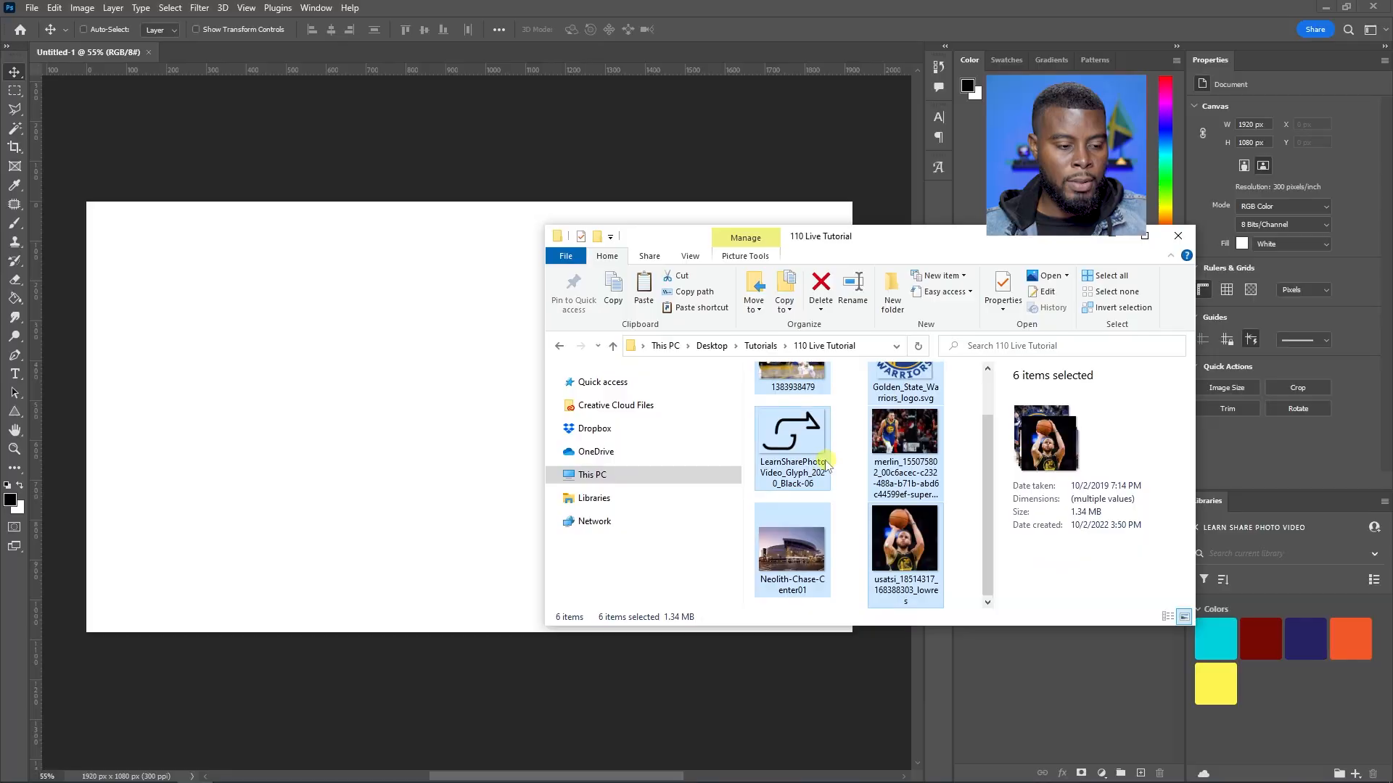
# Place the six selected image files from the 110 Live Tutorial folder into the blank document as separate layers
pyautogui.moveTo(812, 459); pyautogui.dragTo(484, 481)
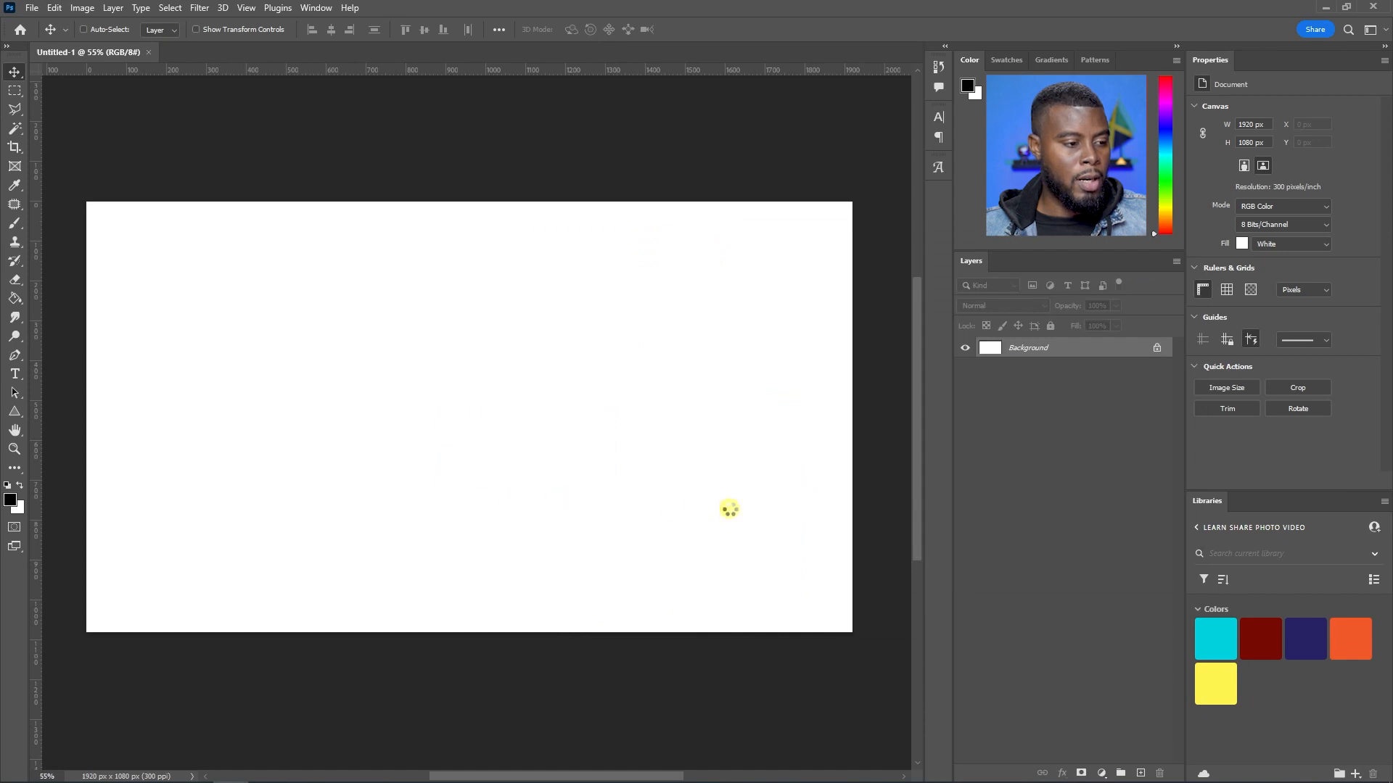
pyautogui.press('Return')
pyautogui.press('Return')
pyautogui.press('Return')
pyautogui.press('Return')
pyautogui.press('Return')
pyautogui.press('Return')
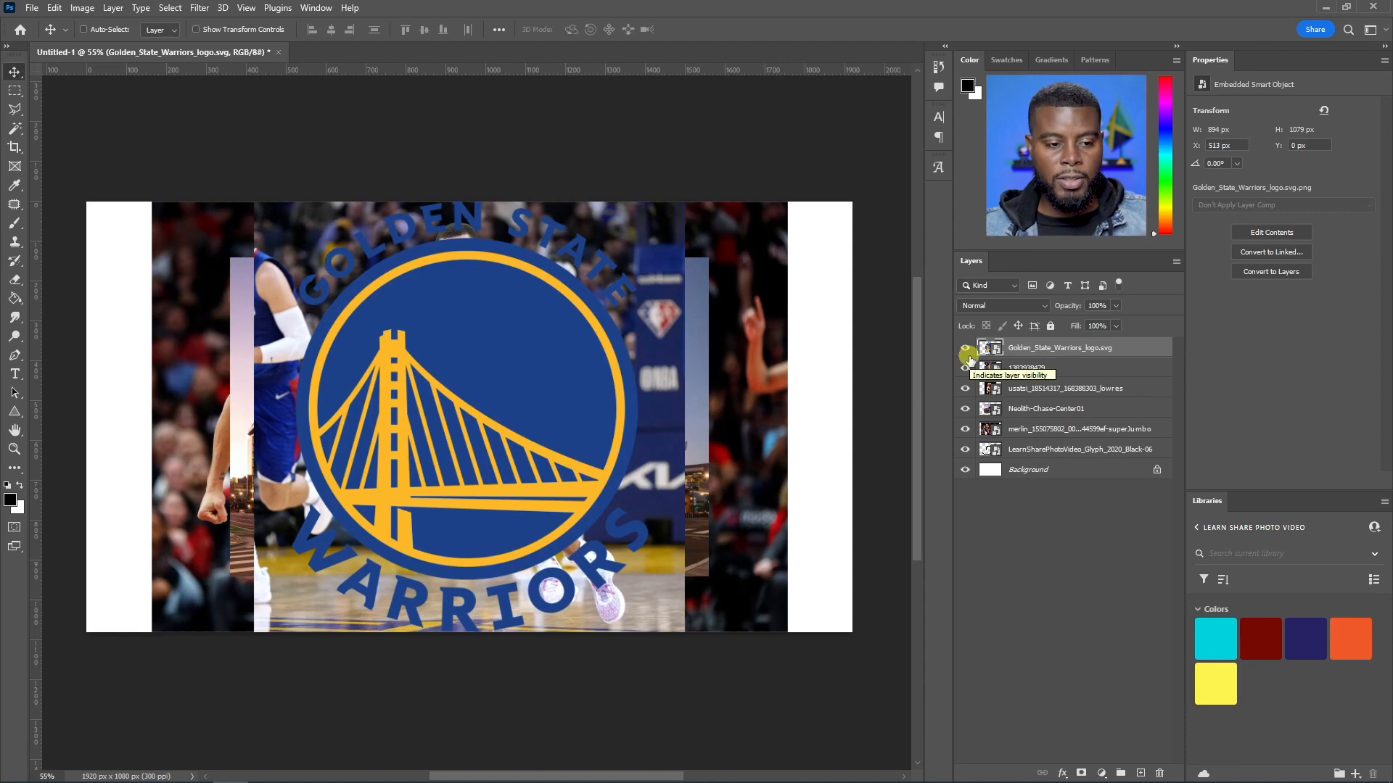
# Hide all six placed image layers so that only the white Background layer stays visible
pyautogui.click(965, 350)
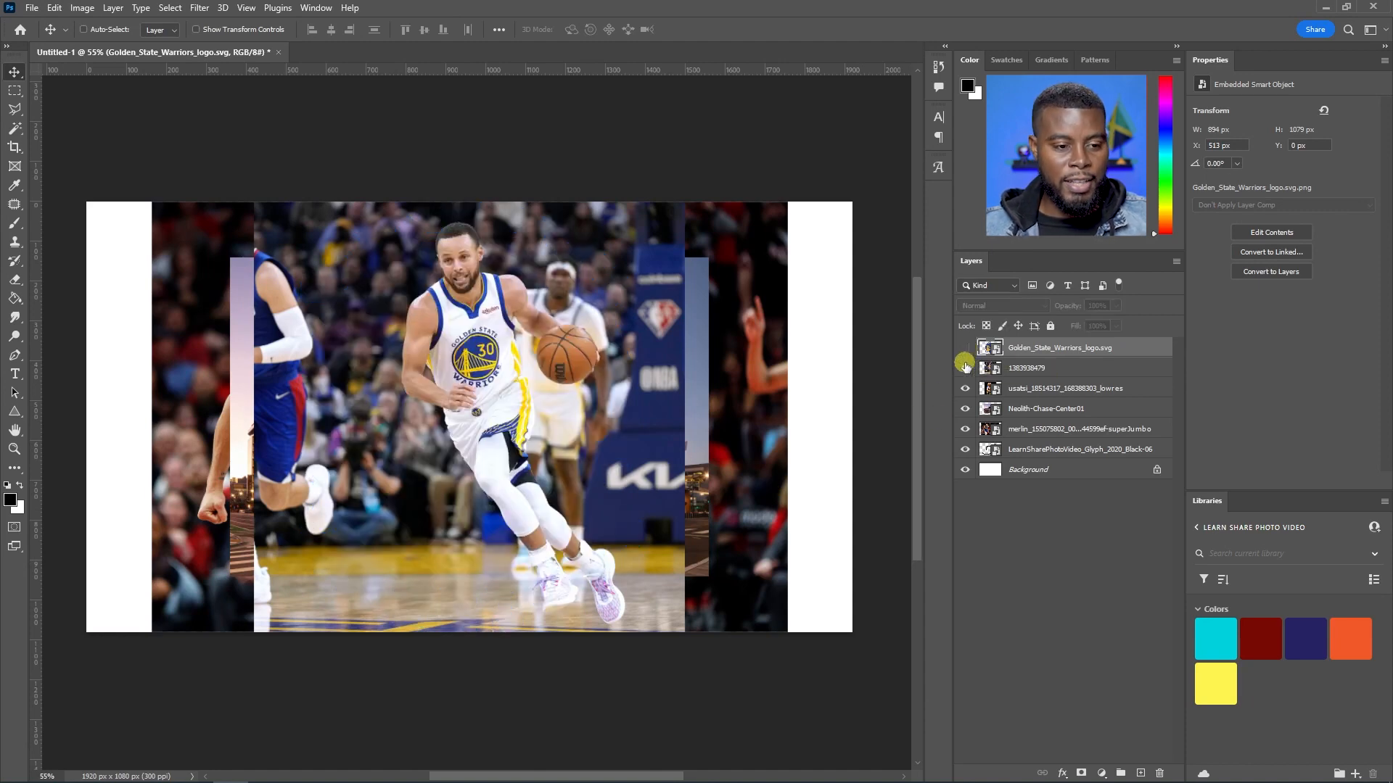
pyautogui.click(966, 368)
pyautogui.click(966, 387)
pyautogui.click(964, 407)
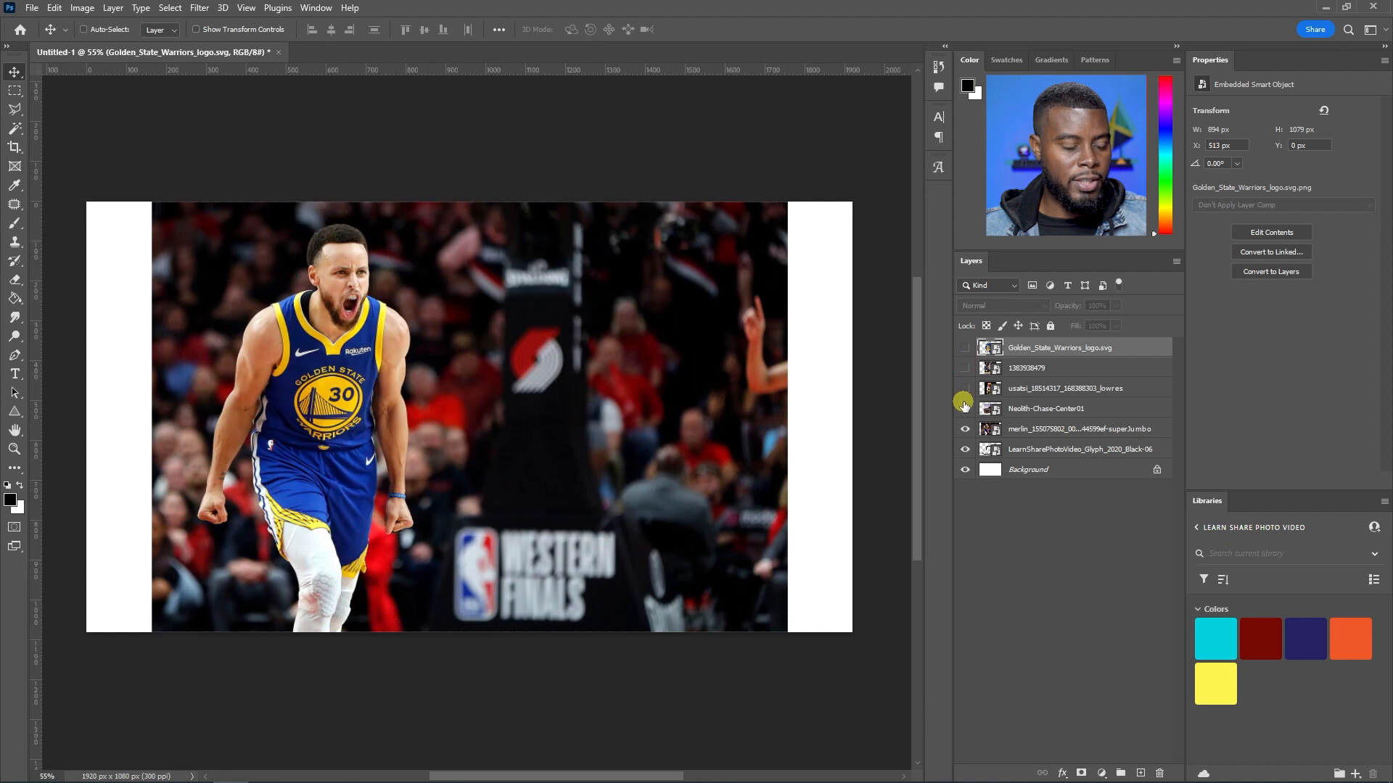
pyautogui.click(965, 429)
pyautogui.click(965, 449)
pyautogui.click(965, 449)
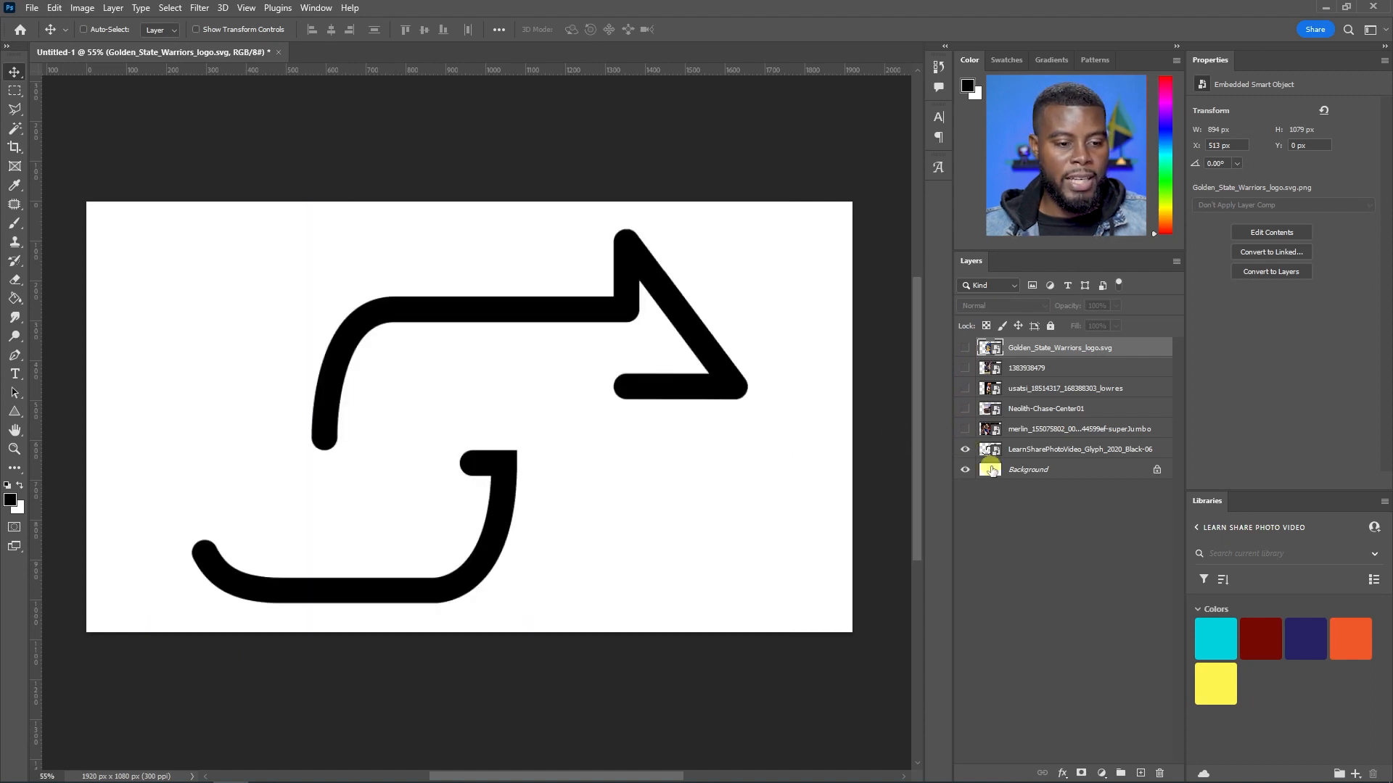
pyautogui.click(965, 450)
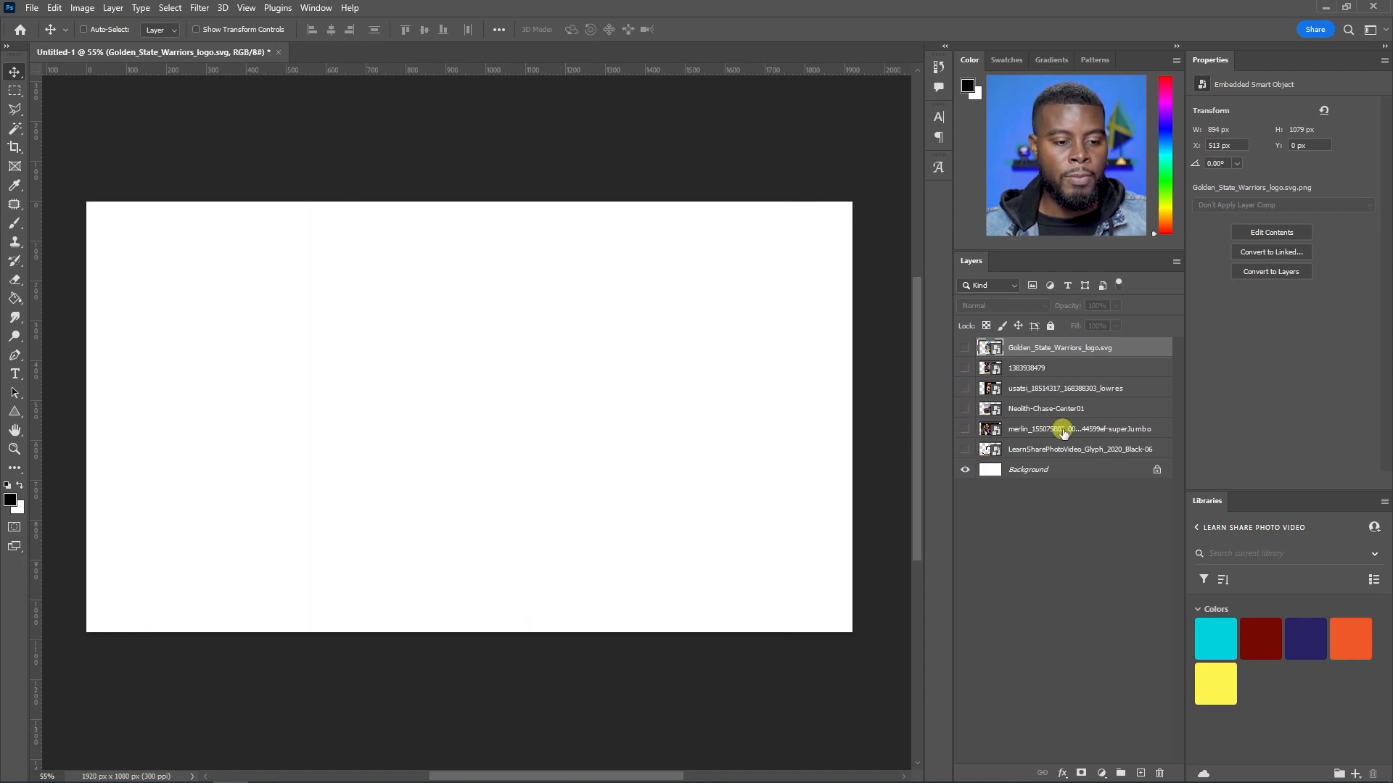
# Show the Golden State Warriors logo layer and set the foreground colour to the blue sampled from the logo
pyautogui.click(965, 349)
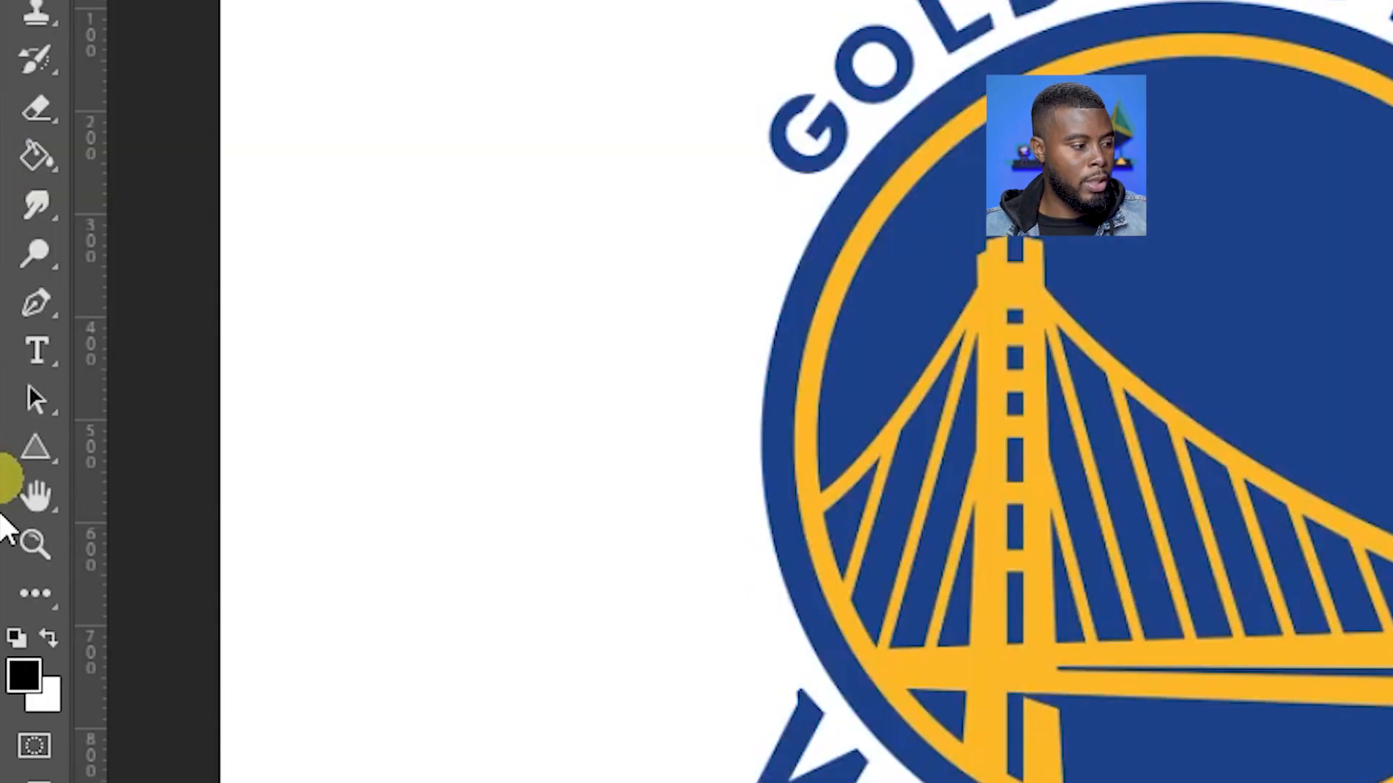
pyautogui.click(24, 676)
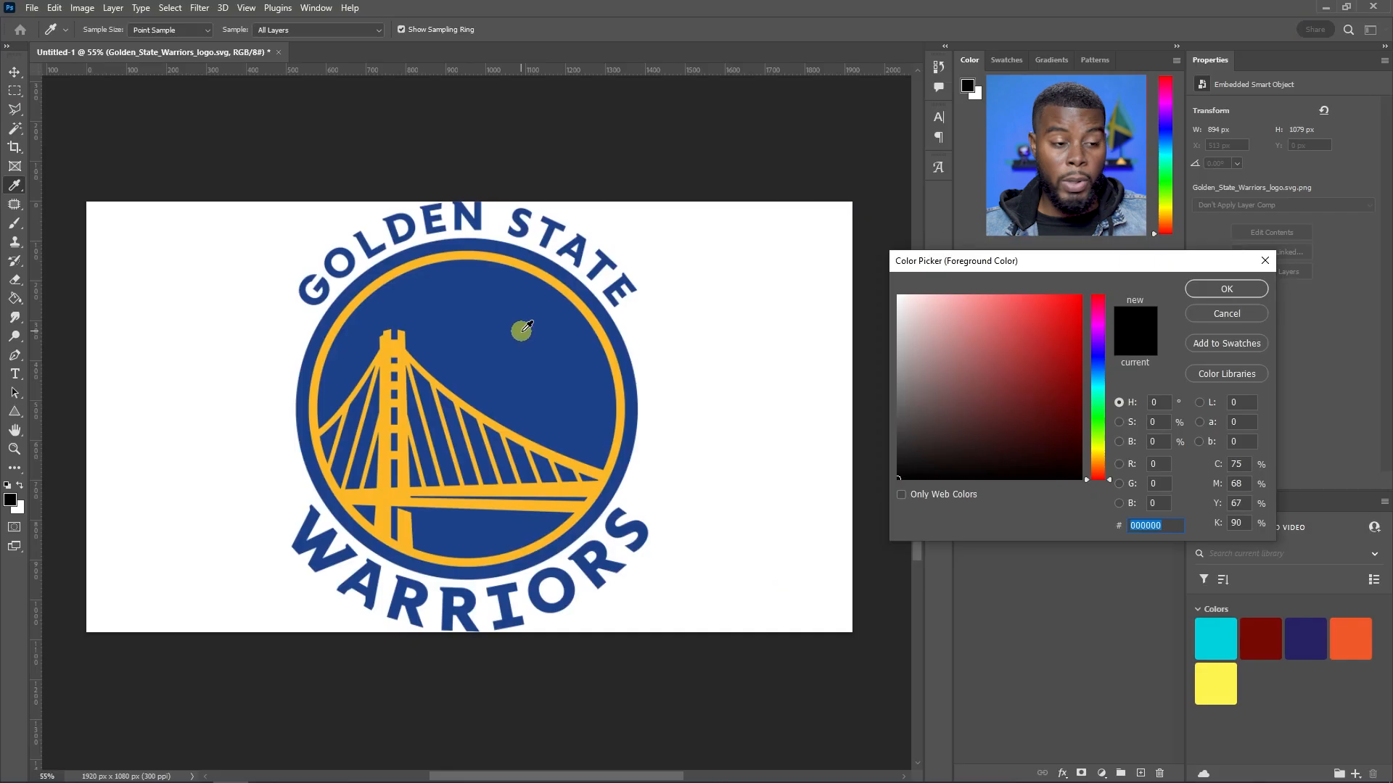
pyautogui.click(526, 326)
pyautogui.click(1204, 289)
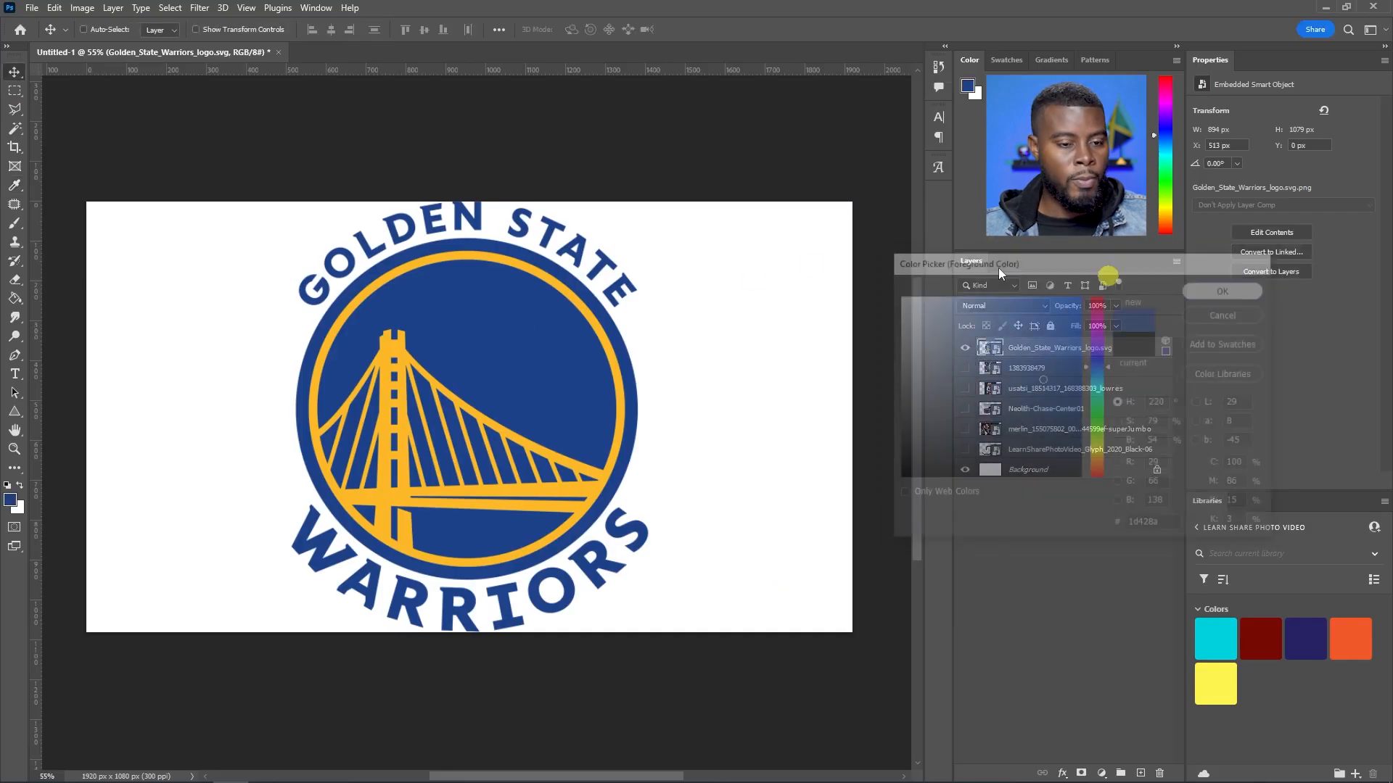
# Set the background colour to the logo's golden yellow, and hide the logo layer again
pyautogui.click(18, 508)
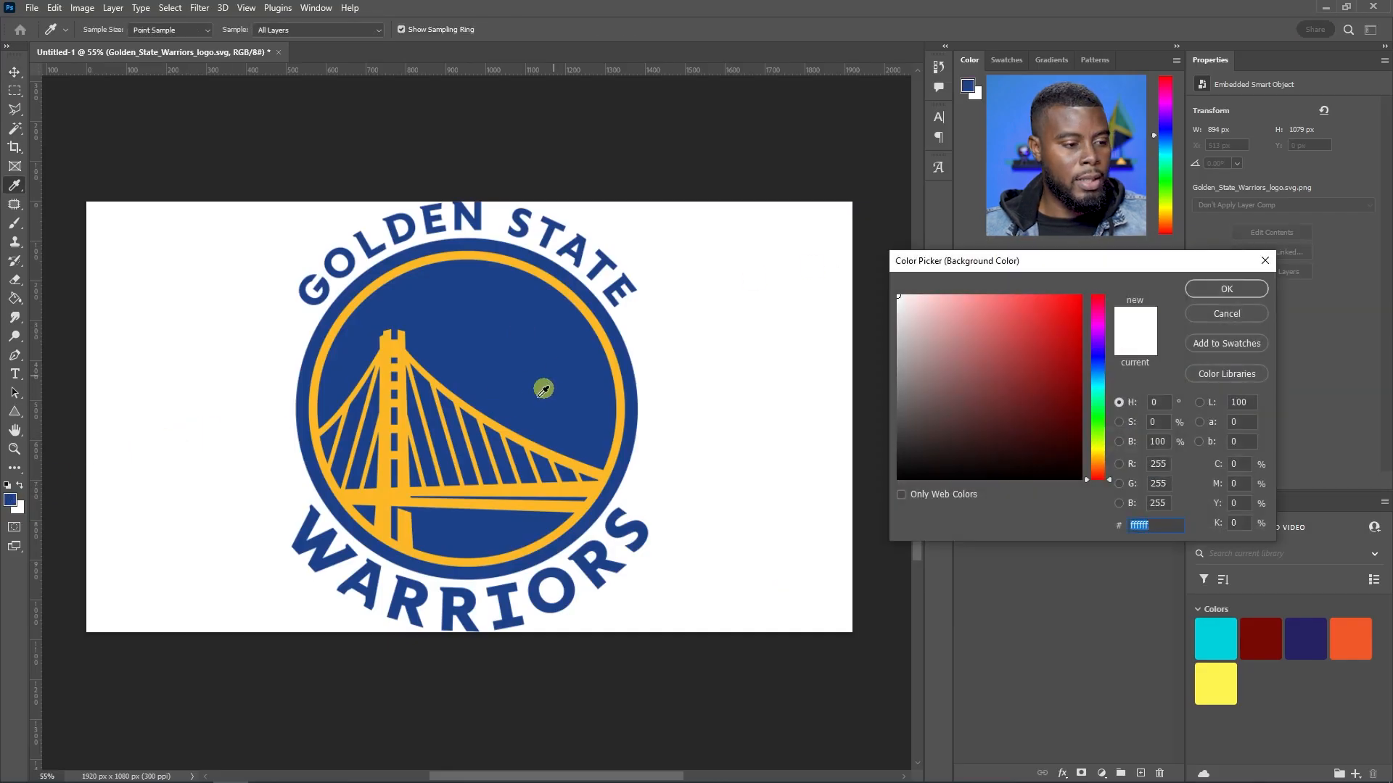
pyautogui.click(476, 500)
pyautogui.click(1225, 290)
pyautogui.press('v')
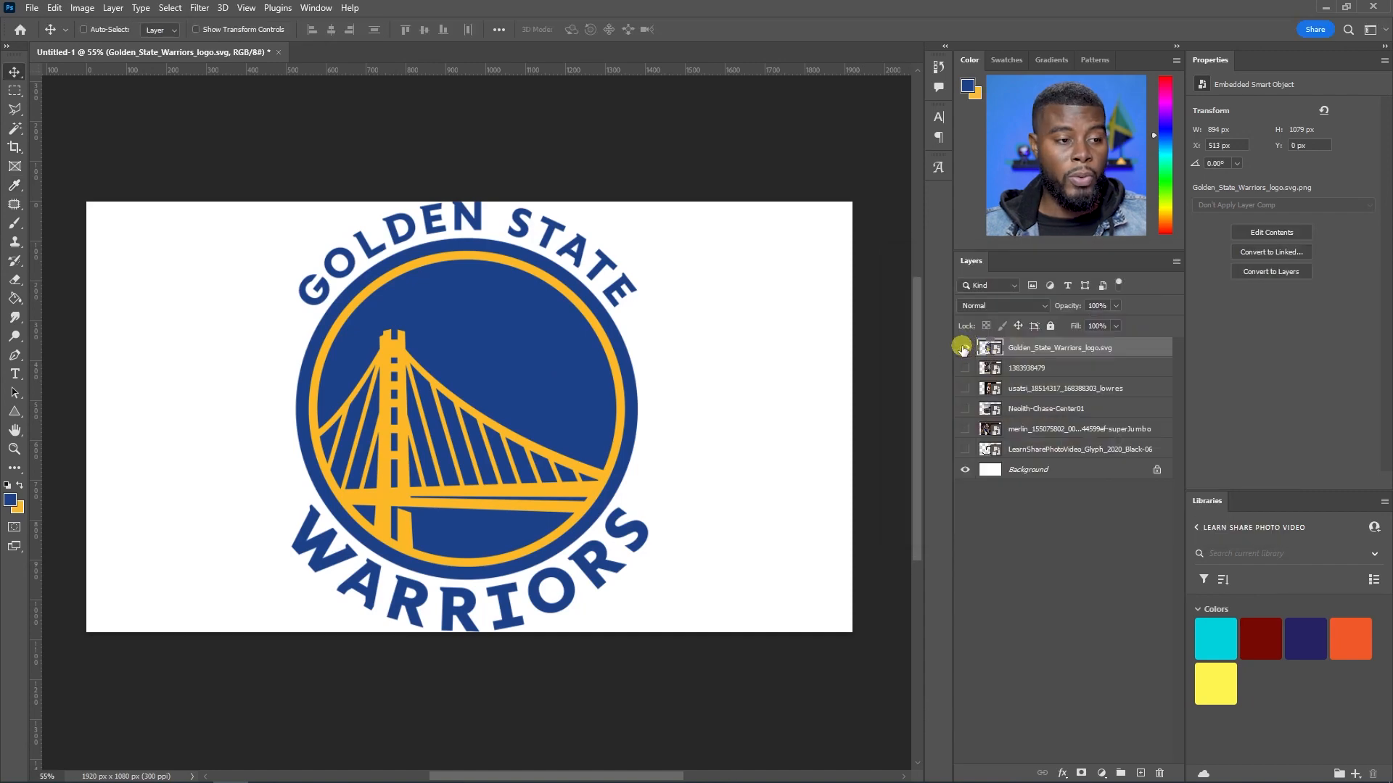
pyautogui.click(962, 349)
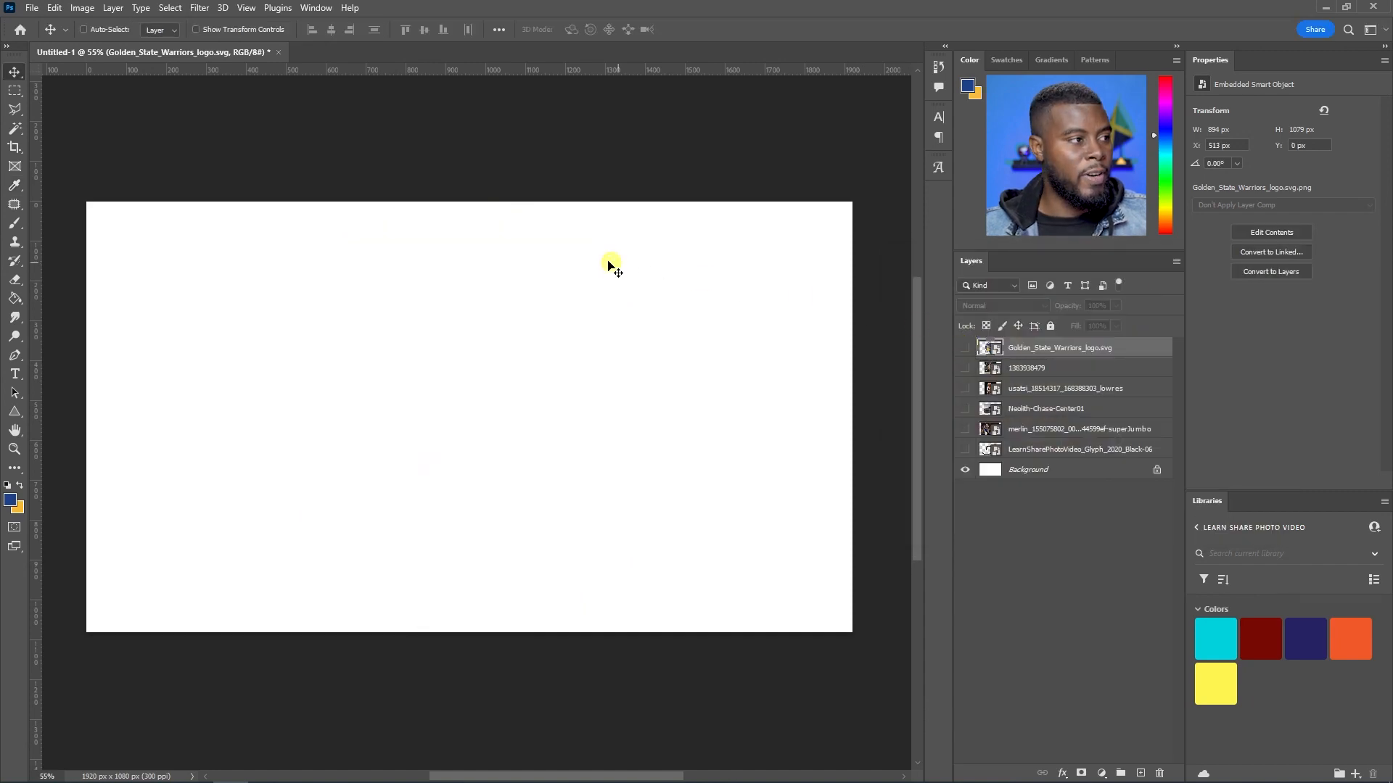
# Save the document on the computer as a Photoshop file named "LSPV 110 GSW Wallpaper" in the 110 Live Tutorial folder
pyautogui.hotkey('ctrl', 's')
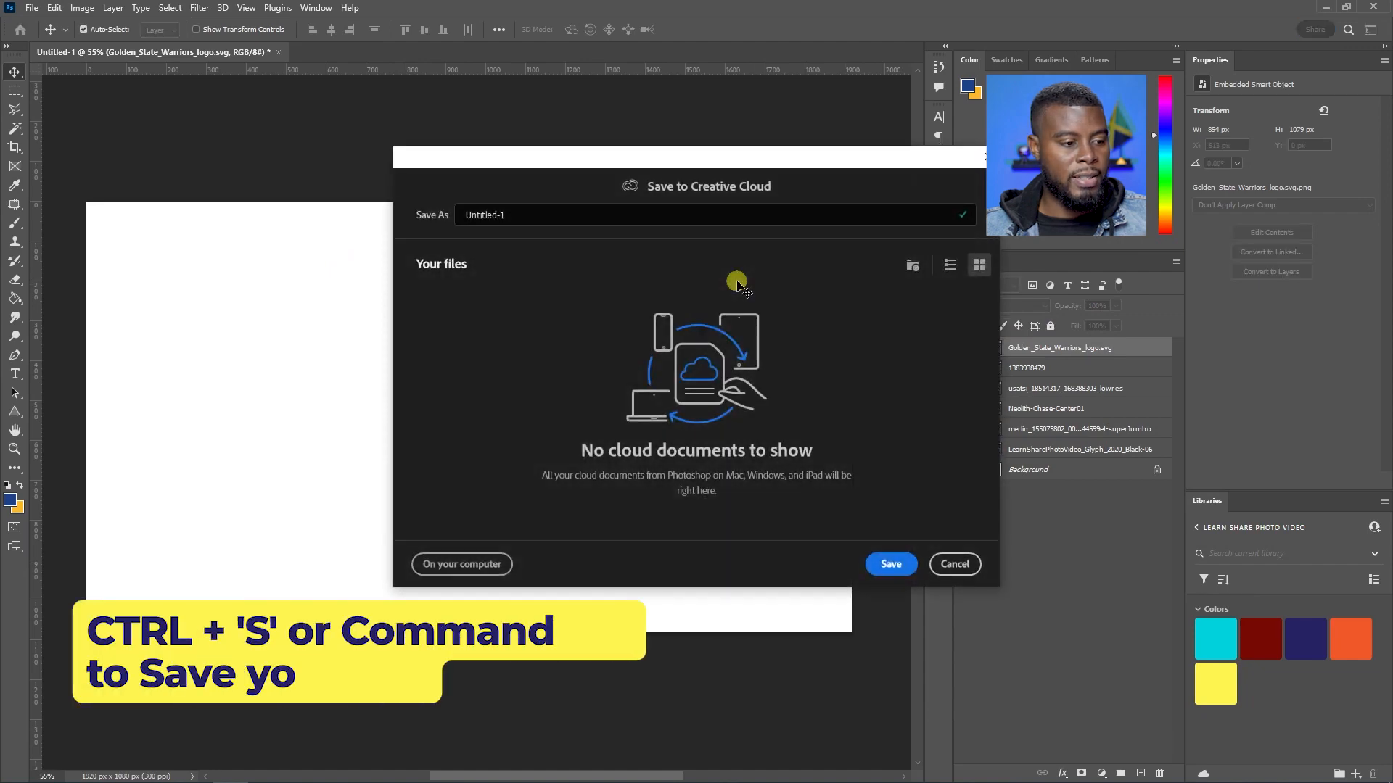
pyautogui.click(493, 559)
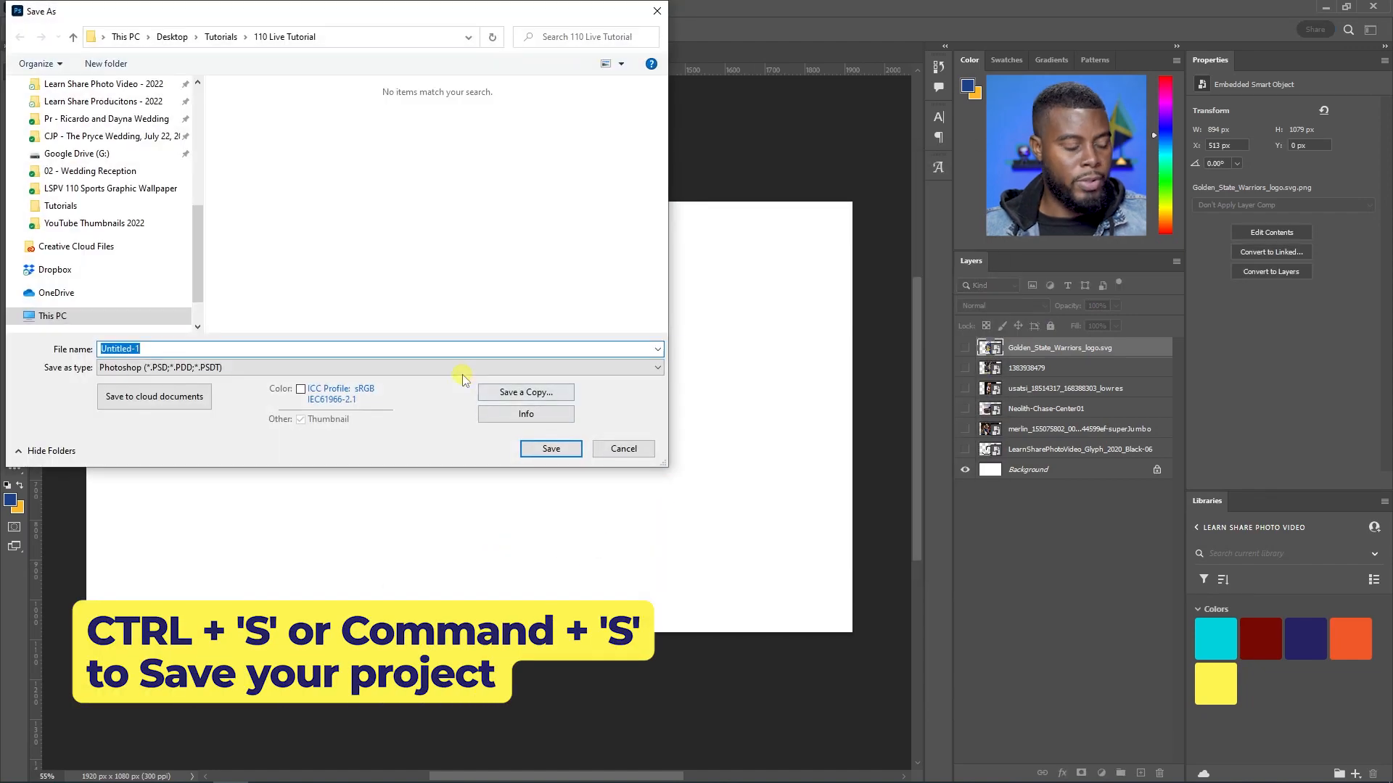
pyautogui.write('LSPV 110 GSW Wallpaper')
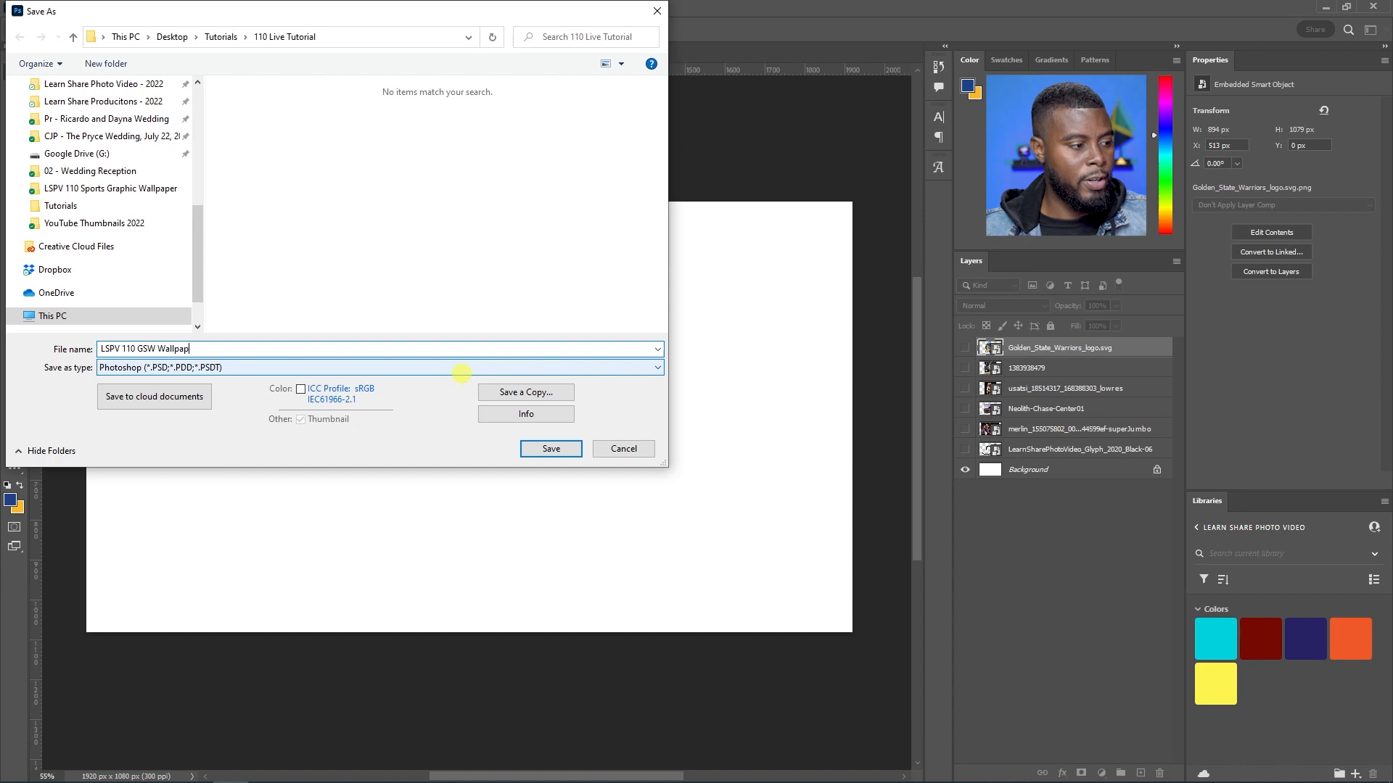
pyautogui.click(550, 449)
pyautogui.click(856, 219)
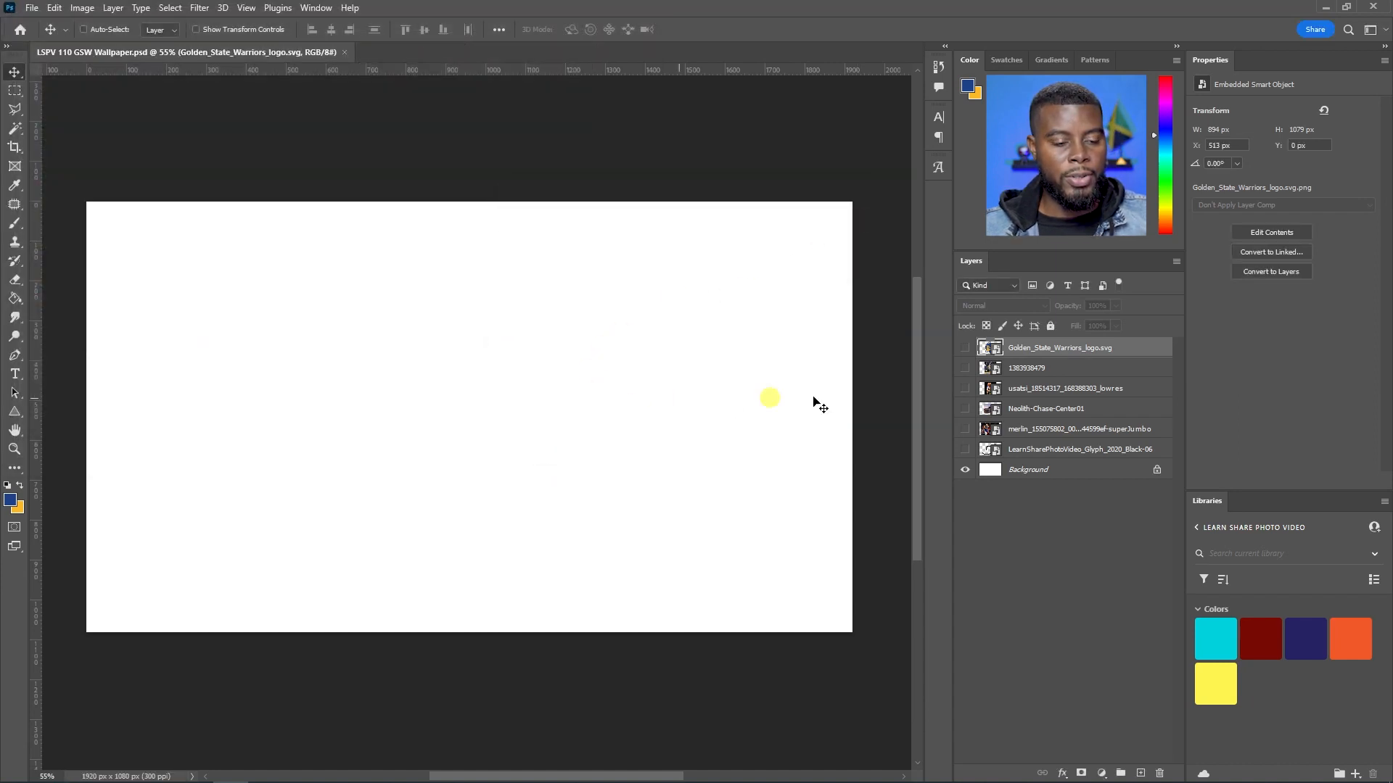
# Select the Background layer and set the foreground colour to the white sampled from the canvas
pyautogui.click(1060, 468)
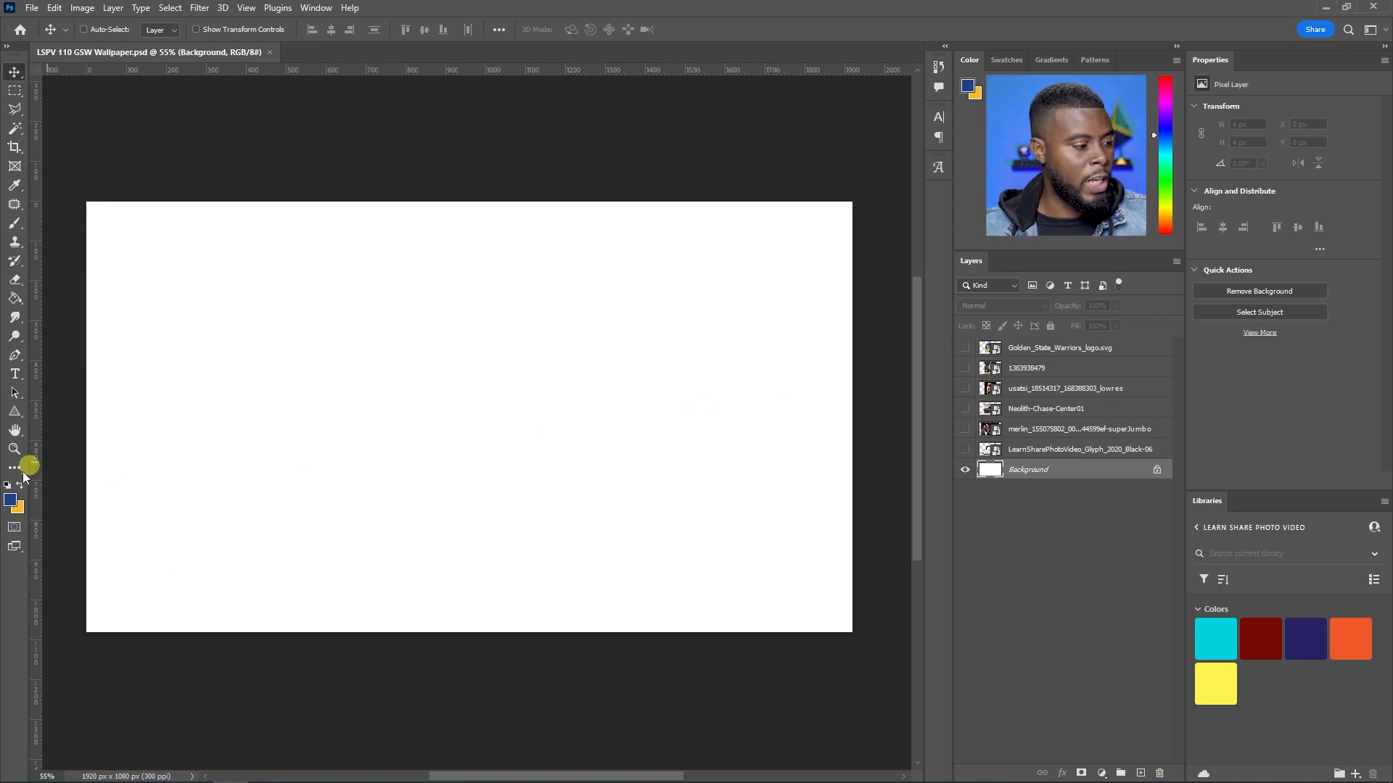
pyautogui.click(11, 501)
pyautogui.click(847, 262)
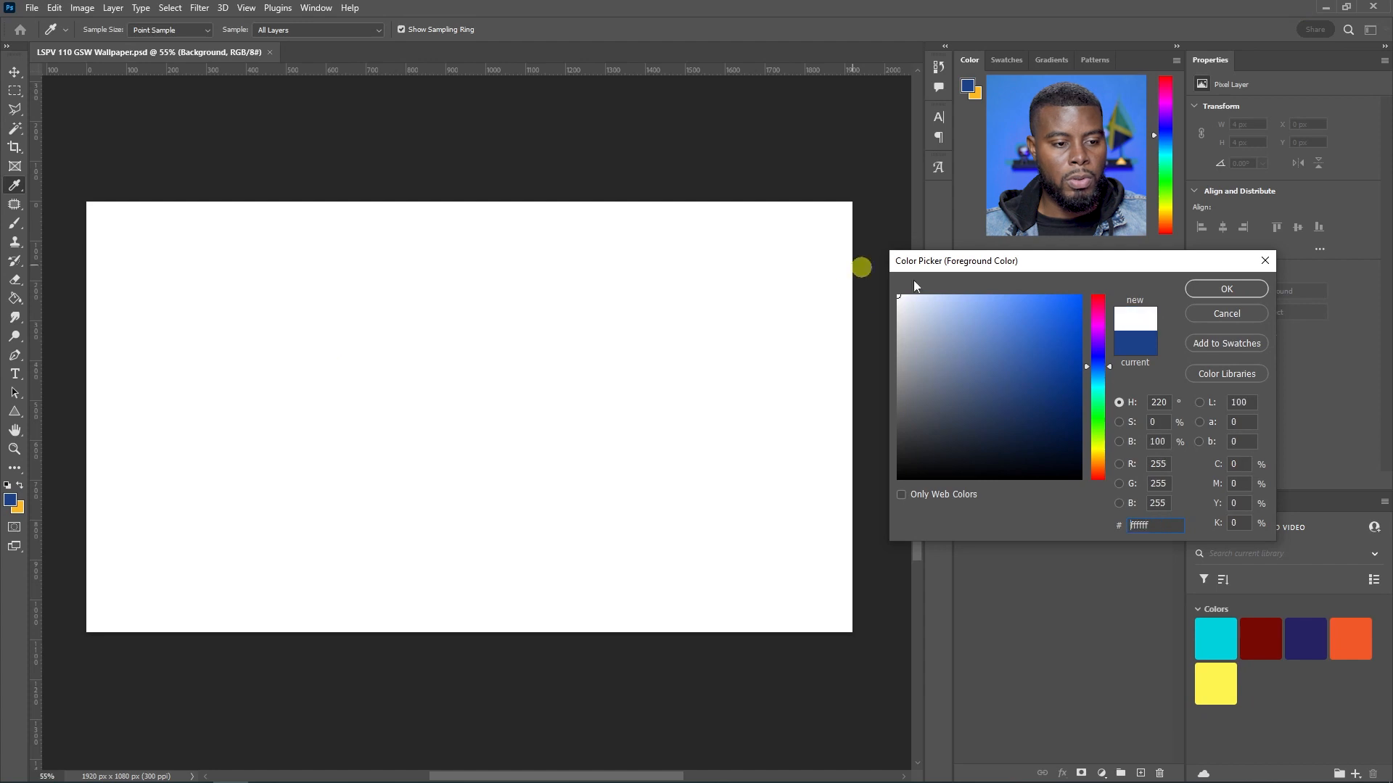
pyautogui.click(1214, 288)
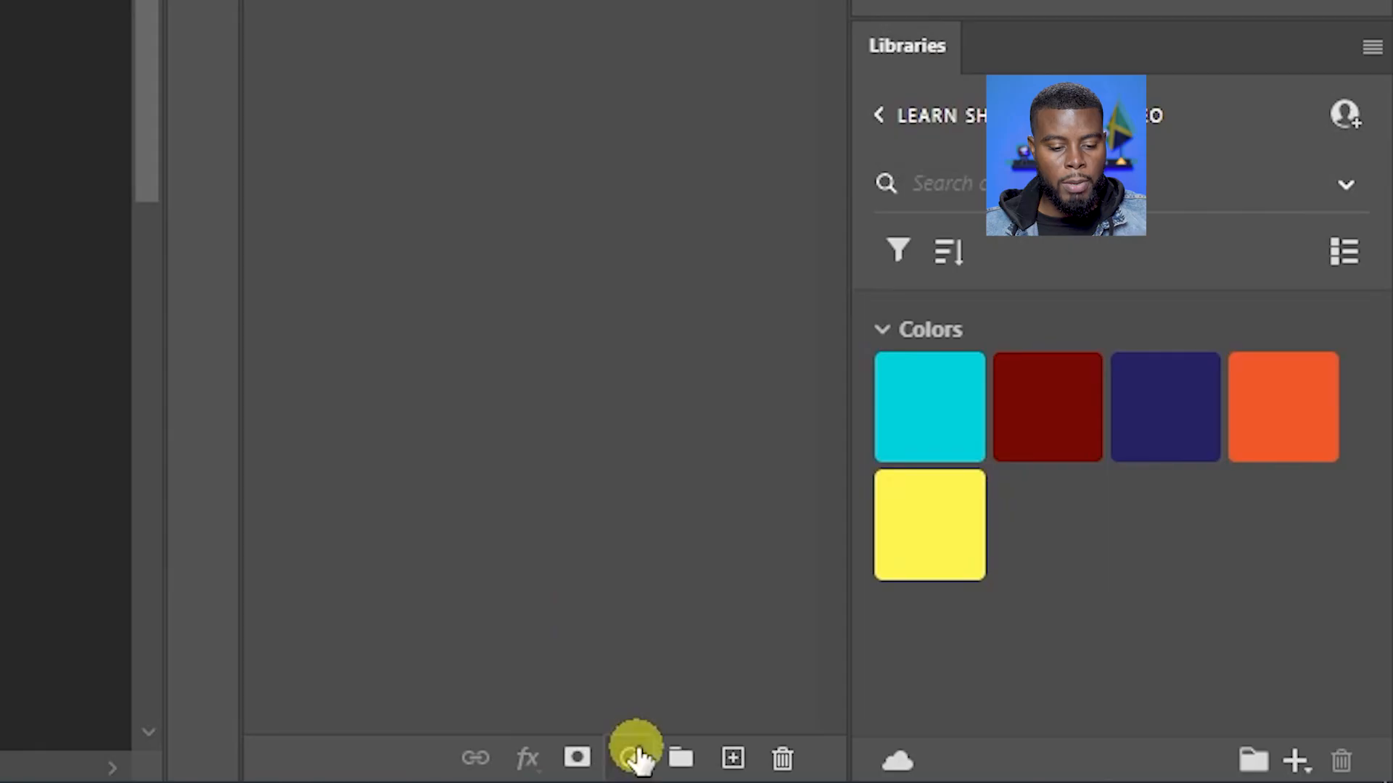
# Add a Gradient fill layer above the Background, using the white-to-yellow foreground-to-background preset from the Basics group
pyautogui.click(1101, 772)
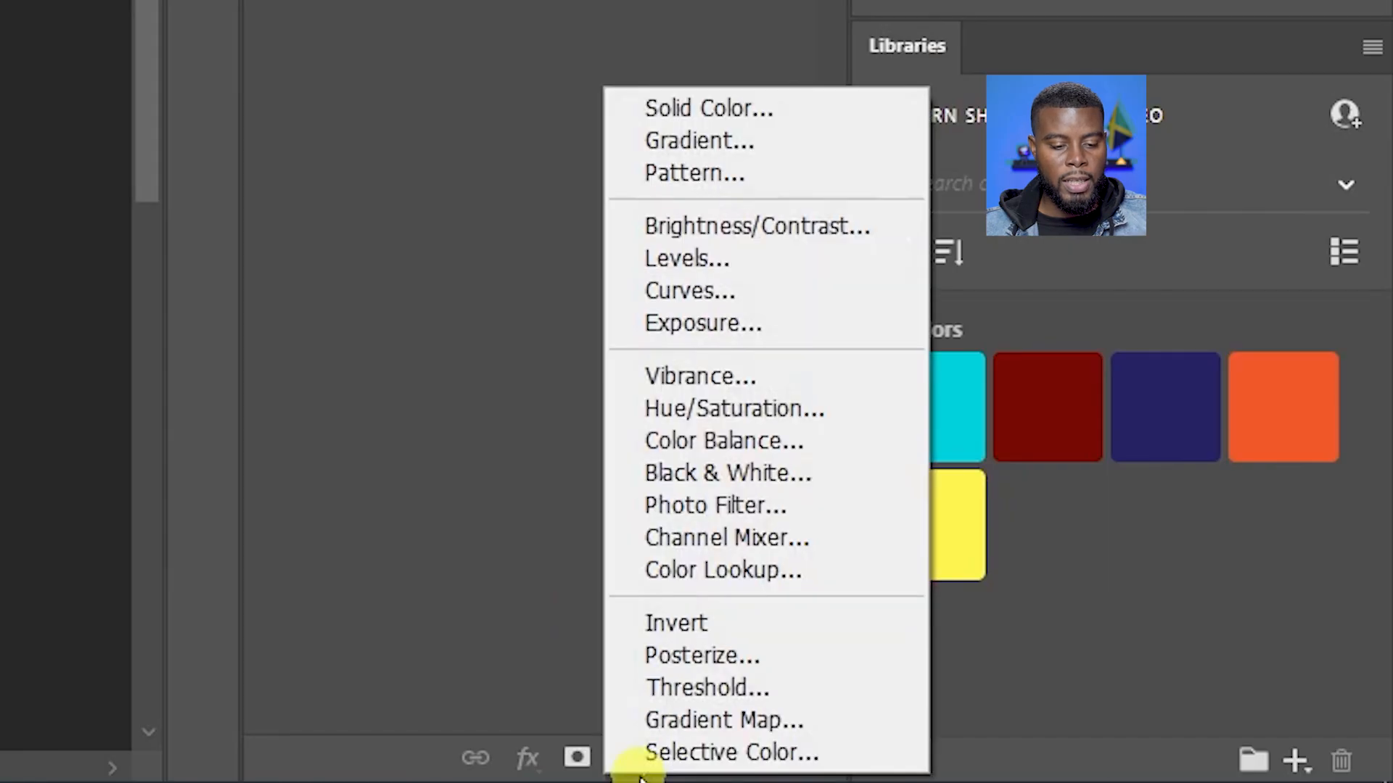
pyautogui.click(768, 143)
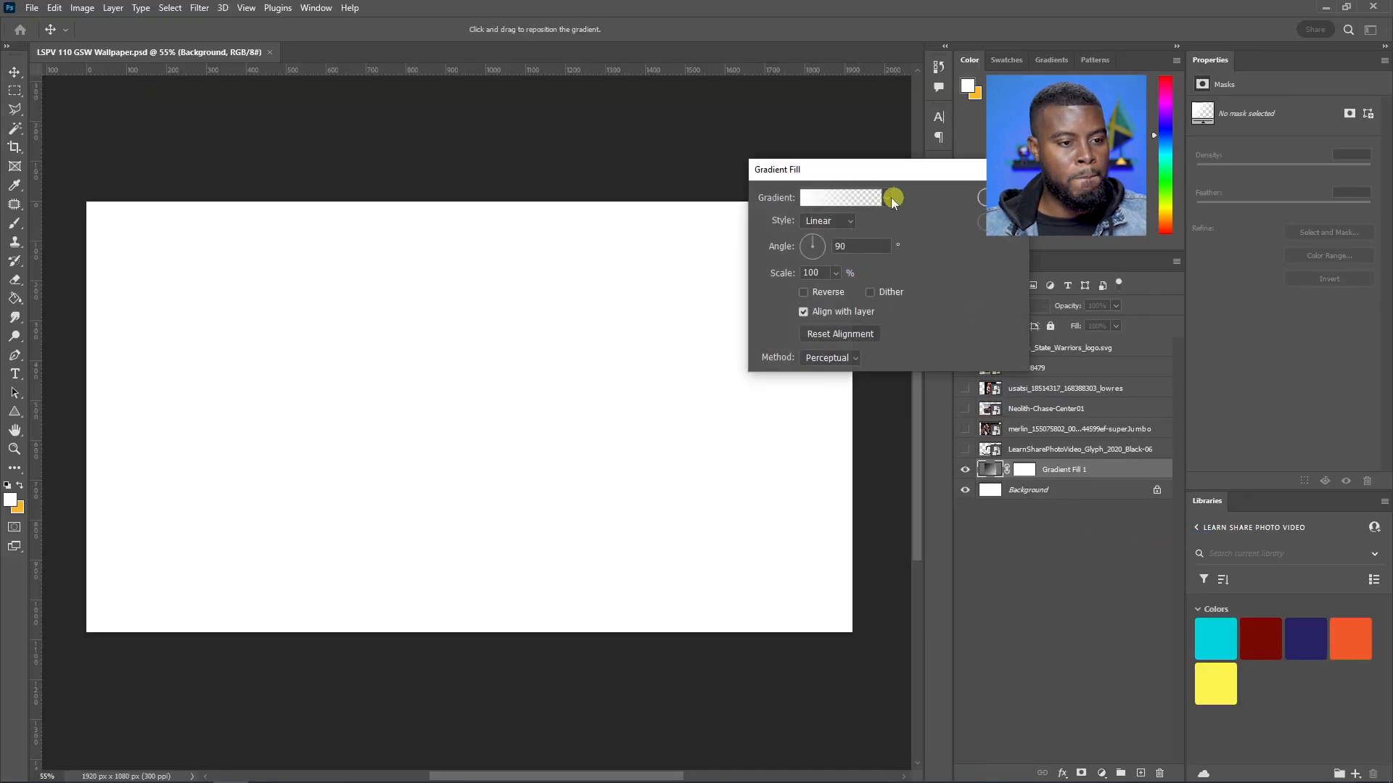
pyautogui.click(893, 198)
pyautogui.click(771, 235)
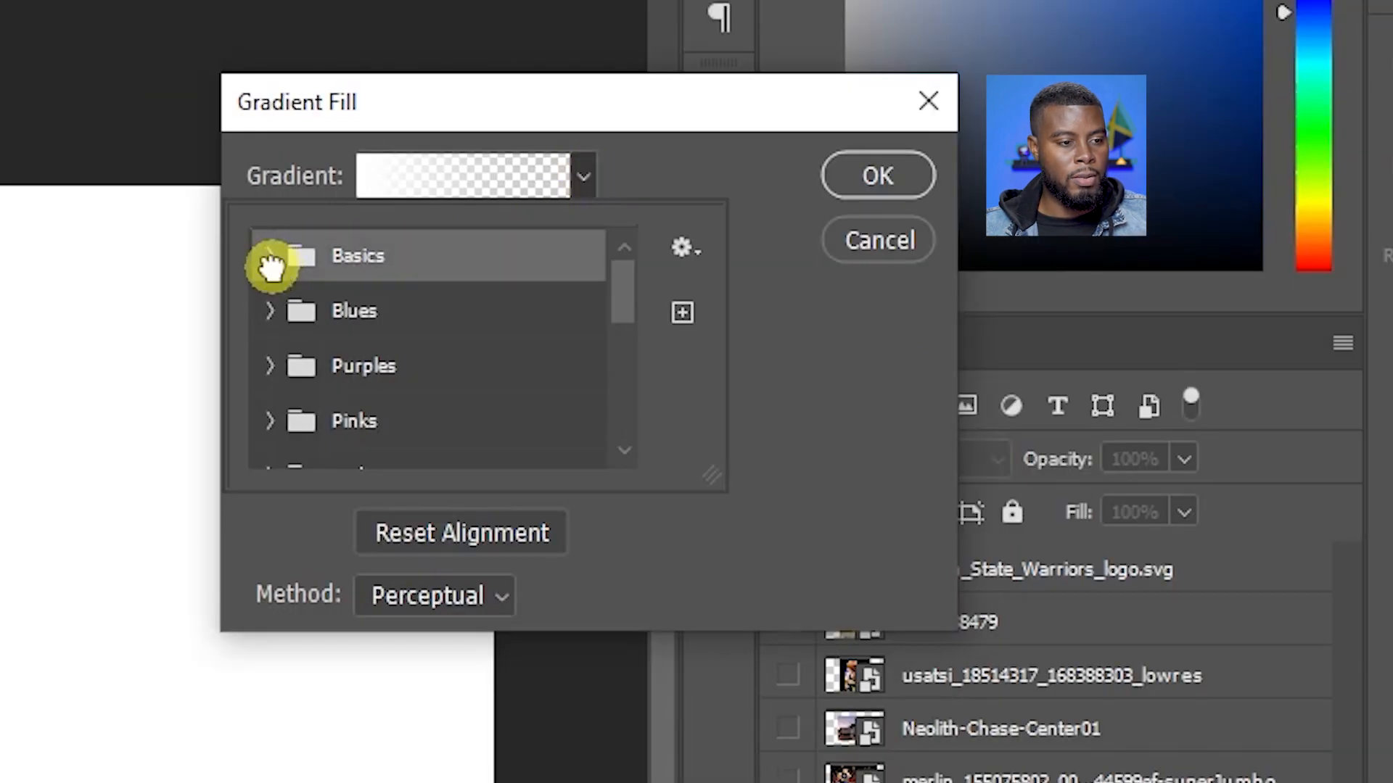
pyautogui.click(270, 266)
pyautogui.click(584, 177)
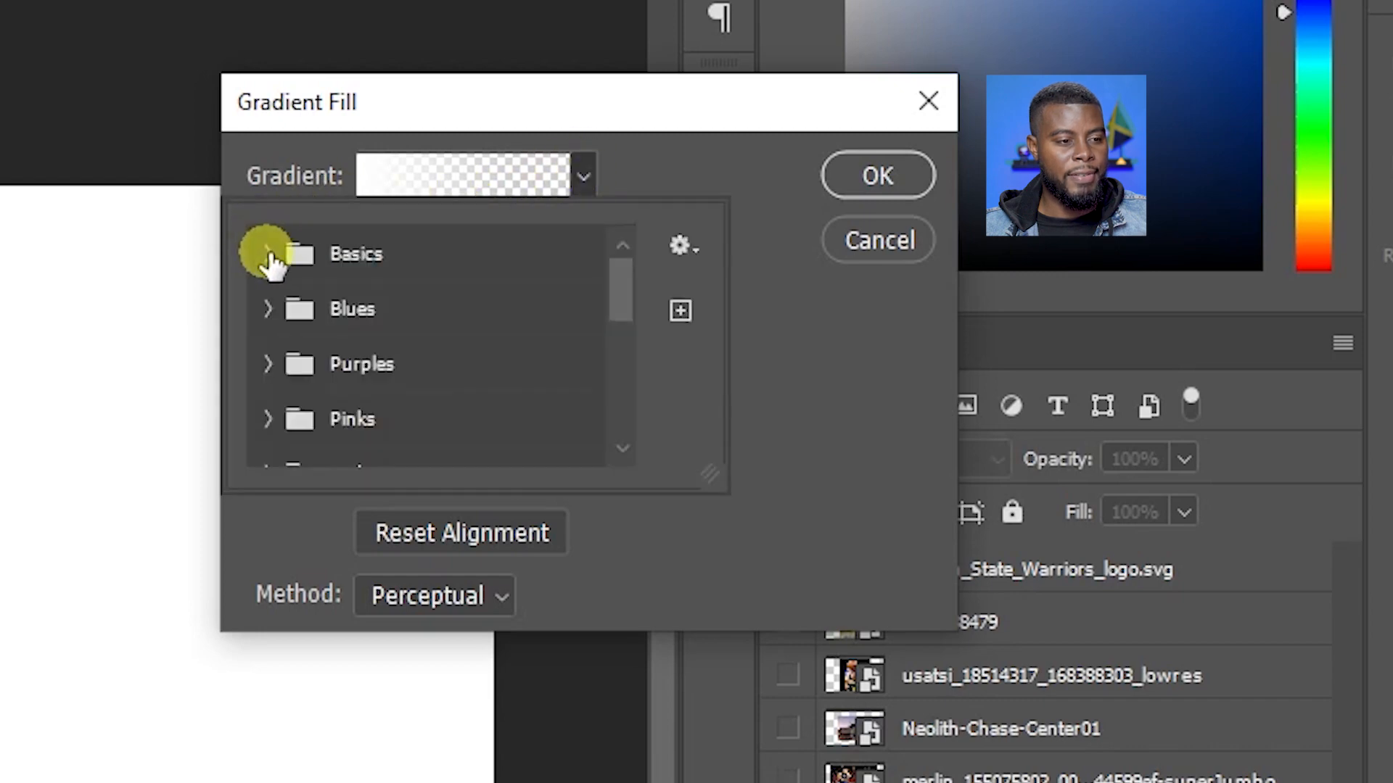
pyautogui.click(268, 254)
pyautogui.click(327, 312)
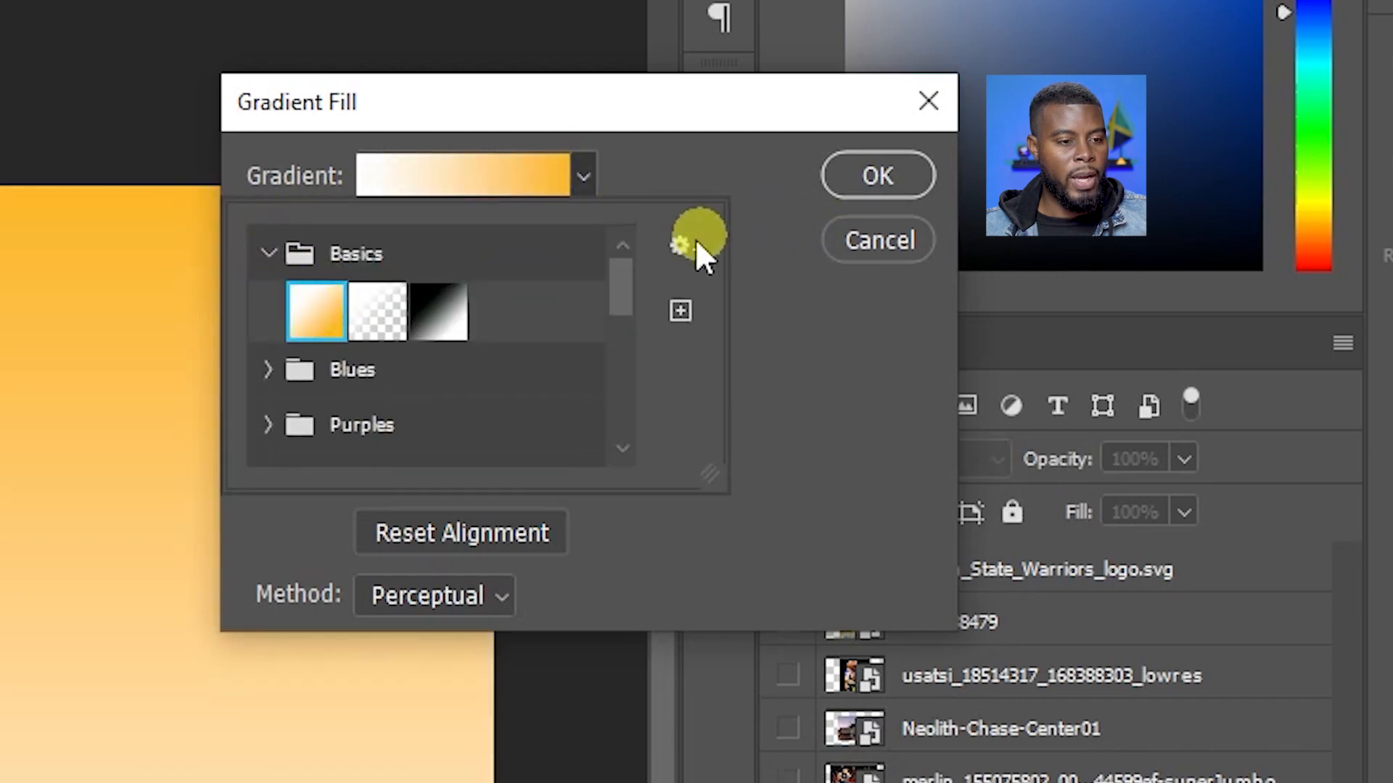
pyautogui.click(701, 190)
# Set the gradient fill to Radial style, unreversed, at 114% scale, apply it and save the document
pyautogui.click(490, 241)
pyautogui.click(461, 297)
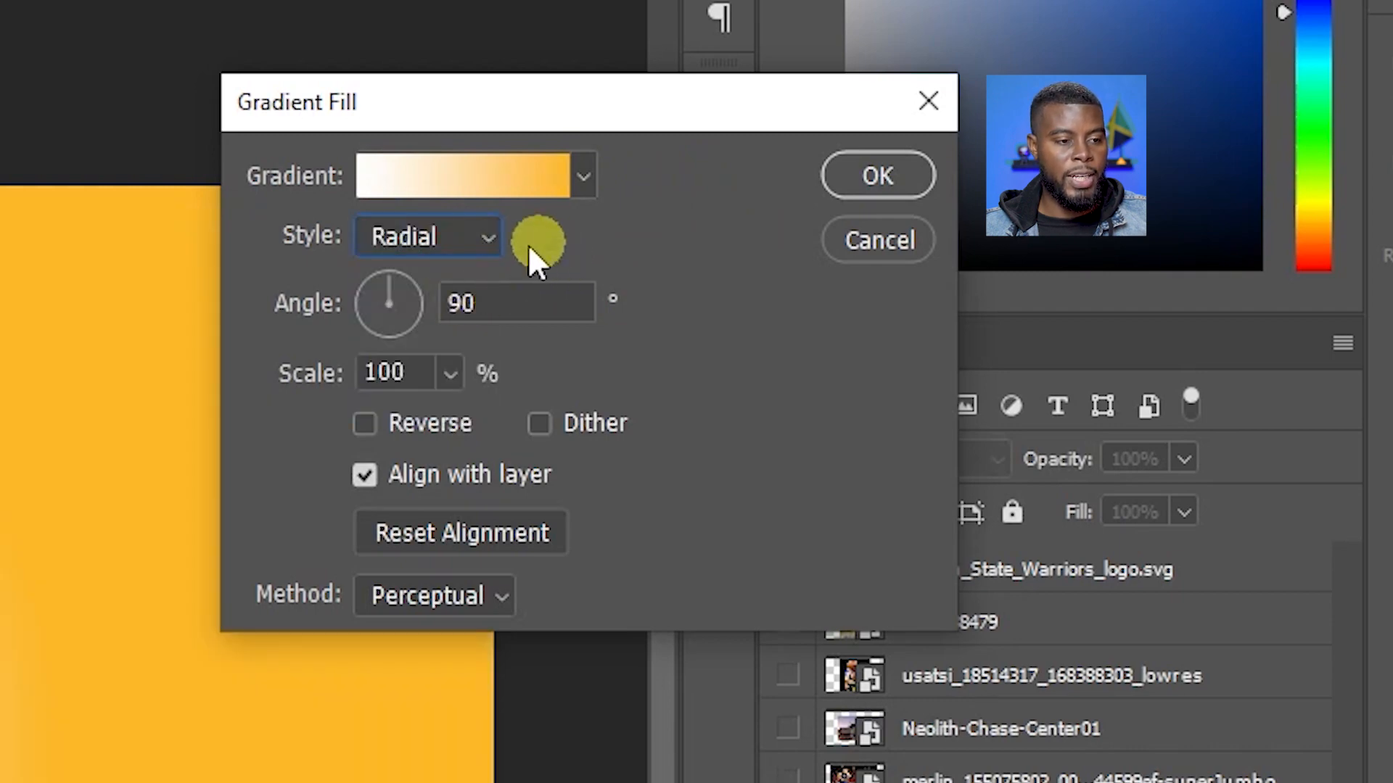
pyautogui.click(446, 421)
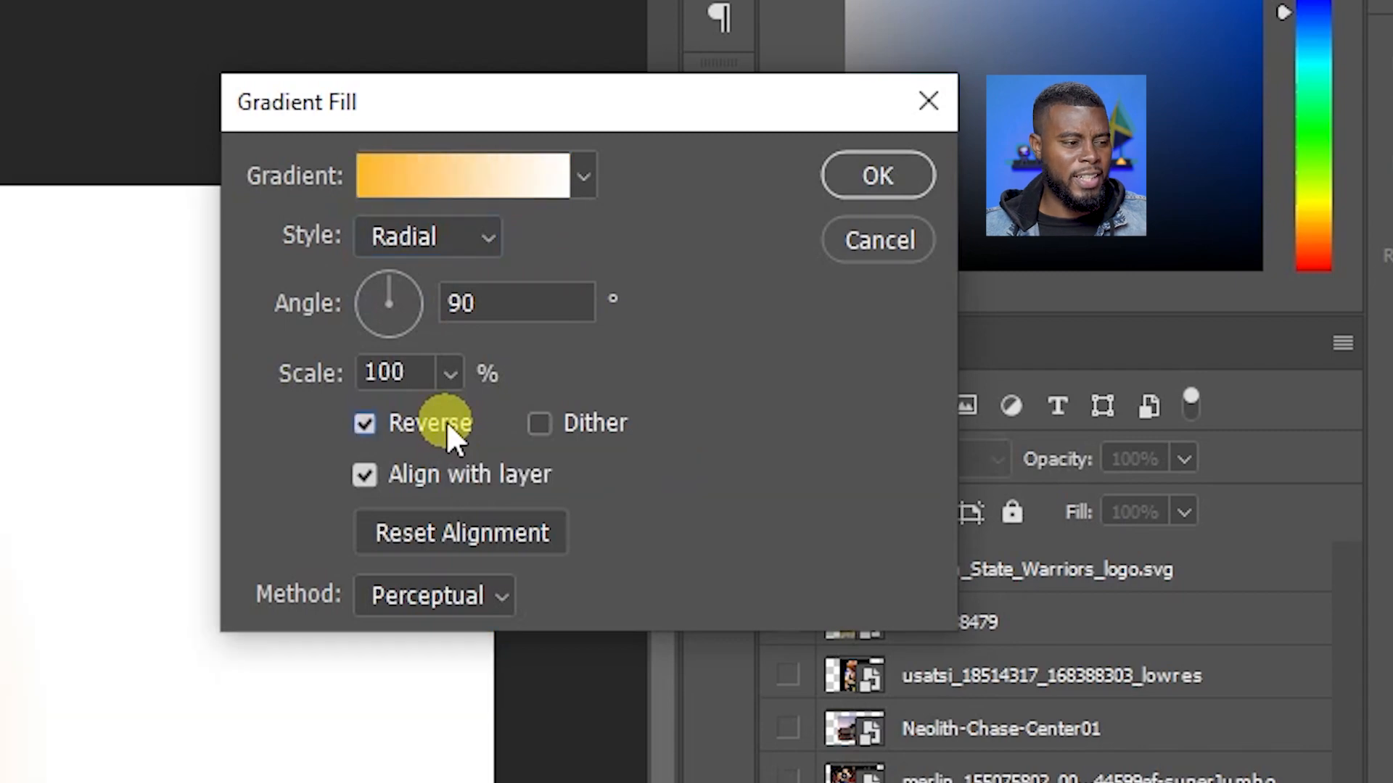
pyautogui.click(446, 421)
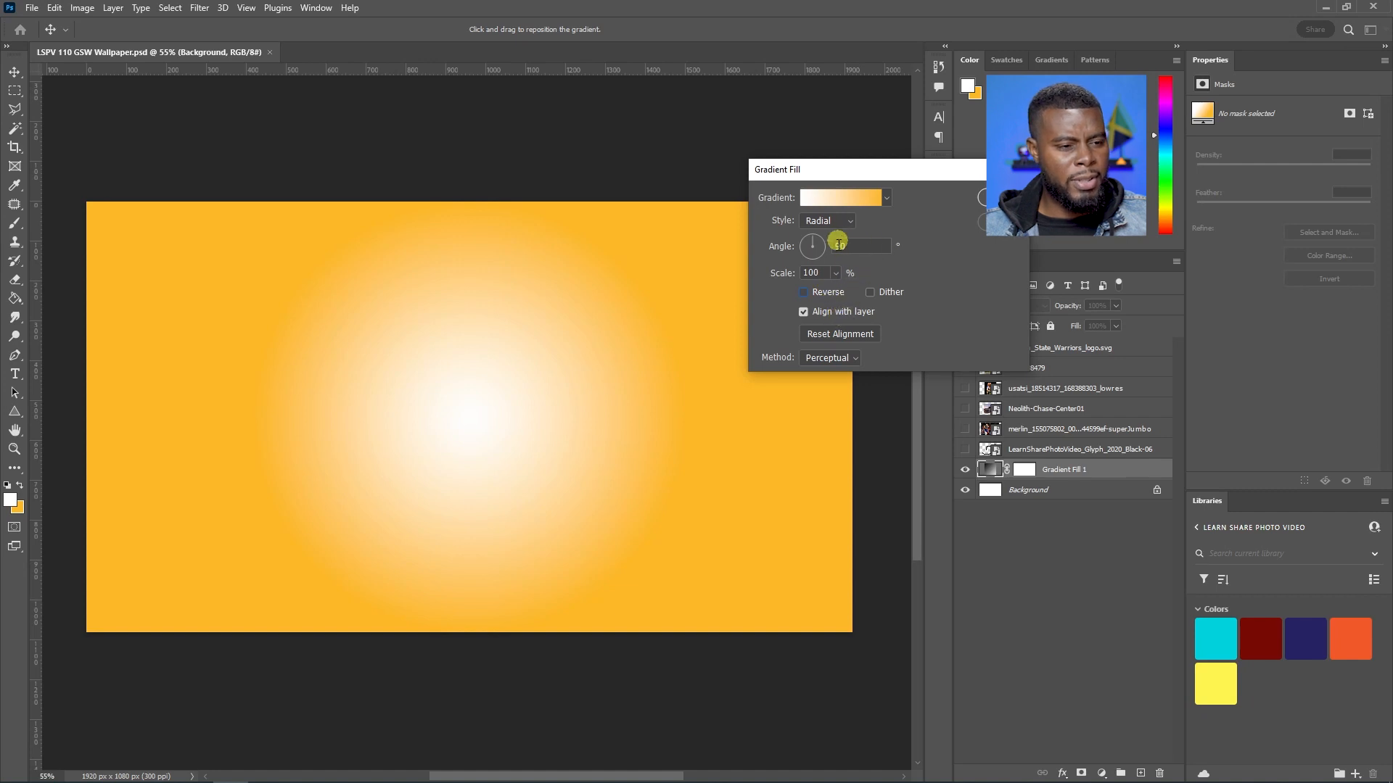
pyautogui.moveTo(838, 294); pyautogui.dragTo(835, 297)
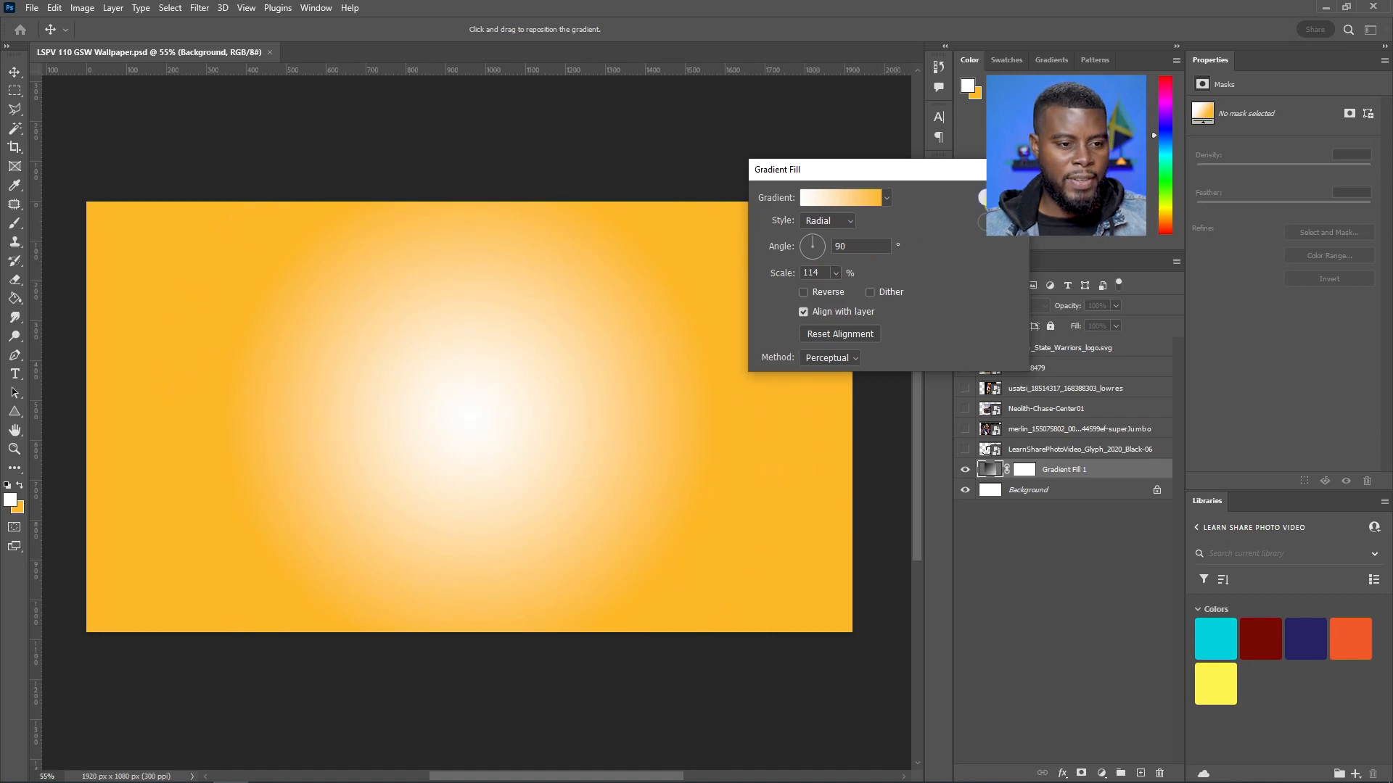
pyautogui.click(1001, 197)
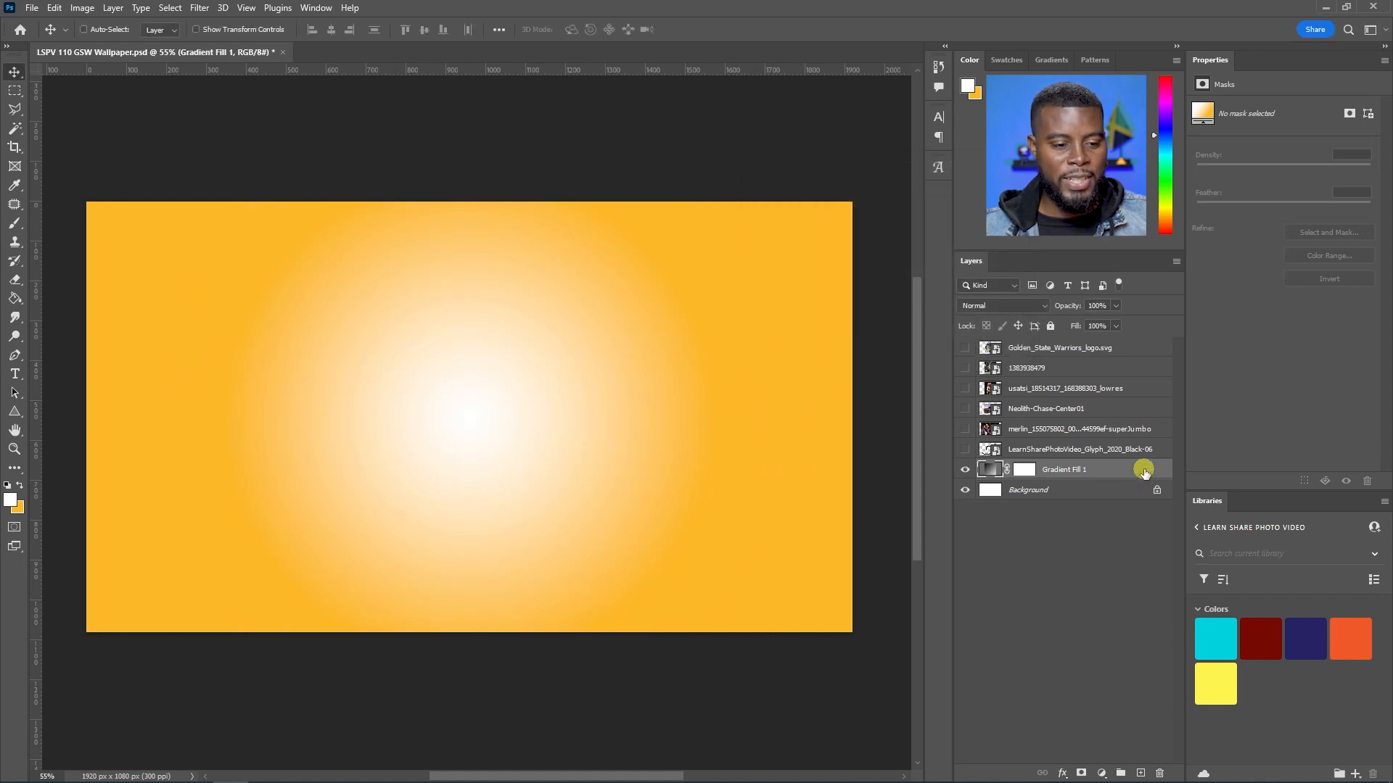
pyautogui.hotkey('ctrl', 's')
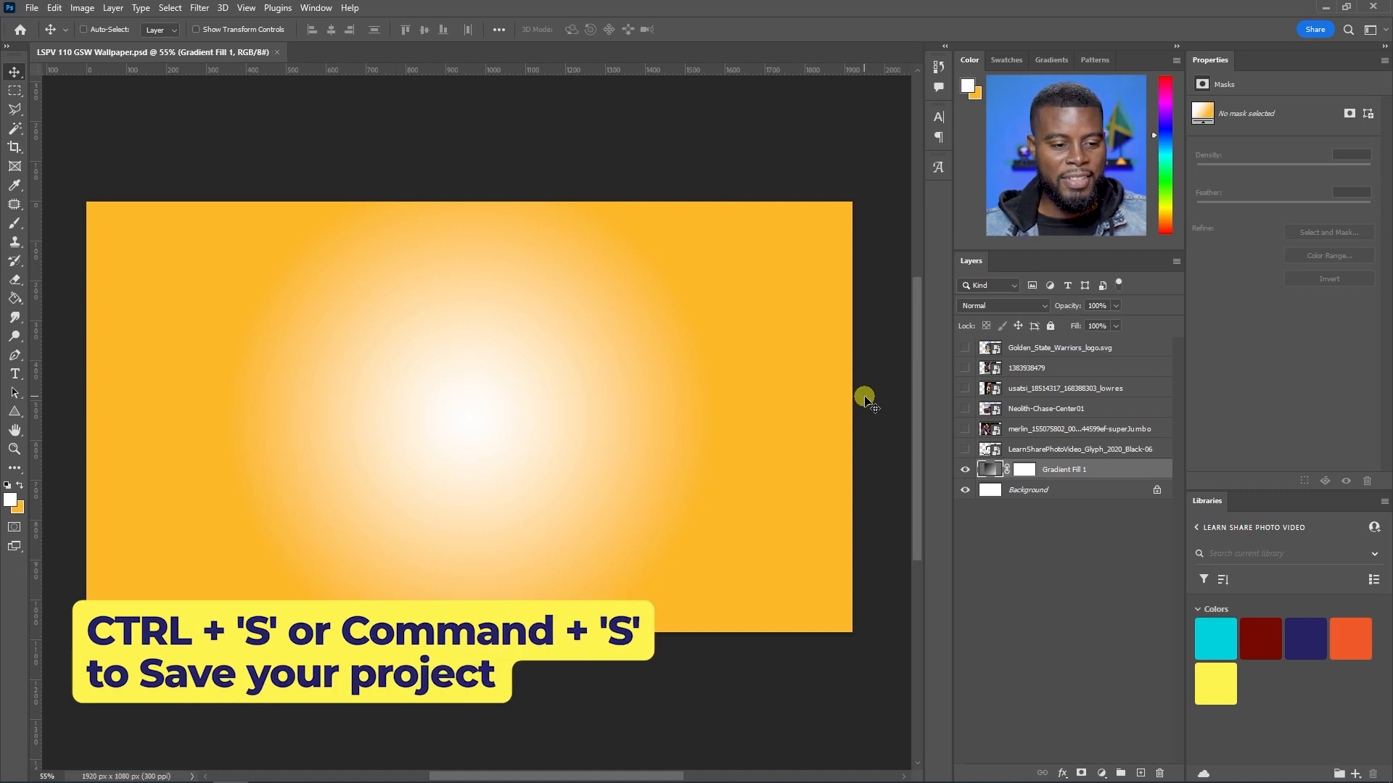
# Show the Neolith-Chase-Center01 layer and scale the arena photo proportionally to 130%
pyautogui.click(965, 408)
pyautogui.click(1061, 412)
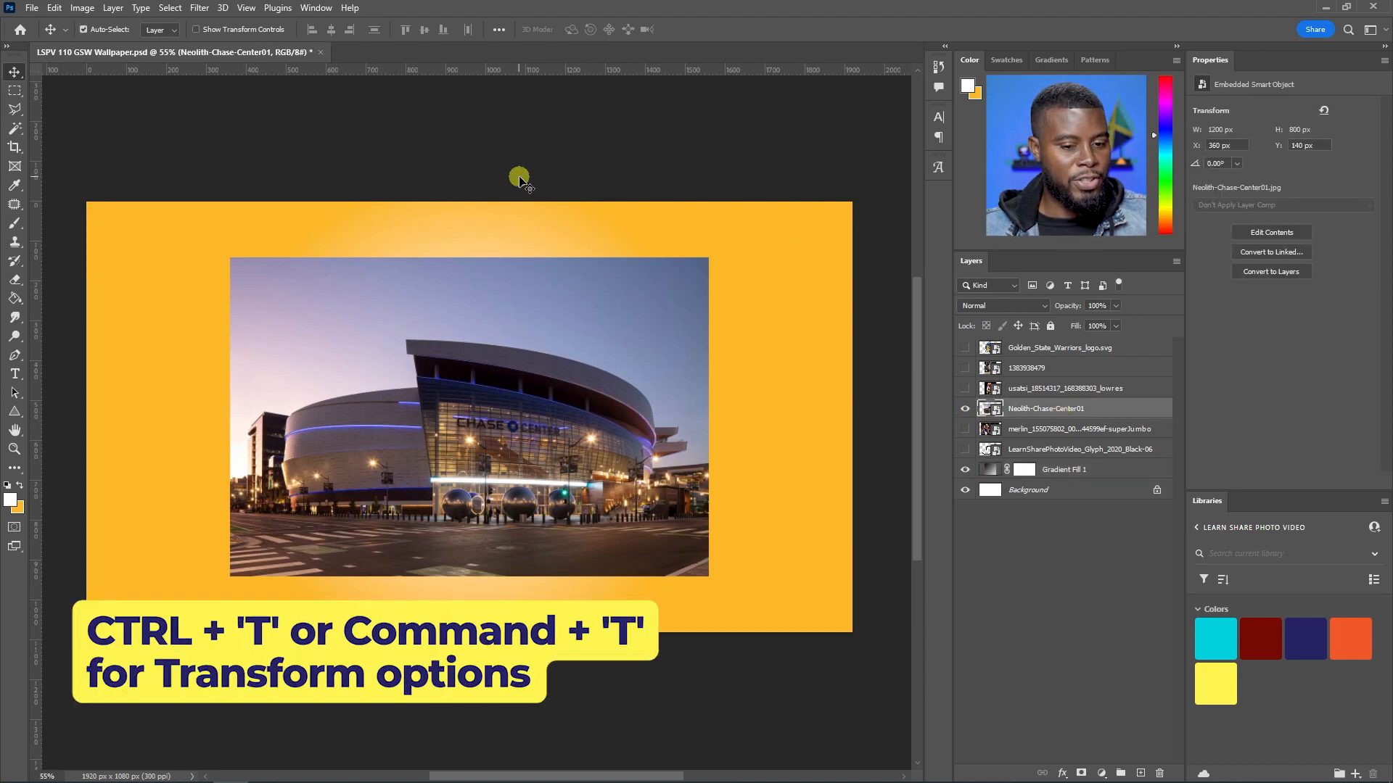
pyautogui.hotkey('ctrl', 't')
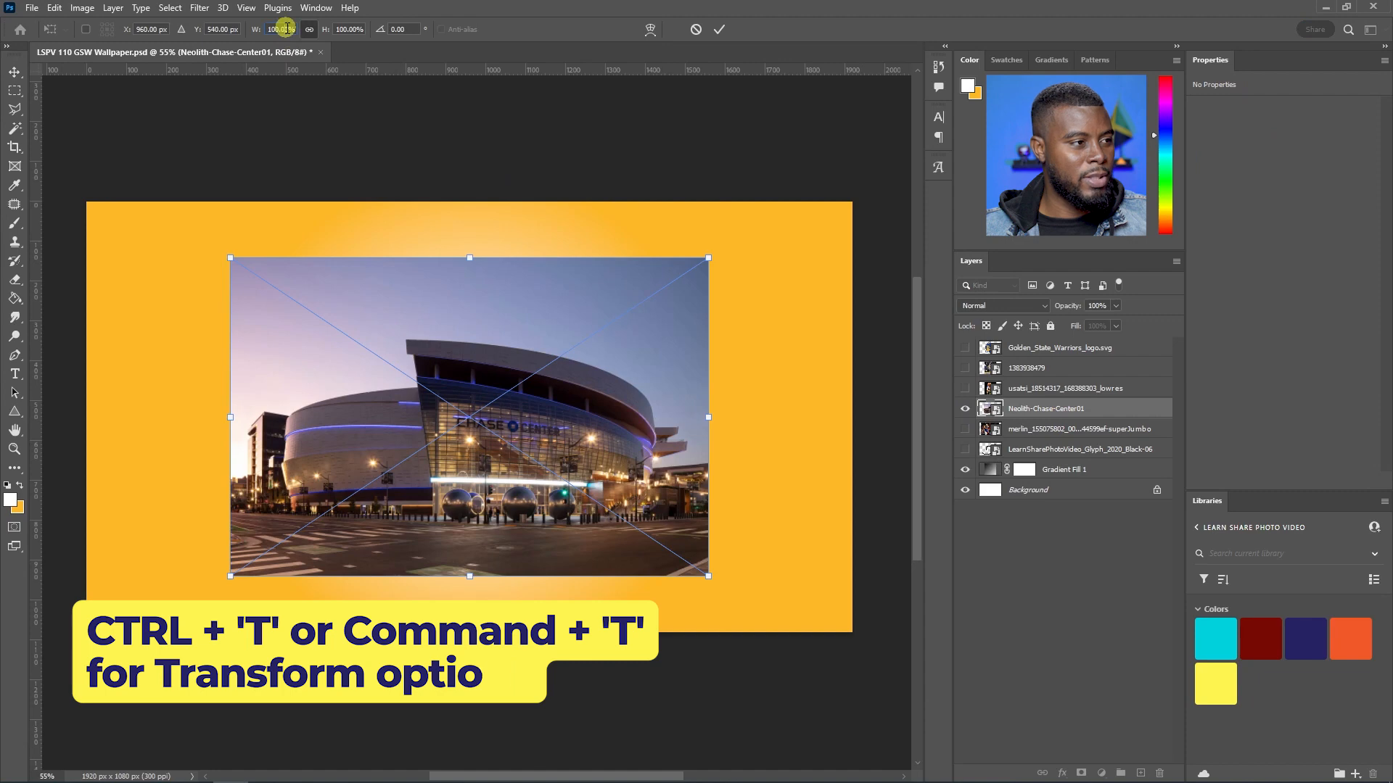
pyautogui.hotkey('shift', 'Up')
pyautogui.hotkey('shift', 'Up')
pyautogui.hotkey('shift', 'Up')
pyautogui.hotkey('shift', 'Up')
pyautogui.hotkey('shift', 'Down')
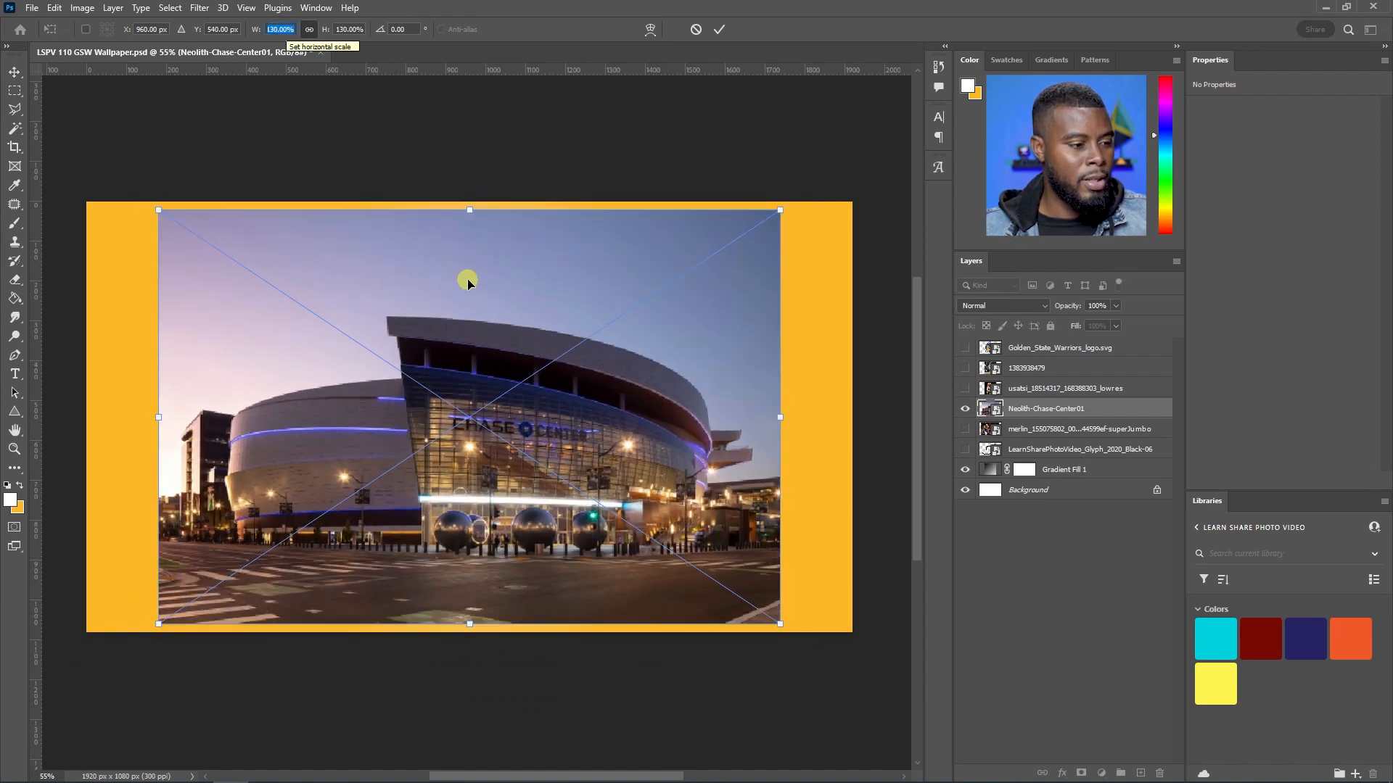
# Move the arena photo down and left past the canvas edges to about X -185 px, Y 205 px
pyautogui.moveTo(467, 283); pyautogui.dragTo(504, 354)
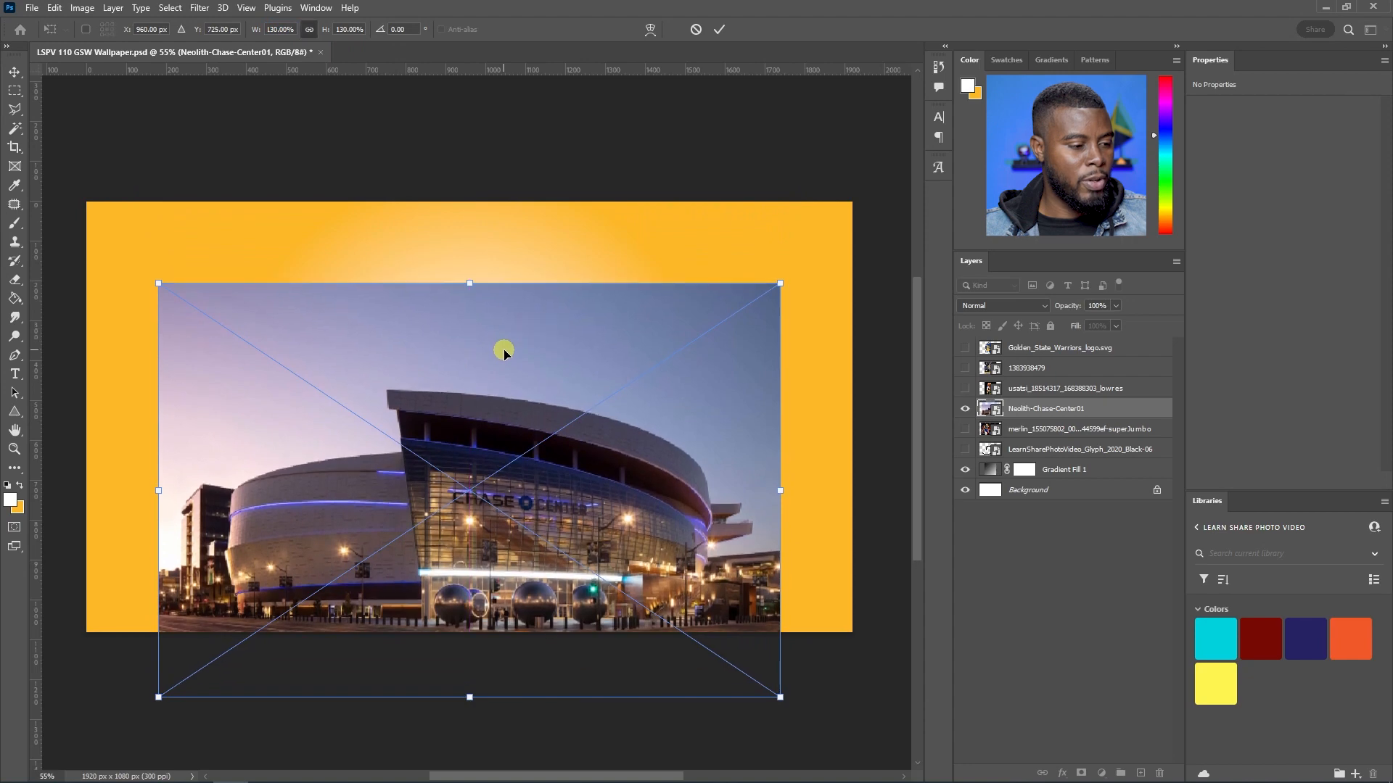
pyautogui.press('Return')
pyautogui.moveTo(632, 403); pyautogui.dragTo(479, 398)
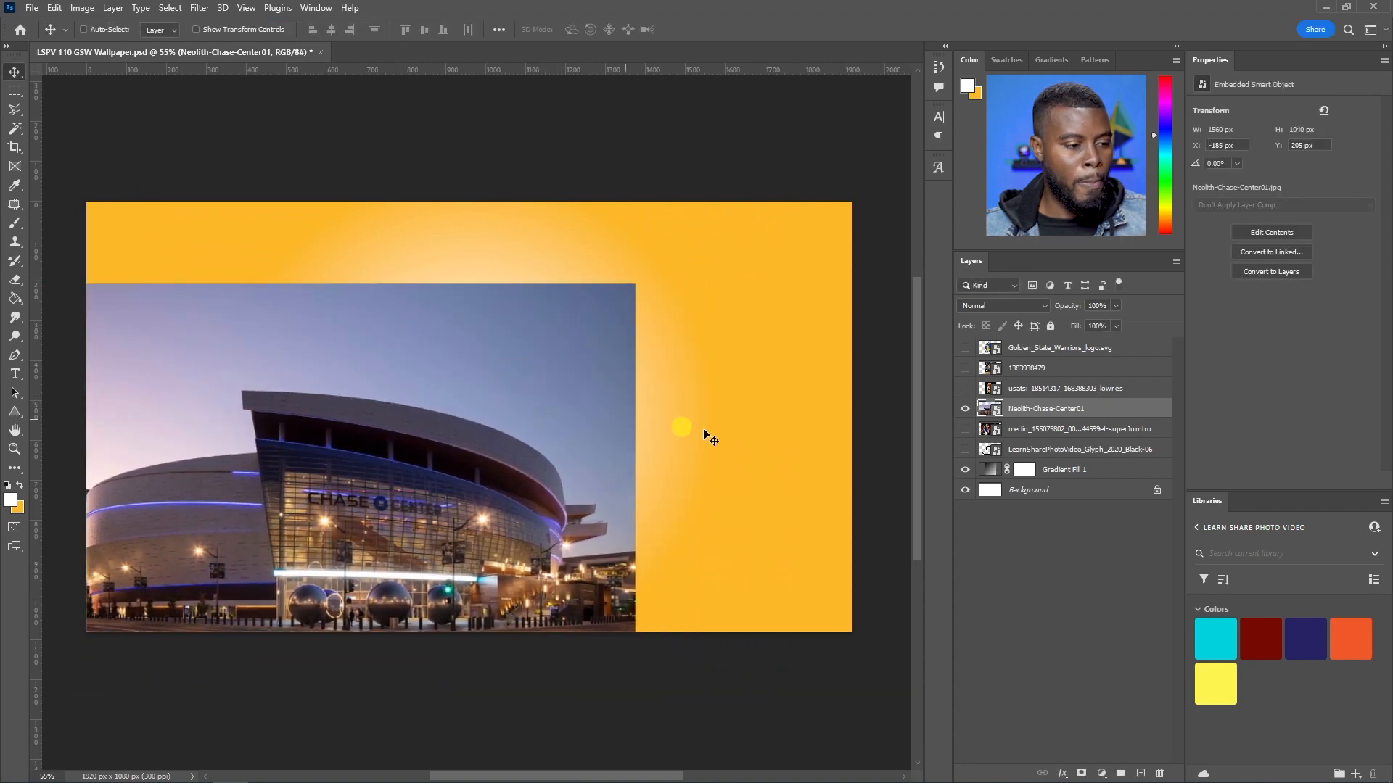
# Try the Dissolve, Overlay and Soft Light blend modes on the arena photo layer
pyautogui.click(1013, 308)
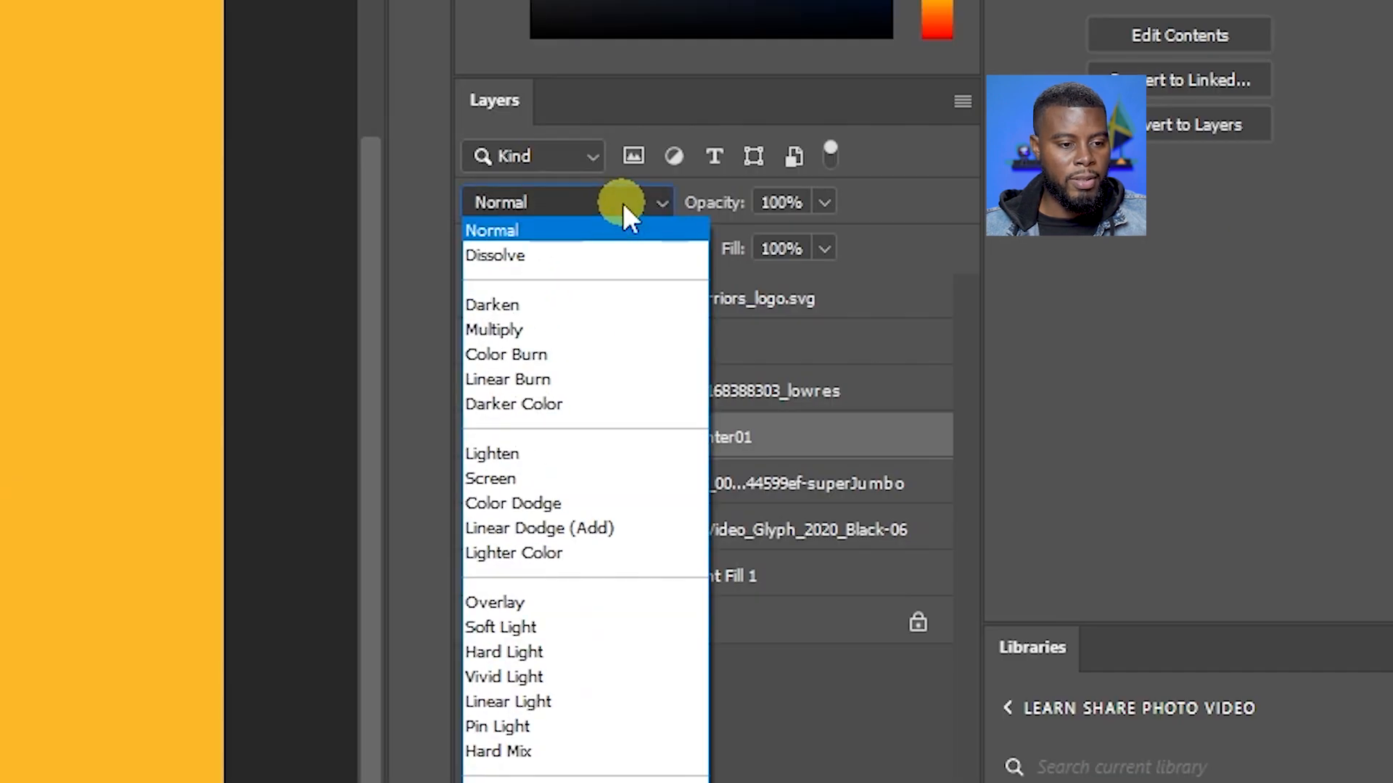
pyautogui.click(1027, 306)
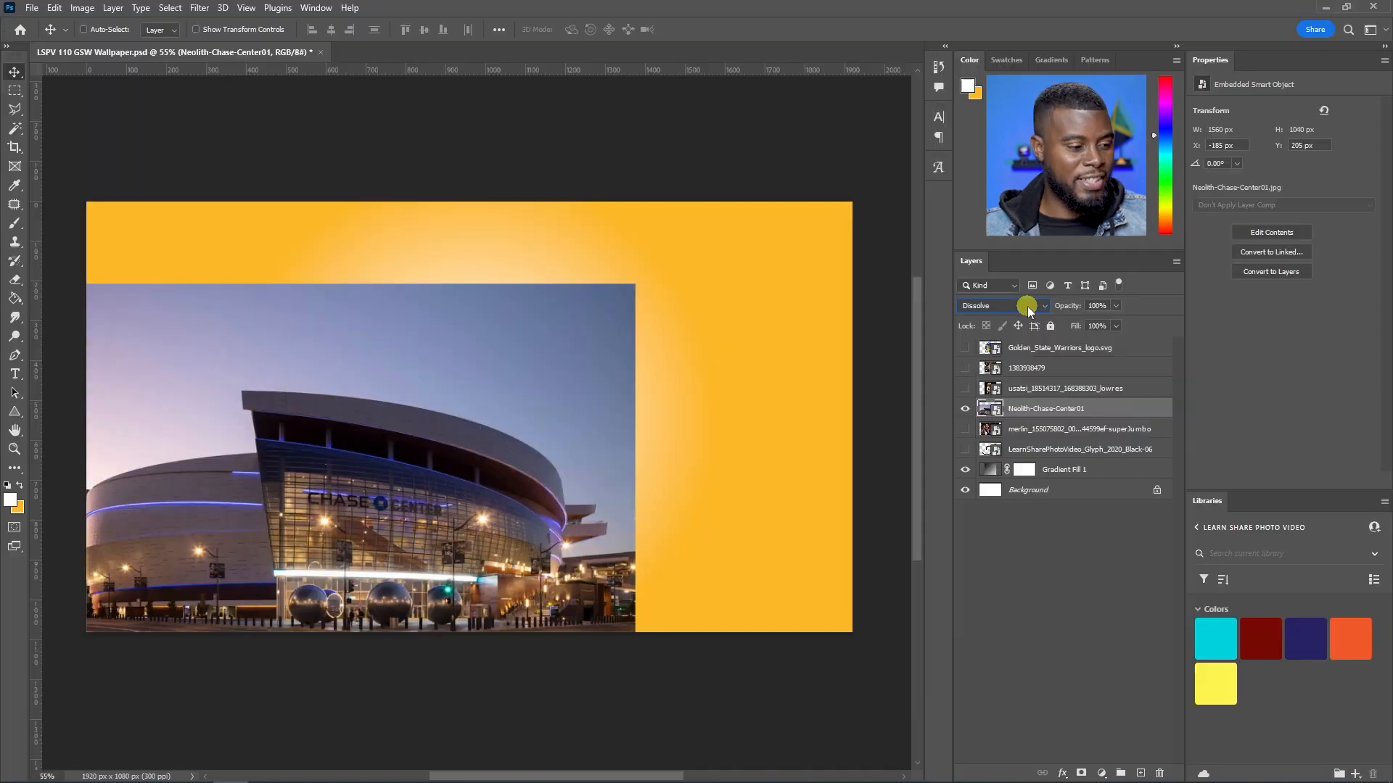
pyautogui.scroll(-7, 622, 202)
pyautogui.scroll(-5, 1027, 308)
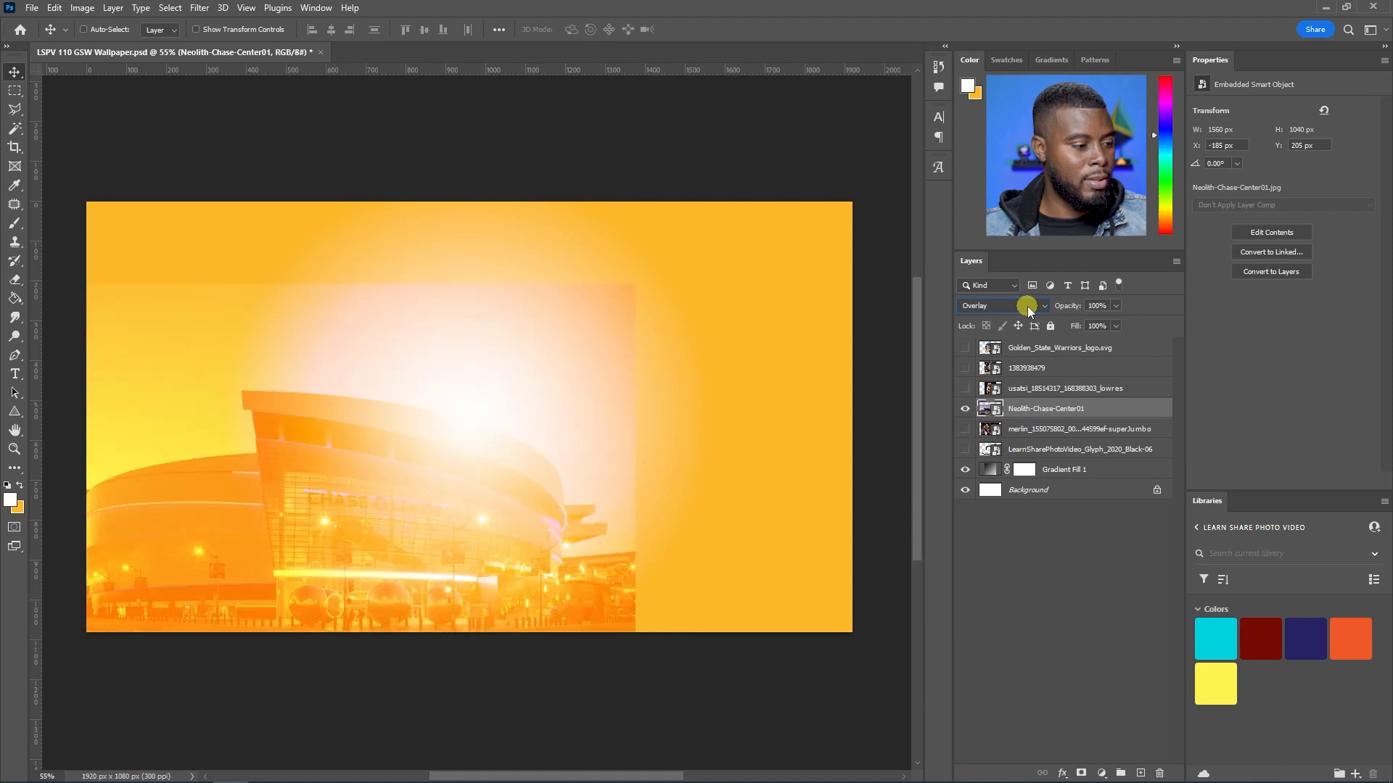
pyautogui.scroll(-1, 1027, 307)
pyautogui.scroll(1, 1027, 308)
pyautogui.scroll(-1, 1027, 308)
pyautogui.scroll(1, 1027, 308)
pyautogui.scroll(-1, 1027, 307)
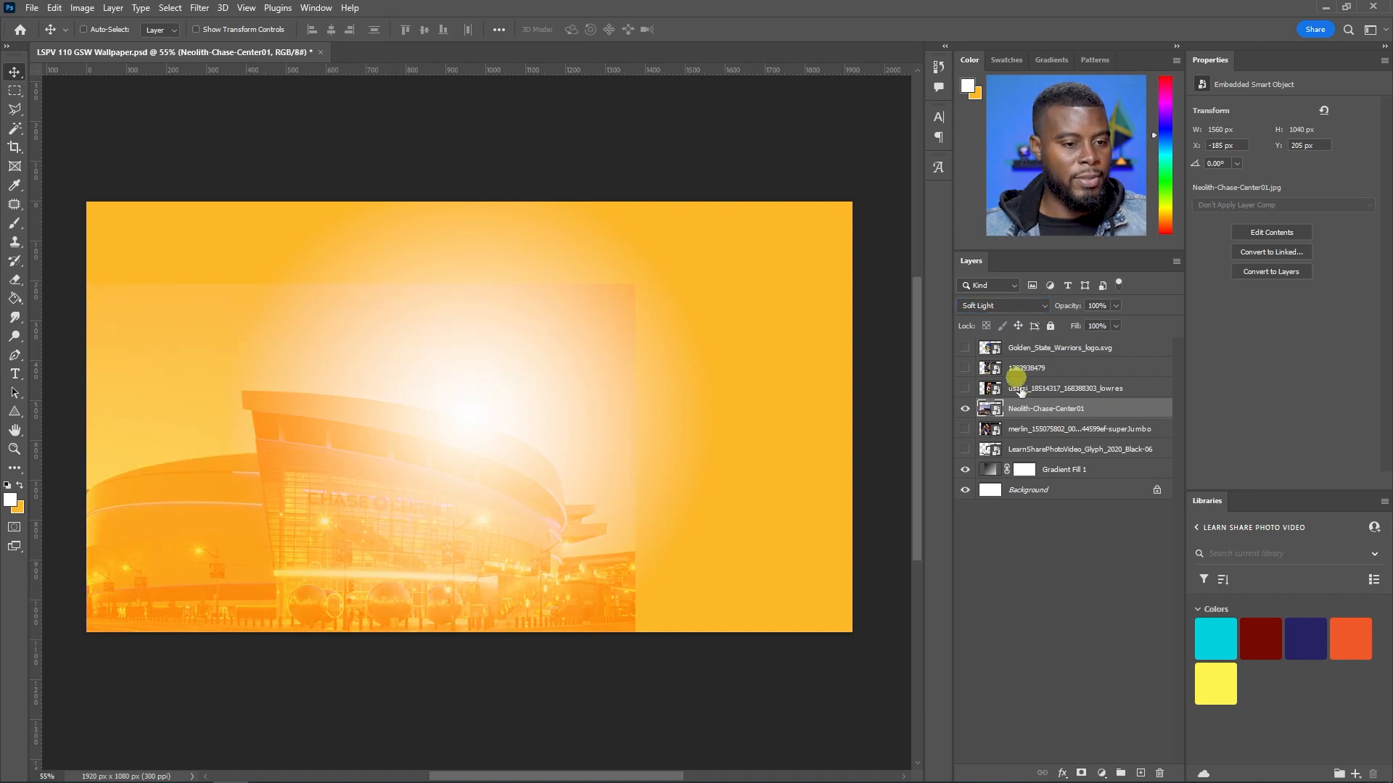
# Try the arena photo layer at 50% opacity, then restore it to 100% opacity and the Normal blend mode
pyautogui.press('5')
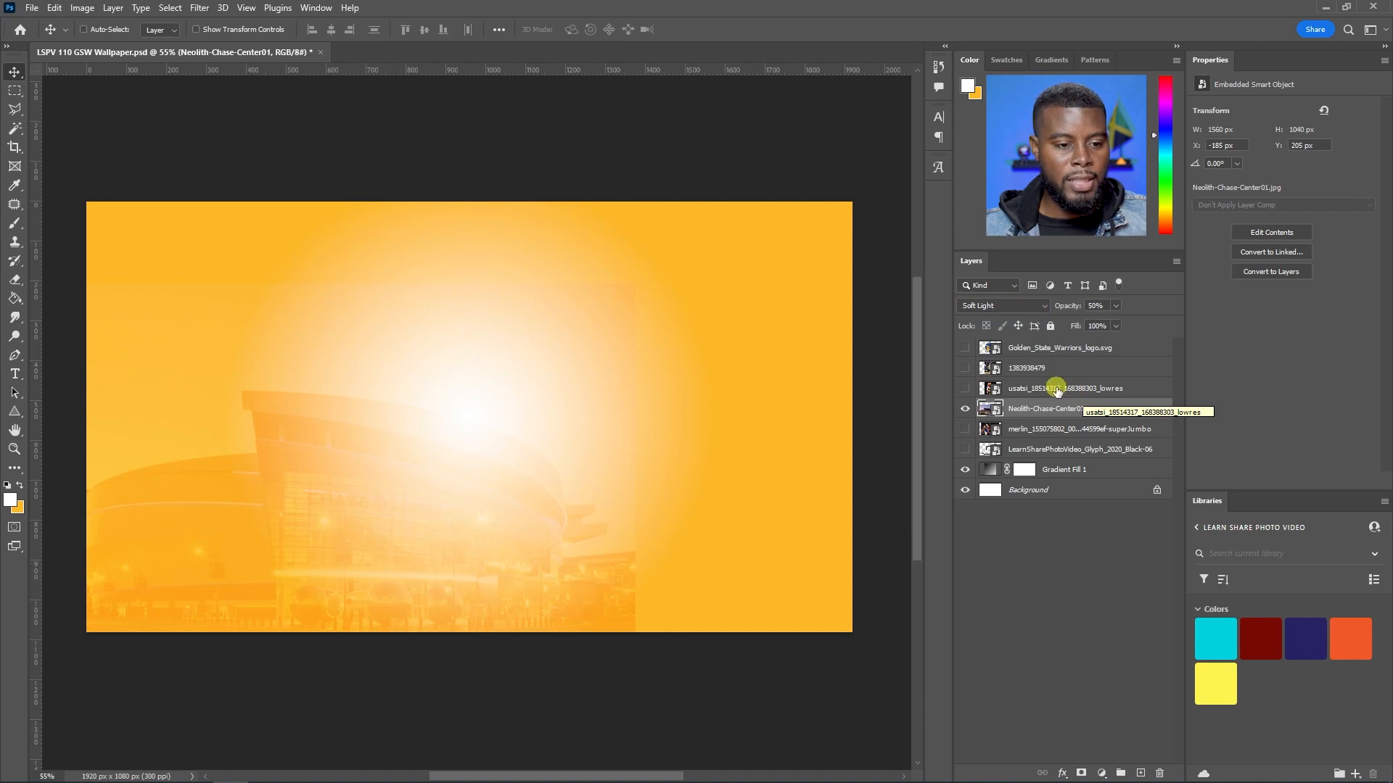
pyautogui.press('0')
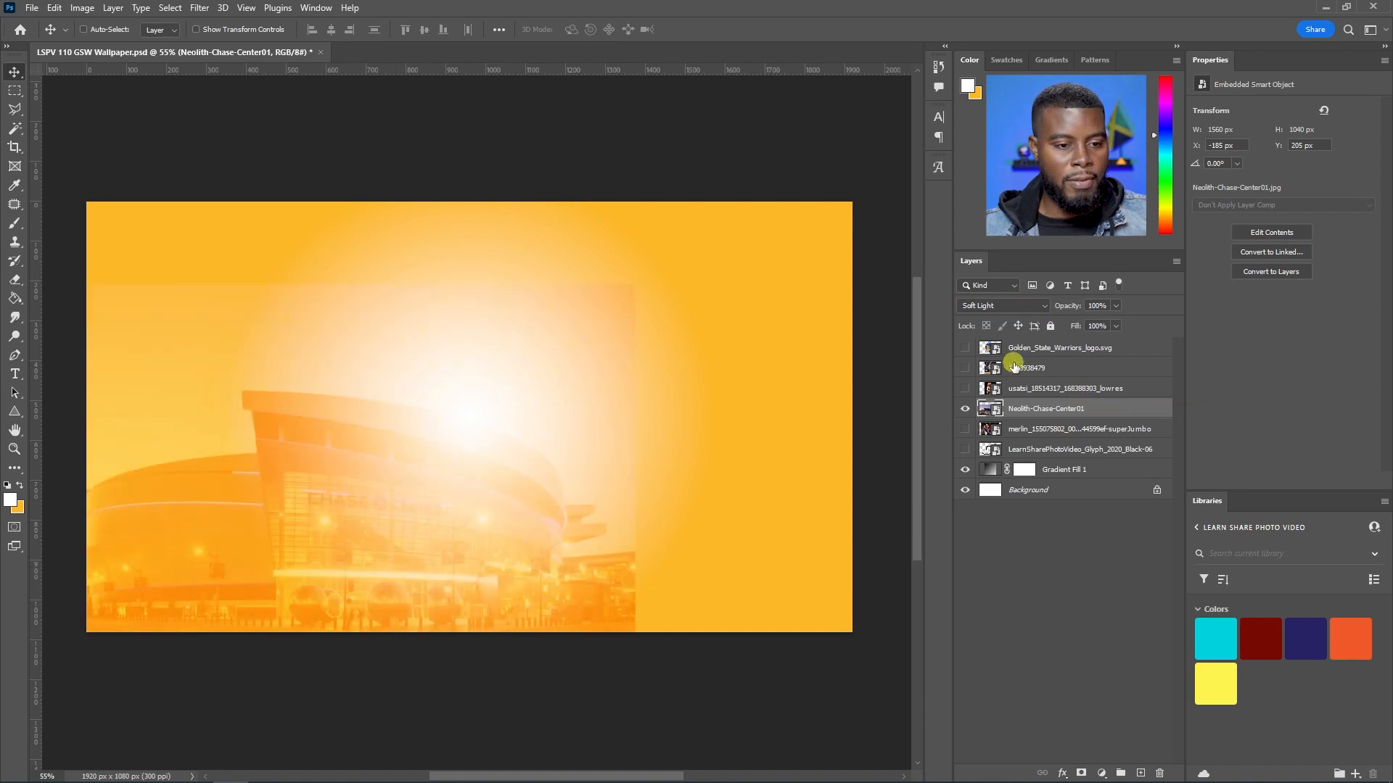
pyautogui.click(1015, 305)
pyautogui.click(1019, 317)
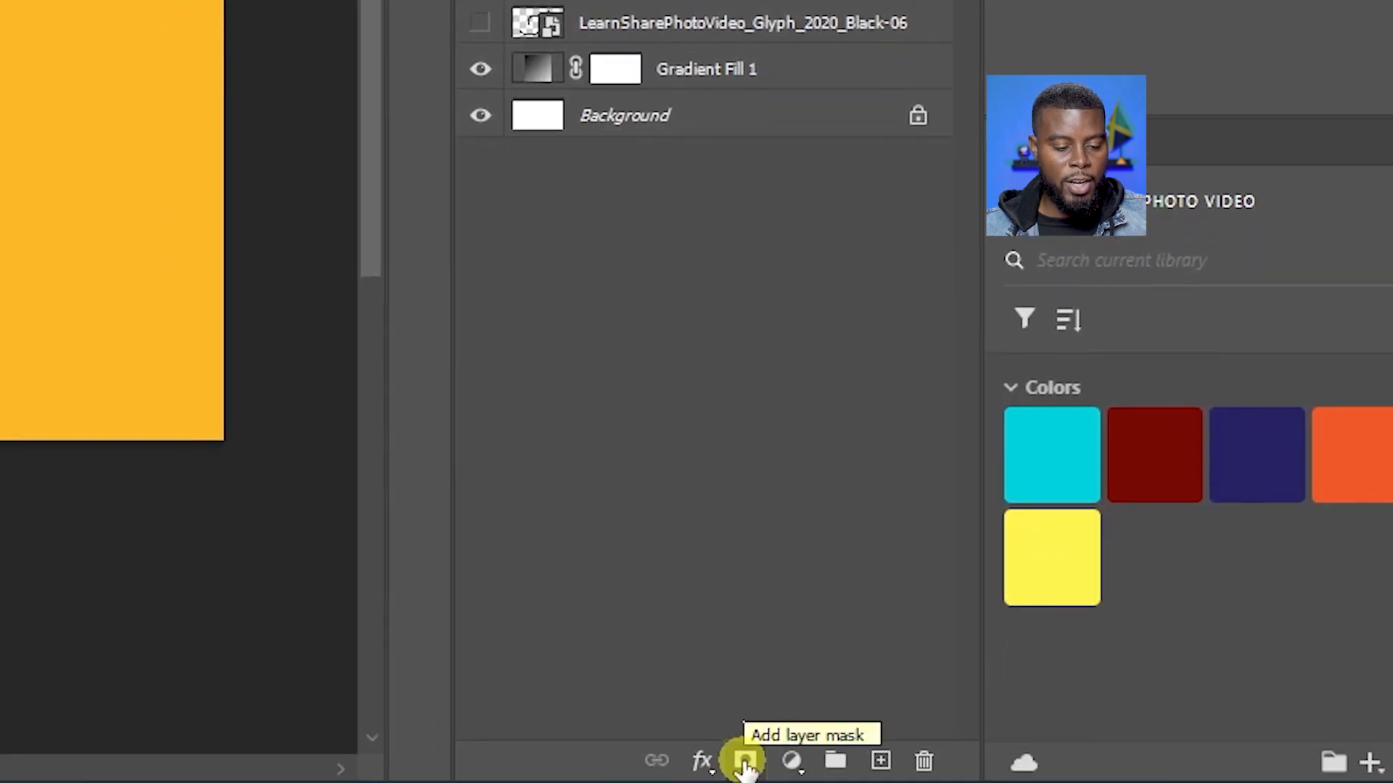
# Add a layer mask to the arena photo and fade out its upper and right edges with a soft 500 px Eraser at 2% hardness
pyautogui.click(745, 762)
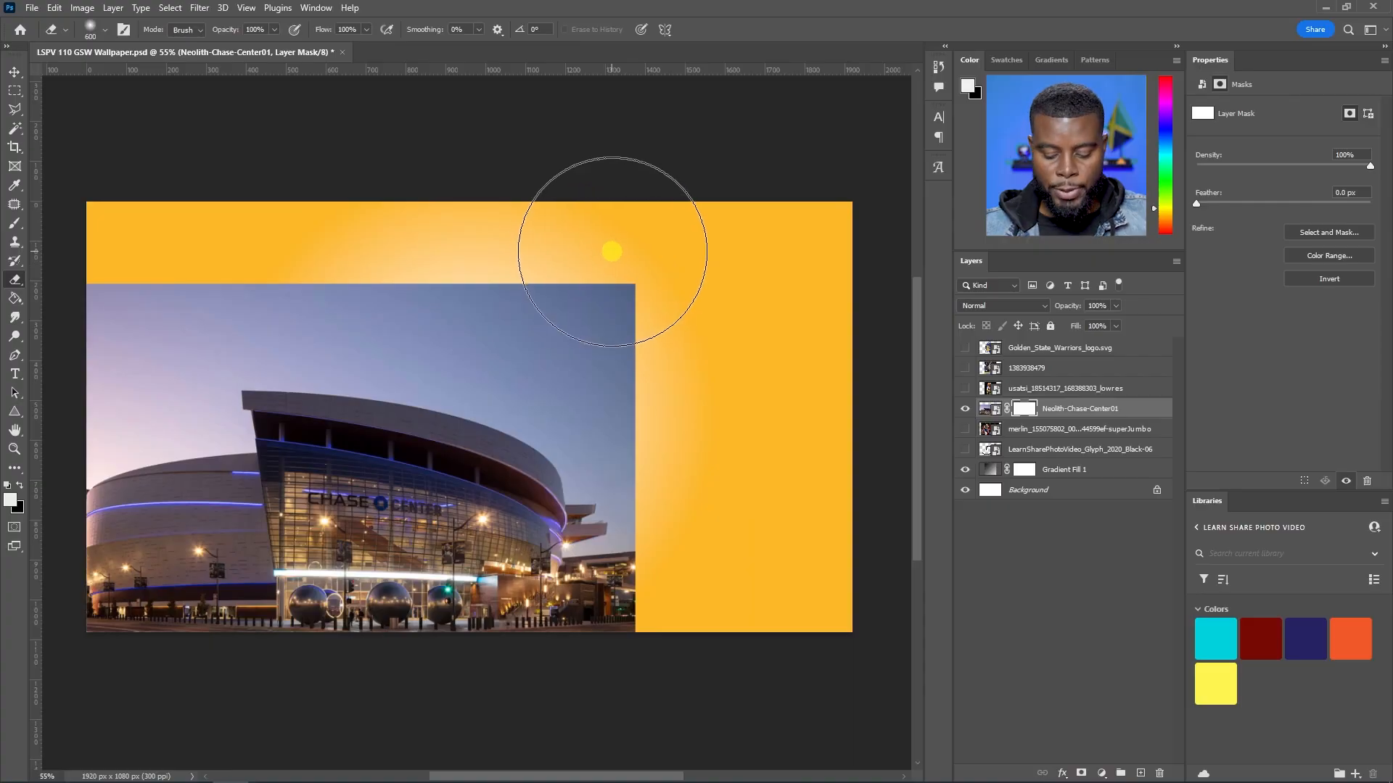
pyautogui.press('[')
pyautogui.press('[')
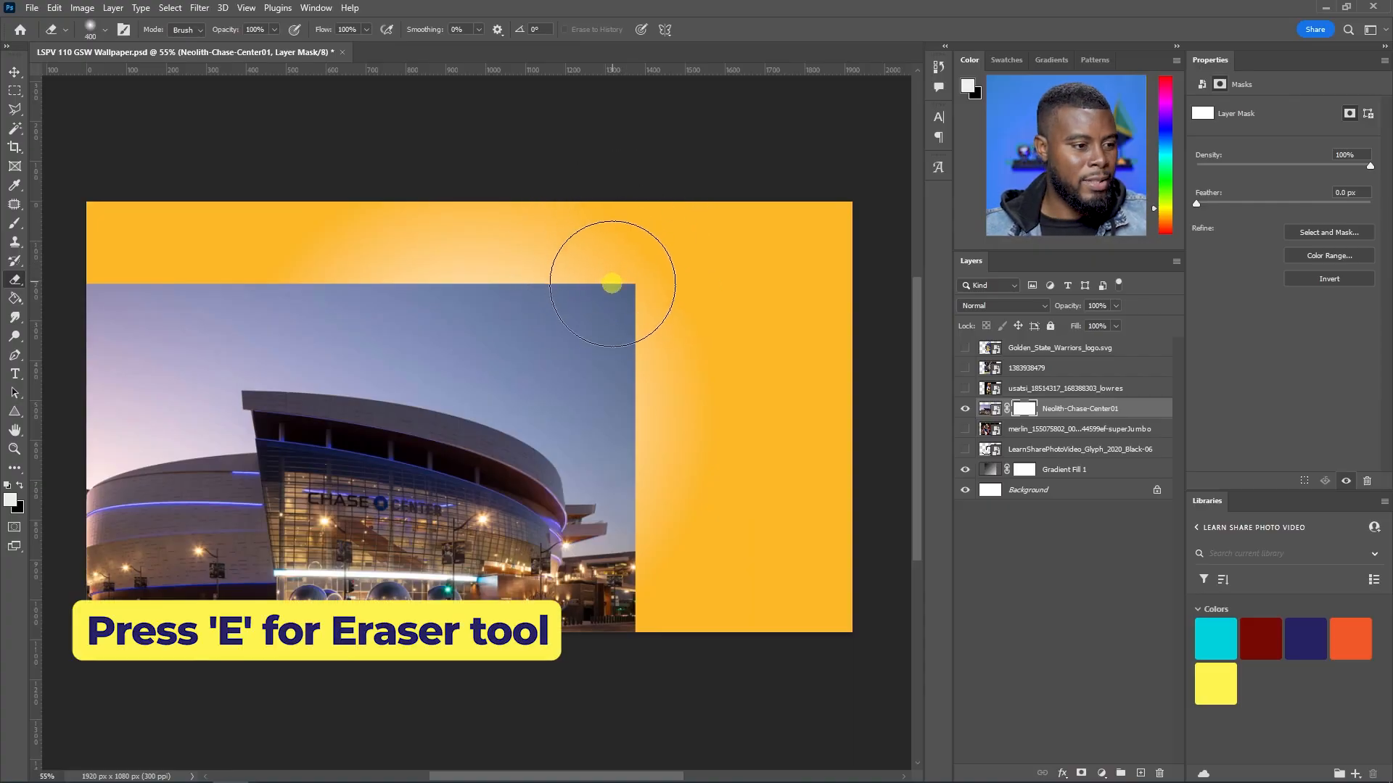
pyautogui.rightClick(612, 282)
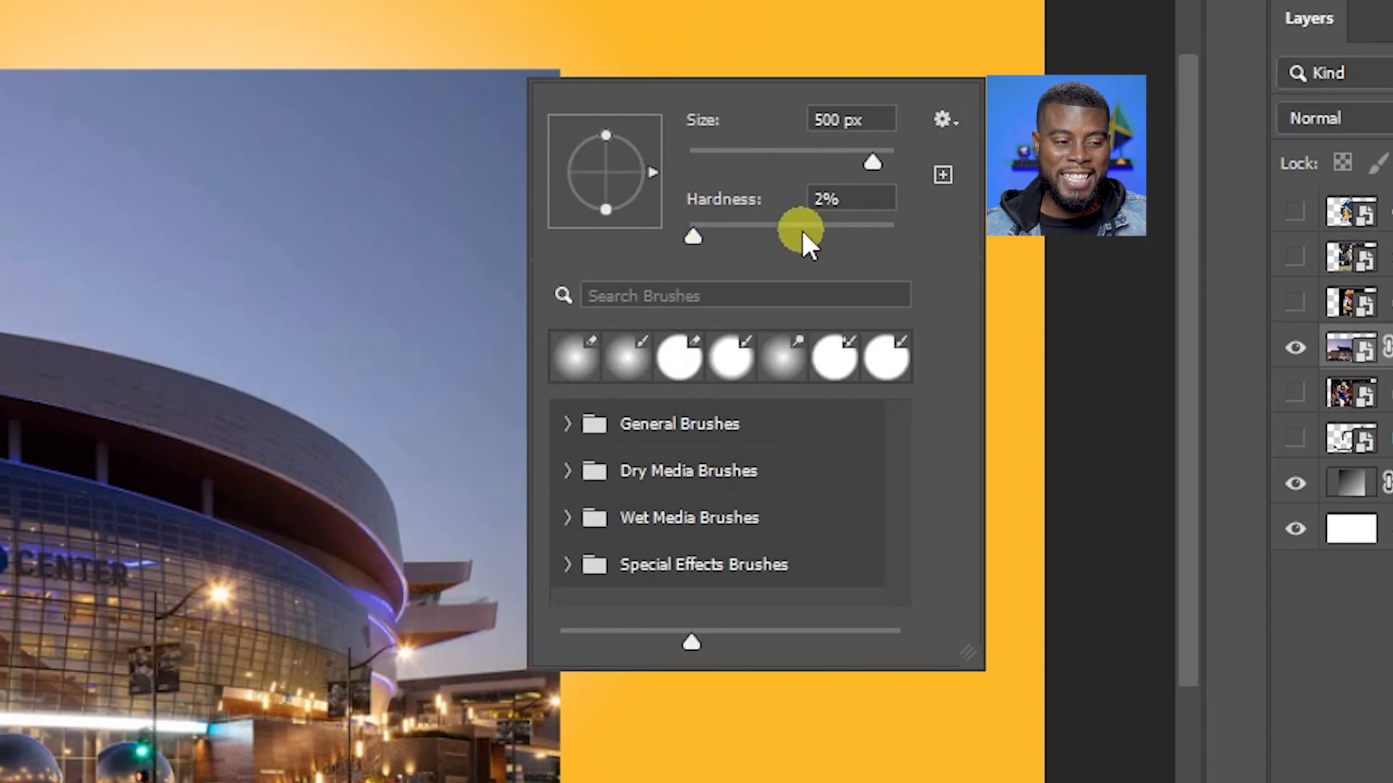
pyautogui.click(743, 45)
pyautogui.moveTo(628, 296)
pyautogui.mouseDown()
pyautogui.moveTo(452, 248)
pyautogui.moveTo(191, 254)
pyautogui.moveTo(102, 309)
pyautogui.moveTo(335, 261)
pyautogui.moveTo(585, 305)
pyautogui.moveTo(643, 346)
pyautogui.moveTo(672, 442)
pyautogui.moveTo(680, 402)
pyautogui.moveTo(661, 624)
pyautogui.moveTo(687, 579)
pyautogui.moveTo(690, 504)
pyautogui.moveTo(687, 435)
pyautogui.moveTo(658, 358)
pyautogui.moveTo(679, 586)
pyautogui.moveTo(650, 612)
pyautogui.moveTo(674, 359)
pyautogui.moveTo(598, 267)
pyautogui.moveTo(402, 243)
pyautogui.moveTo(282, 277)
pyautogui.moveTo(564, 338)
pyautogui.moveTo(682, 442)
pyautogui.moveTo(844, 395)
pyautogui.mouseUp()
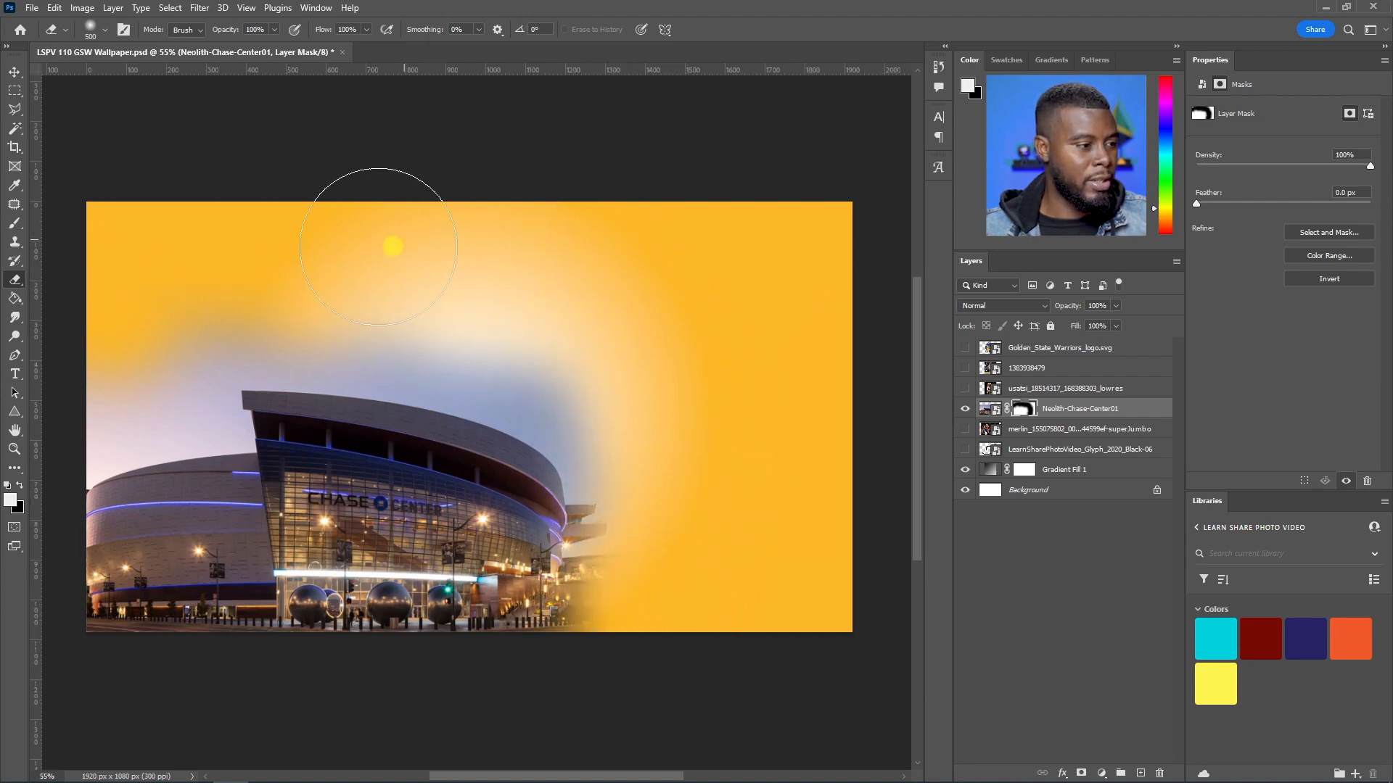
# Set the masked arena photo layer to Soft Light blending at 50% opacity
pyautogui.press('v')
pyautogui.click(1008, 308)
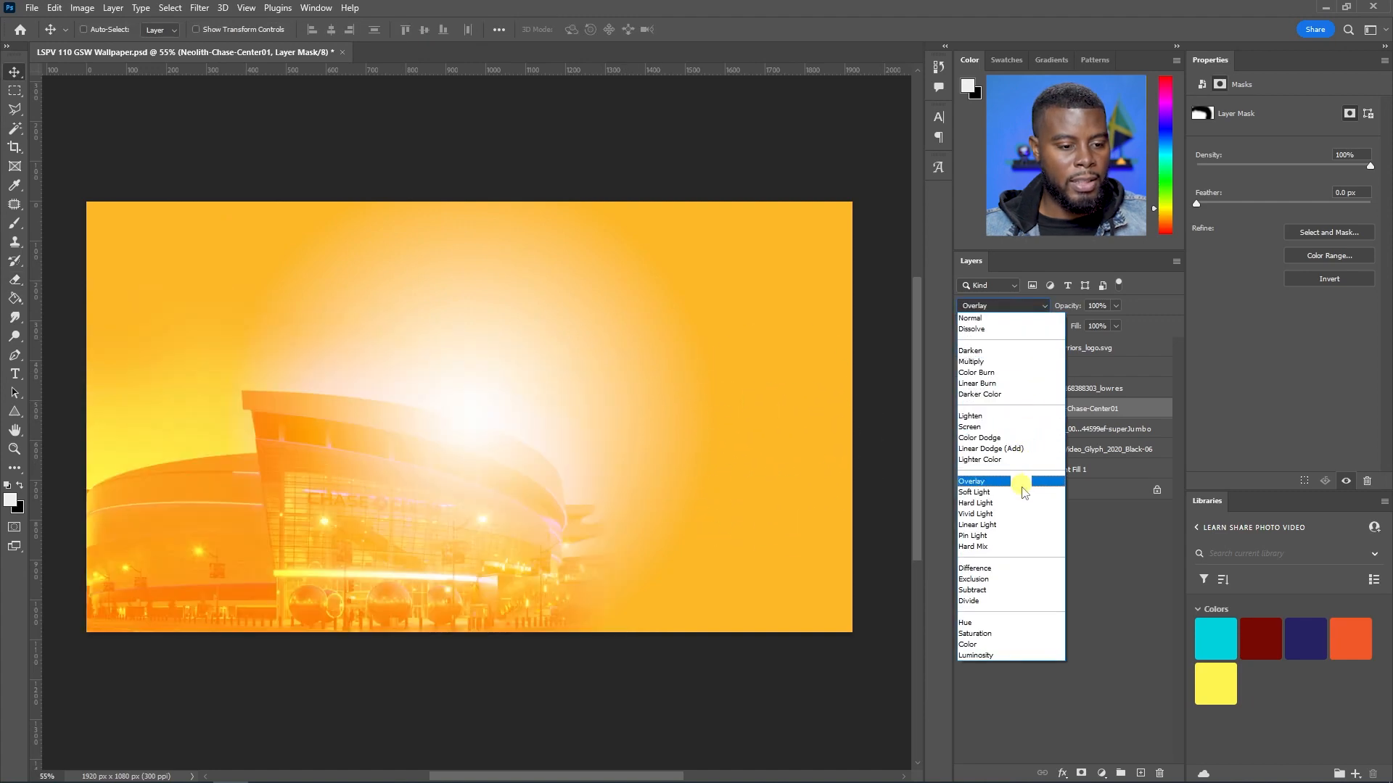
pyautogui.click(1023, 492)
pyautogui.press('5')
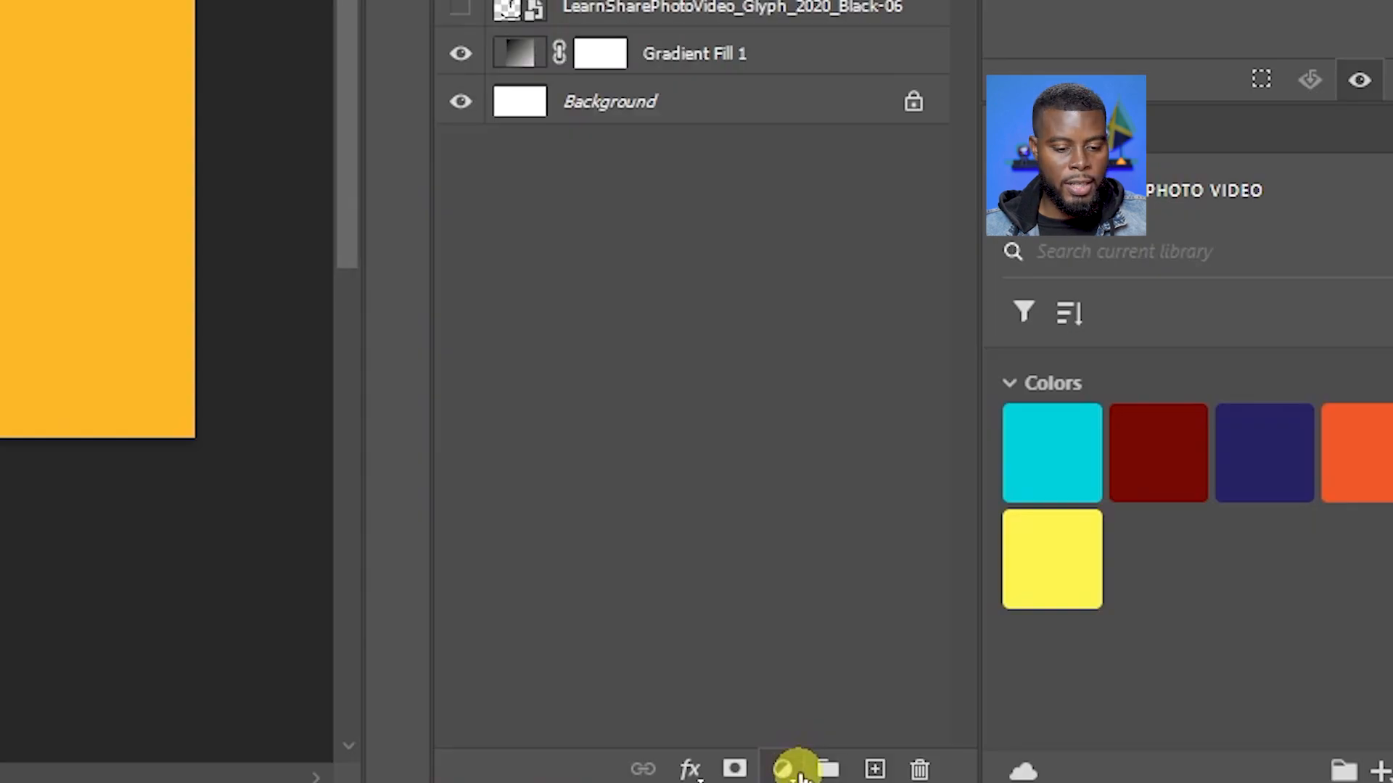
# Add a Hue/Saturation adjustment layer with Saturation -100 above the arena photo and clip it to that layer
pyautogui.click(790, 770)
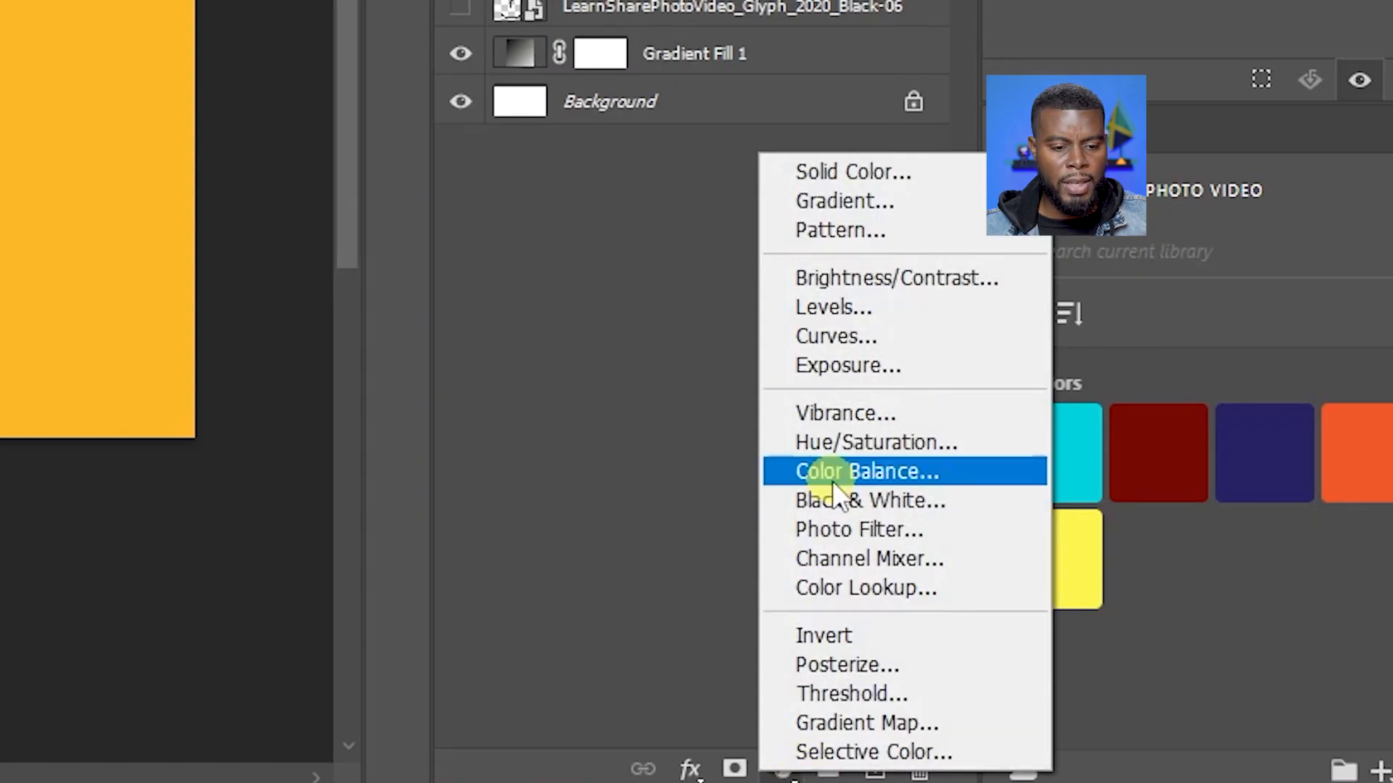
pyautogui.click(920, 441)
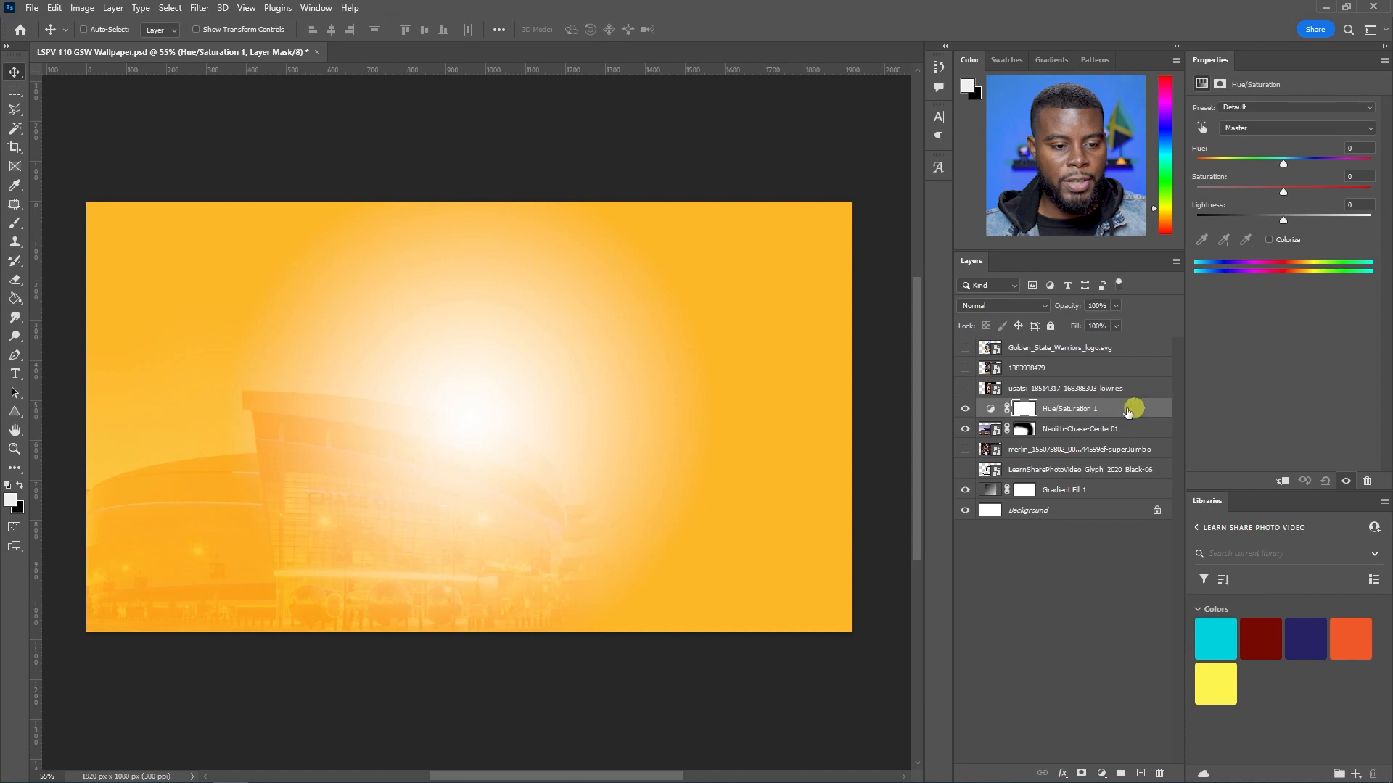
pyautogui.moveTo(1280, 193); pyautogui.dragTo(1193, 192)
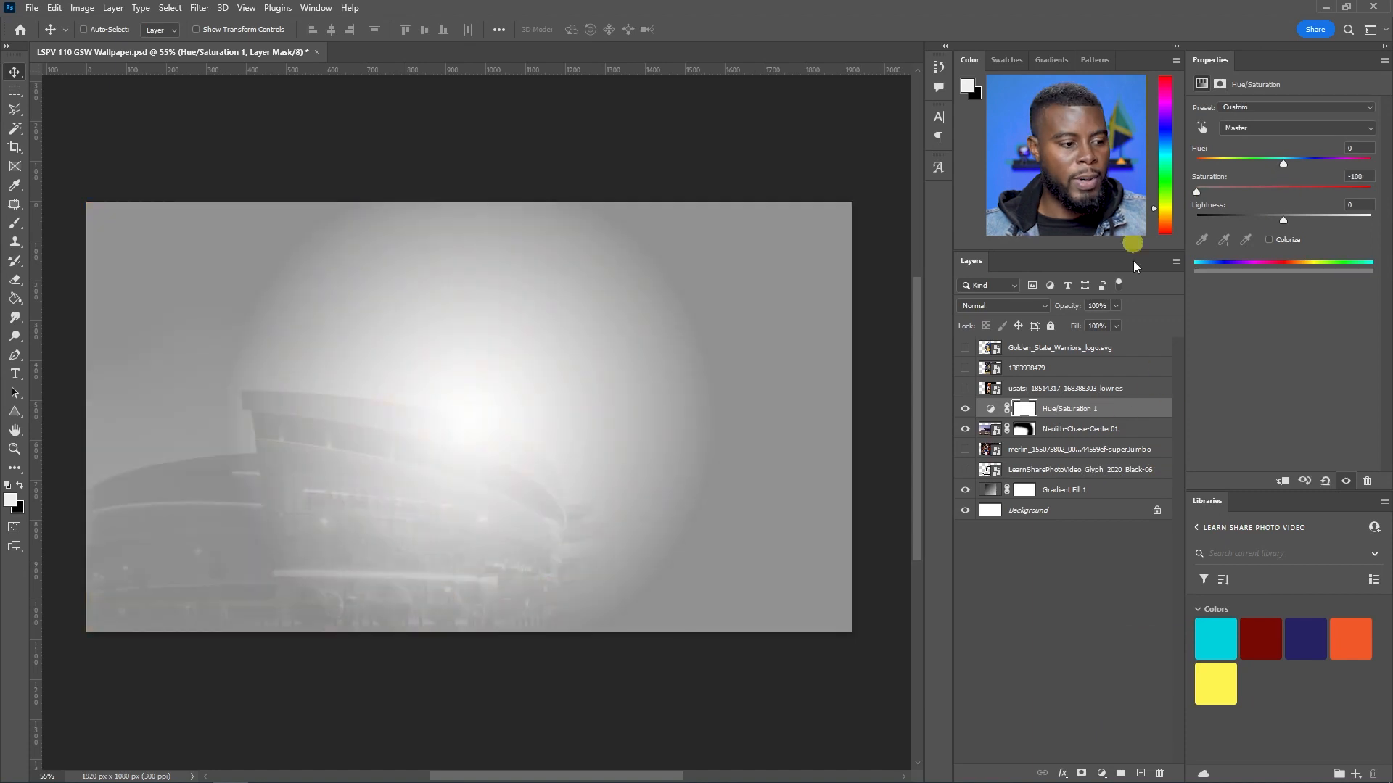
pyautogui.rightClick(1095, 408)
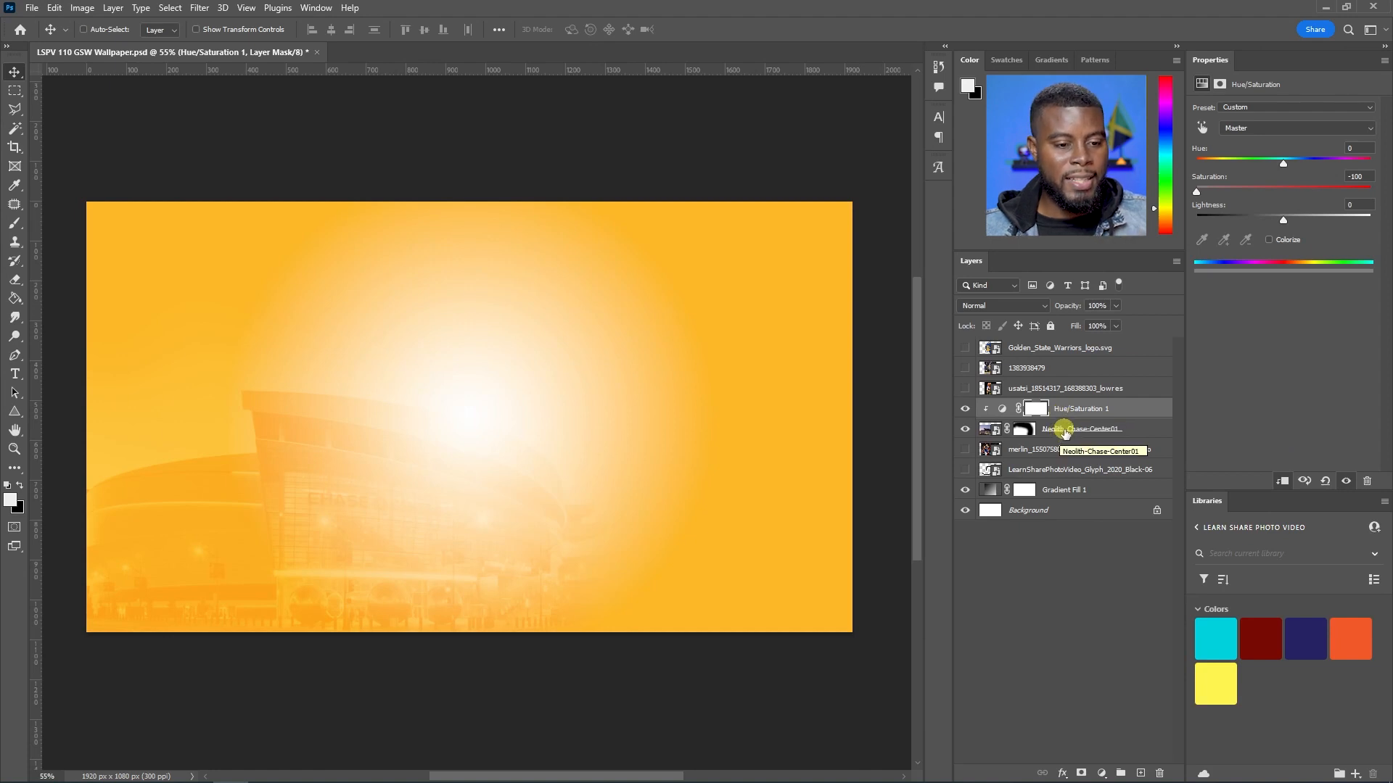
# Duplicate the arena photo layer and place the horizontally flipped copy on the right half of the canvas
pyautogui.click(1064, 432)
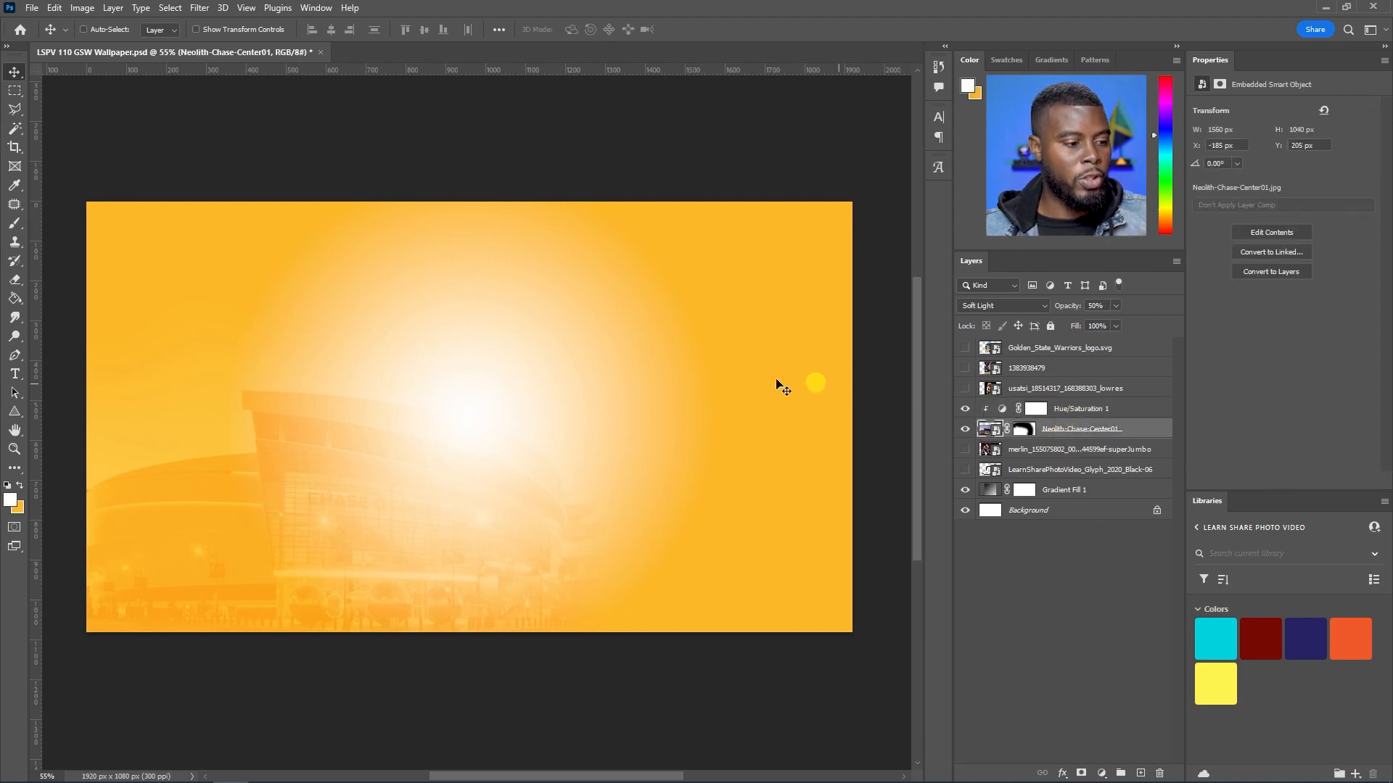
pyautogui.click(1071, 411)
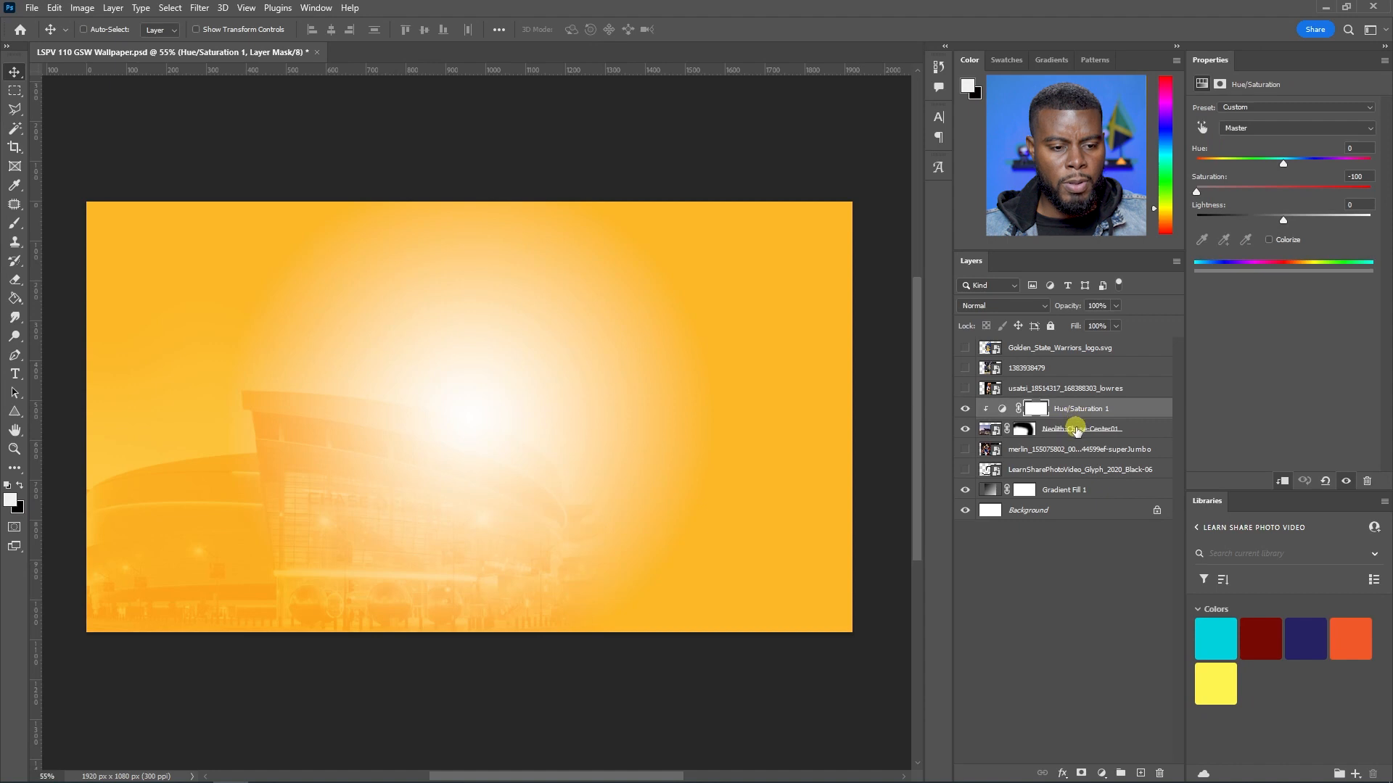
pyautogui.keyDown('shift'); pyautogui.click(1076, 428); pyautogui.keyUp('shift')
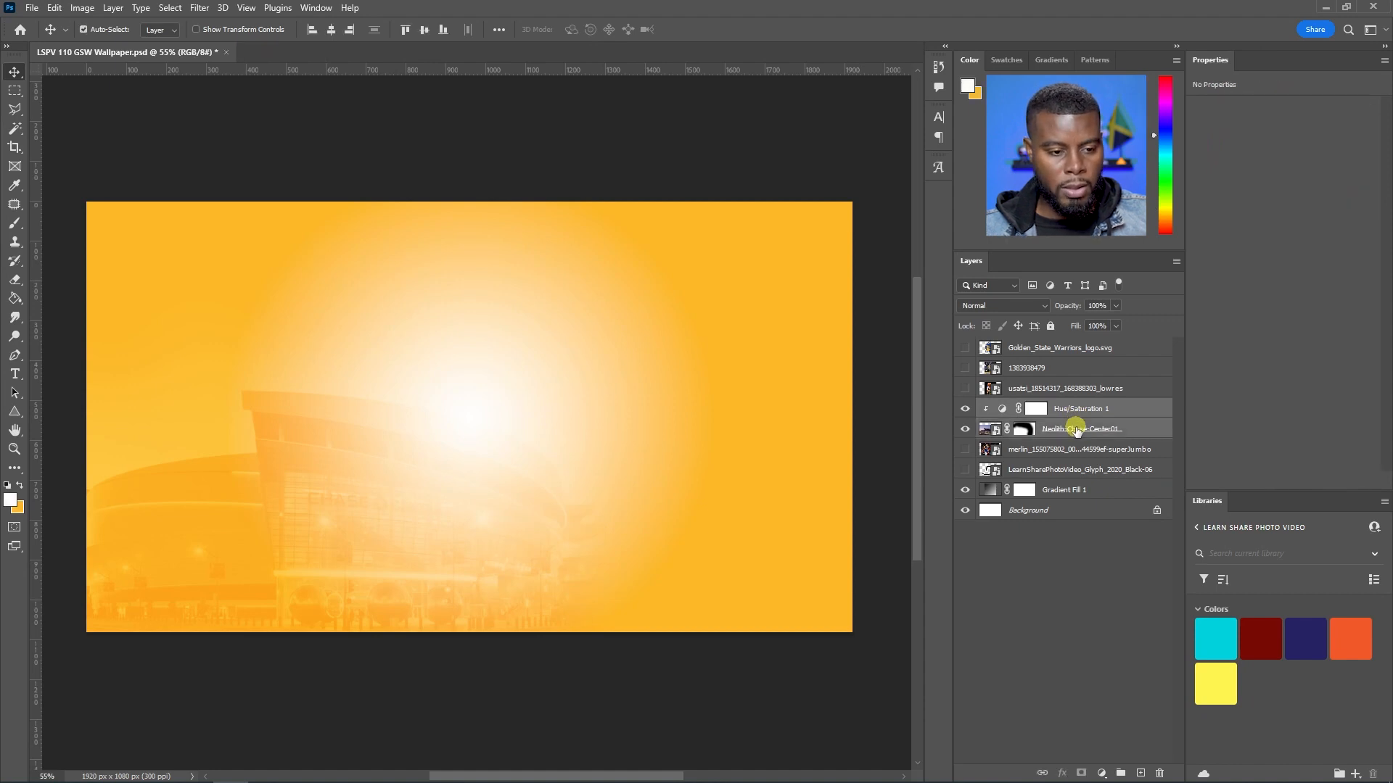
pyautogui.click(1076, 429)
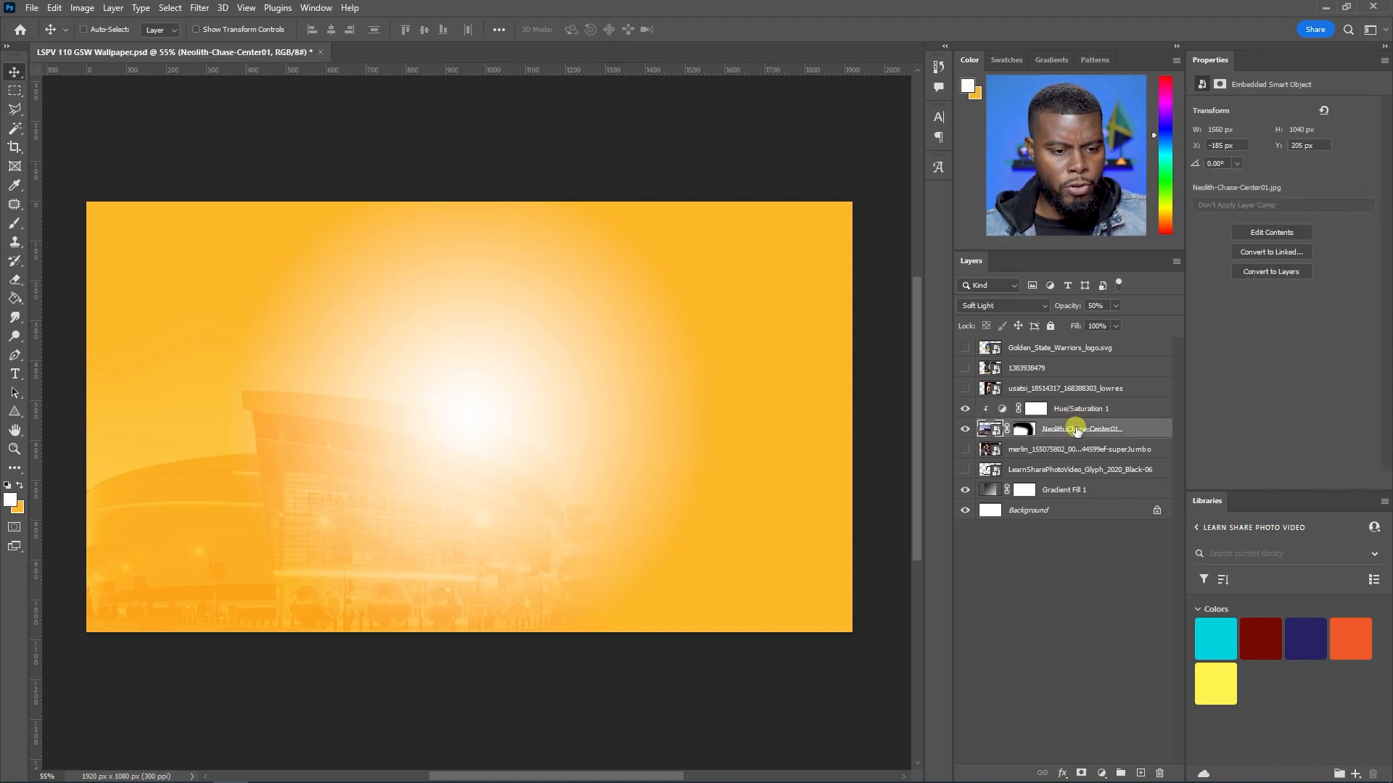
pyautogui.hotkey('ctrl', 'j')
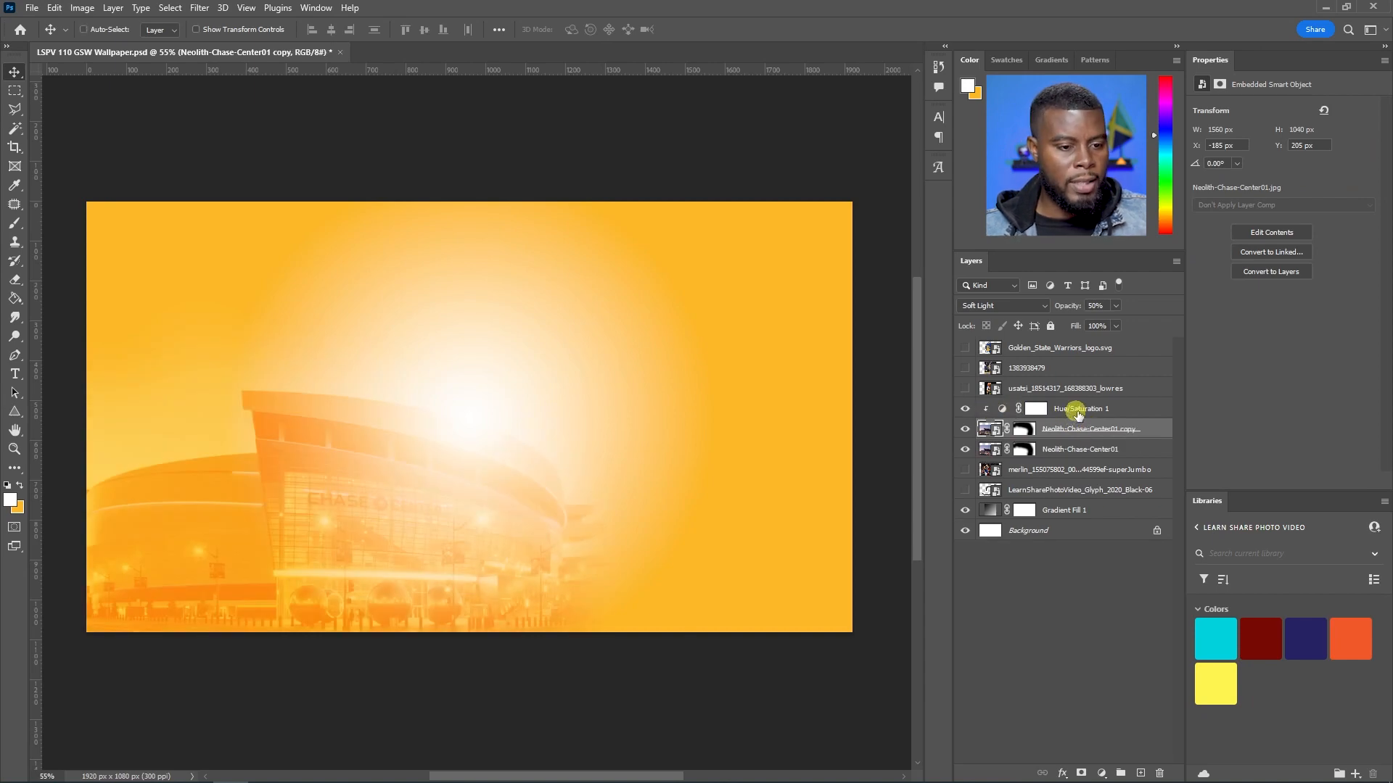
pyautogui.click(55, 9)
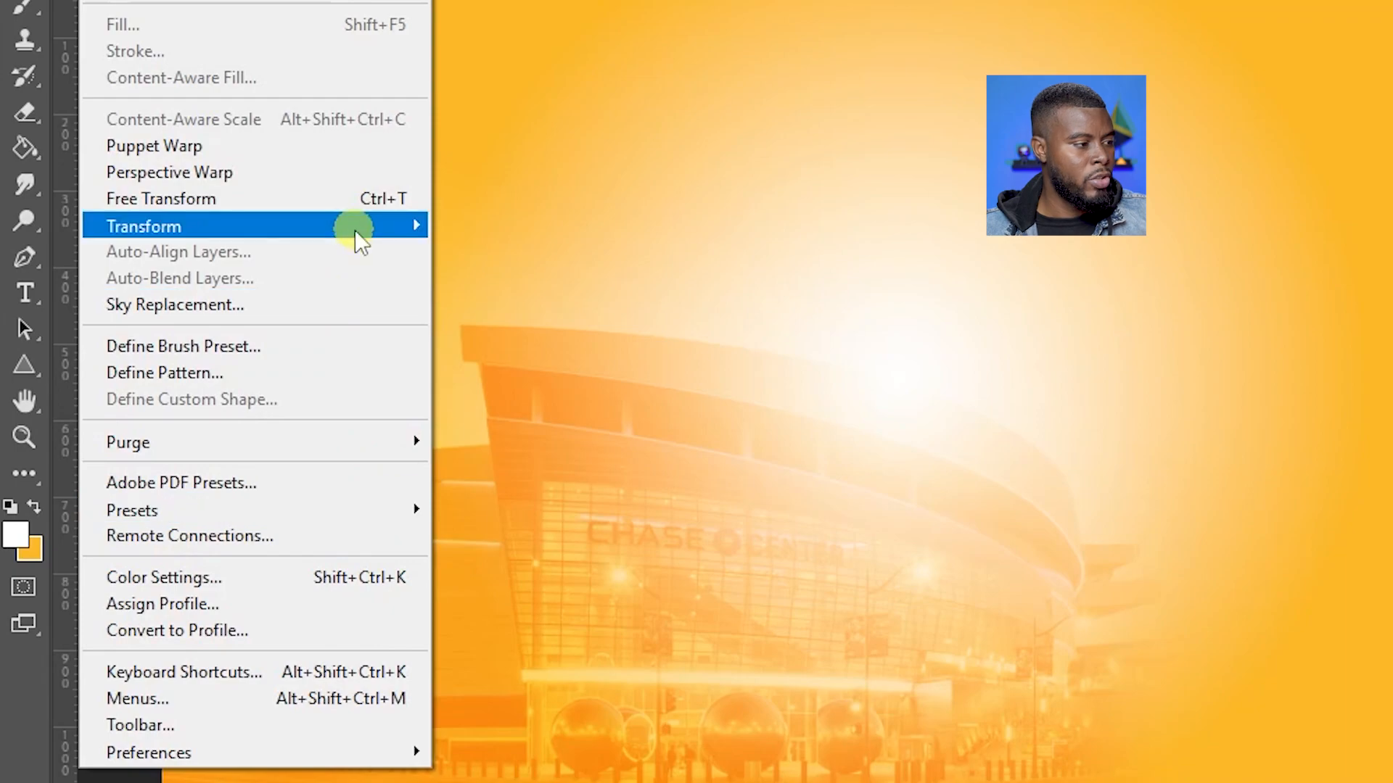
pyautogui.moveTo(360, 231)
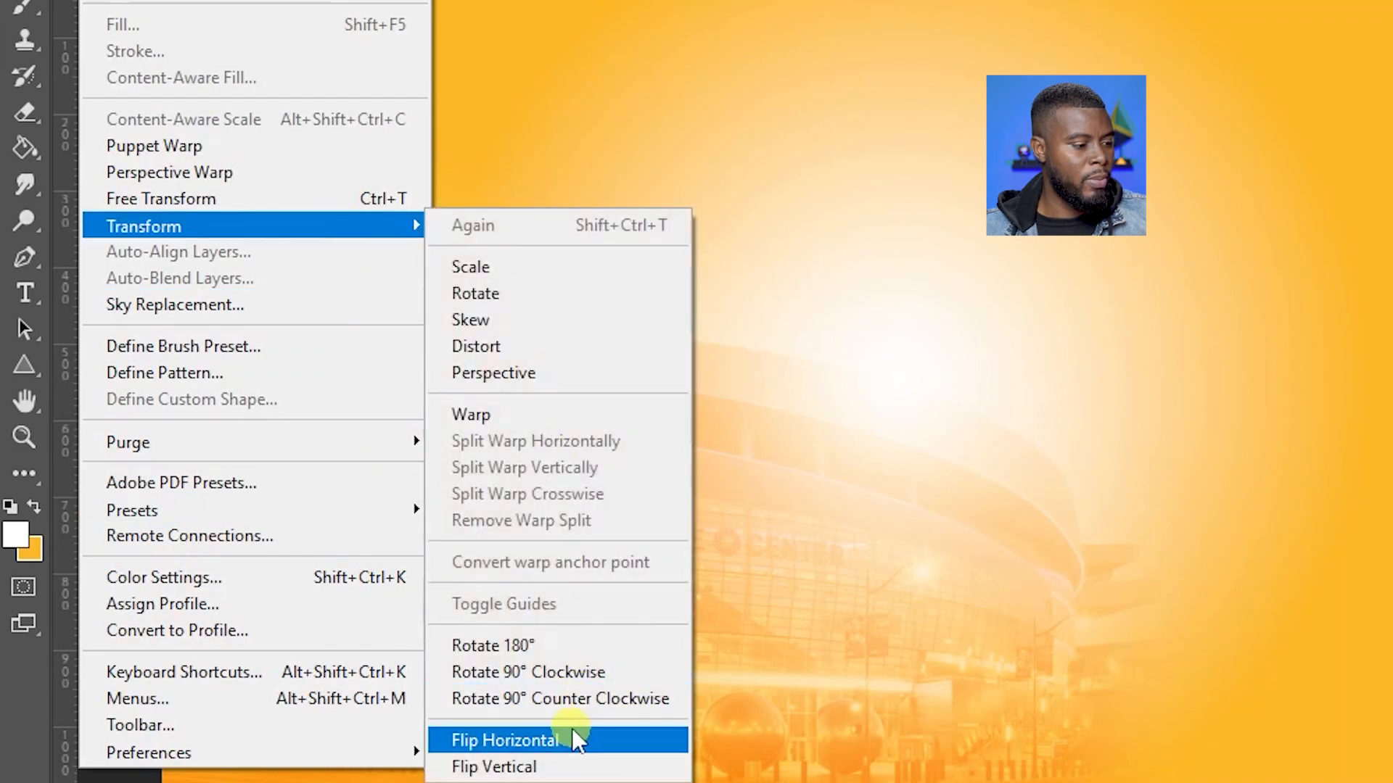
pyautogui.click(575, 737)
pyautogui.moveTo(254, 479); pyautogui.dragTo(630, 476)
# Move both arena photo layers left together so the mirrored pair is centred on the canvas, and save the document
pyautogui.keyDown('shift'); pyautogui.click(1074, 449); pyautogui.keyUp('shift')
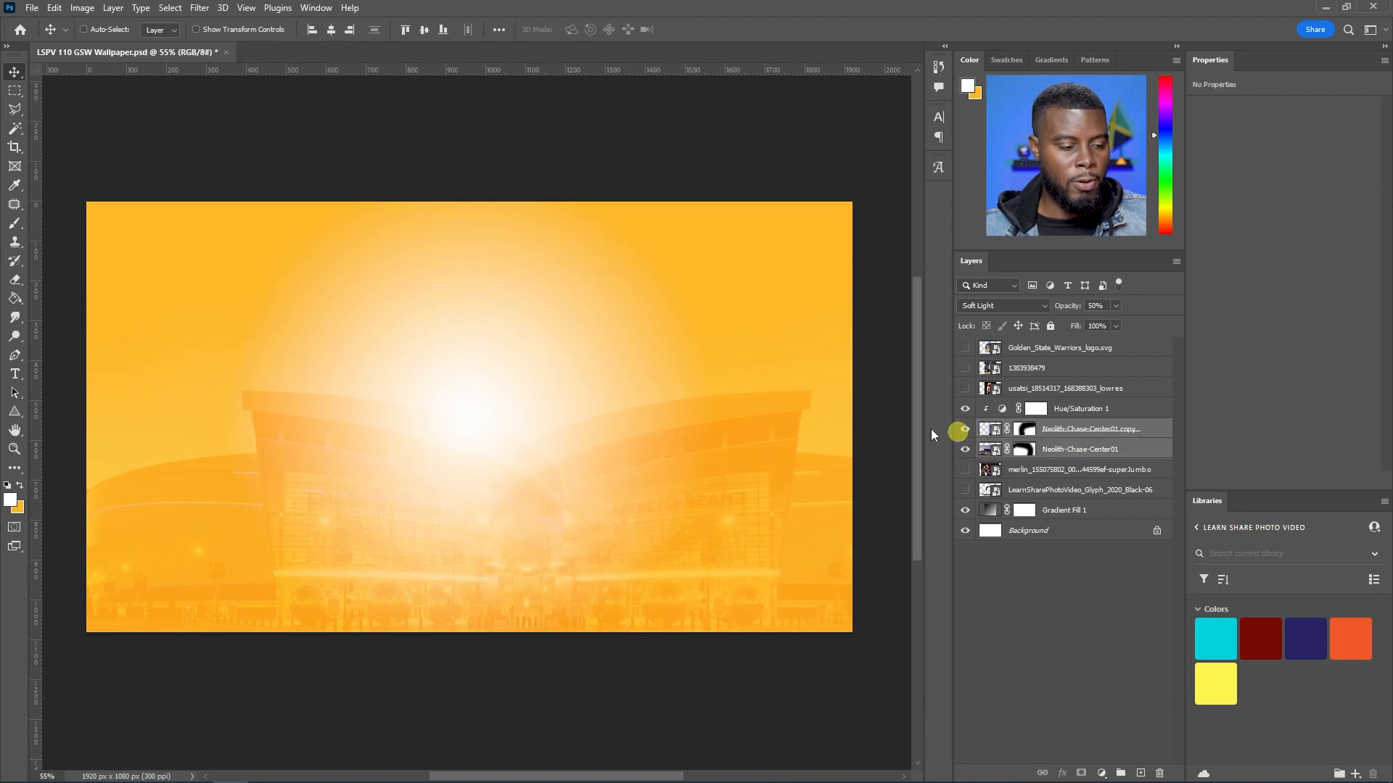
pyautogui.click(696, 404)
pyautogui.moveTo(701, 419); pyautogui.dragTo(646, 419)
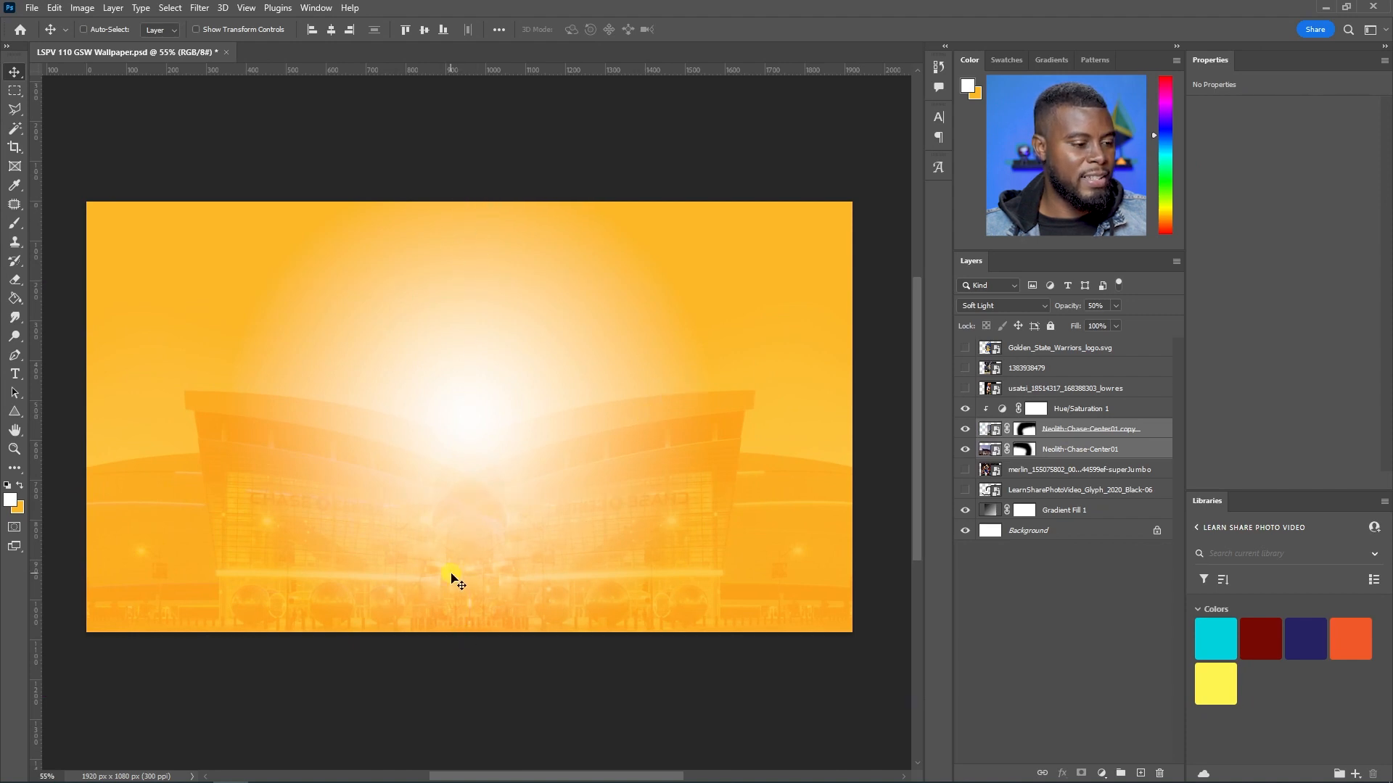
pyautogui.hotkey('ctrl', 's')
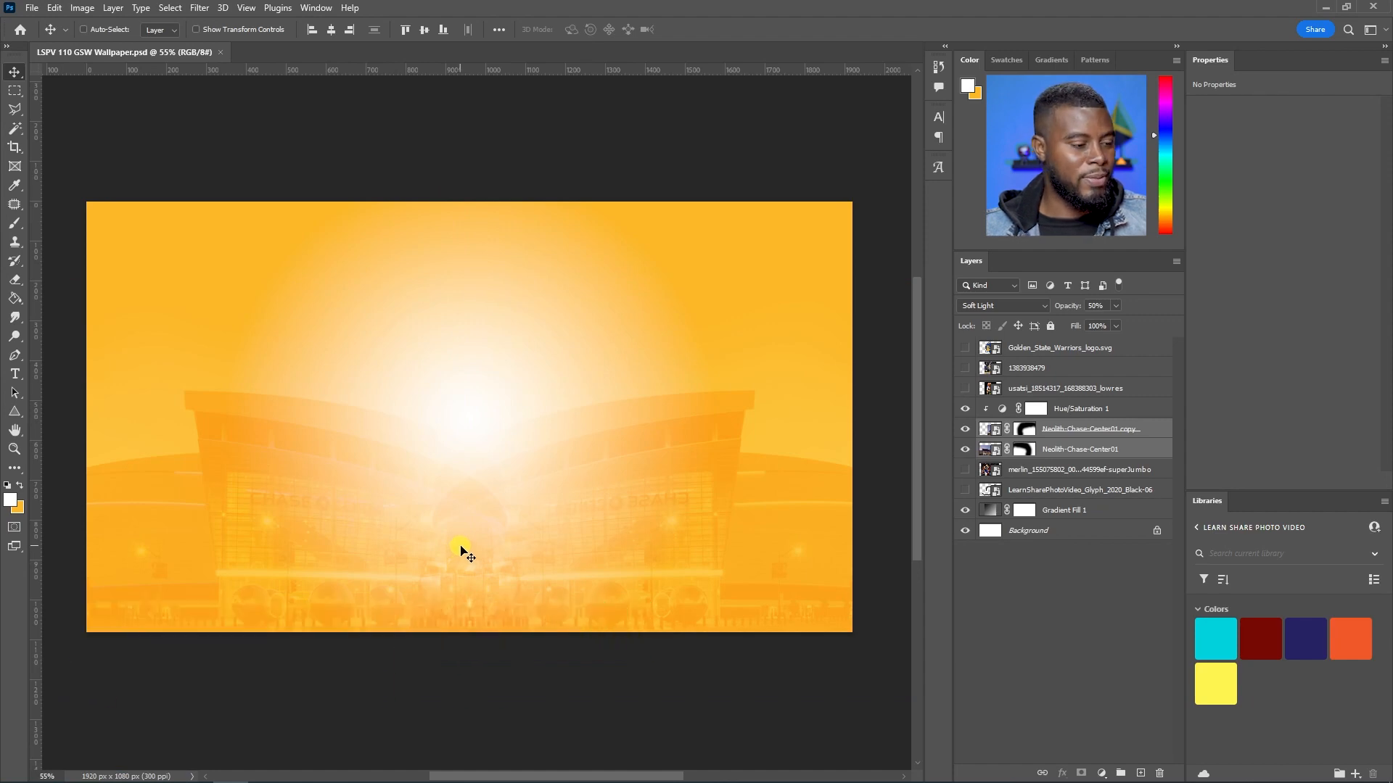
# Release the Hue/Saturation 1 adjustment layer from its clipping mask on the arena copy
pyautogui.click(995, 513)
pyautogui.click(1079, 432)
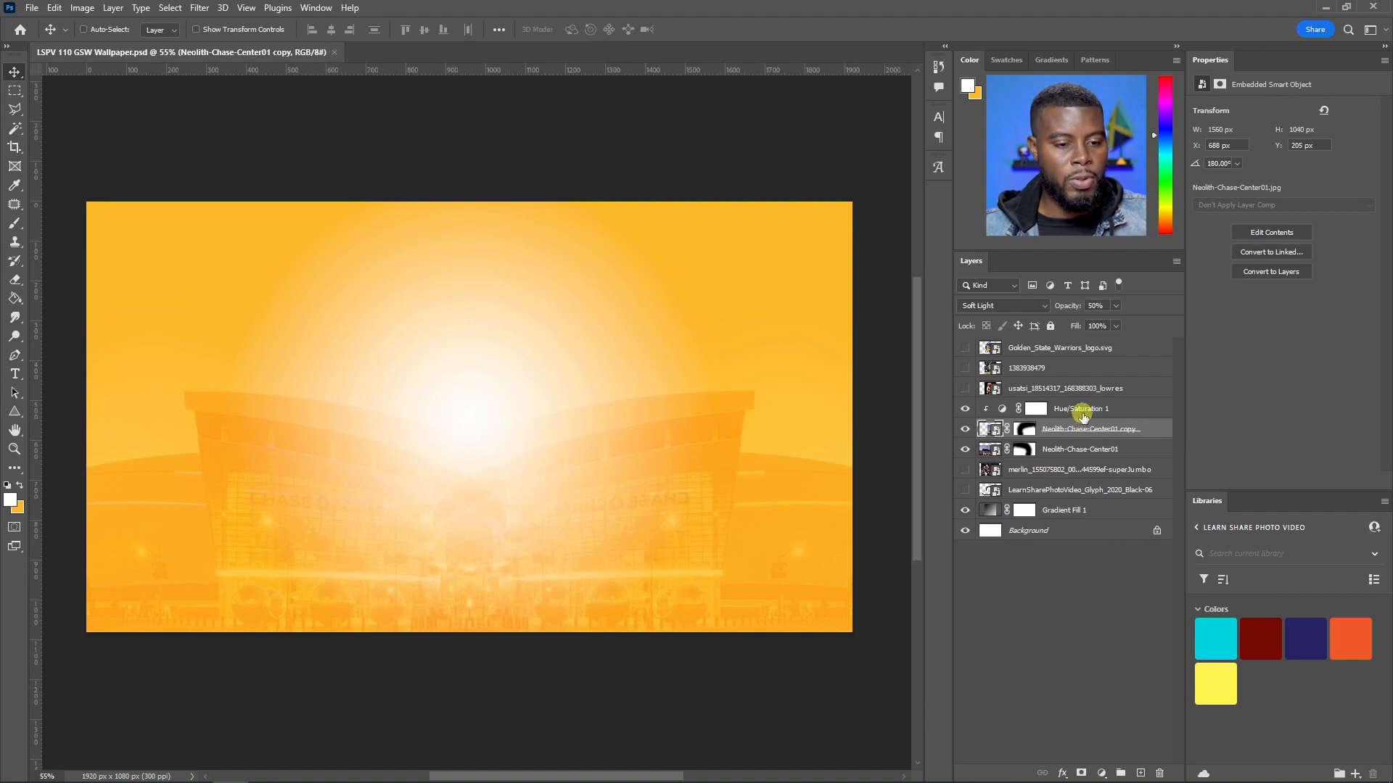
pyautogui.click(1073, 408)
pyautogui.keyDown('shift'); pyautogui.click(1079, 453); pyautogui.keyUp('shift')
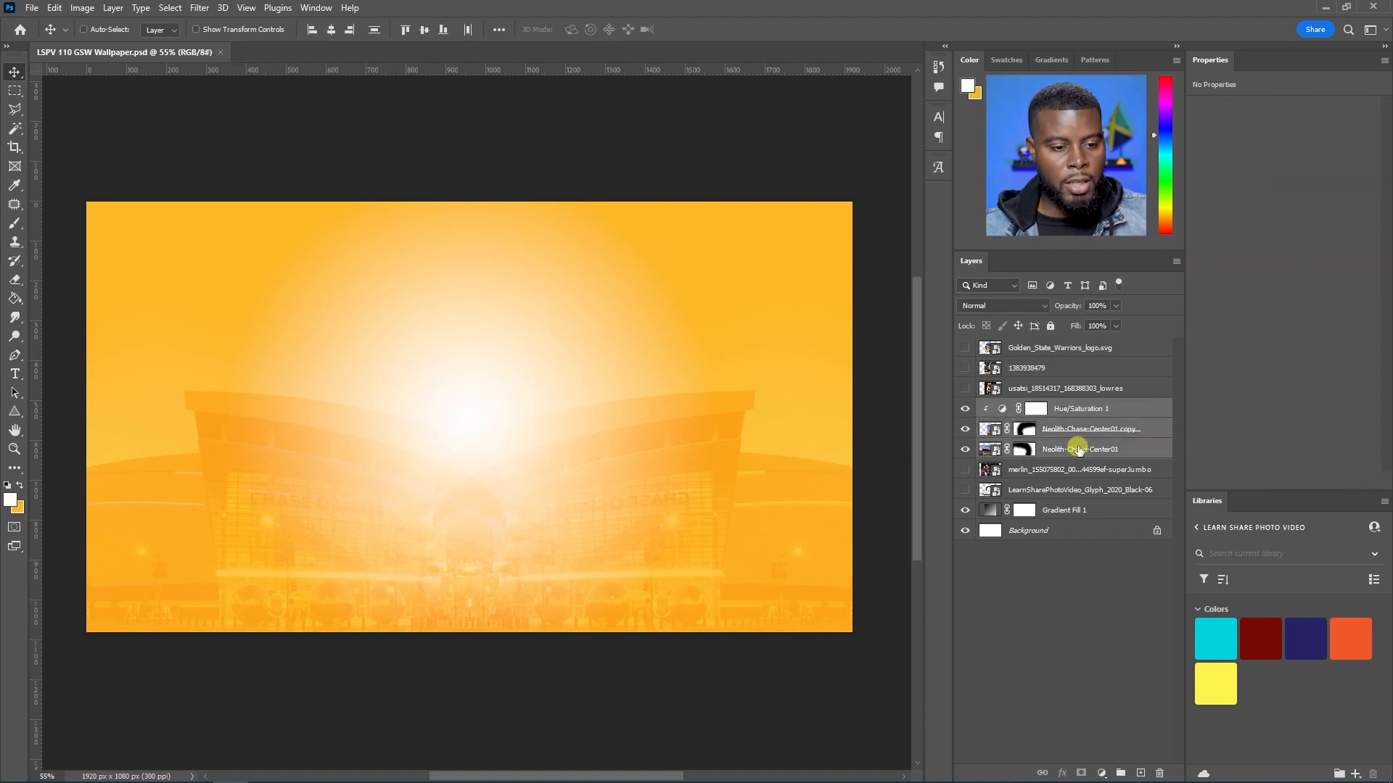
pyautogui.click(963, 409)
pyautogui.rightClick(1069, 406)
pyautogui.click(1063, 413)
pyautogui.click(1088, 410)
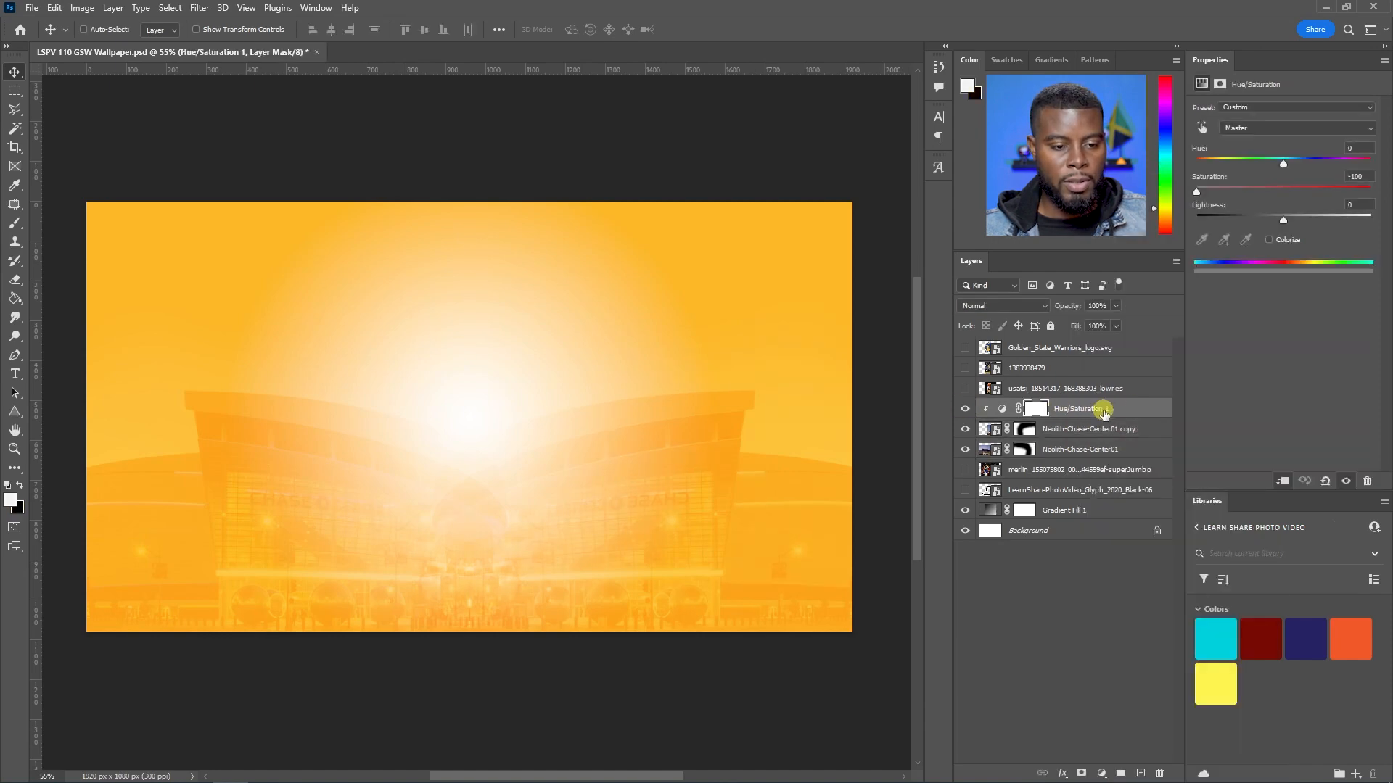
pyautogui.rightClick(1103, 408)
pyautogui.click(1162, 448)
# Group the Neolith-Chase-Center01 layer and its flipped copy
pyautogui.click(1081, 429)
pyautogui.keyDown('shift'); pyautogui.click(1081, 448); pyautogui.keyUp('shift')
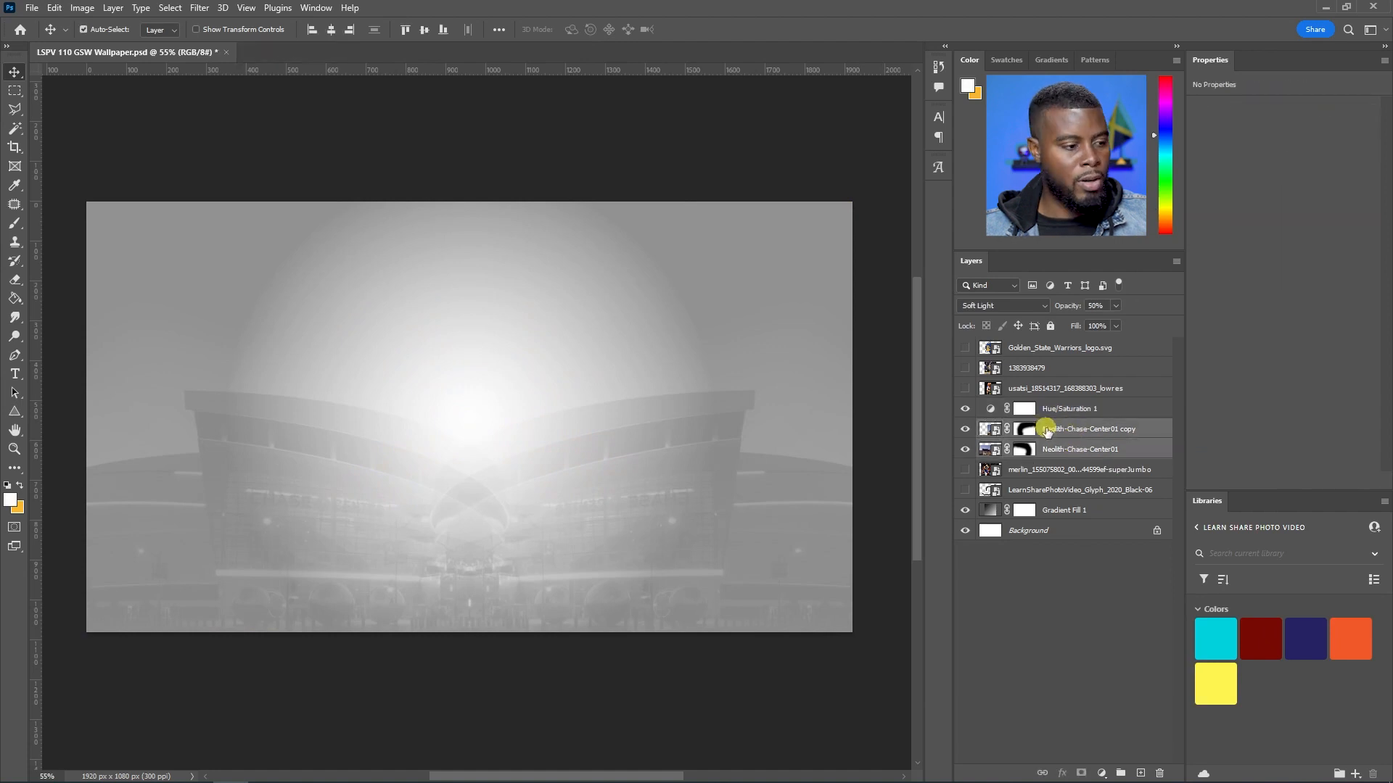
pyautogui.hotkey('ctrl', 'g')
# Clip the Hue/Saturation 1 adjustment layer to the arena group and select the group
pyautogui.click(1062, 413)
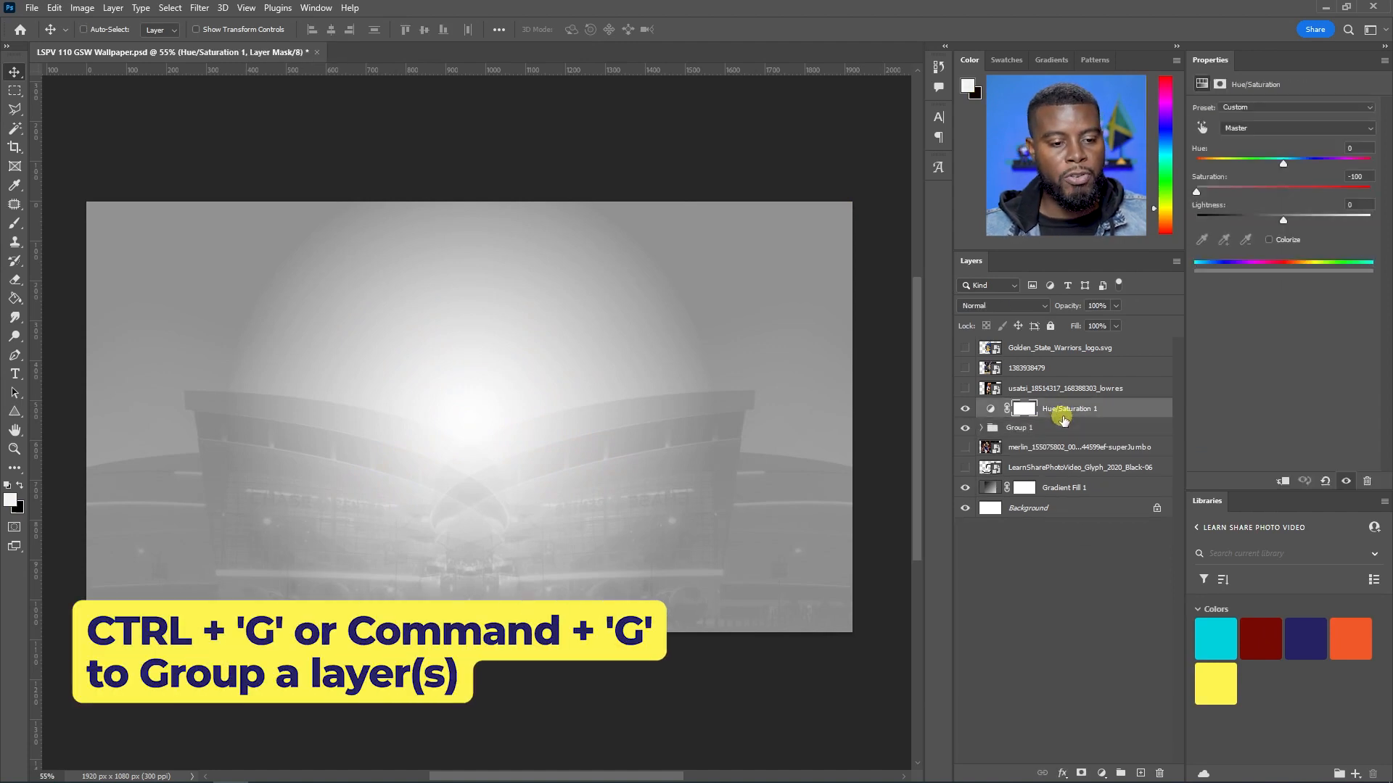
pyautogui.rightClick(1076, 414)
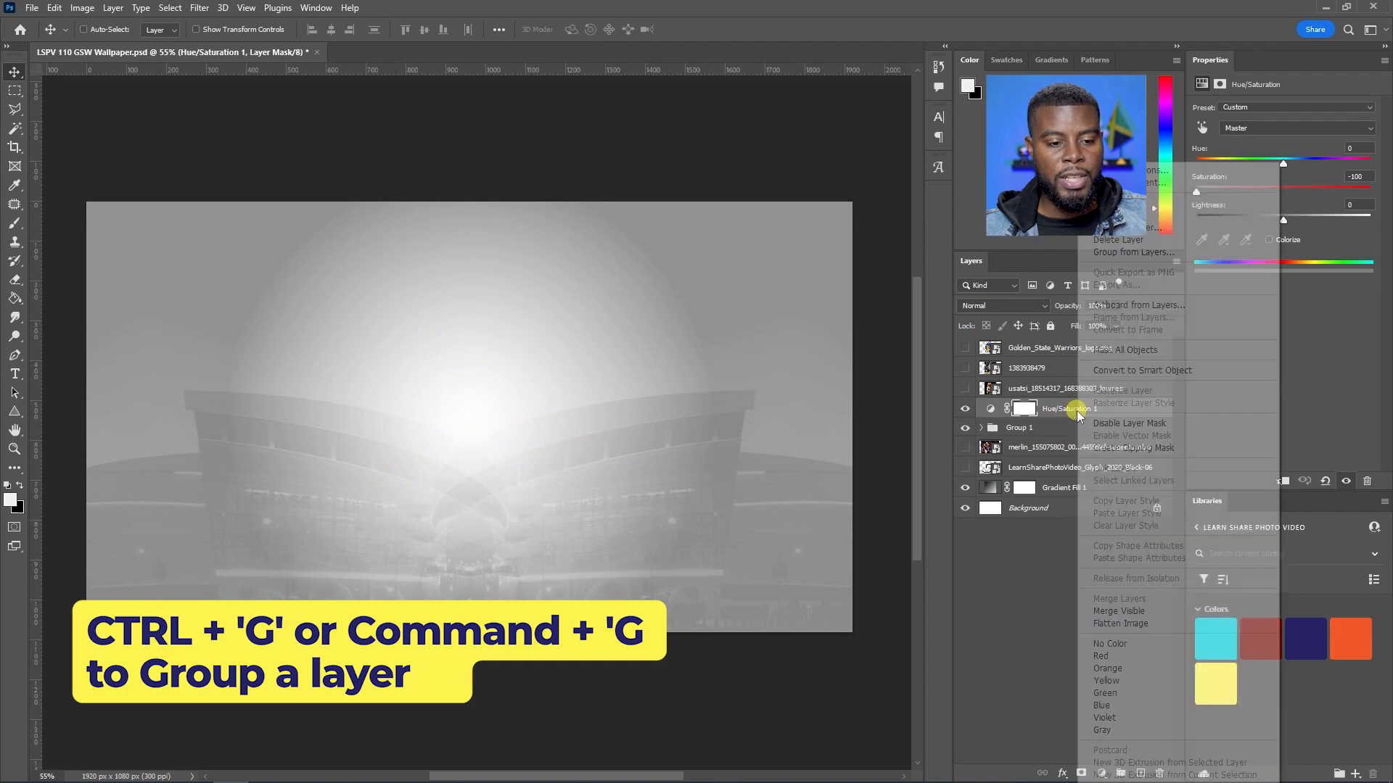
pyautogui.click(1162, 448)
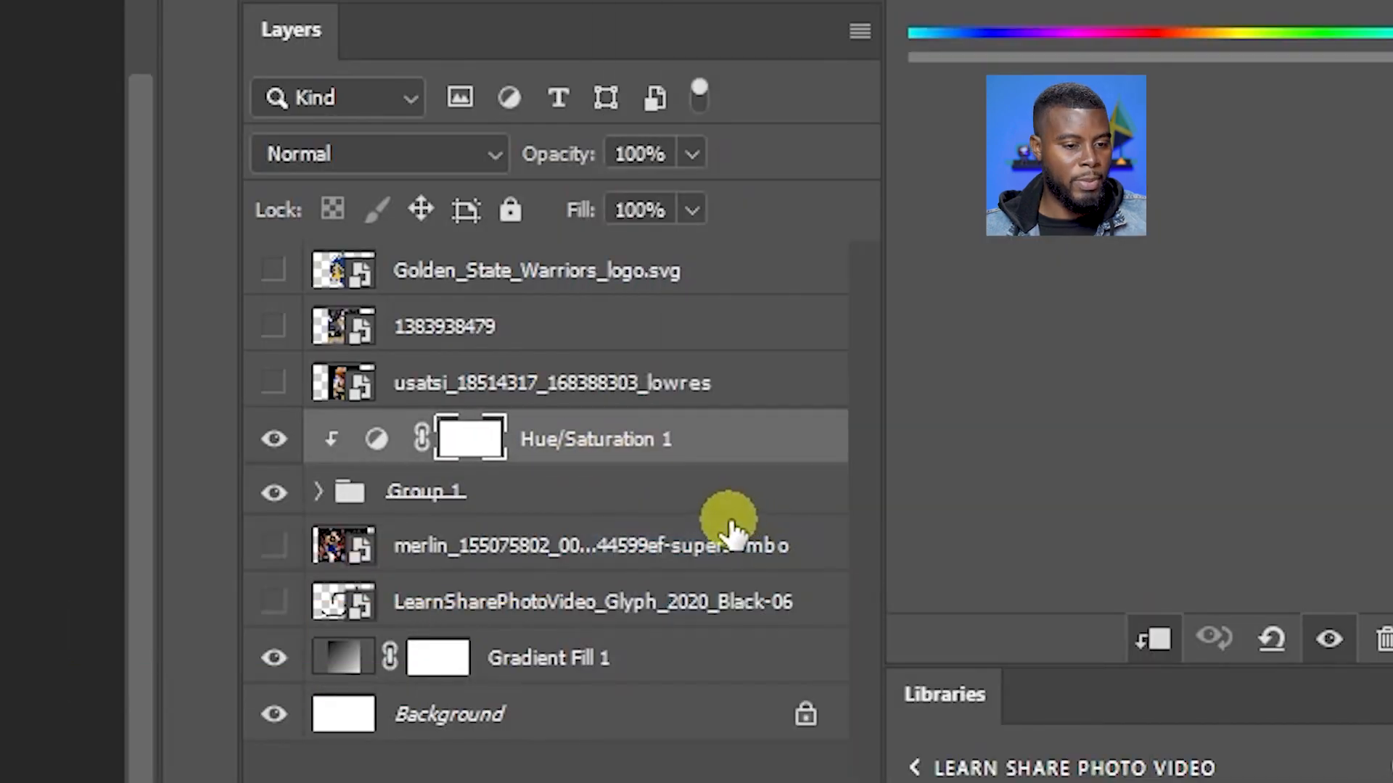
pyautogui.click(547, 496)
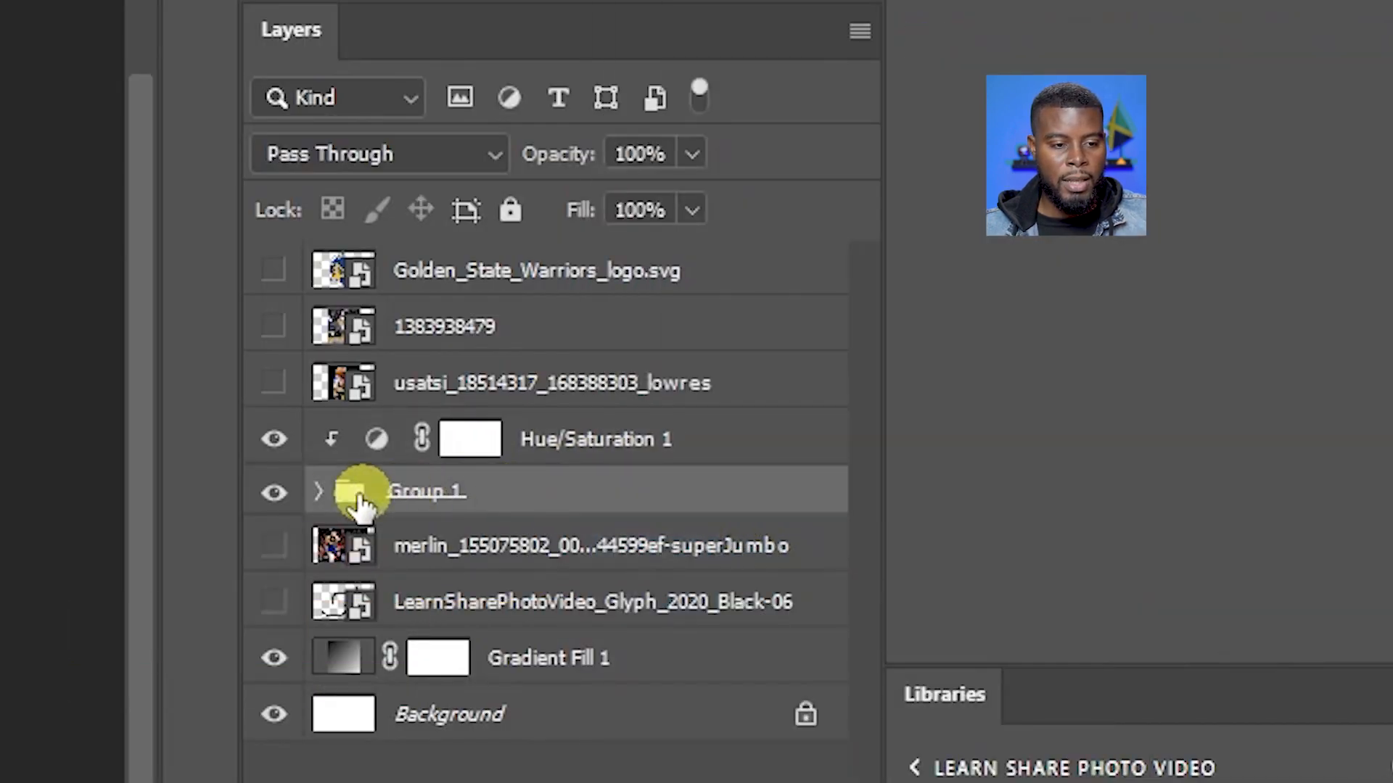
# Set both Neolith-Chase-Center01 layers inside the group to Normal blend mode at 100% opacity
pyautogui.click(317, 491)
pyautogui.click(542, 557)
pyautogui.keyDown('shift'); pyautogui.click(581, 609); pyautogui.keyUp('shift')
pyautogui.click(475, 168)
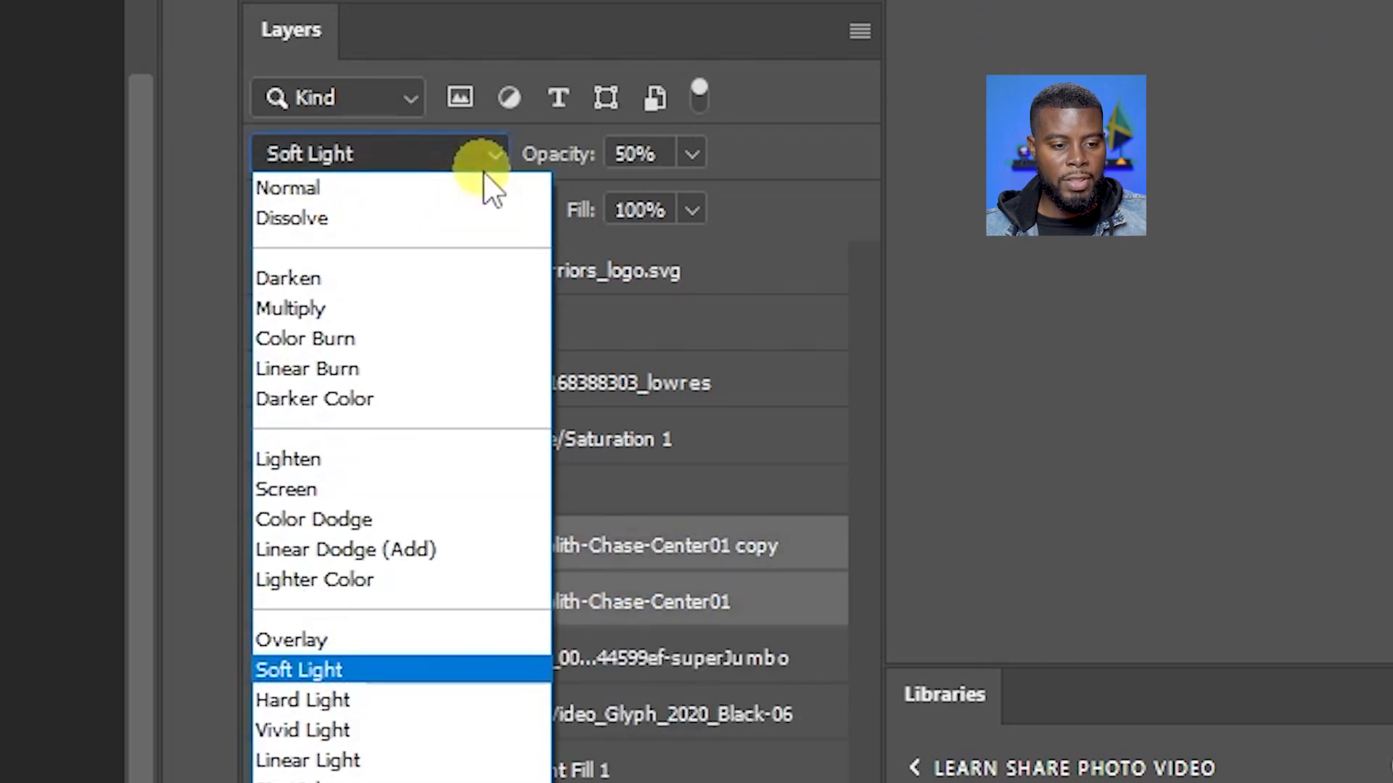
pyautogui.click(475, 187)
pyautogui.press('0')
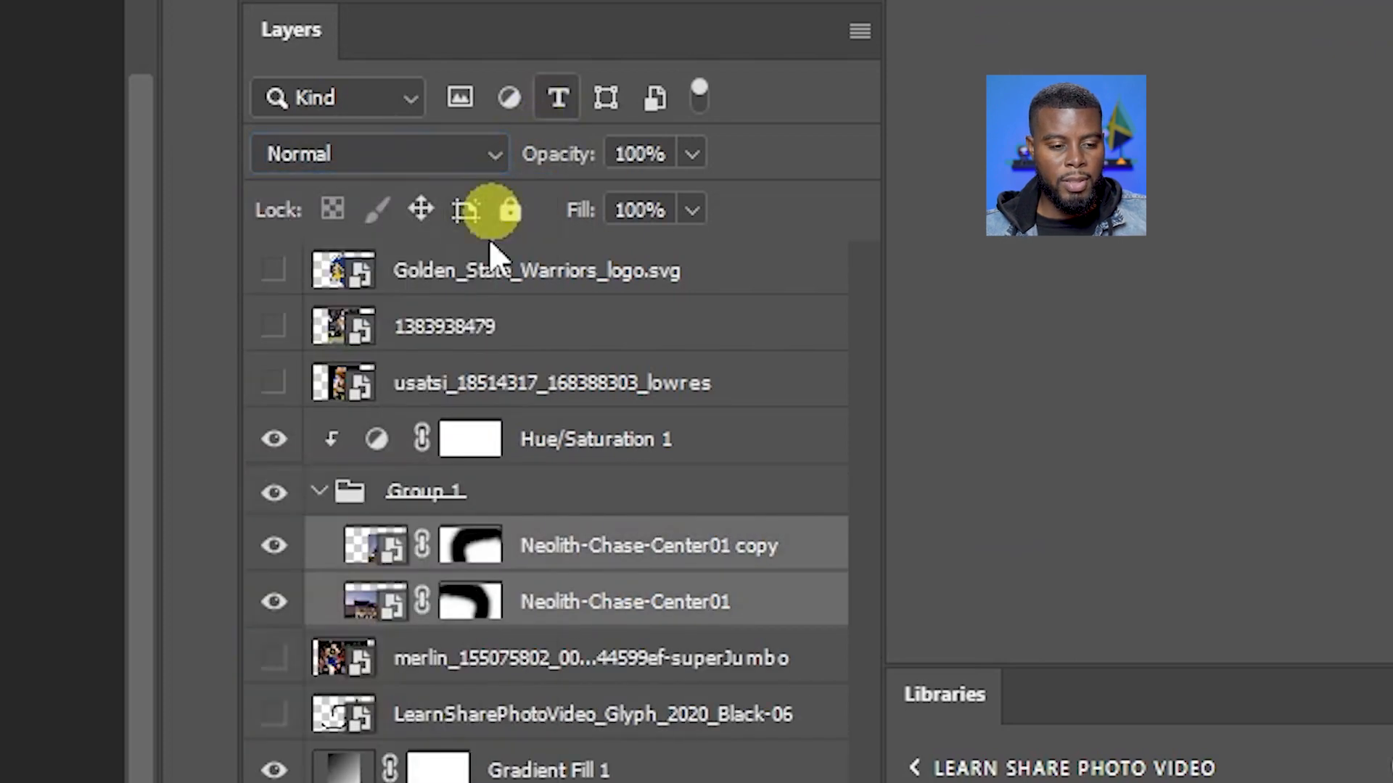
# Set the arena group's blend mode to Soft Light and its opacity to 30%
pyautogui.click(559, 491)
pyautogui.click(481, 154)
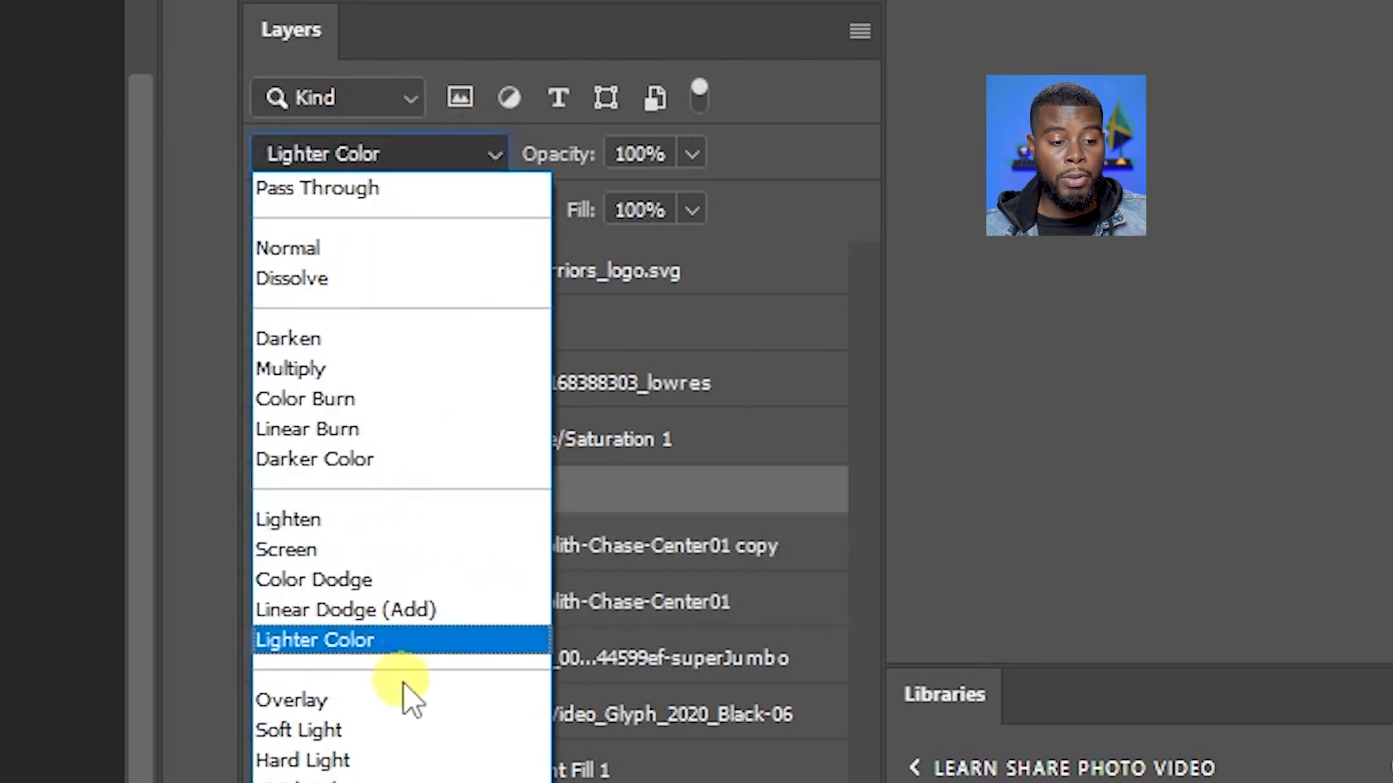
pyautogui.click(411, 730)
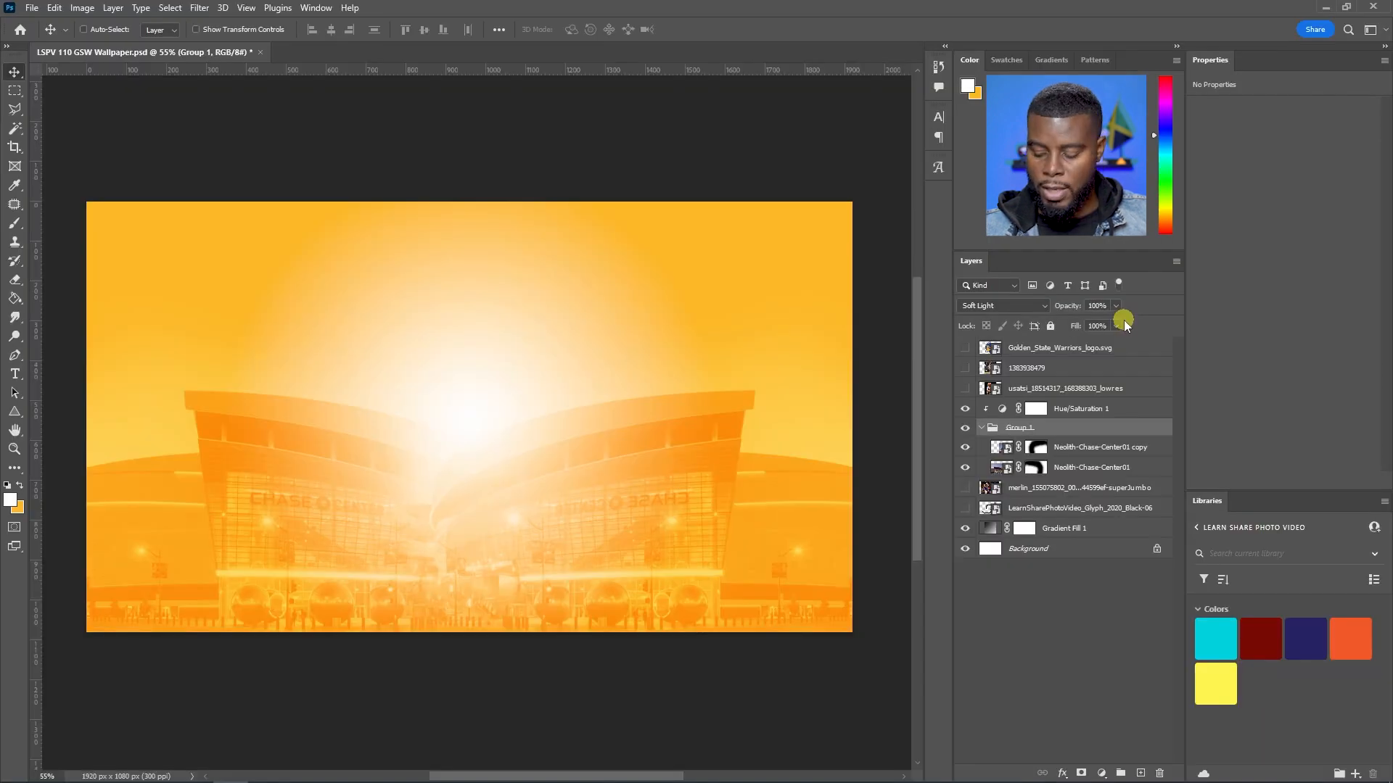
pyautogui.press('5')
pyautogui.press('3')
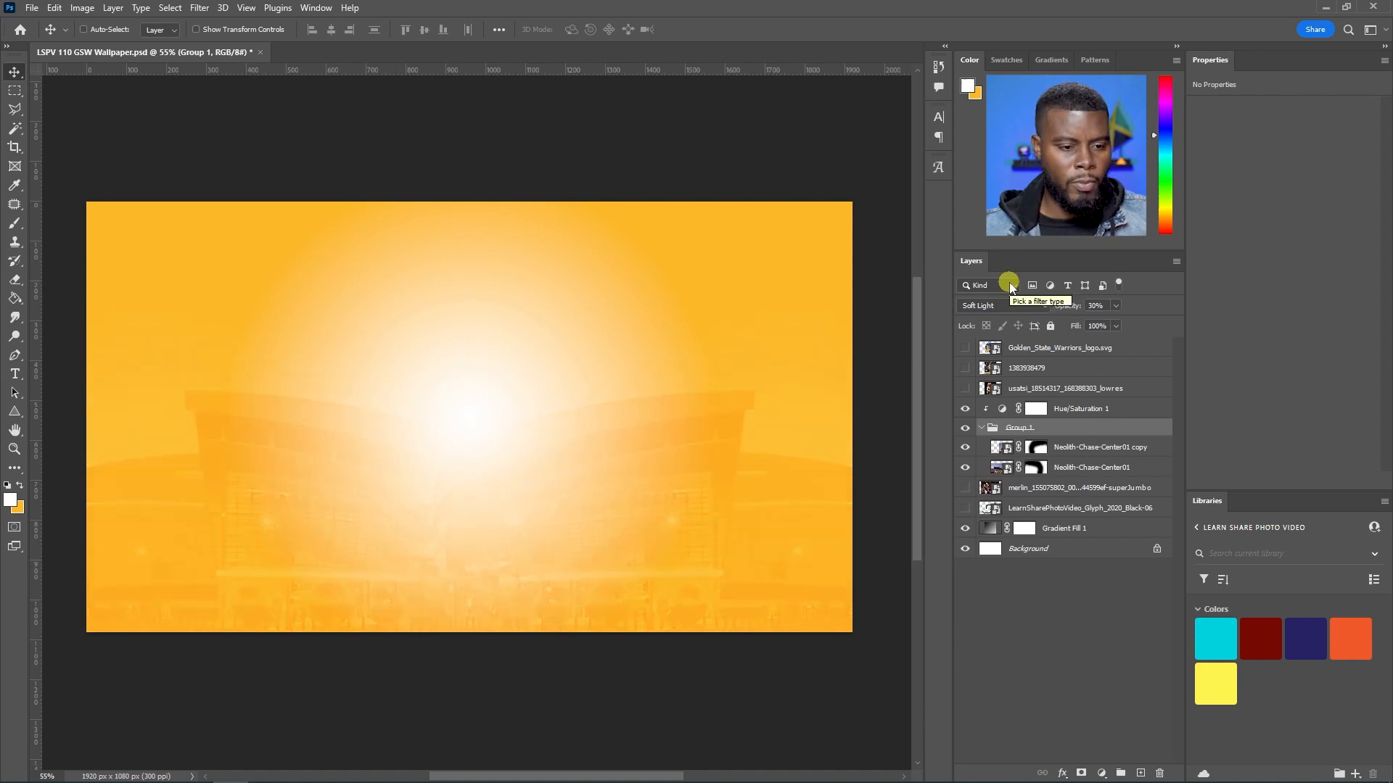
# Collapse the arena group, rename it "Chase Centre" and save the document
pyautogui.click(984, 429)
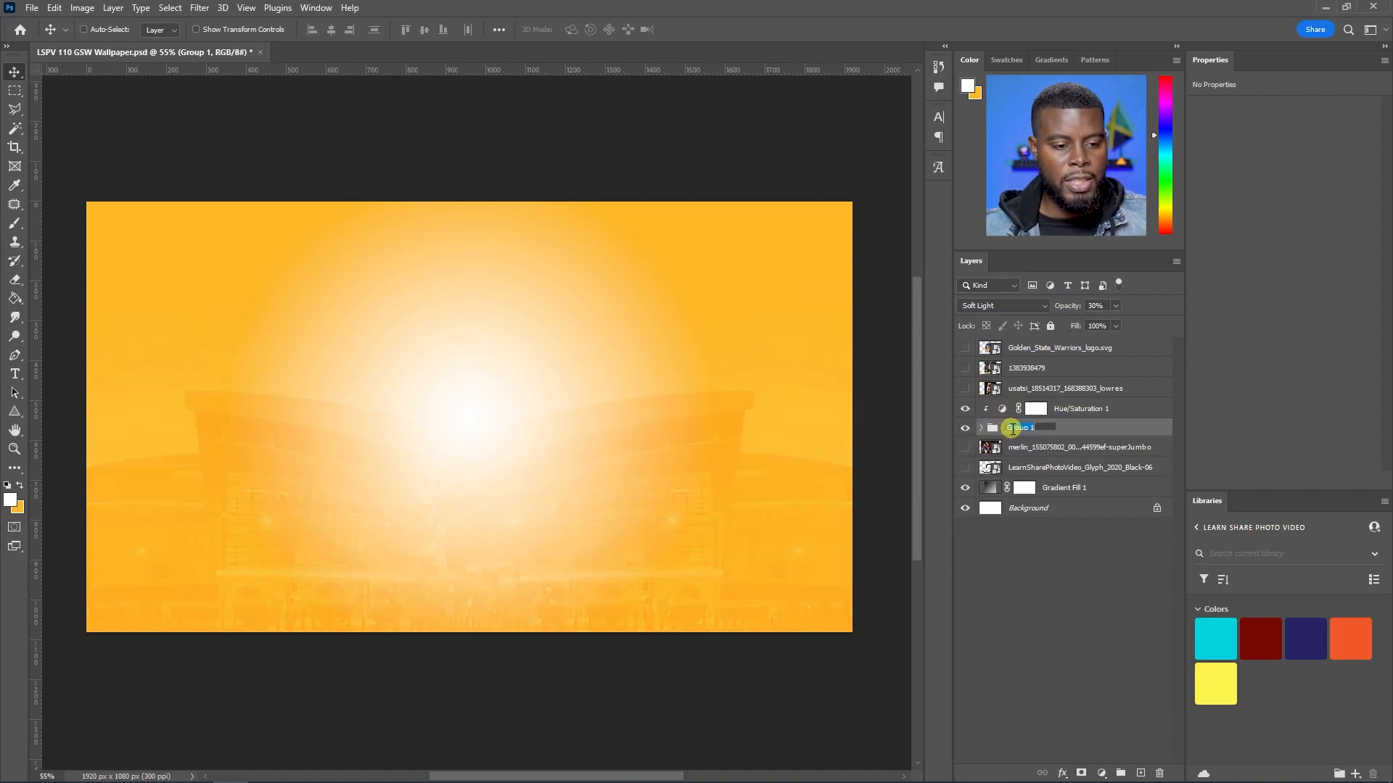
pyautogui.write('Cha')
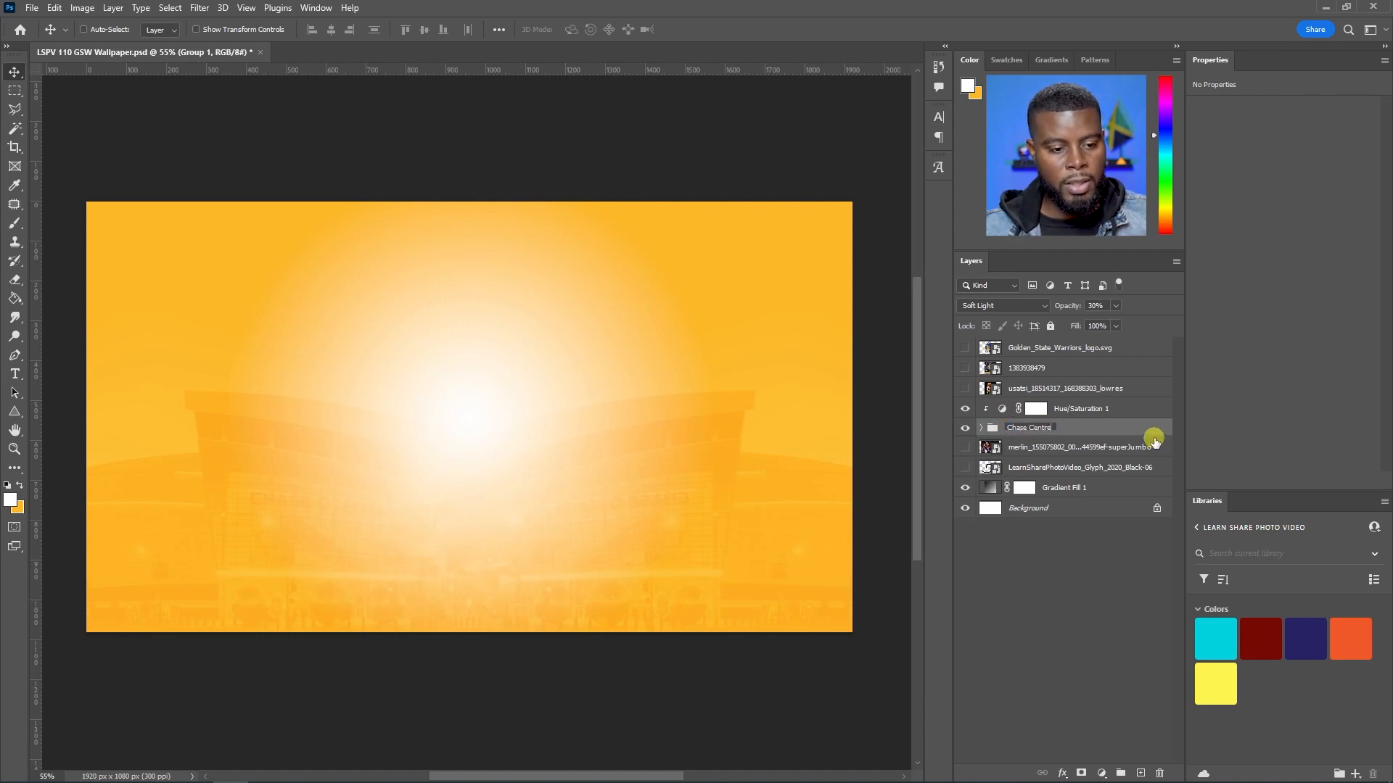
pyautogui.write('se Centre')
pyautogui.press('Return')
pyautogui.click(965, 428)
pyautogui.hotkey('ctrl', 's')
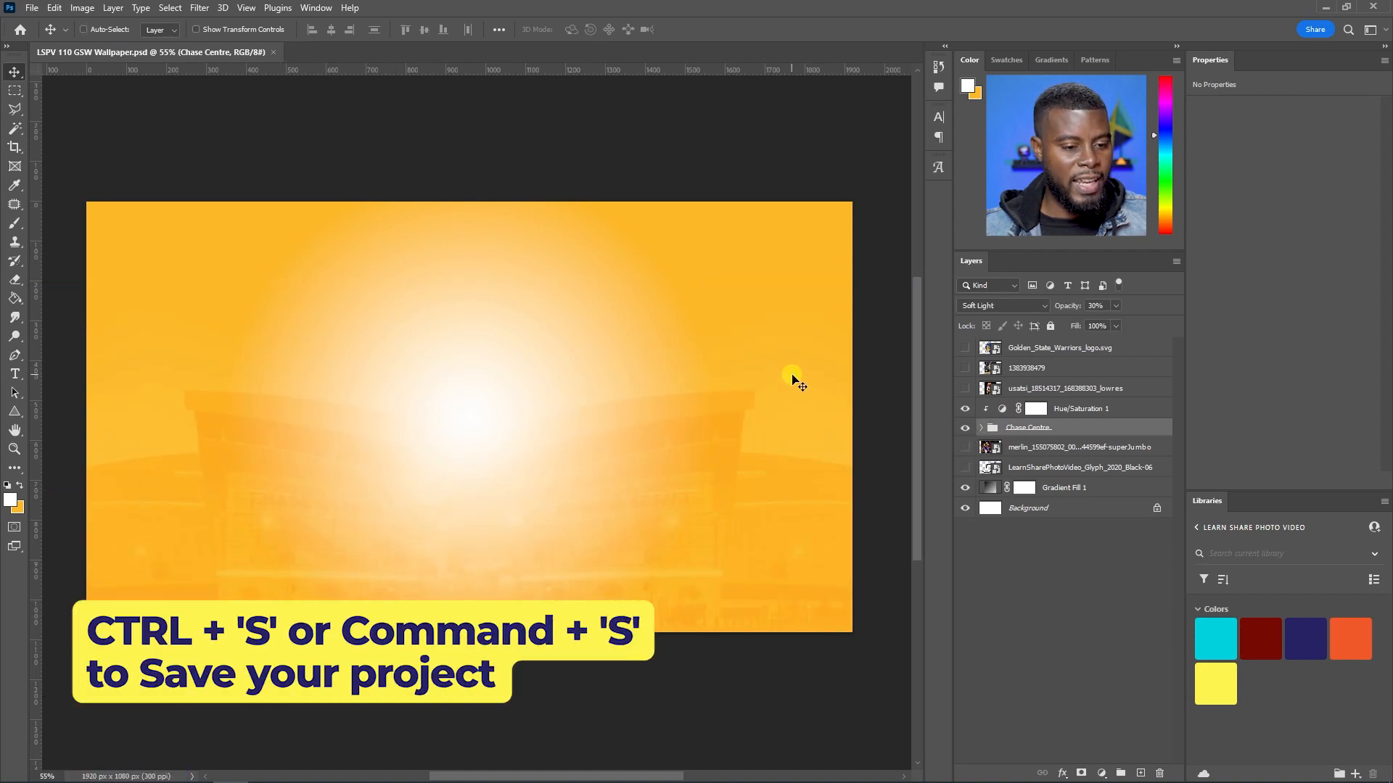
# Swap the foreground and background colours, then sample the Warriors logo's blue as the background colour, showing the logo layer only while sampling
pyautogui.press('x')
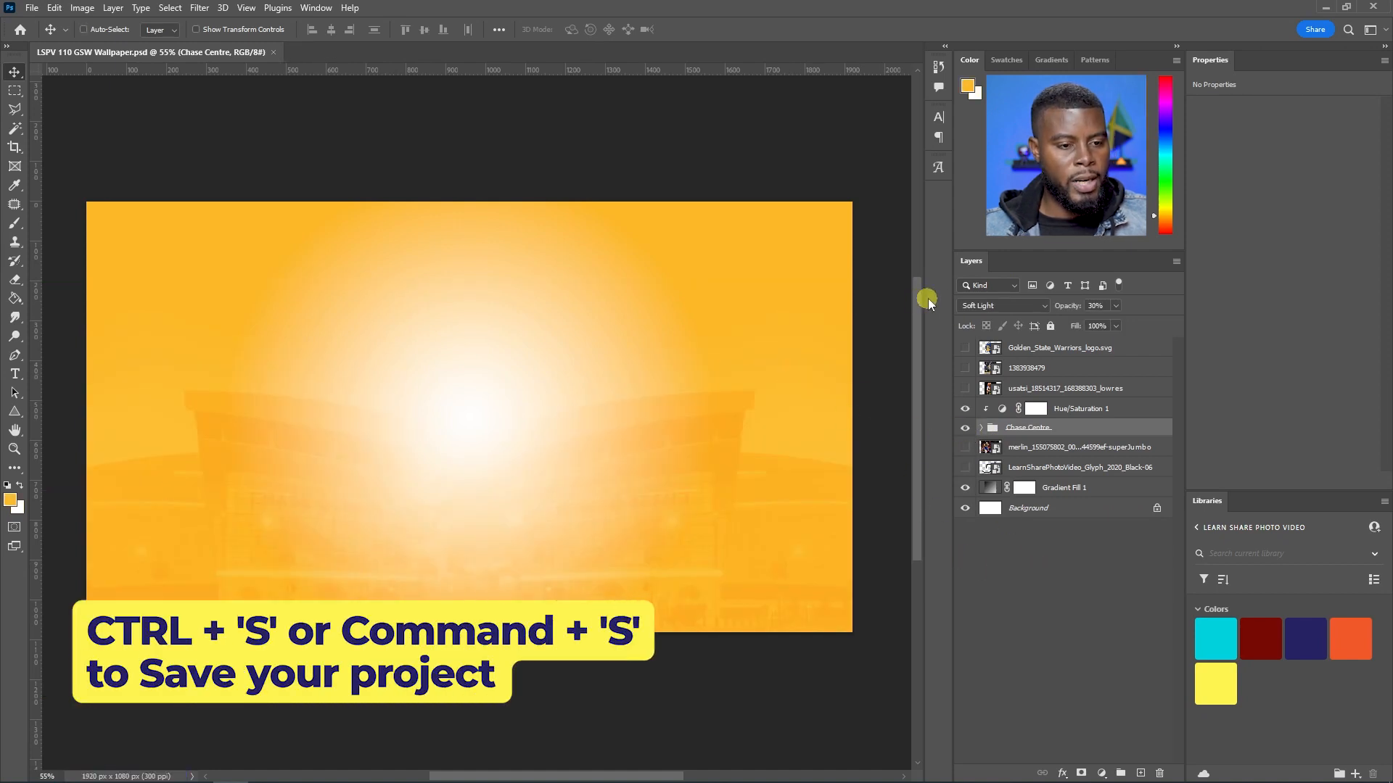
pyautogui.click(967, 350)
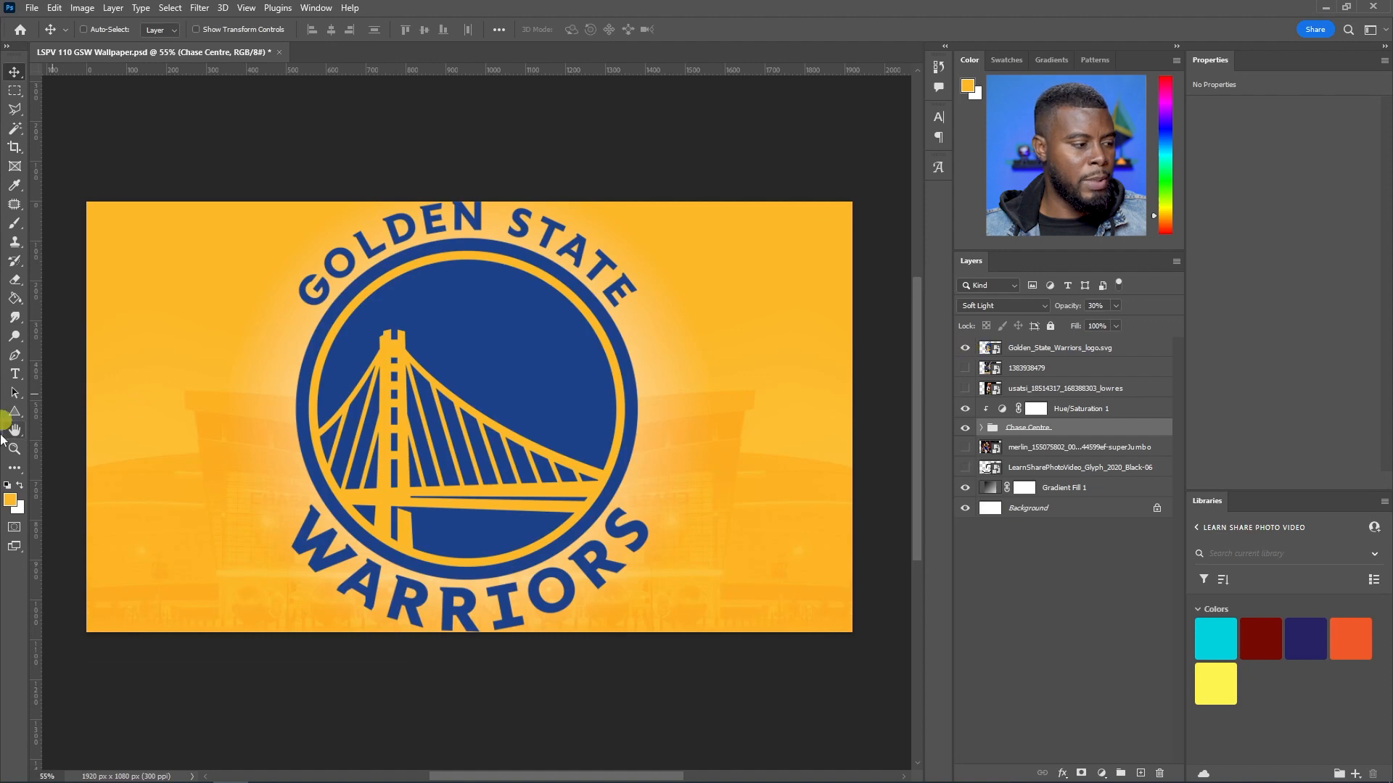
pyautogui.click(23, 509)
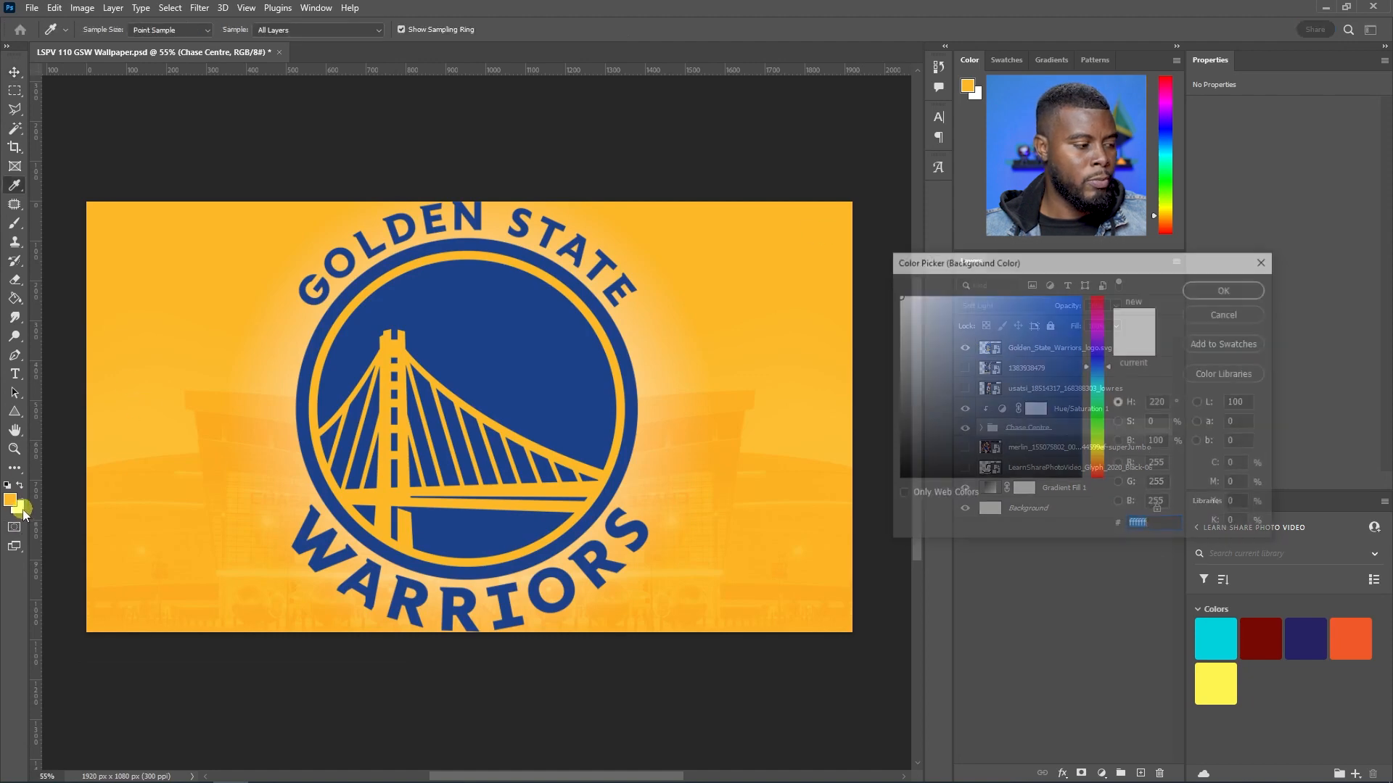
pyautogui.click(529, 373)
pyautogui.click(1225, 290)
pyautogui.press('v')
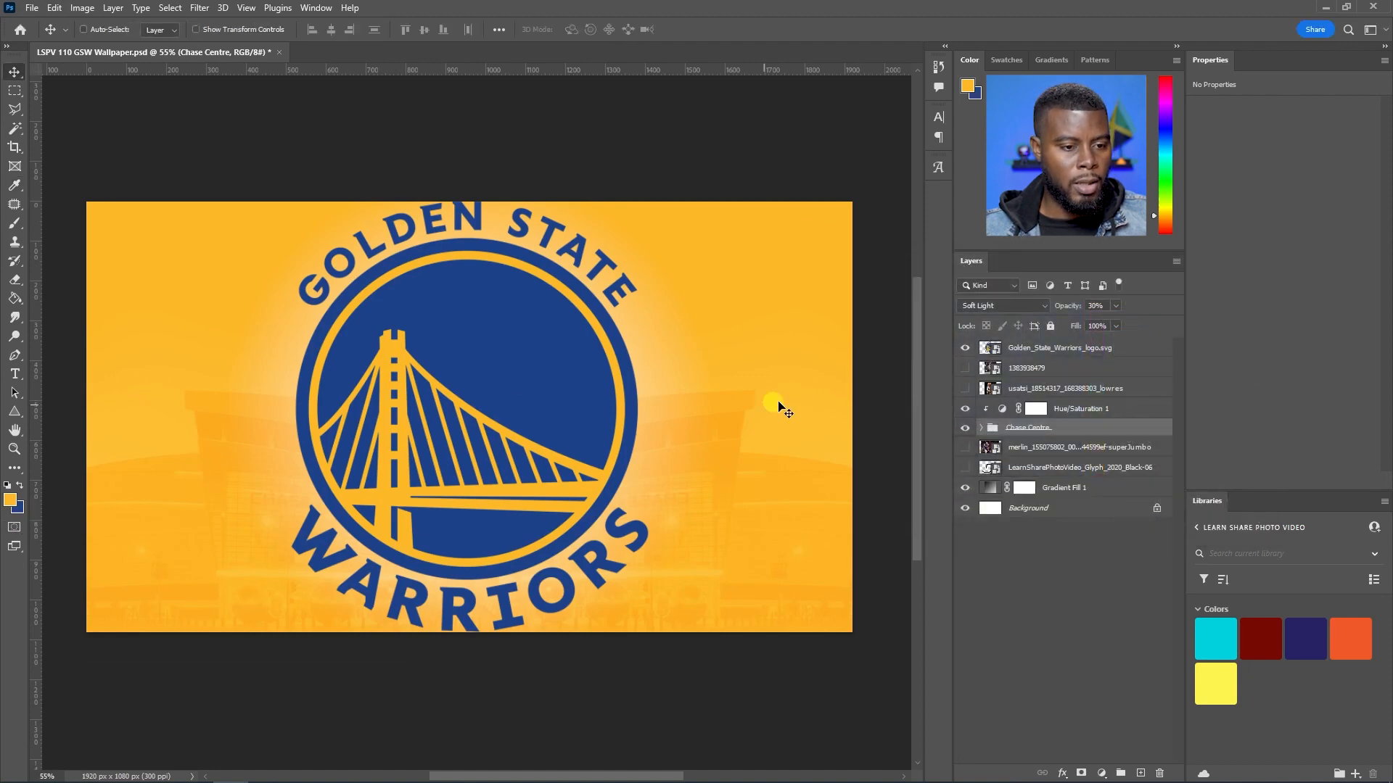
pyautogui.click(967, 349)
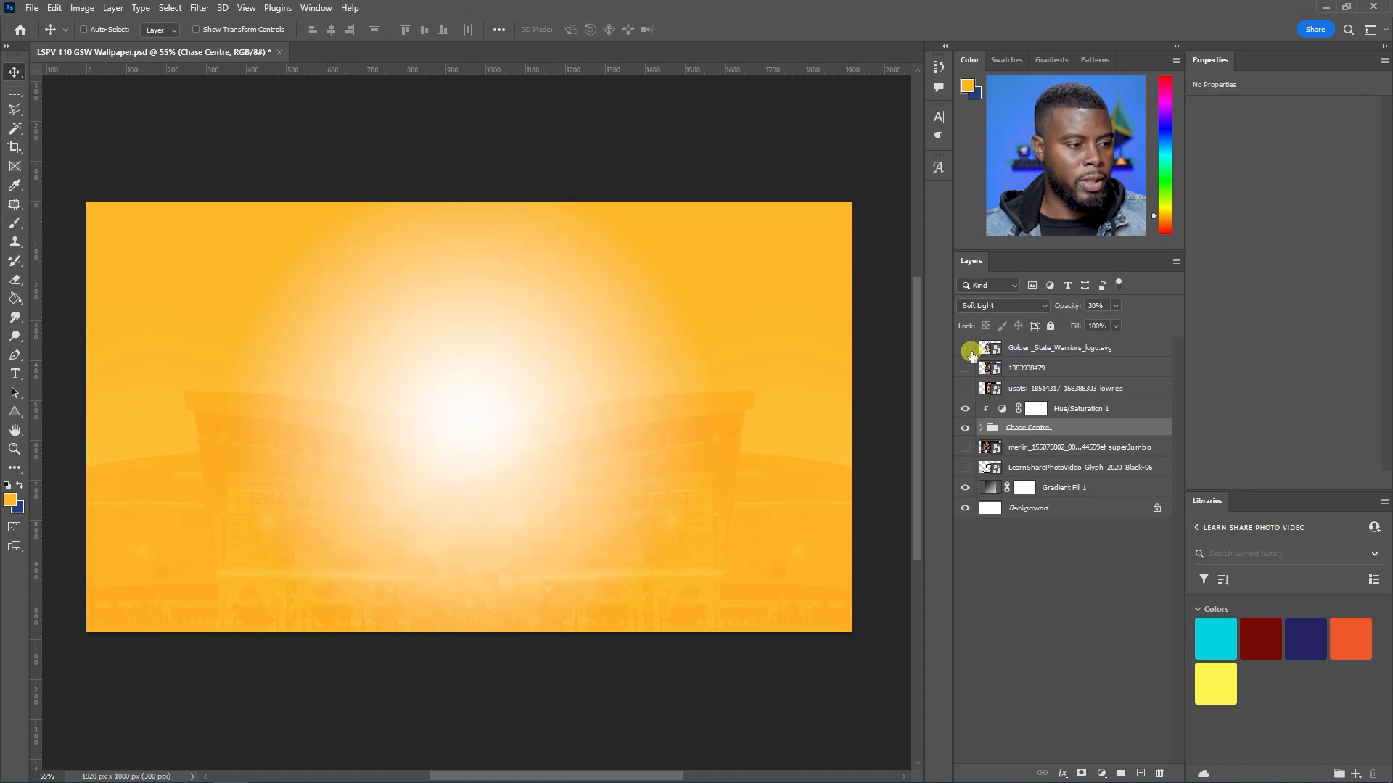
# Add a Gotham Black text layer reading "30" in the upper part of the canvas
pyautogui.press('t')
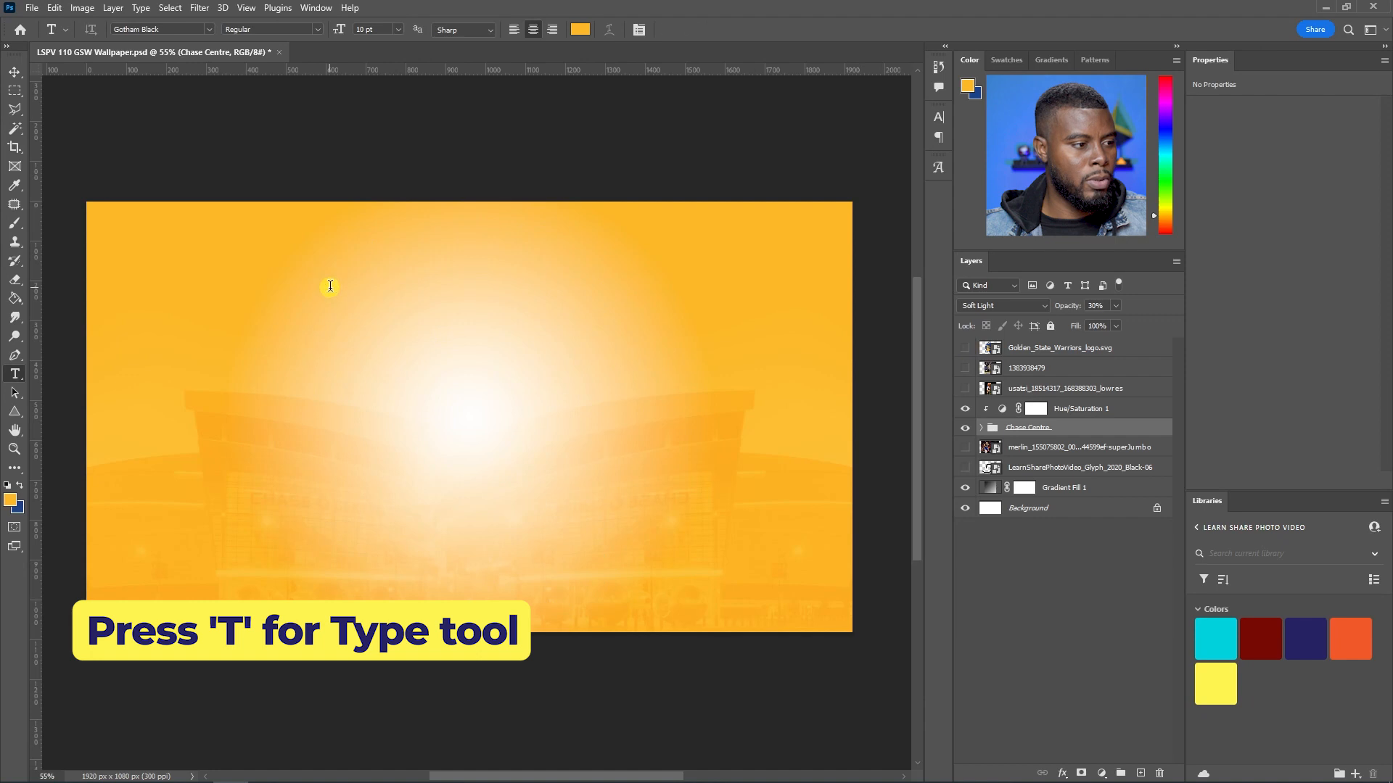
pyautogui.click(330, 285)
pyautogui.press('BackSpace')
pyautogui.write('3')
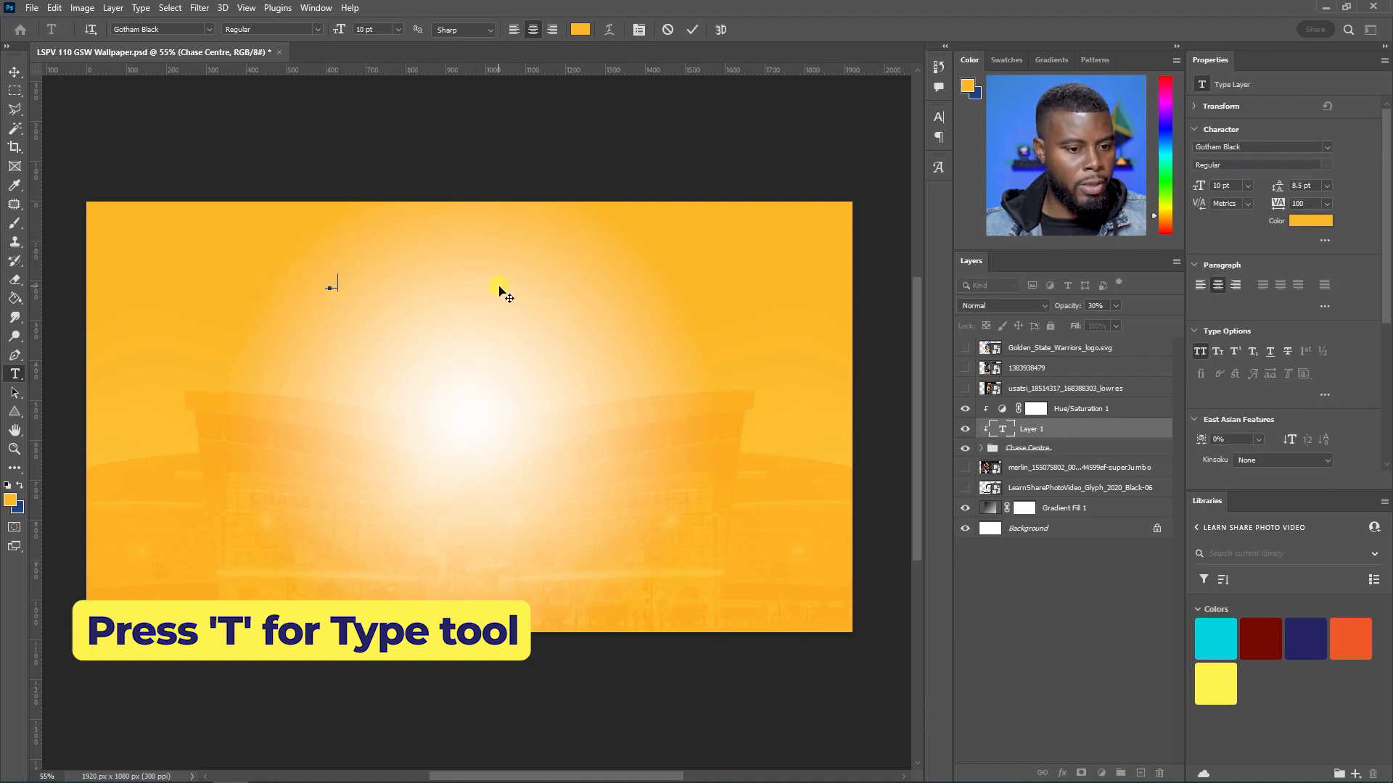
pyautogui.write('0')
pyautogui.hotkey('ctrl', 'Return')
# Move the "30" text layer directly above the usatsi player layer so it is no longer clipped to the arena group
pyautogui.moveTo(1055, 429); pyautogui.dragTo(1058, 403)
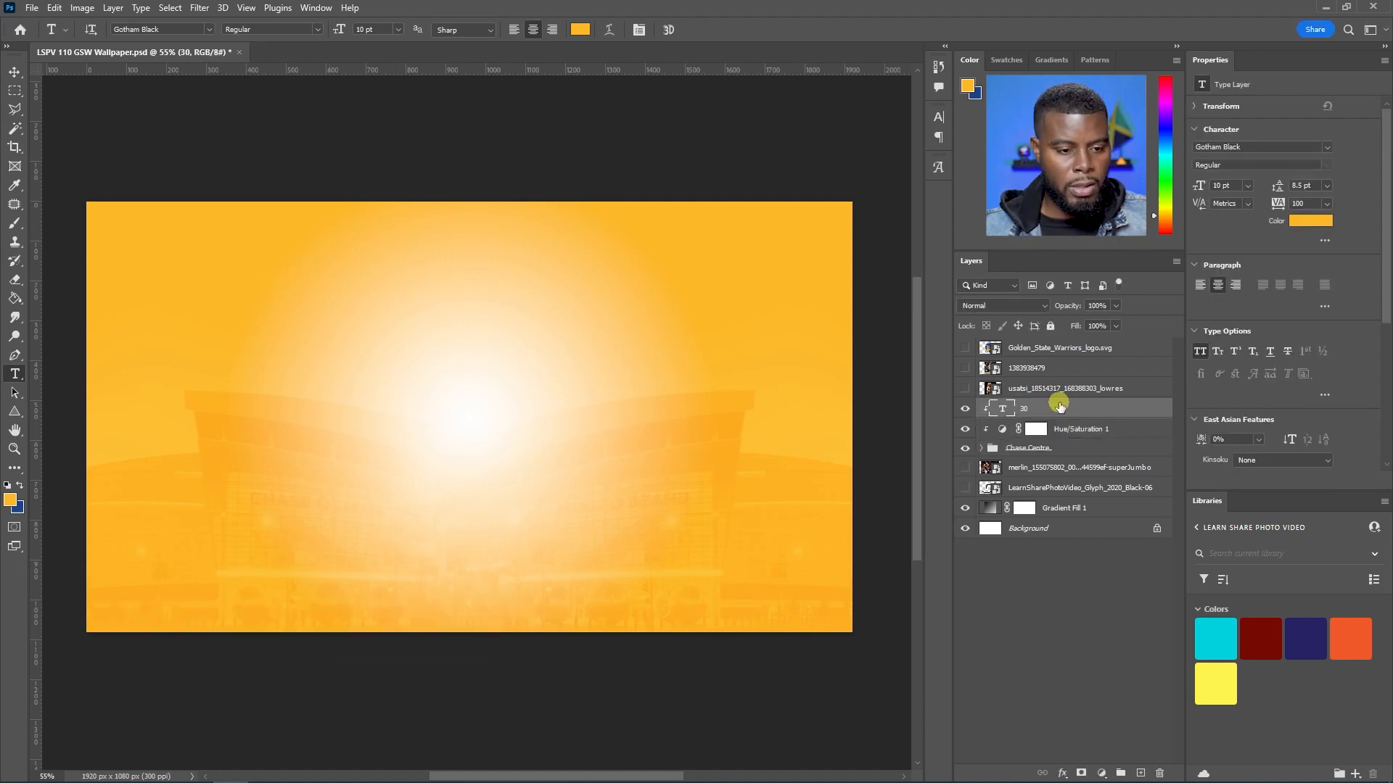
pyautogui.rightClick(1058, 414)
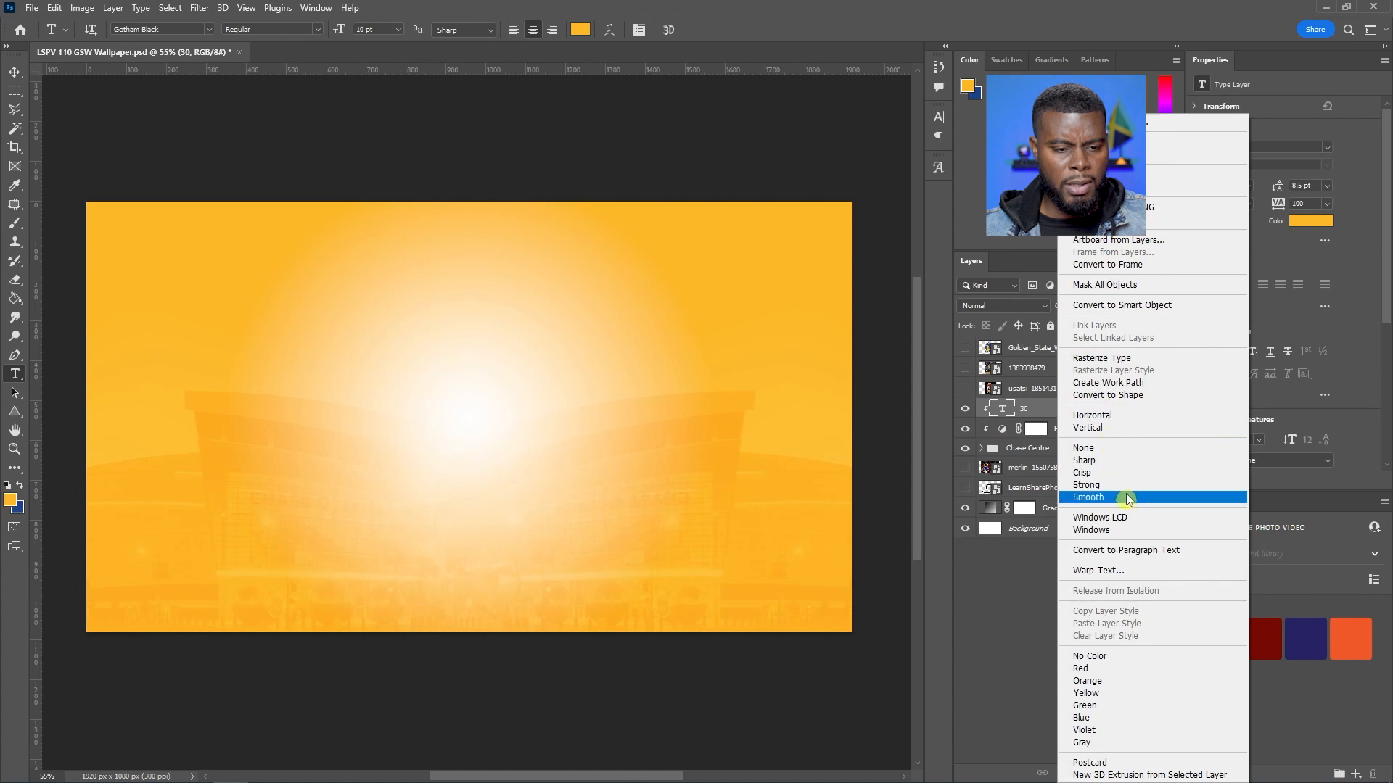
pyautogui.click(1016, 407)
pyautogui.moveTo(1052, 407); pyautogui.dragTo(1052, 383)
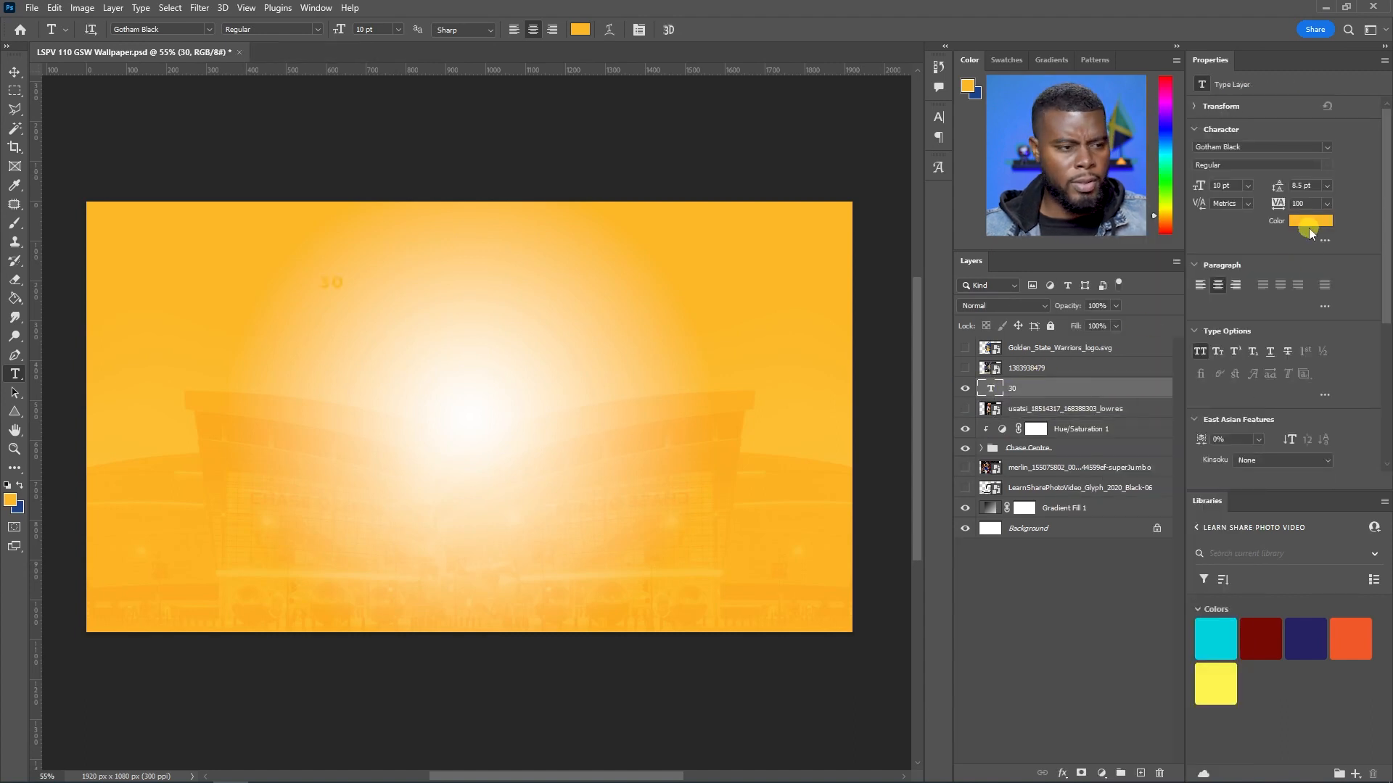
# Set the "30" text's colour to white (ffffff) and its font size to 48 pt
pyautogui.press('v')
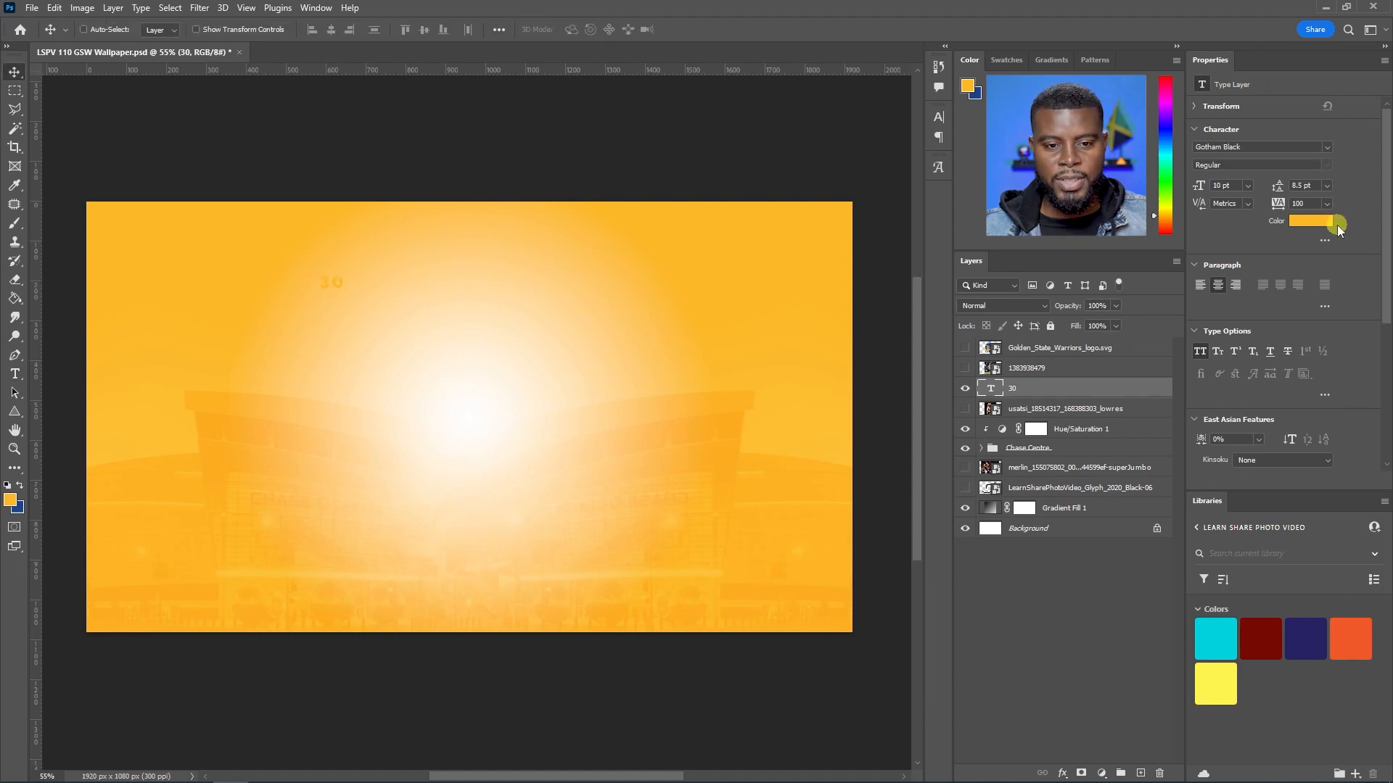
pyautogui.click(1308, 222)
pyautogui.moveTo(951, 363); pyautogui.dragTo(901, 297)
pyautogui.click(1222, 290)
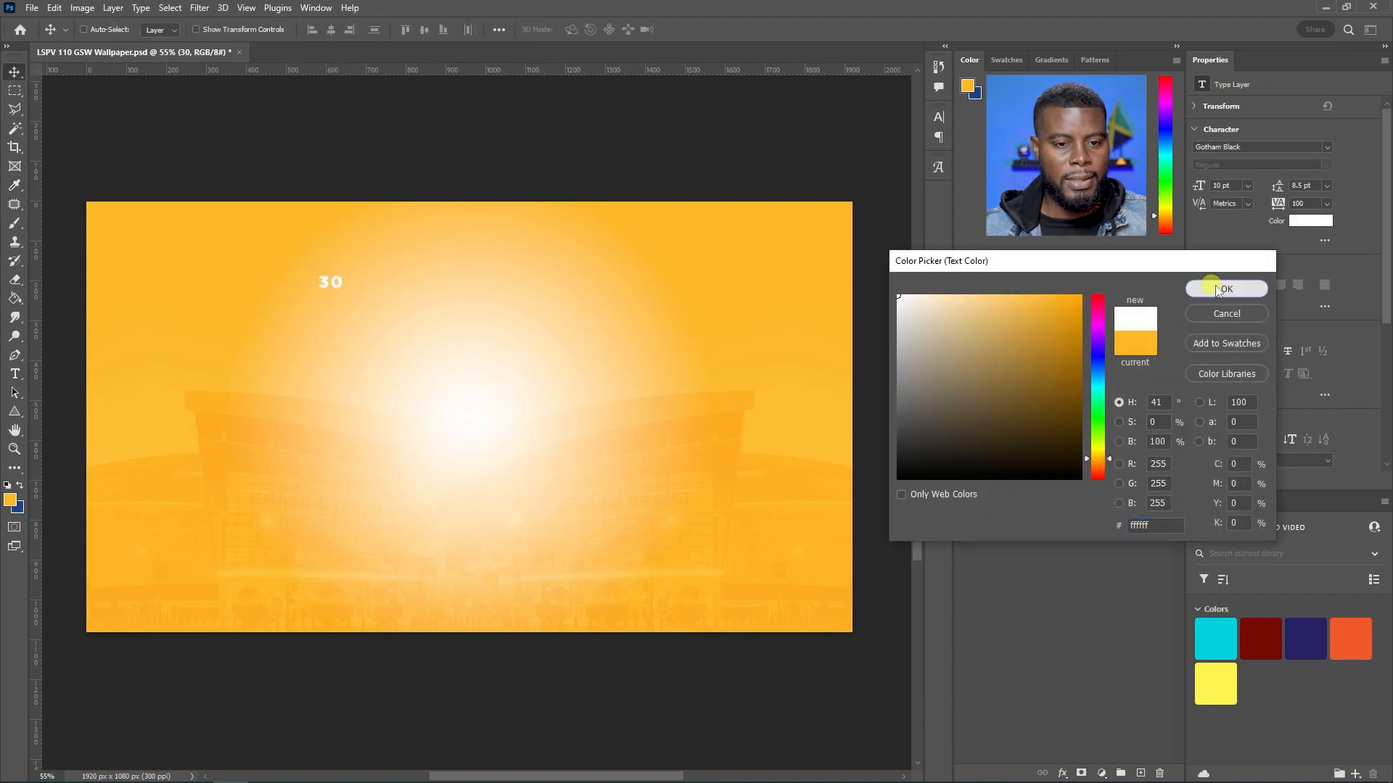
pyautogui.click(1249, 187)
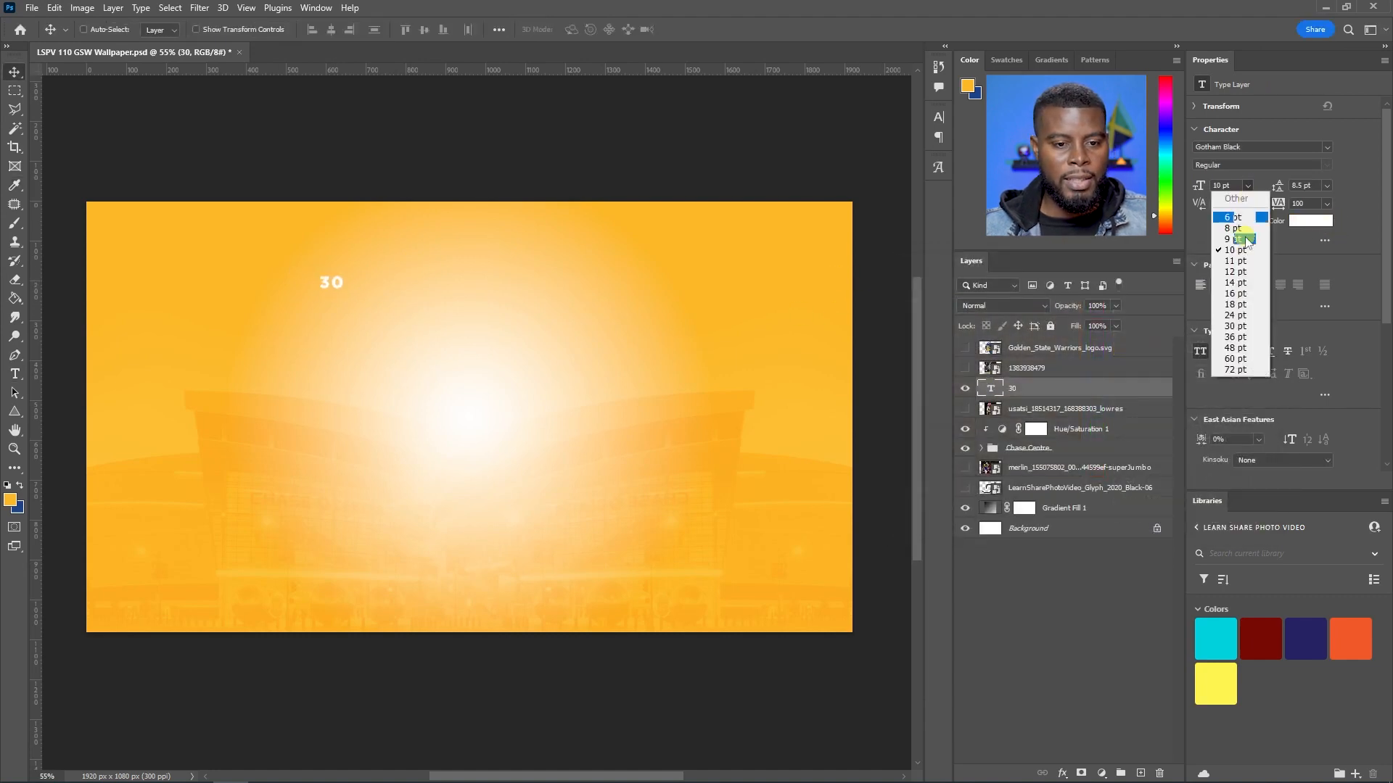
pyautogui.click(1239, 346)
# Scale the "30" text up to about 151 pt and position it over the left half of the canvas
pyautogui.moveTo(341, 262); pyautogui.dragTo(302, 329)
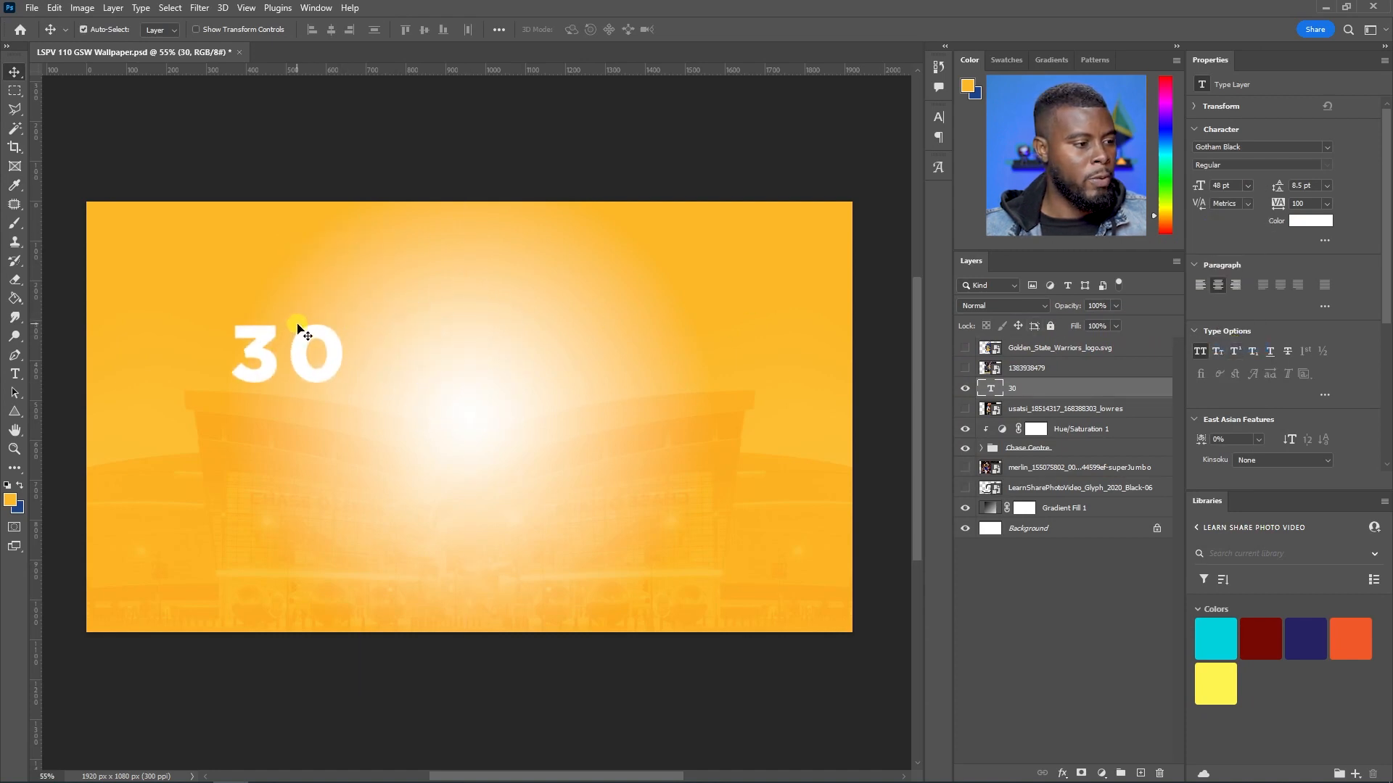
pyautogui.hotkey('ctrl', 't')
pyautogui.moveTo(355, 394); pyautogui.dragTo(600, 575)
pyautogui.press('Return')
pyautogui.moveTo(501, 475); pyautogui.dragTo(434, 411)
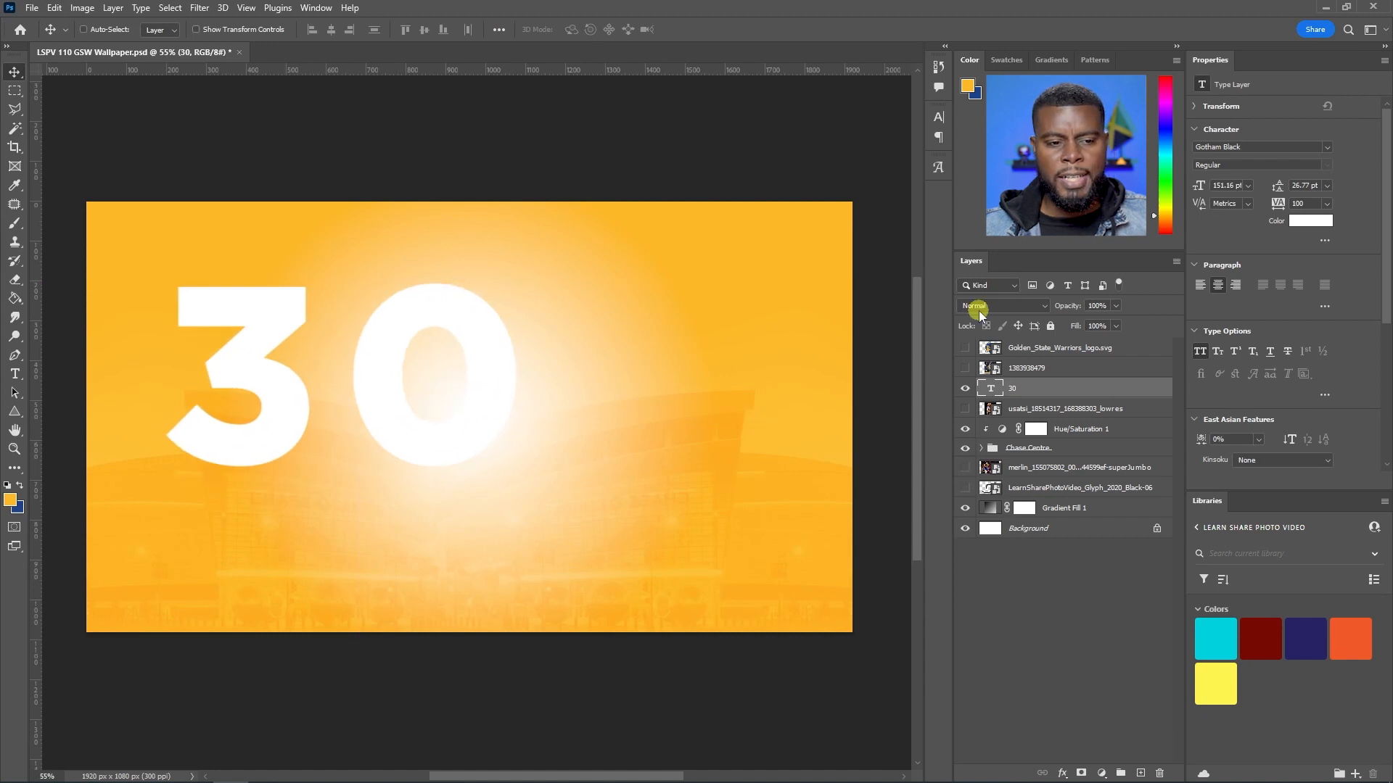
# Add a white 3 px Stroke effect, positioned at Center with 100% opacity, to the "30" text layer
pyautogui.doubleClick(1105, 391)
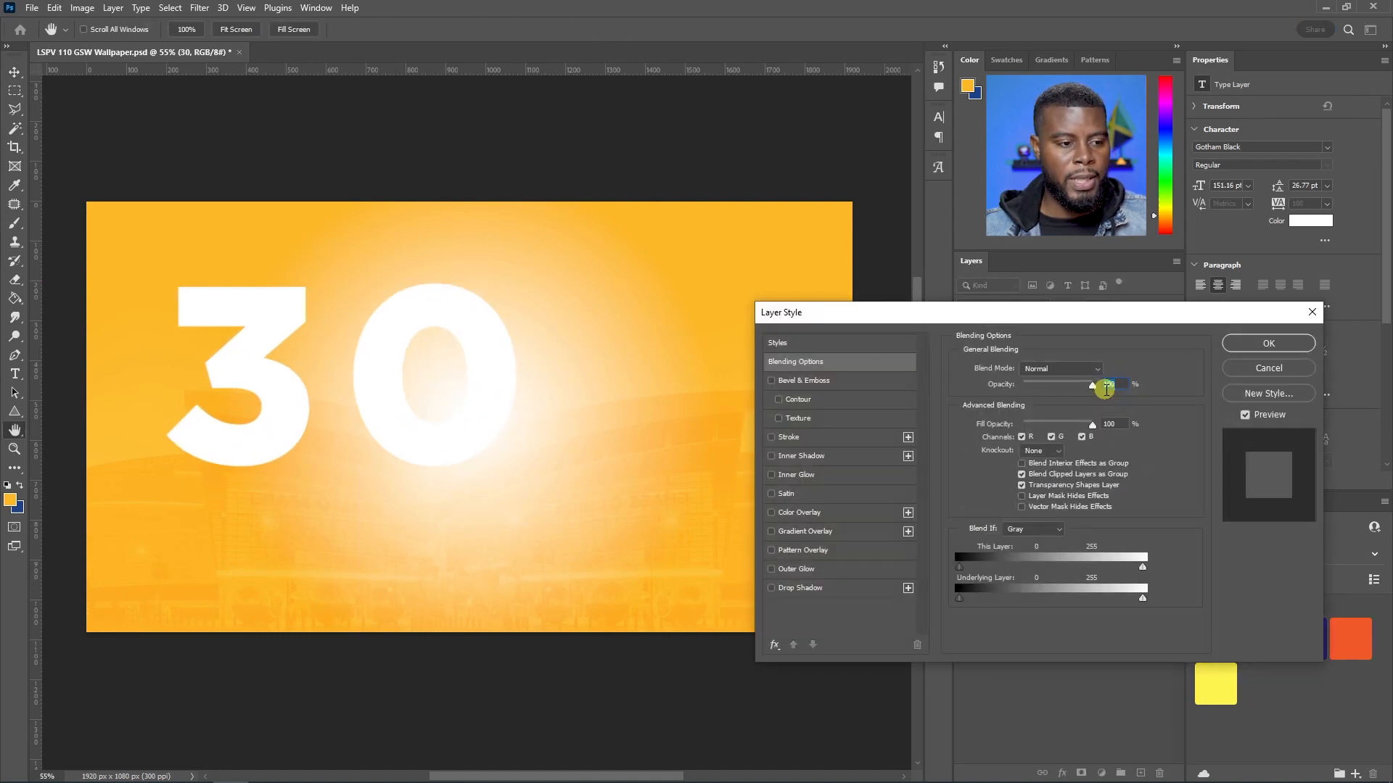
pyautogui.press('Escape')
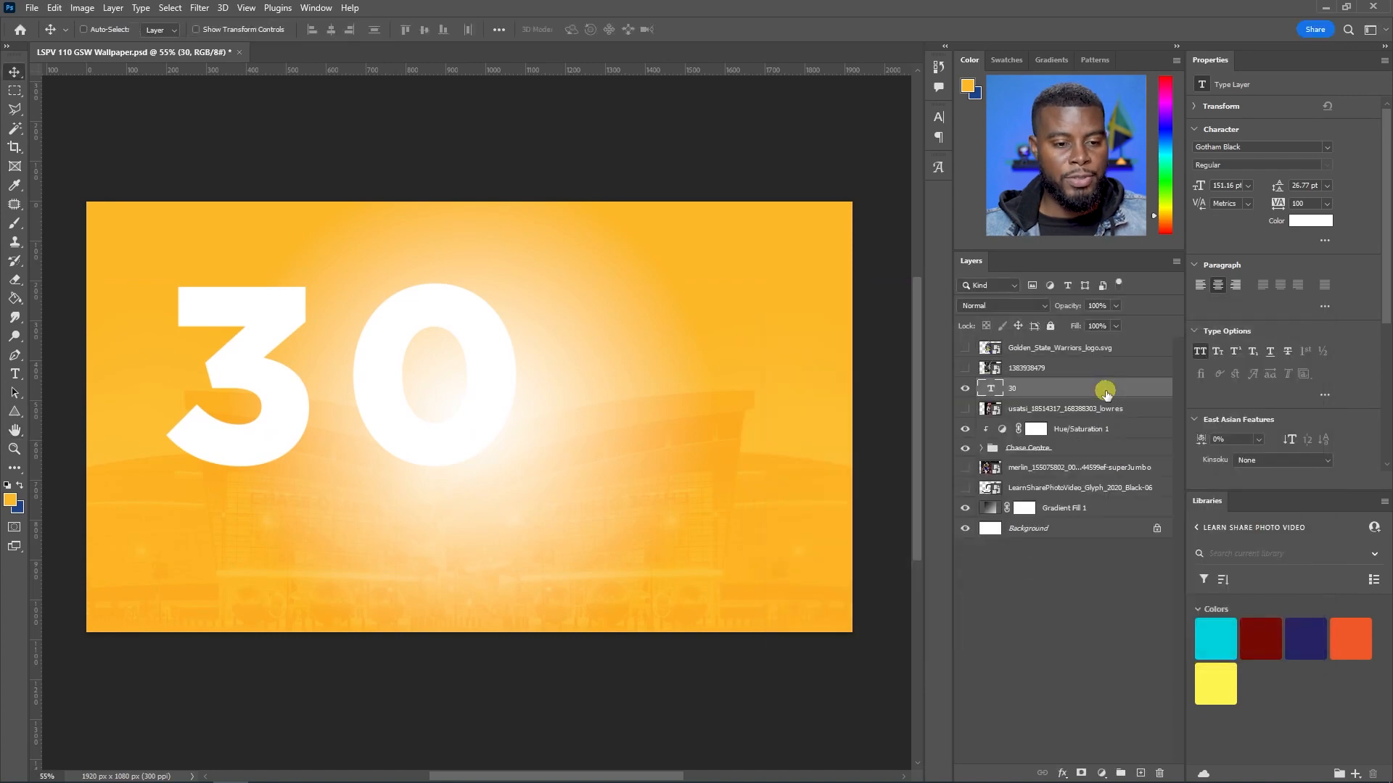
pyautogui.rightClick(1105, 390)
pyautogui.click(1160, 124)
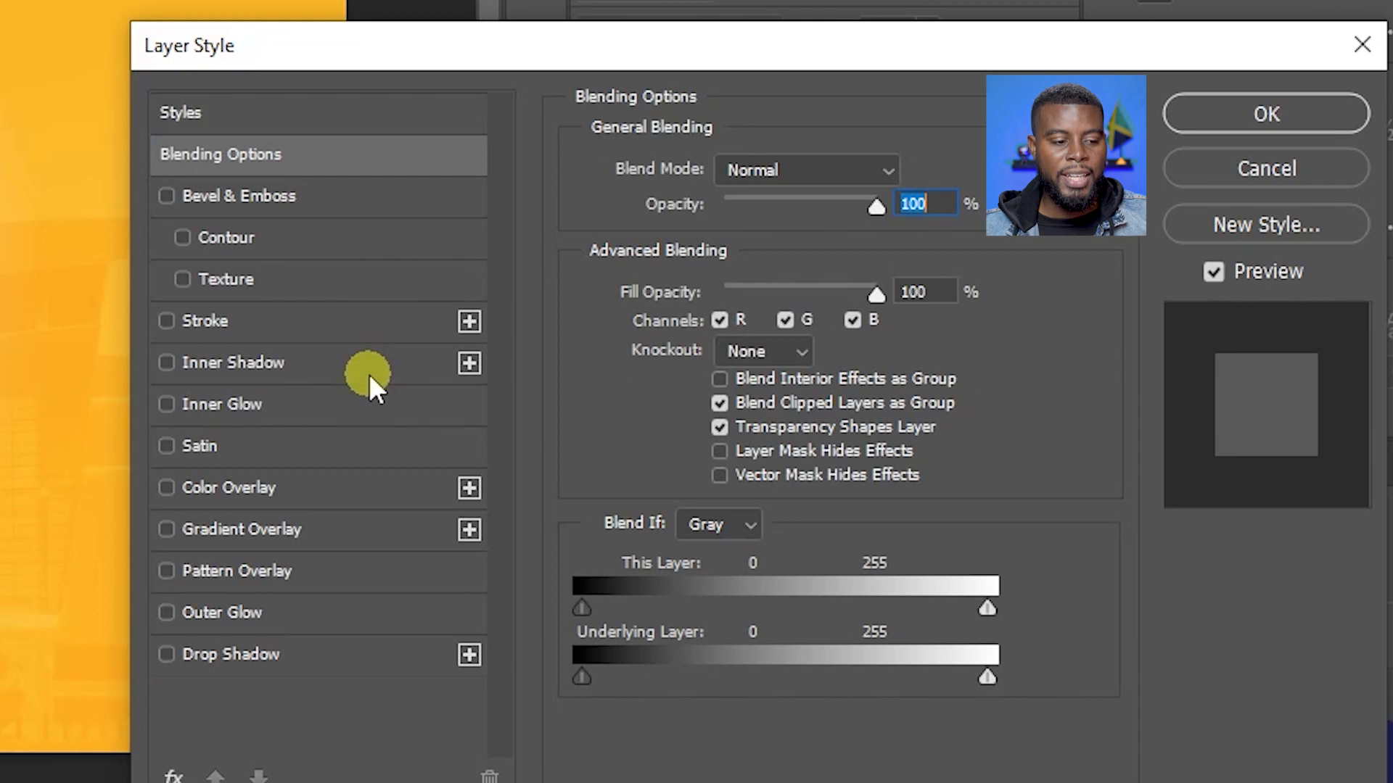
pyautogui.click(233, 324)
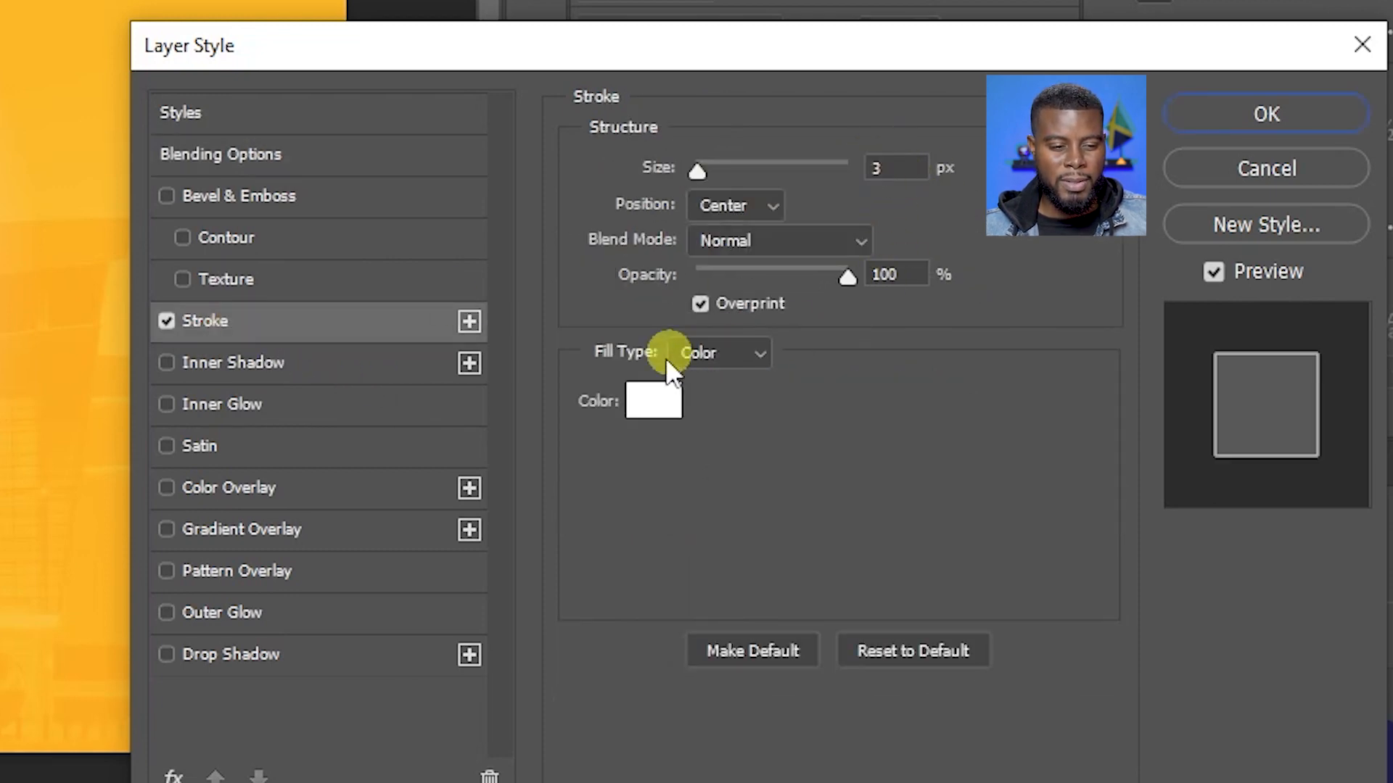
pyautogui.click(1229, 123)
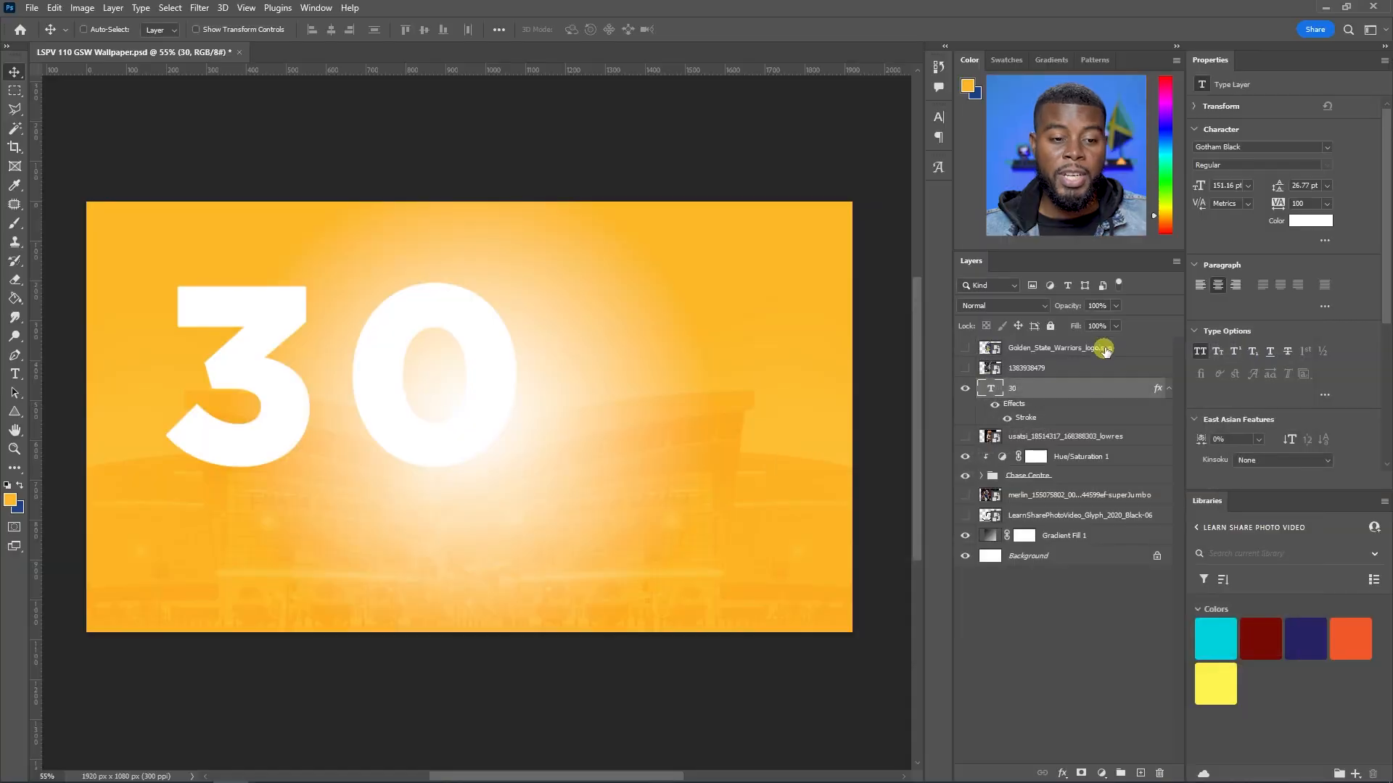
# Set the "30" layer's fill to 0% and shift the outlined number slightly down and to the left on the canvas
pyautogui.click(1115, 326)
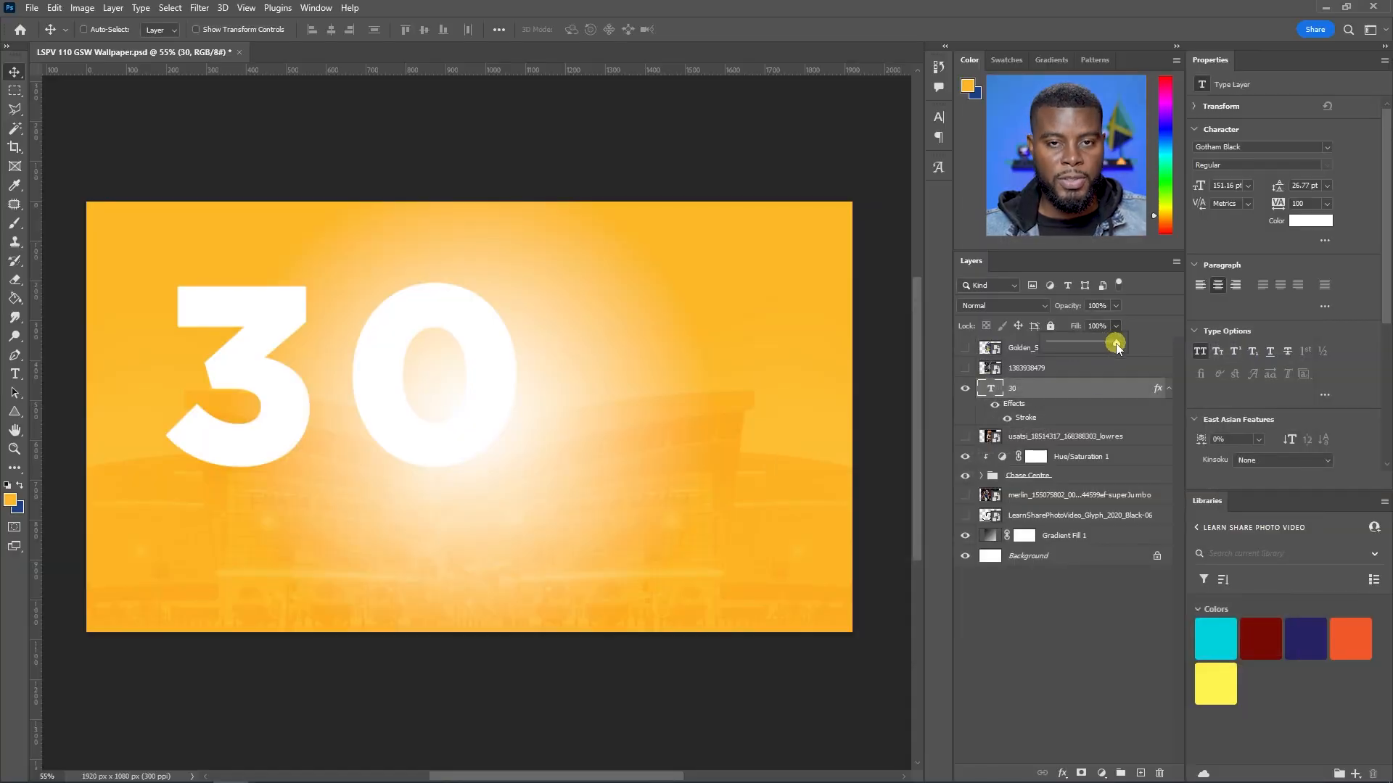
pyautogui.moveTo(1115, 347); pyautogui.dragTo(973, 343)
pyautogui.moveTo(375, 341); pyautogui.dragTo(317, 370)
pyautogui.moveTo(451, 401)
pyautogui.mouseDown()
pyautogui.moveTo(373, 373)
pyautogui.moveTo(474, 401)
pyautogui.mouseUp()
# Tighten the "30" text's tracking to -180 so the outlines of the two digits merge
pyautogui.click(1326, 204)
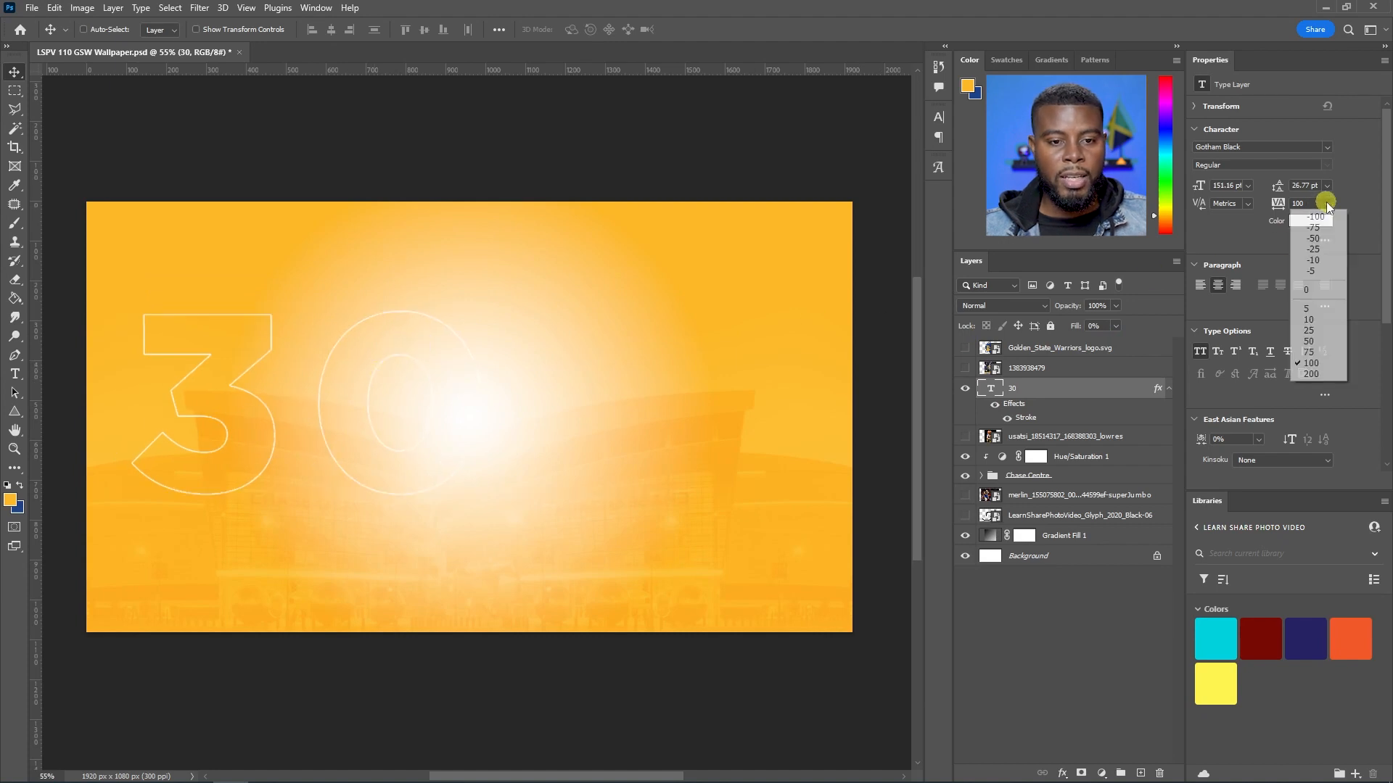
pyautogui.click(1319, 288)
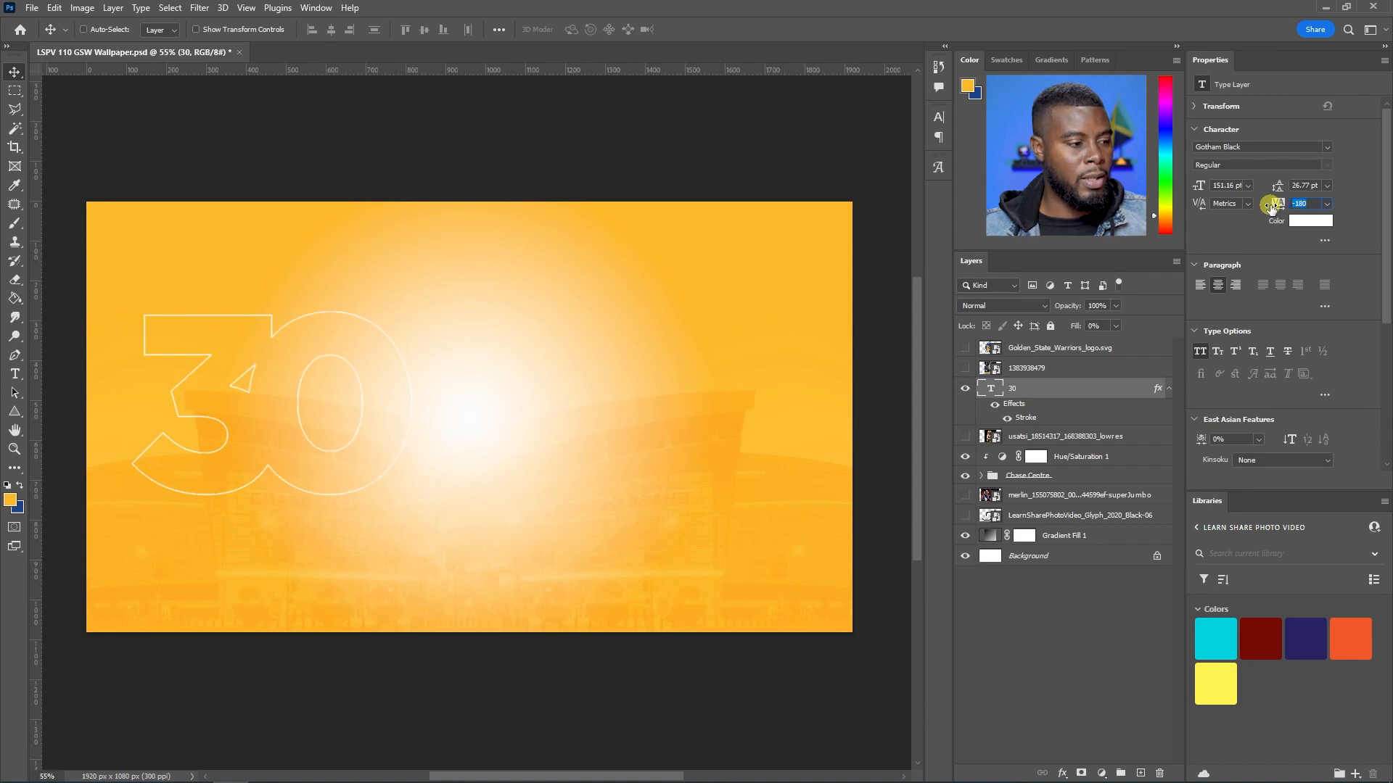
pyautogui.moveTo(1278, 203)
pyautogui.mouseDown()
pyautogui.moveTo(1257, 208)
pyautogui.moveTo(1280, 210)
pyautogui.mouseUp()
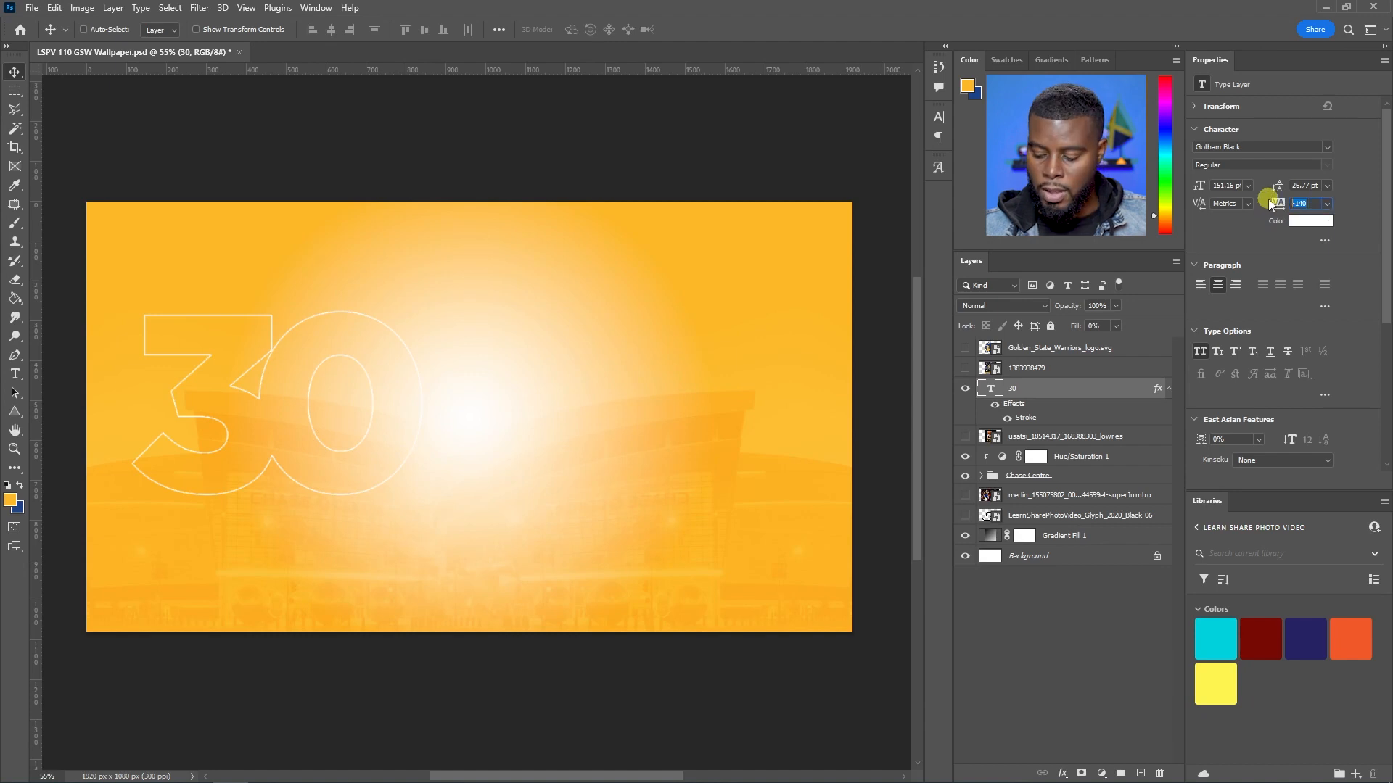
pyautogui.write('0')
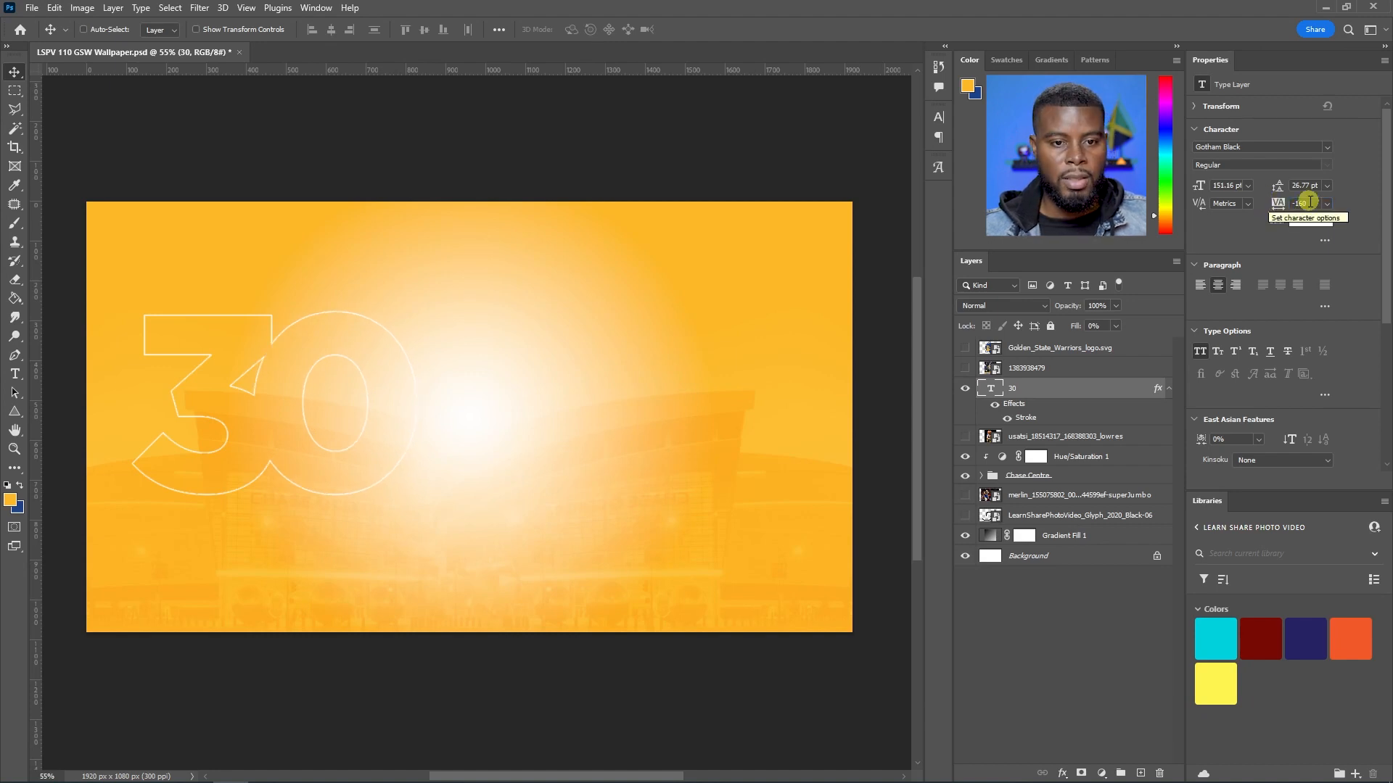
pyautogui.click(1278, 202)
pyautogui.press('Return')
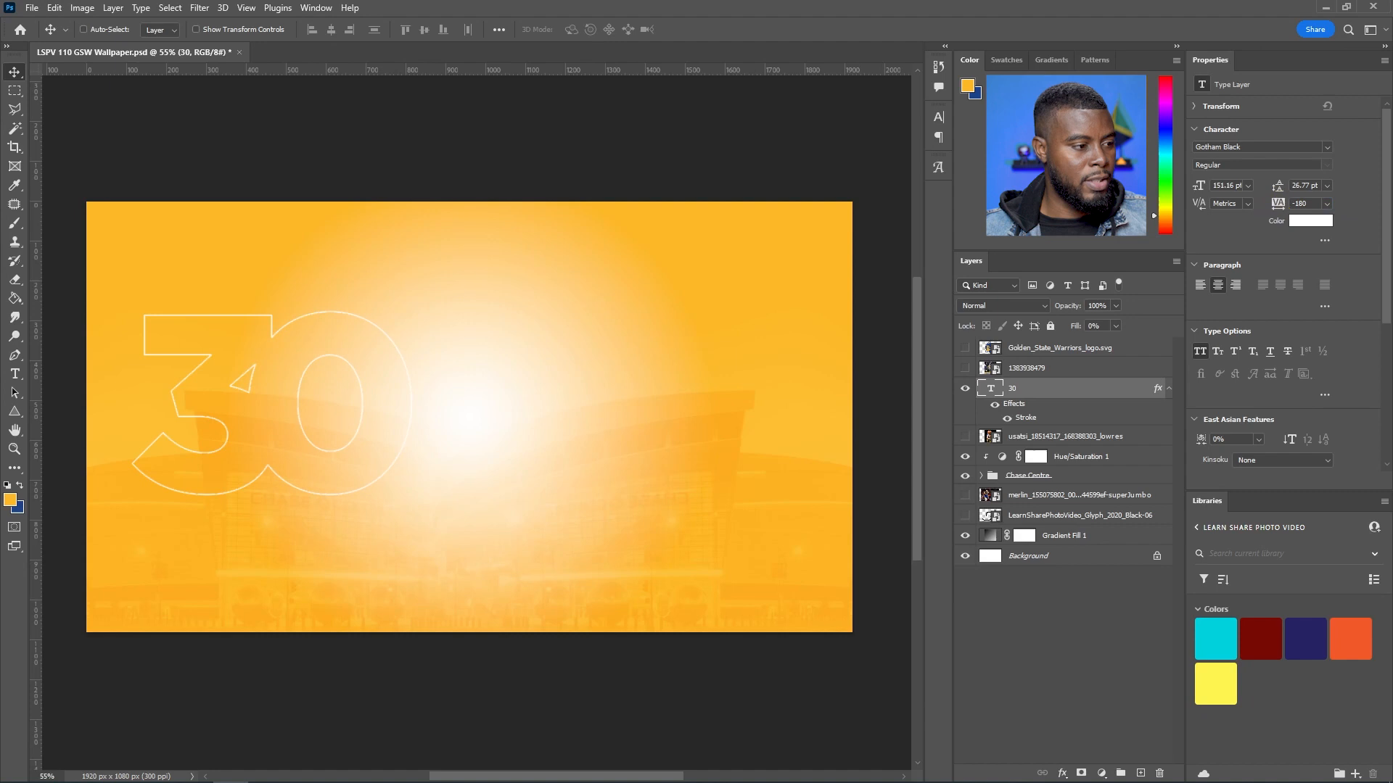
pyautogui.scroll(5, 337, 355)
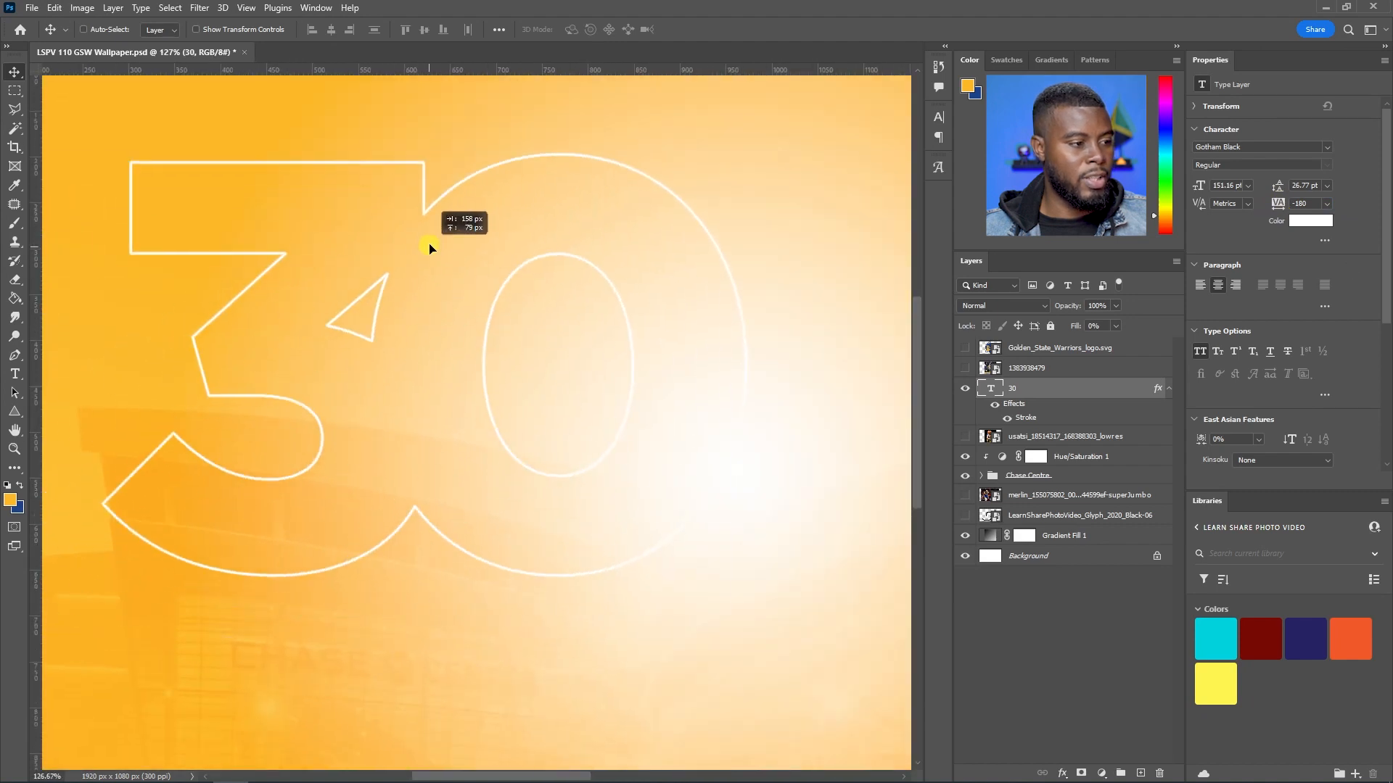
# Move the outlined "30" to the center of the canvas and save the document
pyautogui.scroll(-5, 390, 295)
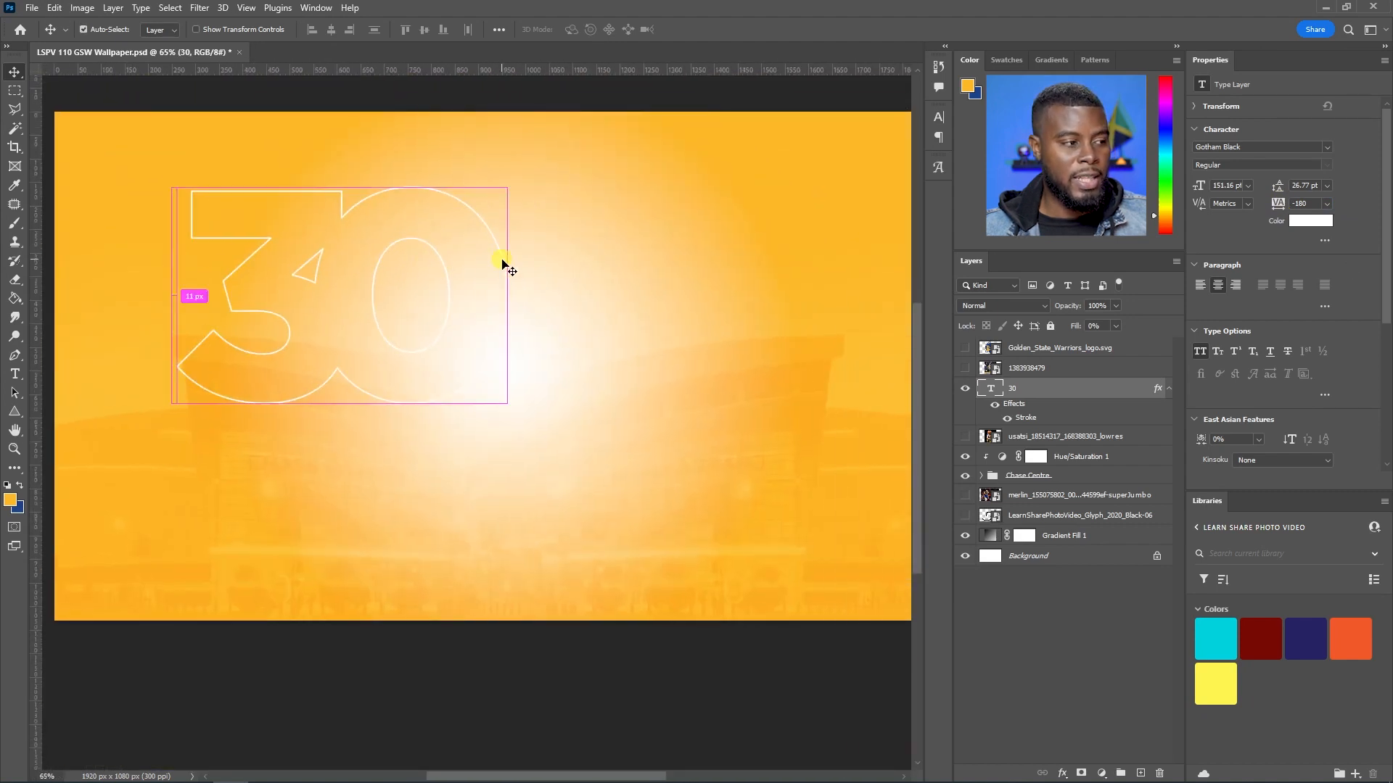
pyautogui.hscroll(3, 502, 262)
pyautogui.hscroll(-1, 499, 262)
pyautogui.scroll(3, 499, 261)
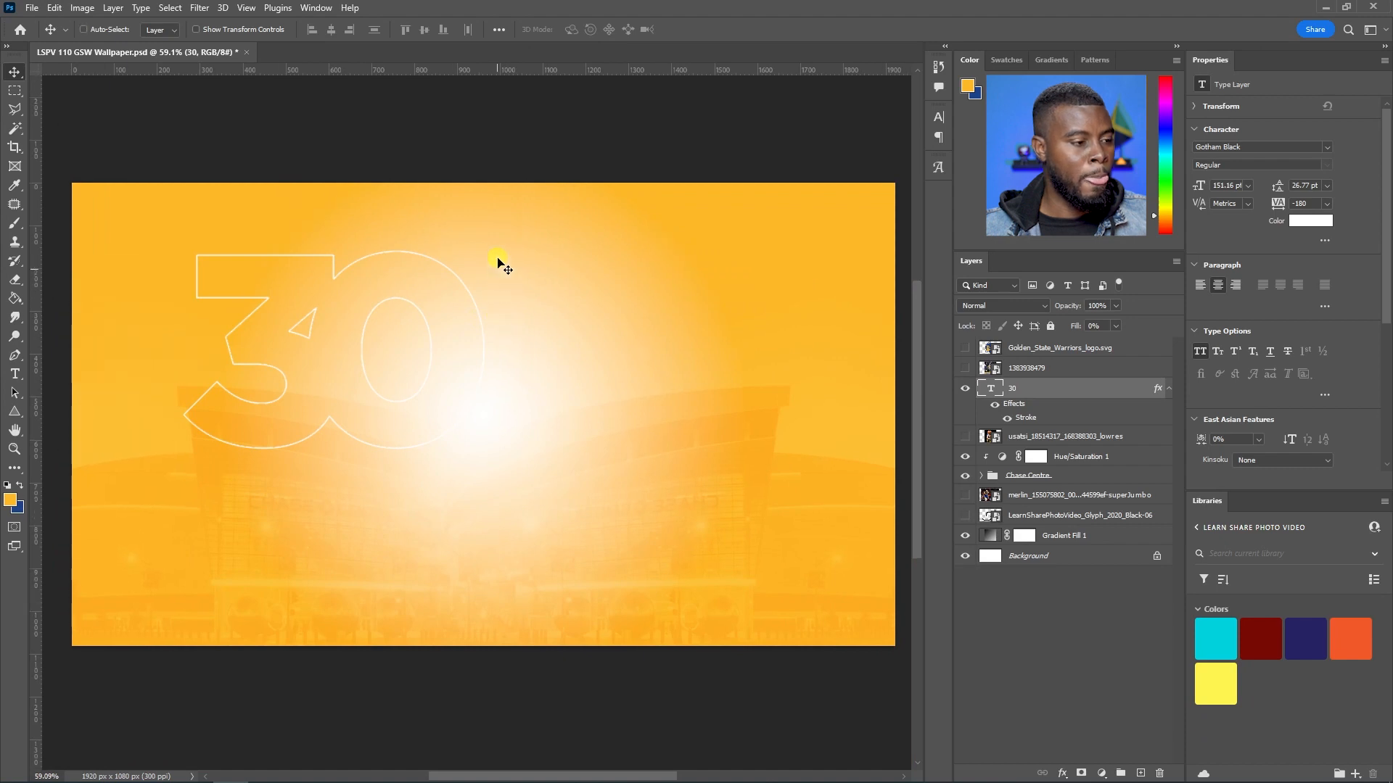
pyautogui.moveTo(342, 347); pyautogui.dragTo(495, 415)
pyautogui.scroll(-1, 533, 285)
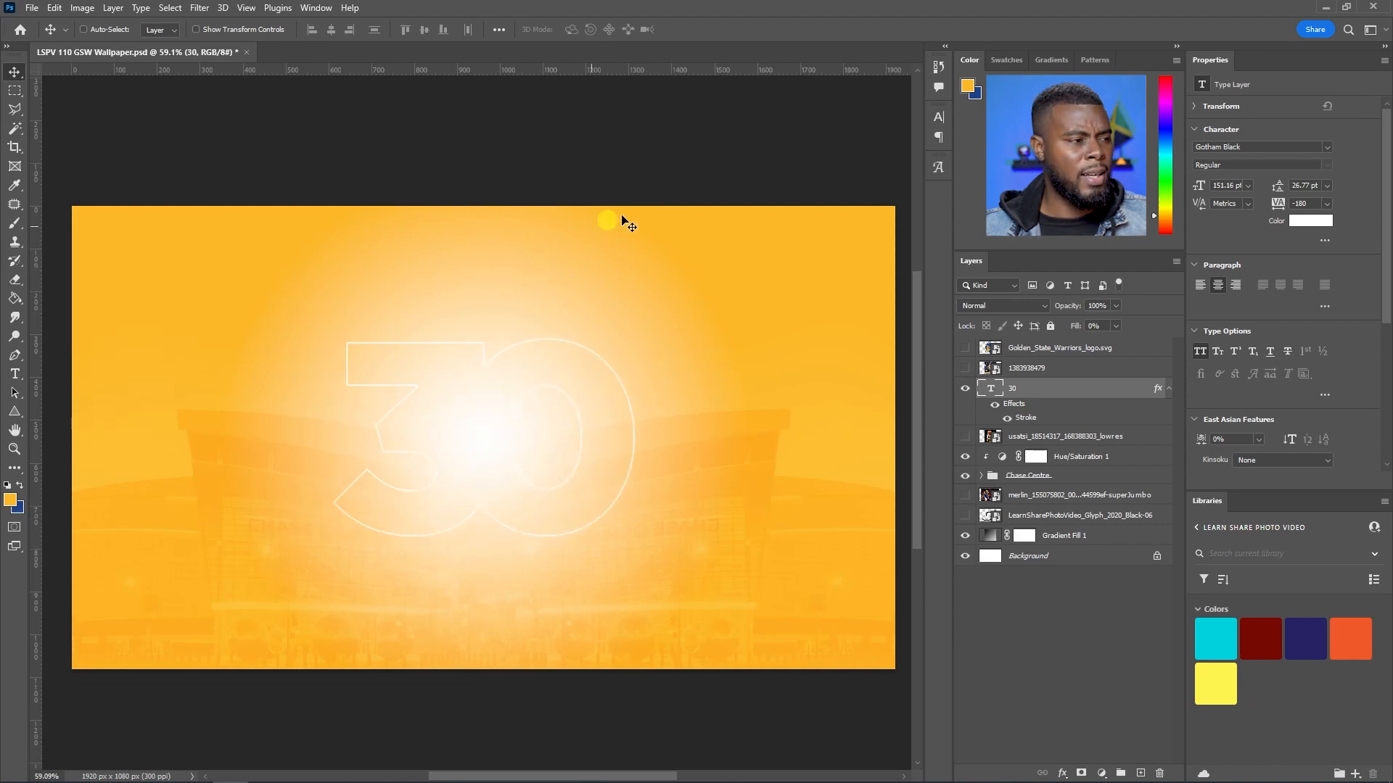
pyautogui.hotkey('ctrl', 's')
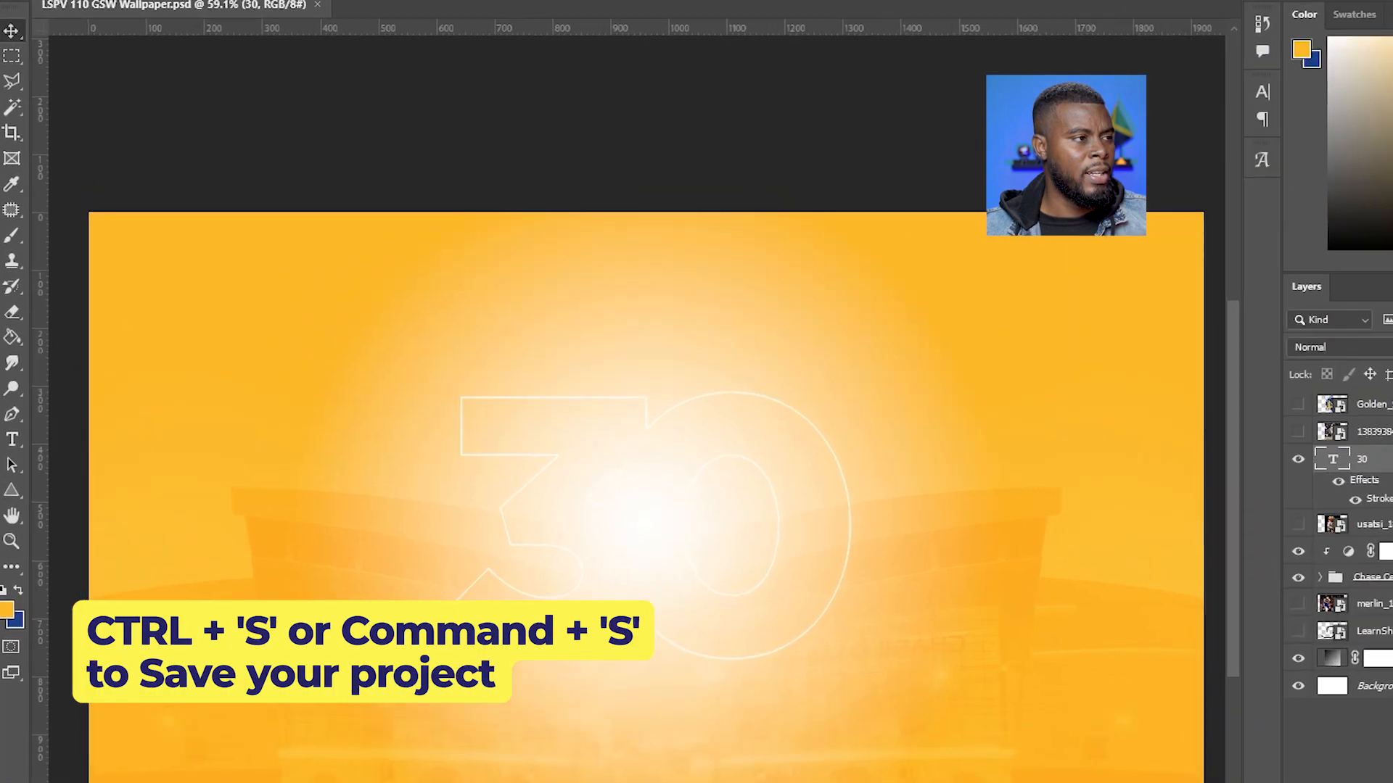
# Add a cyan guide layout with 2 columns, 2 rows and 50 px margins on all sides, and save the document
pyautogui.click(246, 8)
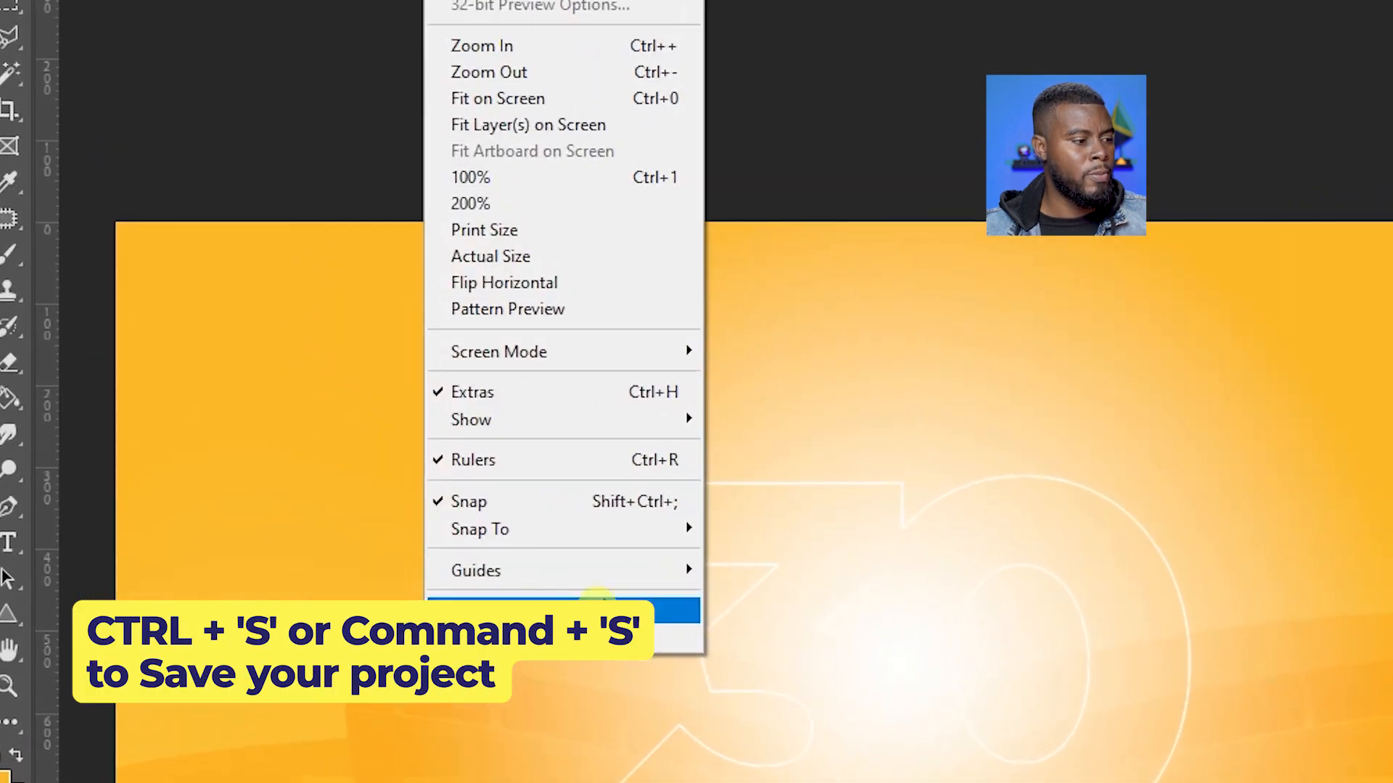
pyautogui.moveTo(335, 384)
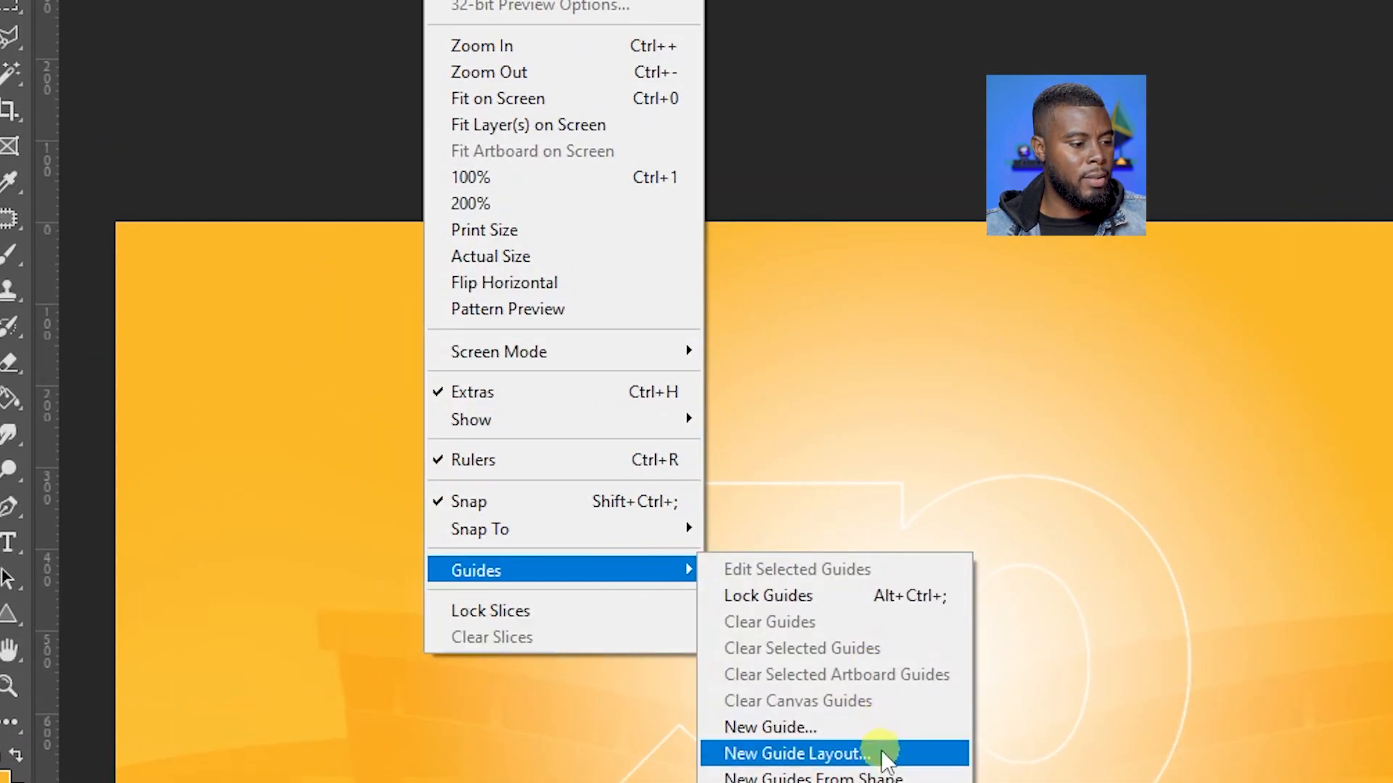
pyautogui.click(863, 753)
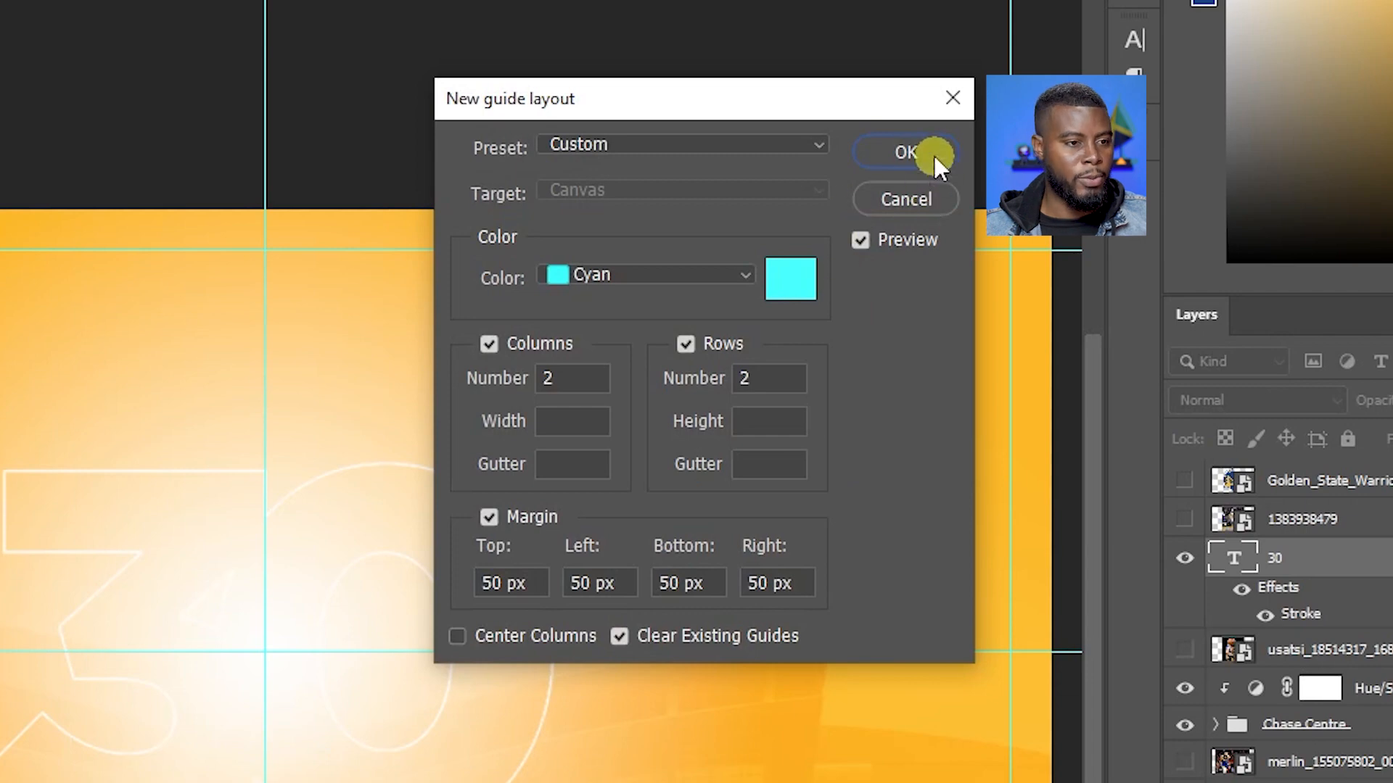
pyautogui.click(934, 155)
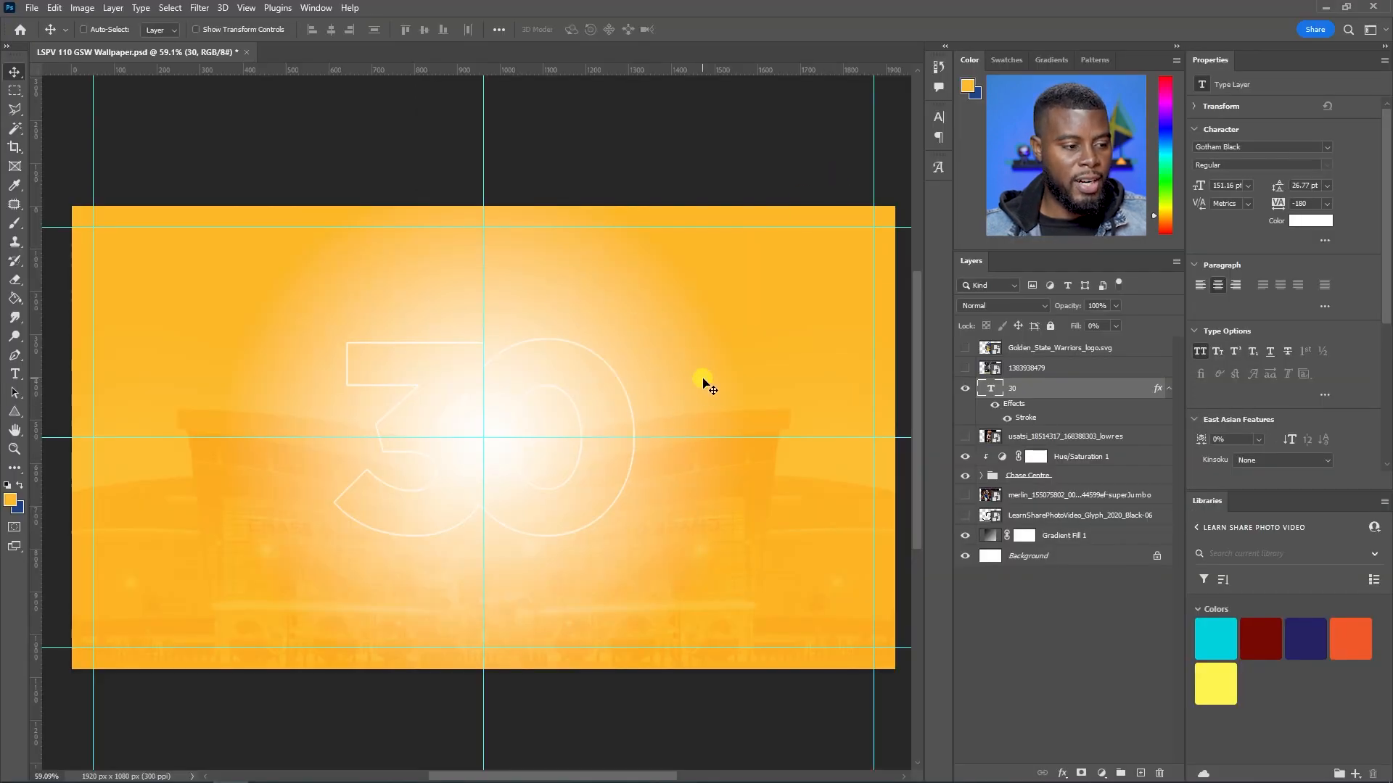
pyautogui.hotkey('ctrl', 's')
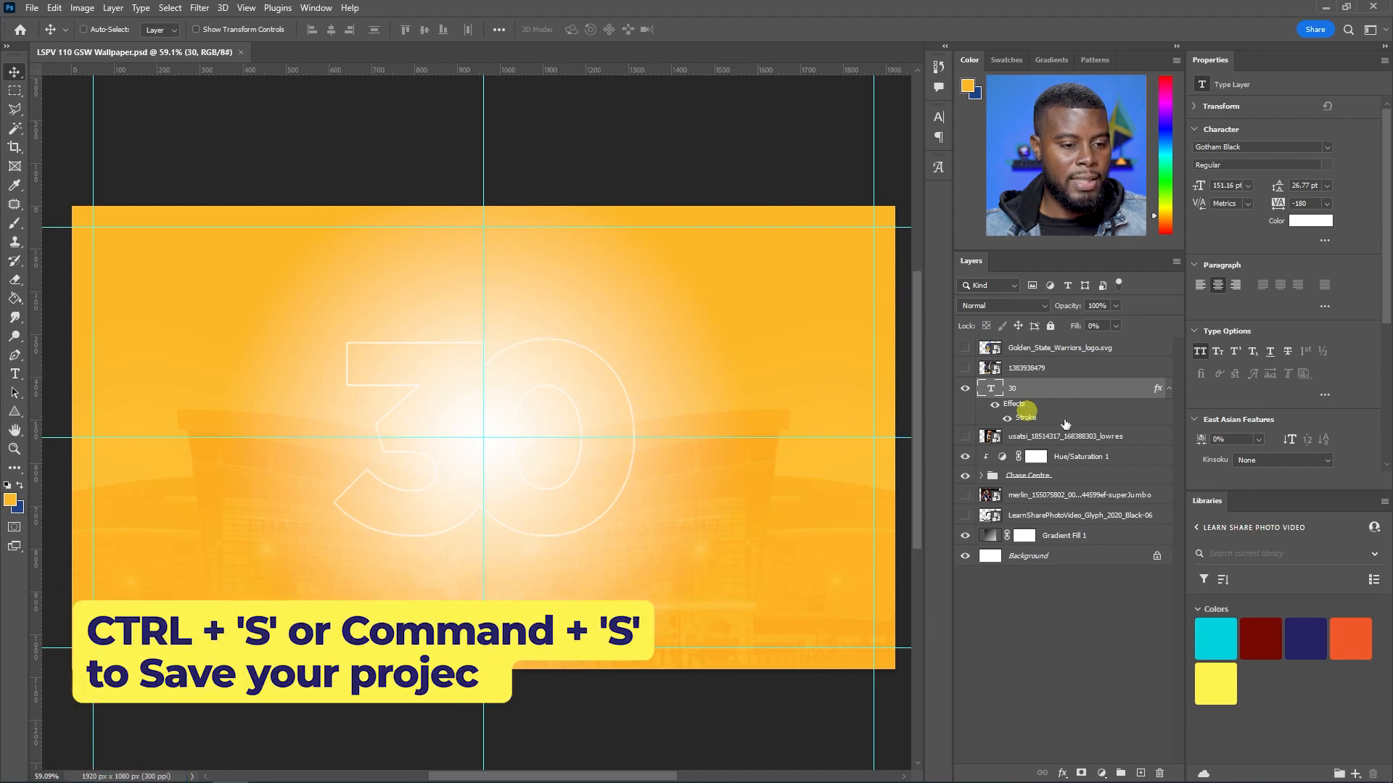
# Scale the outlined "30" text up proportionally to about 181 pt and save the document
pyautogui.hotkey('ctrl', 't')
pyautogui.hotkey('shift', 'Up')
pyautogui.hotkey('shift', 'Up')
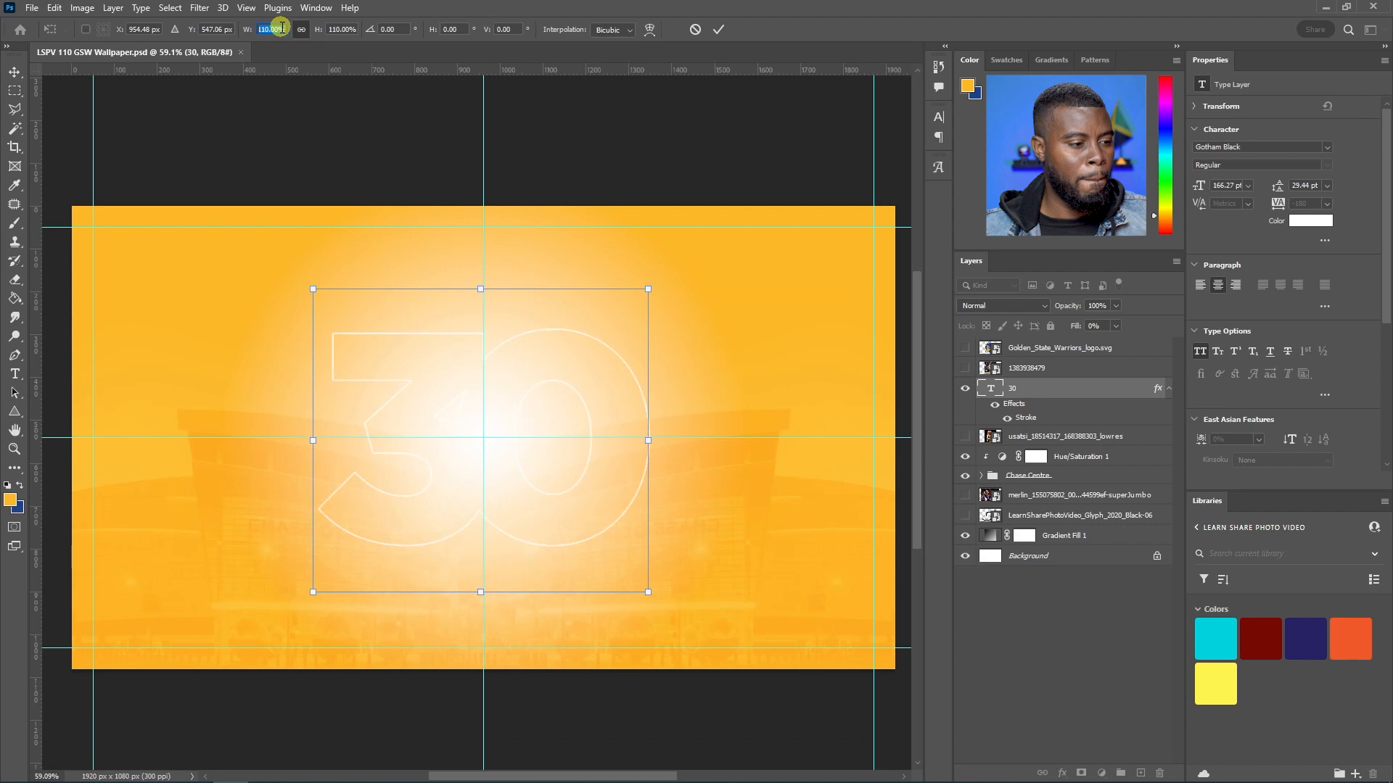
pyautogui.press('Return')
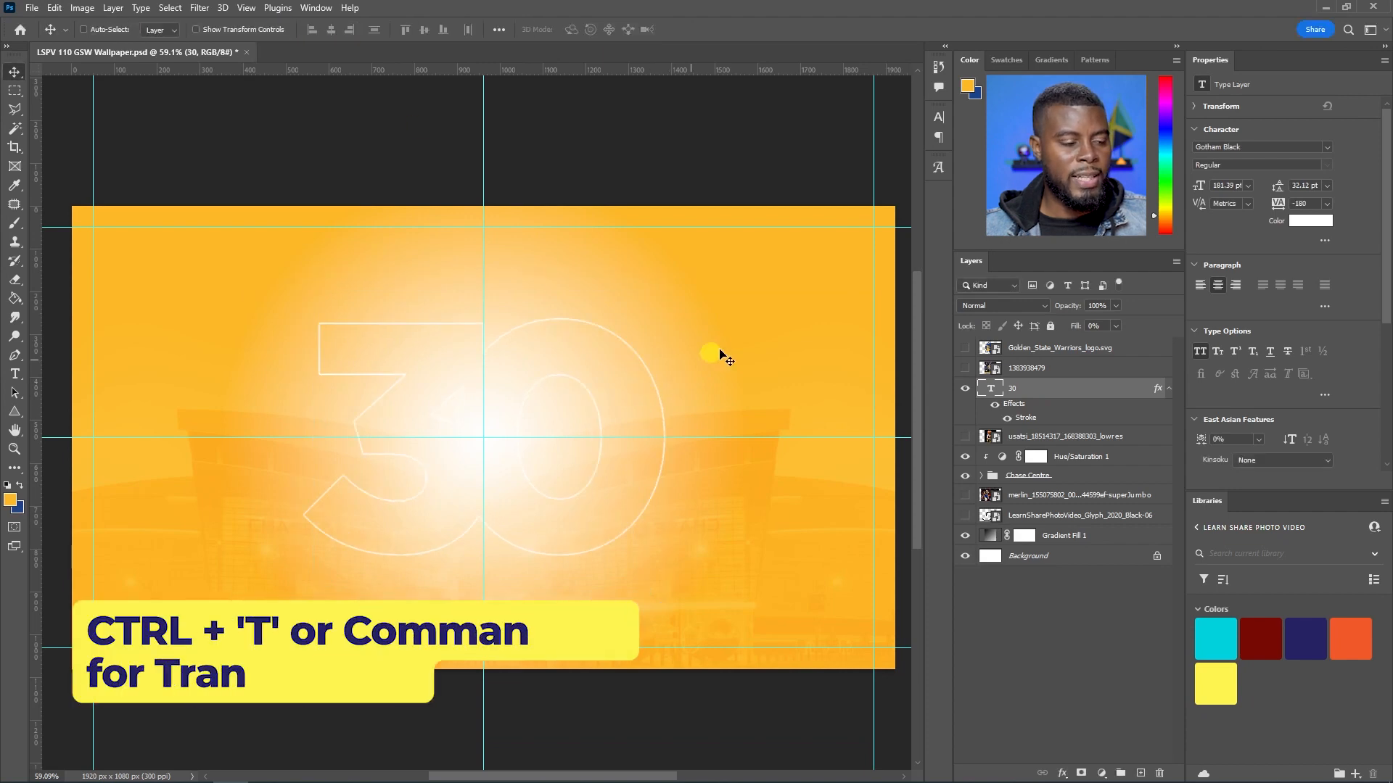
pyautogui.hotkey('ctrl', 't')
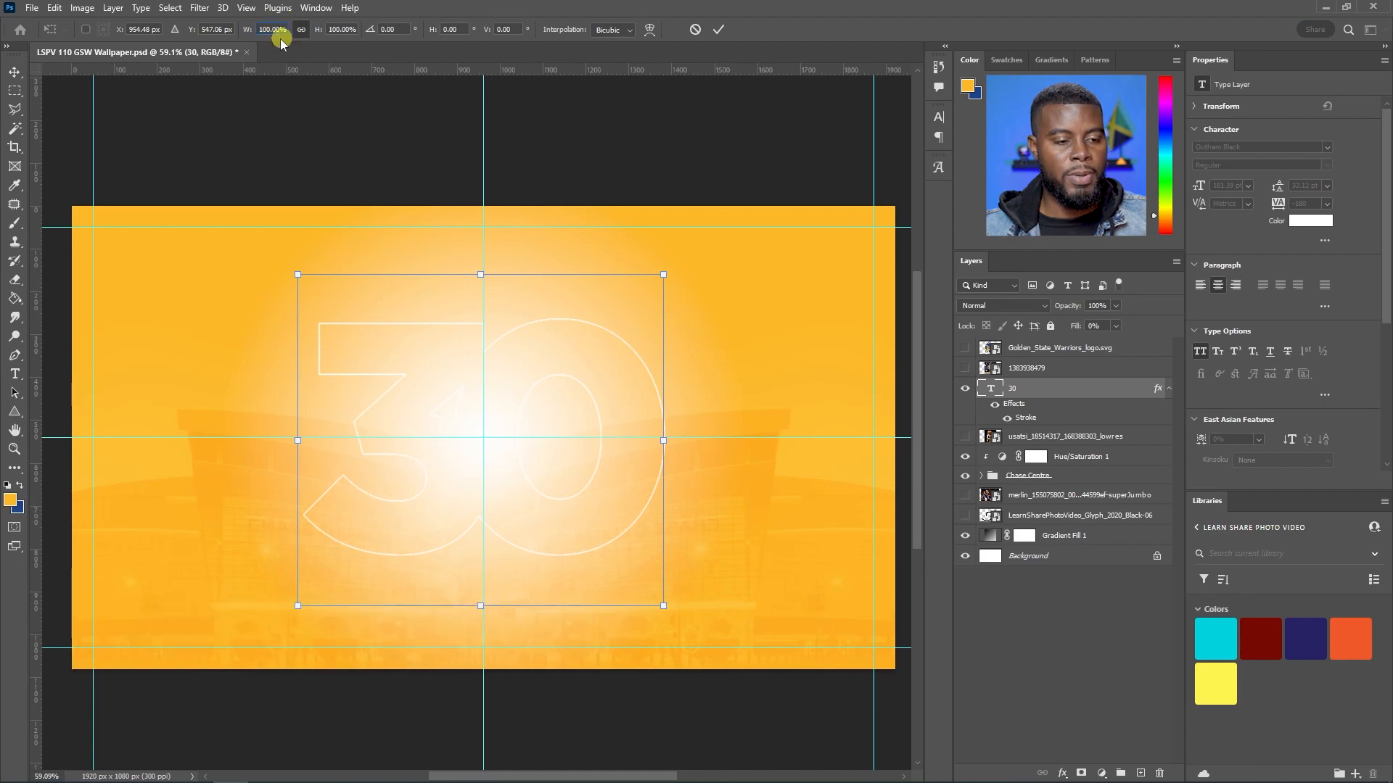
pyautogui.press('Return')
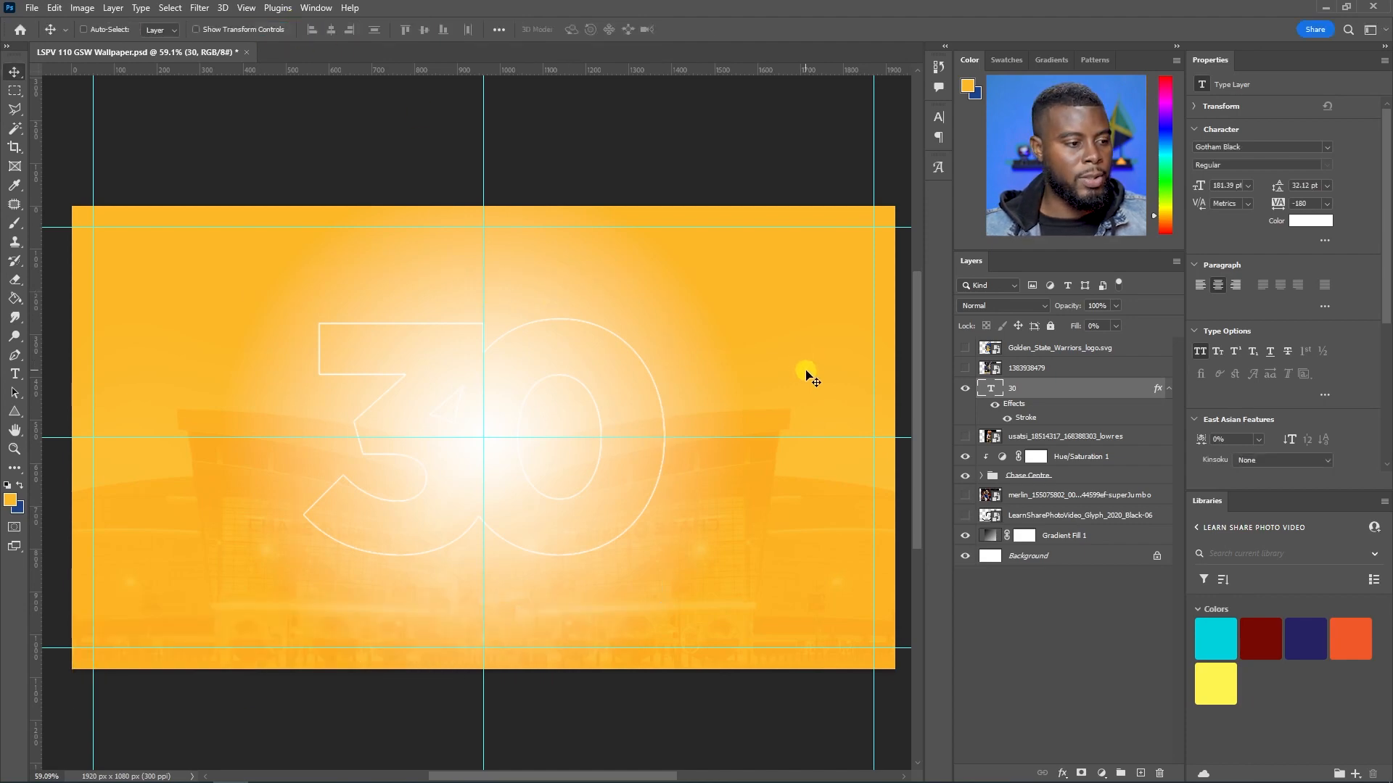
pyautogui.hotkey('ctrl', 's')
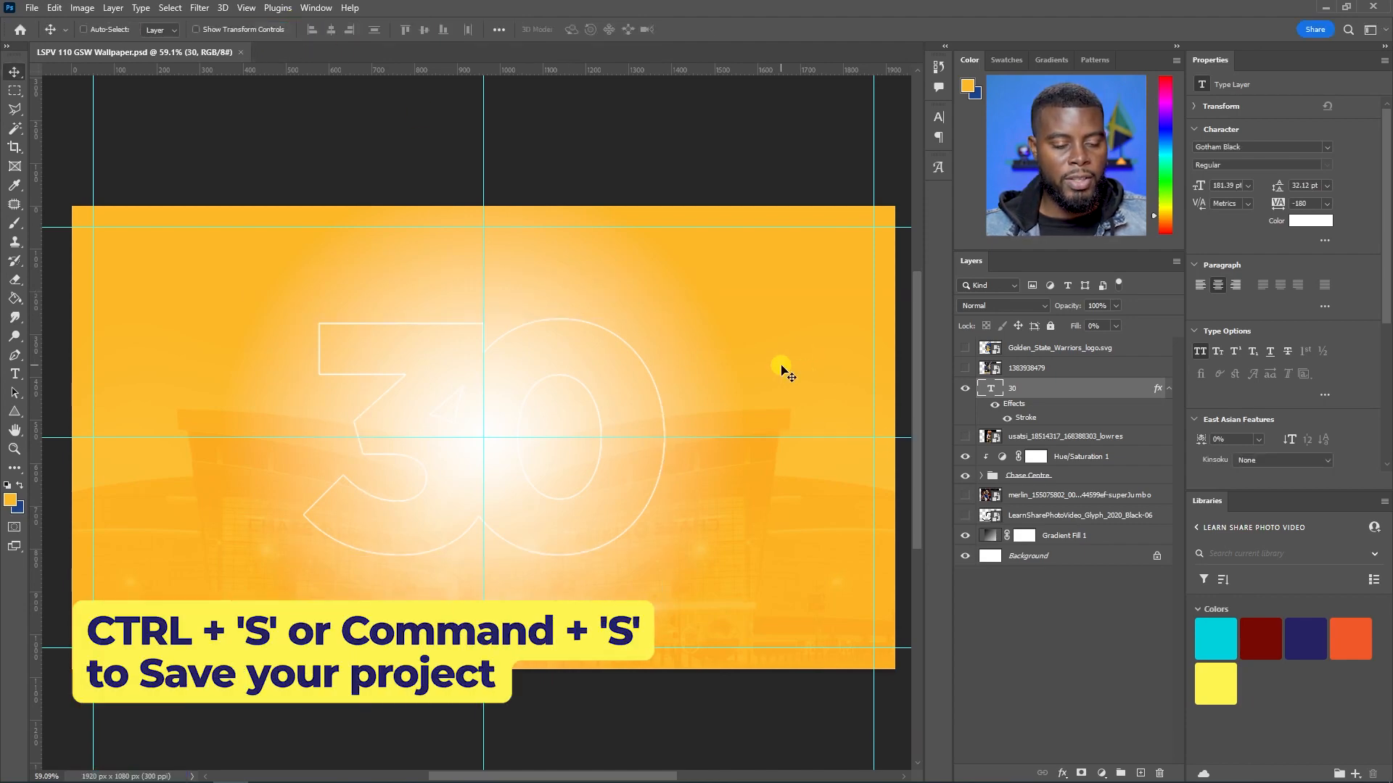
# Move the merlin photo layer directly above the "30" text and the LearnSharePhotoVideo glyph layer directly below the Golden State Warriors logo layer
pyautogui.click(965, 368)
pyautogui.click(964, 368)
pyautogui.click(965, 369)
pyautogui.moveTo(1046, 495); pyautogui.dragTo(1051, 384)
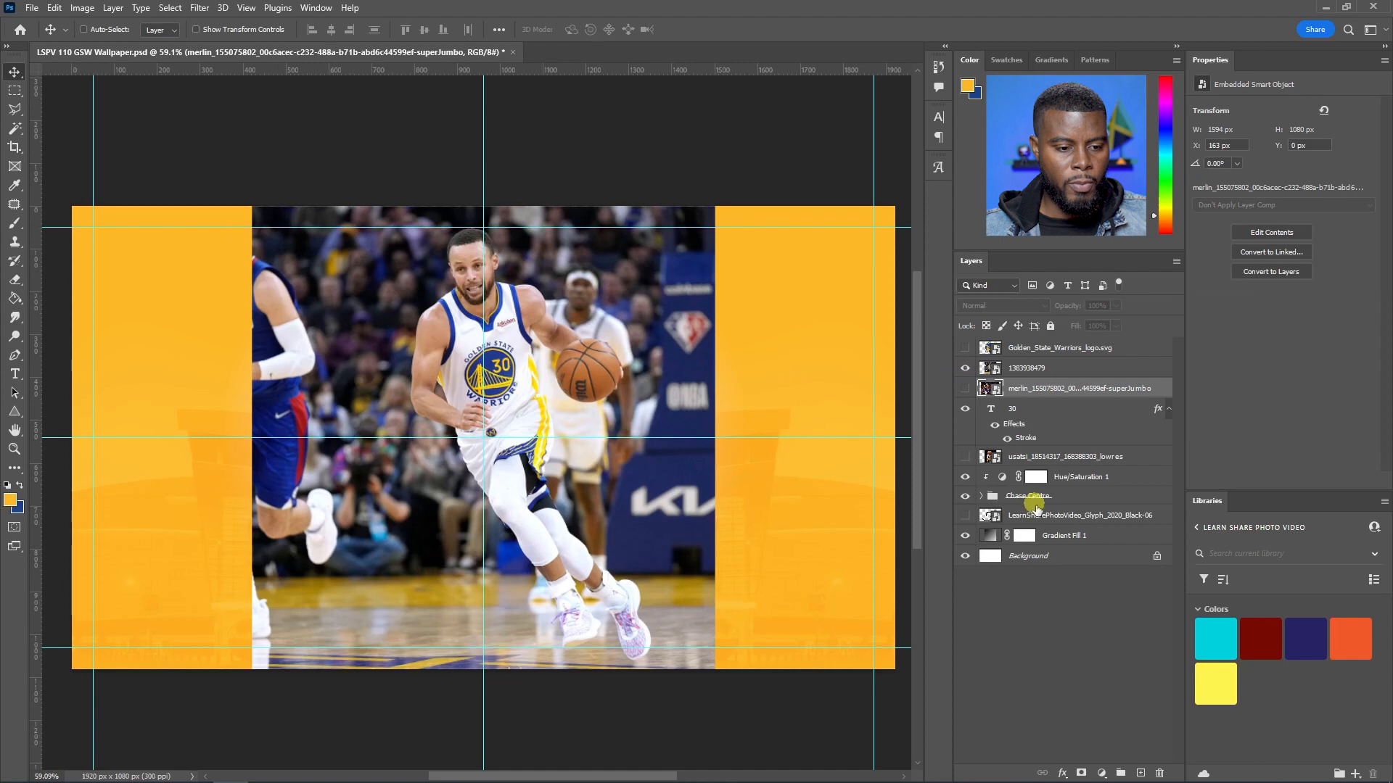
pyautogui.moveTo(1042, 515); pyautogui.dragTo(987, 358)
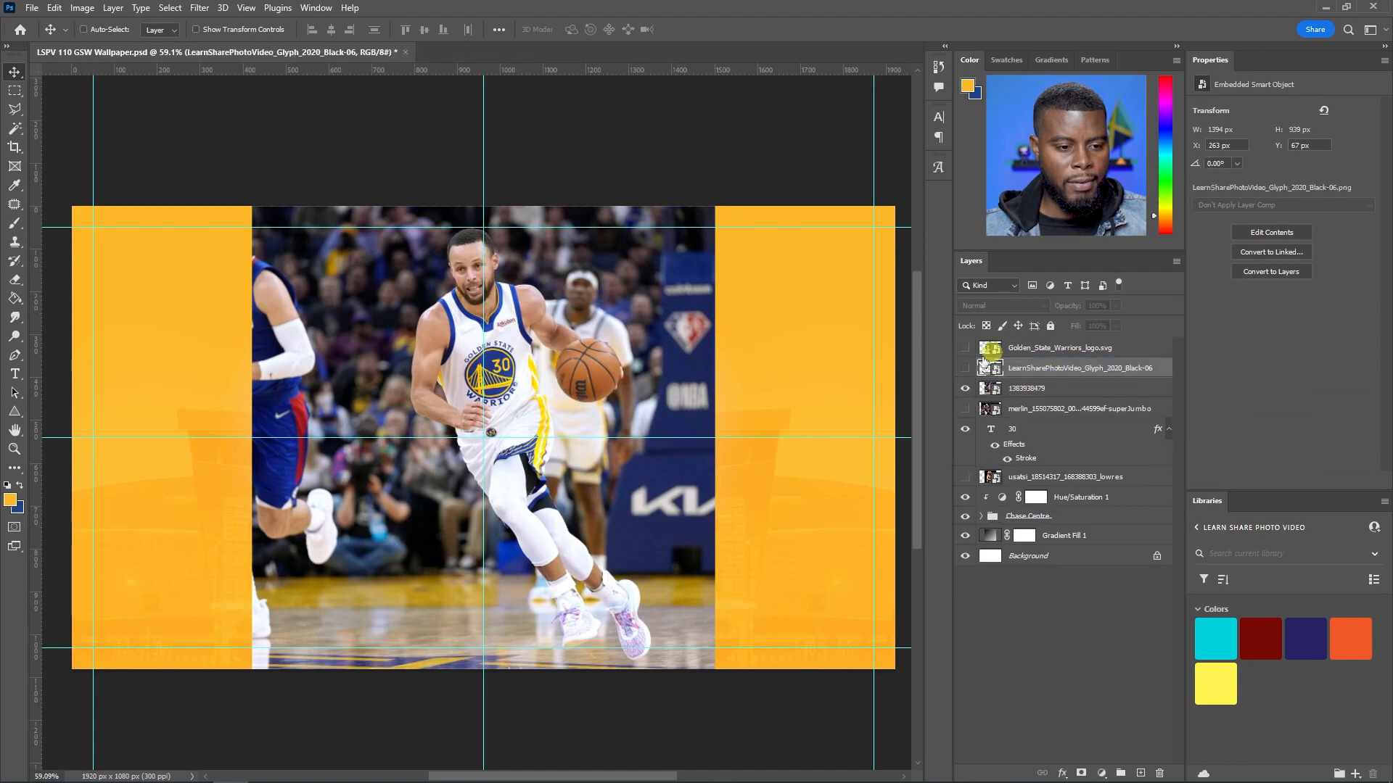
pyautogui.click(965, 389)
pyautogui.click(964, 409)
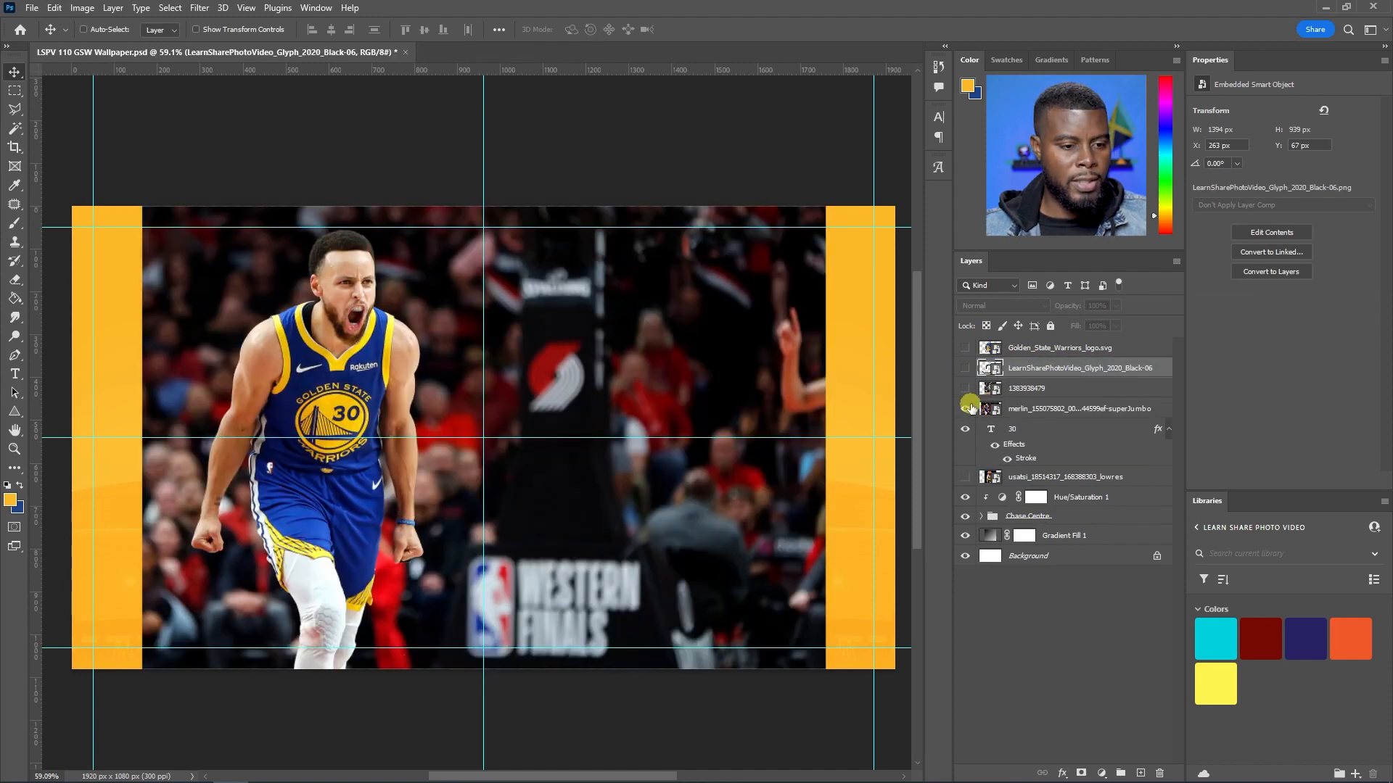
pyautogui.click(1057, 409)
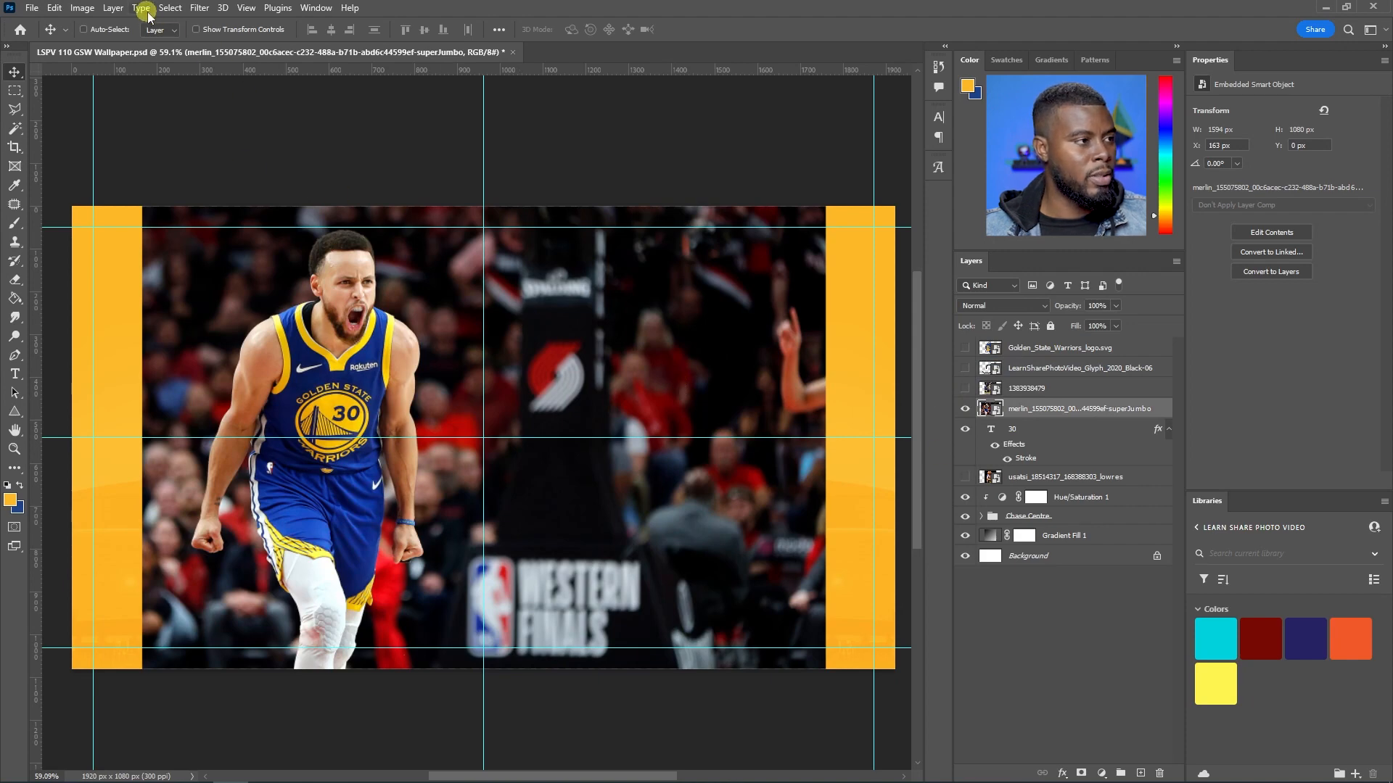
pyautogui.click(170, 8)
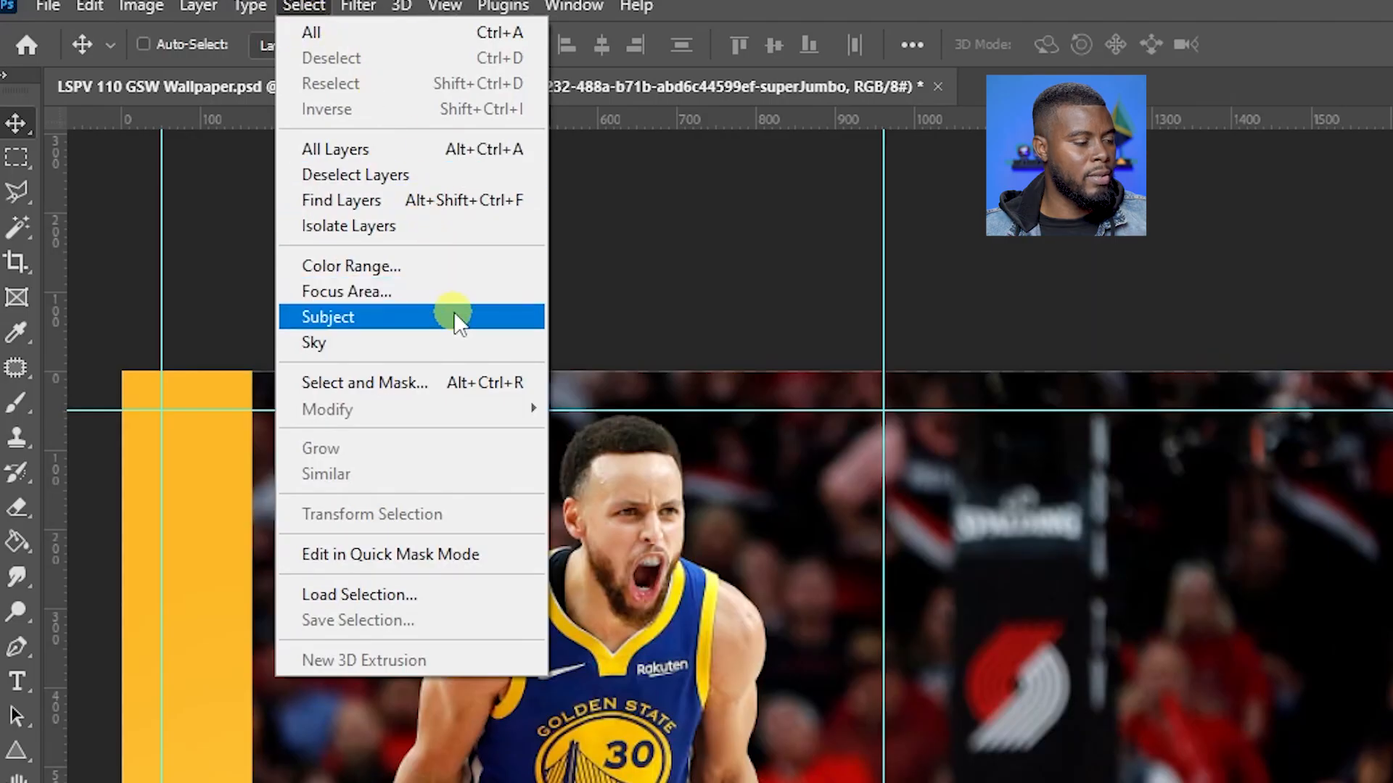
pyautogui.click(454, 317)
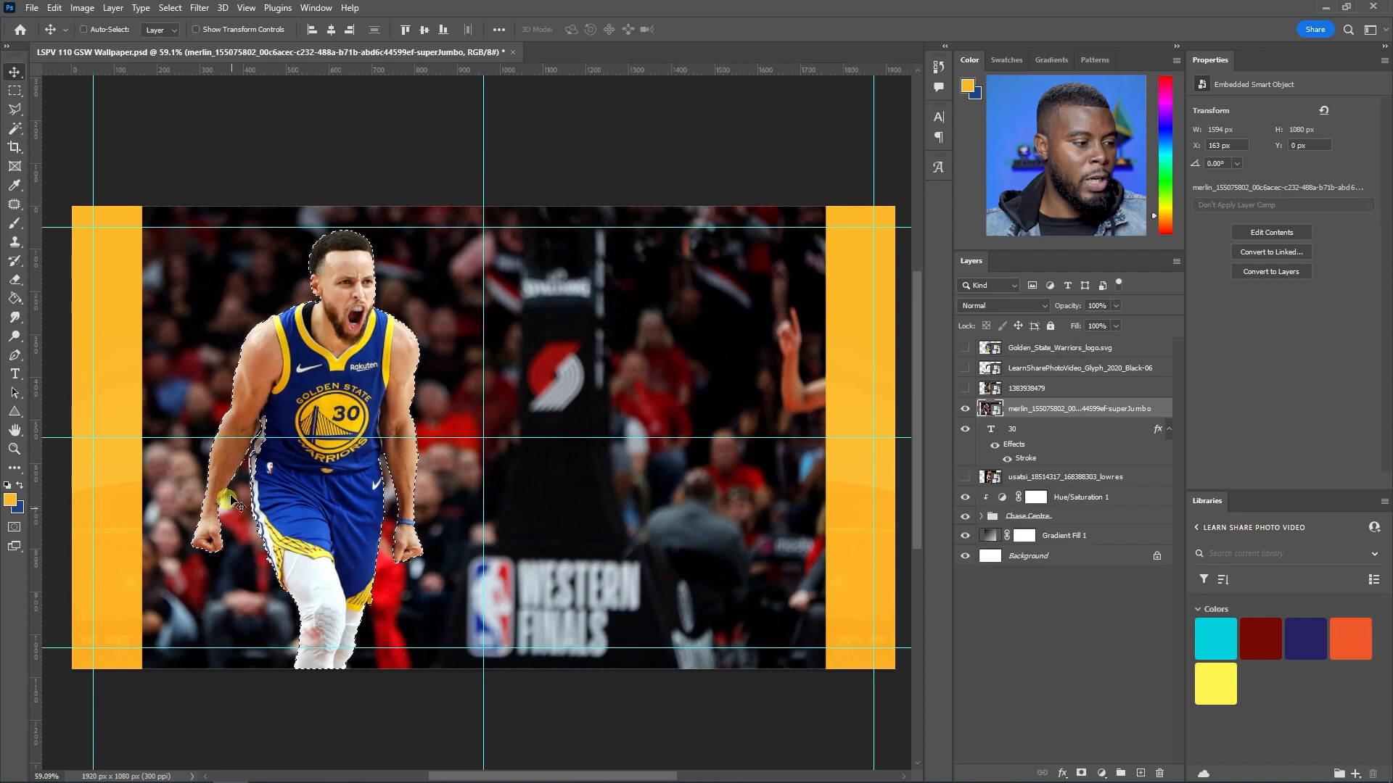
# Examine the selection edge up close between the player's bent arm, jersey side and shorts
pyautogui.scroll(8, 250, 469)
pyautogui.hscroll(-4, 252, 447)
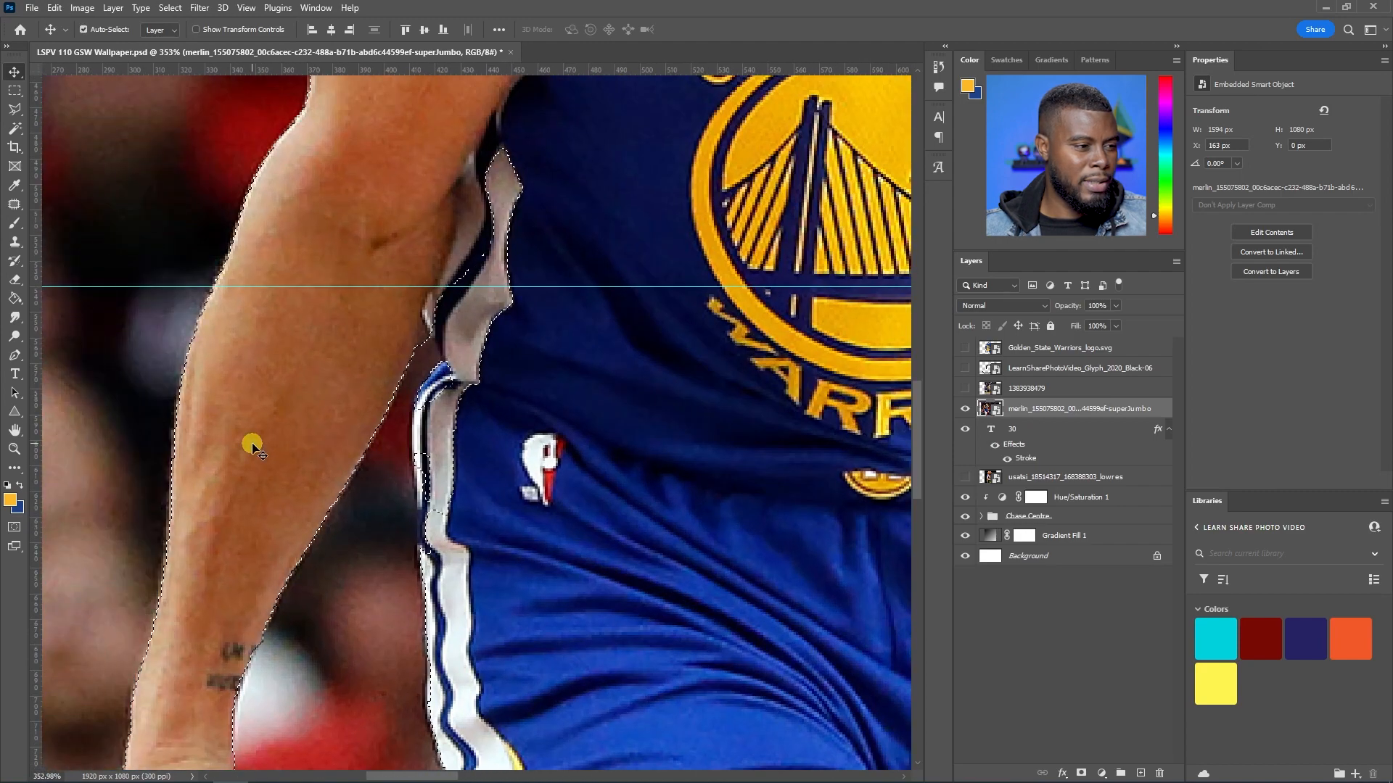
pyautogui.scroll(4, 493, 331)
pyautogui.scroll(-2, 607, 277)
pyautogui.scroll(3, 546, 243)
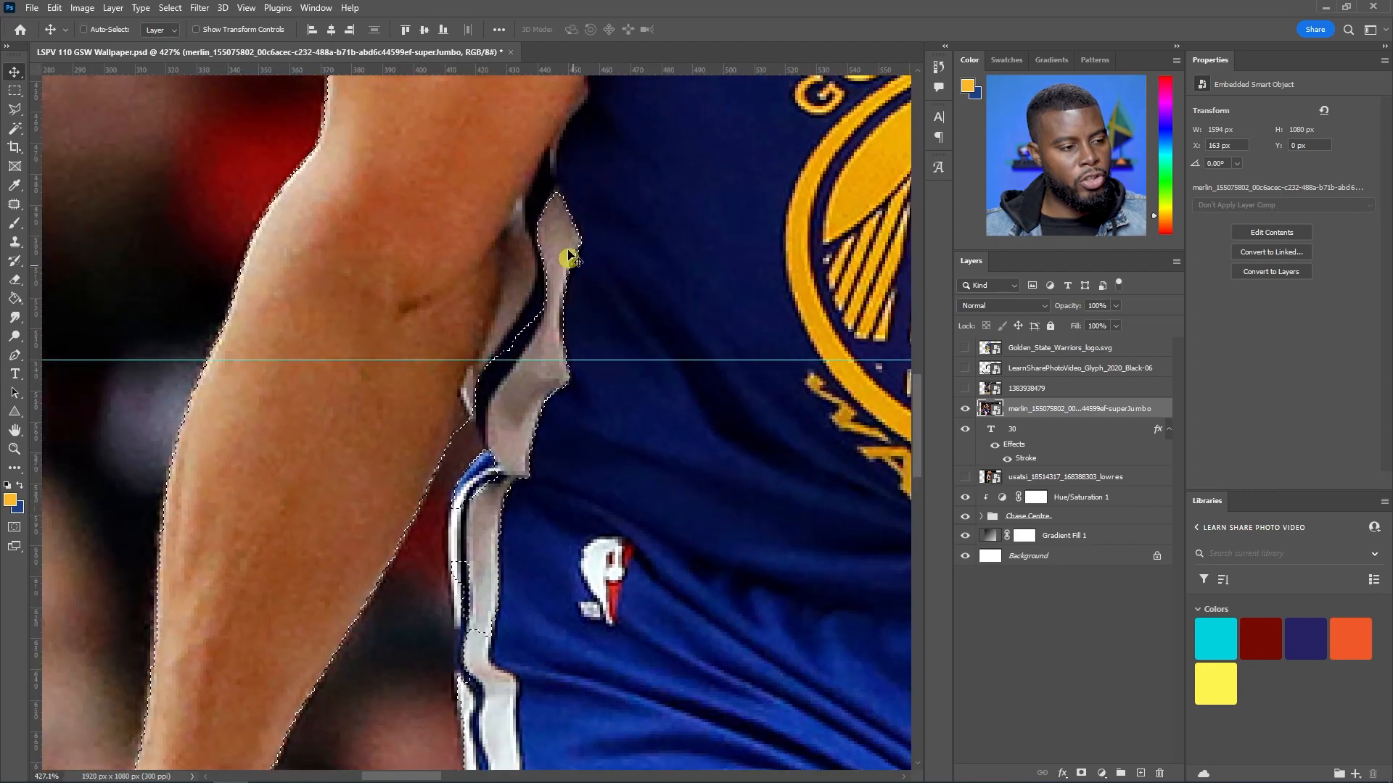
pyautogui.scroll(-2, 438, 407)
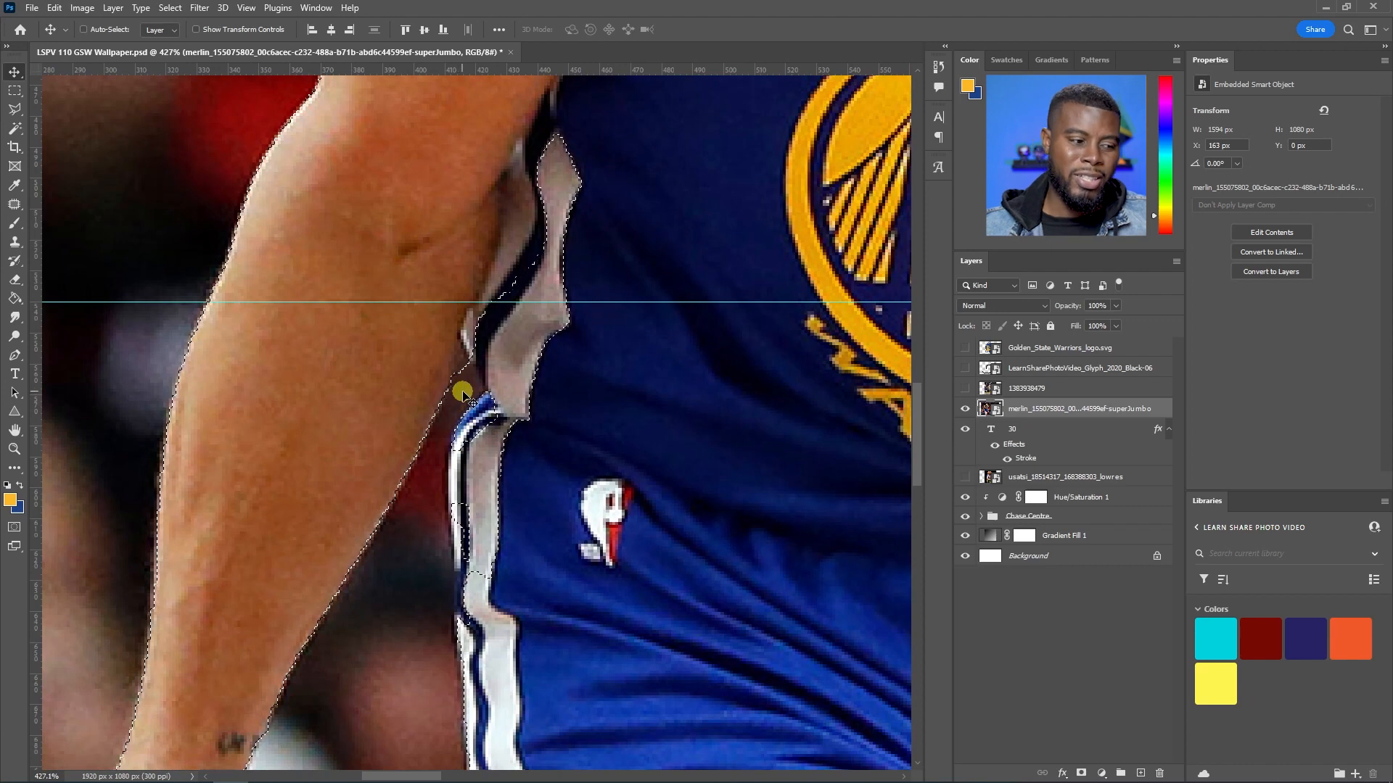
pyautogui.scroll(-3, 462, 392)
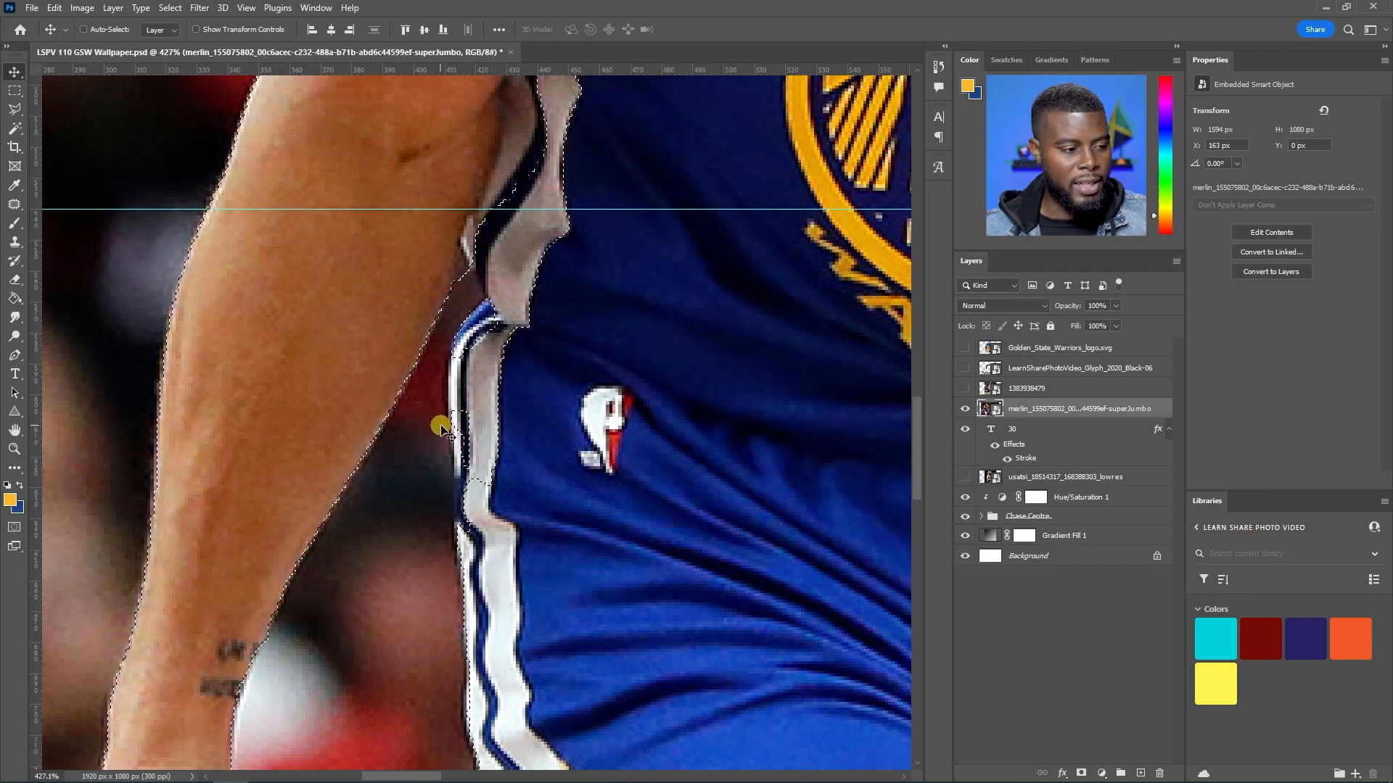
# Try adding a small patch around the shorts' side stripe to the selection with the Polygonal Lasso
pyautogui.press('l')
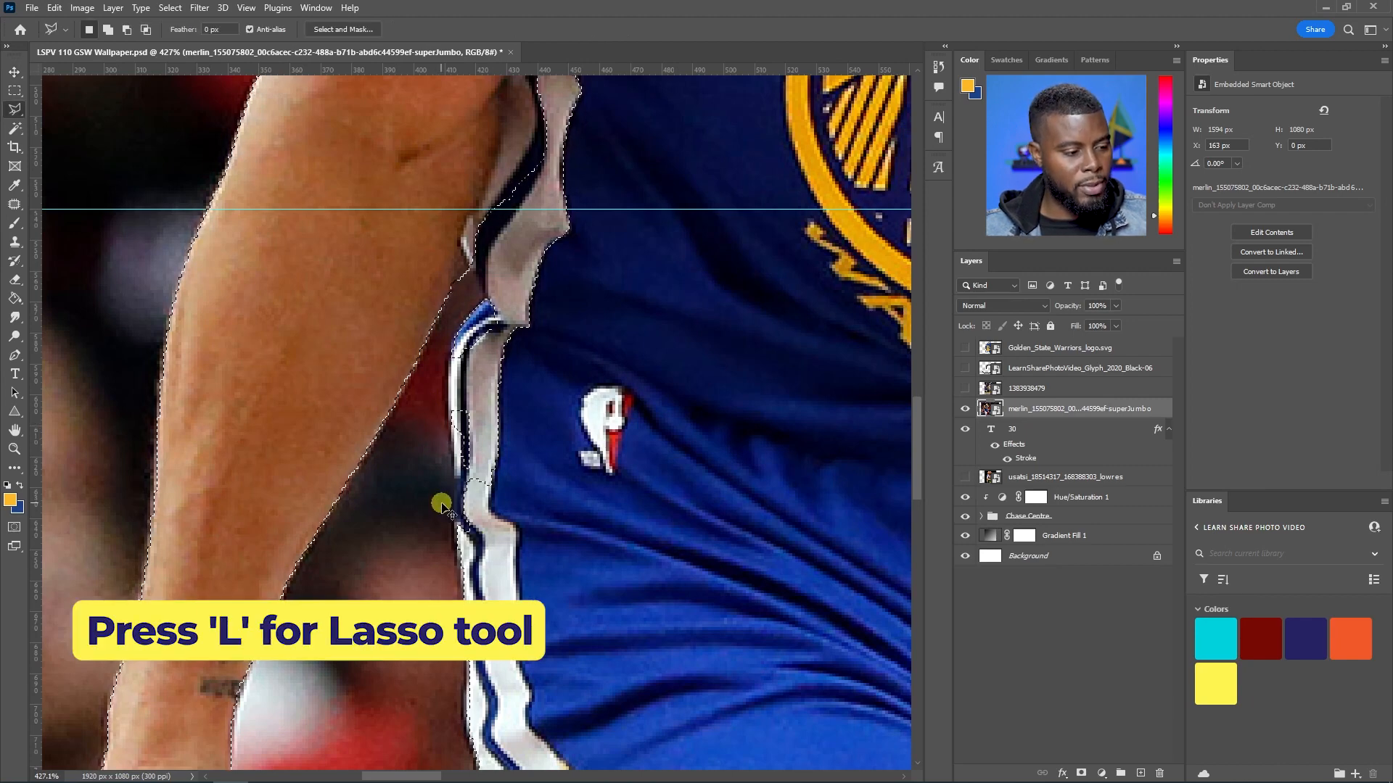
pyautogui.press('alt')
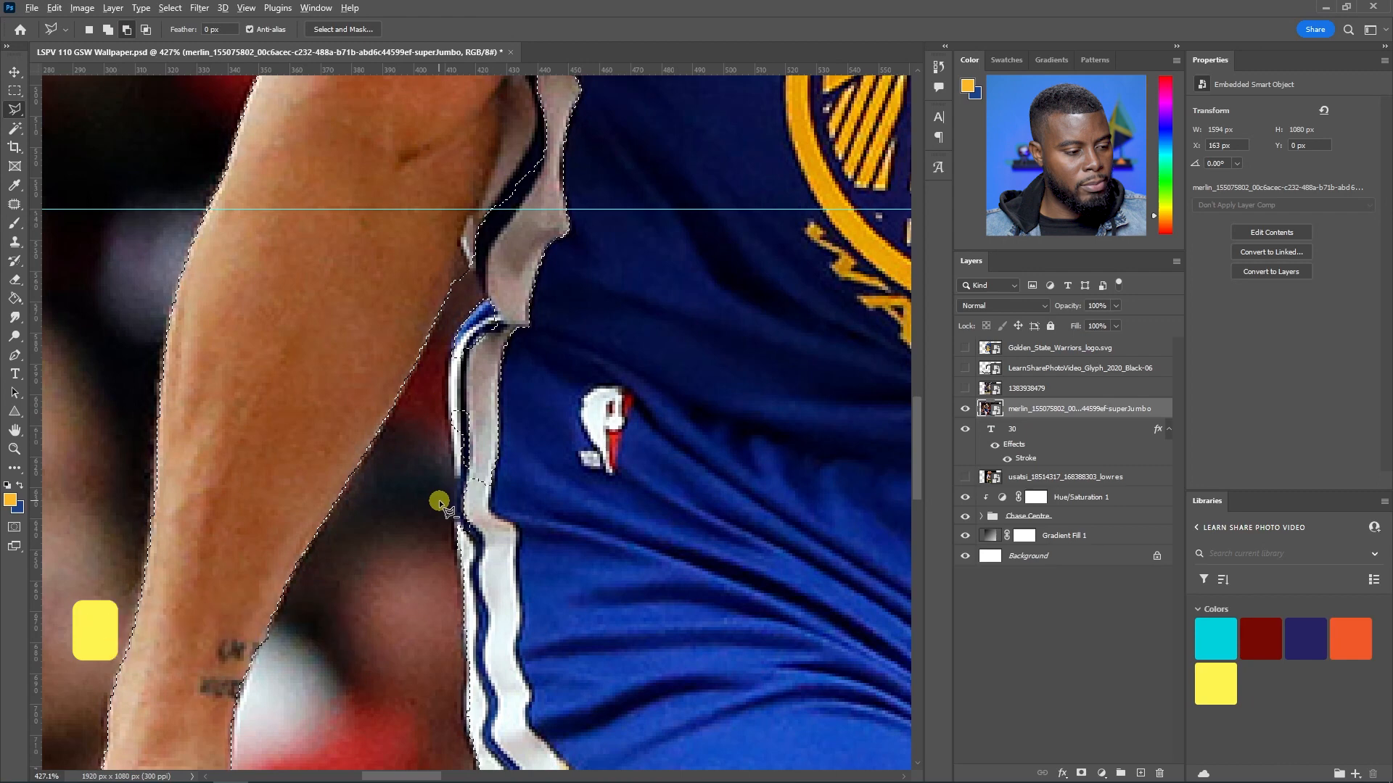
pyautogui.keyDown('shift'); pyautogui.click(505, 552); pyautogui.keyUp('shift')
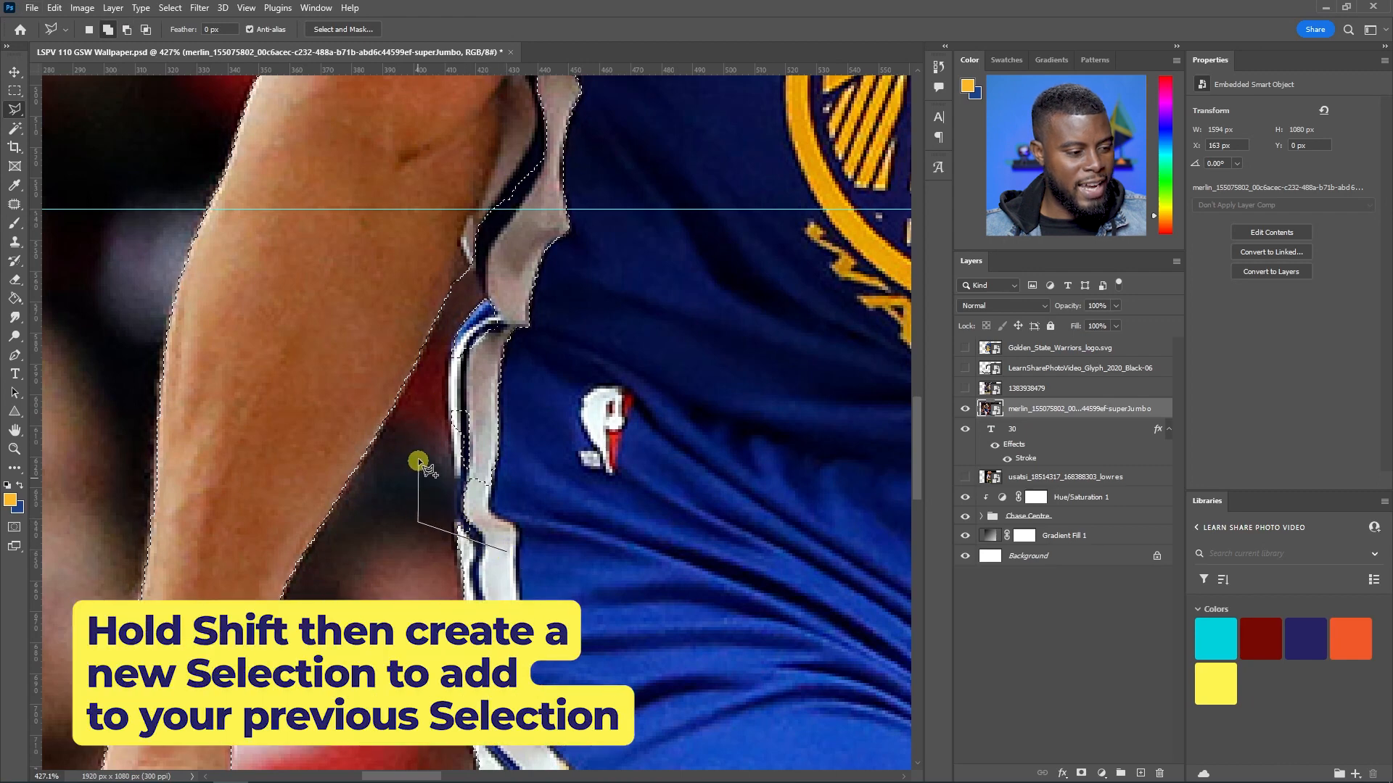
pyautogui.click(508, 553)
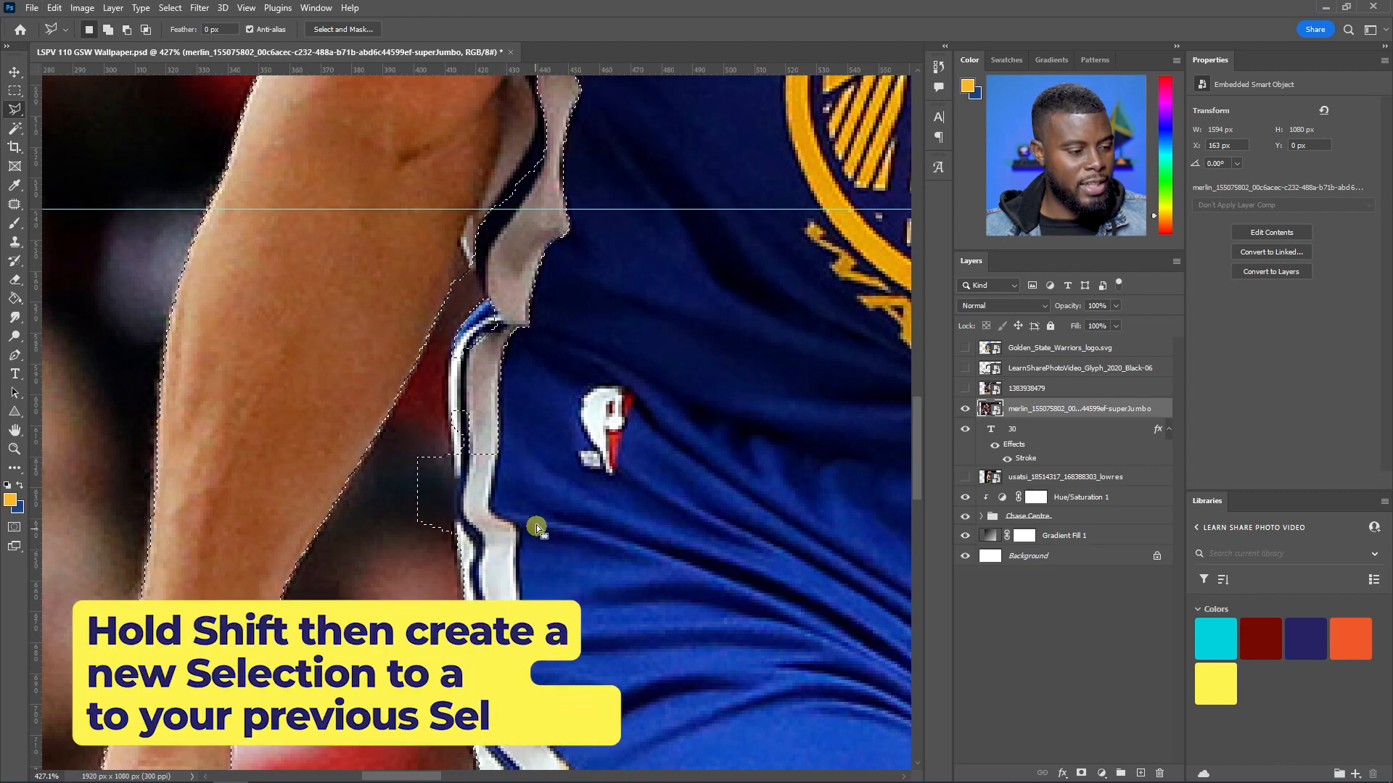
# Add the shorts' white-and-navy side stripe, from the waistband down, to the player selection with the Polygonal Lasso
pyautogui.press('shift')
pyautogui.click(451, 447)
pyautogui.click(458, 527)
pyautogui.click(533, 295)
pyautogui.click(491, 274)
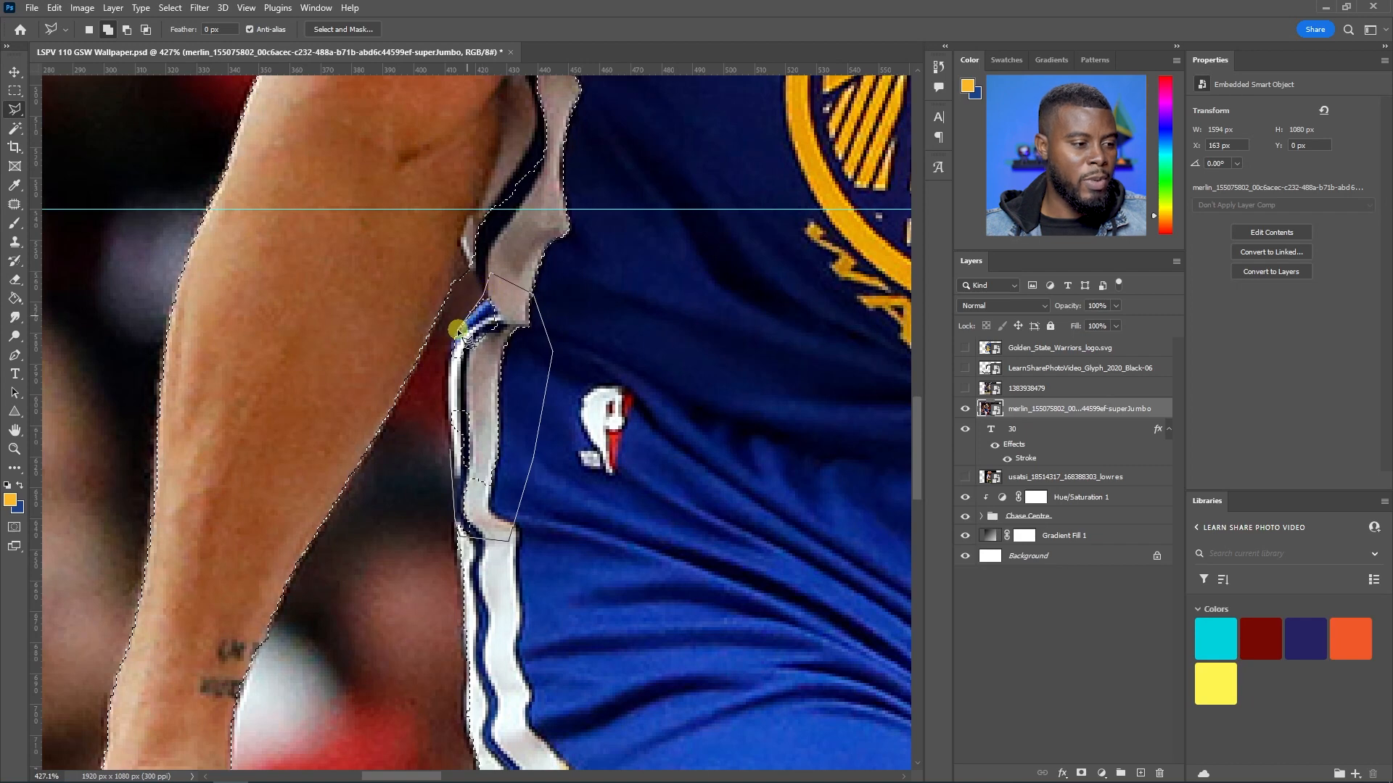
pyautogui.click(448, 447)
# Add the missing light side panel of the jersey, between the arm and the torso, to the player selection
pyautogui.scroll(2, 608, 367)
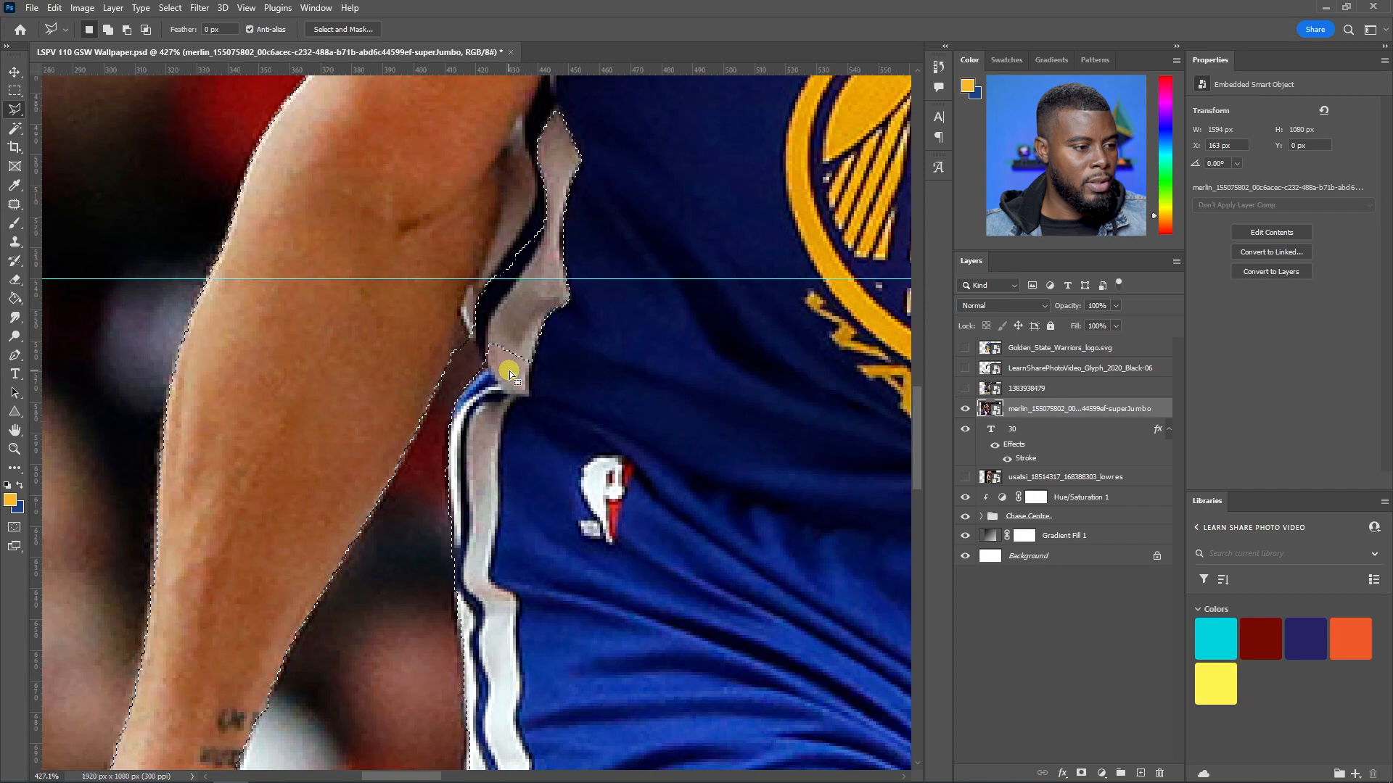
pyautogui.scroll(1, 508, 366)
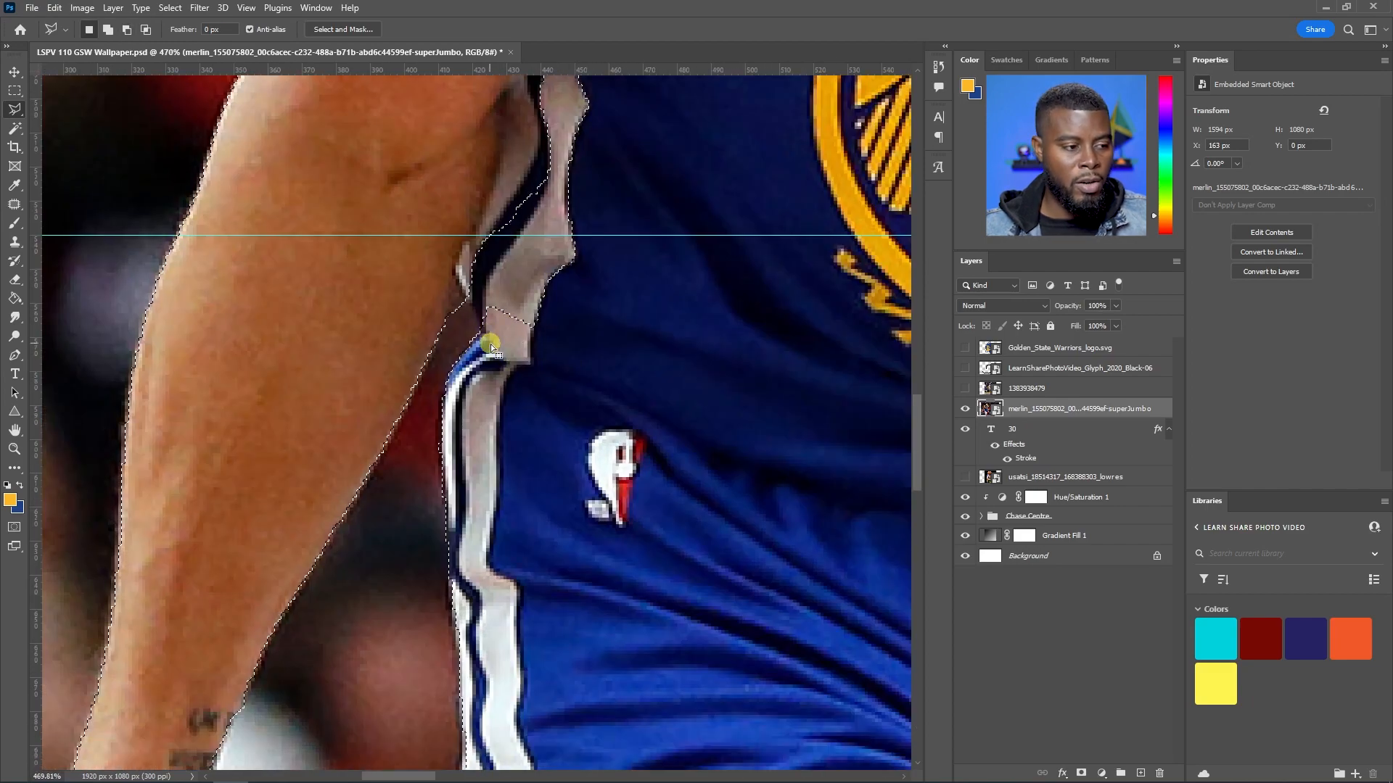
pyautogui.press('shift')
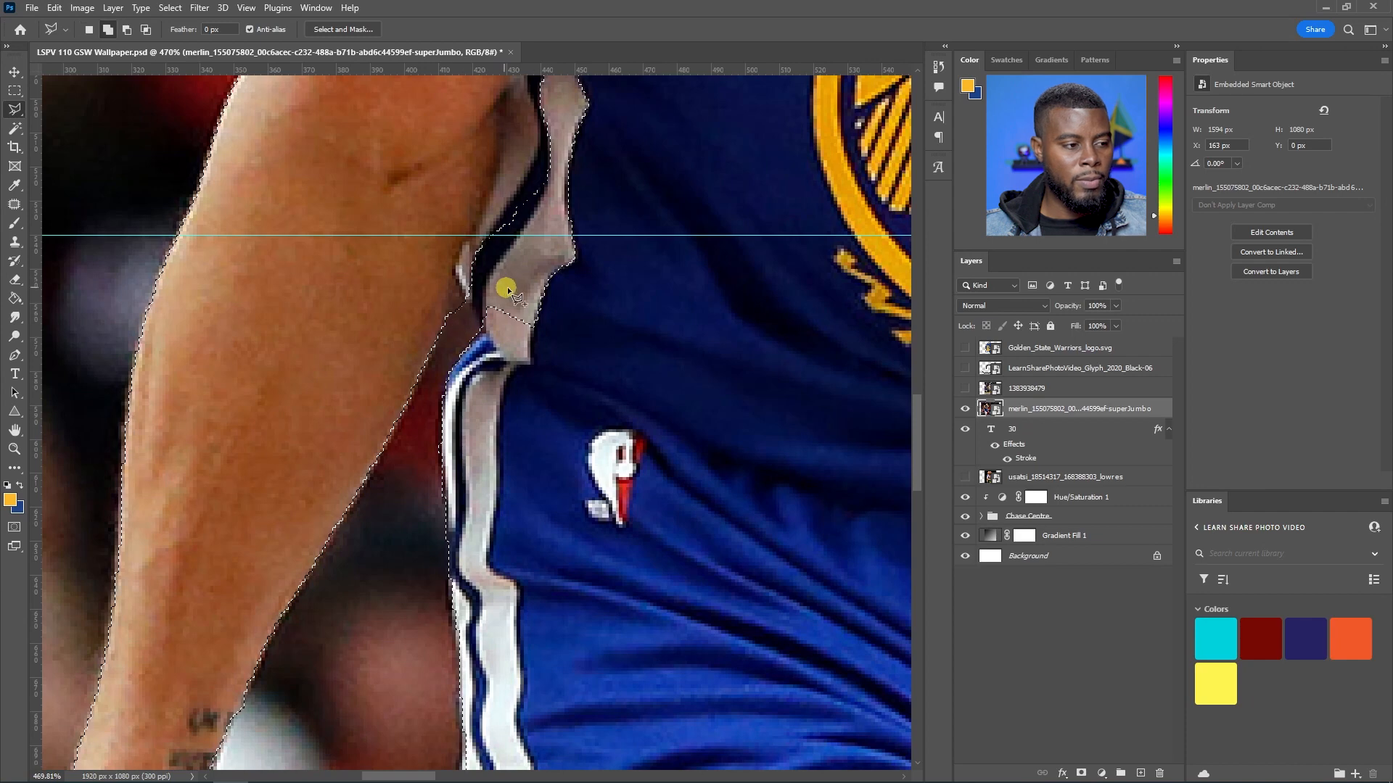
pyautogui.scroll(3, 517, 312)
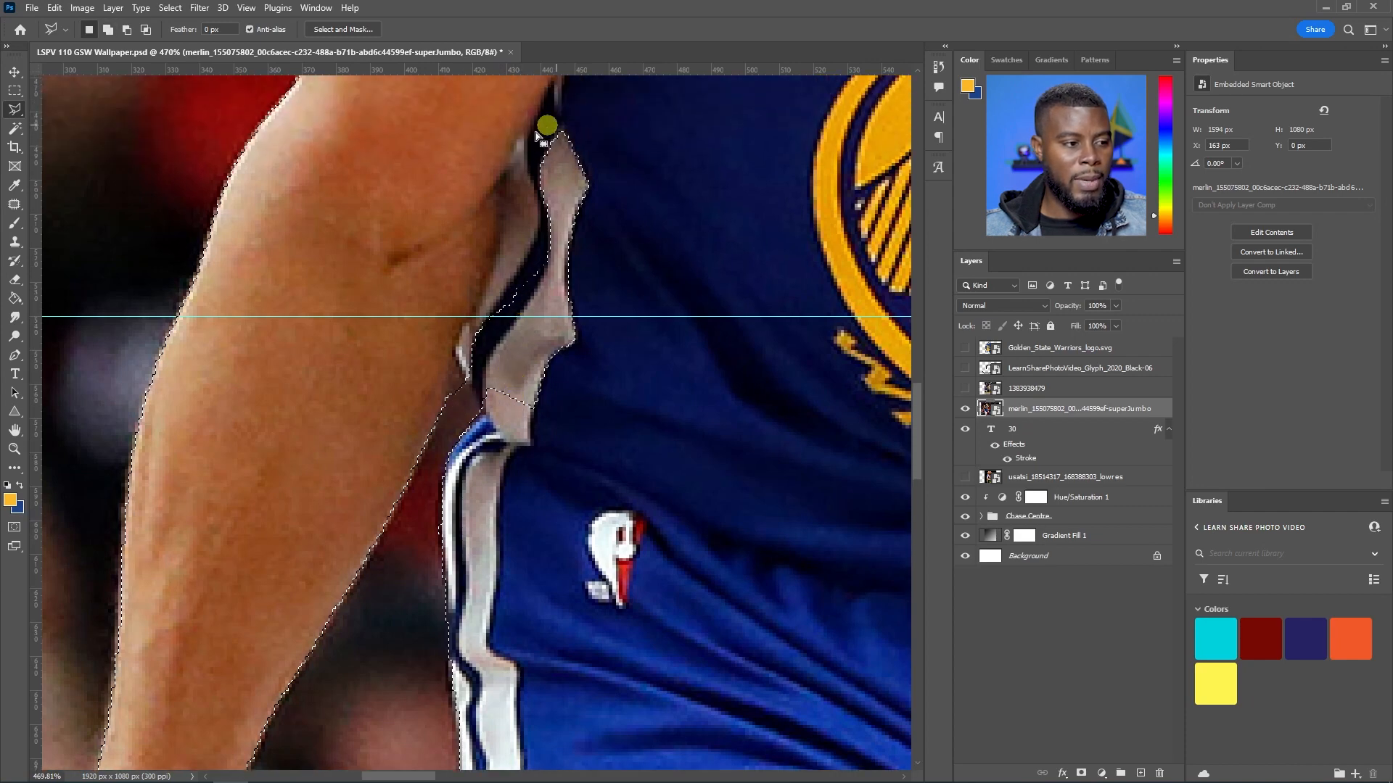
pyautogui.moveTo(470, 435)
pyautogui.mouseDown()
pyautogui.moveTo(485, 399)
pyautogui.moveTo(486, 422)
pyautogui.moveTo(456, 343)
pyautogui.moveTo(460, 301)
pyautogui.mouseUp()
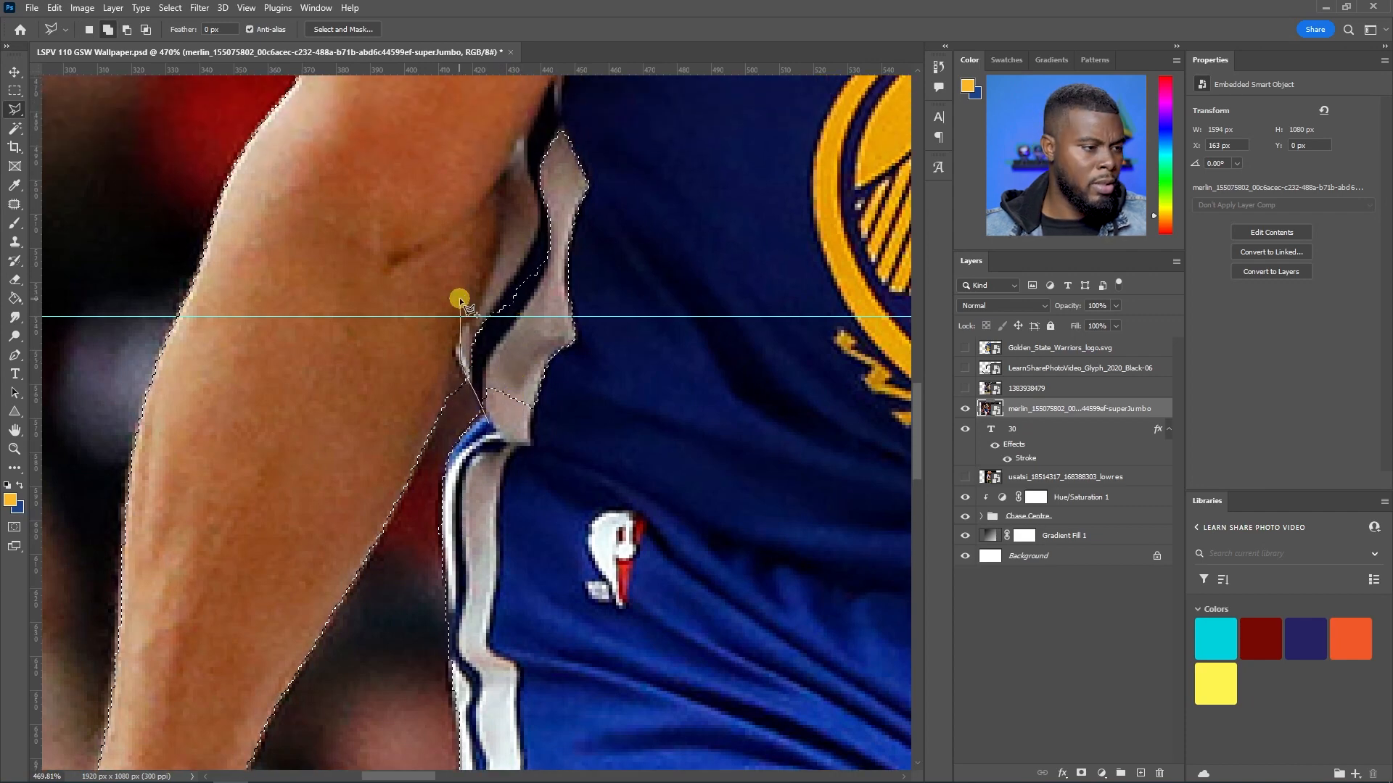
pyautogui.moveTo(551, 110)
pyautogui.mouseDown()
pyautogui.moveTo(665, 289)
pyautogui.moveTo(583, 448)
pyautogui.moveTo(496, 436)
pyautogui.mouseUp()
pyautogui.click(486, 420)
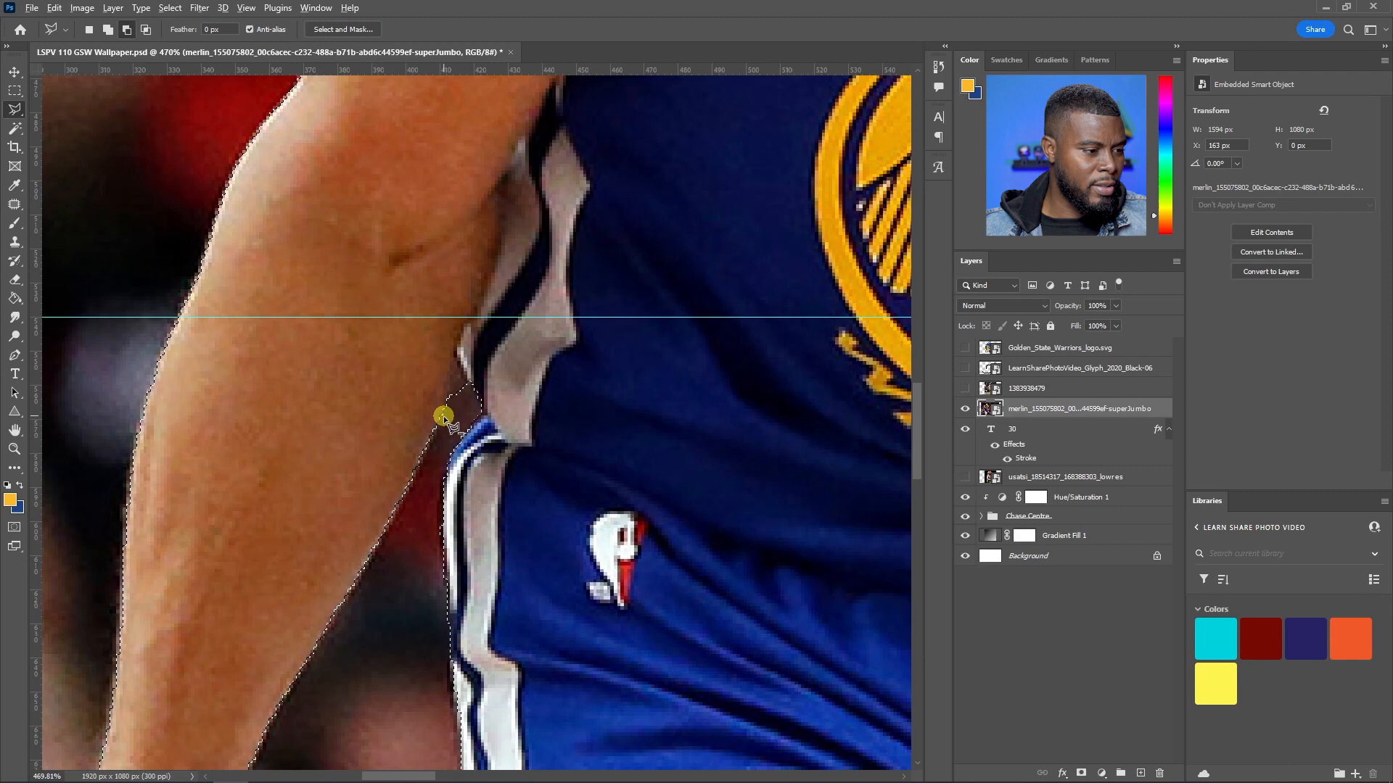
# Subtract the small background gap between the bent arm and the shorts' waistband from the player selection with the Polygonal Lasso
pyautogui.click(452, 351)
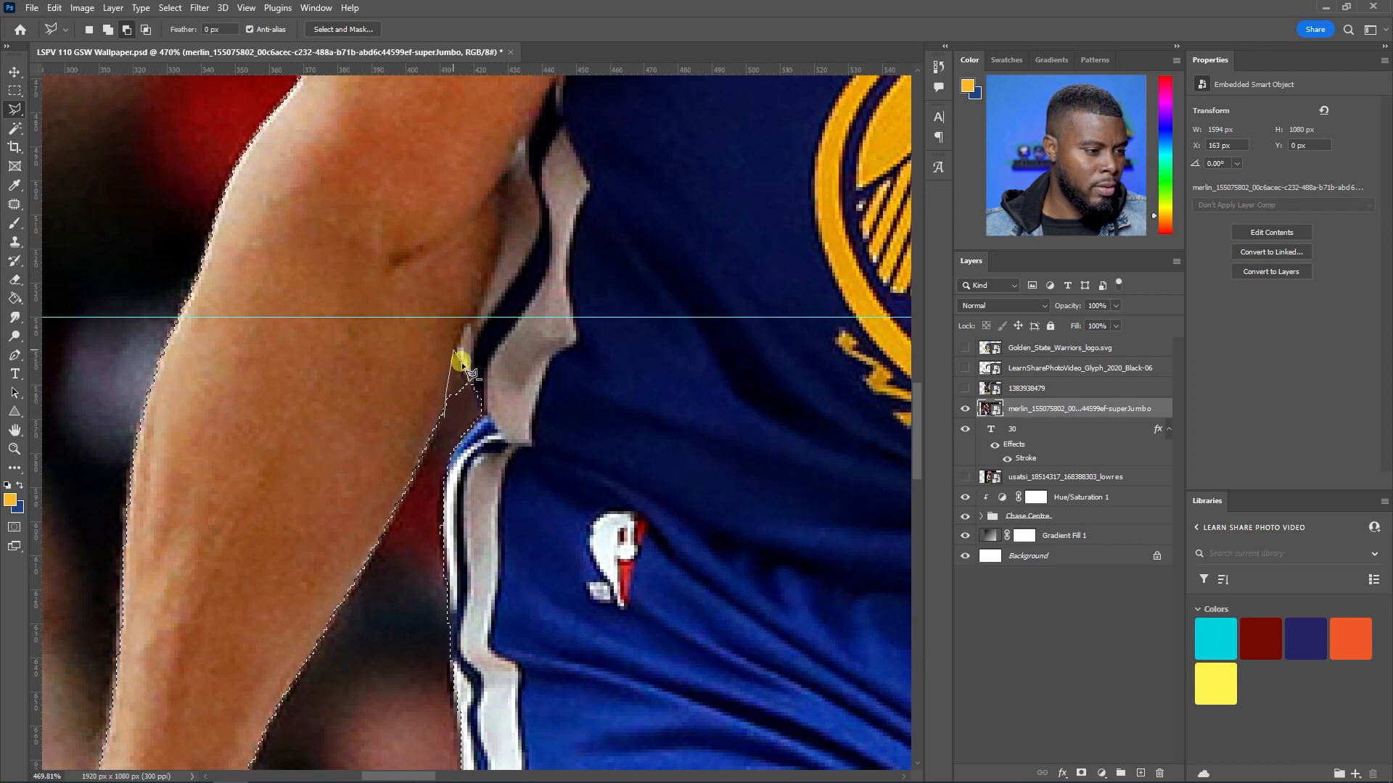
pyautogui.click(445, 416)
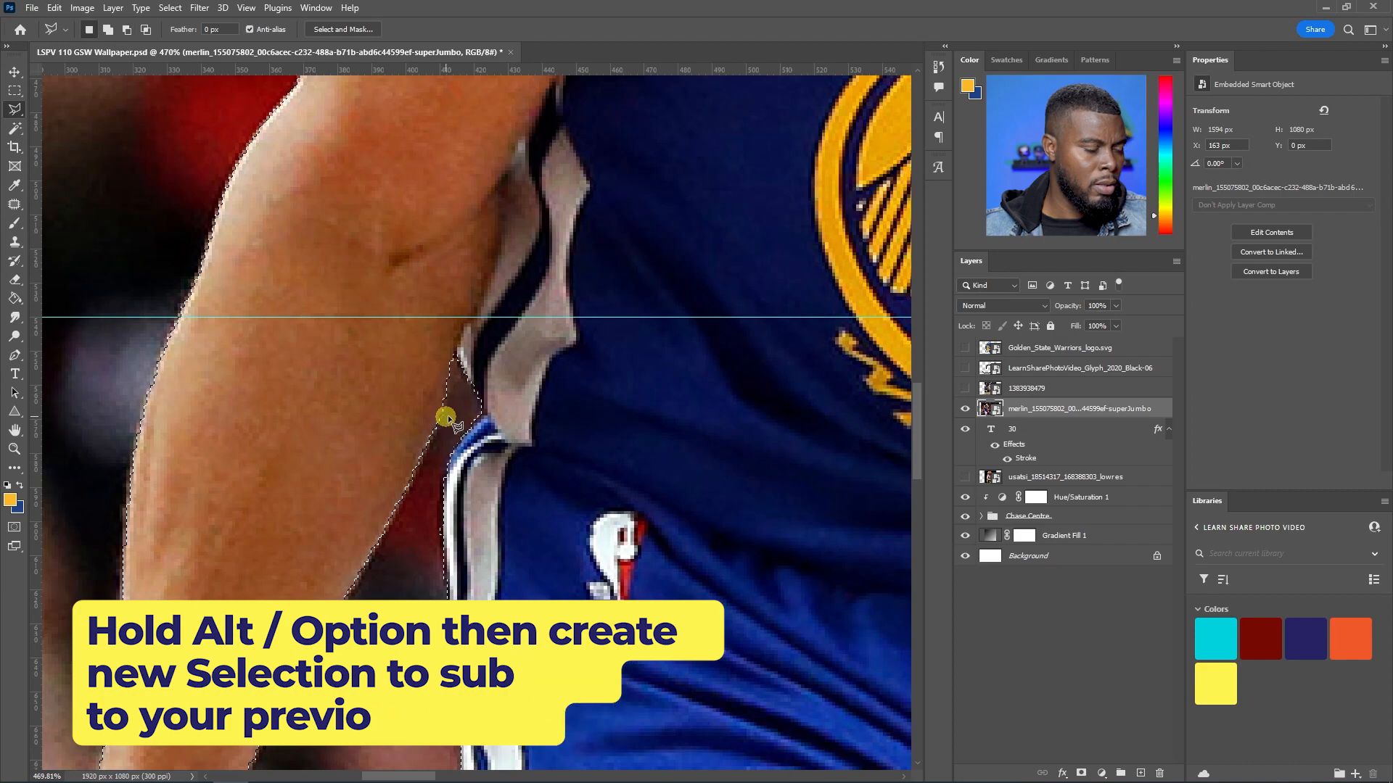
pyautogui.scroll(-8, 447, 415)
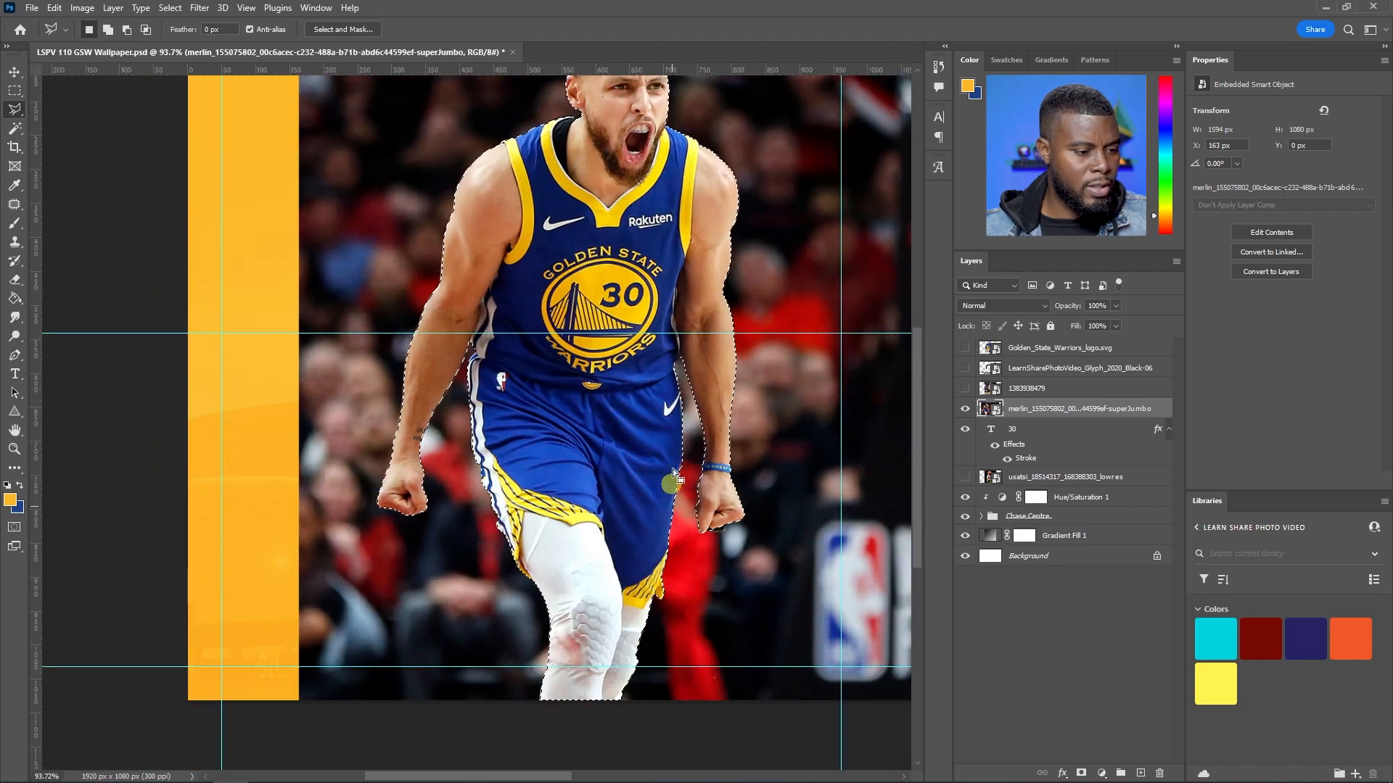
# Add the small dark patch beneath the fist of the wristband arm to the player selection with the Polygonal Lasso
pyautogui.scroll(6, 673, 473)
pyautogui.press('alt')
pyautogui.scroll(2, 818, 557)
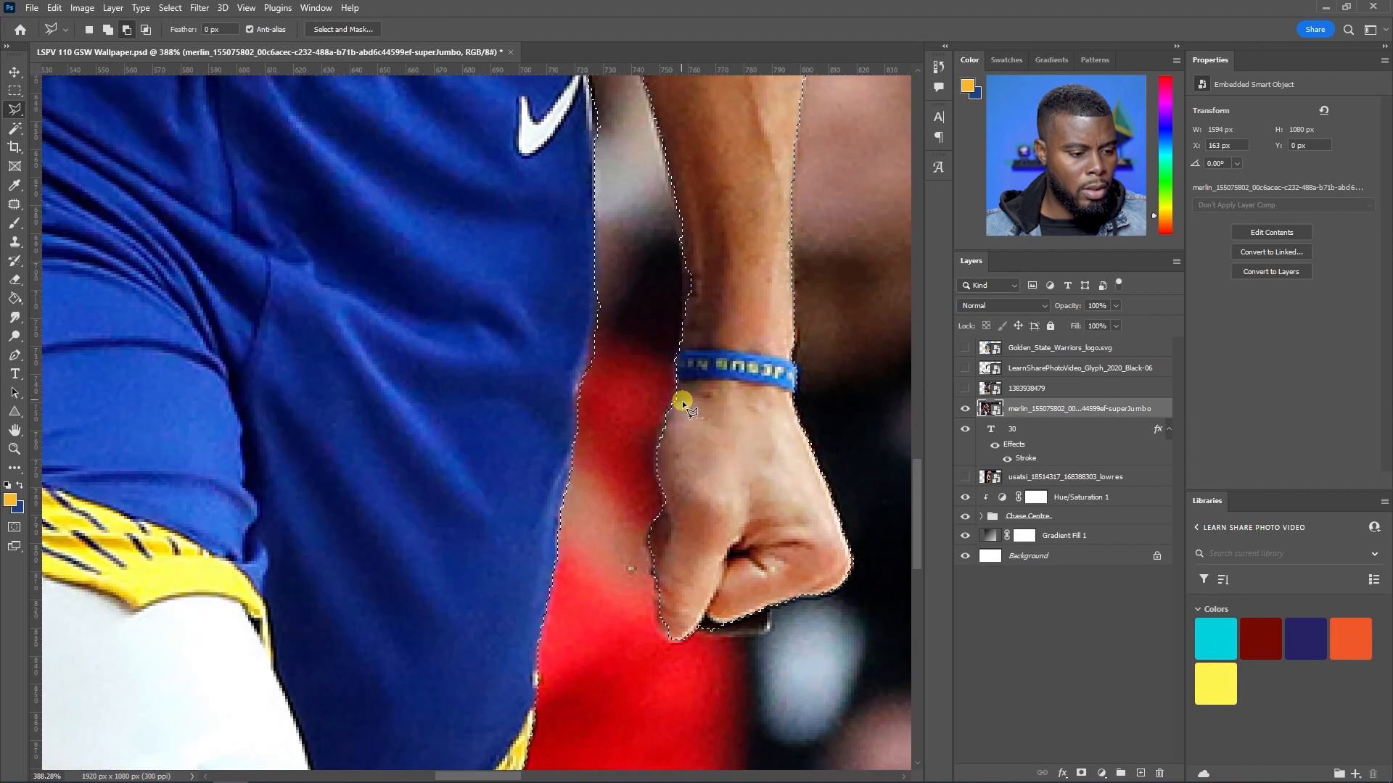
pyautogui.scroll(1, 808, 629)
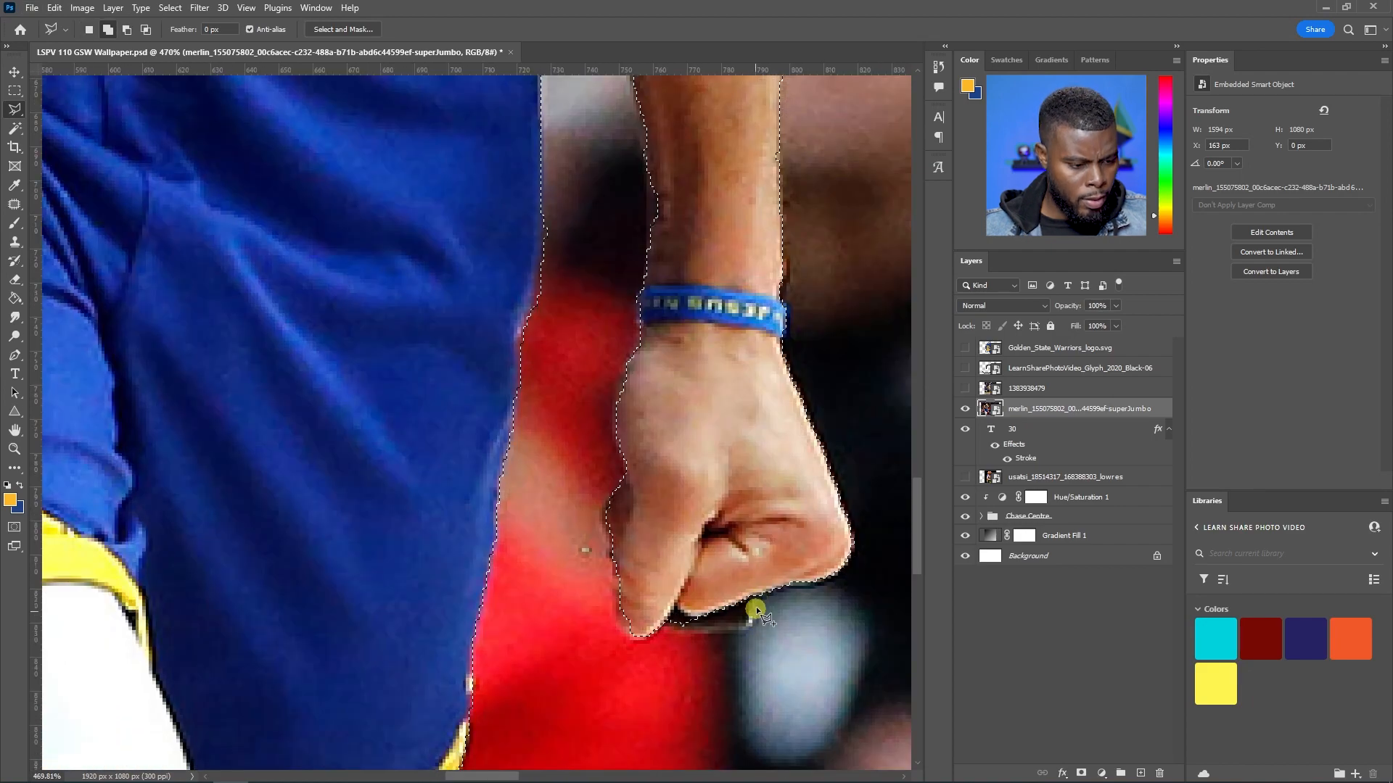
pyautogui.click(755, 585)
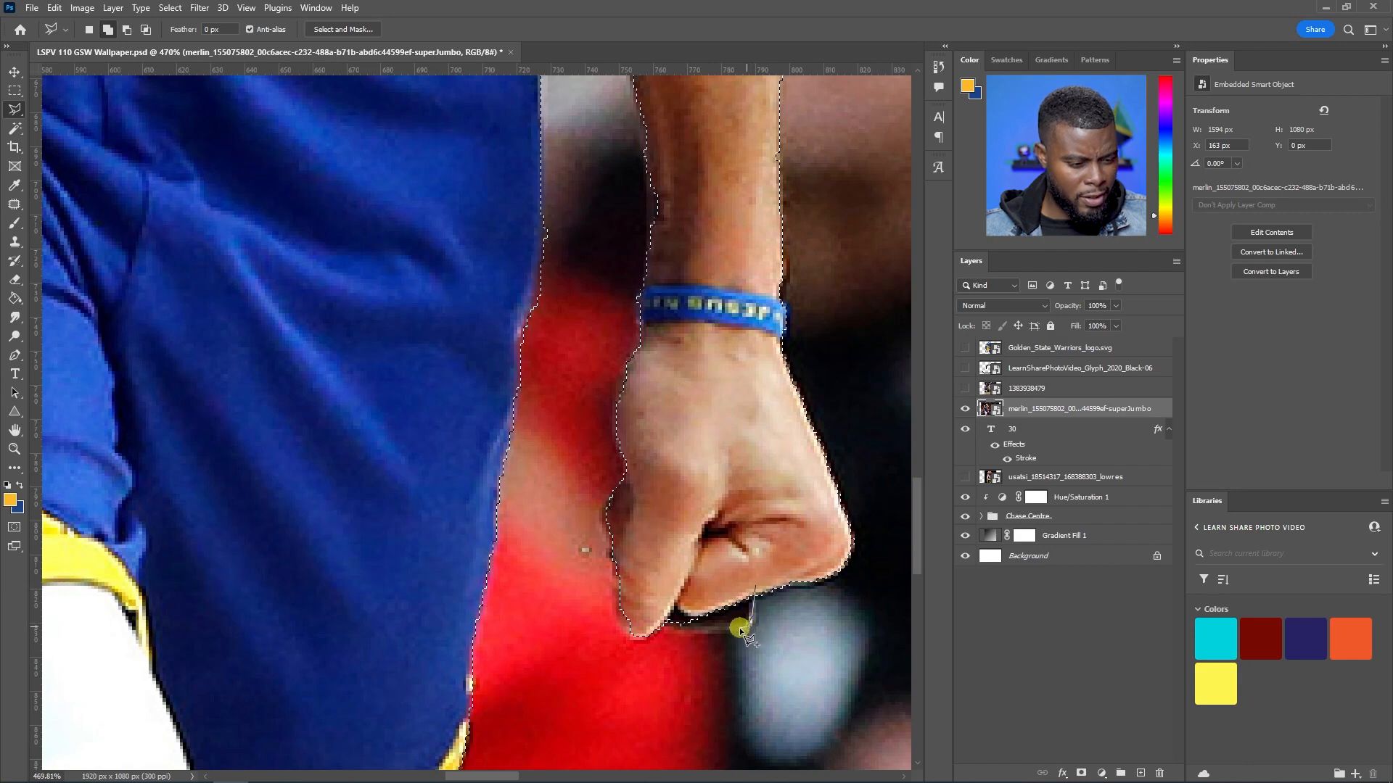
pyautogui.click(679, 629)
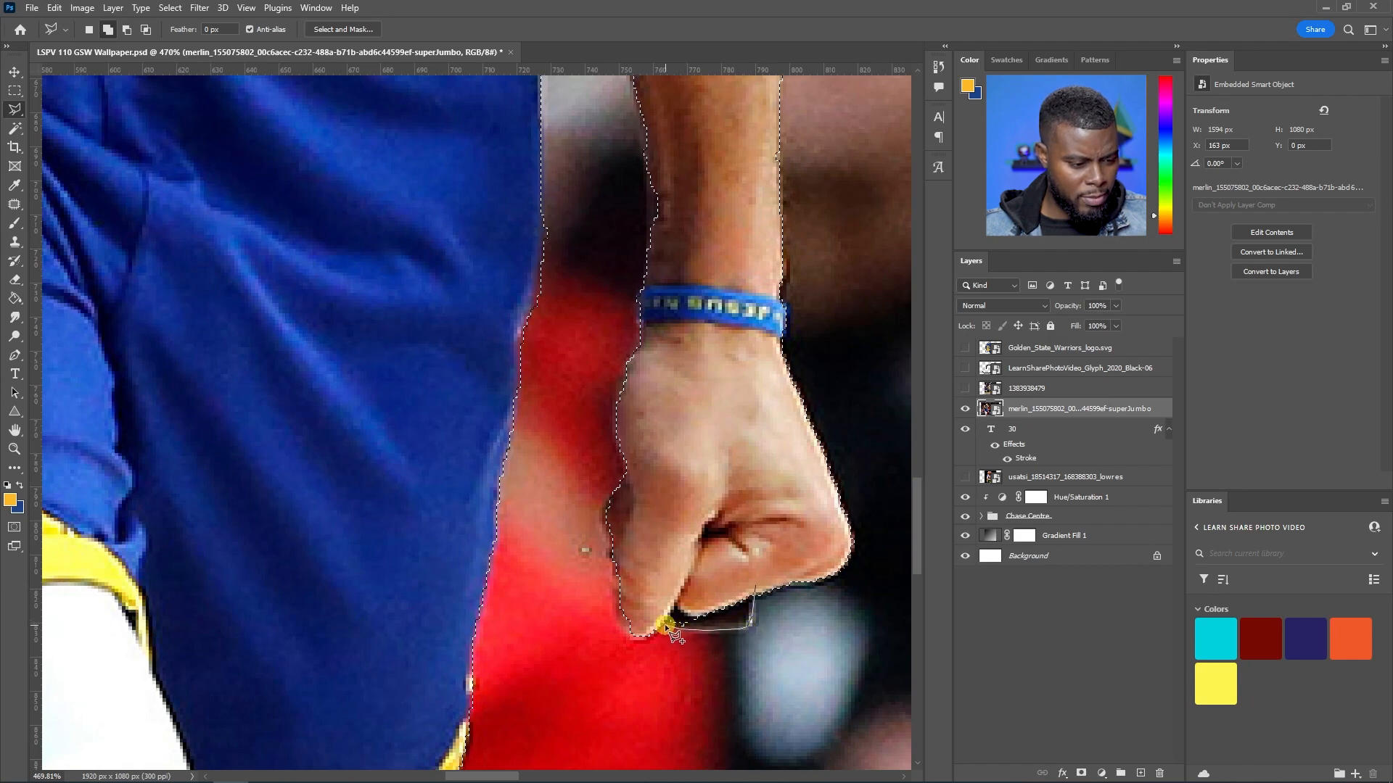
pyautogui.click(752, 584)
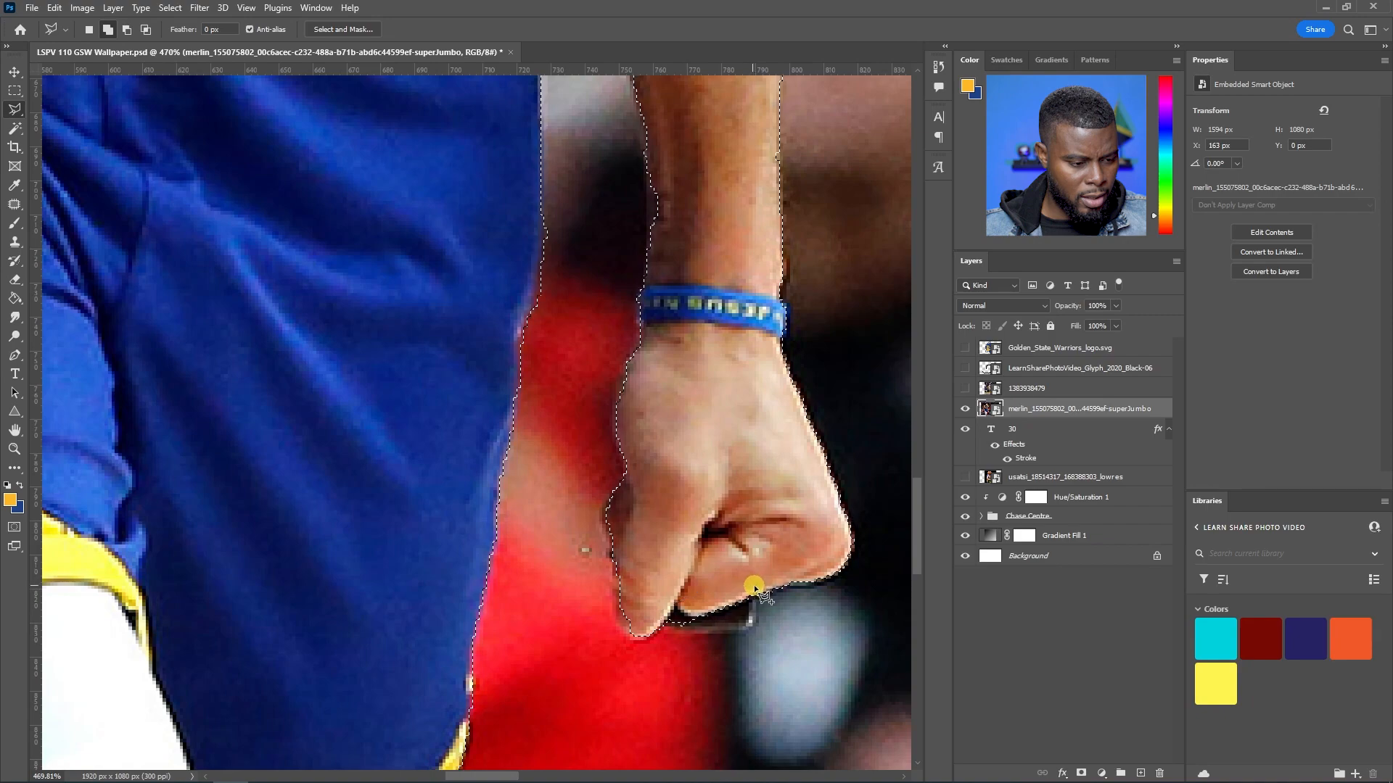
# Add the missing sliver along the inner forearm just above the blue wristband to the player selection
pyautogui.scroll(-2, 674, 508)
pyautogui.scroll(2, 613, 385)
pyautogui.scroll(2, 612, 386)
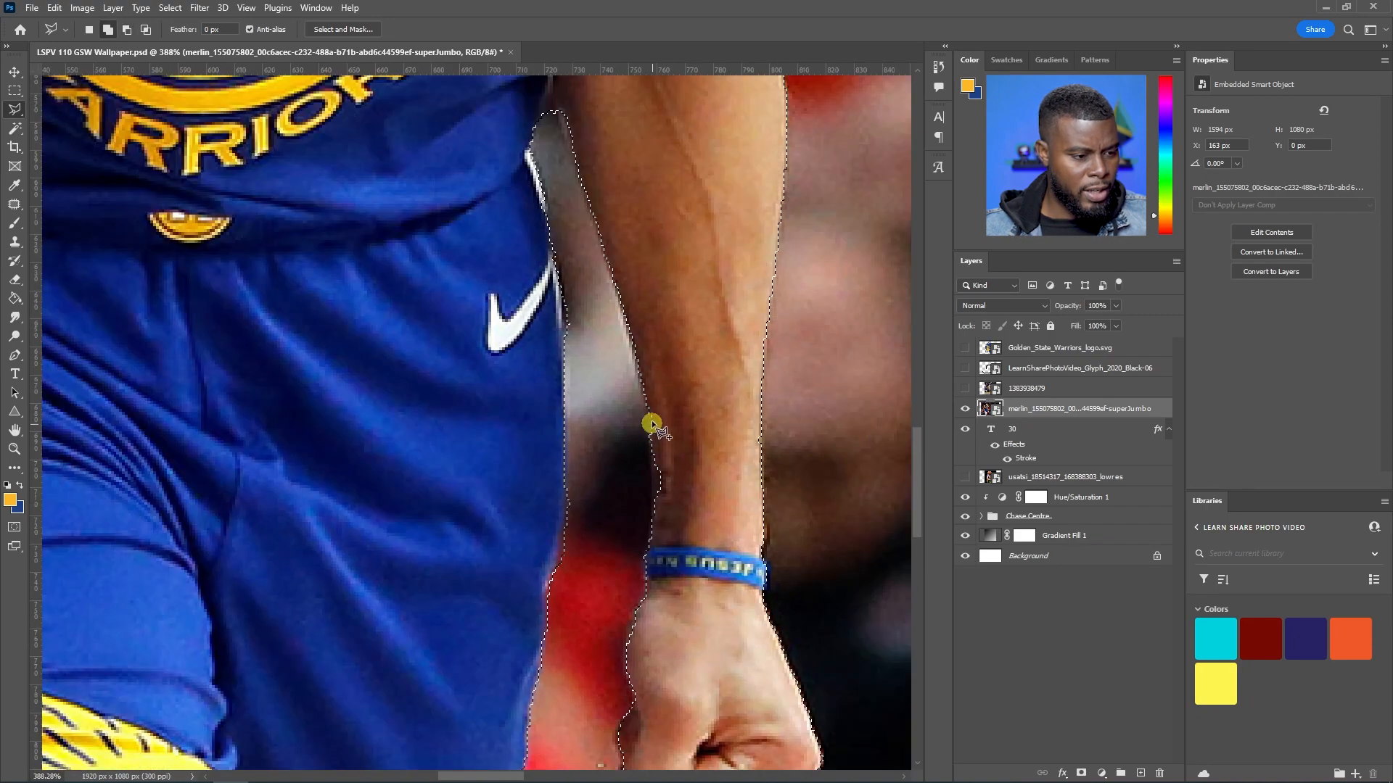
pyautogui.click(643, 402)
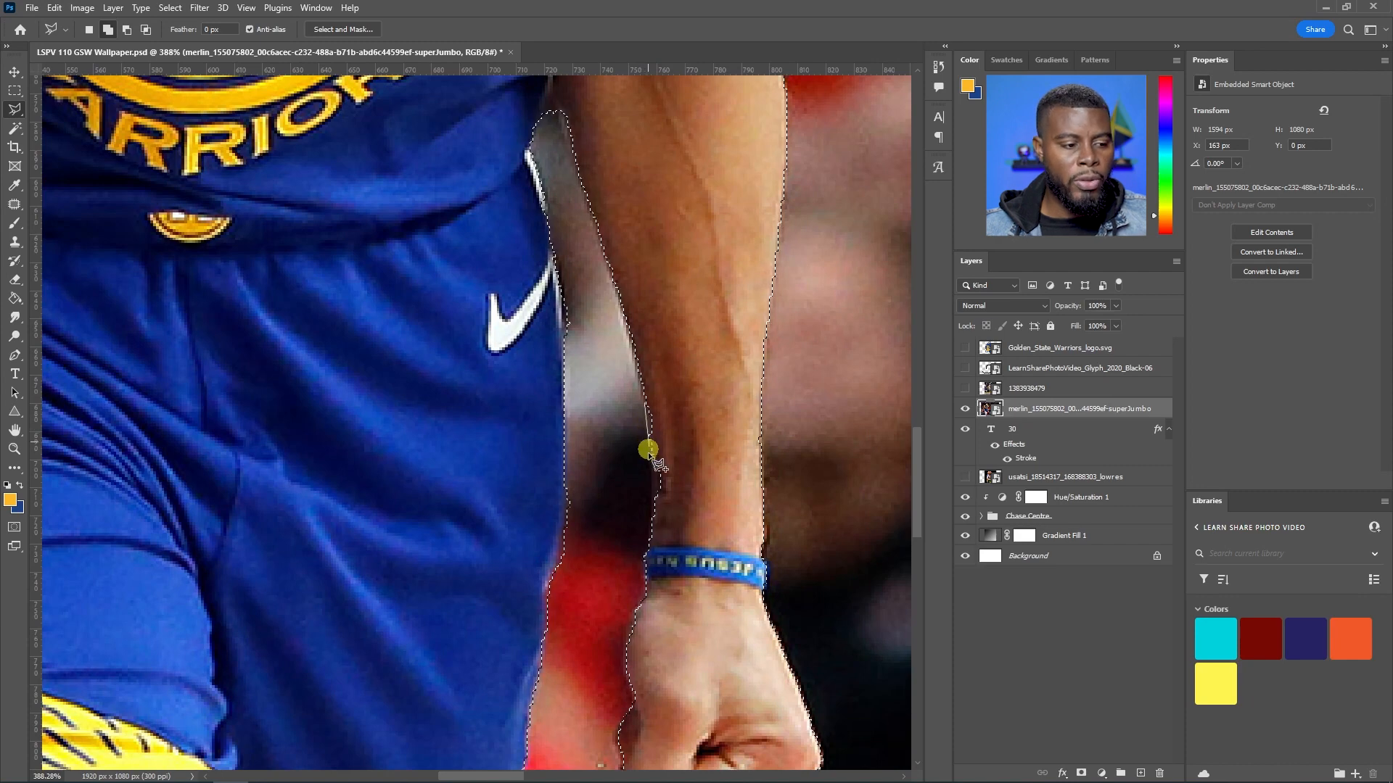
pyautogui.click(652, 482)
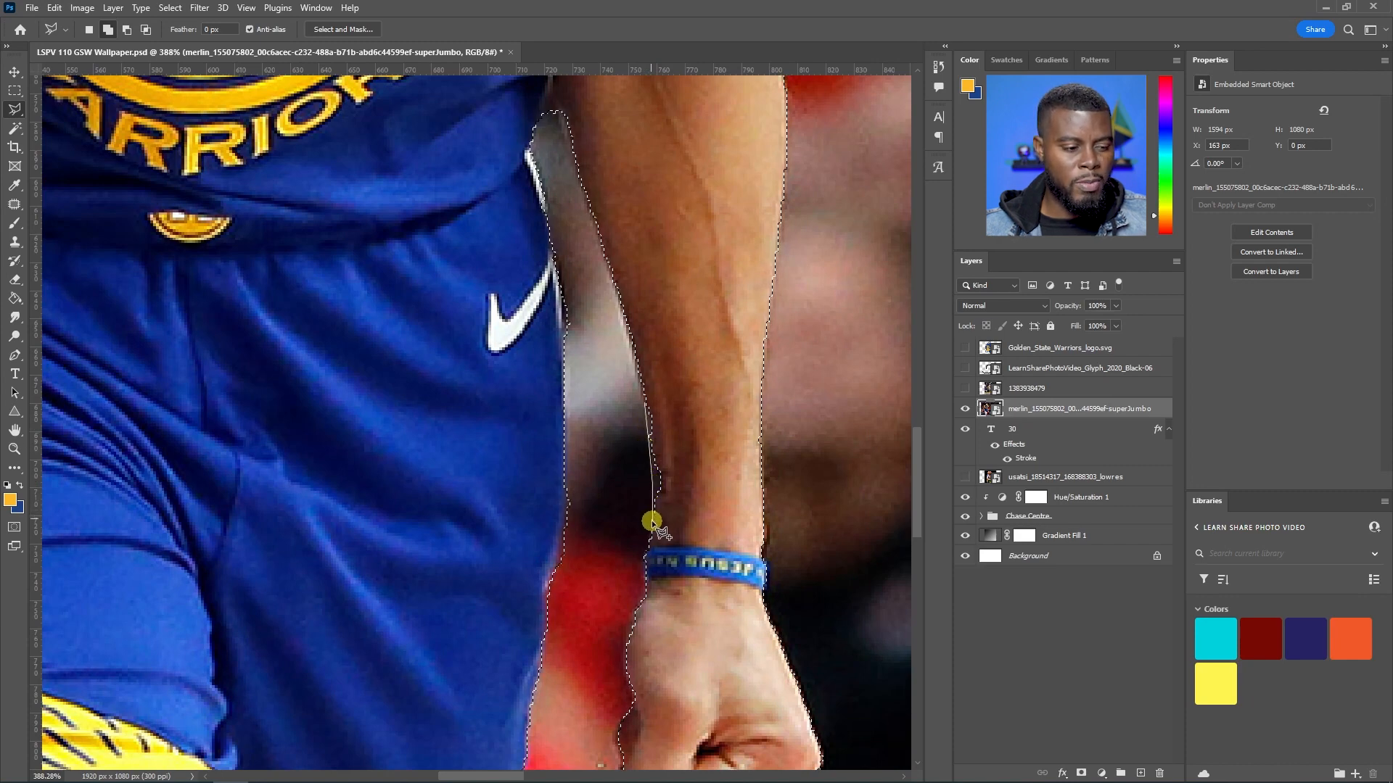
pyautogui.click(643, 400)
# Try reshaping the selection at the upper end of the gap between jersey and wristband arm, and undo it
pyautogui.scroll(2, 529, 321)
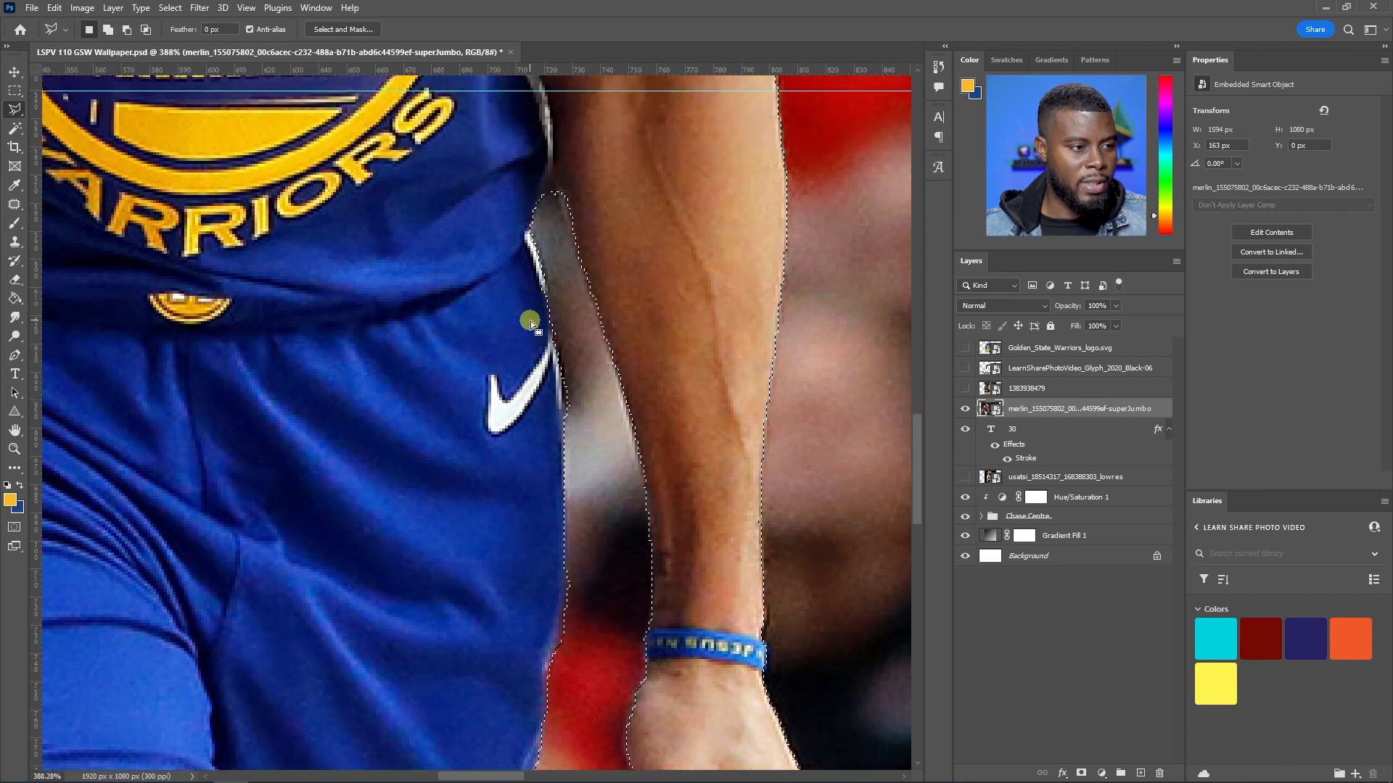
pyautogui.scroll(3, 529, 321)
pyautogui.scroll(2, 538, 407)
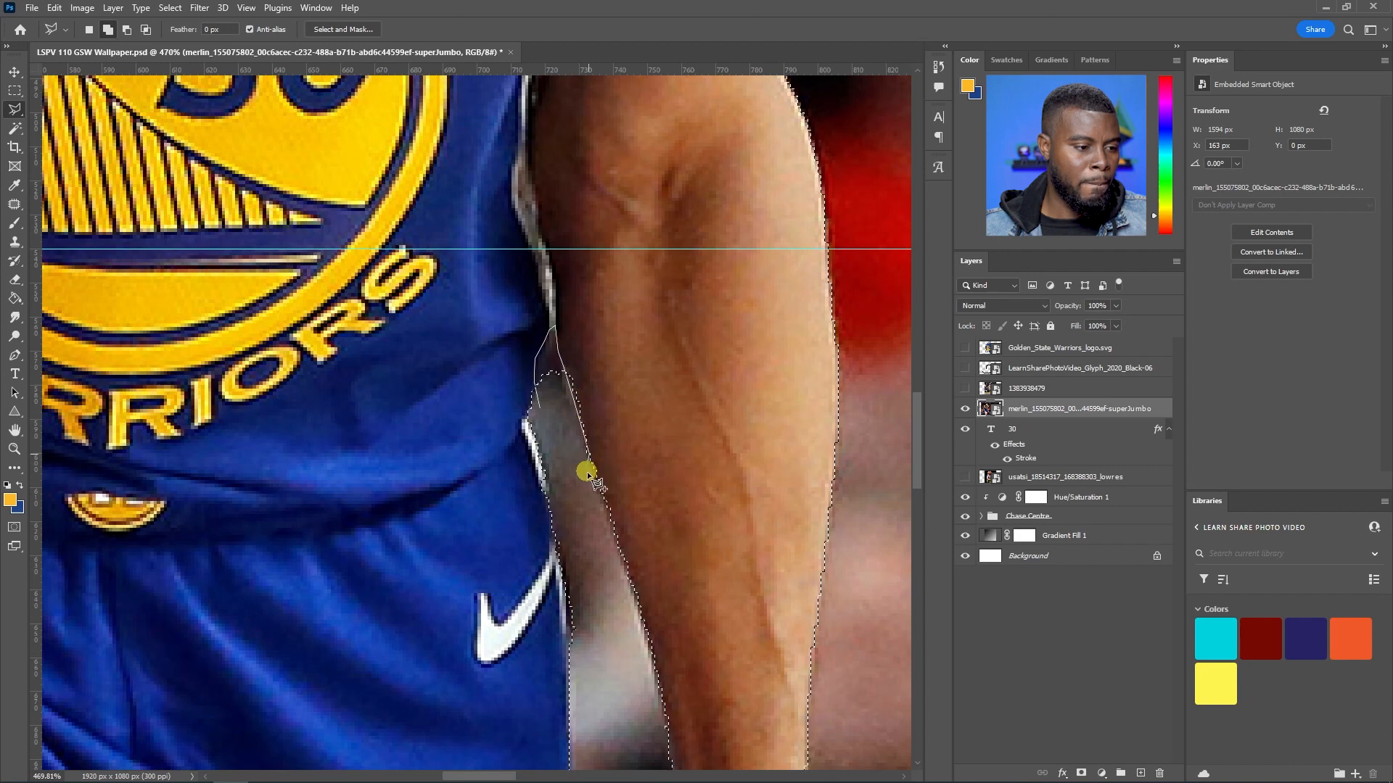
pyautogui.doubleClick(544, 404)
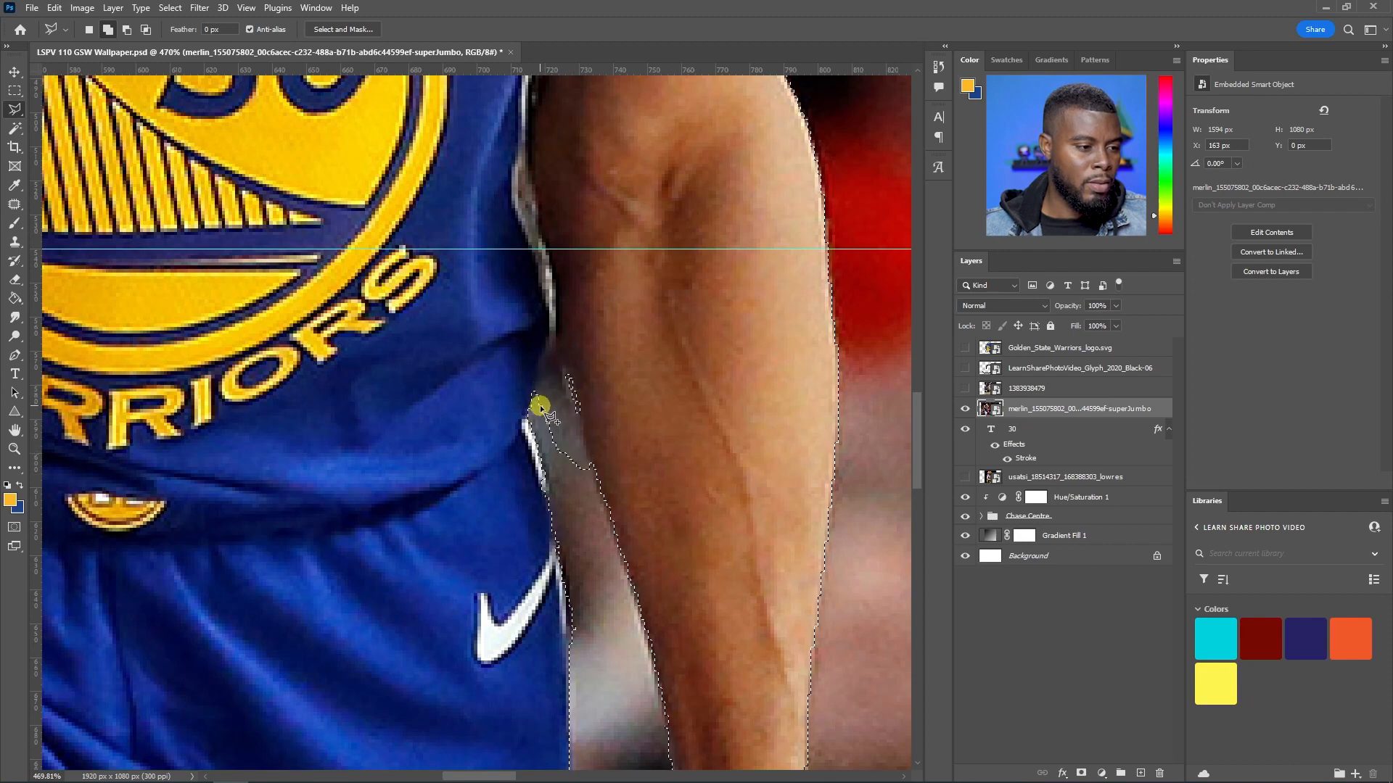
pyautogui.hotkey('ctrl', 'z')
# Subtract the pointed upper end of the gap between the jersey and the wristband arm from the player selection
pyautogui.keyDown('alt'); pyautogui.click(535, 396); pyautogui.keyUp('alt')
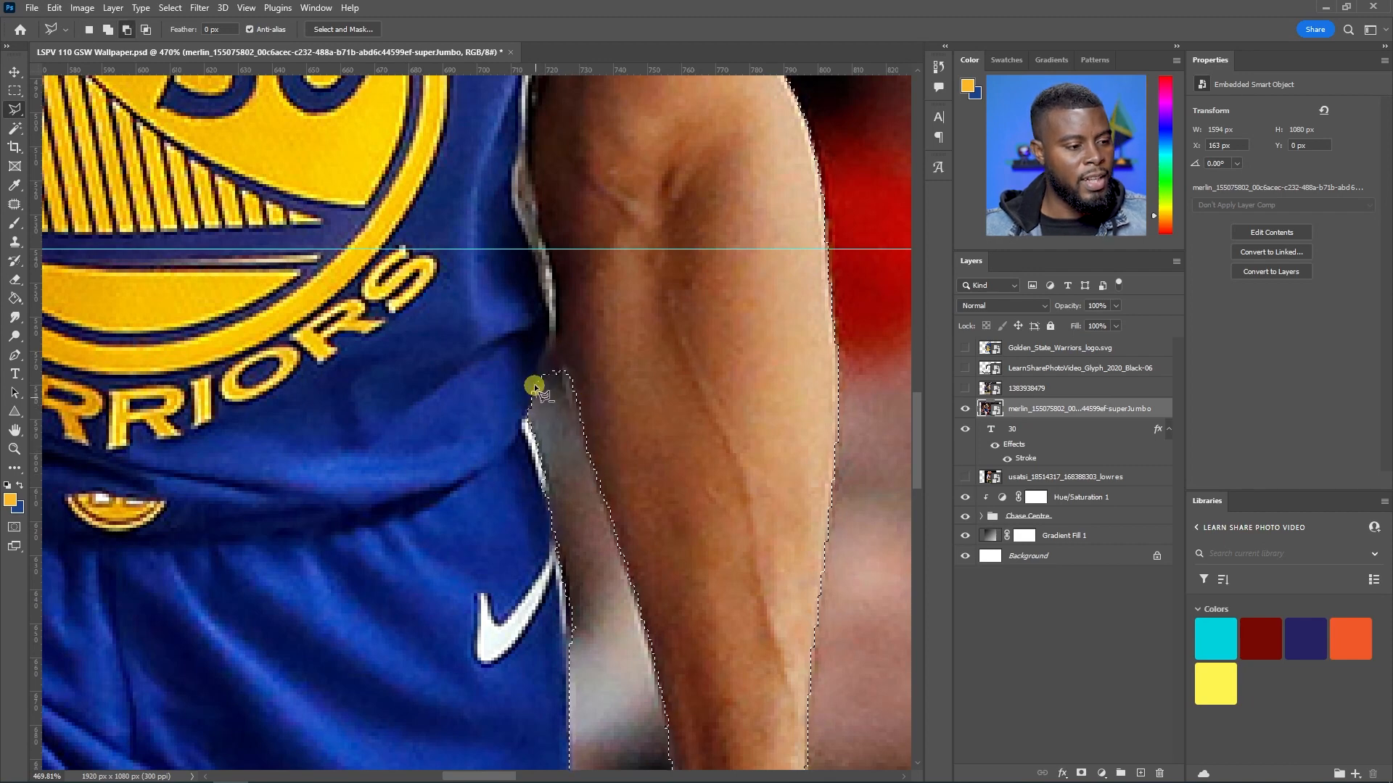
pyautogui.click(535, 380)
pyautogui.click(552, 326)
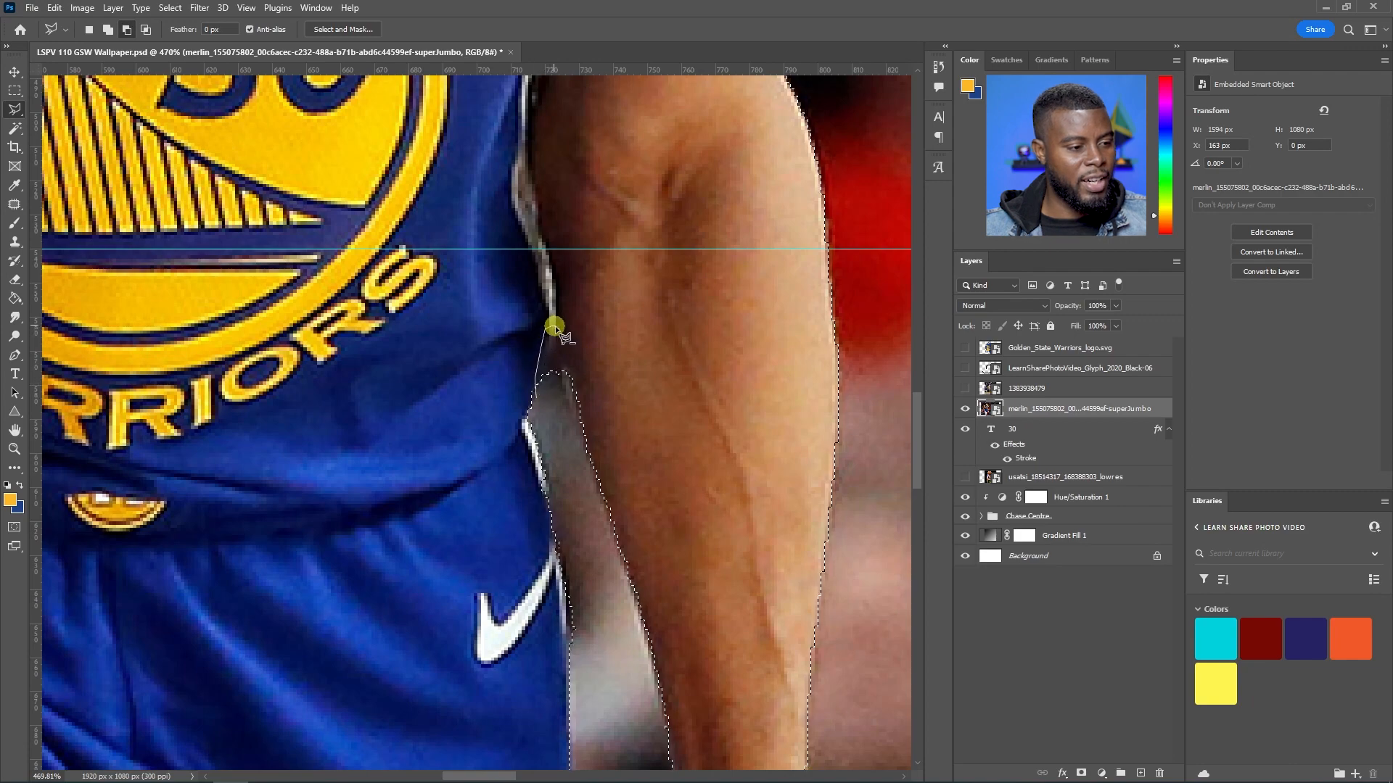
pyautogui.click(569, 388)
pyautogui.click(537, 396)
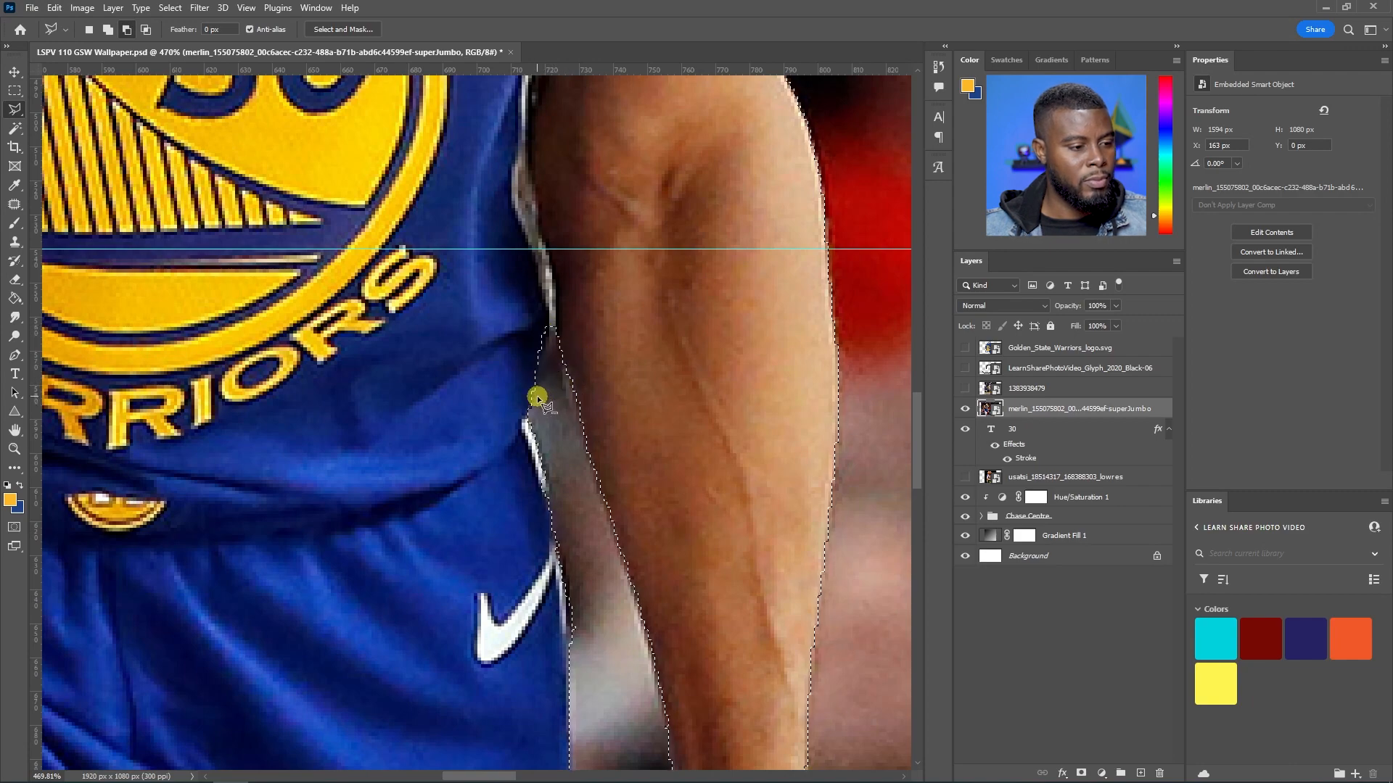
# Examine the selection edge around the player's hair, ears and face, and check the outline of the whole figure
pyautogui.scroll(-9, 537, 396)
pyautogui.scroll(3, 506, 305)
pyautogui.scroll(-2, 417, 247)
pyautogui.scroll(5, 409, 246)
pyautogui.scroll(4, 407, 254)
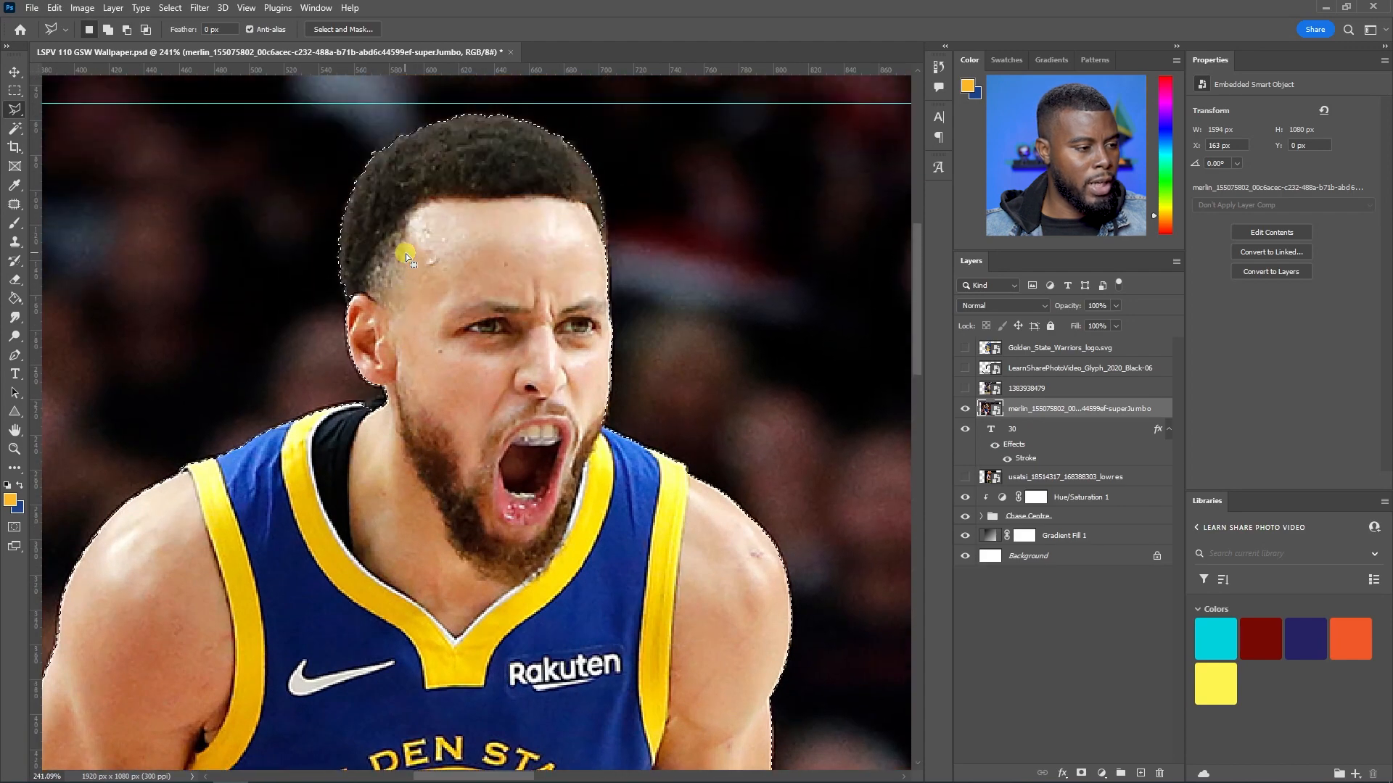
pyautogui.scroll(2, 342, 290)
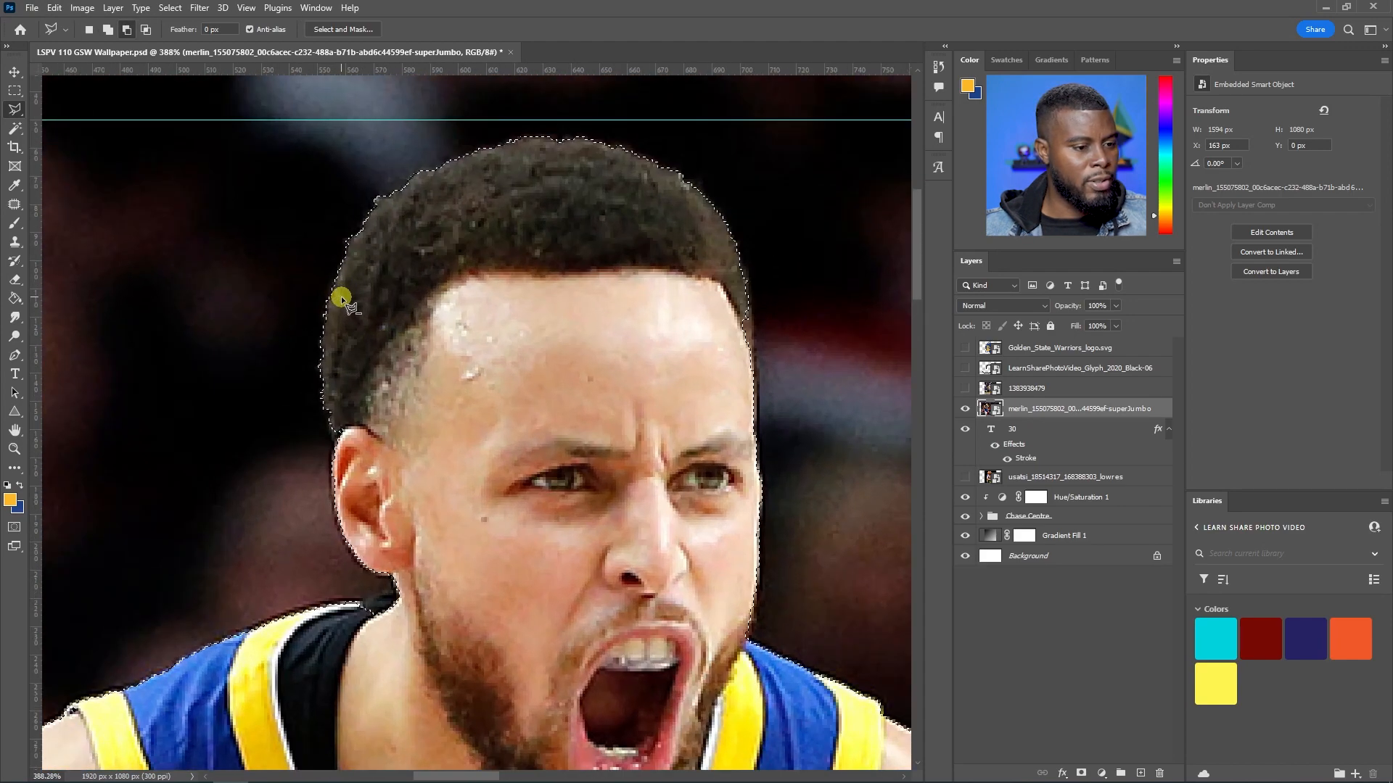
pyautogui.scroll(-2, 344, 298)
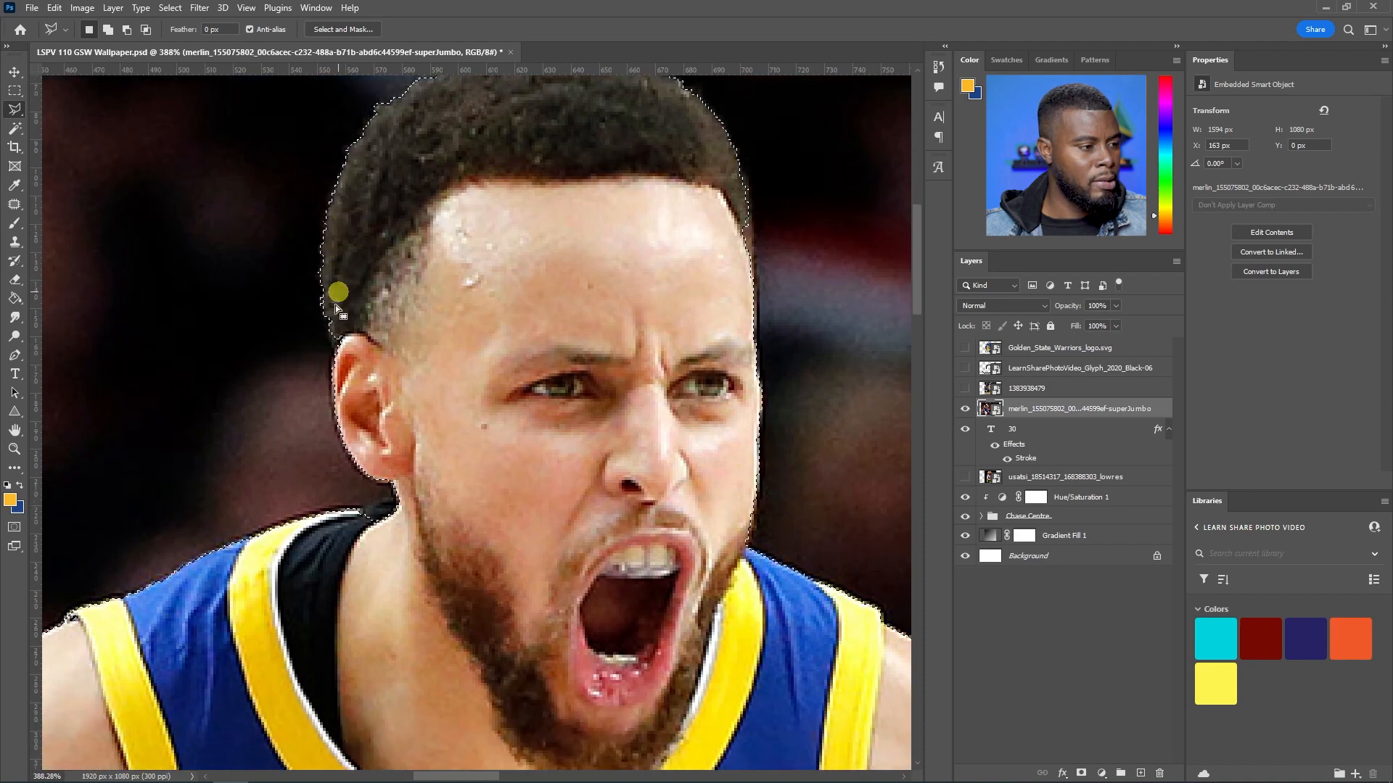
pyautogui.scroll(1, 312, 328)
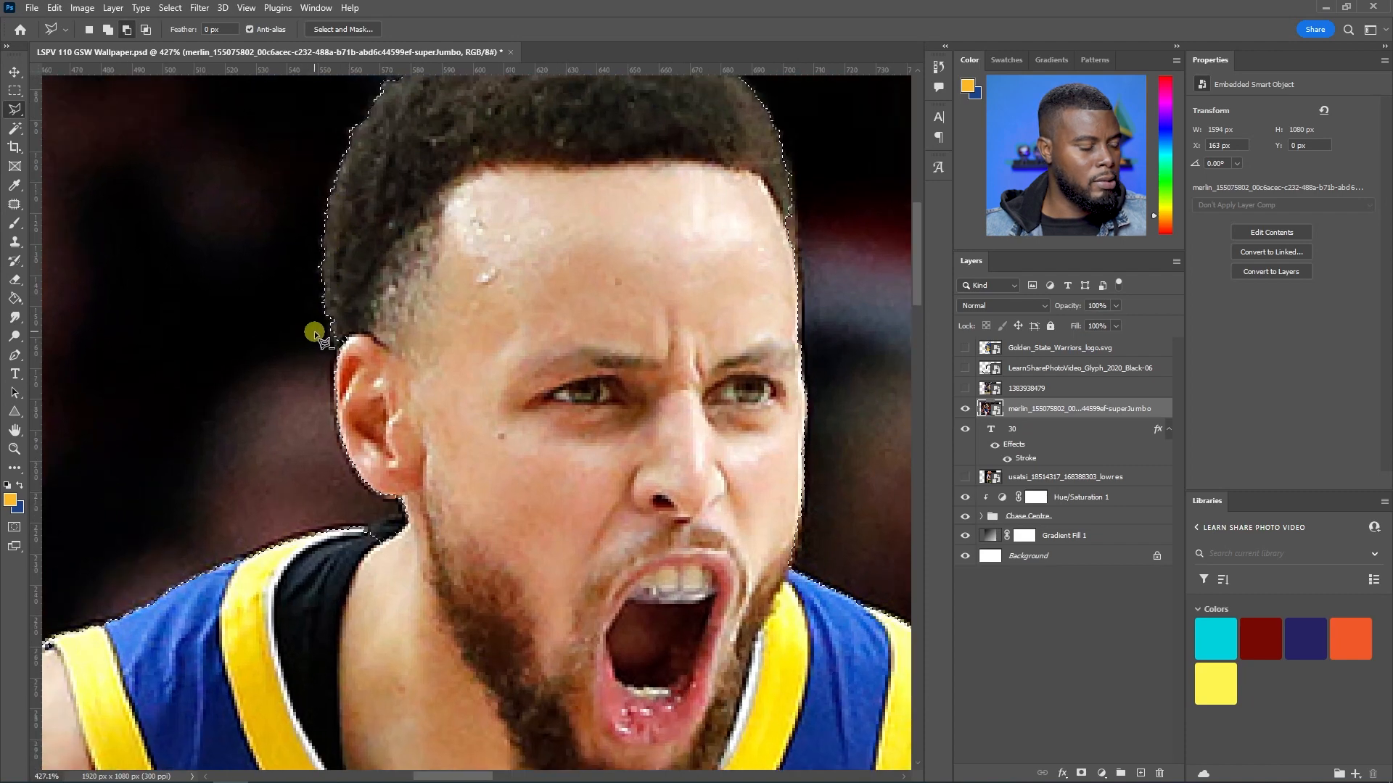
pyautogui.scroll(-8, 765, 440)
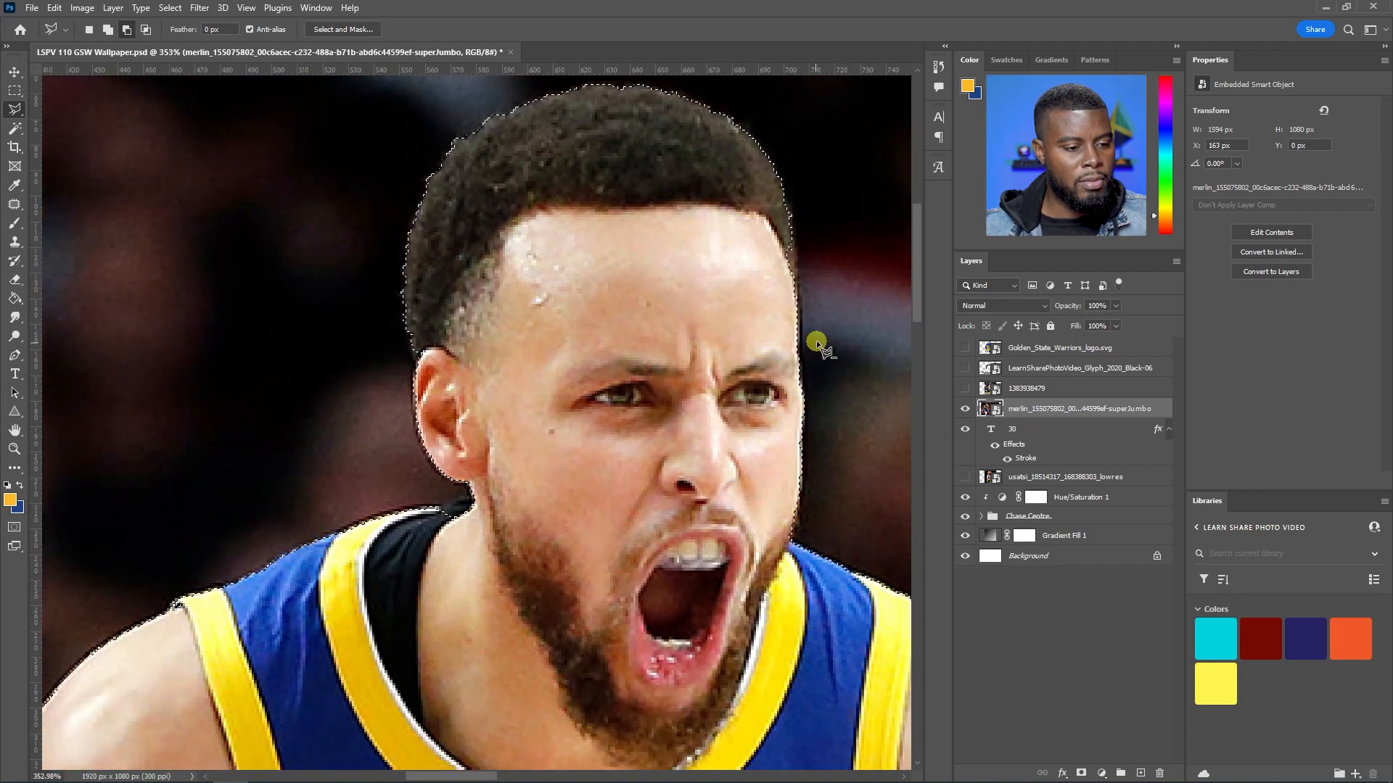
pyautogui.hscroll(4, 767, 337)
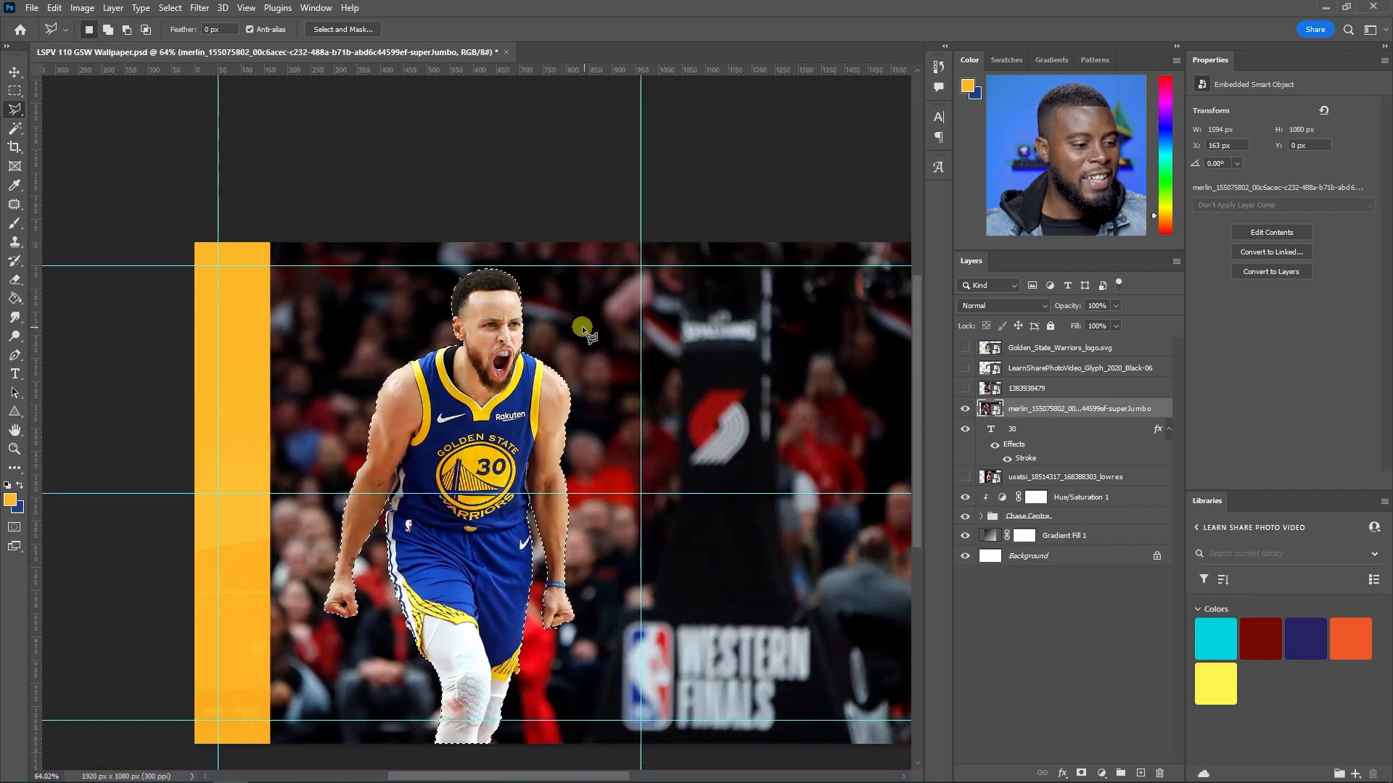
pyautogui.scroll(-1, 464, 381)
pyautogui.scroll(4, 458, 385)
pyautogui.scroll(-3, 494, 374)
pyautogui.scroll(-1, 507, 348)
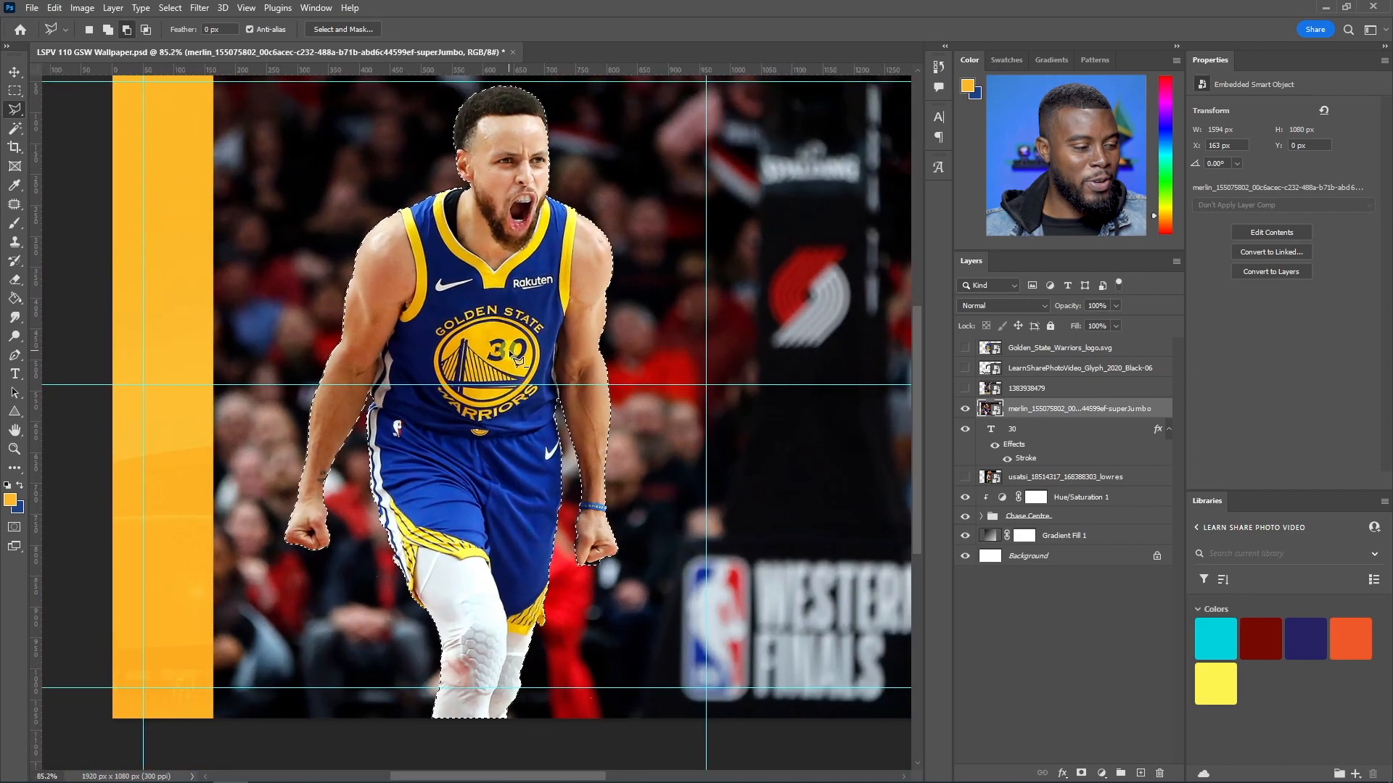
# Turn the finished player selection into a layer mask on the merlin photo layer to hide its background
pyautogui.scroll(2, 510, 350)
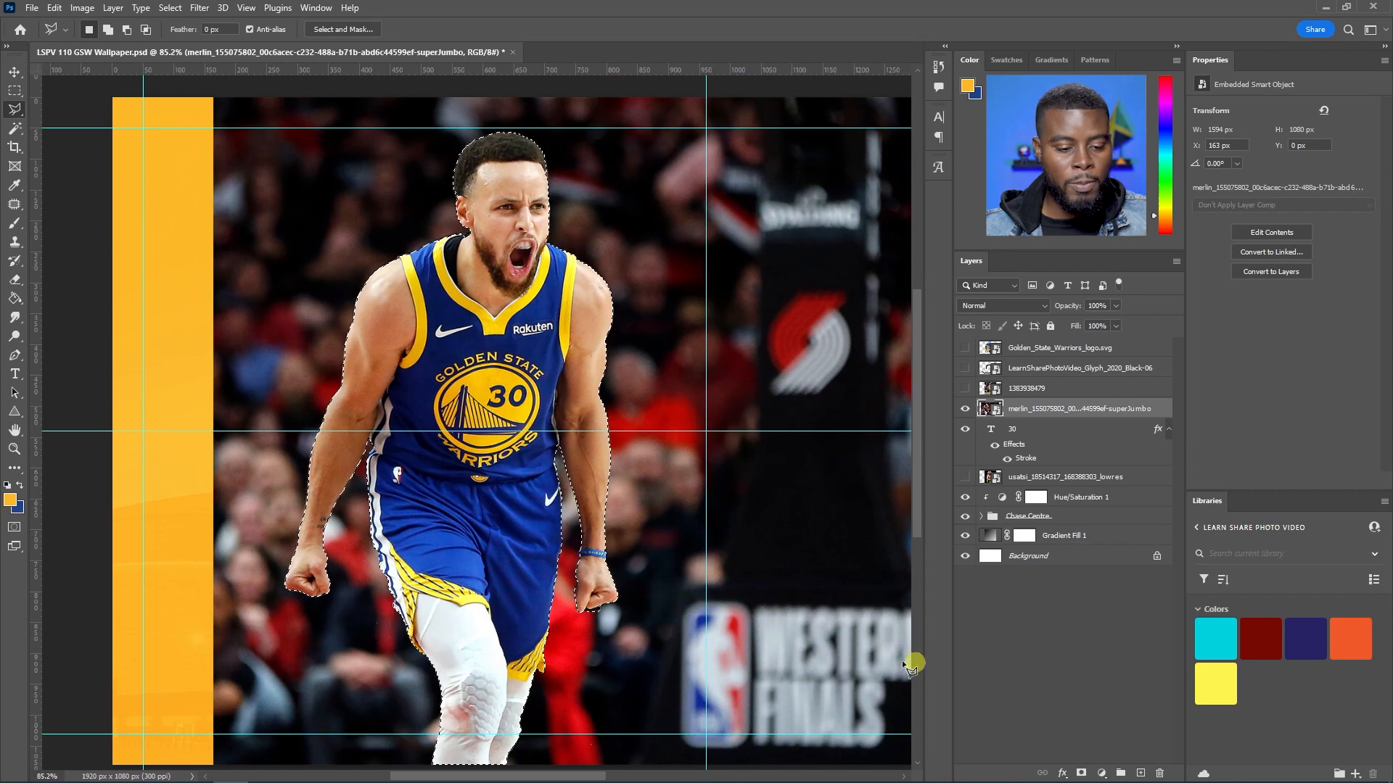
pyautogui.click(1081, 774)
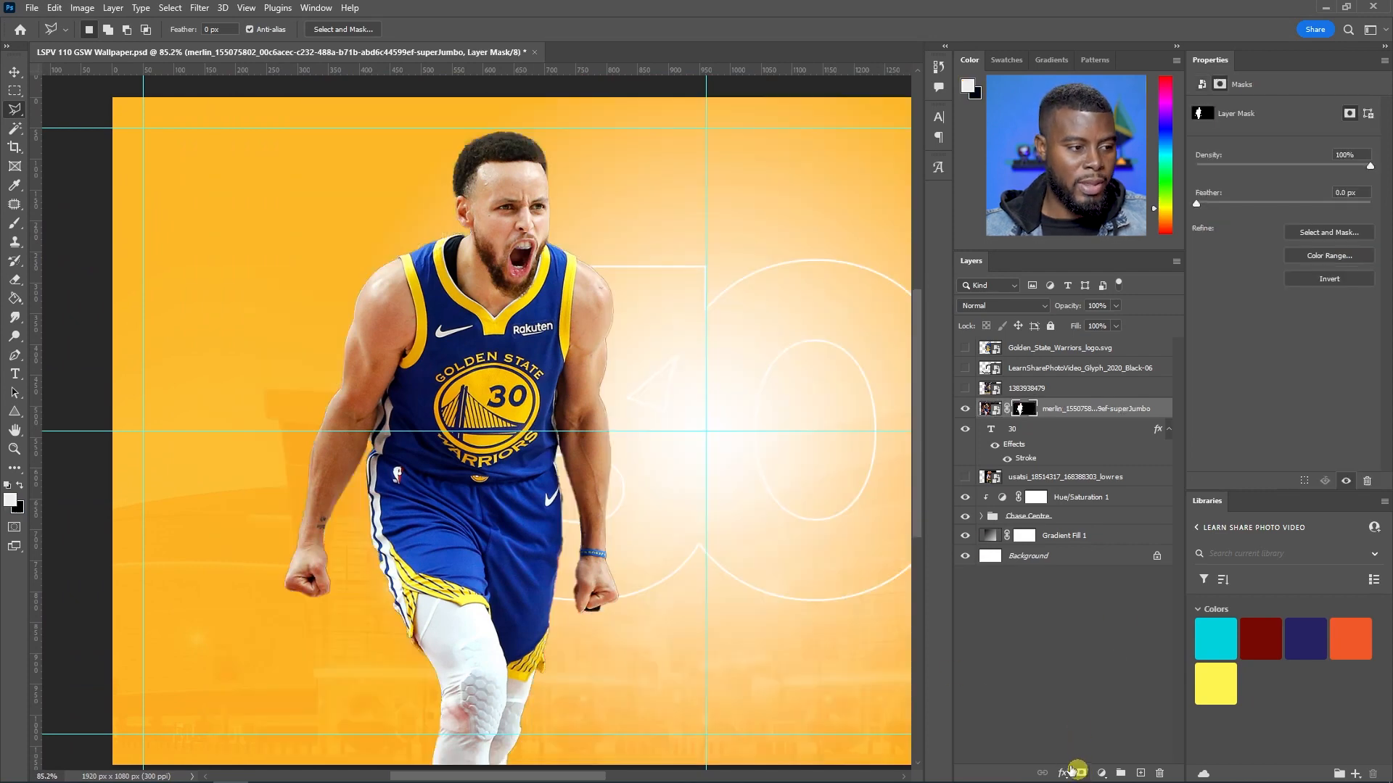
pyautogui.scroll(-3, 573, 459)
pyautogui.scroll(2, 516, 377)
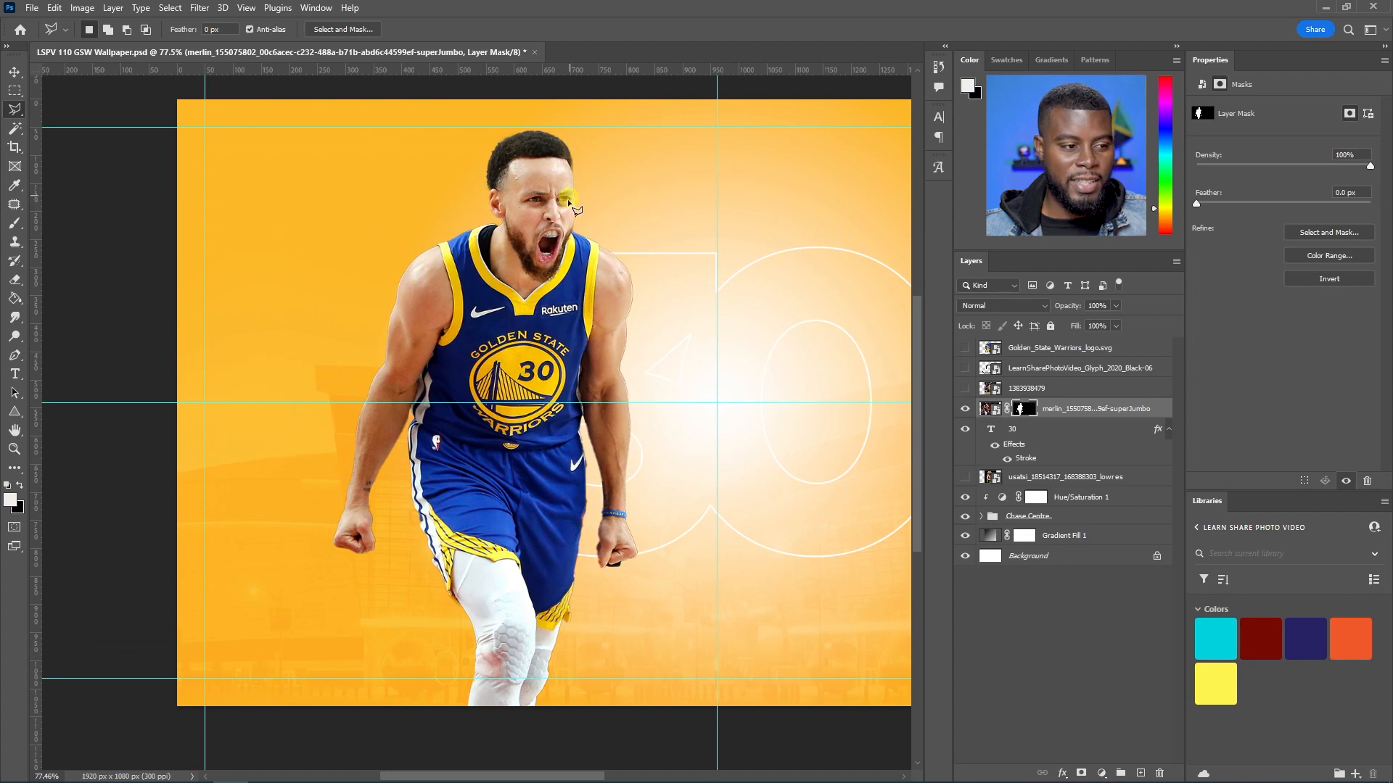
# Load the player's layer mask as a selection and invert it, and drop the selection again
pyautogui.keyDown('ctrl'); pyautogui.click(1022, 412); pyautogui.keyUp('ctrl')
pyautogui.scroll(1, 689, 327)
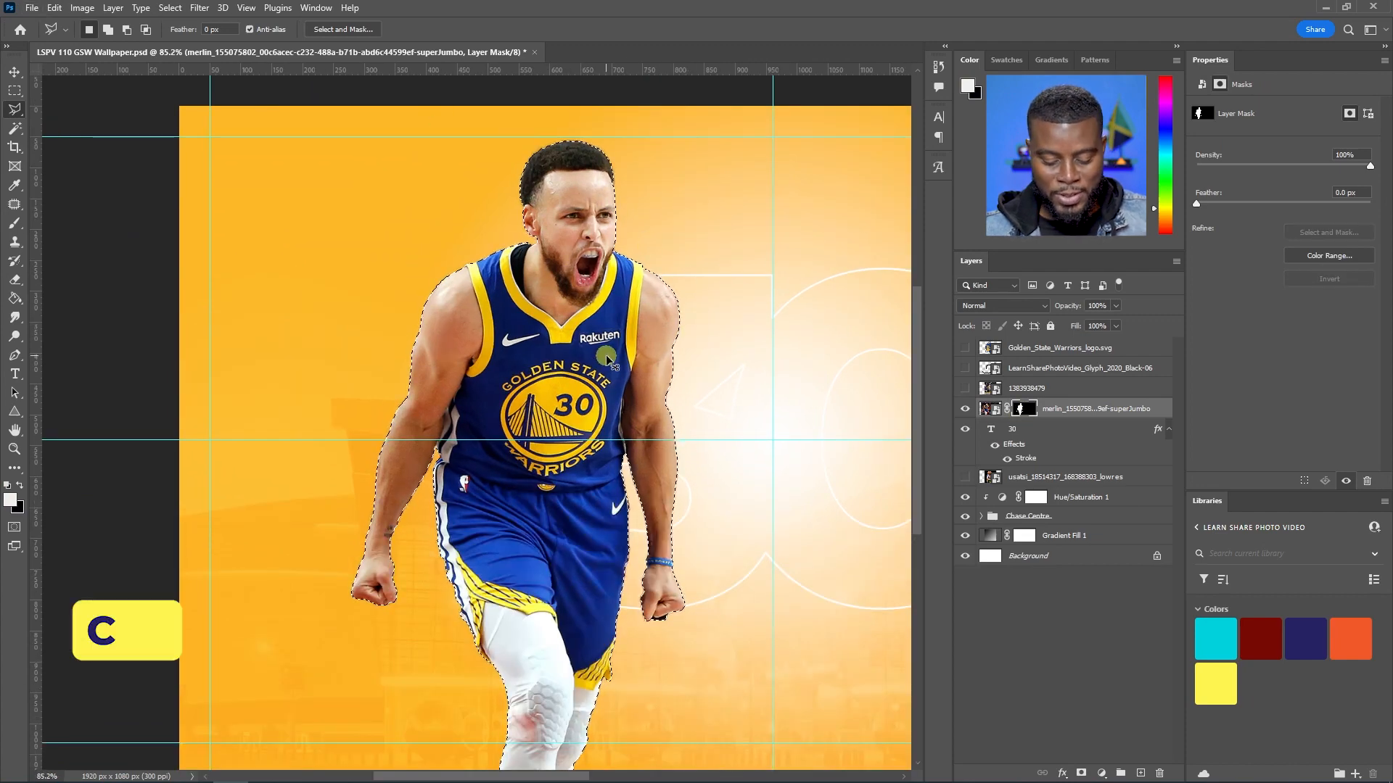
pyautogui.hotkey('ctrl', 'shift', 'i')
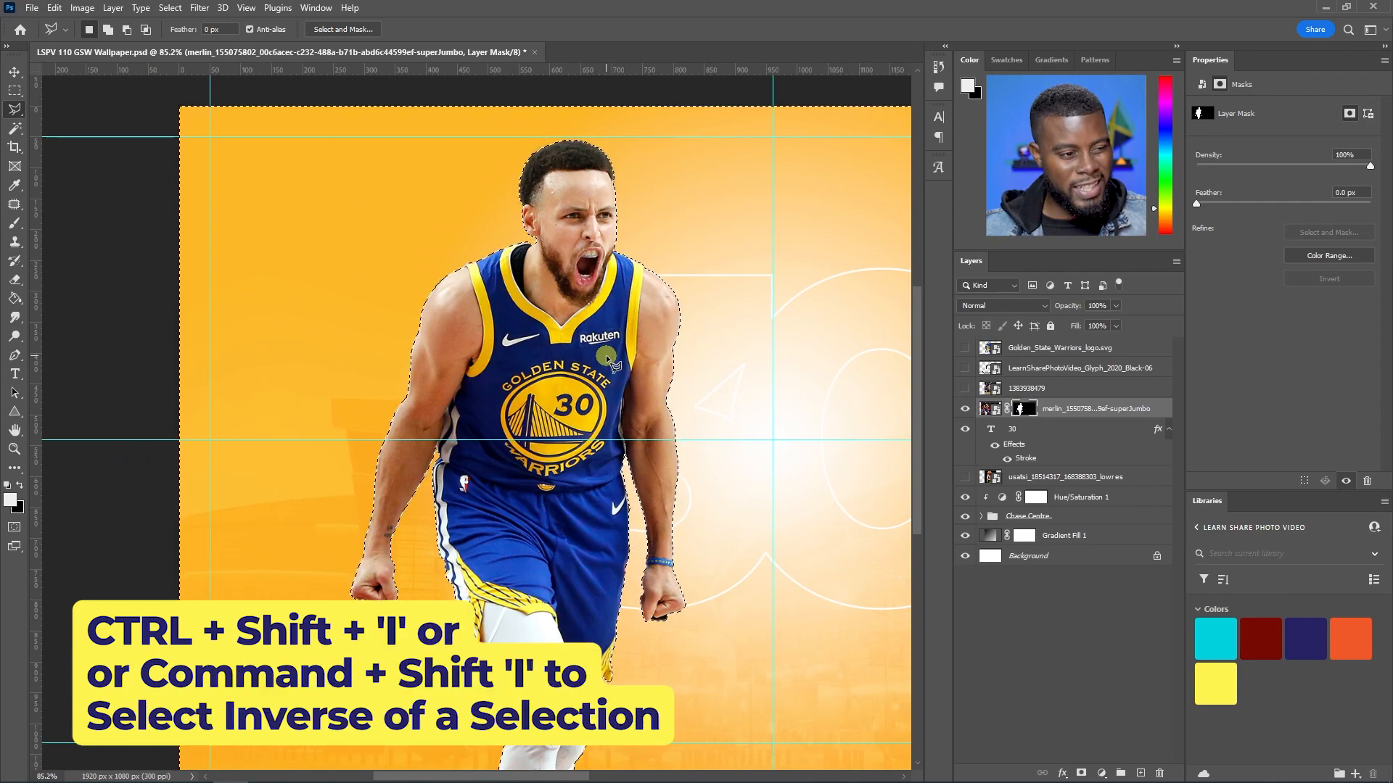
pyautogui.scroll(-3, 606, 354)
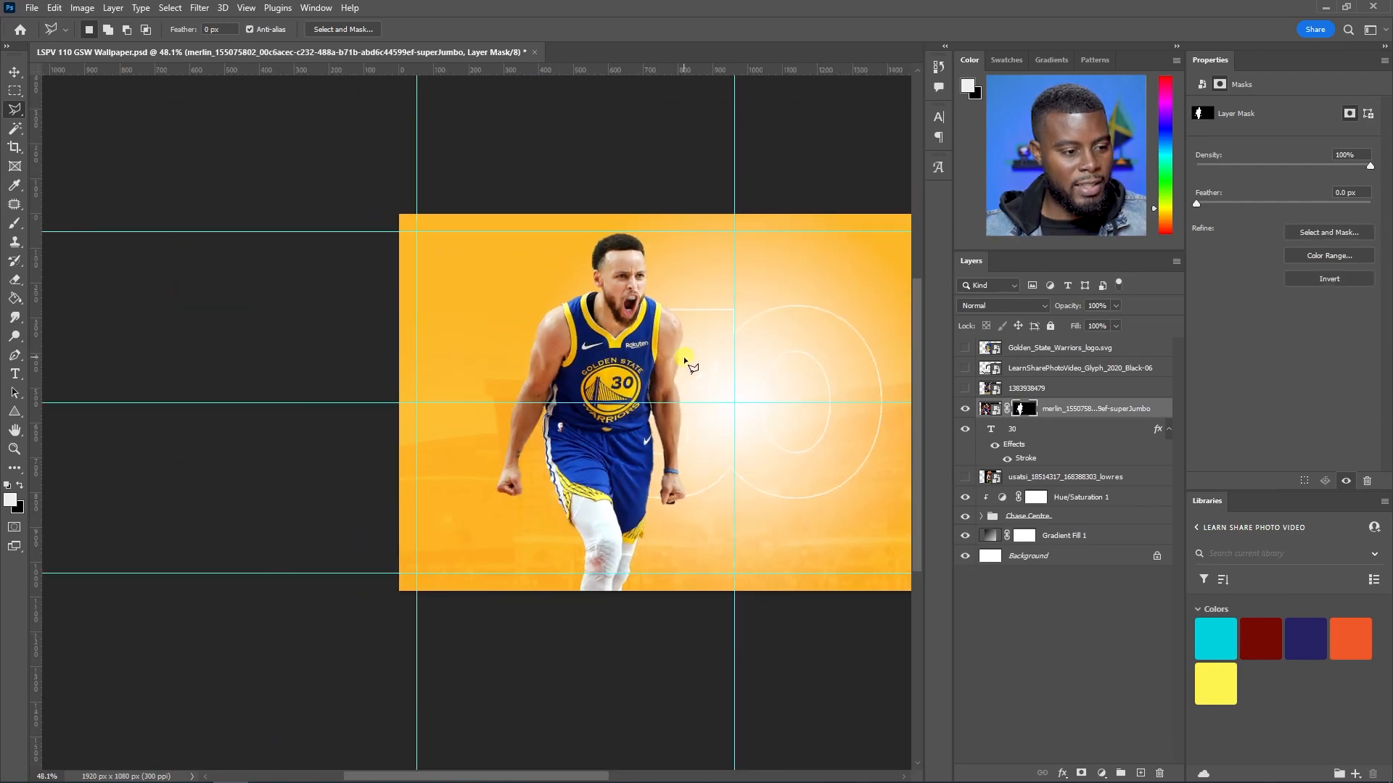
# Switch to the Move tool and save the wallpaper document with the masked player
pyautogui.scroll(7, 624, 371)
pyautogui.scroll(-4, 685, 272)
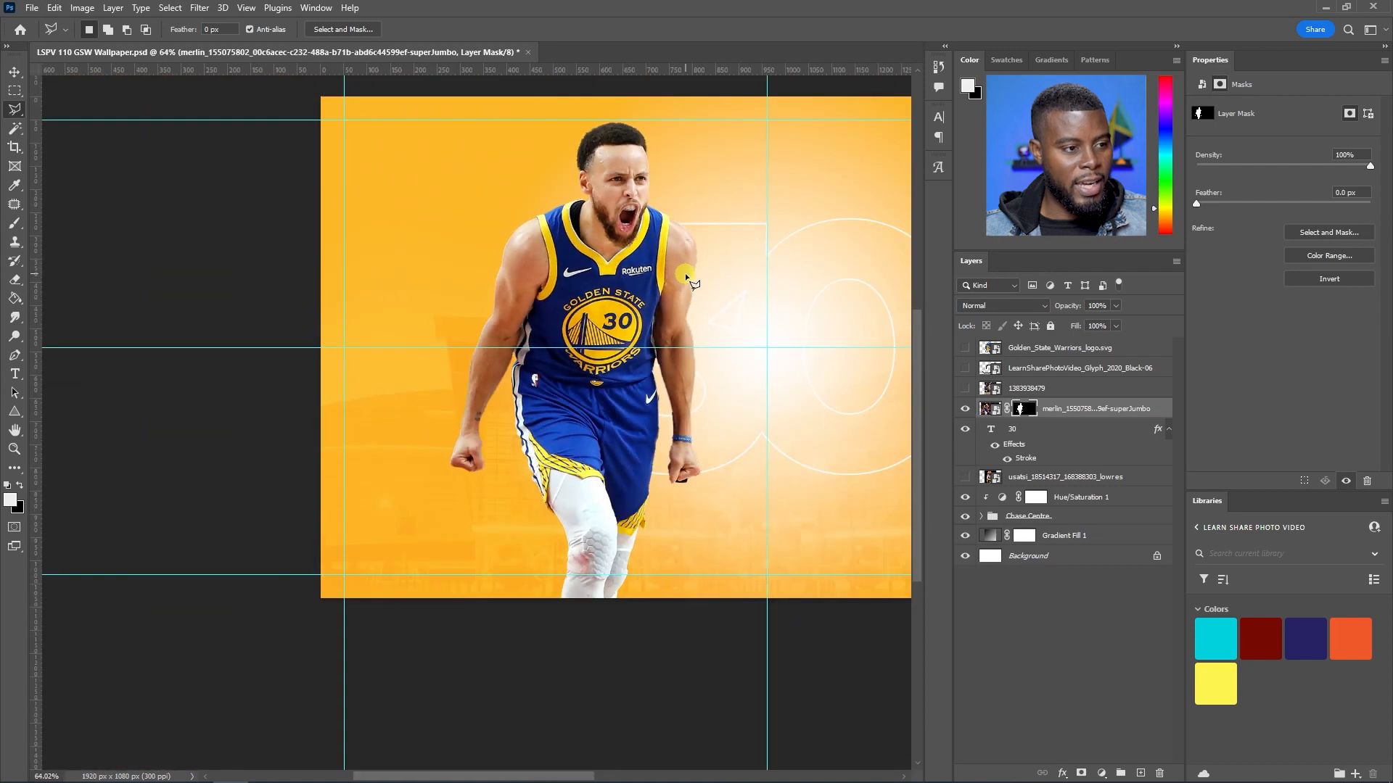
pyautogui.scroll(2, 688, 273)
pyautogui.scroll(1, 581, 251)
pyautogui.hscroll(3, 589, 253)
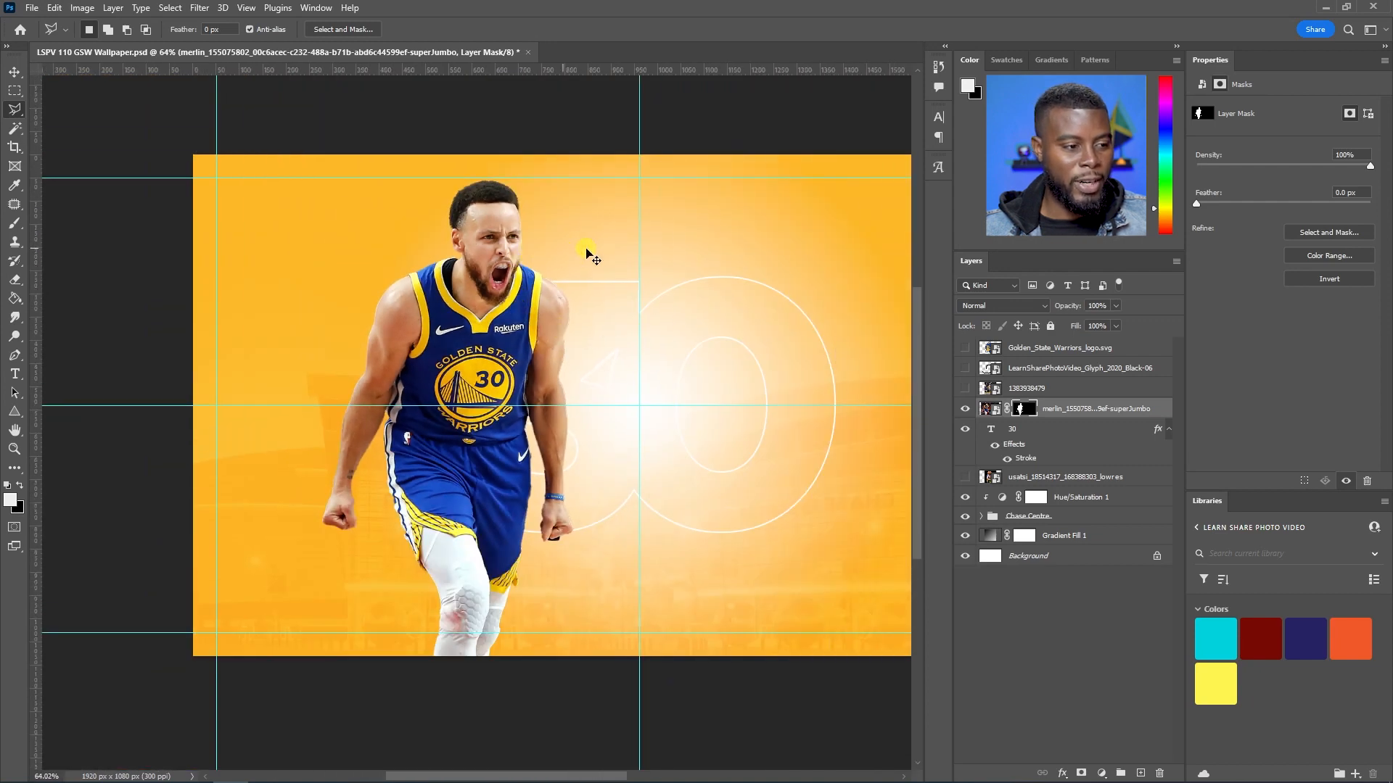
pyautogui.scroll(-1, 588, 252)
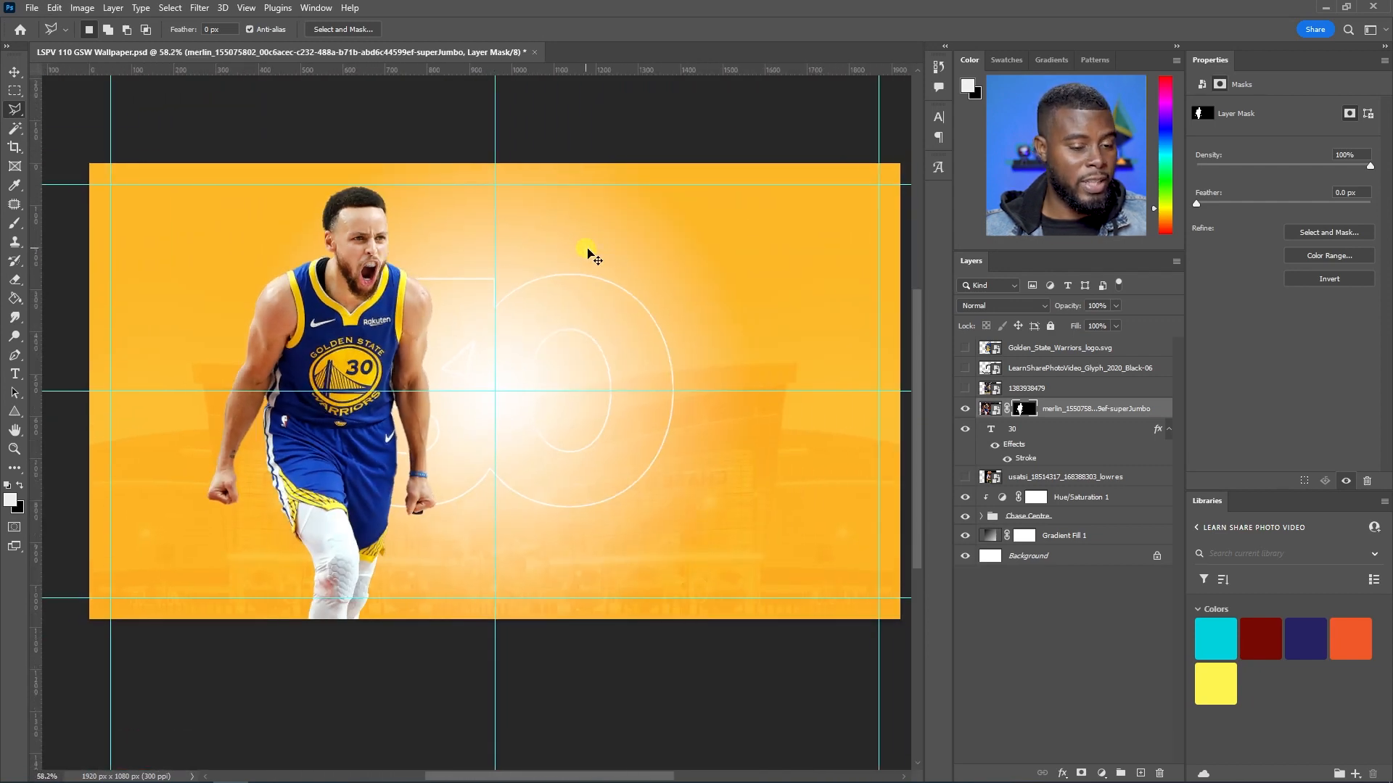
pyautogui.press('v')
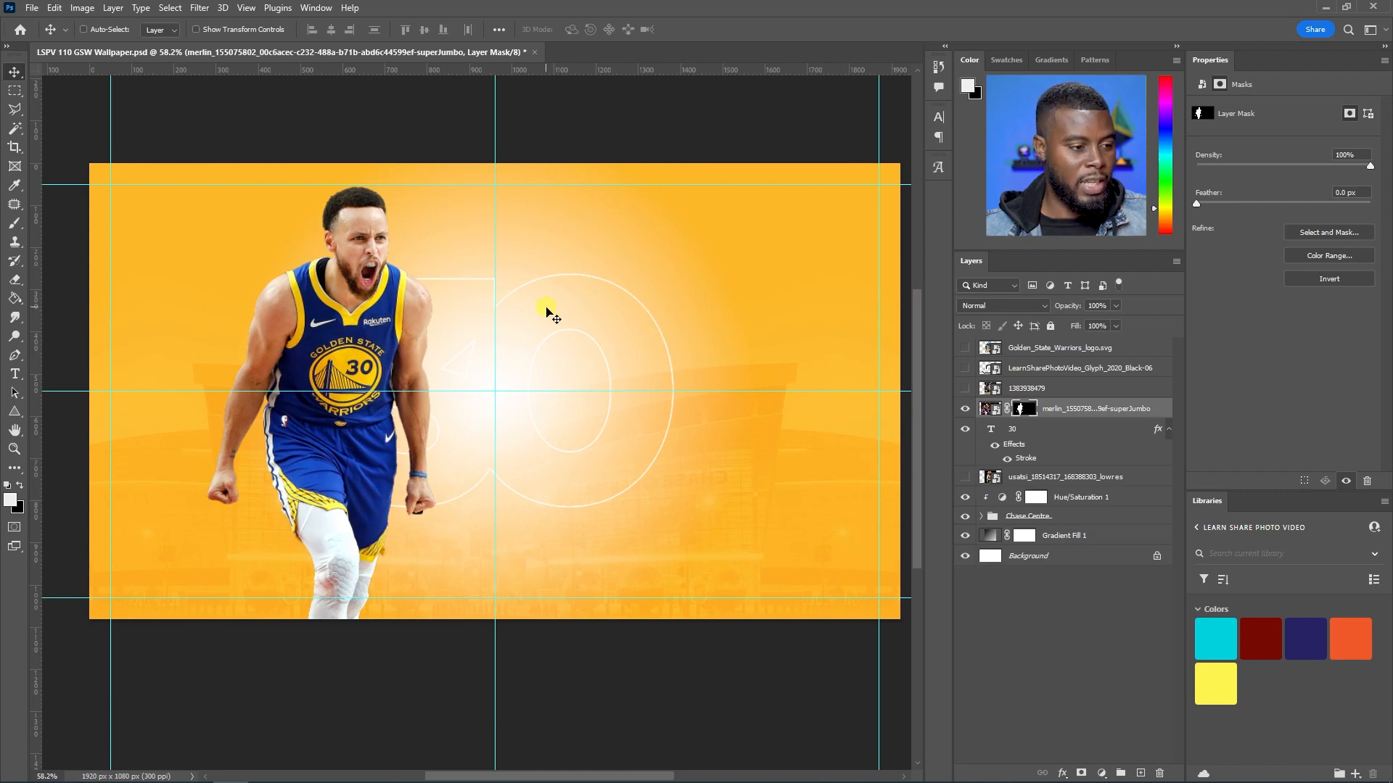
pyautogui.press('ctrl')
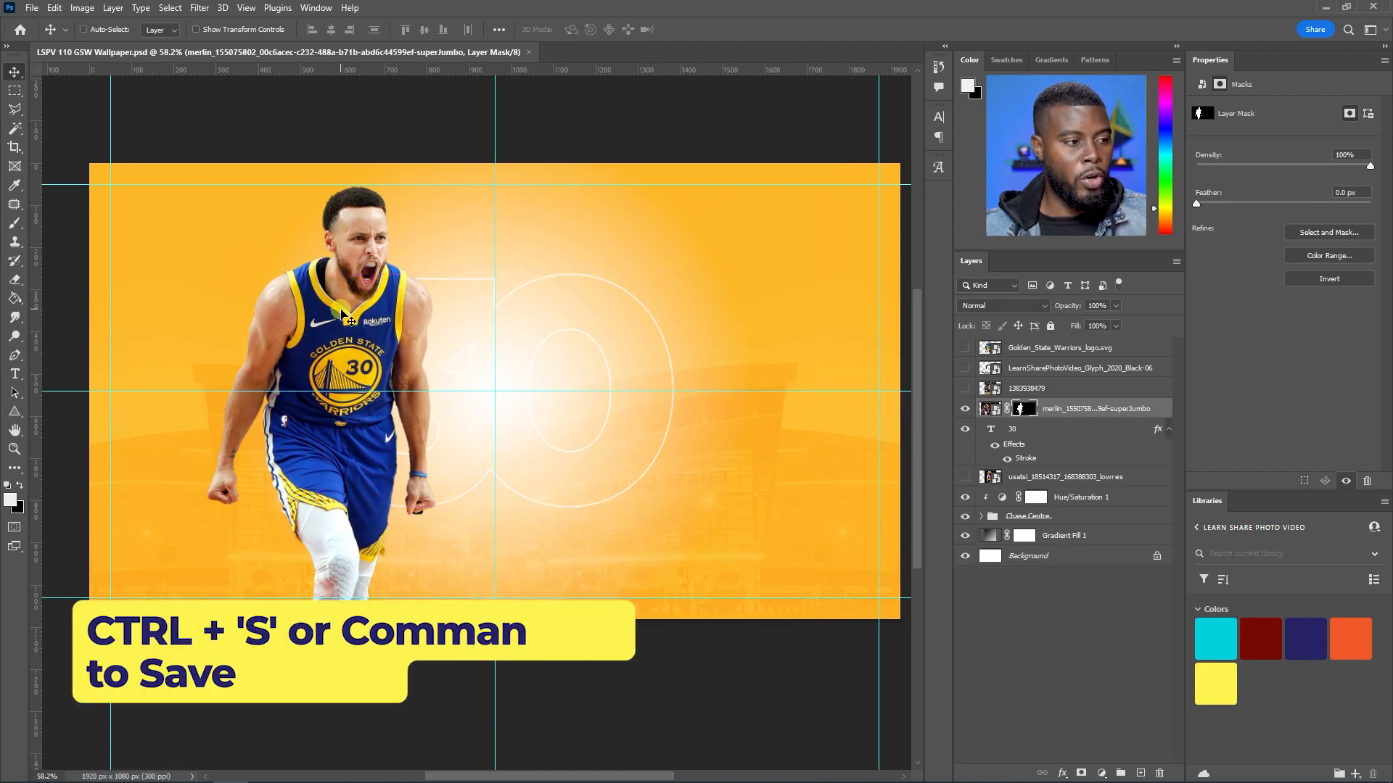
# Move the masked player to the middle of the canvas with his legs running off the lower edge, and save the document
pyautogui.moveTo(342, 329); pyautogui.dragTo(483, 319)
pyautogui.moveTo(525, 254); pyautogui.dragTo(530, 281)
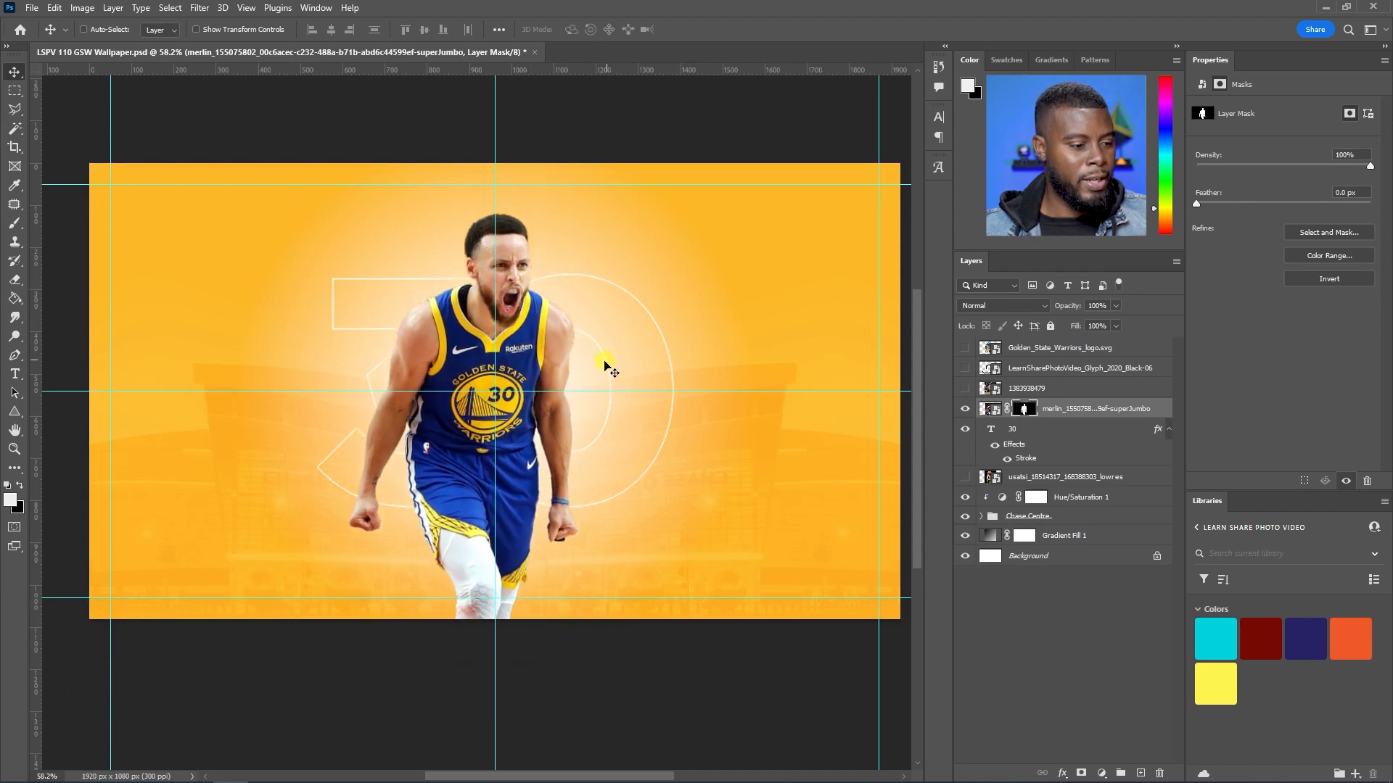
pyautogui.hotkey('ctrl', 's')
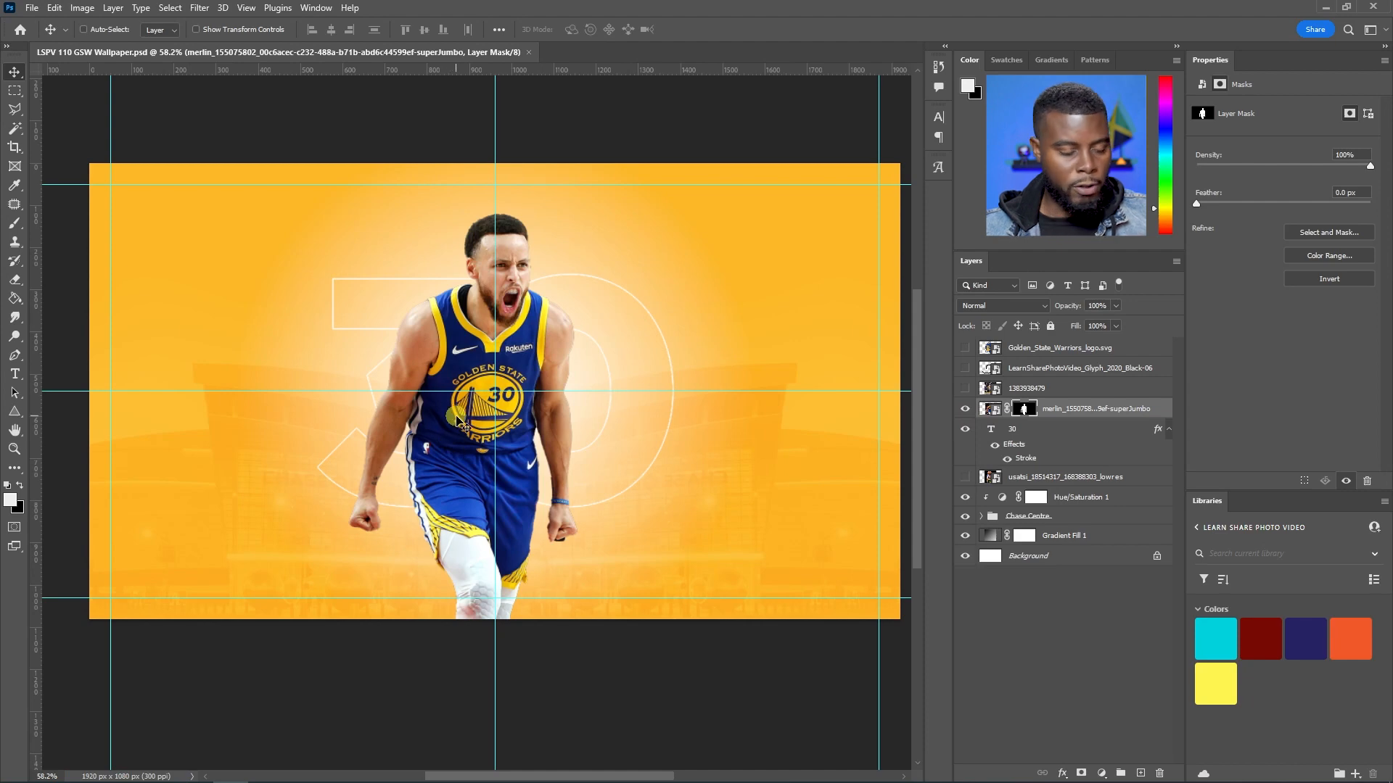
# Add a text layer made of a long row of backslashes and shift it across the player's chest
pyautogui.press('t')
pyautogui.click(260, 389)
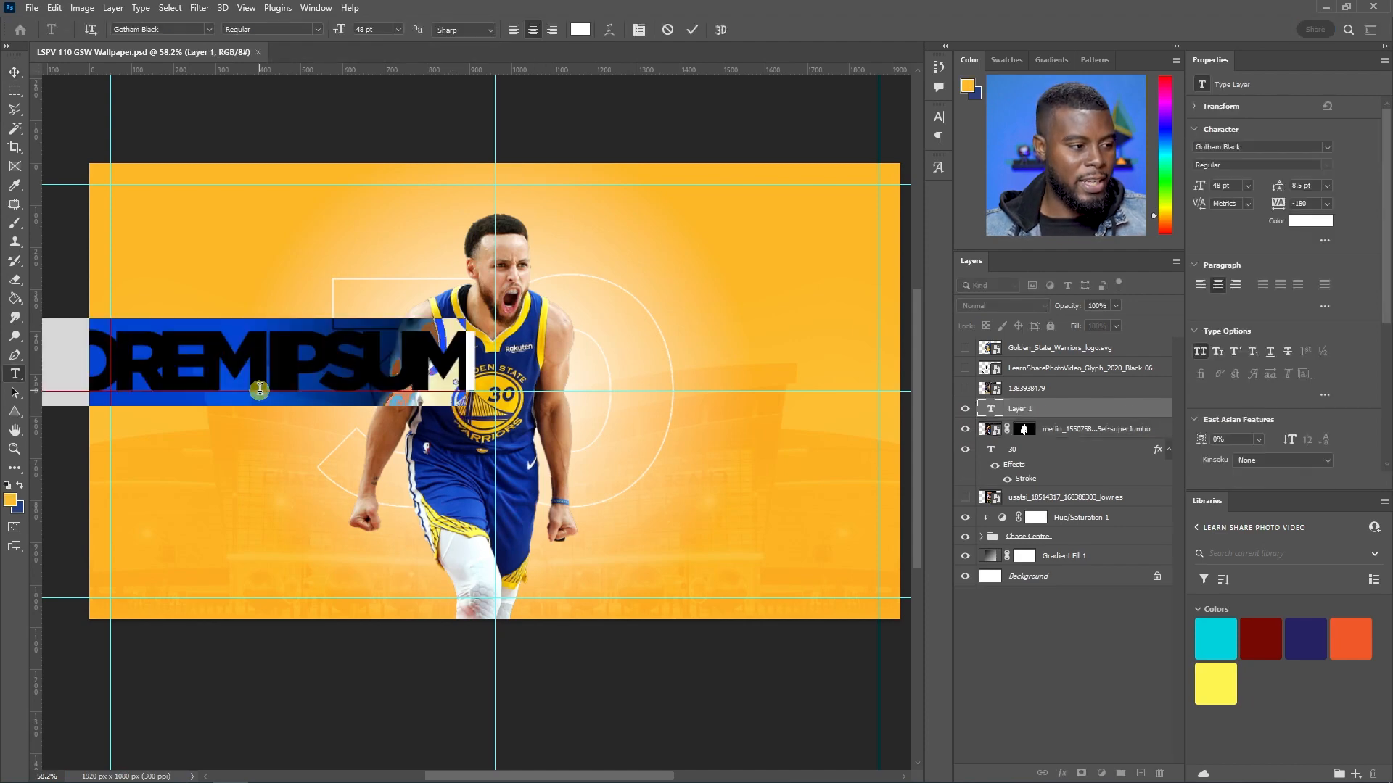
pyautogui.write('\\\\\\')
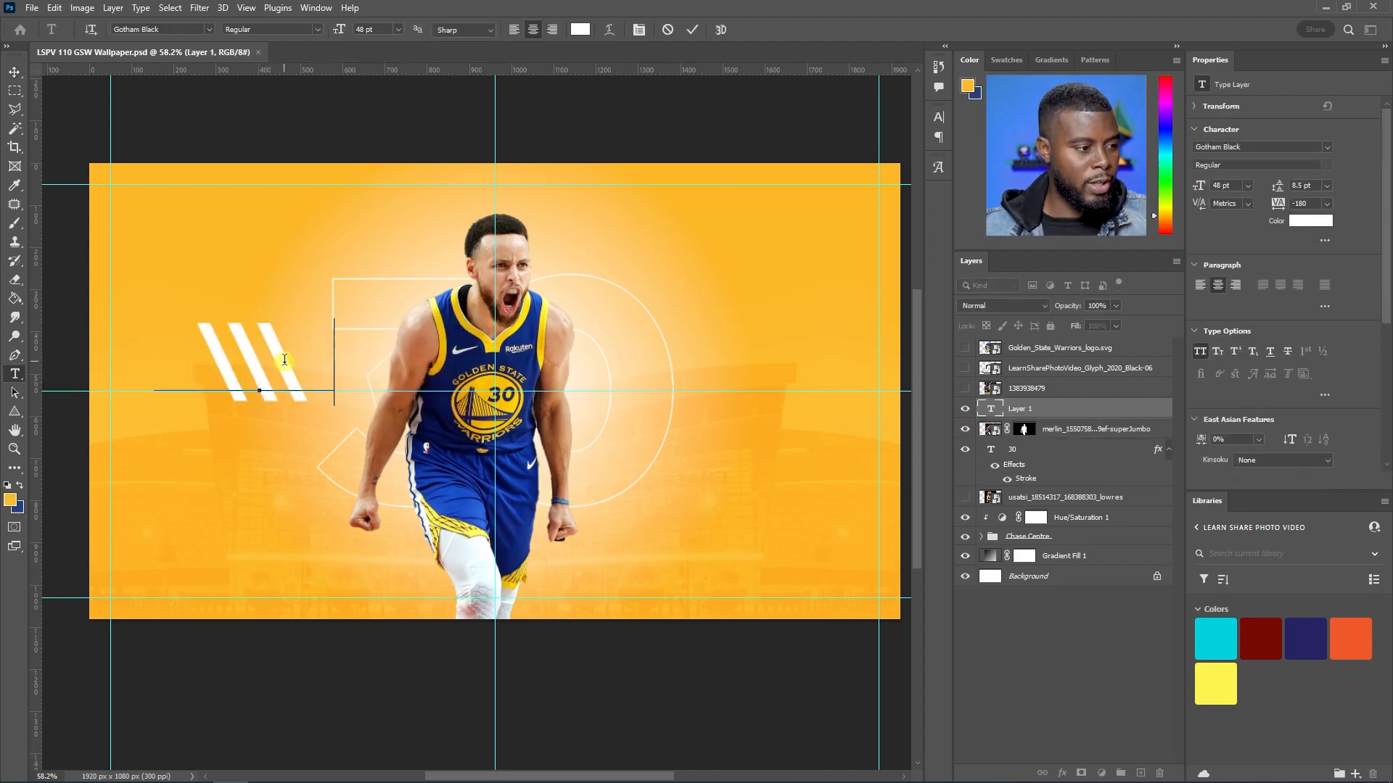
pyautogui.write('\\\\\\\\\\\\\\')
pyautogui.hotkey('ctrl', 'Return')
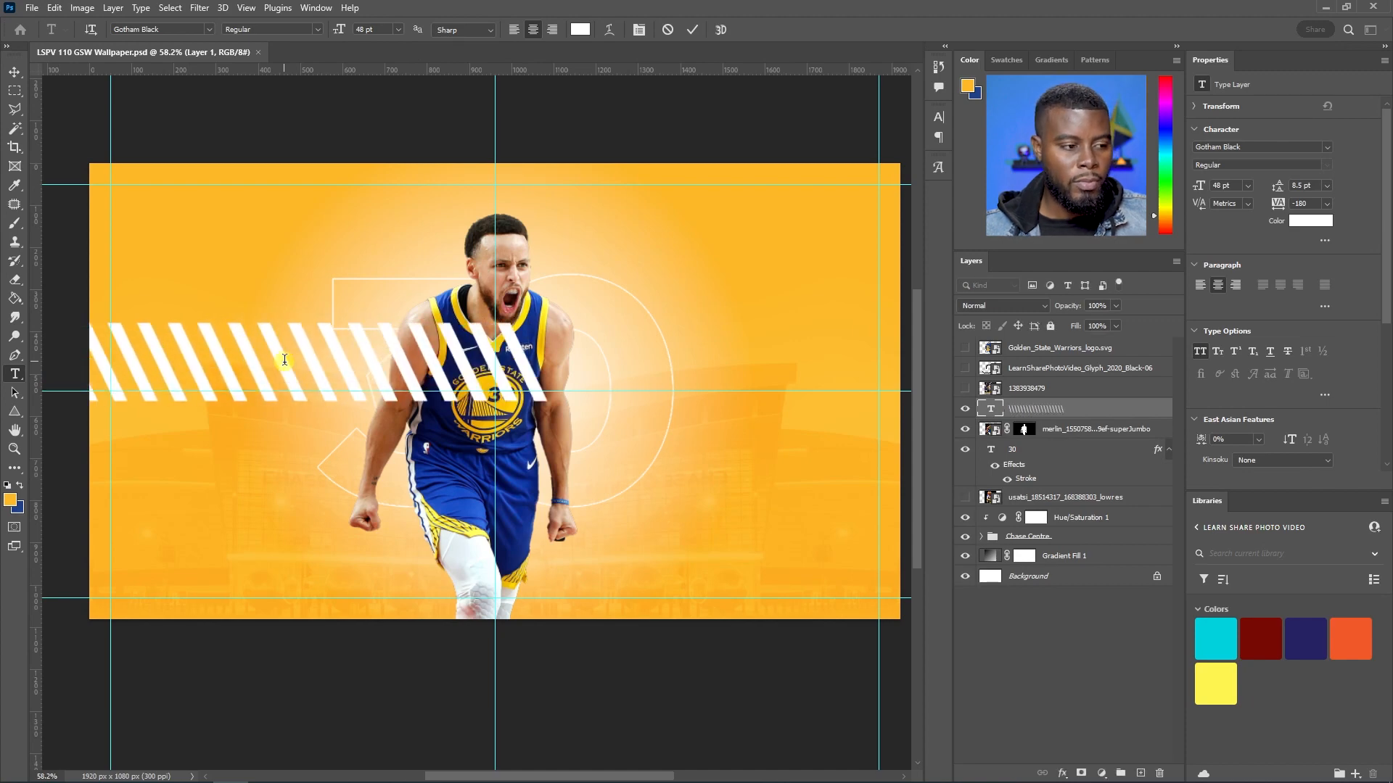
pyautogui.press('v')
pyautogui.moveTo(325, 359); pyautogui.dragTo(467, 388)
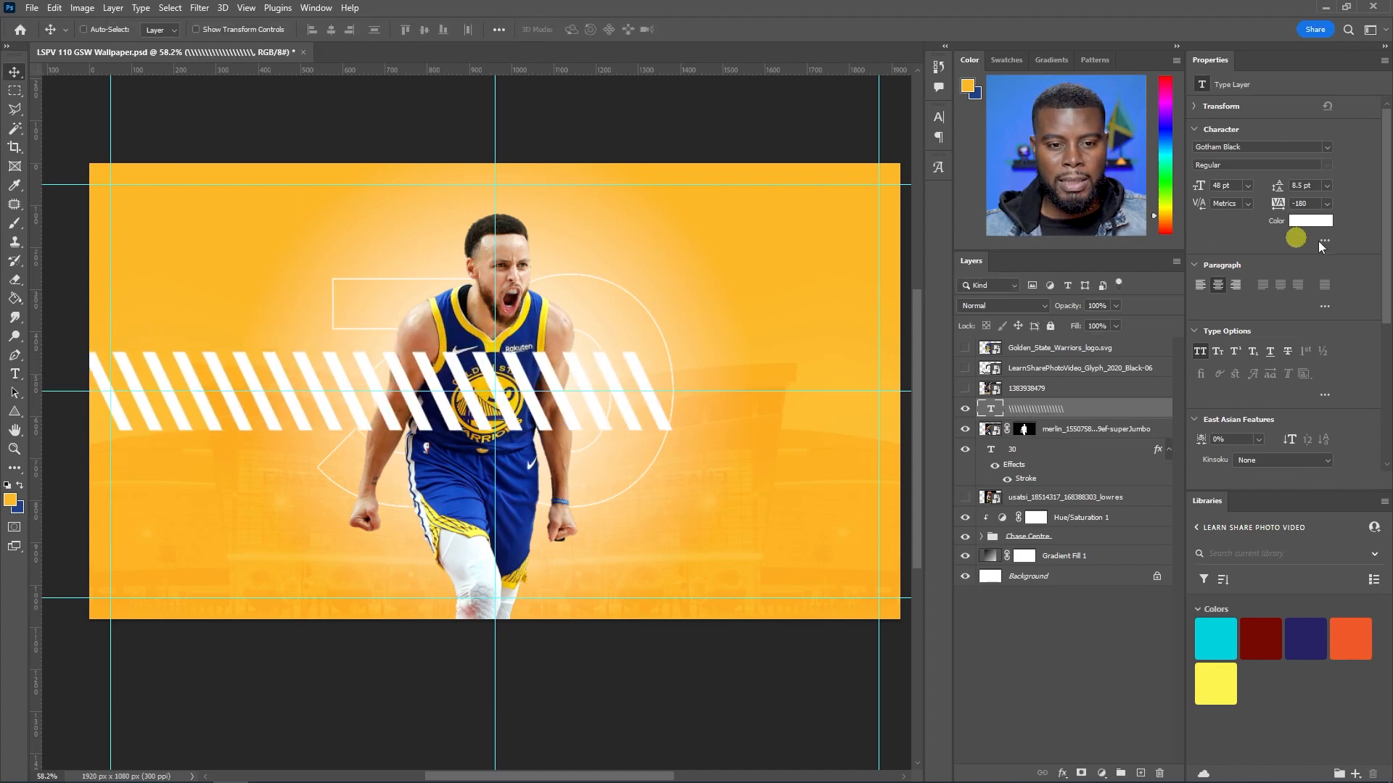
# Set the backslash text's colour to black (000000)
pyautogui.click(1314, 221)
pyautogui.moveTo(1057, 392); pyautogui.dragTo(858, 529)
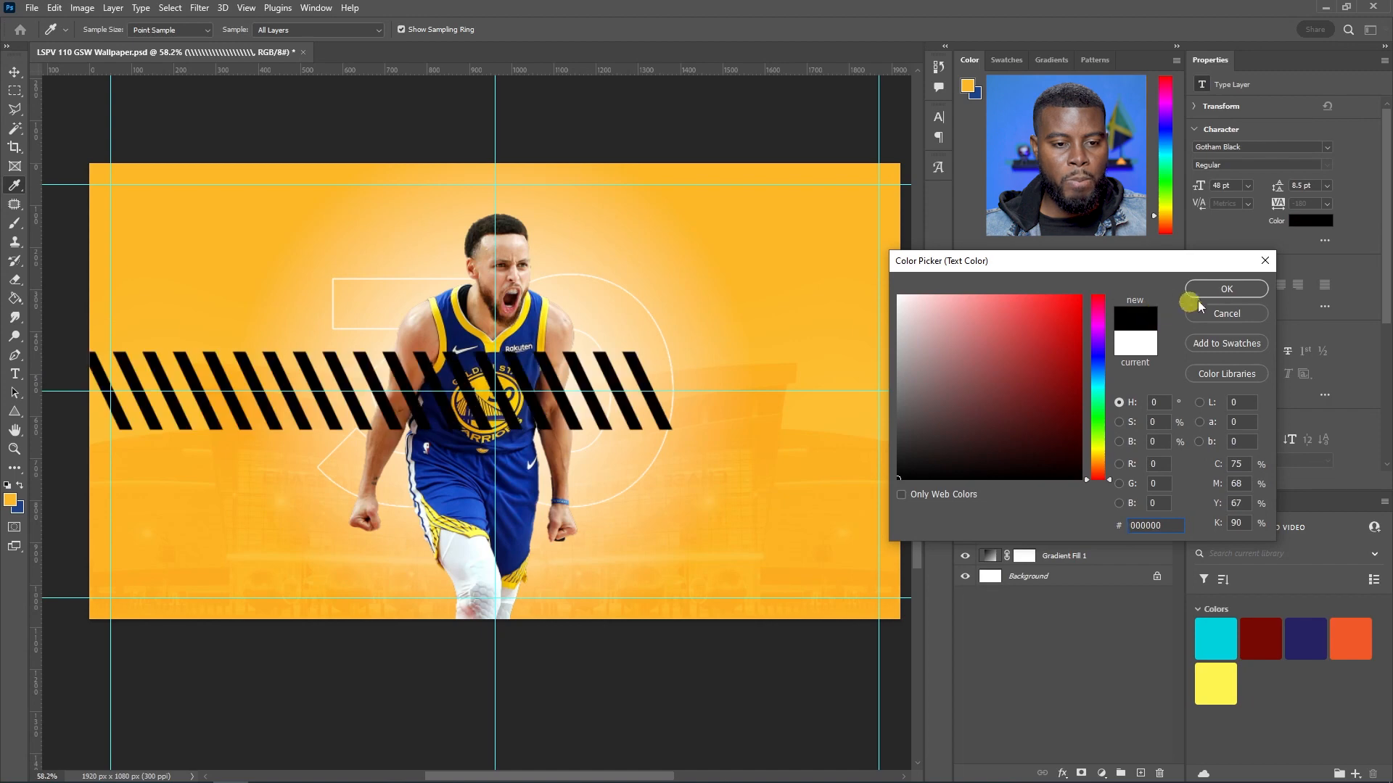
pyautogui.click(1233, 286)
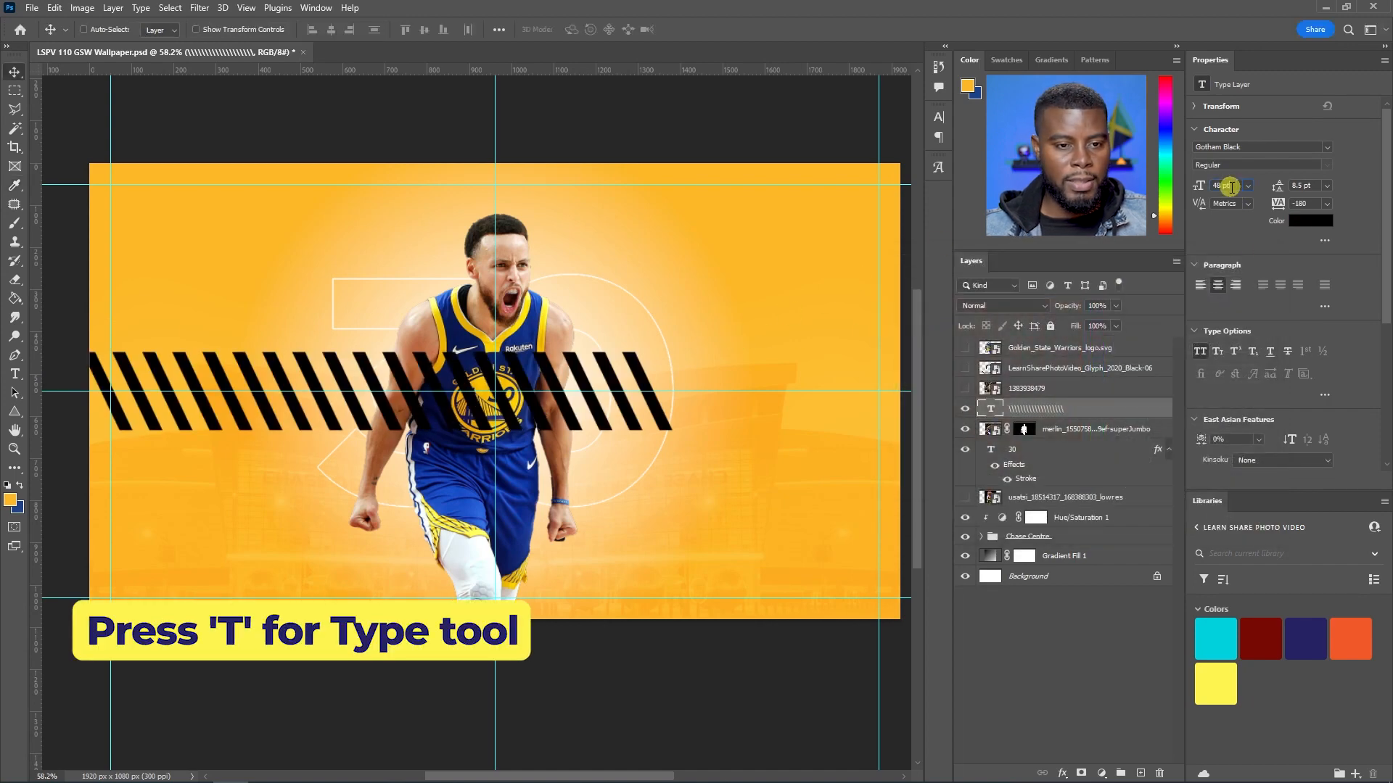
# Set the backslash text to 16 pt, put its layer beneath the player, and place it on the horizontal guide so it emerges behind his arm
pyautogui.write('28')
pyautogui.press('Return')
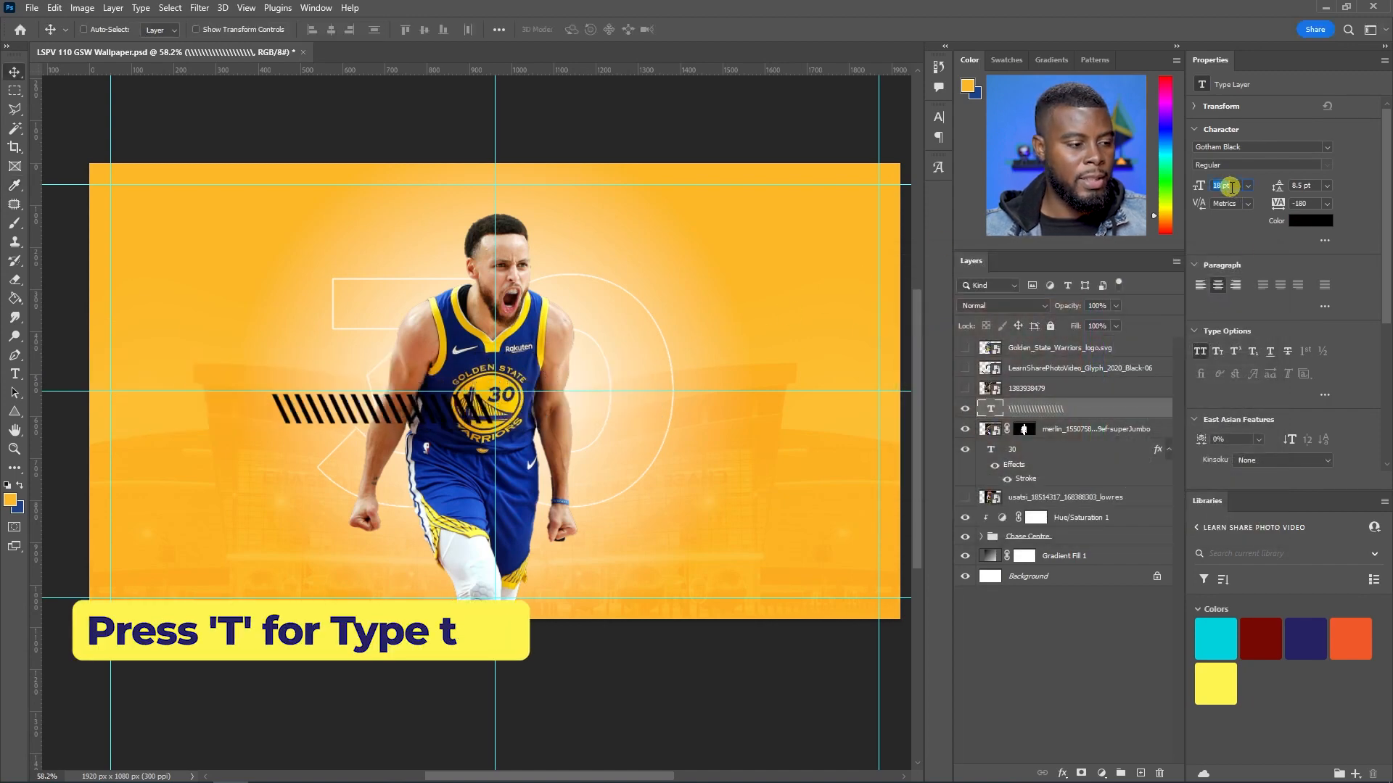
pyautogui.write('18')
pyautogui.press('Return')
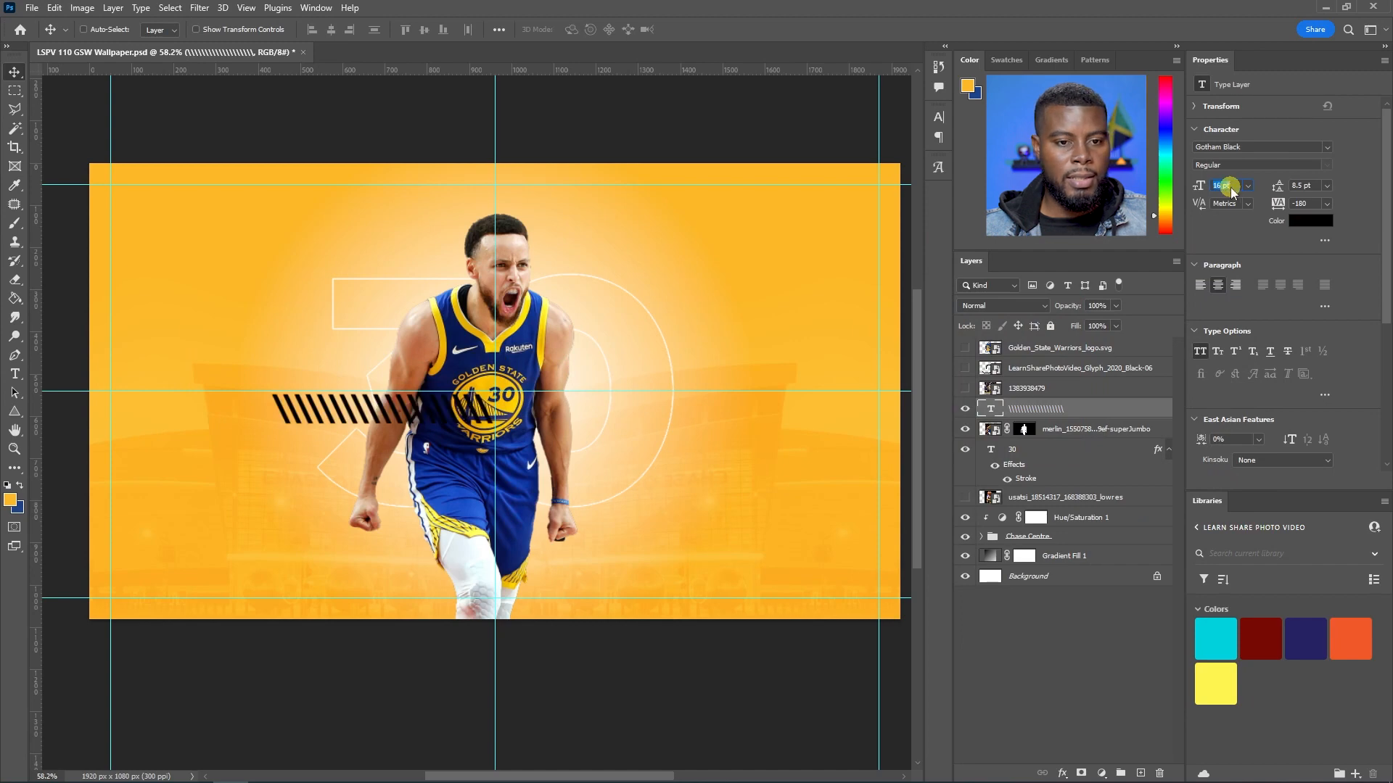
pyautogui.write('16')
pyautogui.press('Return')
pyautogui.moveTo(1046, 415); pyautogui.dragTo(1049, 435)
pyautogui.moveTo(351, 417)
pyautogui.mouseDown()
pyautogui.moveTo(350, 398)
pyautogui.moveTo(465, 399)
pyautogui.moveTo(354, 395)
pyautogui.mouseUp()
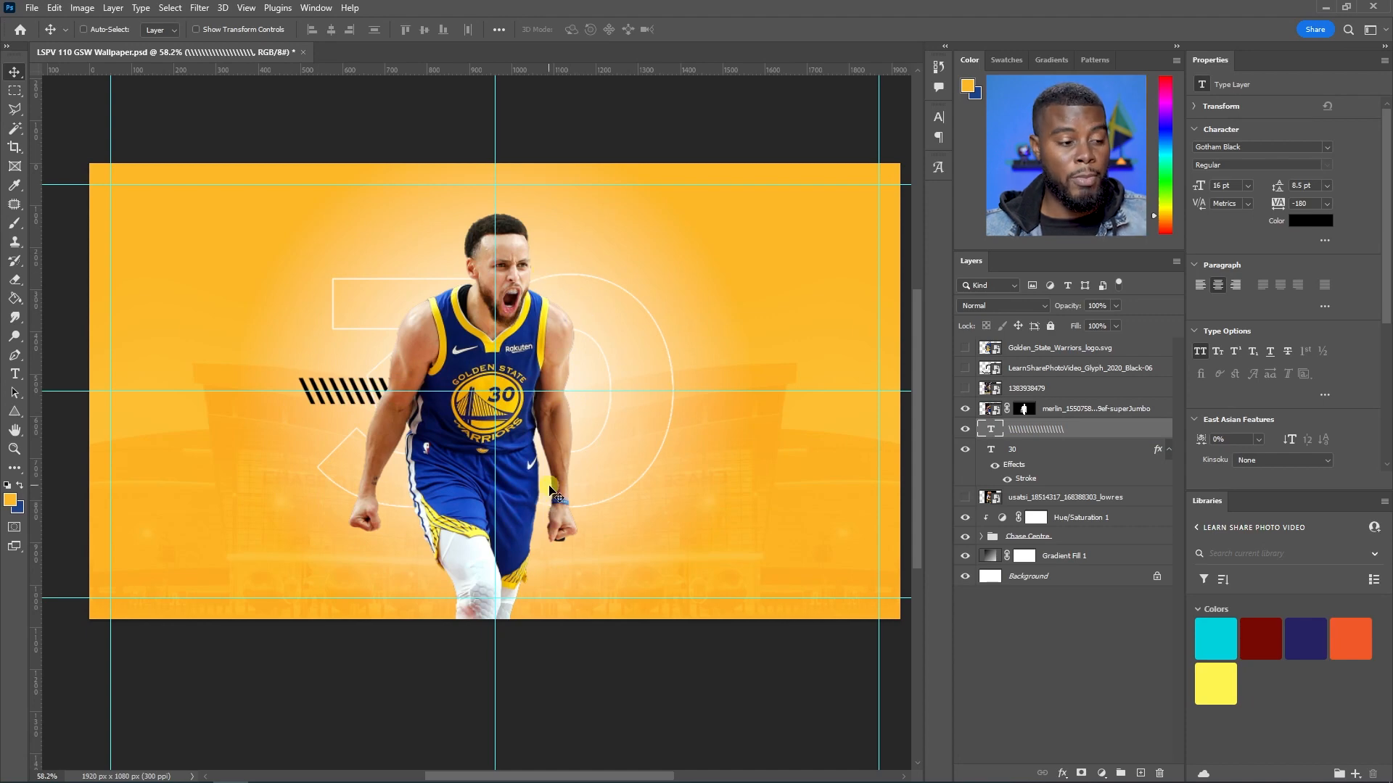
# Add a text layer reading CURRY in the empty area beside and above the player's head
pyautogui.scroll(3, 559, 459)
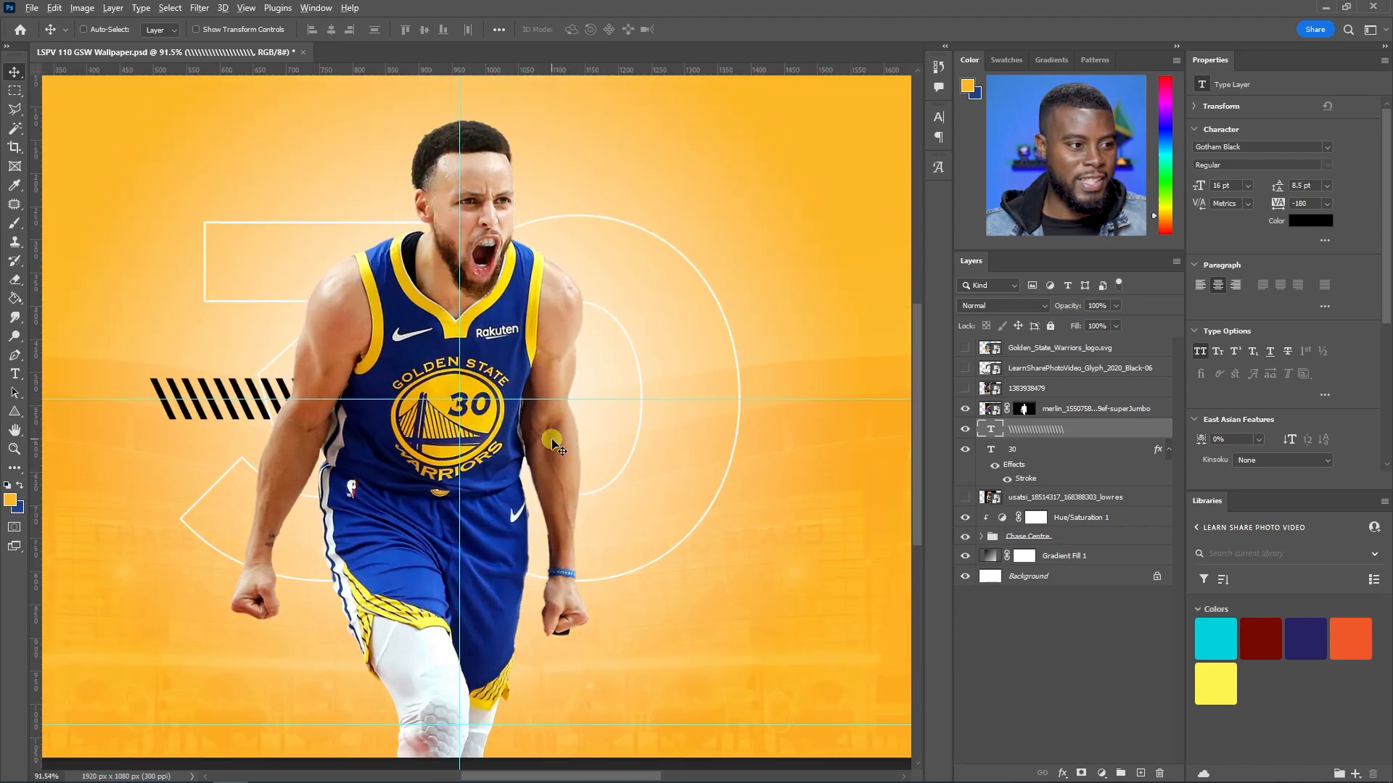
pyautogui.scroll(1, 582, 416)
pyautogui.press('t')
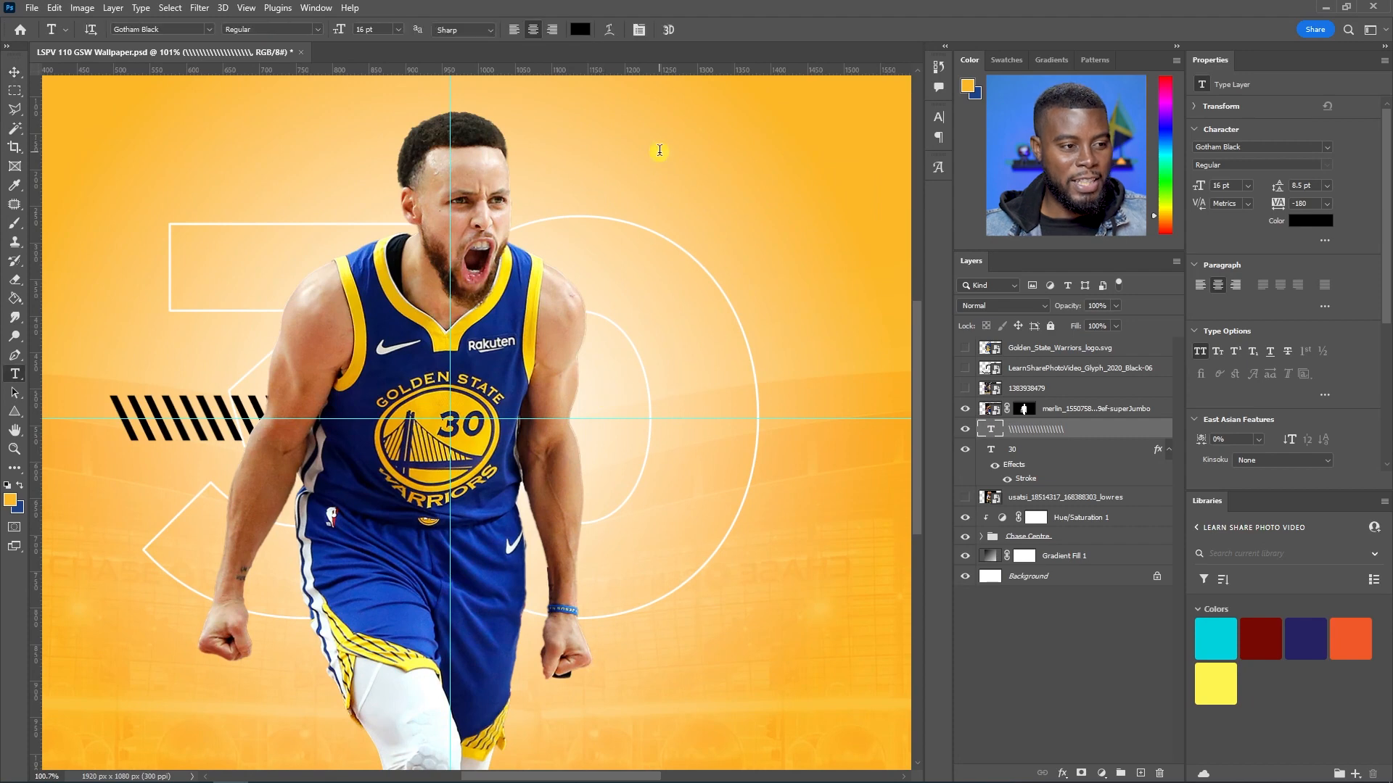
pyautogui.click(651, 124)
pyautogui.scroll(2, 677, 205)
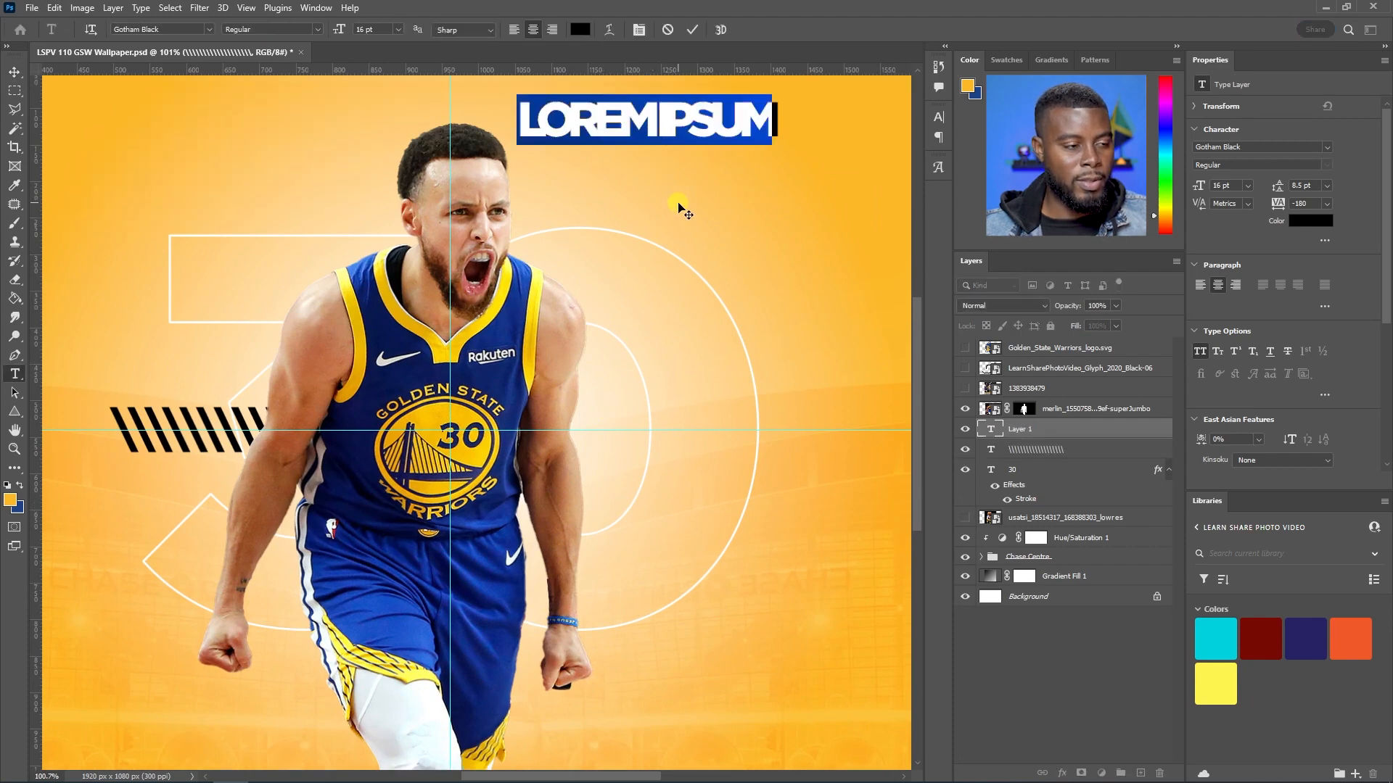
pyautogui.write('CURRY')
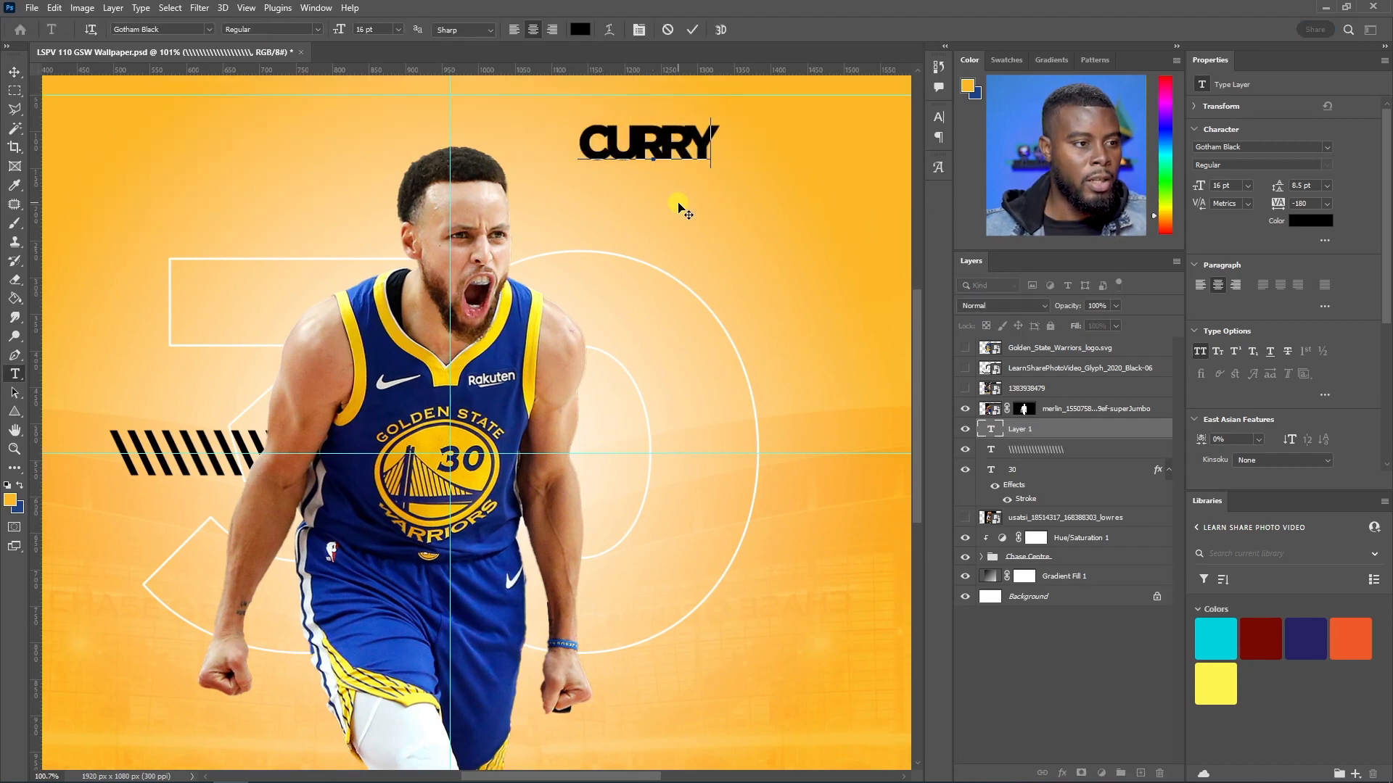
# Set the tracking of the CURRY text to 20 and commit the text
pyautogui.hotkey('ctrl', 'a')
pyautogui.click(1304, 204)
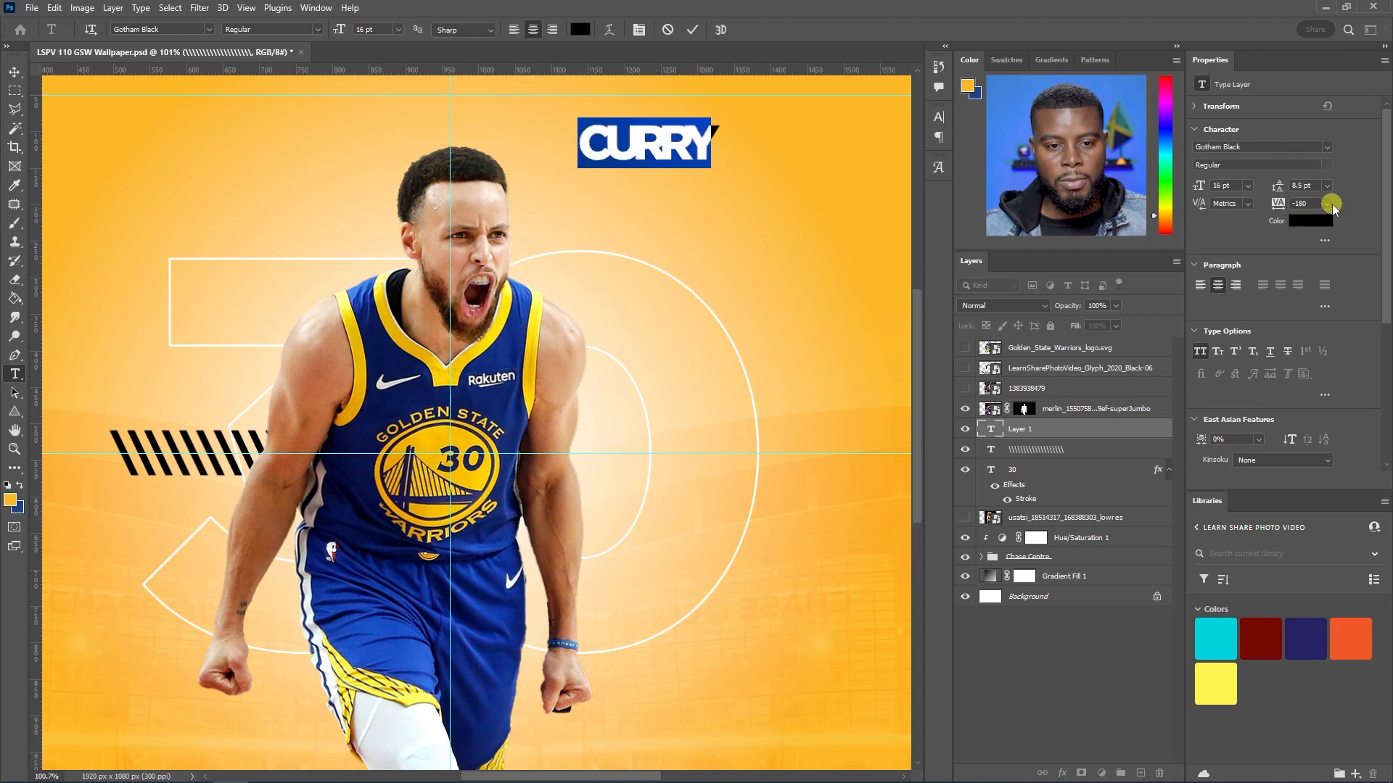
pyautogui.click(1331, 205)
pyautogui.click(1304, 246)
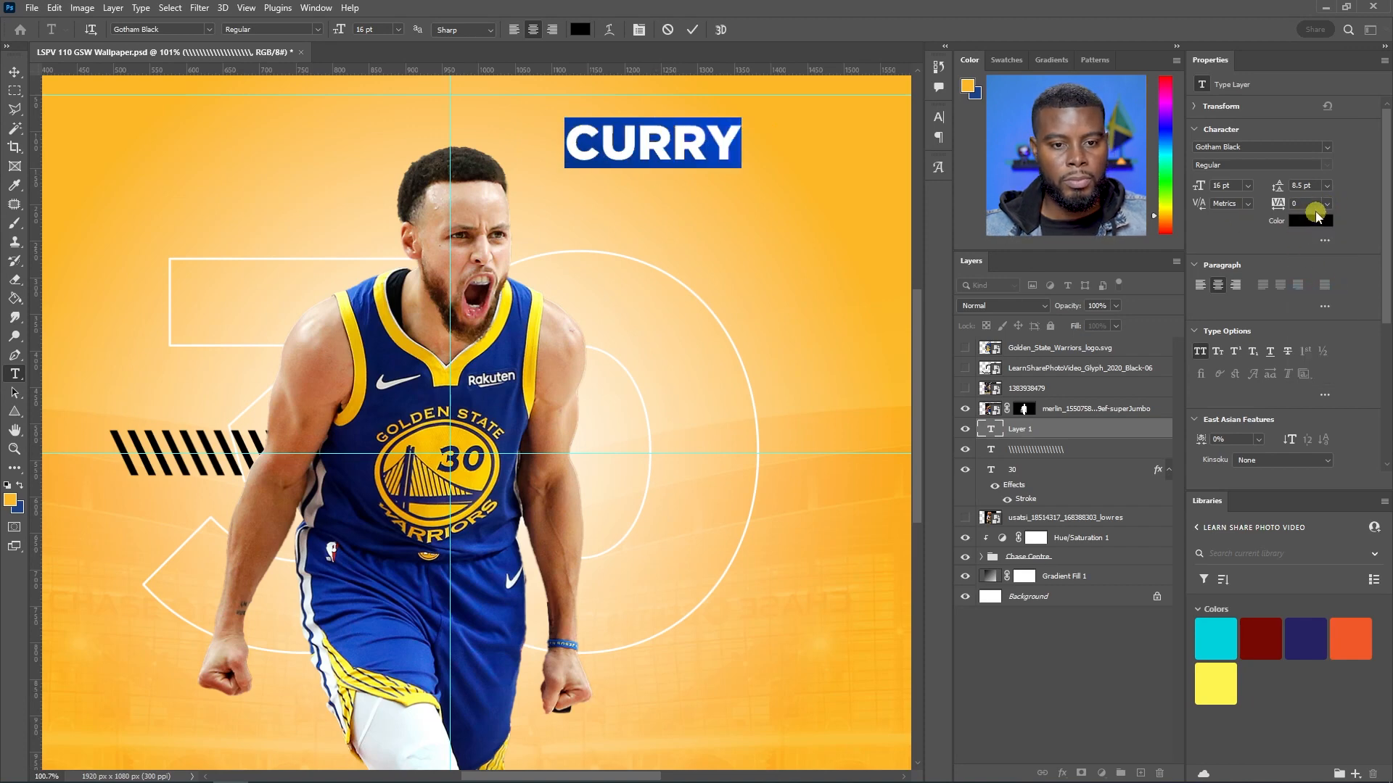
pyautogui.scroll(-1, 1313, 205)
pyautogui.scroll(3, 1314, 205)
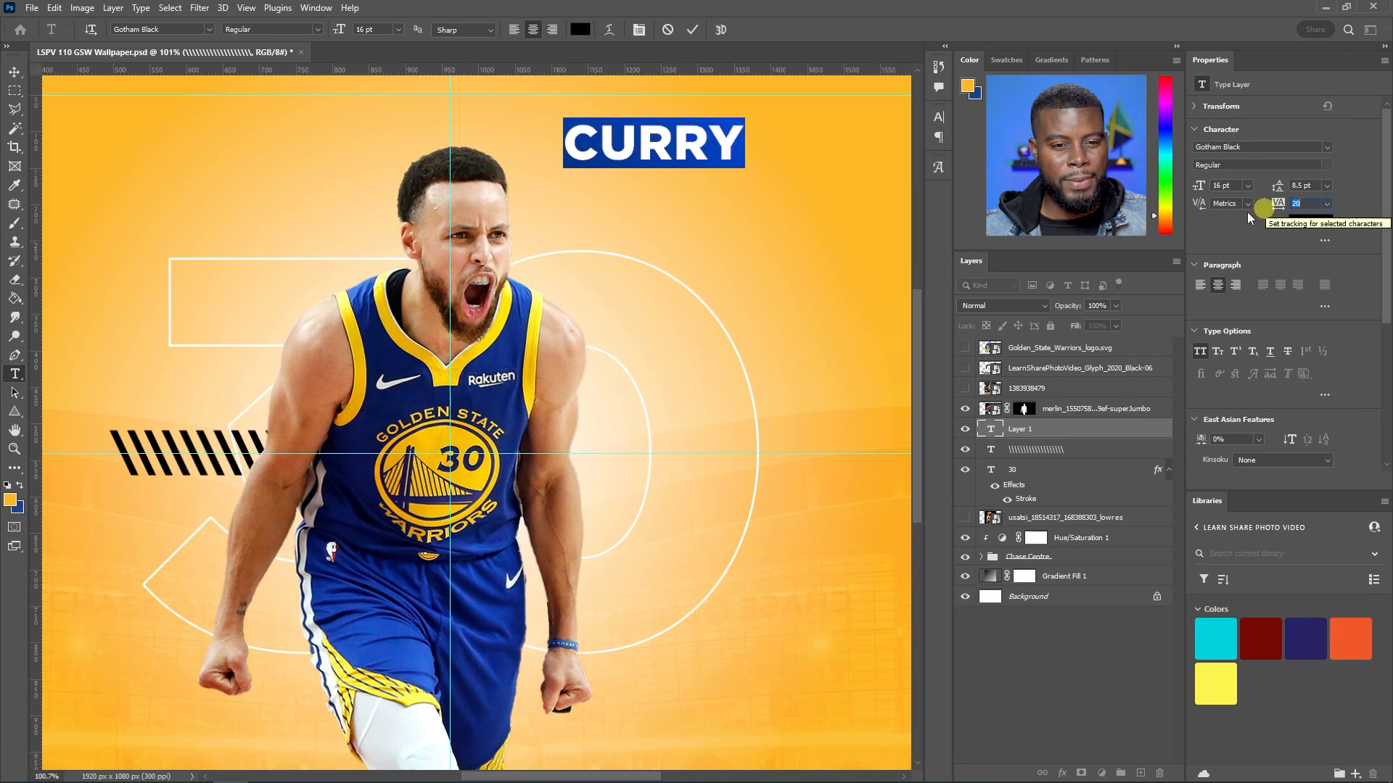
pyautogui.click(1107, 431)
# Duplicate the word CURRY onto new lines below it to make a stack of four lines
pyautogui.click(717, 138)
pyautogui.hotkey('ctrl', 'a')
pyautogui.hotkey('ctrl', 'c')
pyautogui.press('Right')
pyautogui.press('Return')
pyautogui.hotkey('ctrl', 'v')
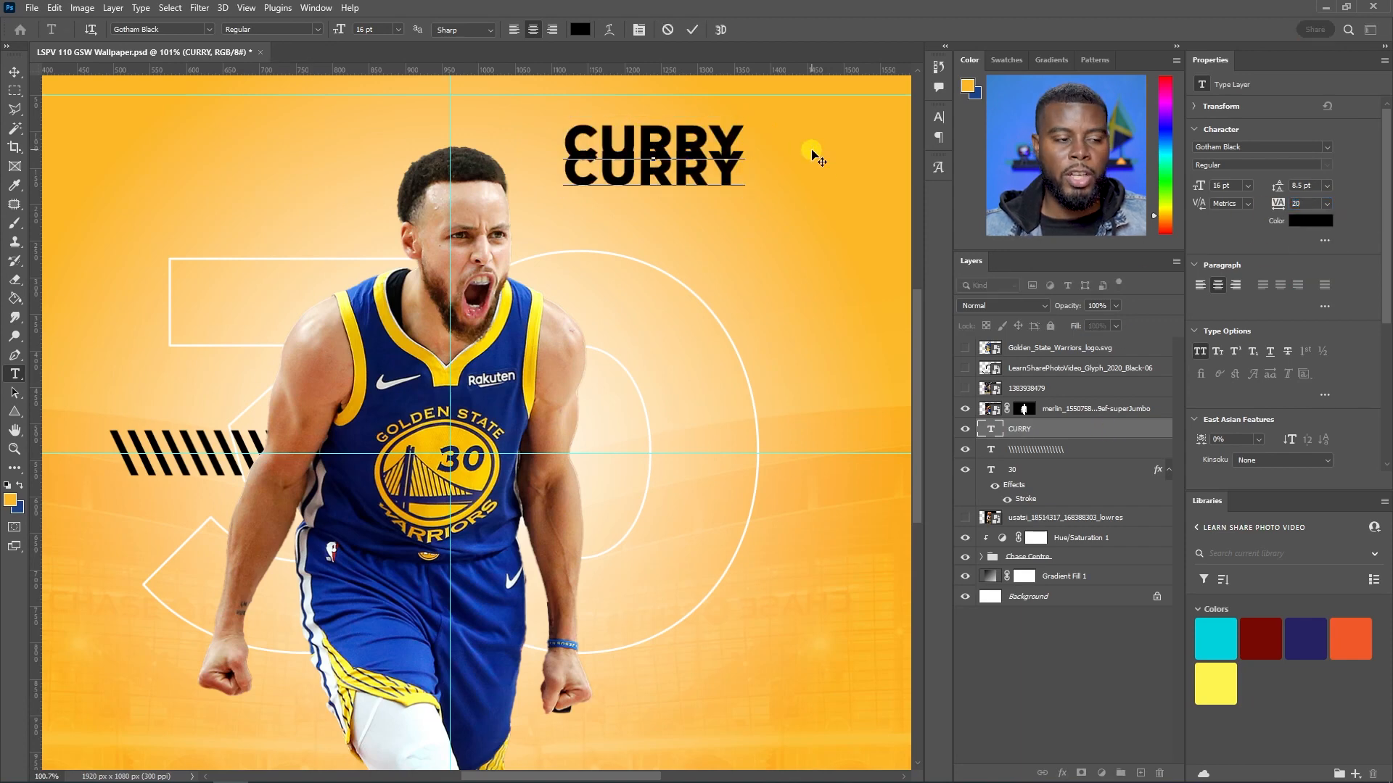
pyautogui.hotkey('ctrl', 'v')
pyautogui.press('Return')
pyautogui.hotkey('ctrl', 'v')
# Copy the whole CURRY stack and paste it repeatedly underneath until the column has 16 lines
pyautogui.hotkey('ctrl', 'a')
pyautogui.hotkey('ctrl', 'c')
pyautogui.press('Right')
pyautogui.press('Return')
pyautogui.hotkey('ctrl', 'v')
pyautogui.press('Return')
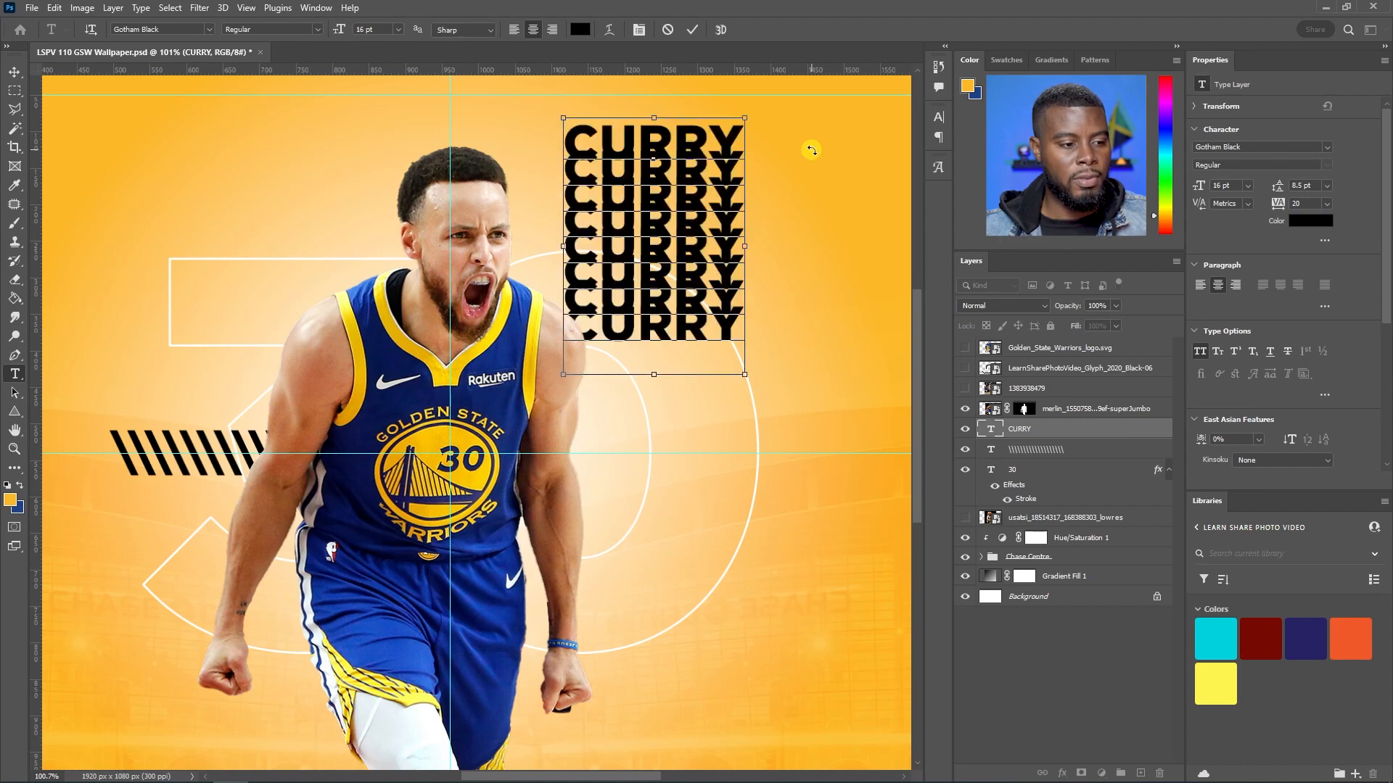
pyautogui.hotkey('ctrl', 'v')
pyautogui.press('Return')
pyautogui.hotkey('ctrl', 'v')
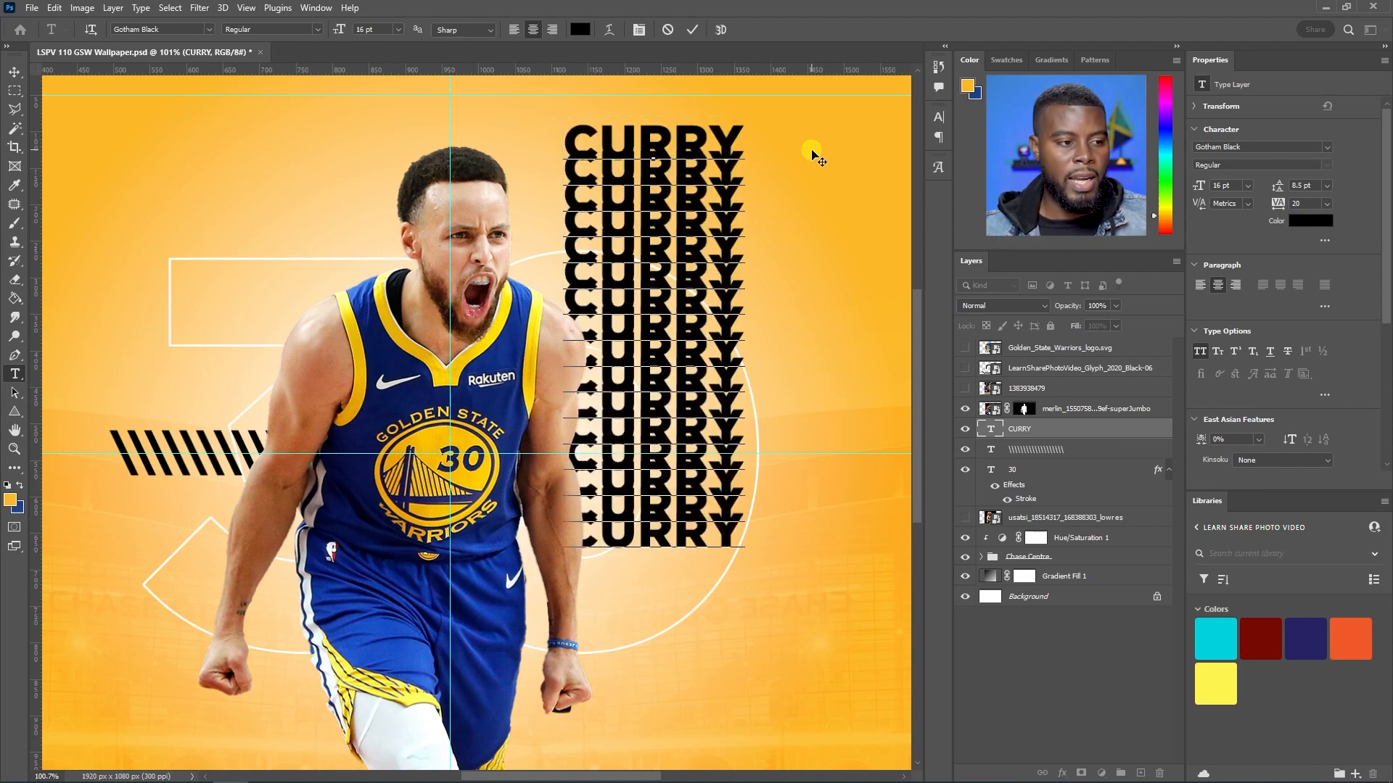
# Set the line spacing of all the CURRY lines to 13 pt and commit the text
pyautogui.hotkey('ctrl', 'a')
pyautogui.click(1327, 187)
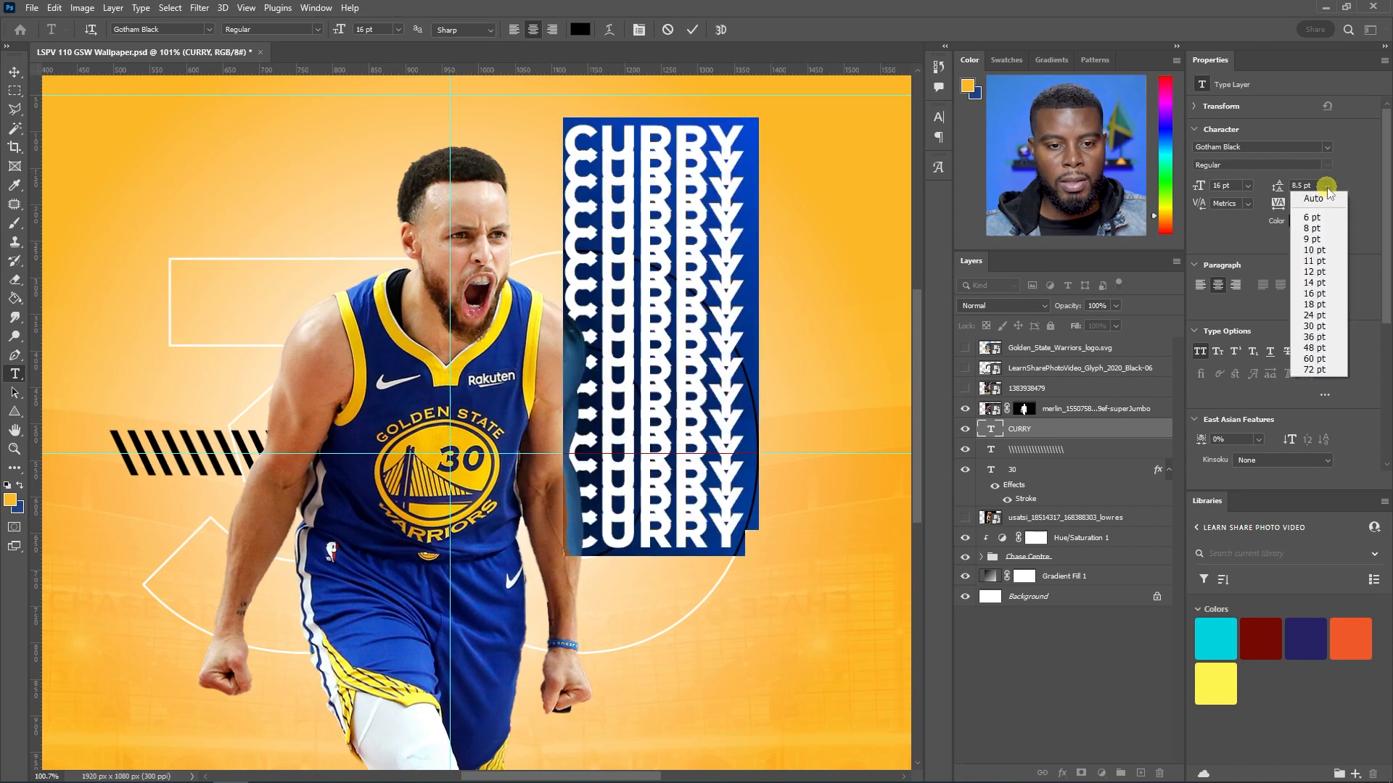
pyautogui.click(1304, 184)
pyautogui.moveTo(1277, 187); pyautogui.dragTo(1303, 185)
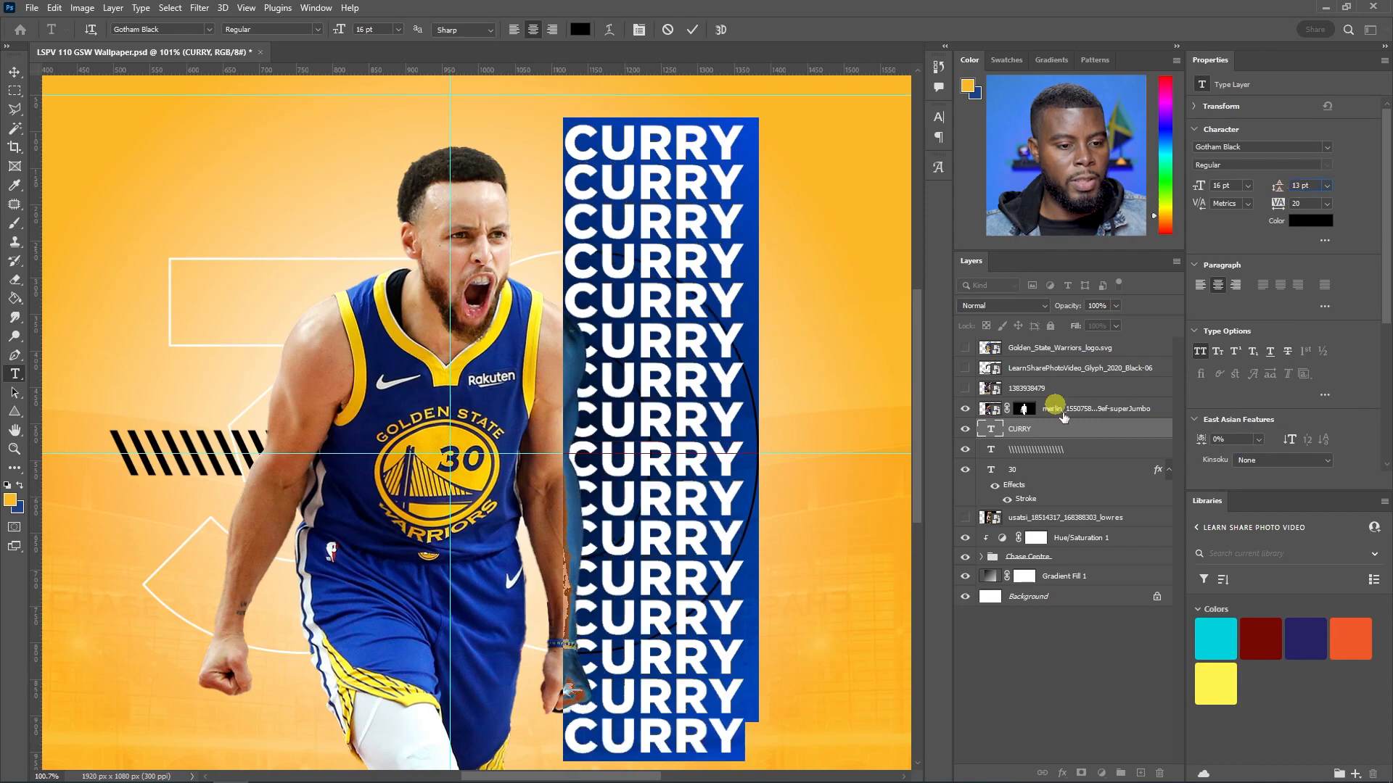
pyautogui.click(1045, 389)
# Show medium layer thumbnails and copy the Stroke effect from the number 30 layer onto the CURRY text layer
pyautogui.scroll(-2, 759, 315)
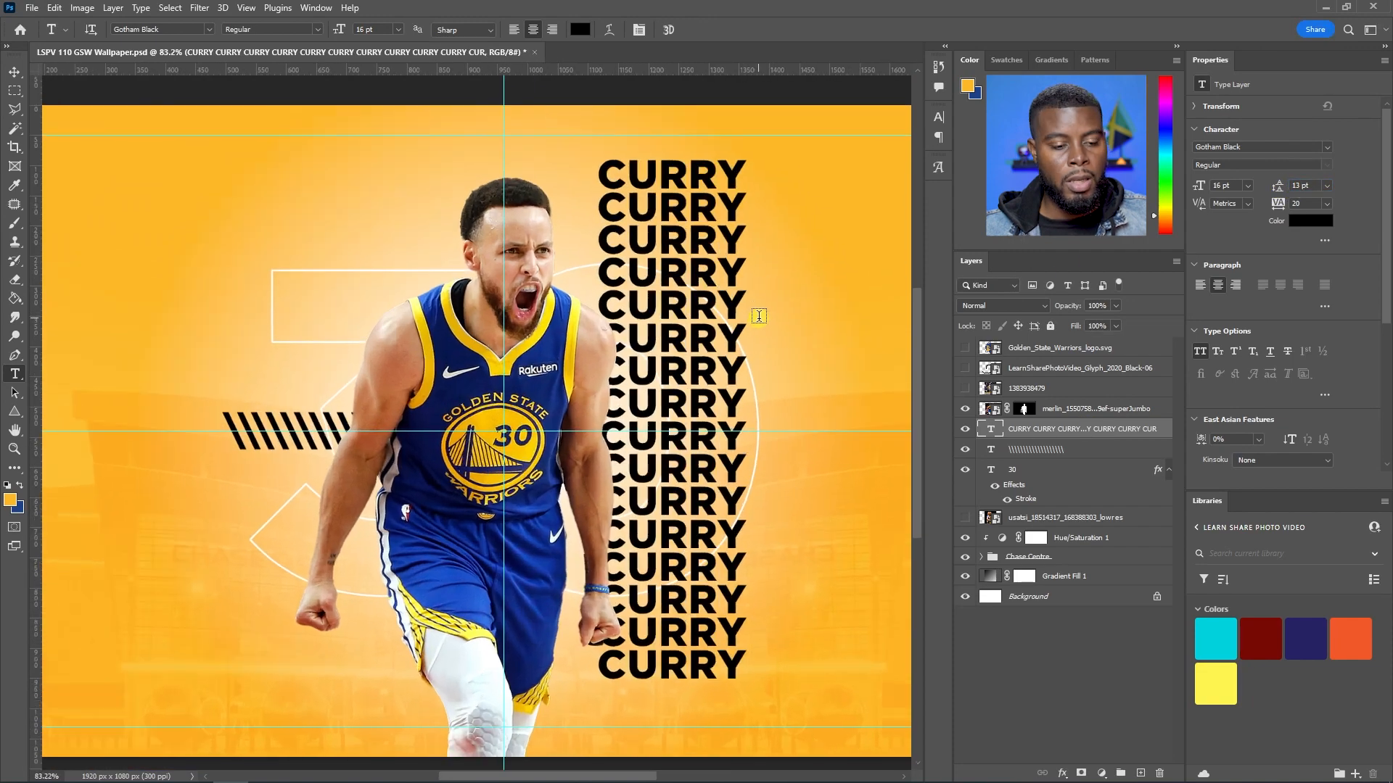
pyautogui.hscroll(1, 827, 470)
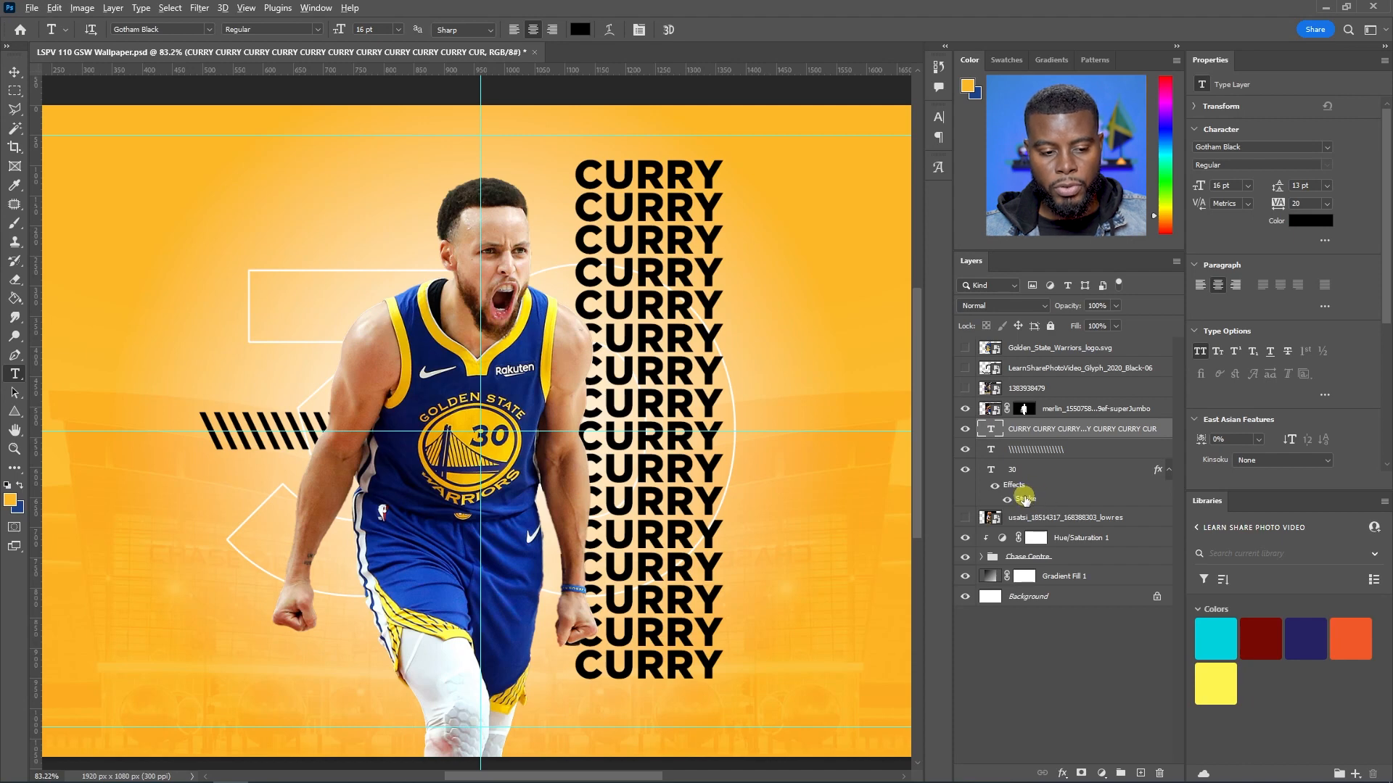
pyautogui.rightClick(1040, 625)
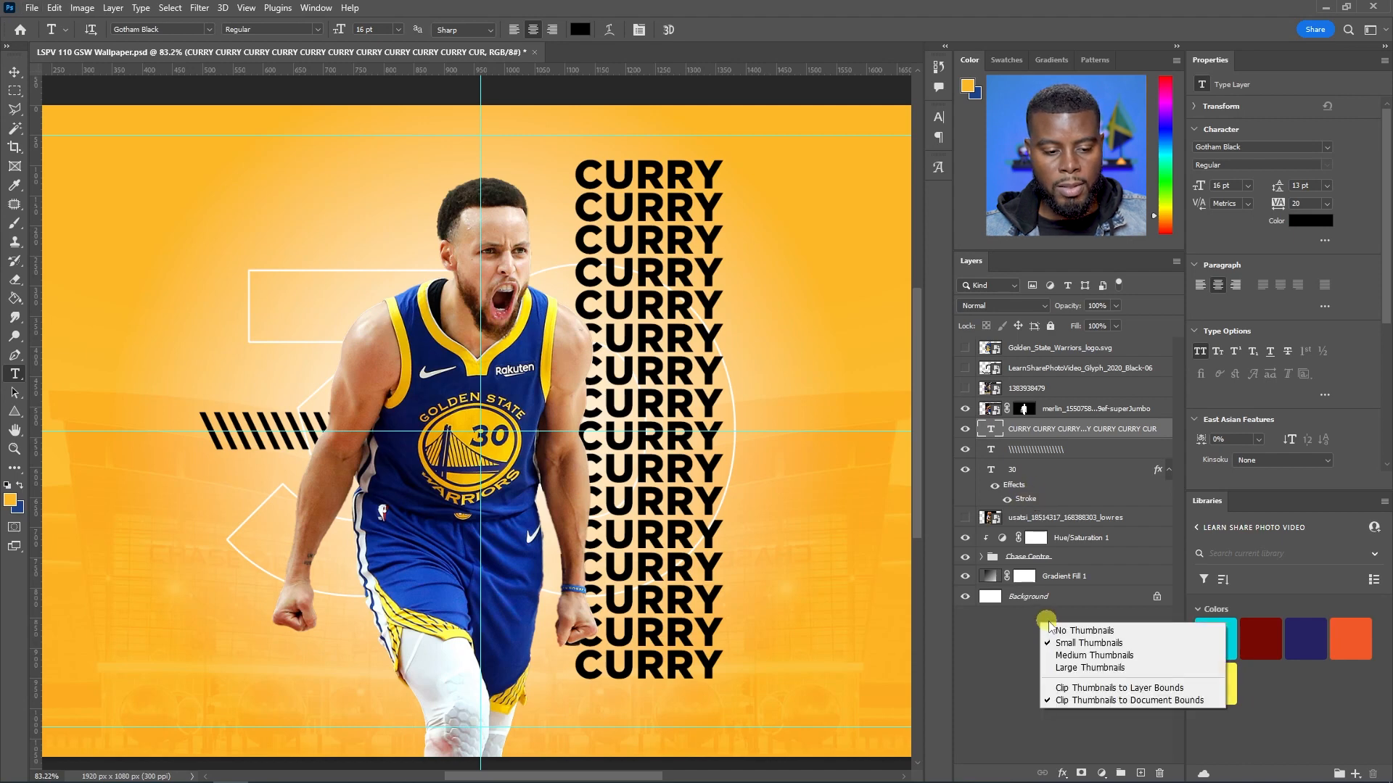
pyautogui.click(1092, 655)
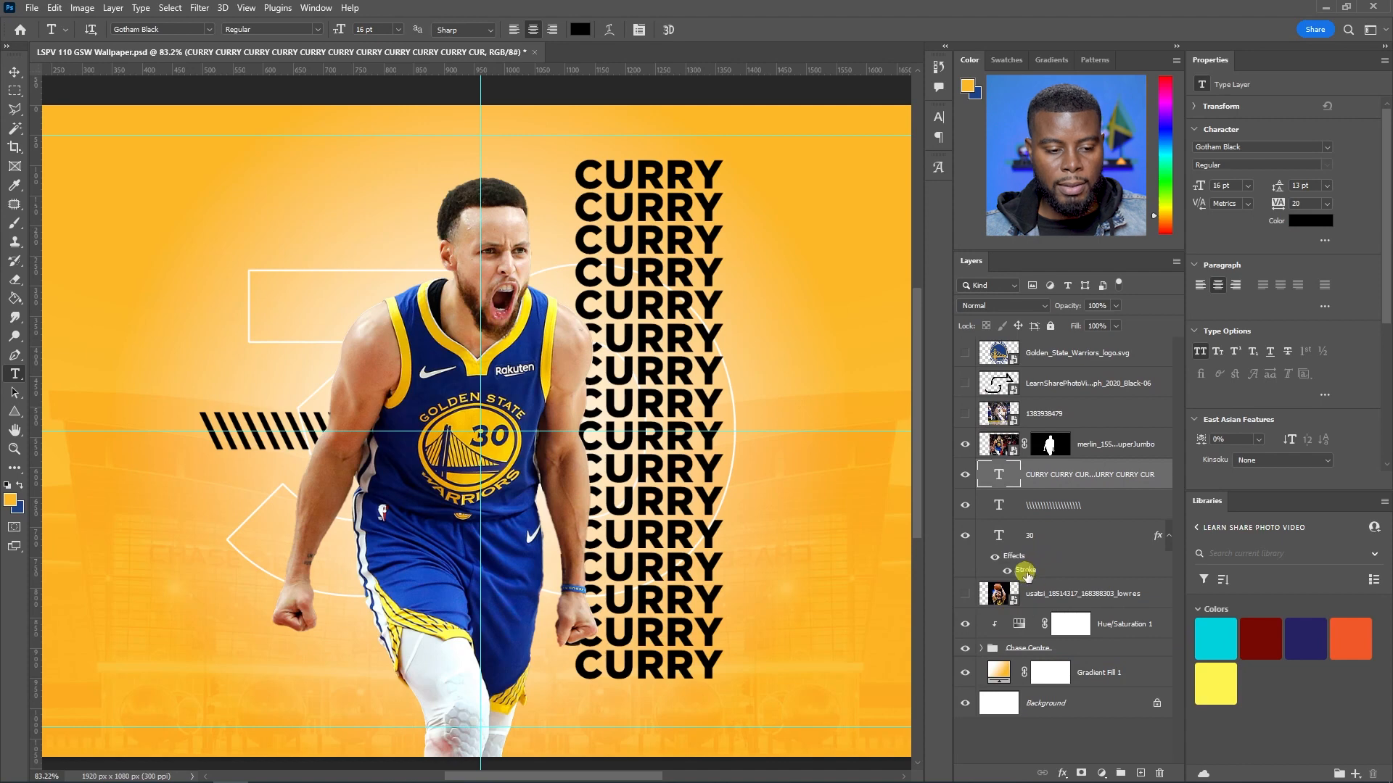
pyautogui.moveTo(1026, 570); pyautogui.dragTo(1049, 486)
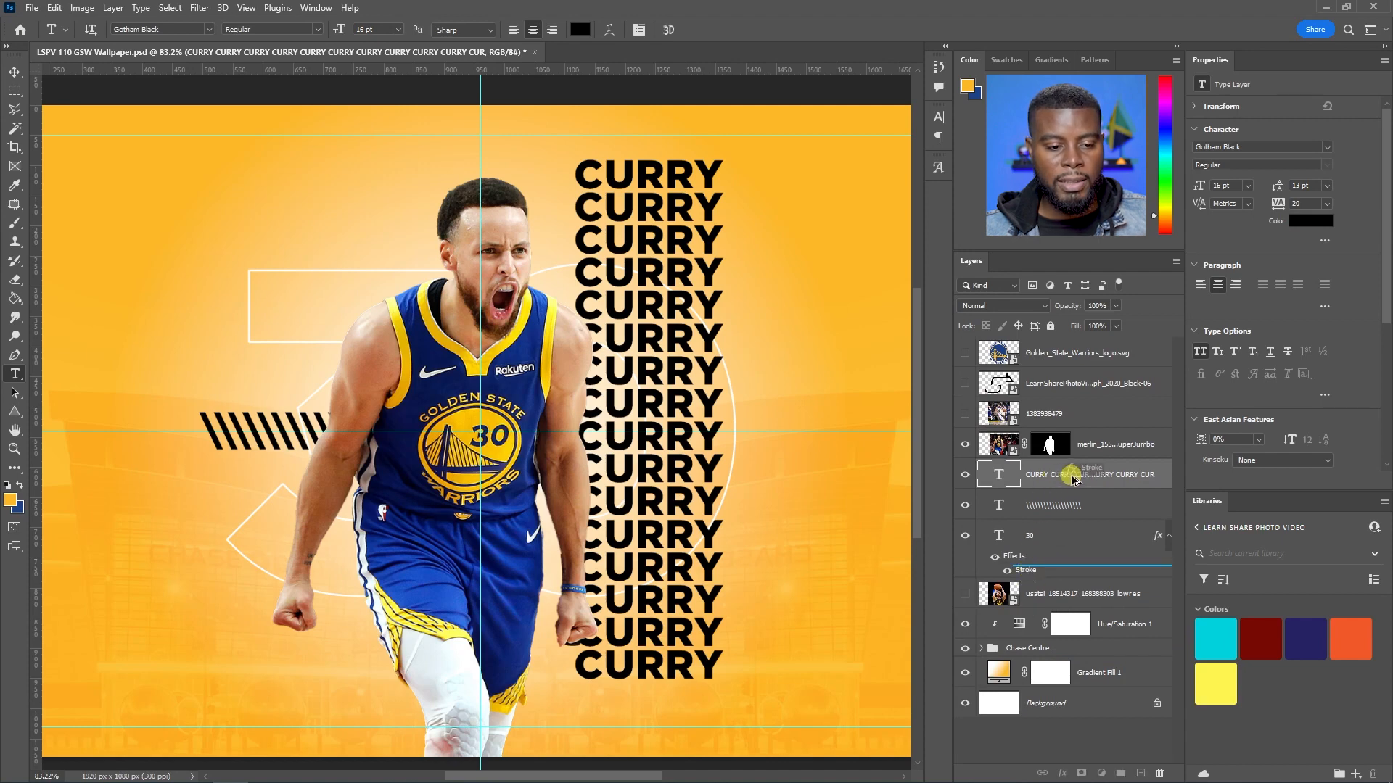
pyautogui.moveTo(1072, 479); pyautogui.dragTo(1071, 477)
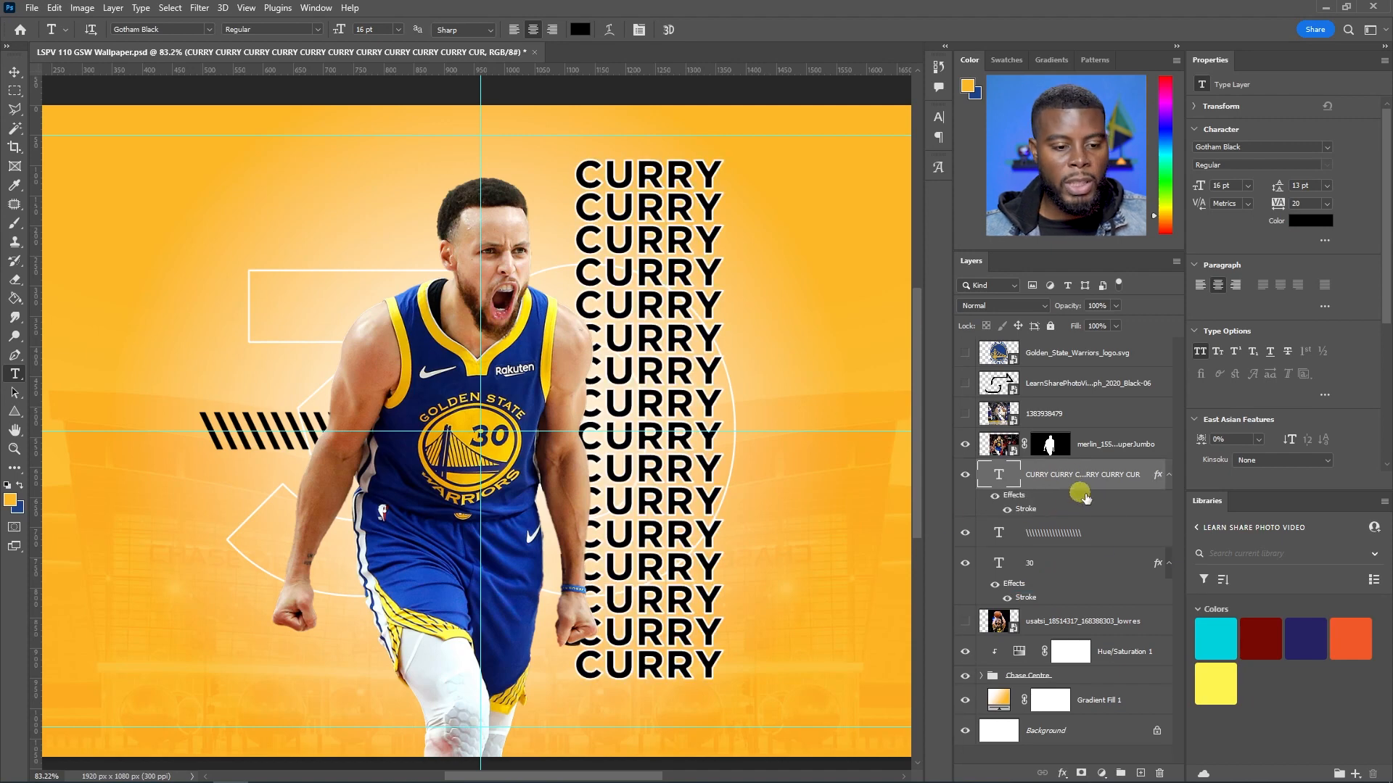
# Change the CURRY text's stroke to the blue swatch colour 1d428a with a size of 2 px
pyautogui.press('x')
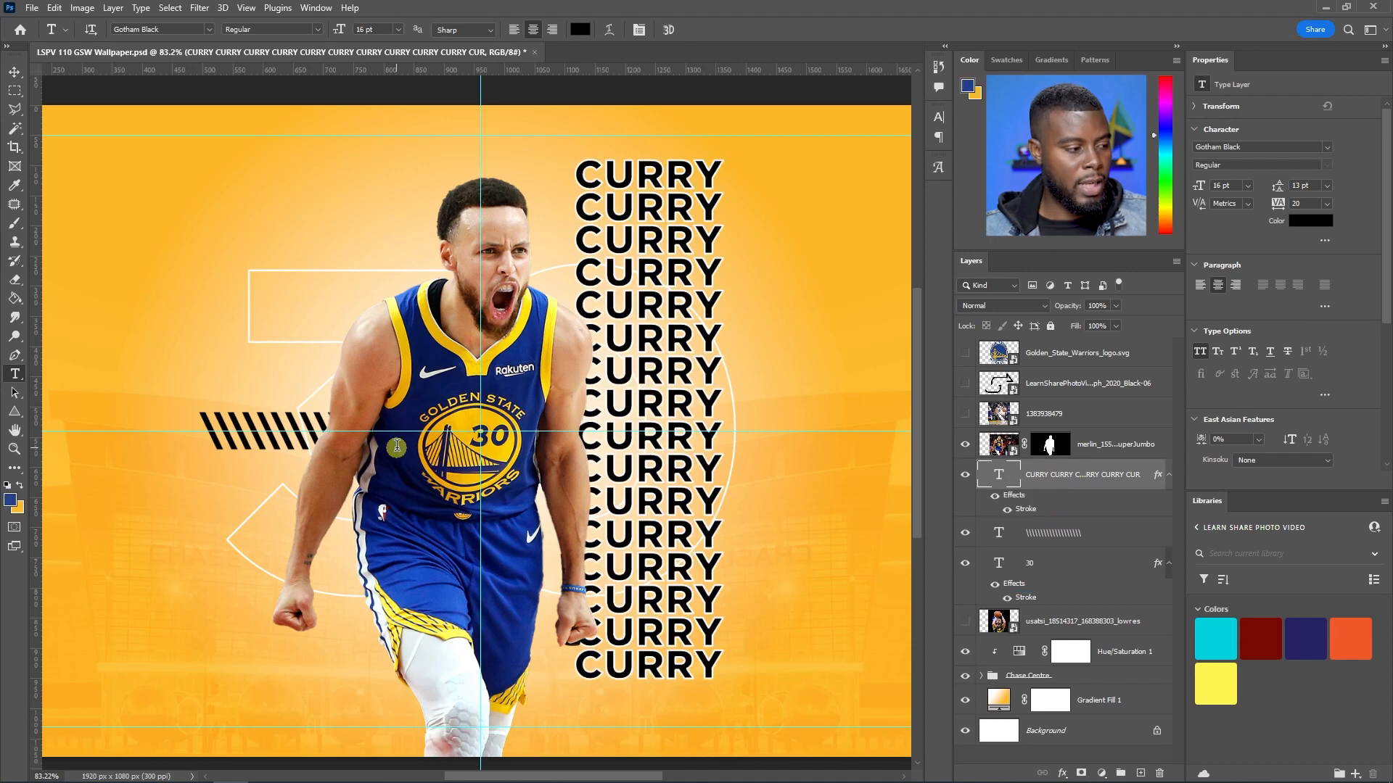
pyautogui.doubleClick(1026, 510)
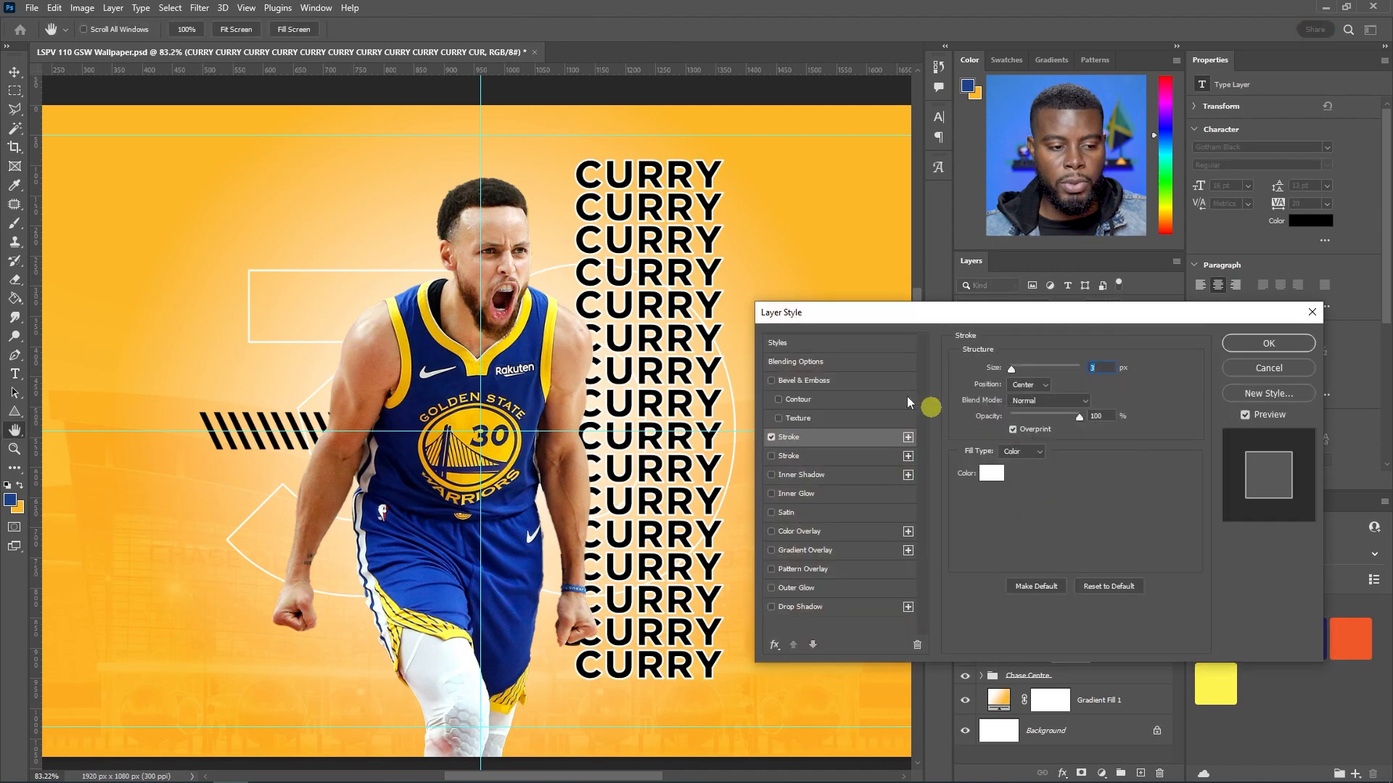
pyautogui.click(991, 473)
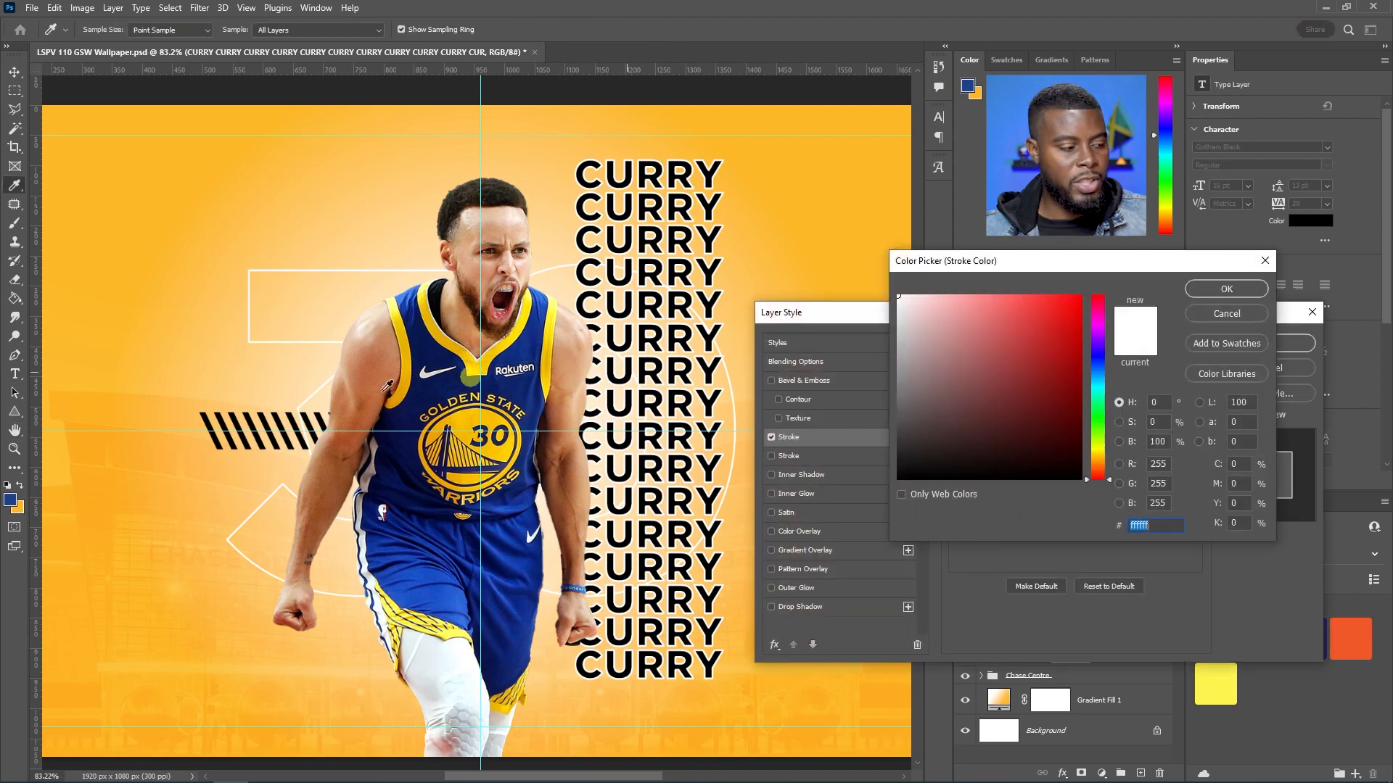
pyautogui.click(11, 499)
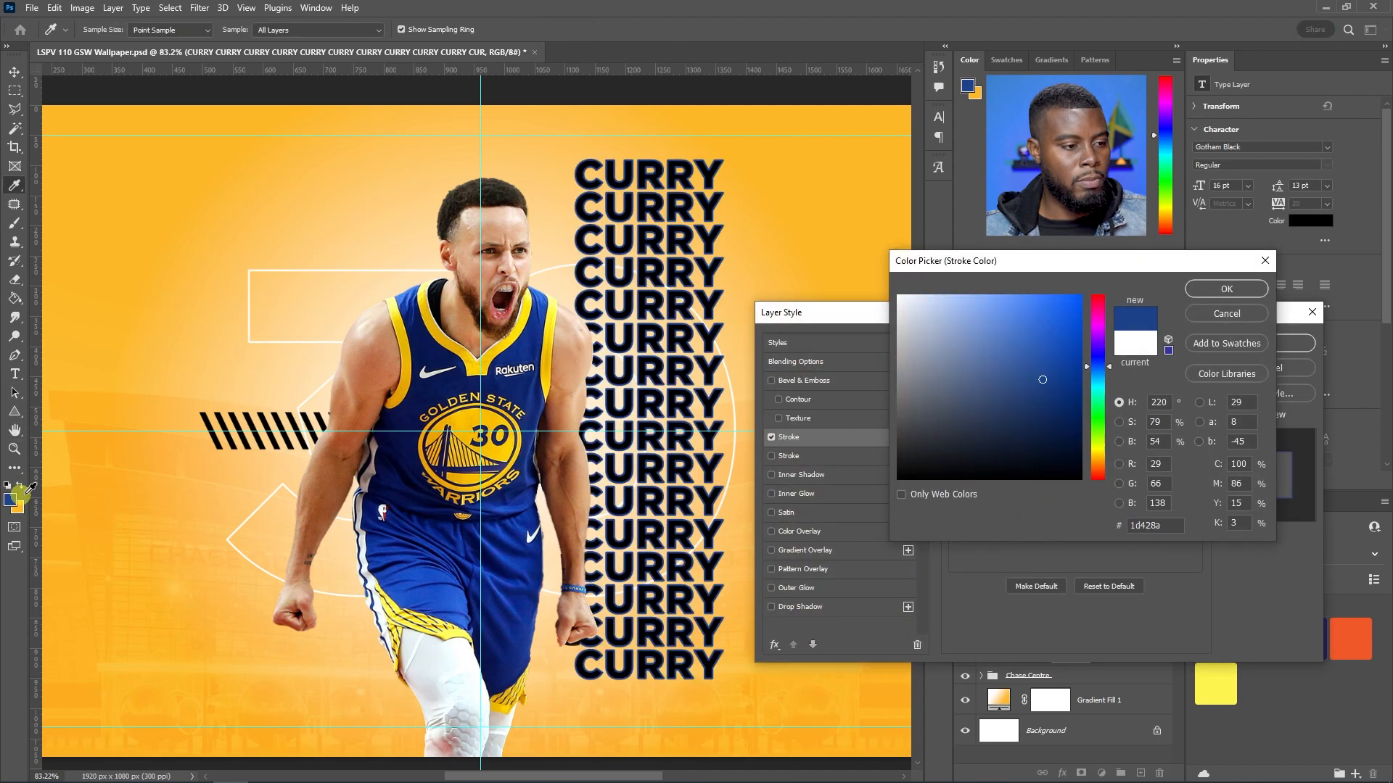
pyautogui.click(1226, 289)
pyautogui.press('Down')
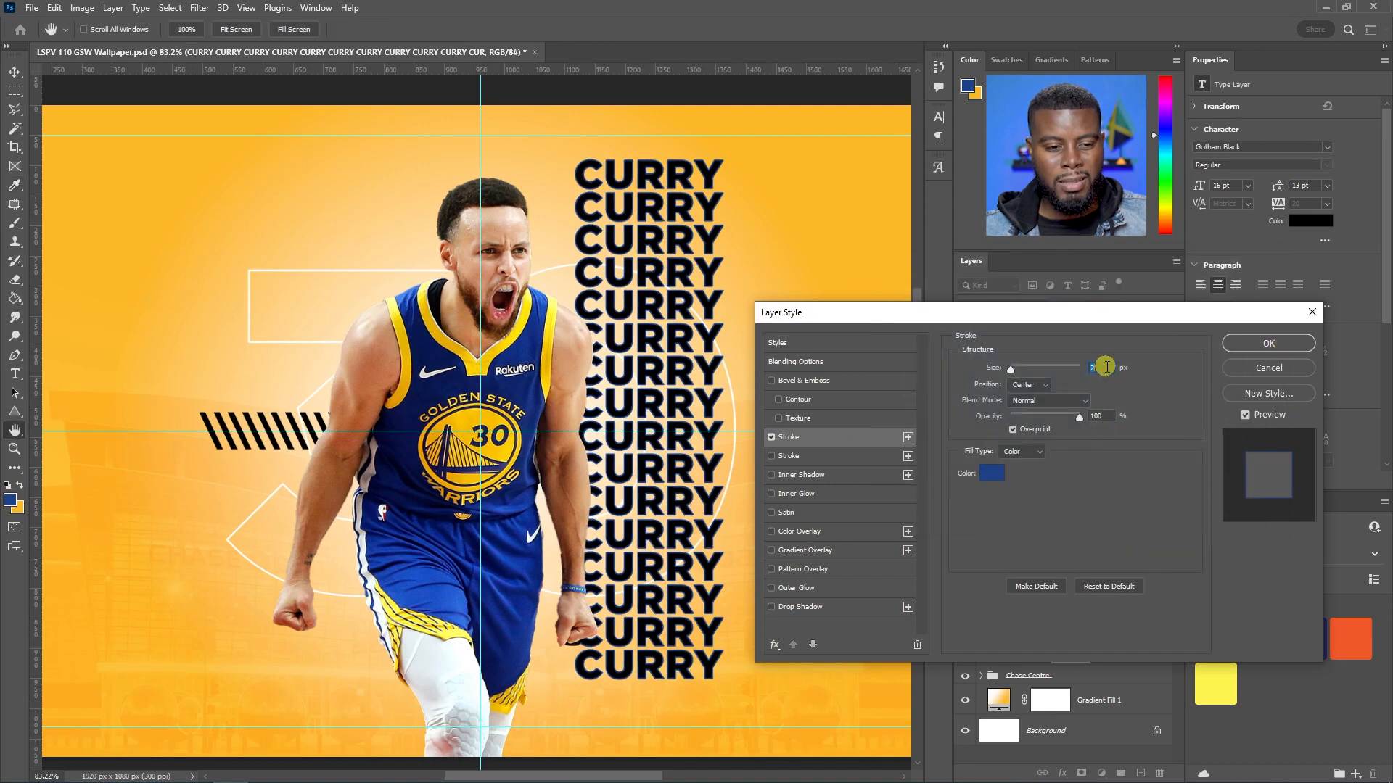
pyautogui.click(1277, 345)
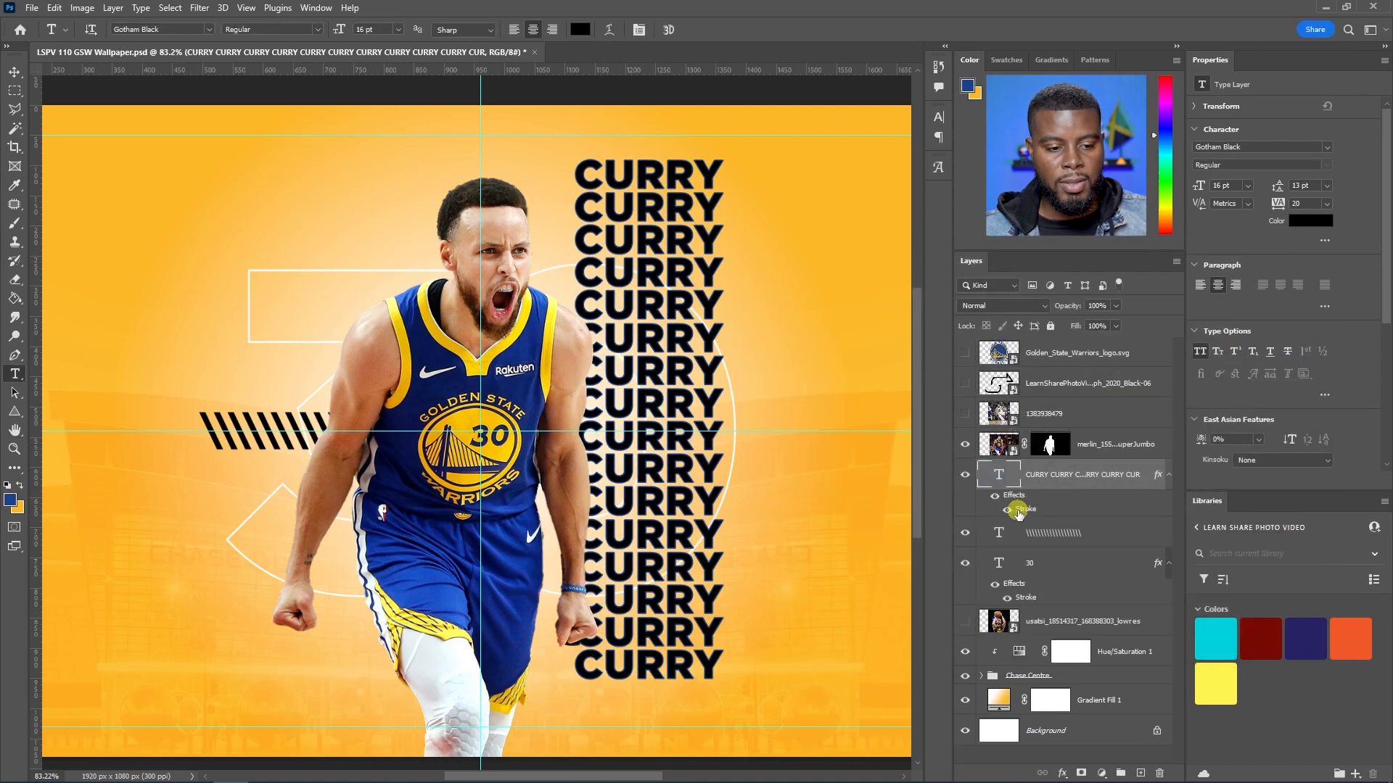
# Set the CURRY text layer's fill to 0% and scale the column down to a font size of about 11.5 pt
pyautogui.moveTo(1121, 330); pyautogui.dragTo(996, 341)
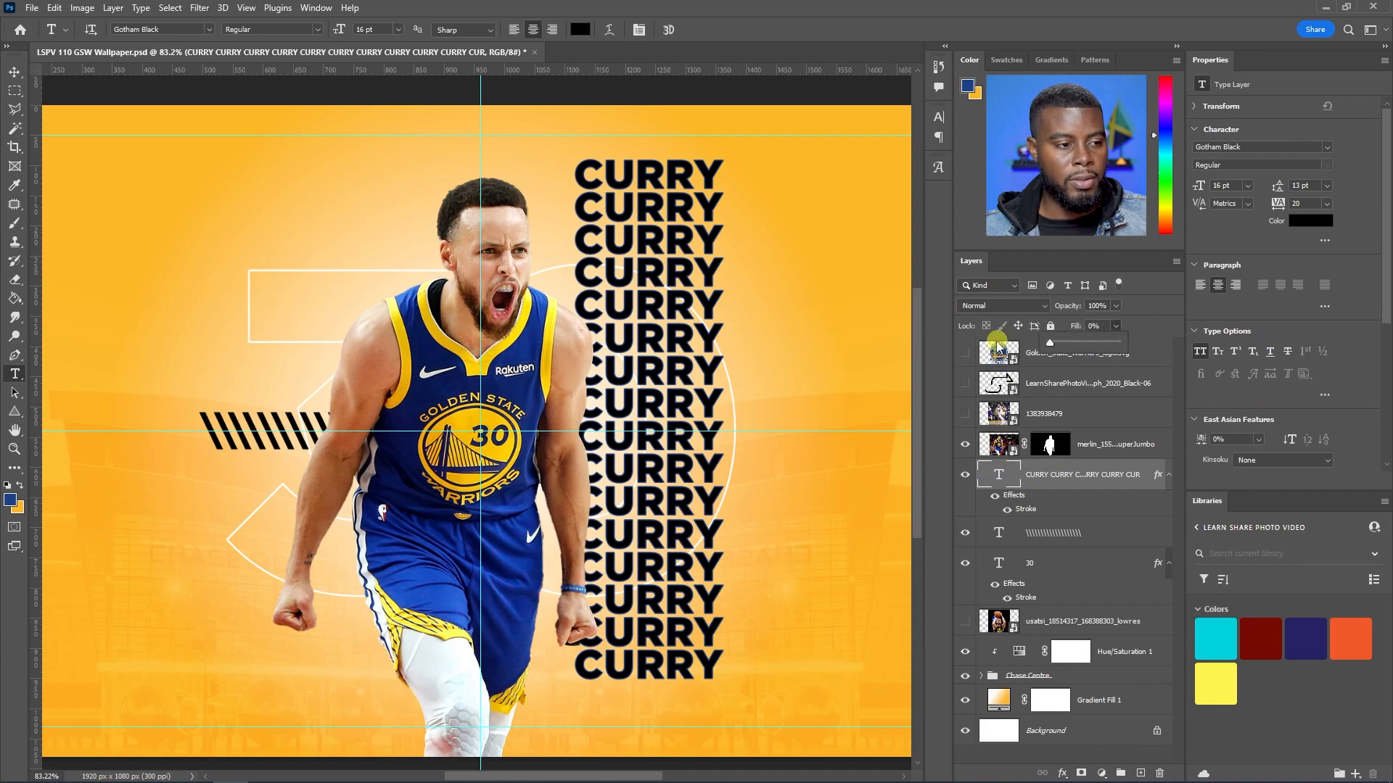
pyautogui.scroll(-1, 695, 304)
pyautogui.hscroll(2, 696, 308)
pyautogui.scroll(2, 552, 291)
pyautogui.press('v')
pyautogui.hotkey('ctrl', 't')
pyautogui.moveTo(639, 175); pyautogui.dragTo(576, 315)
pyautogui.press('Return')
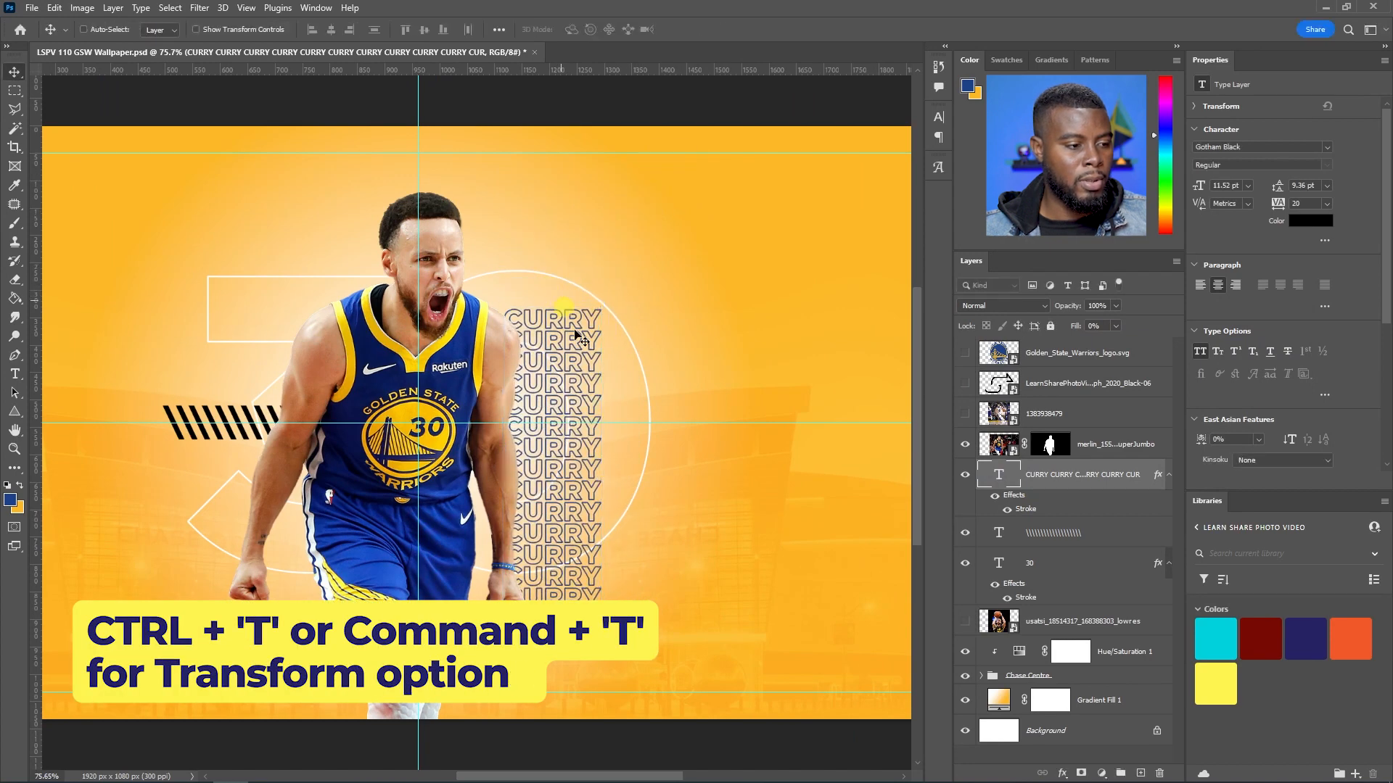
# Move the outlined CURRY column up against the player, partly behind his shoulder and vertically centred on the canvas, and save the document
pyautogui.moveTo(553, 389); pyautogui.dragTo(506, 336)
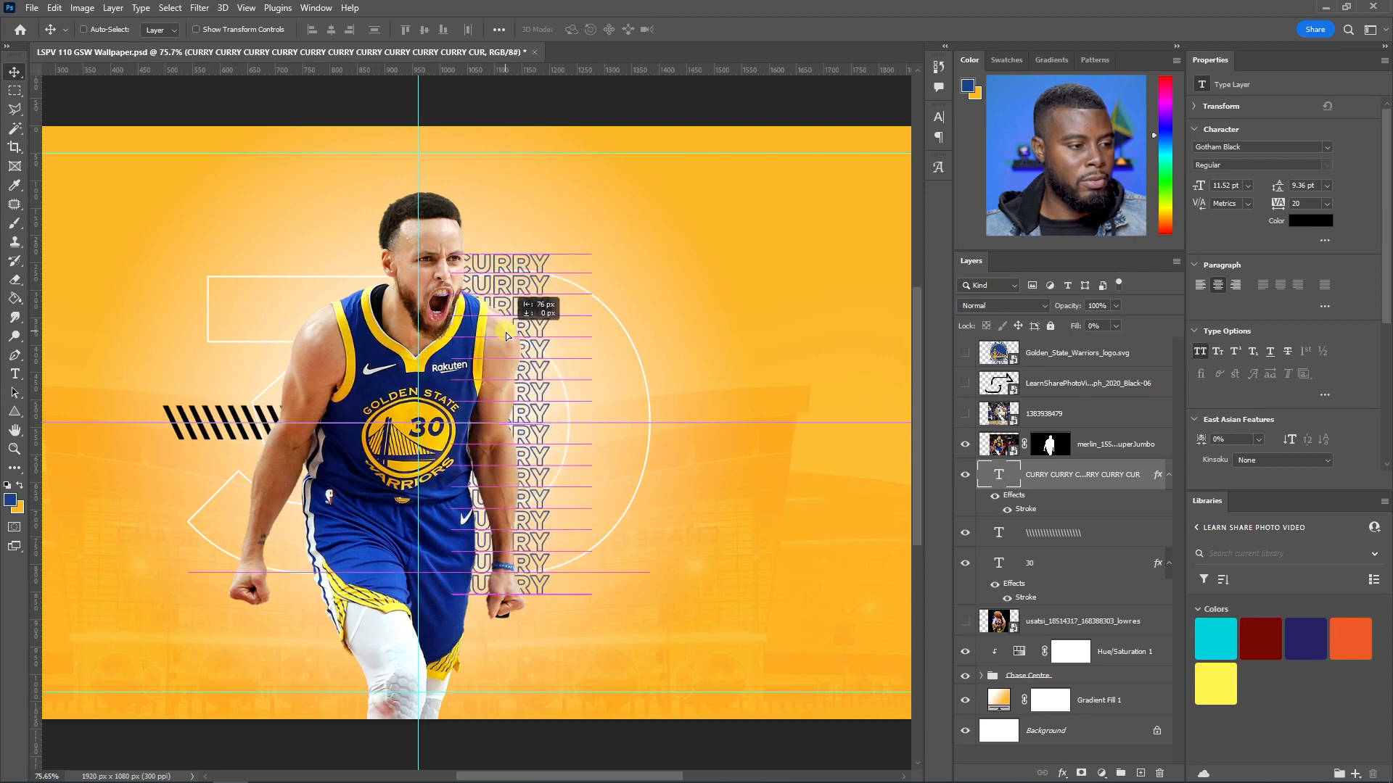
pyautogui.scroll(-5, 508, 336)
pyautogui.hscroll(-2, 537, 319)
pyautogui.scroll(2, 415, 302)
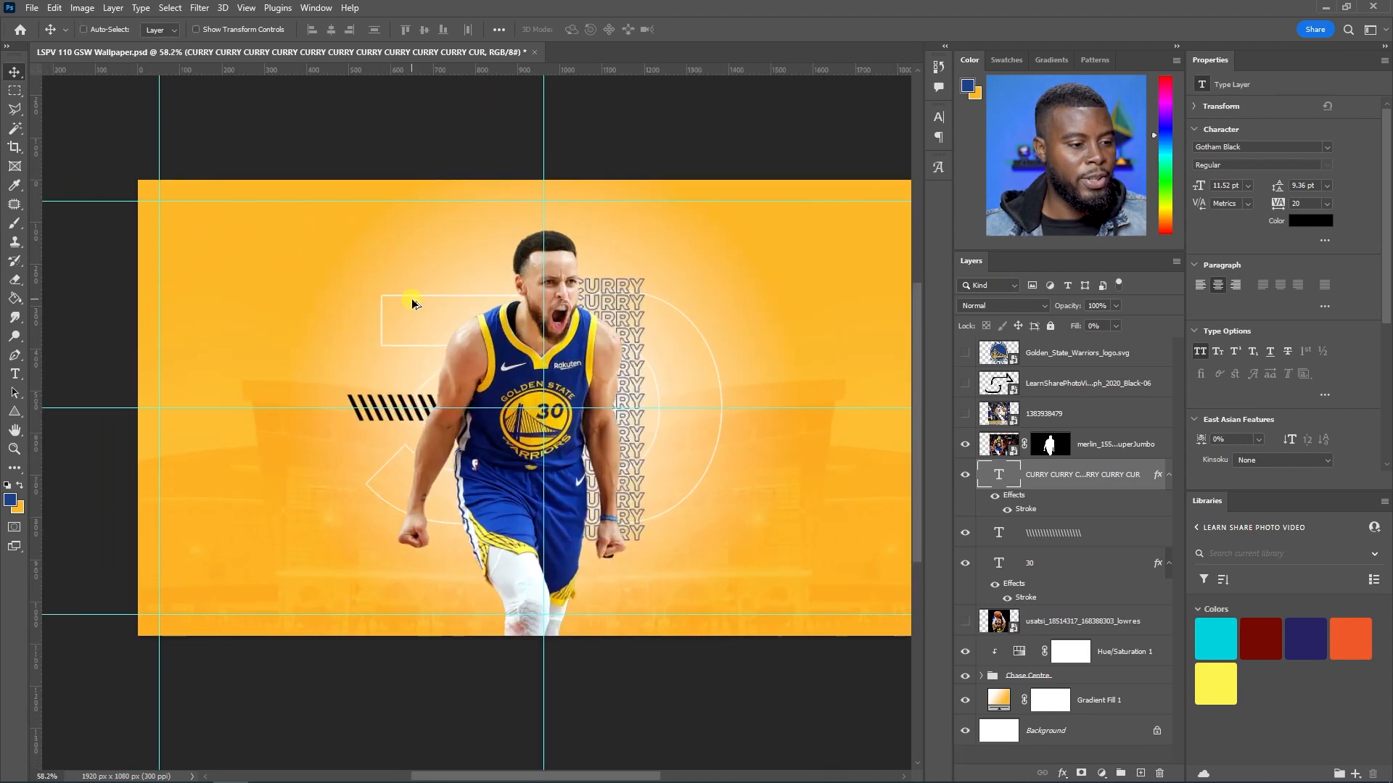
pyautogui.hscroll(3, 380, 274)
pyautogui.hscroll(-1, 381, 277)
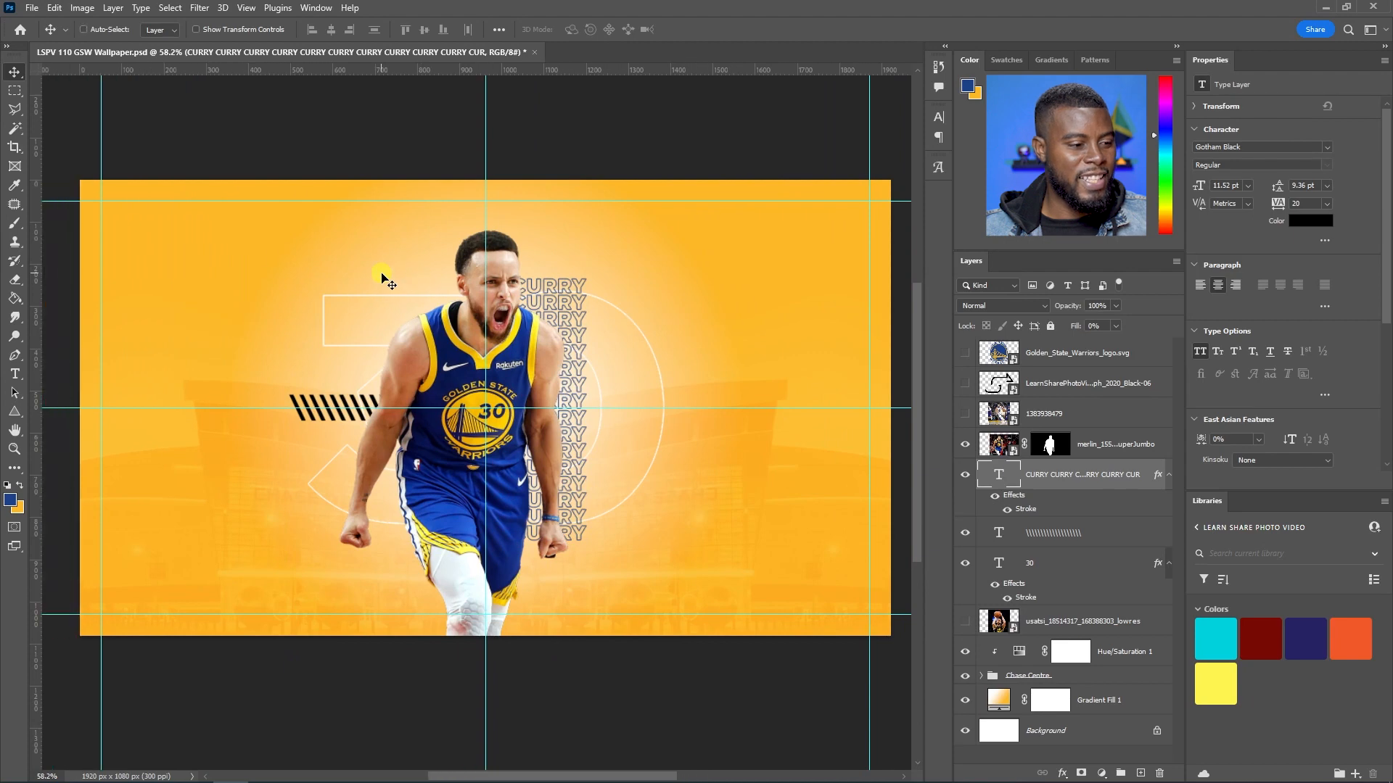
pyautogui.hscroll(1, 434, 266)
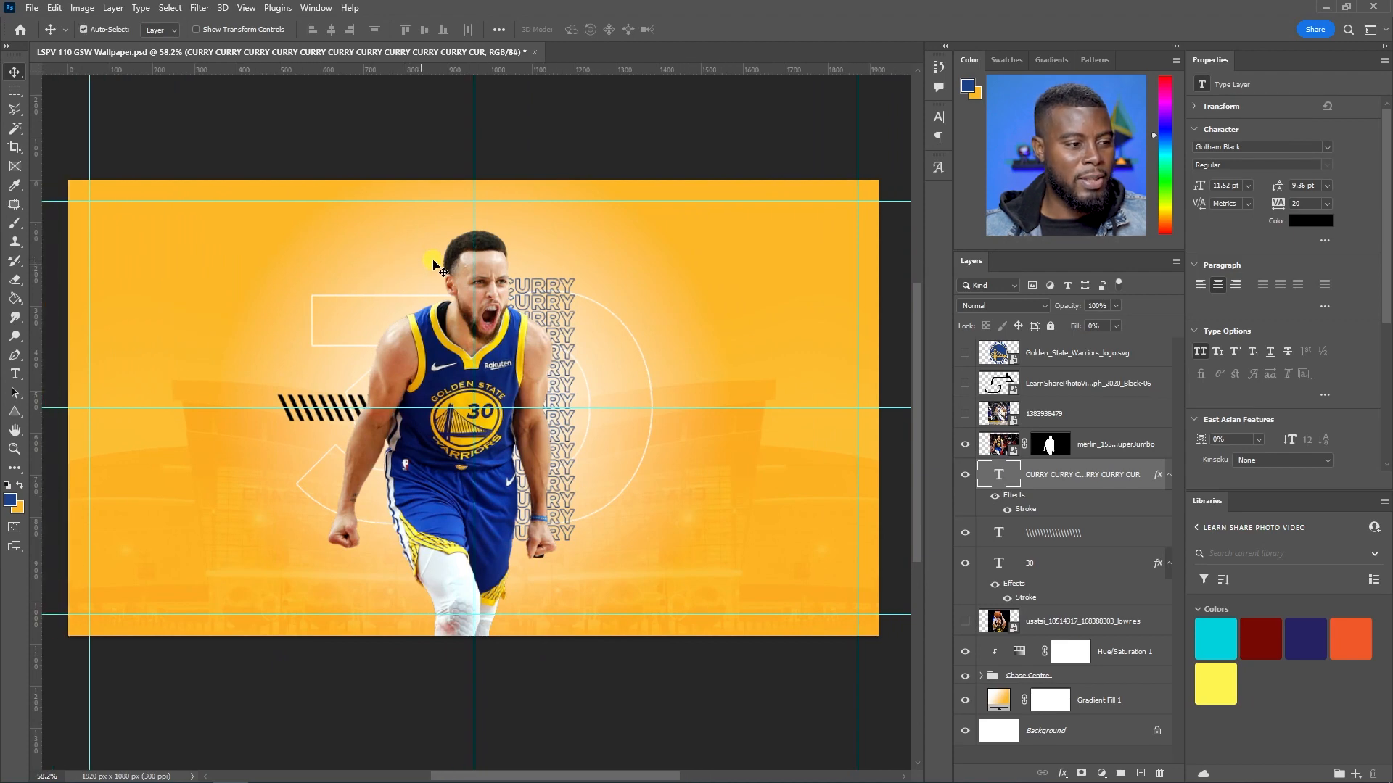
pyautogui.hotkey('ctrl', 's')
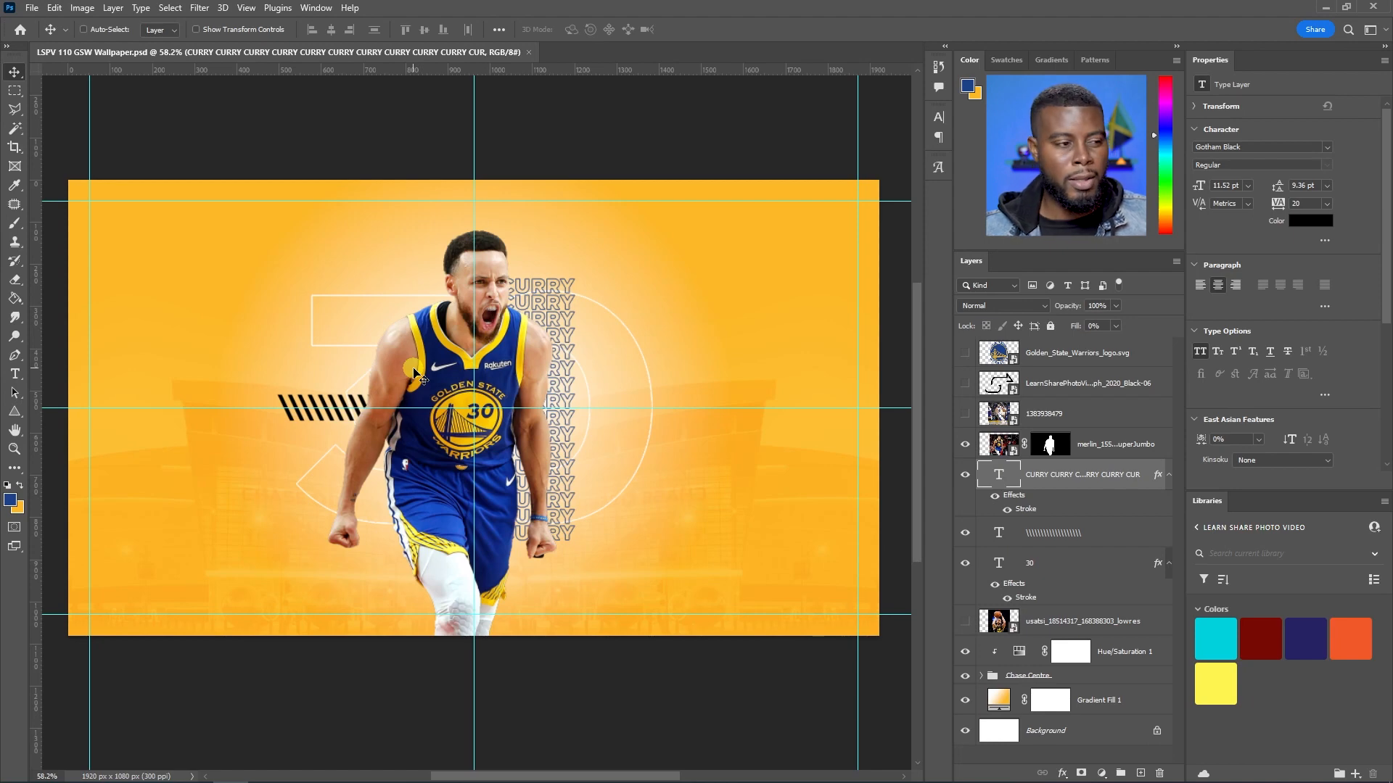
# Open the Camera Raw Filter on the player layer and set exposure to +0.35, contrast to +32 and saturation to -100
pyautogui.scroll(4, 413, 373)
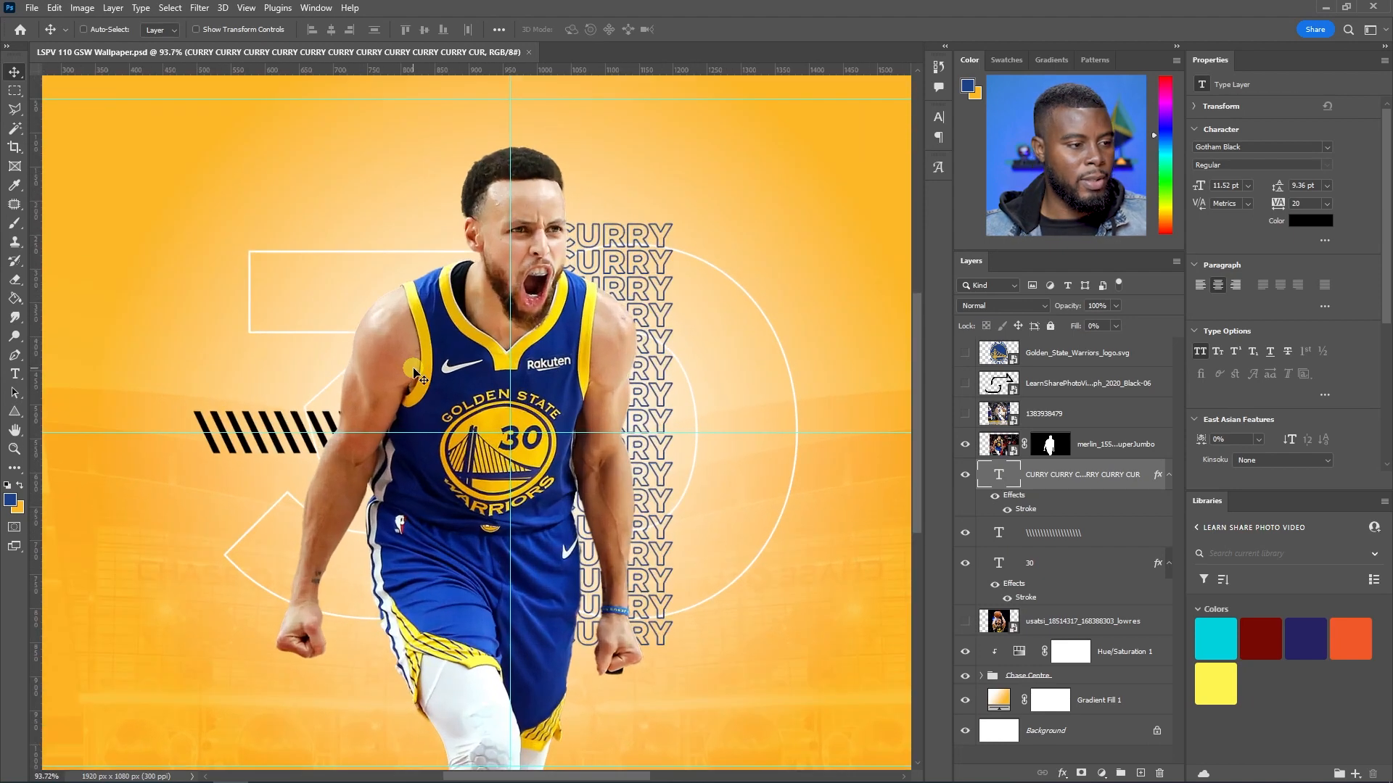
pyautogui.click(1106, 455)
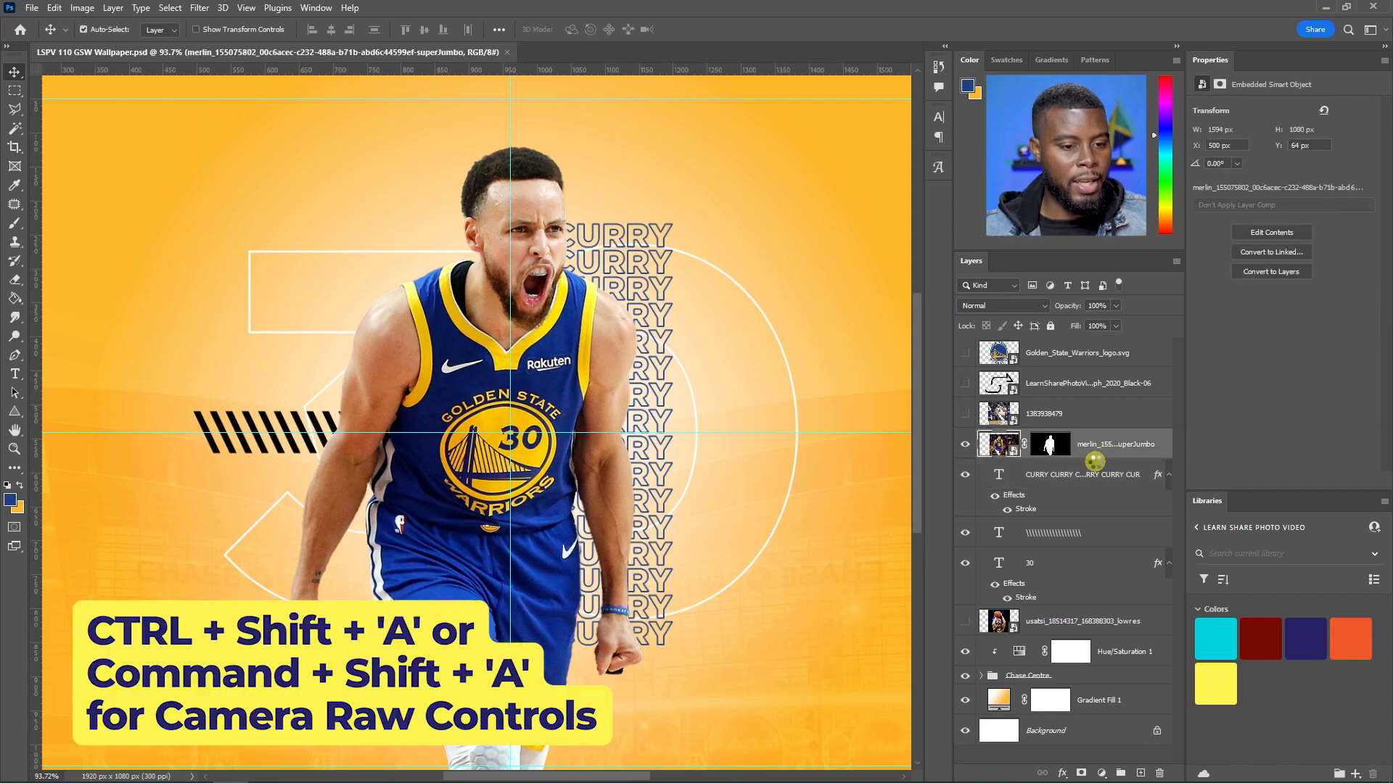
pyautogui.hotkey('ctrl', 'shift', 'a')
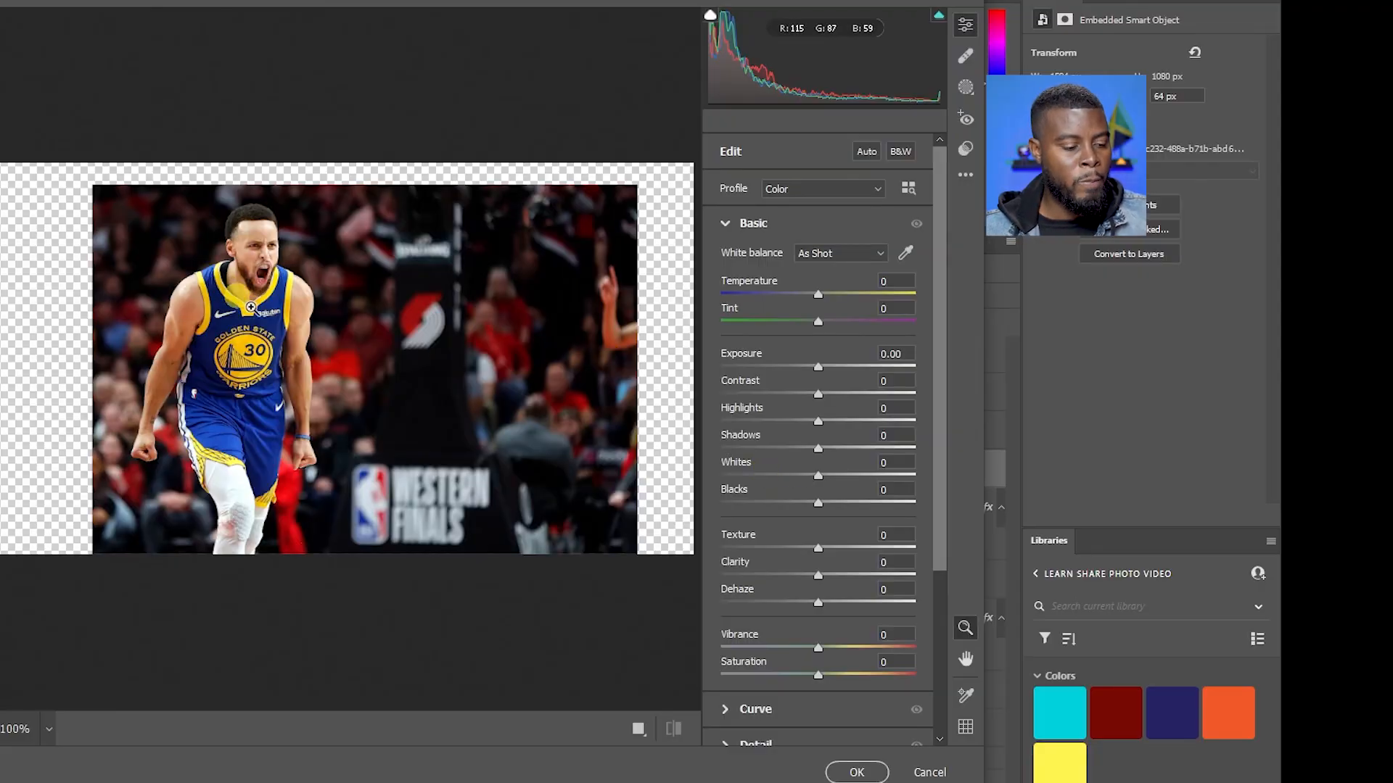
pyautogui.click(264, 313)
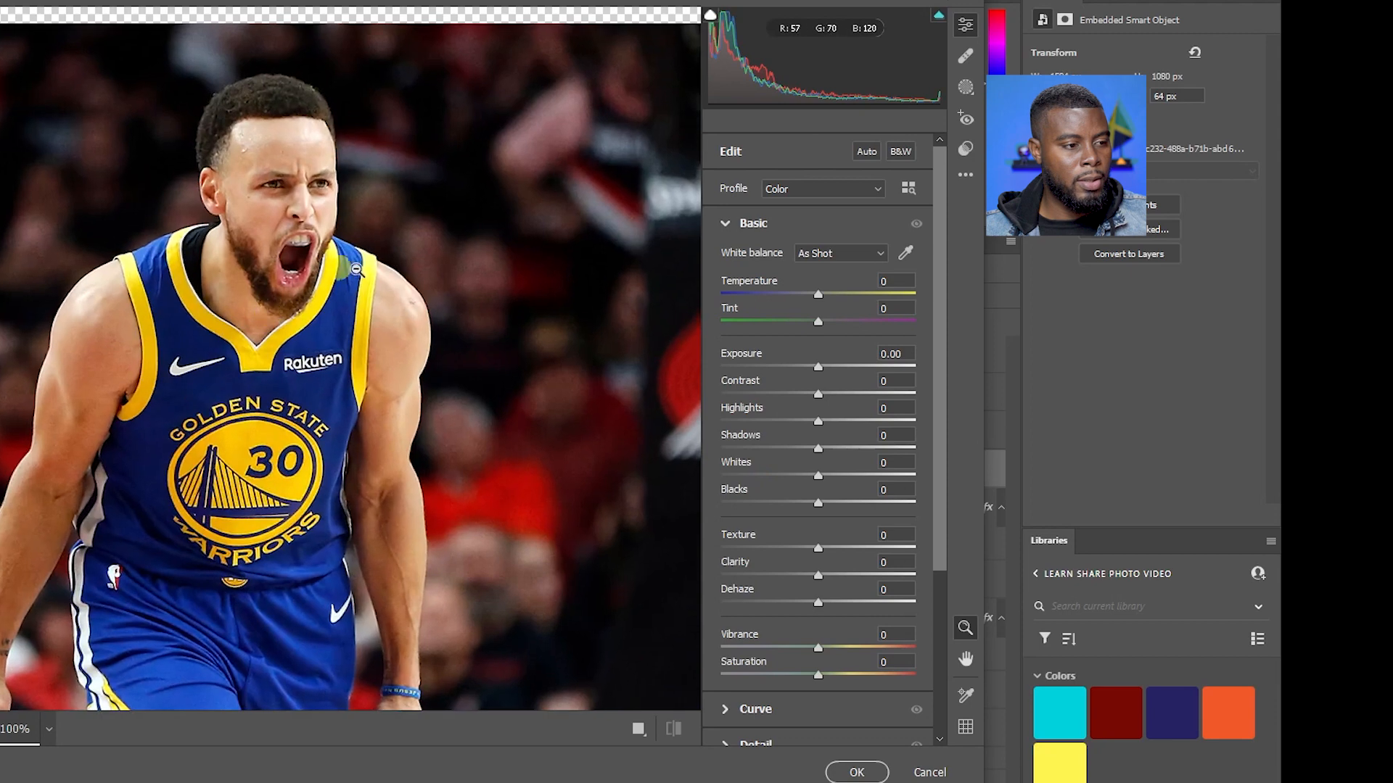
pyautogui.moveTo(933, 363); pyautogui.dragTo(935, 406)
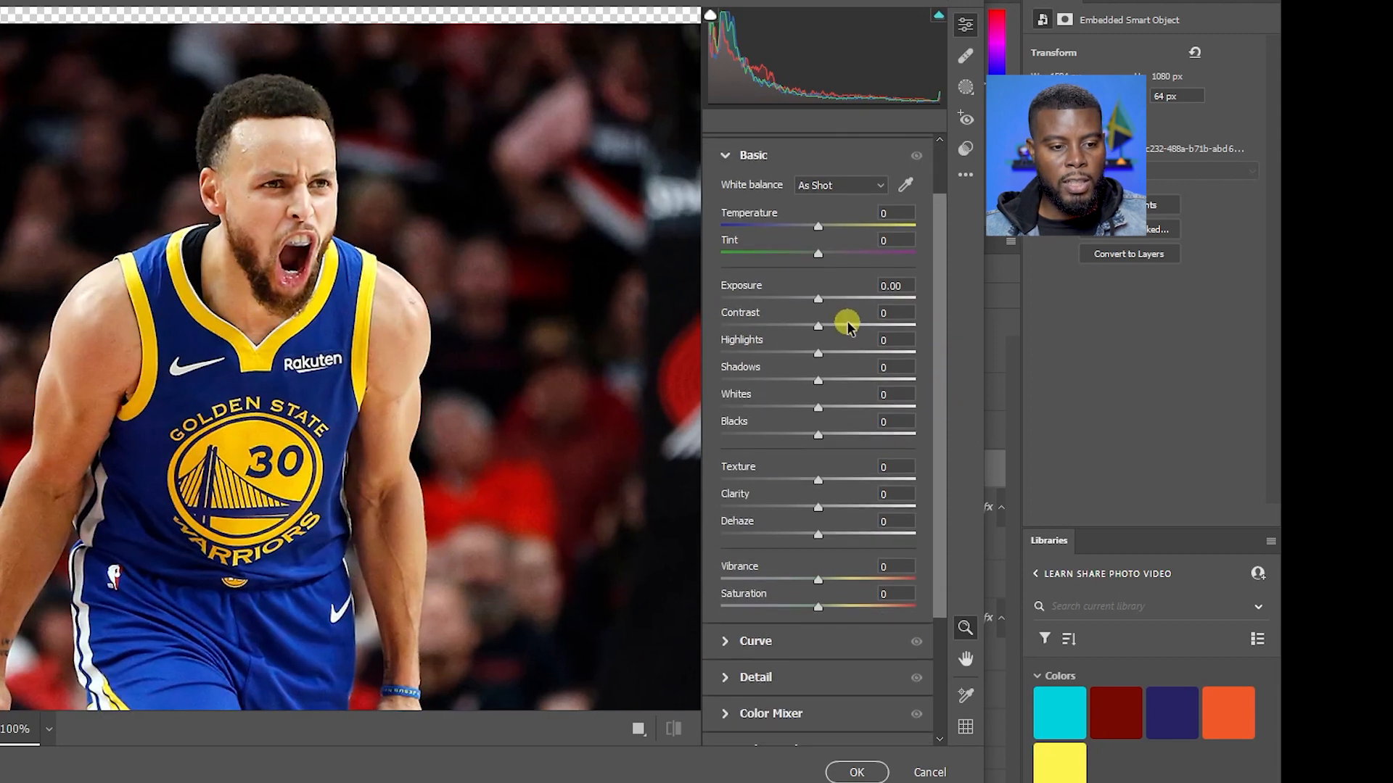
pyautogui.click(819, 300)
pyautogui.moveTo(819, 300); pyautogui.dragTo(850, 325)
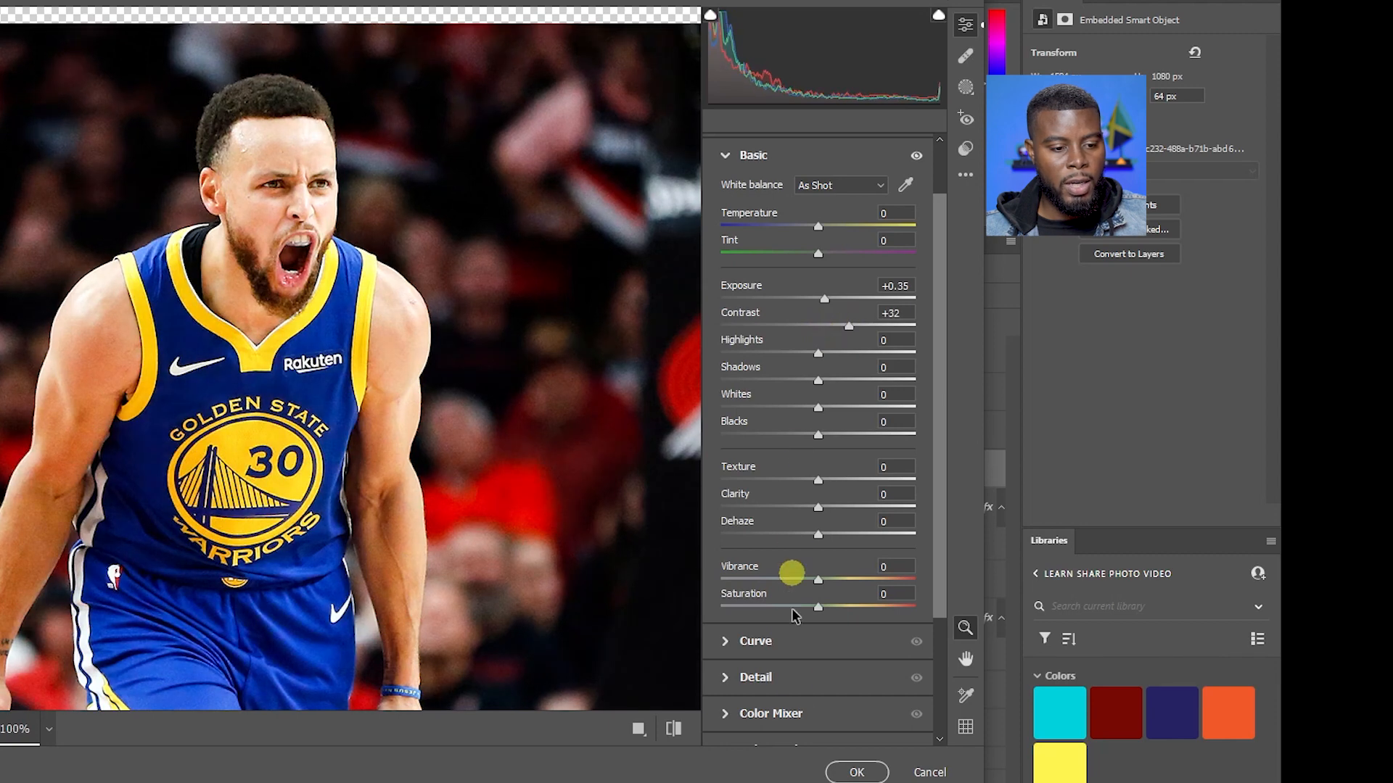
pyautogui.moveTo(820, 608); pyautogui.dragTo(609, 607)
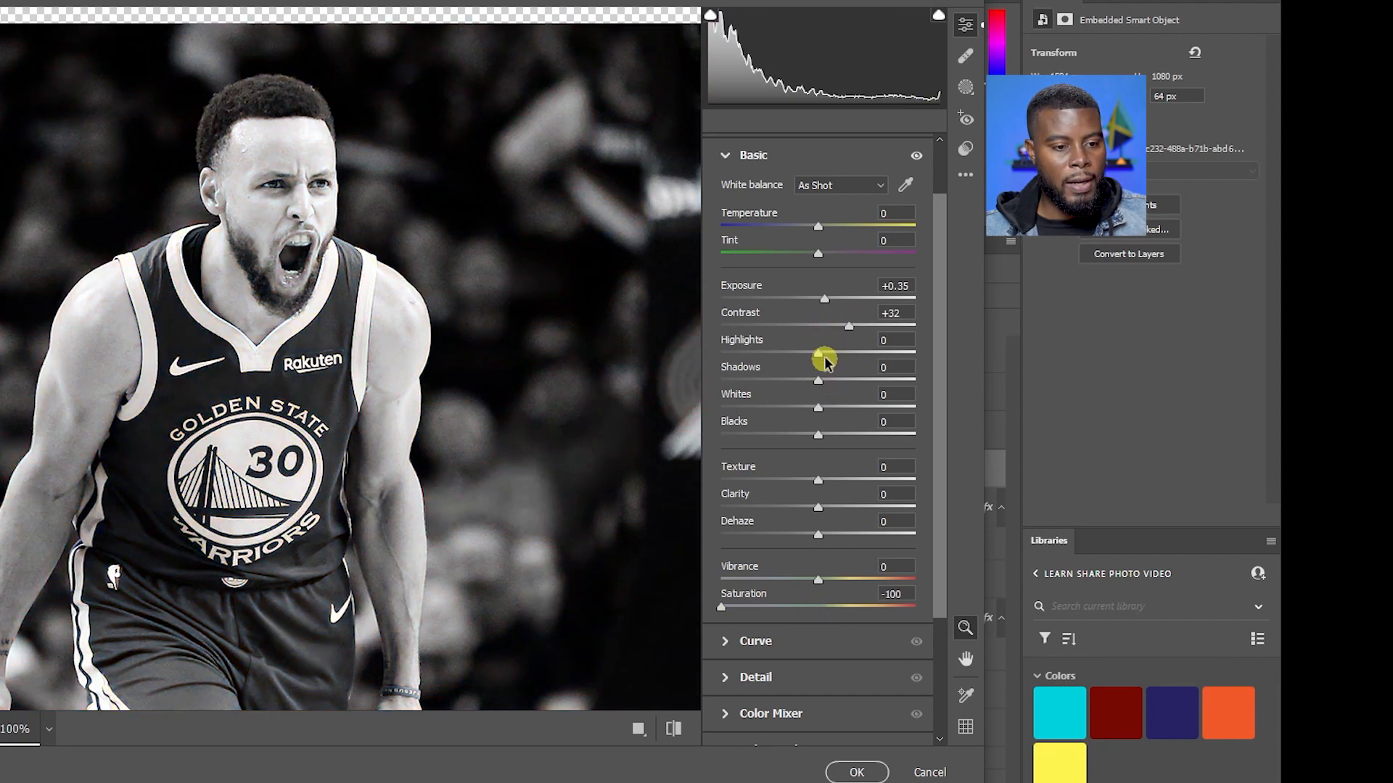
# Add grain of 42 to the player photo, raise the contrast to +62 and apply the Camera Raw Filter
pyautogui.scroll(-3, 762, 391)
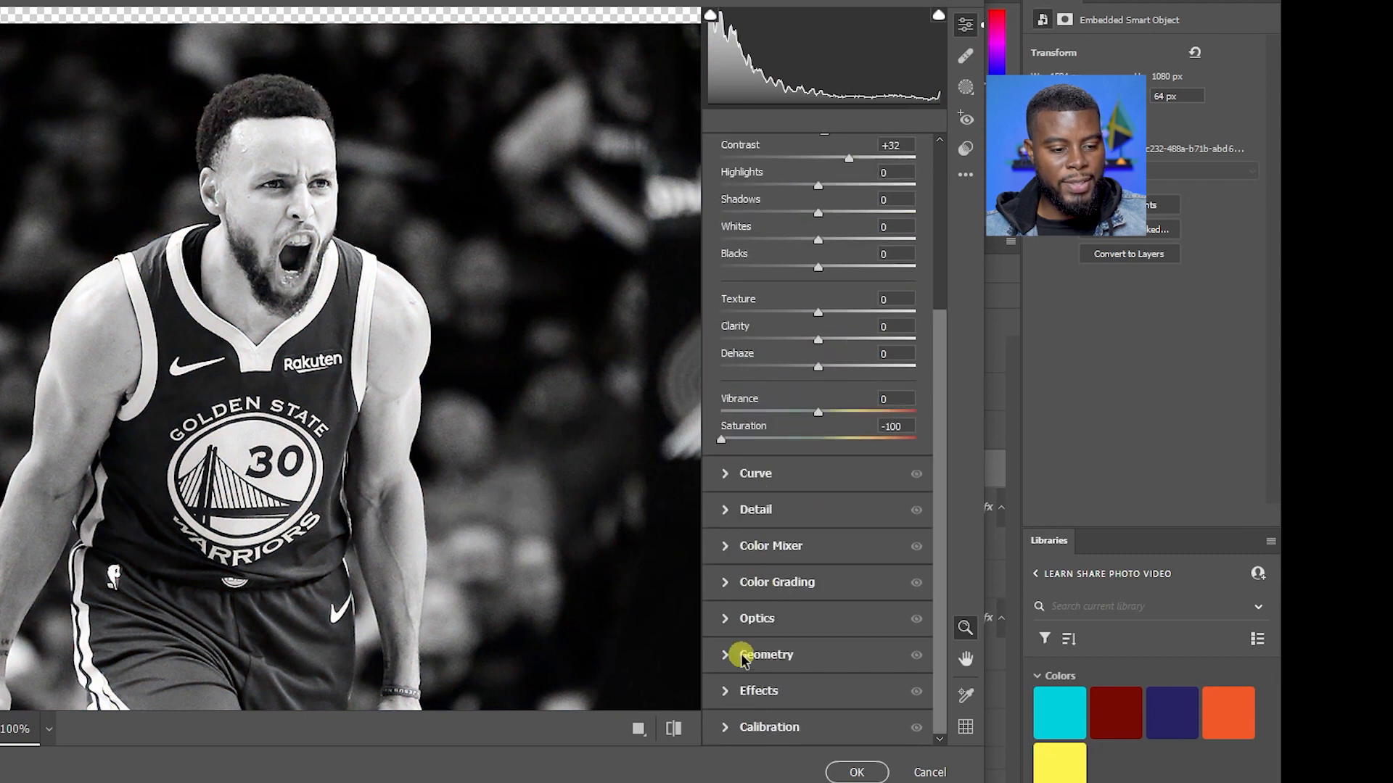
pyautogui.click(726, 691)
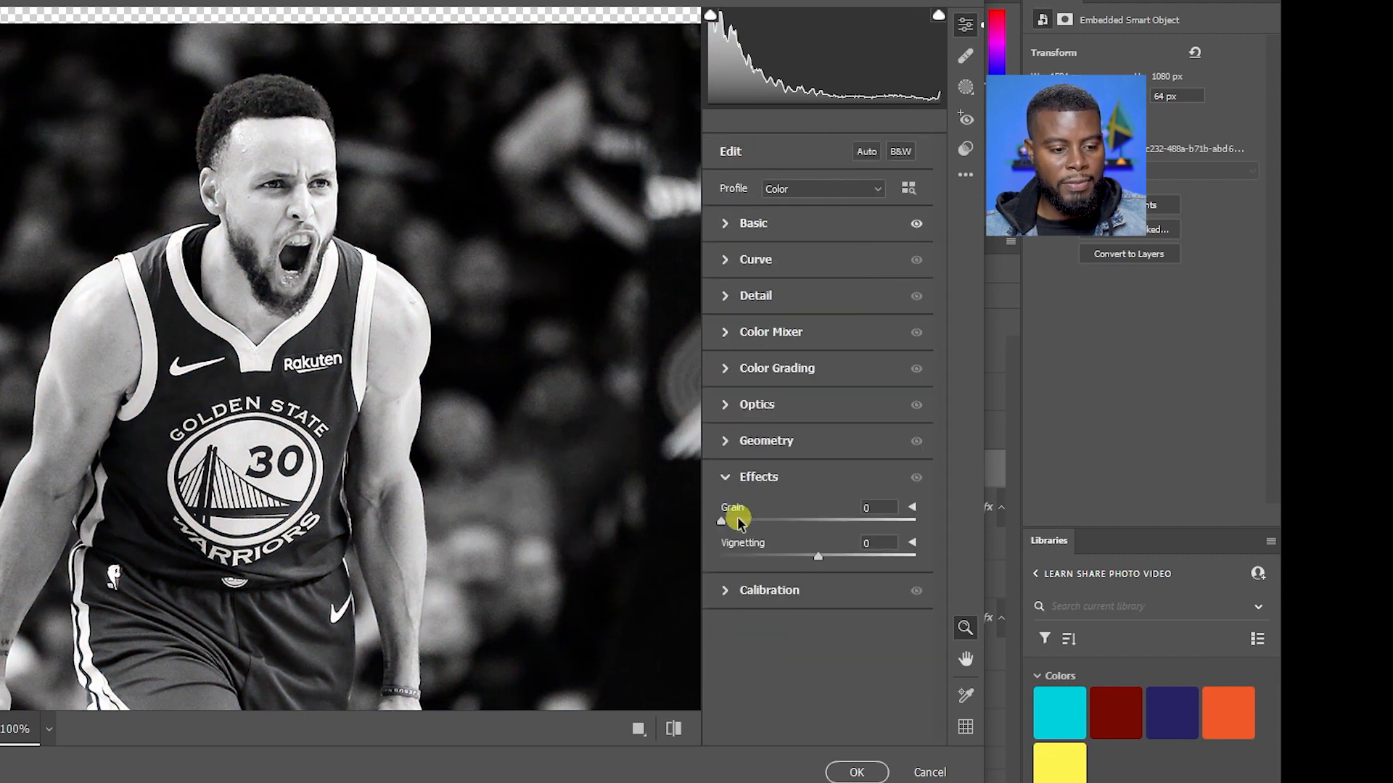
pyautogui.moveTo(738, 526); pyautogui.dragTo(787, 528)
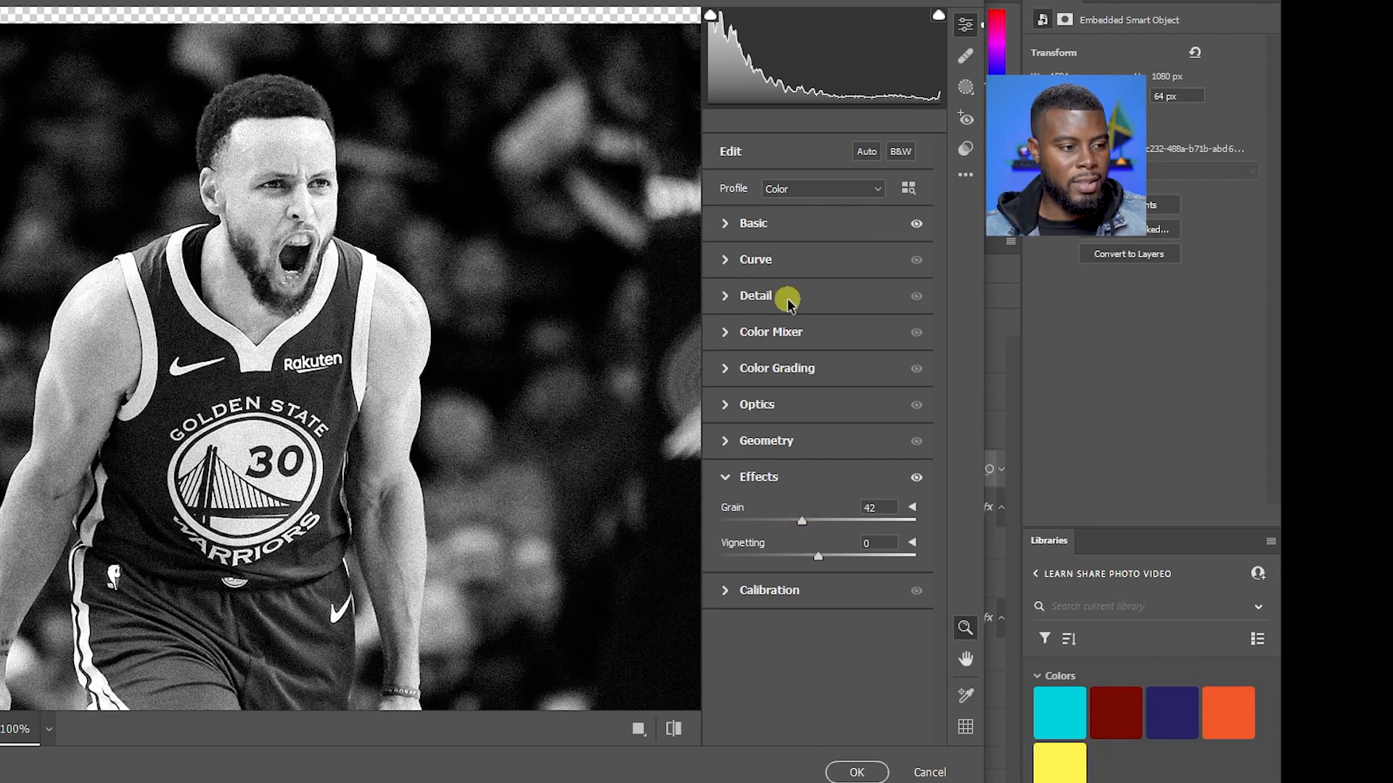
pyautogui.click(733, 228)
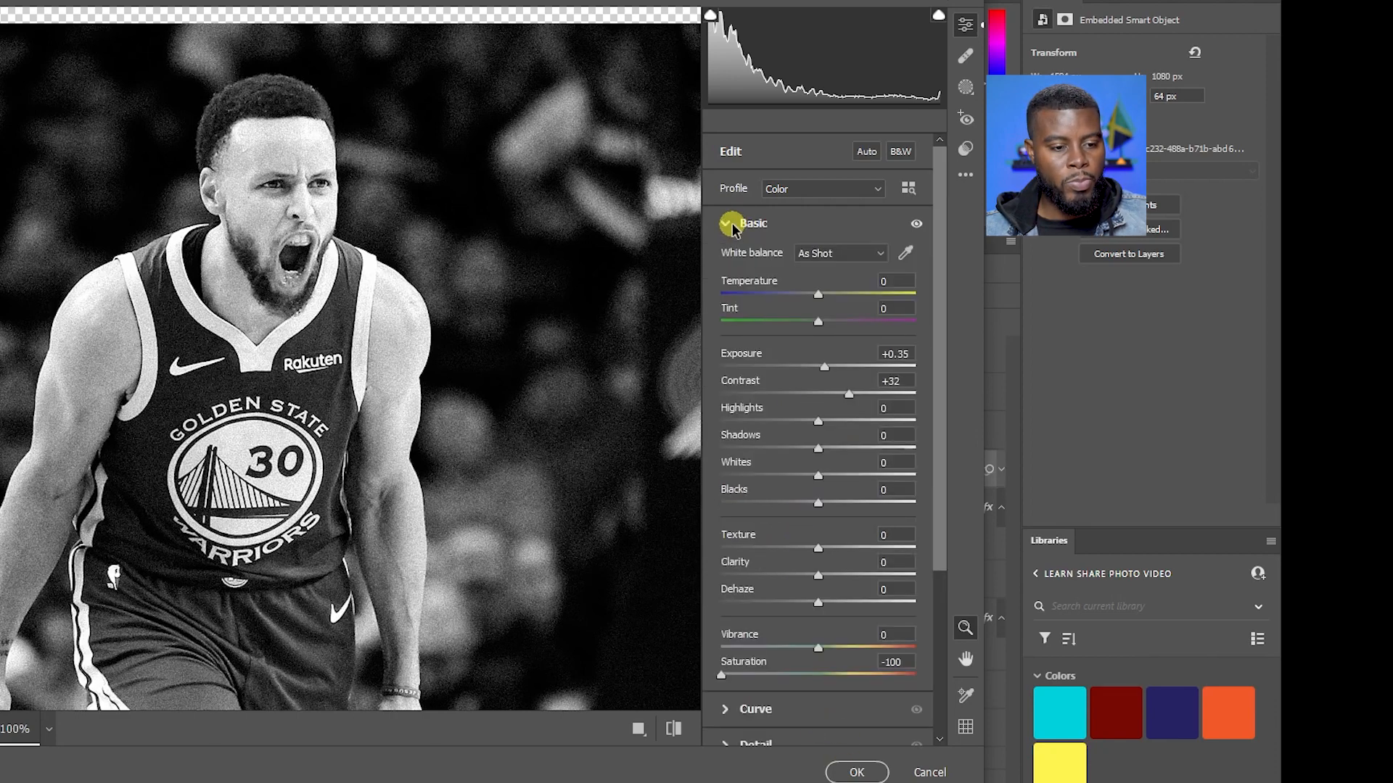
pyautogui.moveTo(834, 391); pyautogui.dragTo(872, 394)
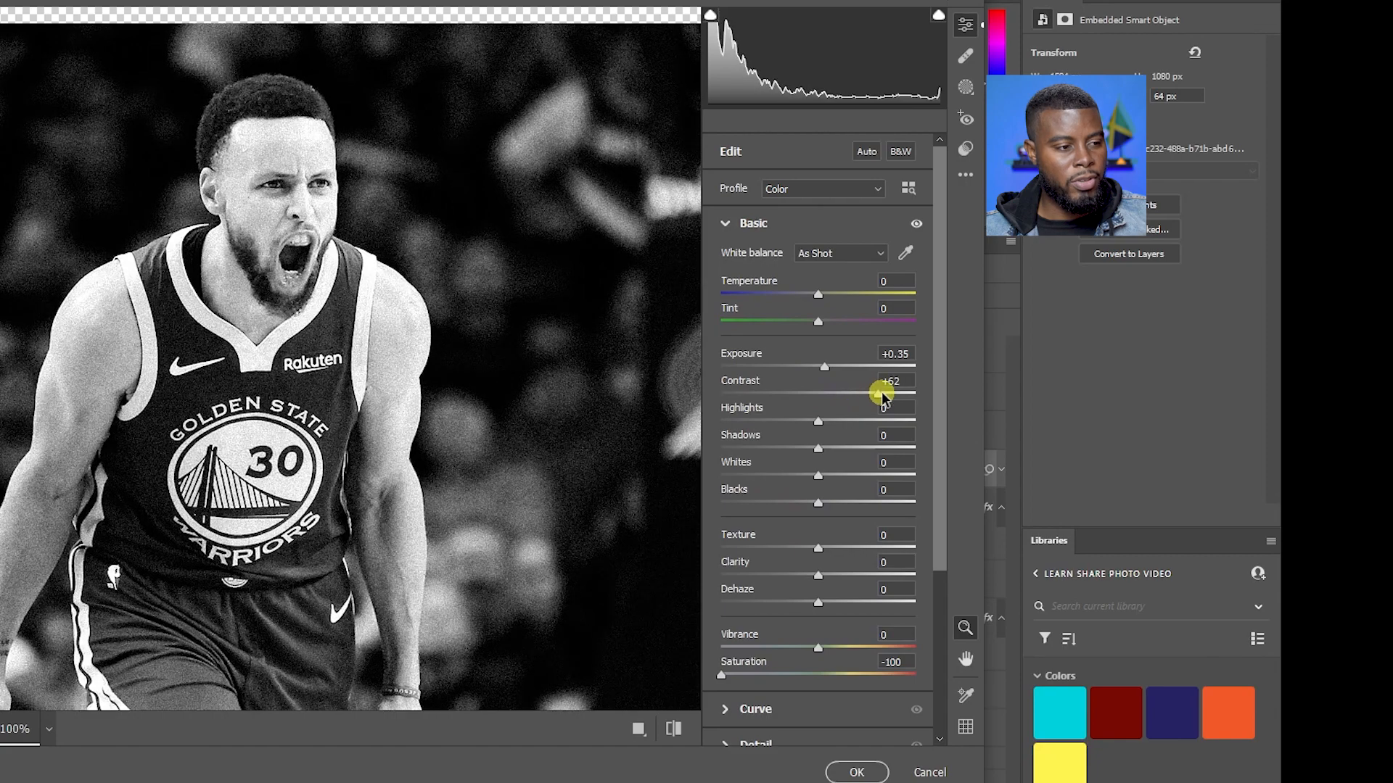
pyautogui.click(856, 771)
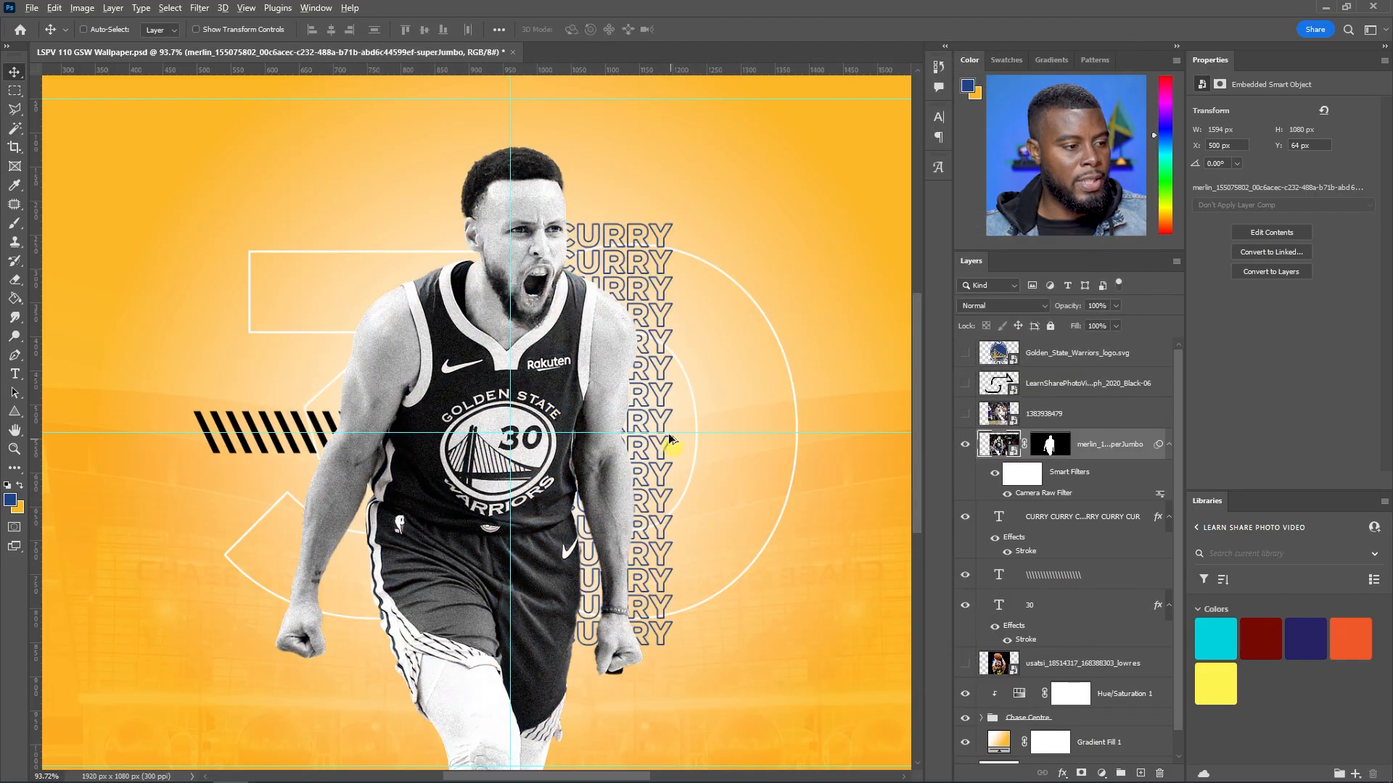
# Reopen the player layer's Camera Raw Filter and reset the overall saturation to 0
pyautogui.scroll(-6, 675, 428)
pyautogui.hscroll(2, 695, 409)
pyautogui.scroll(3, 521, 436)
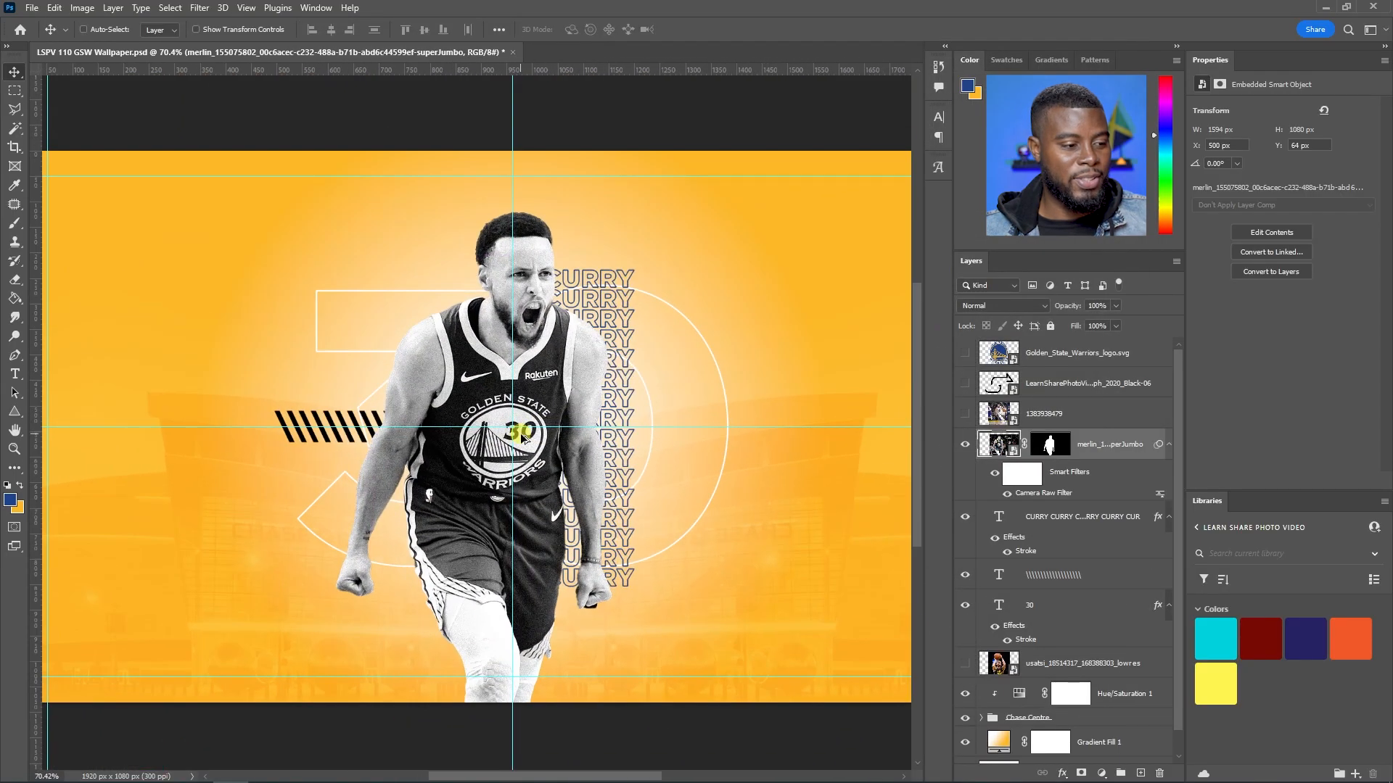
pyautogui.scroll(1, 521, 435)
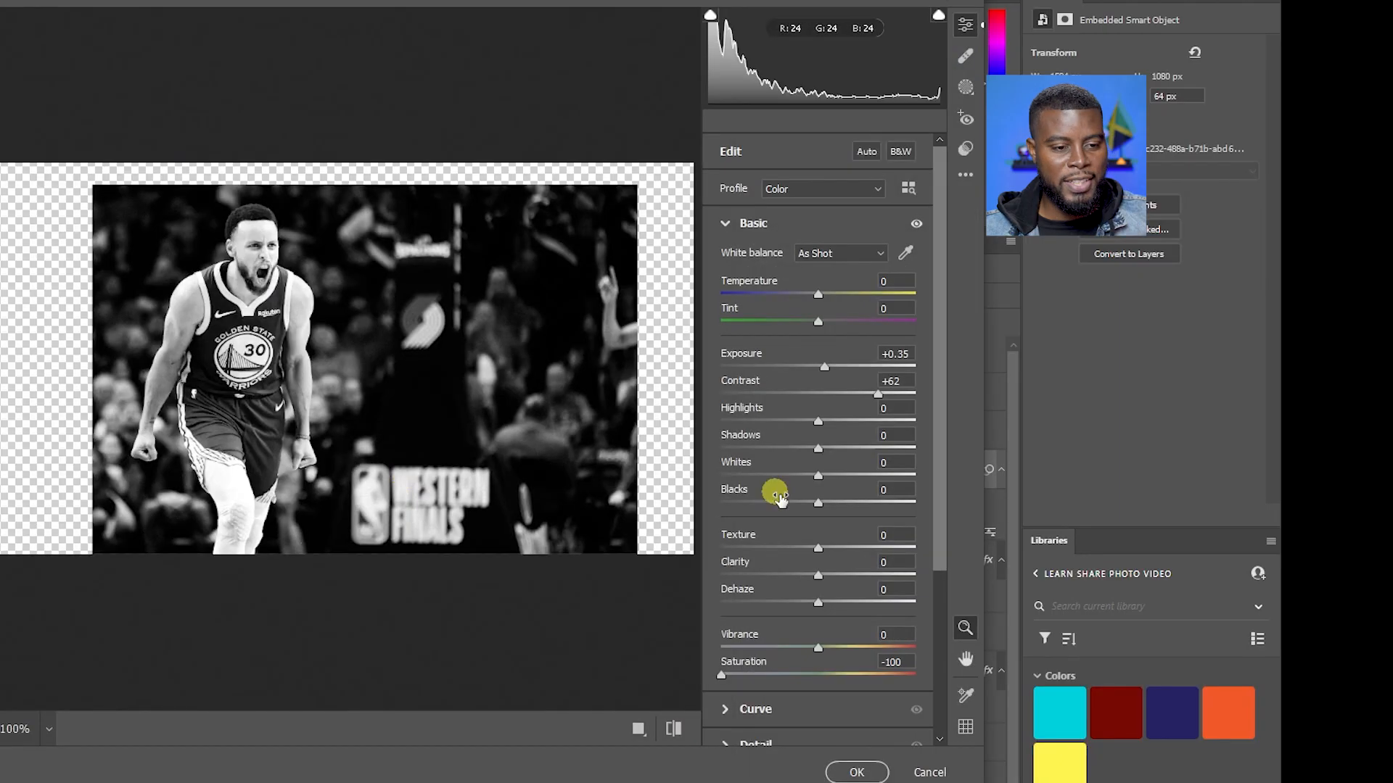
pyautogui.doubleClick(723, 676)
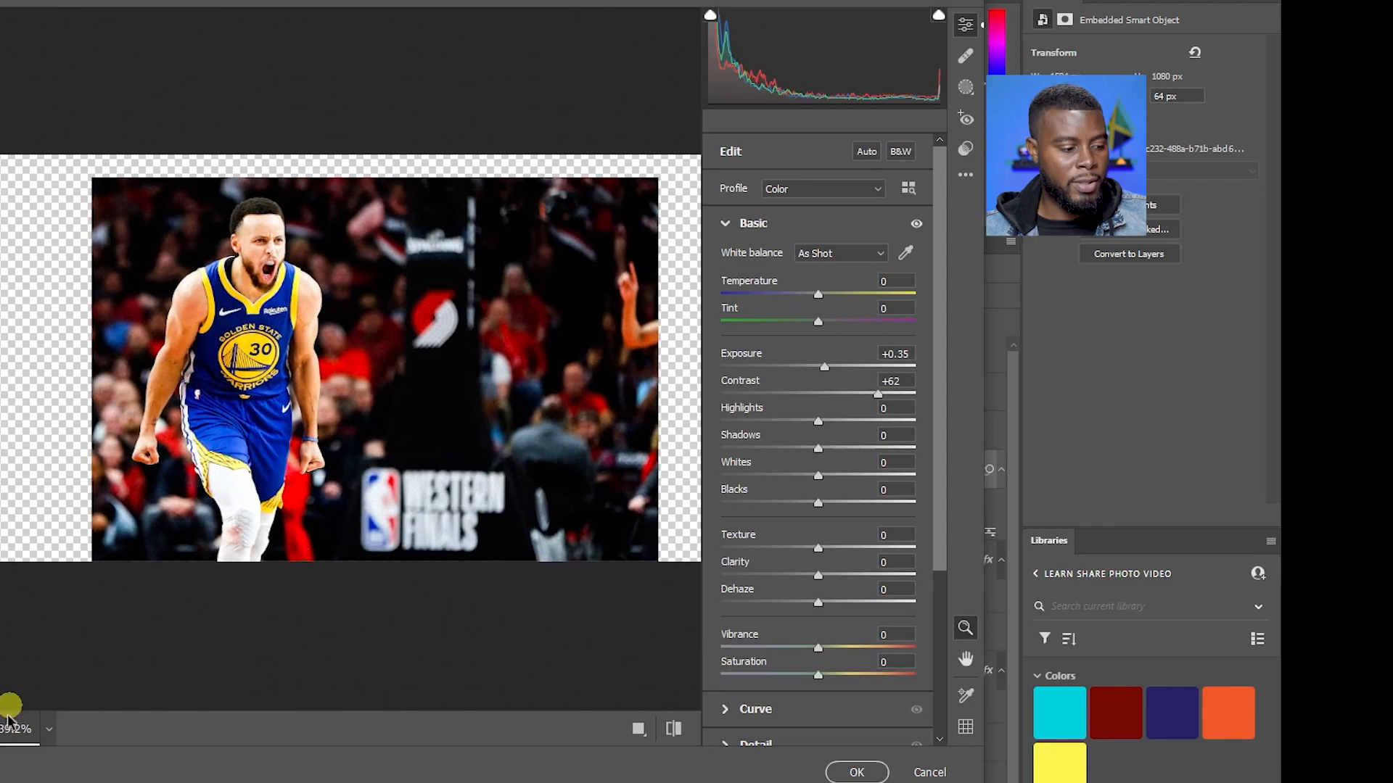
# Set the saturation of Reds and Oranges to -100 in the Color Mixer
pyautogui.click(49, 729)
pyautogui.click(82, 493)
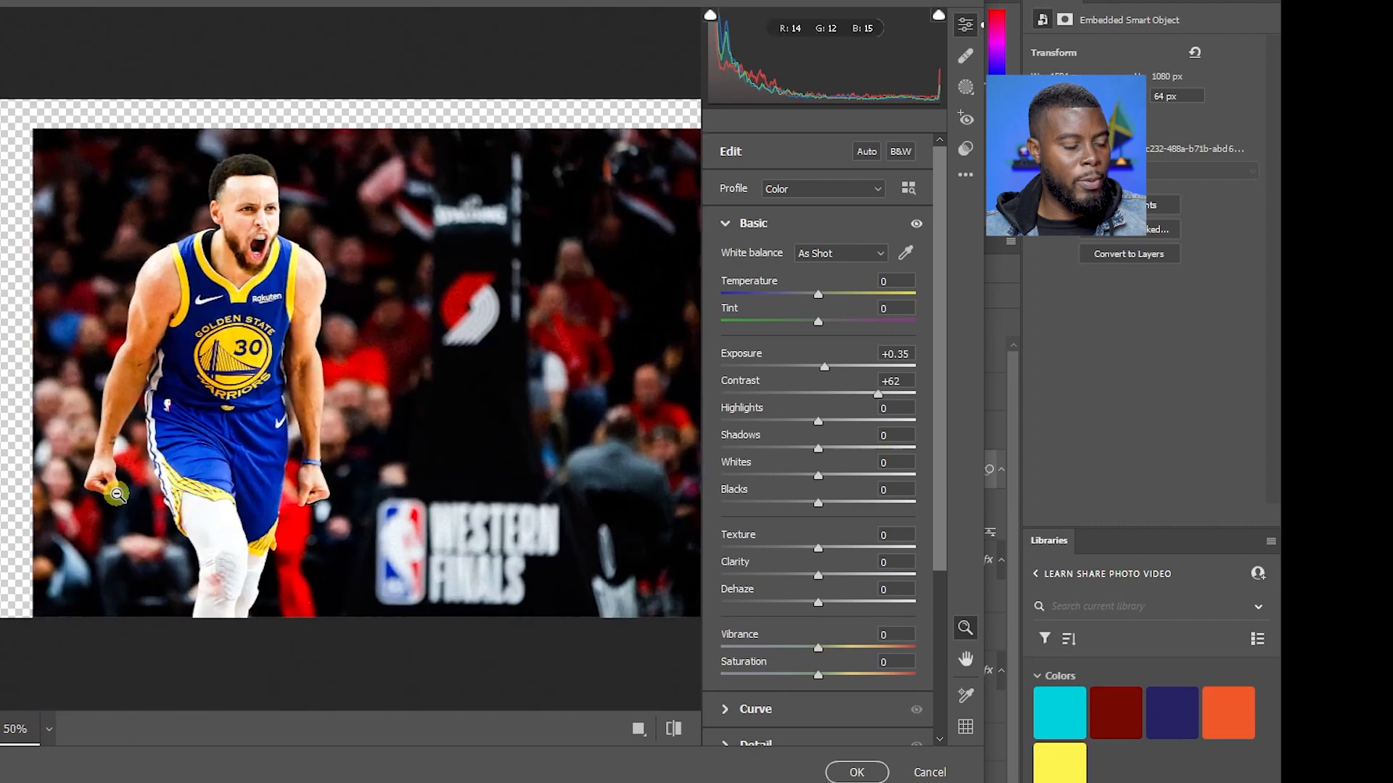
pyautogui.rightClick(50, 668)
pyautogui.click(49, 729)
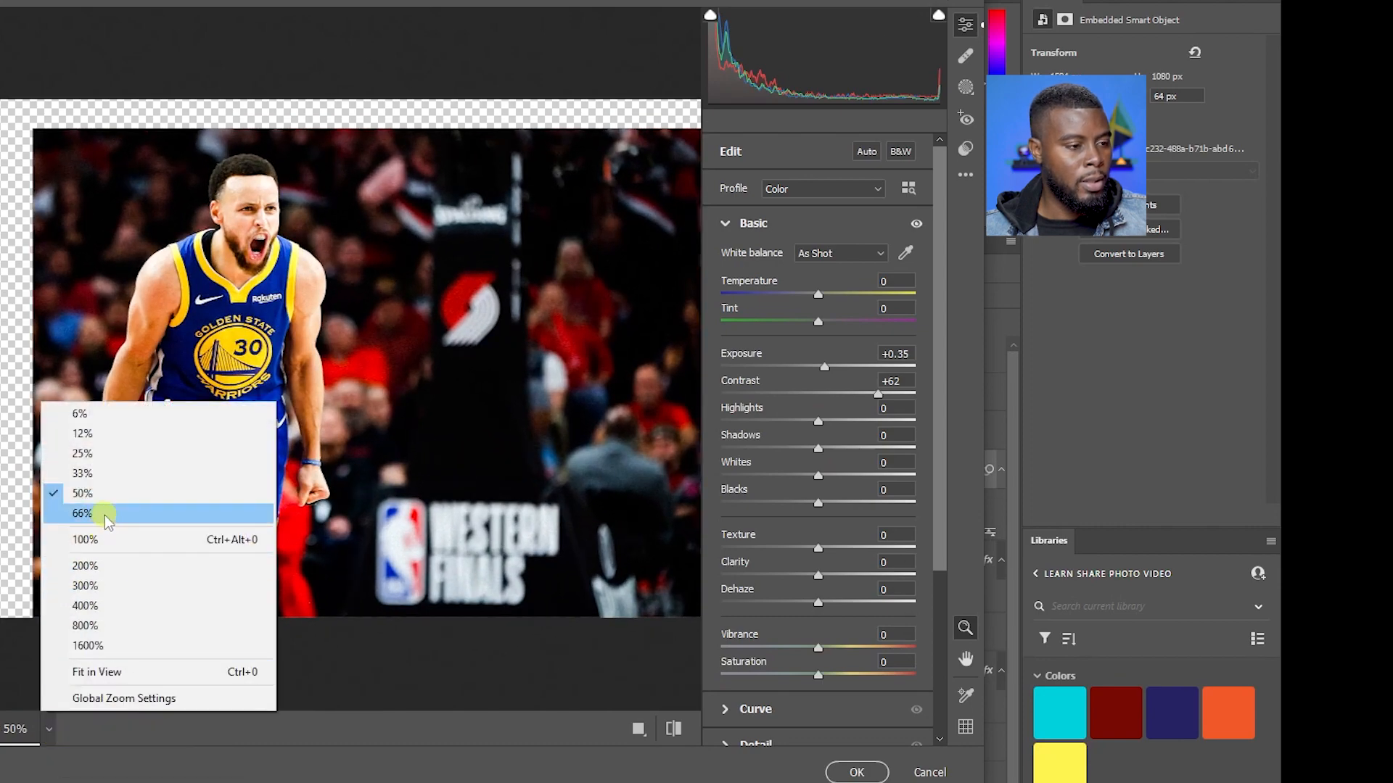
pyautogui.click(84, 513)
pyautogui.scroll(2, 465, 227)
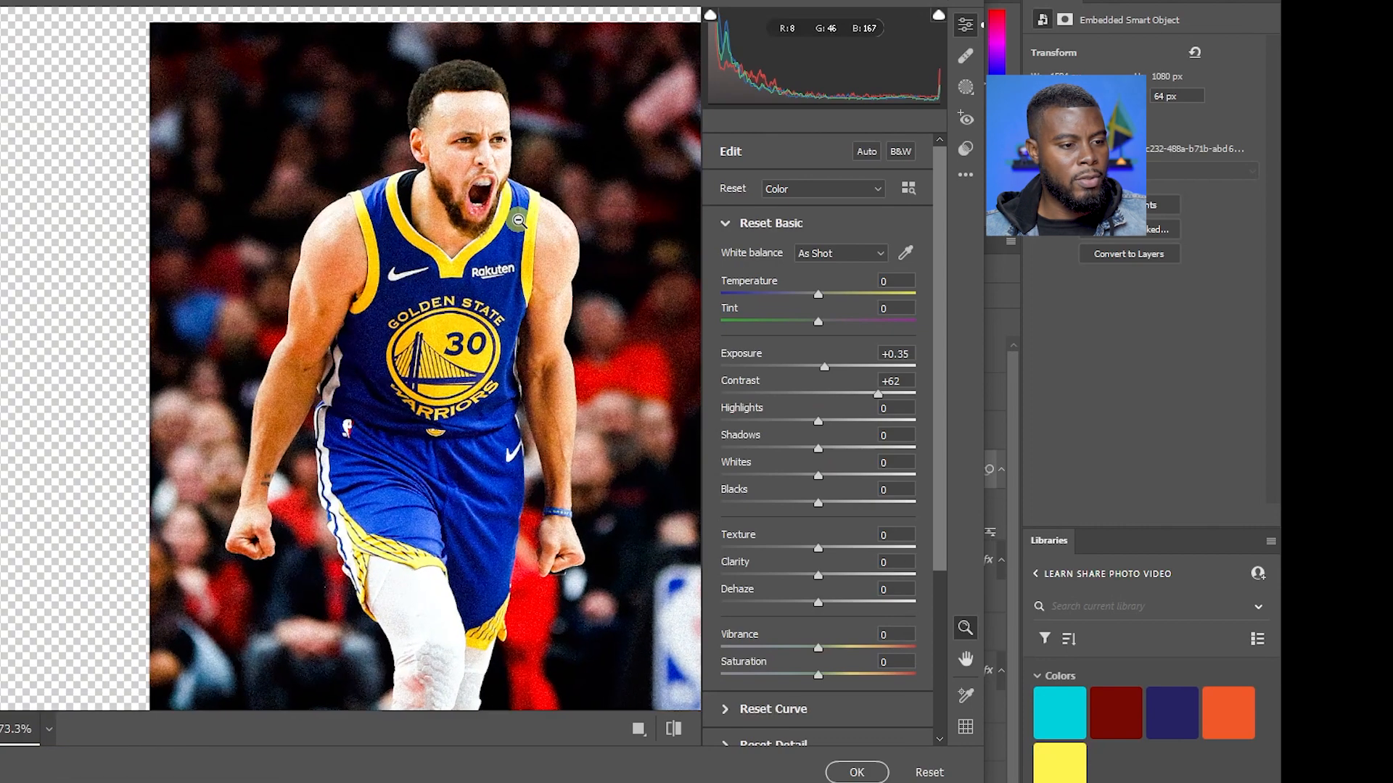
pyautogui.moveTo(613, 198); pyautogui.dragTo(410, 220)
pyautogui.scroll(-5, 815, 469)
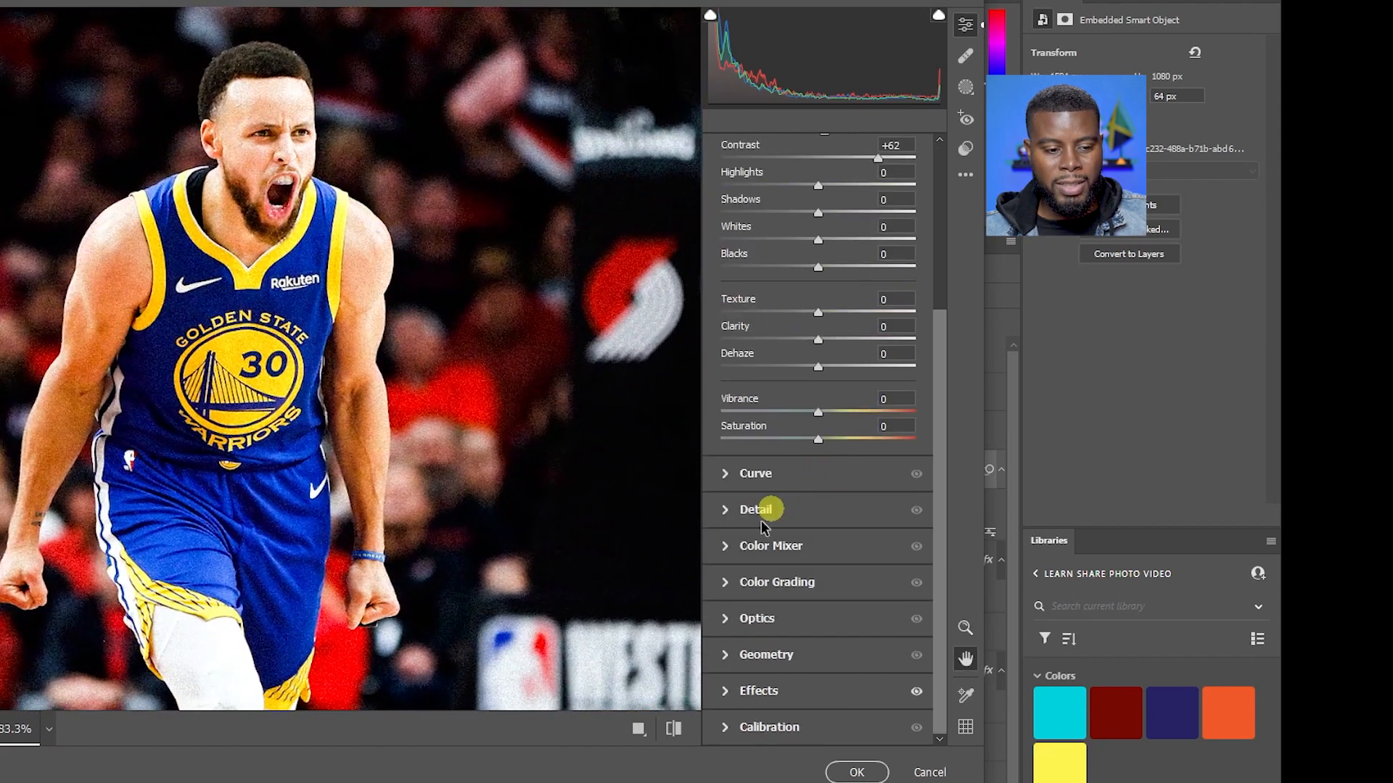
pyautogui.click(725, 544)
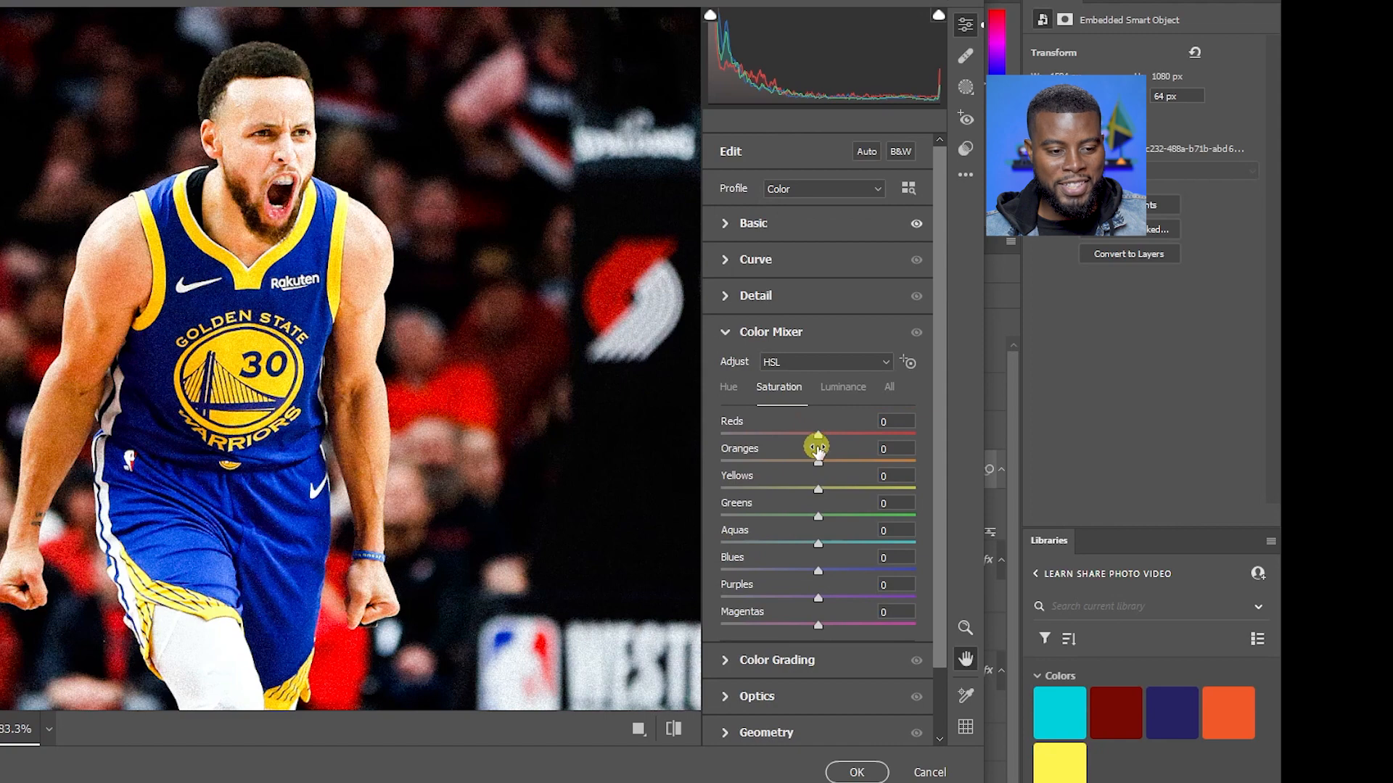
pyautogui.moveTo(817, 435); pyautogui.dragTo(631, 420)
pyautogui.moveTo(809, 461); pyautogui.dragTo(545, 456)
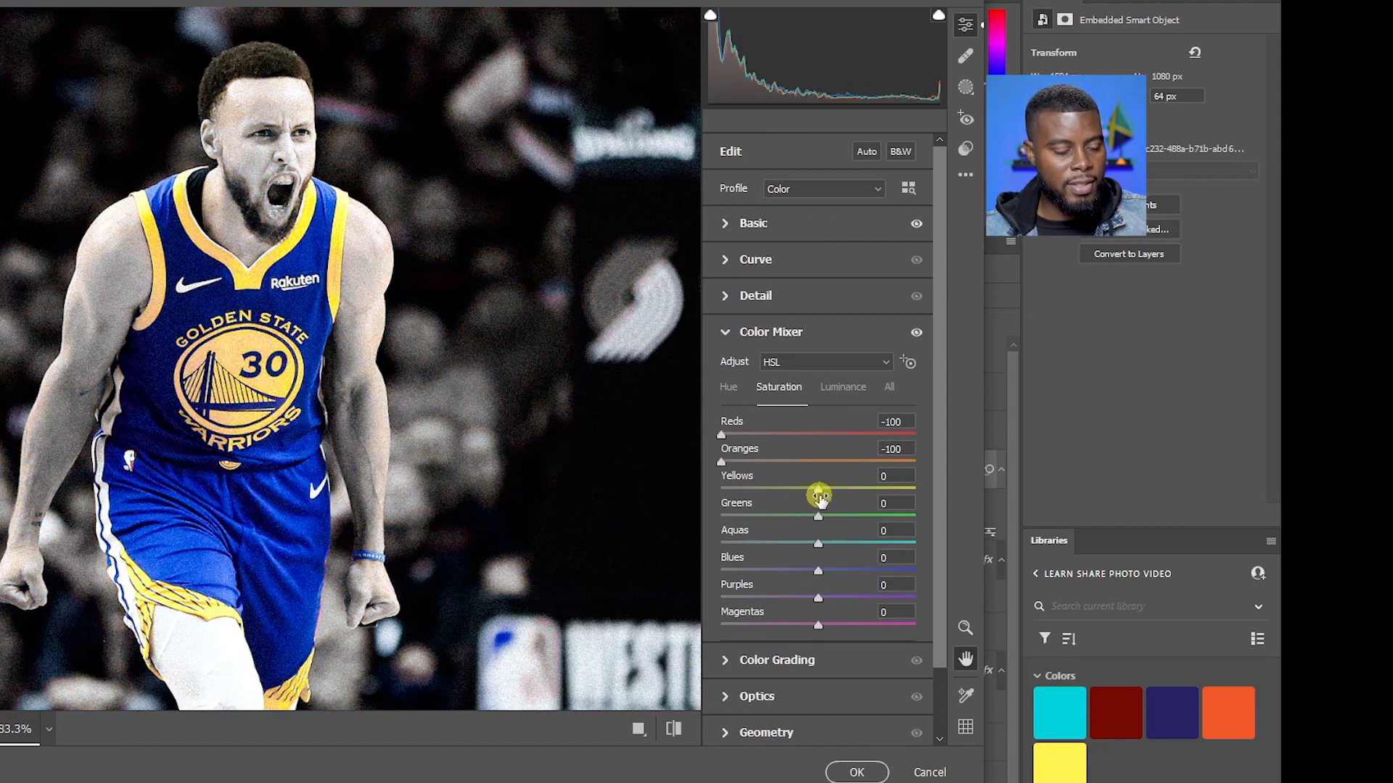
# Set the saturation of Greens, Aquas, Purples and Magentas to -100 in the Color Mixer
pyautogui.moveTo(819, 516); pyautogui.dragTo(581, 517)
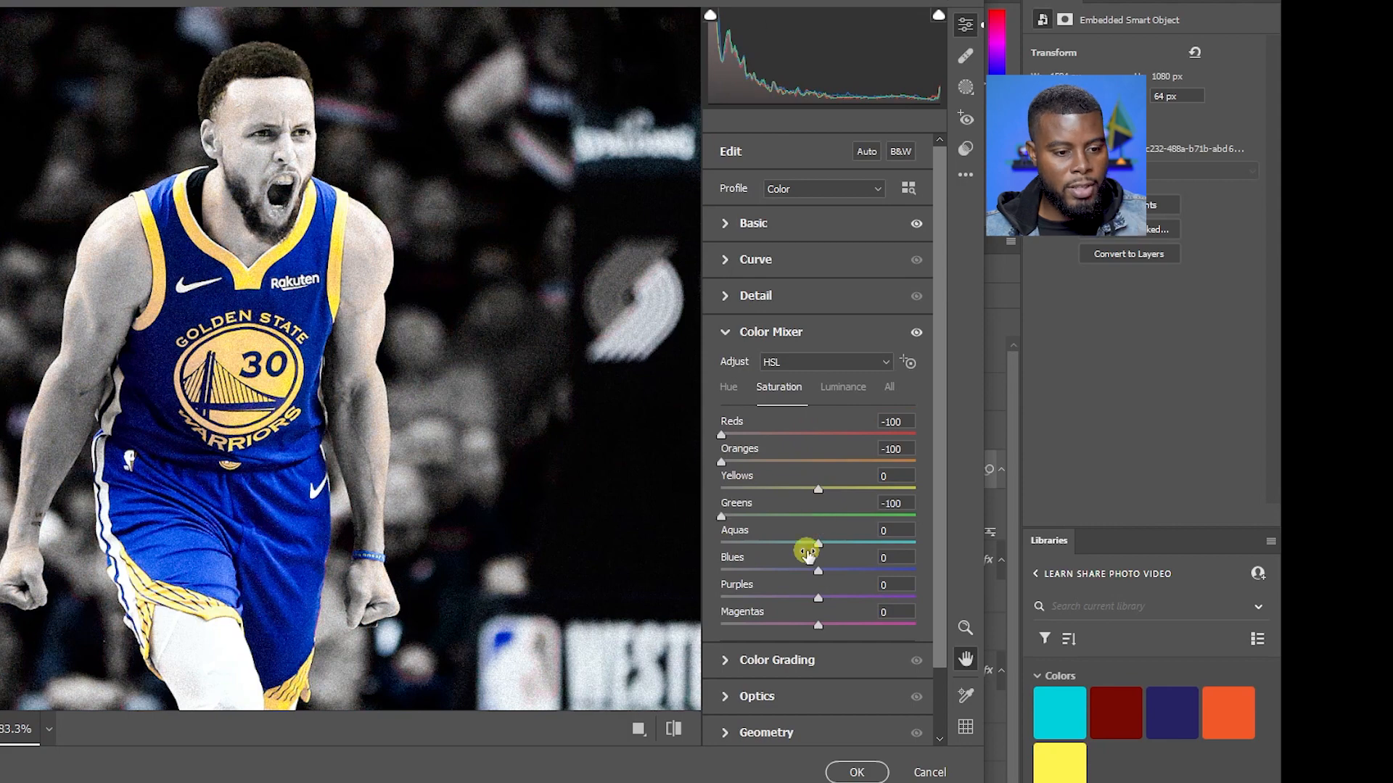
pyautogui.moveTo(818, 544); pyautogui.dragTo(602, 549)
pyautogui.moveTo(816, 597); pyautogui.dragTo(653, 599)
pyautogui.moveTo(816, 625); pyautogui.dragTo(587, 624)
pyautogui.moveTo(723, 598); pyautogui.dragTo(549, 592)
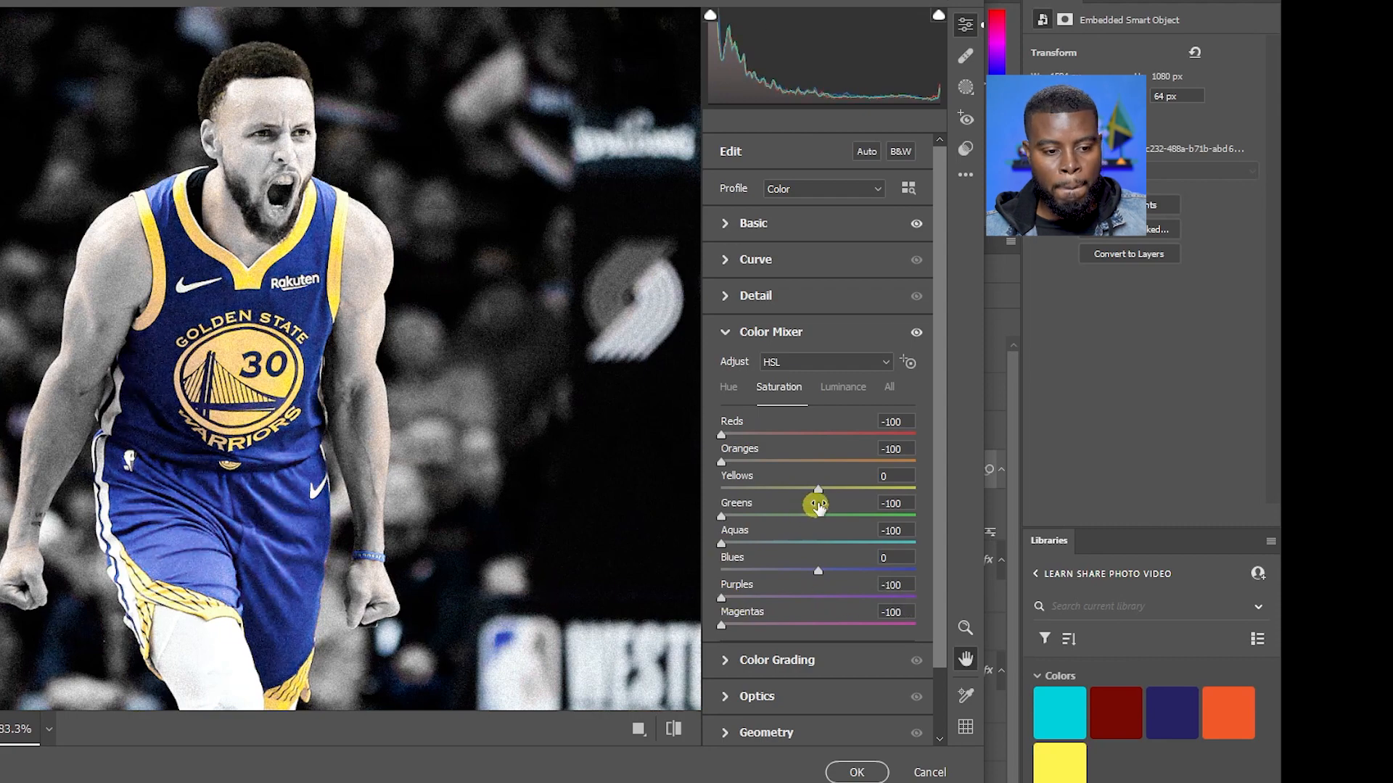
# Try the Yellows saturation at +100, fully desaturate the Yellows instead, and apply the Camera Raw Filter to the player
pyautogui.moveTo(817, 489); pyautogui.dragTo(538, 482)
pyautogui.moveTo(777, 490); pyautogui.dragTo(980, 505)
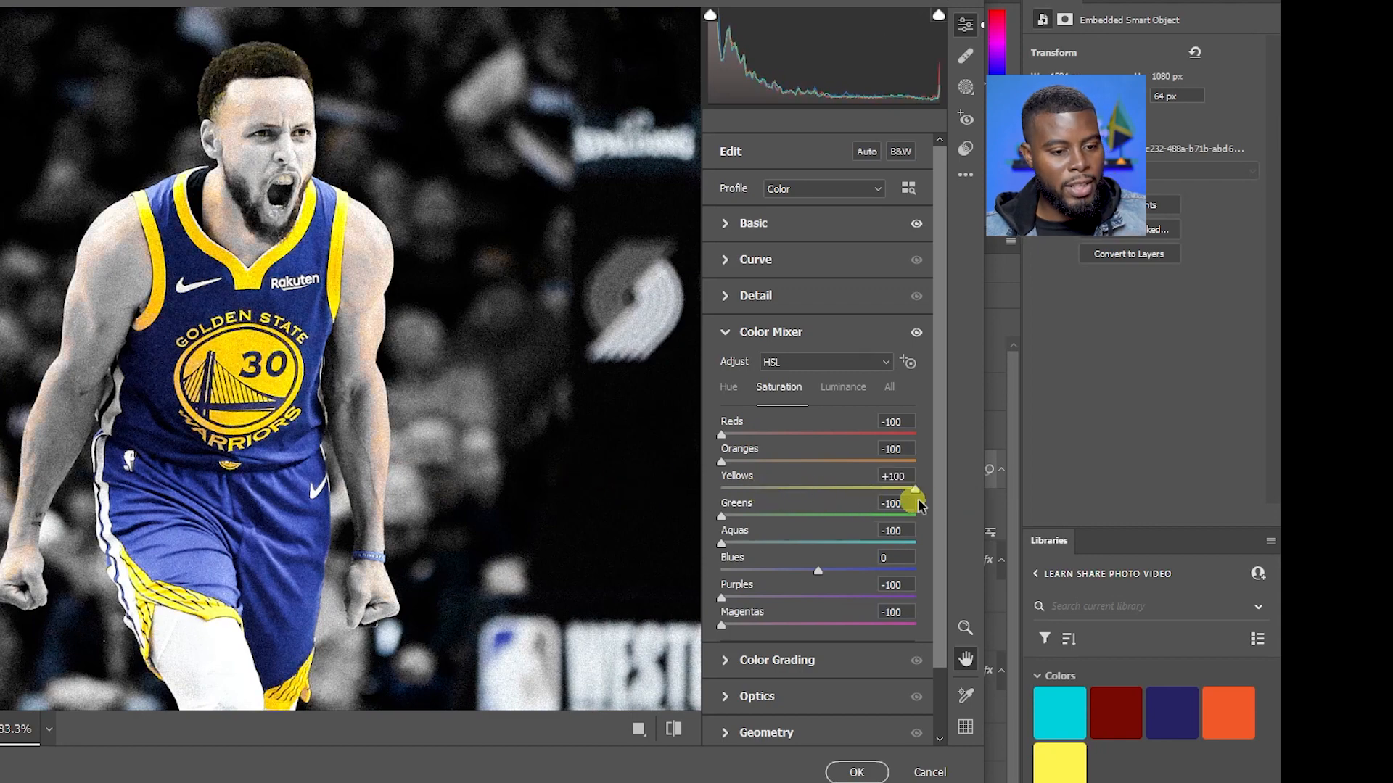
pyautogui.moveTo(914, 494); pyautogui.dragTo(601, 485)
pyautogui.click(854, 772)
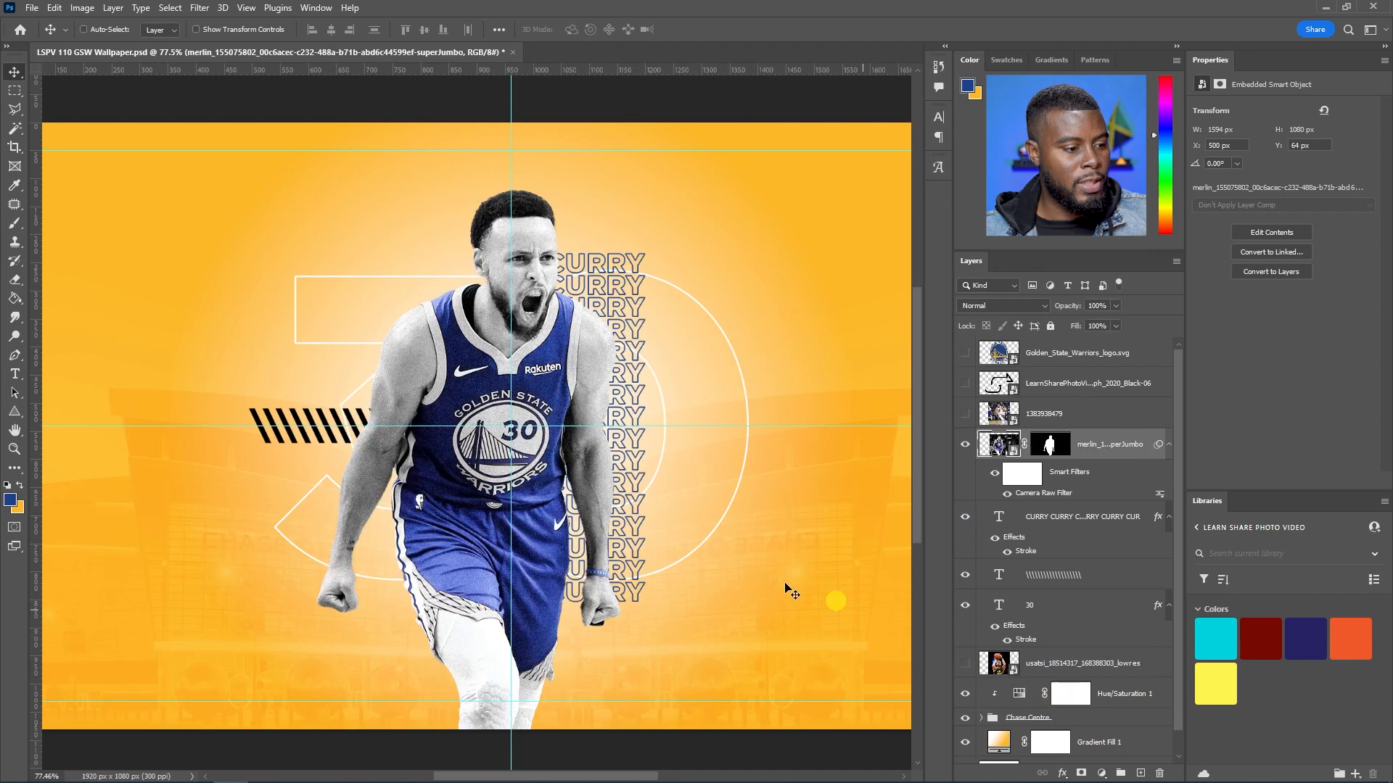
pyautogui.scroll(-3, 593, 471)
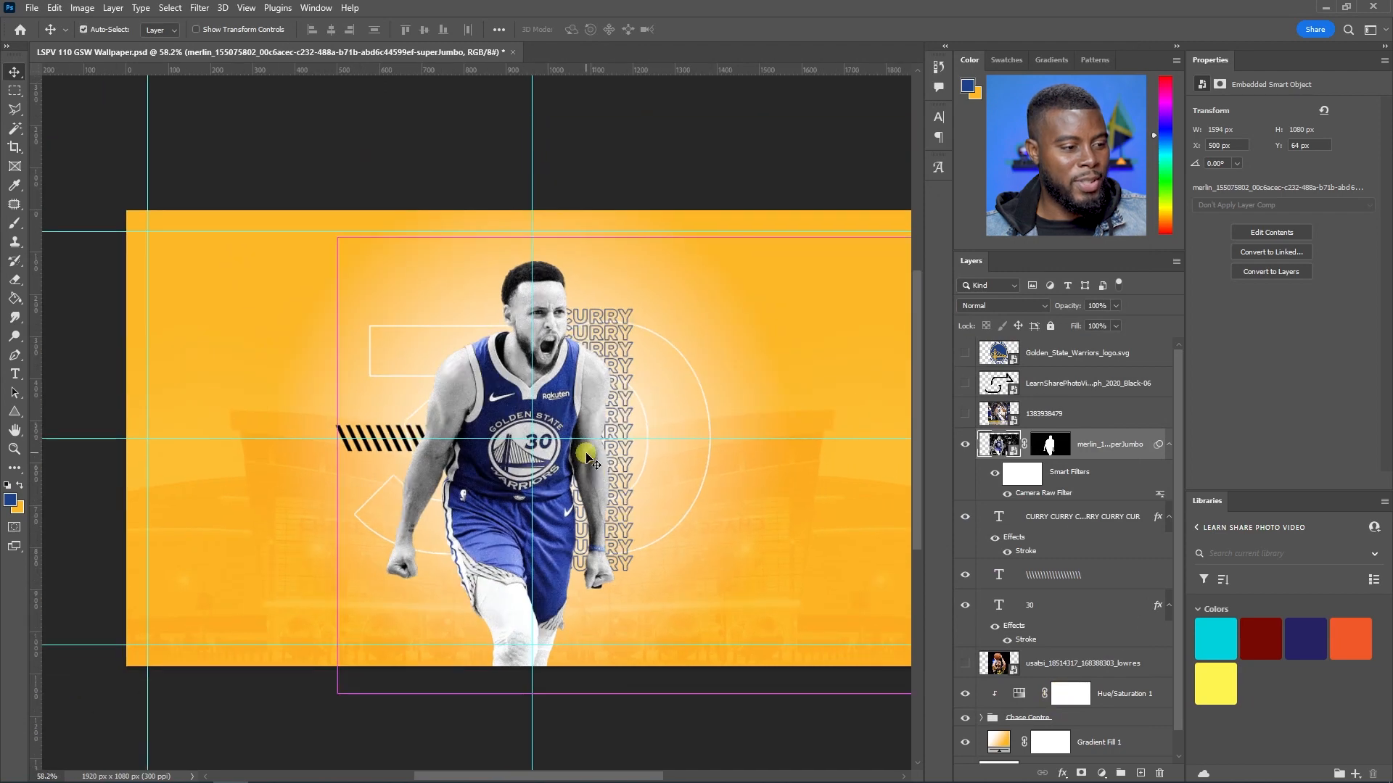
pyautogui.hscroll(2, 552, 395)
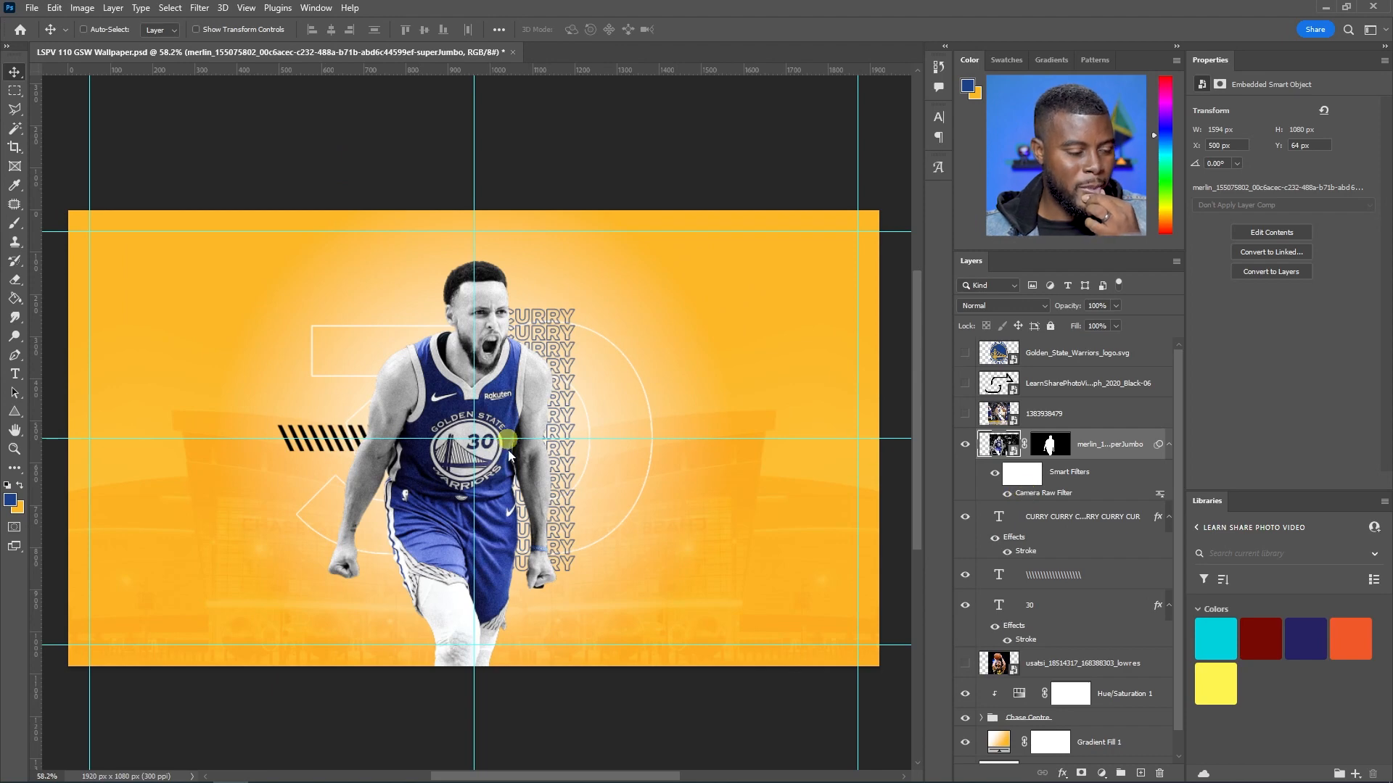
# Set the player's Blues saturation to +41 in the Camera Raw Filter, apply it, and save the project
pyautogui.scroll(5, 572, 330)
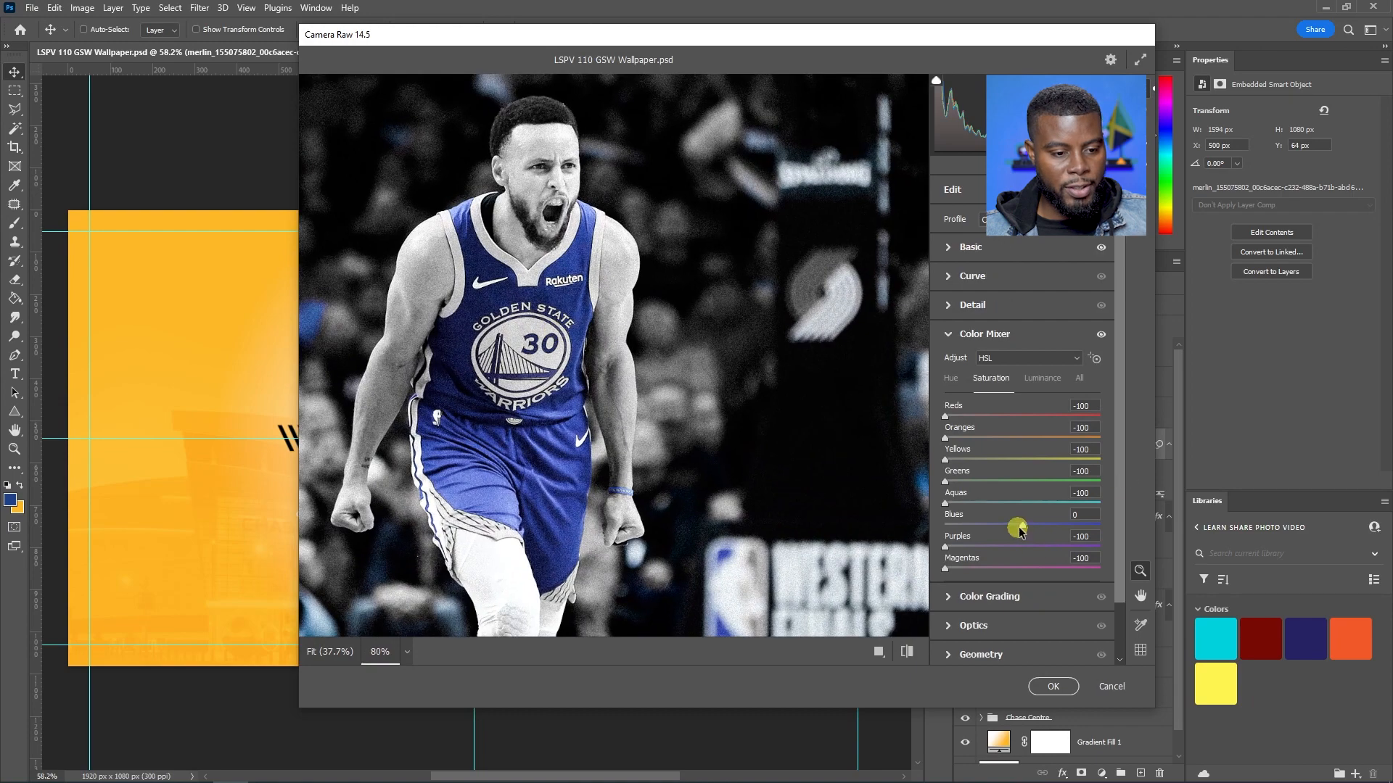
pyautogui.moveTo(1024, 527); pyautogui.dragTo(1056, 525)
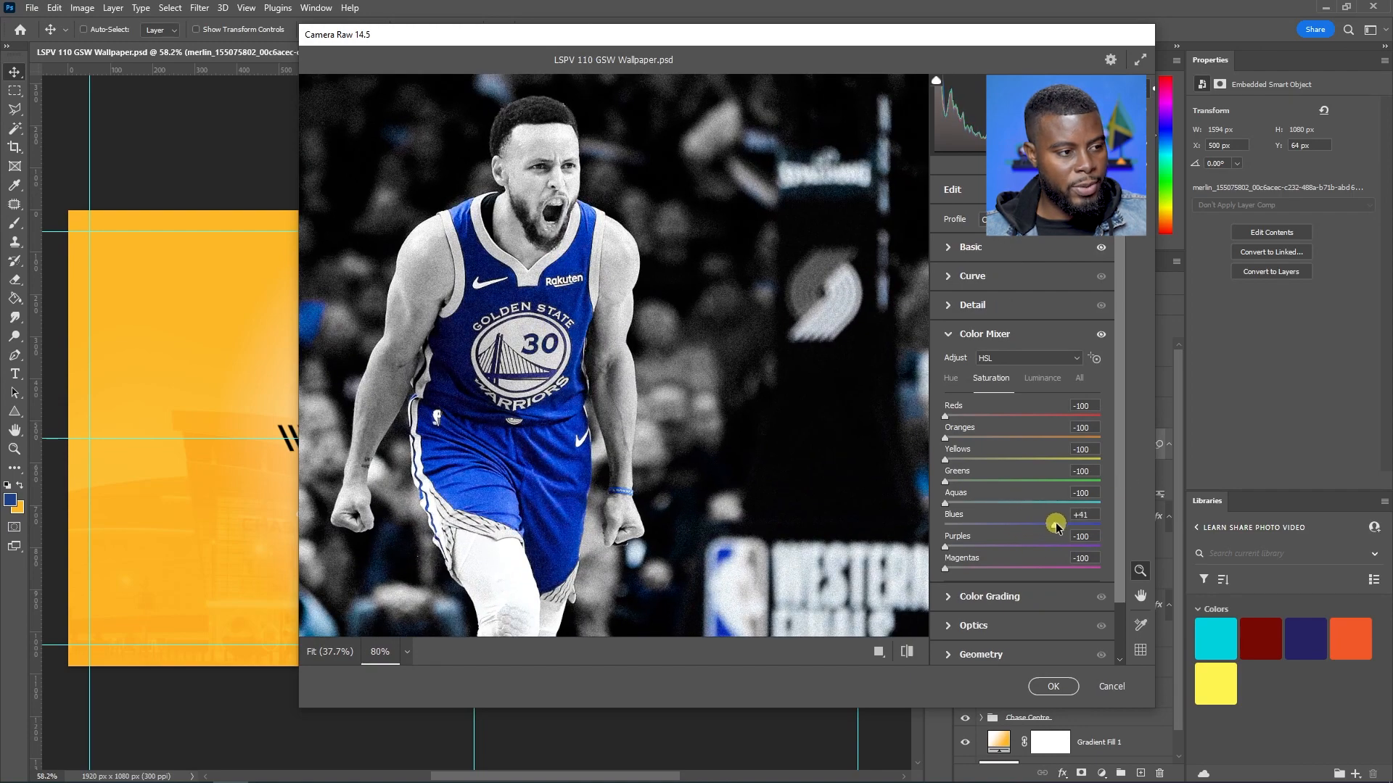
pyautogui.click(1055, 682)
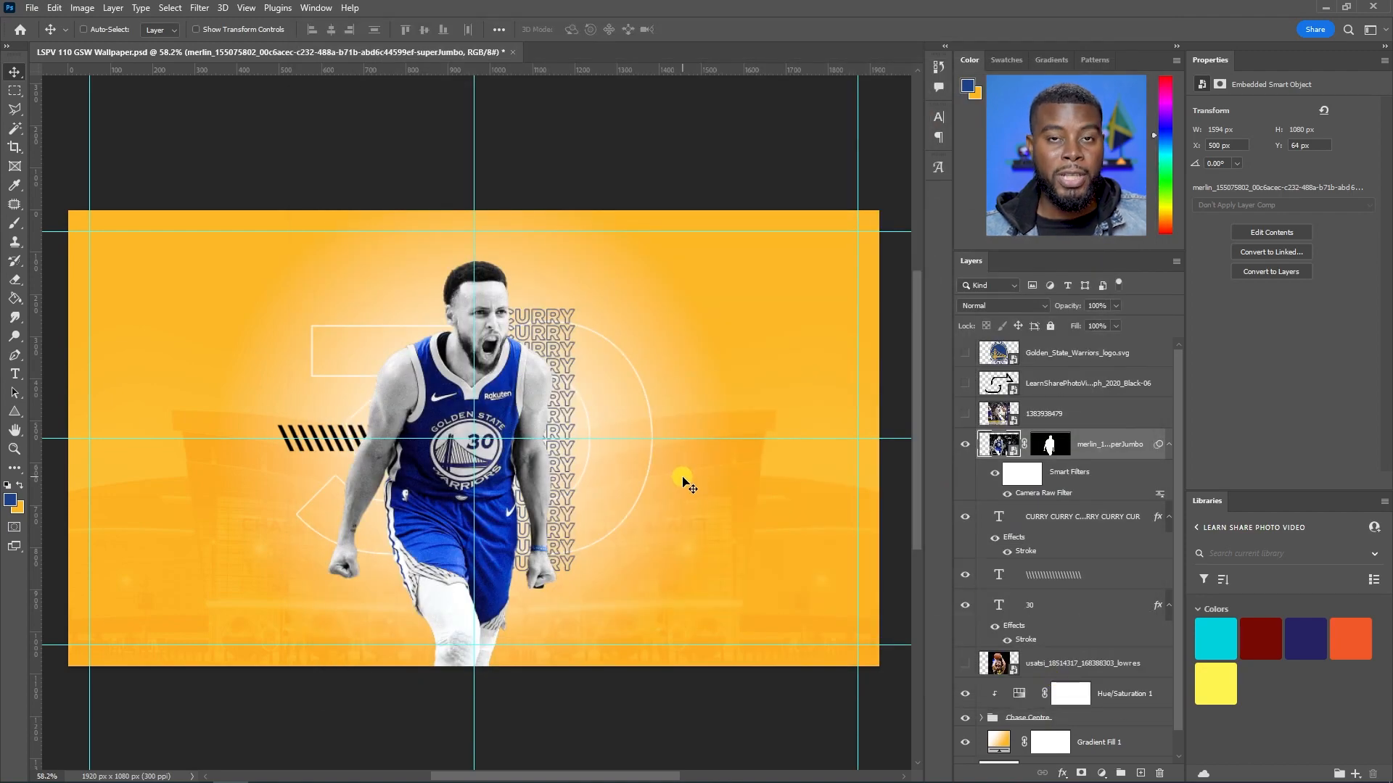
pyautogui.doubleClick(1041, 494)
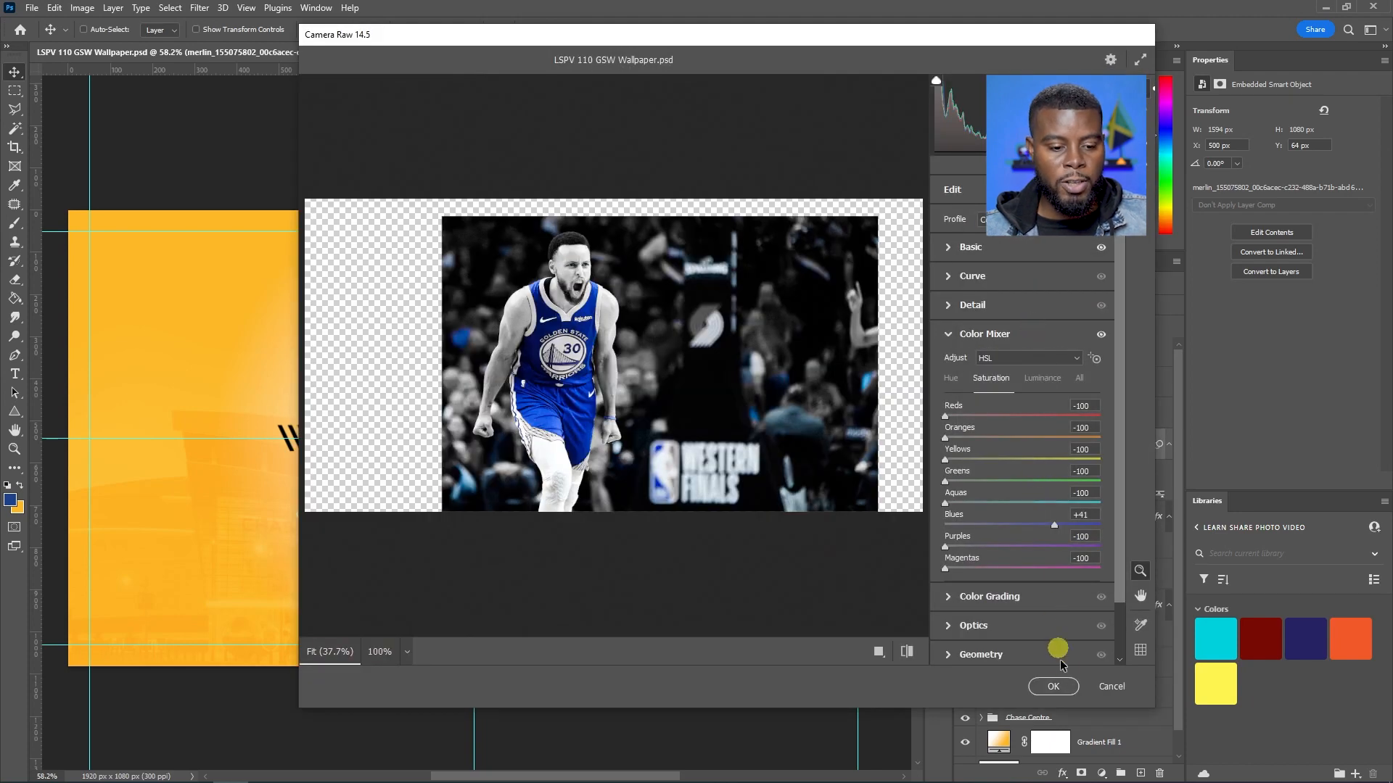
pyautogui.click(1110, 686)
pyautogui.hotkey('ctrl', 's')
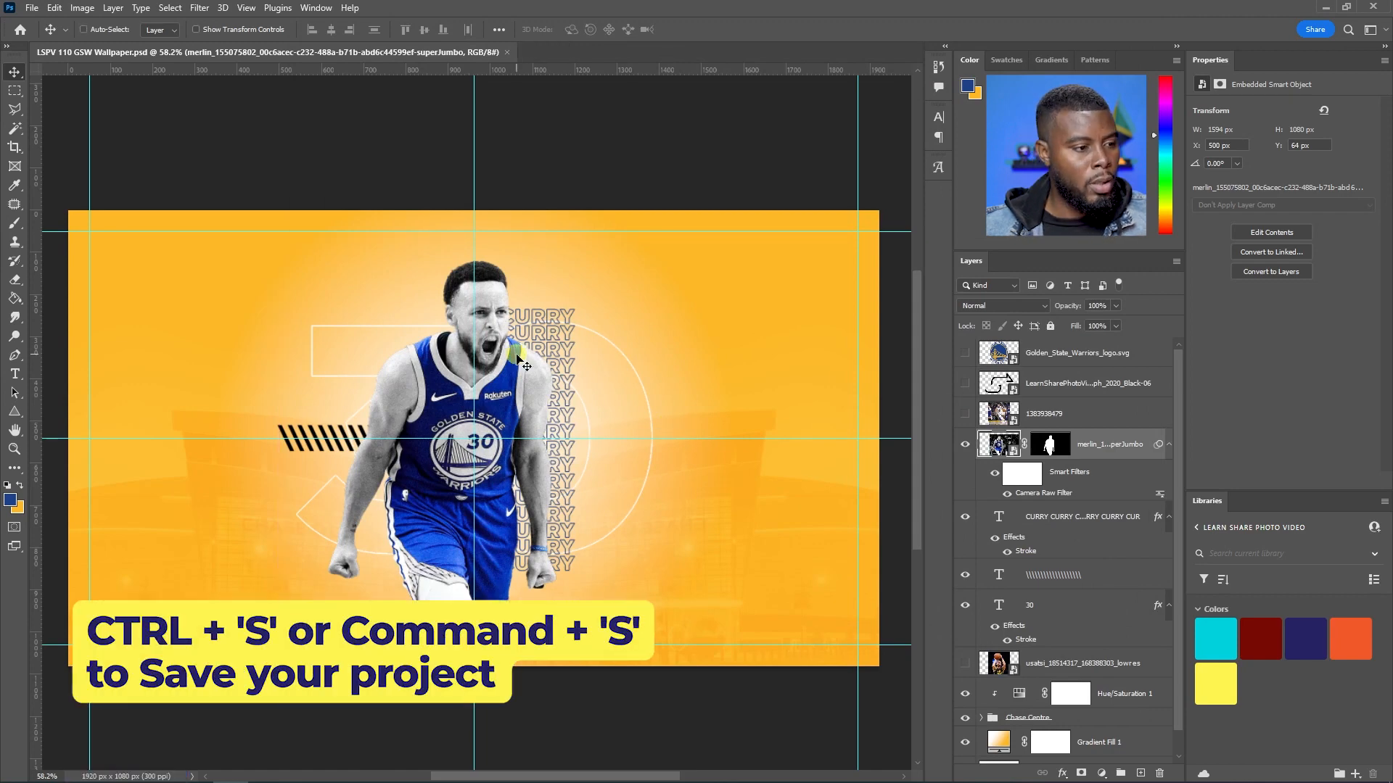
# Show the Golden State Warriors logo and shrink it to about 81 × 98 px inside the upper arm of the outlined 3
pyautogui.click(965, 353)
pyautogui.click(1057, 355)
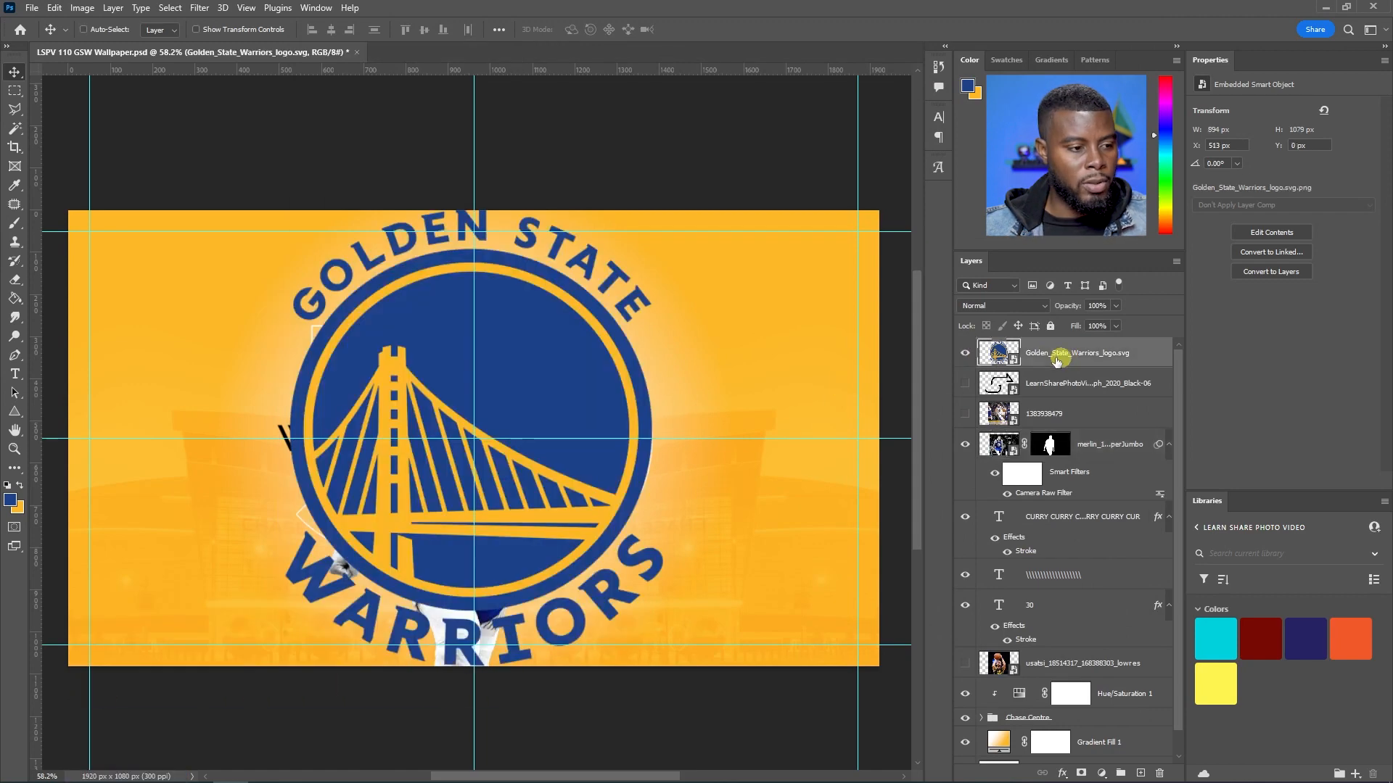
pyautogui.hotkey('ctrl', 't')
pyautogui.moveTo(667, 212); pyautogui.dragTo(342, 351)
pyautogui.scroll(5, 391, 352)
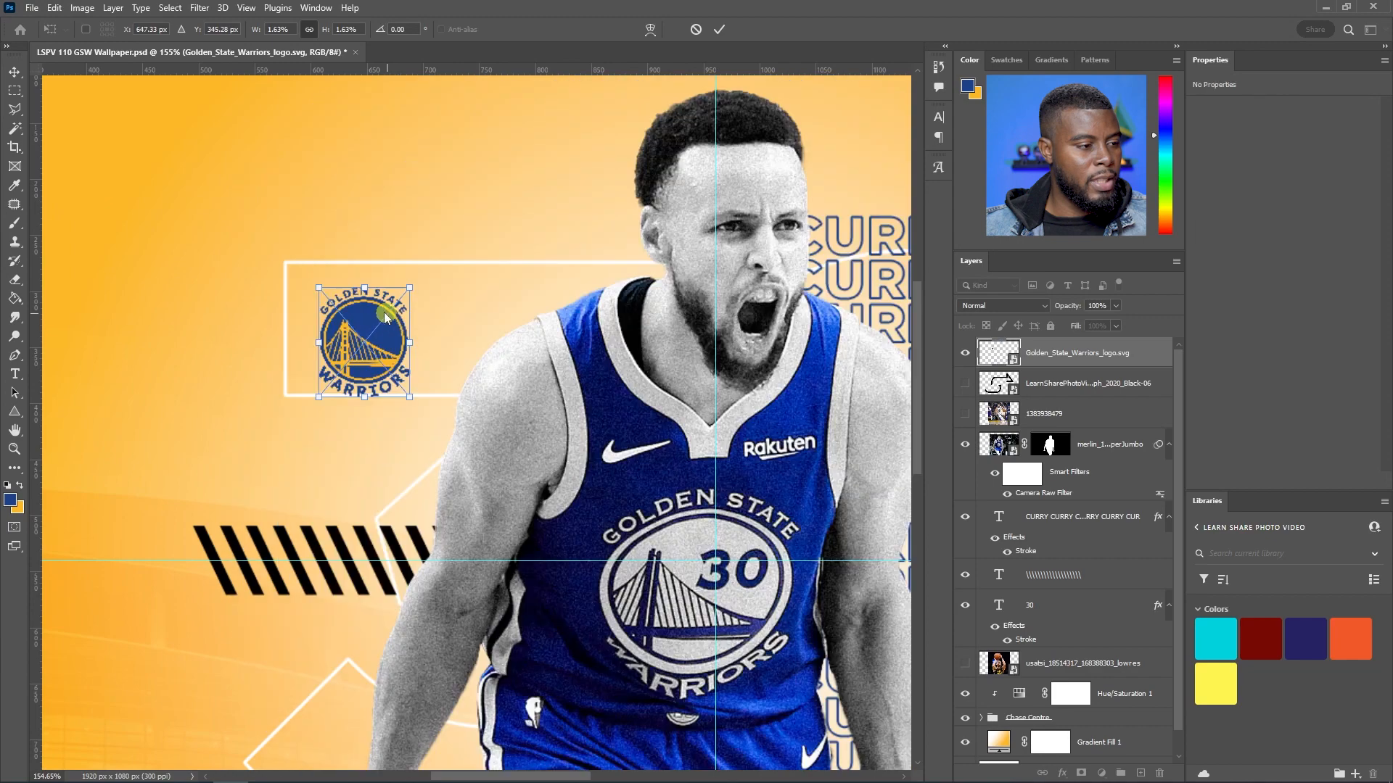
pyautogui.scroll(3, 372, 331)
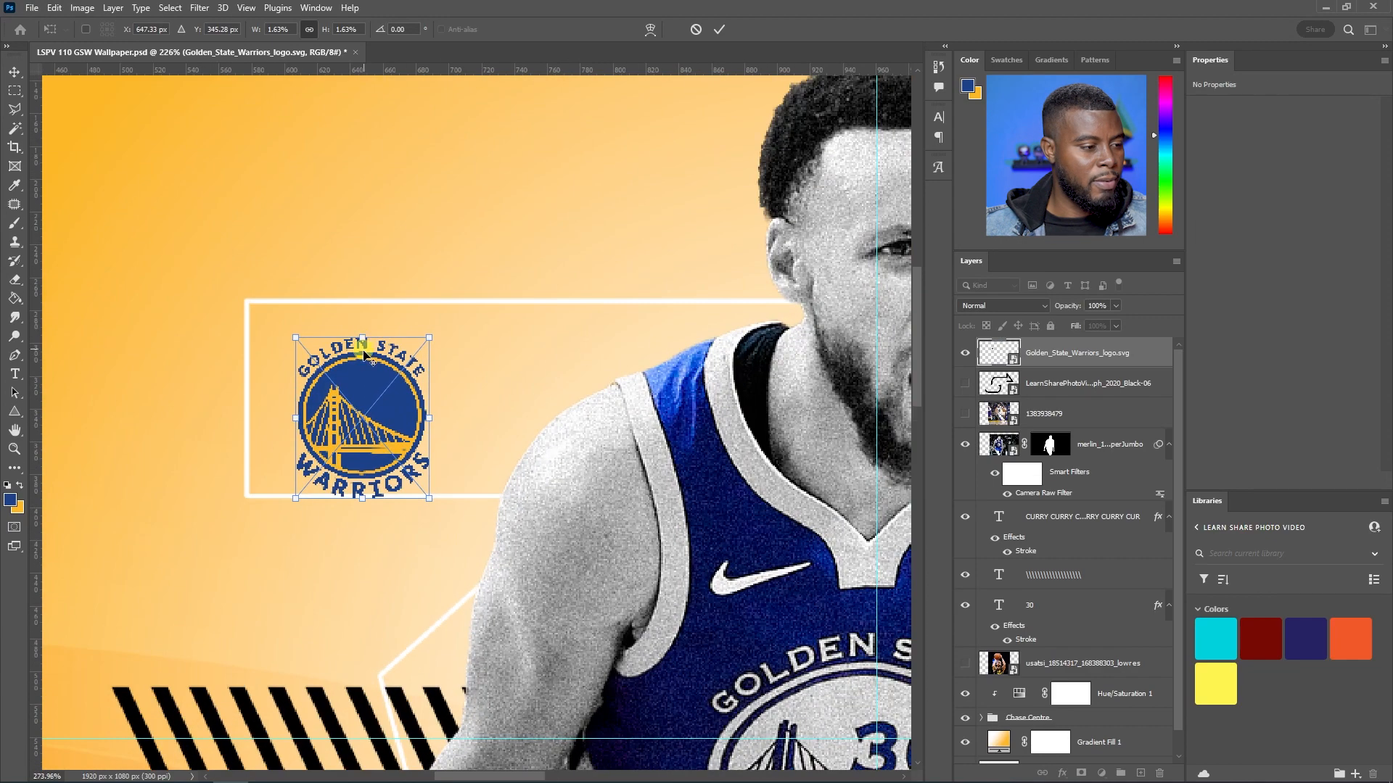
pyautogui.moveTo(361, 396); pyautogui.dragTo(357, 375)
pyautogui.press('Return')
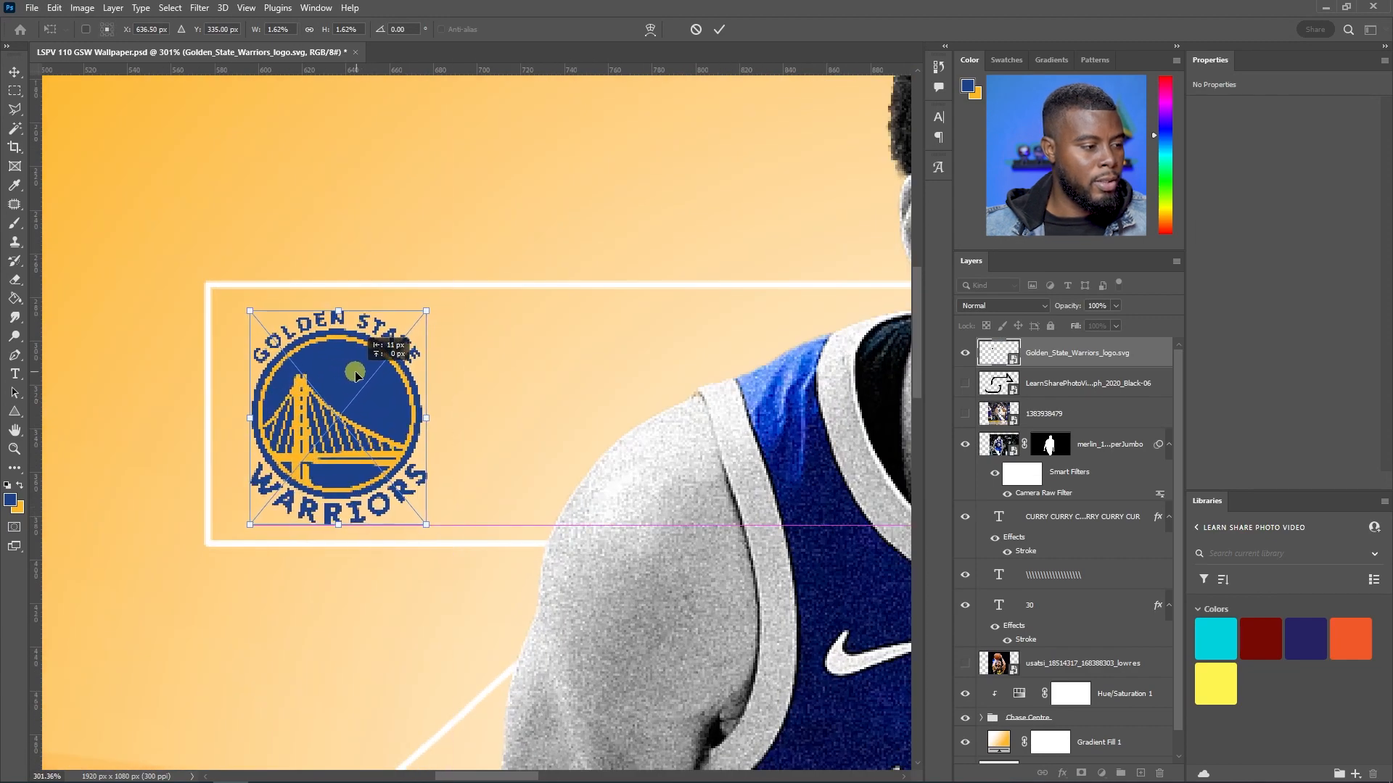
pyautogui.scroll(-6, 356, 375)
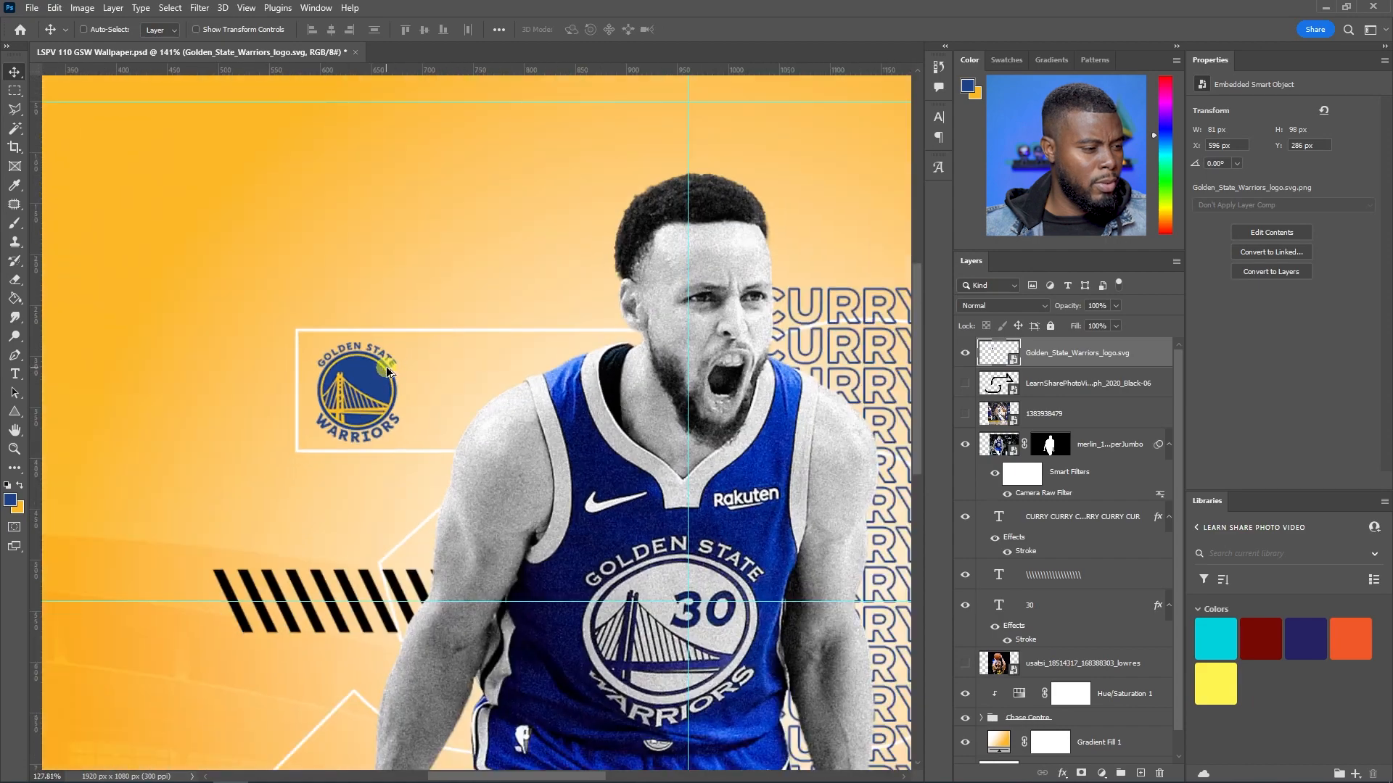
pyautogui.scroll(3, 332, 382)
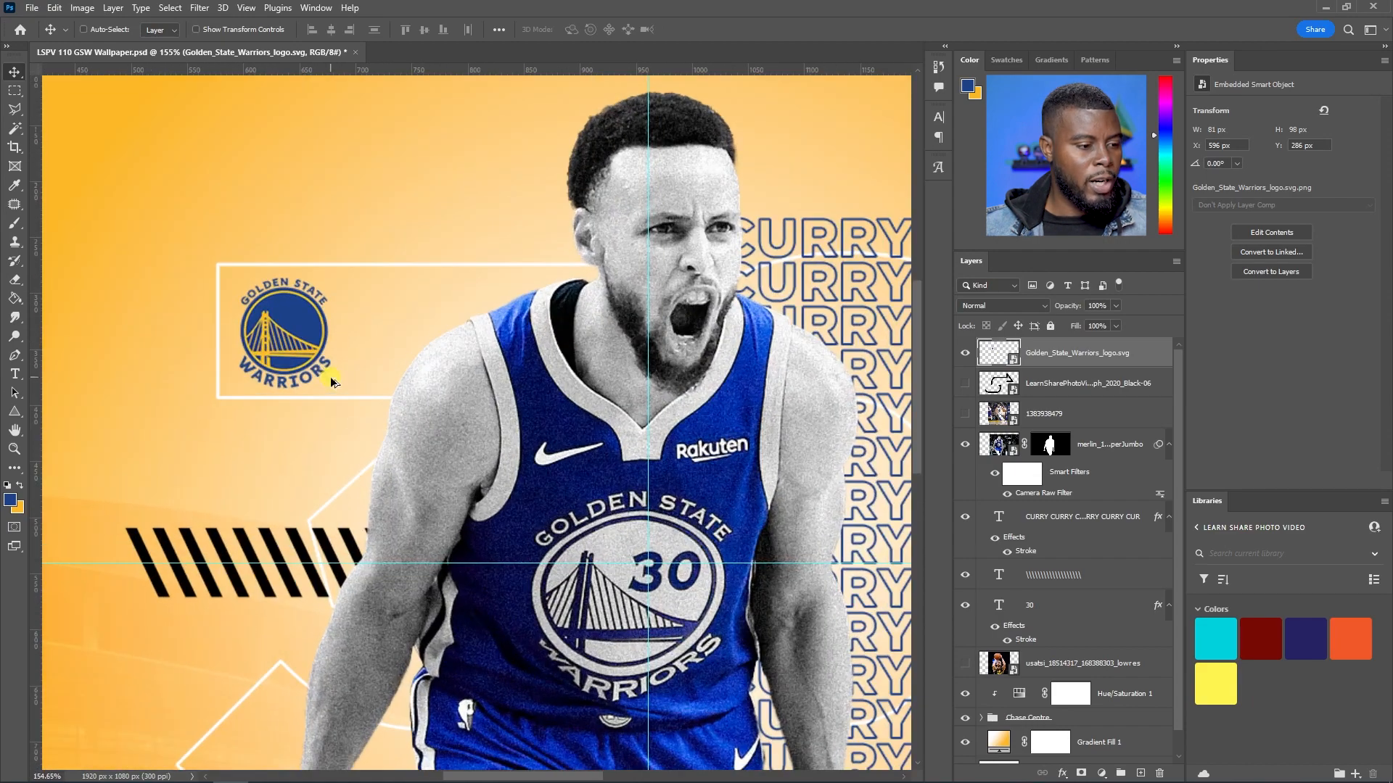
# Scale the Warriors logo down further to about 67 × 81 px
pyautogui.hotkey('ctrl', 't')
pyautogui.moveTo(332, 392); pyautogui.dragTo(302, 339)
pyautogui.press('Return')
# Nudge the Warriors logo to X 597 px, Y 293 px within the outlined 3 and save the project
pyautogui.press('Up')
pyautogui.press('Up')
pyautogui.press('Up')
pyautogui.press('Up')
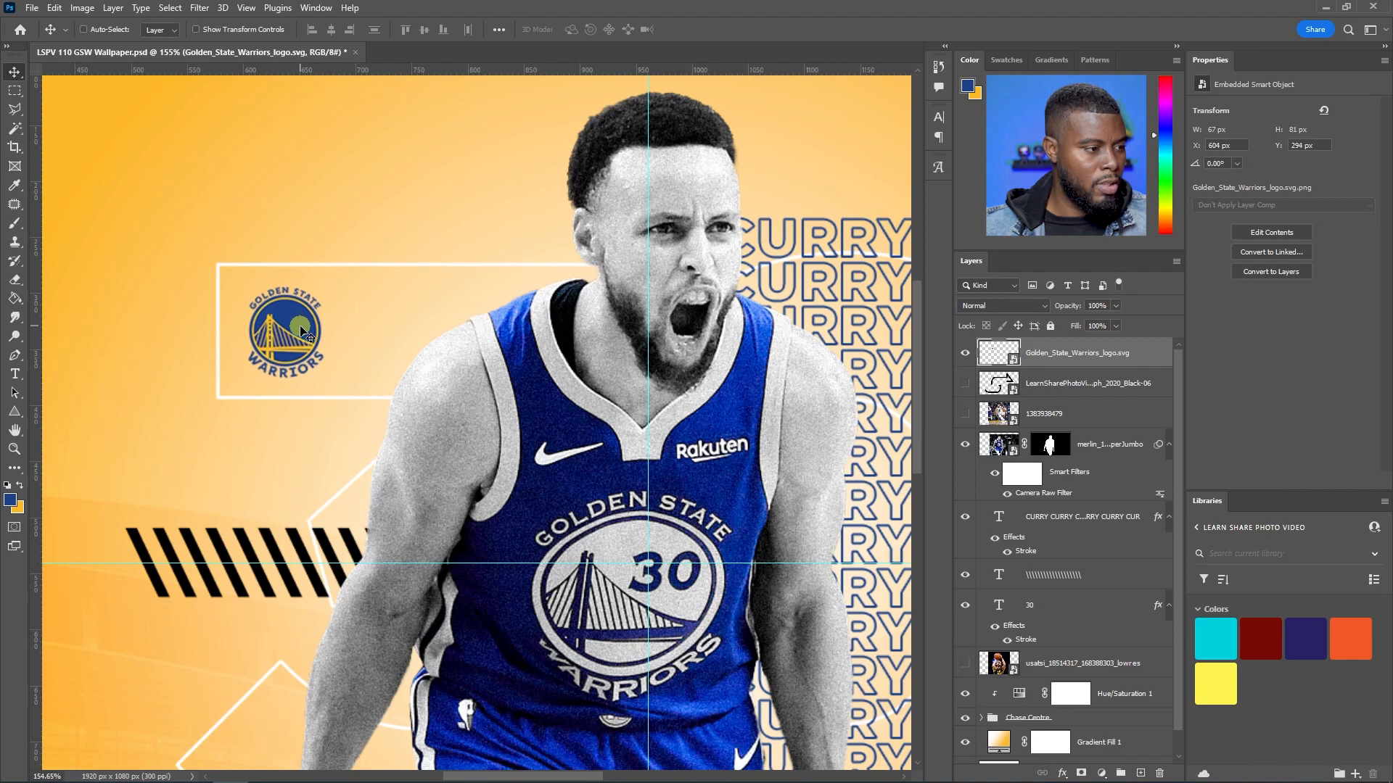
pyautogui.press('Left')
pyautogui.press('Left')
pyautogui.press('Left')
pyautogui.press('Left')
pyautogui.press('Left')
pyautogui.press('Left')
pyautogui.press('Left')
pyautogui.press('Down')
pyautogui.scroll(-13, 446, 324)
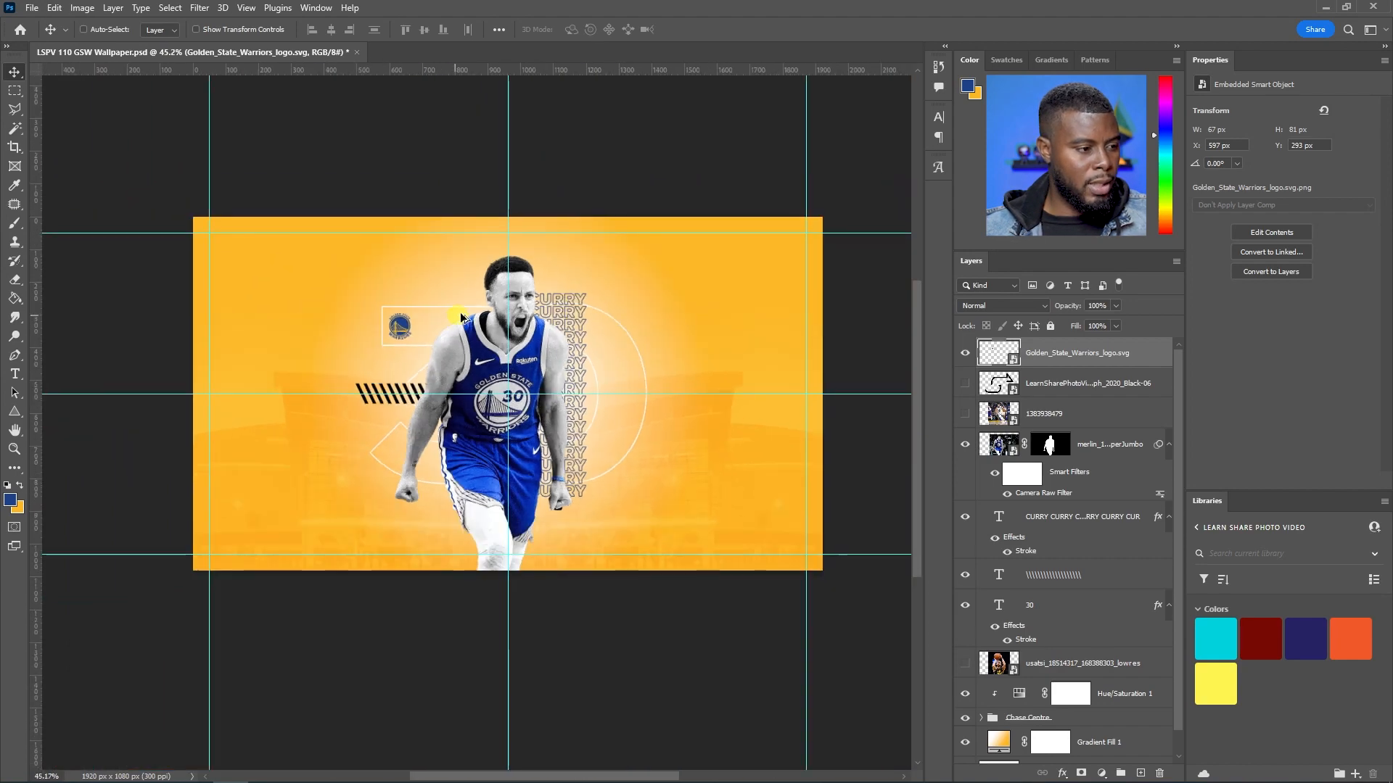
pyautogui.scroll(3, 472, 318)
pyautogui.scroll(-1, 478, 314)
pyautogui.hotkey('ctrl', 's')
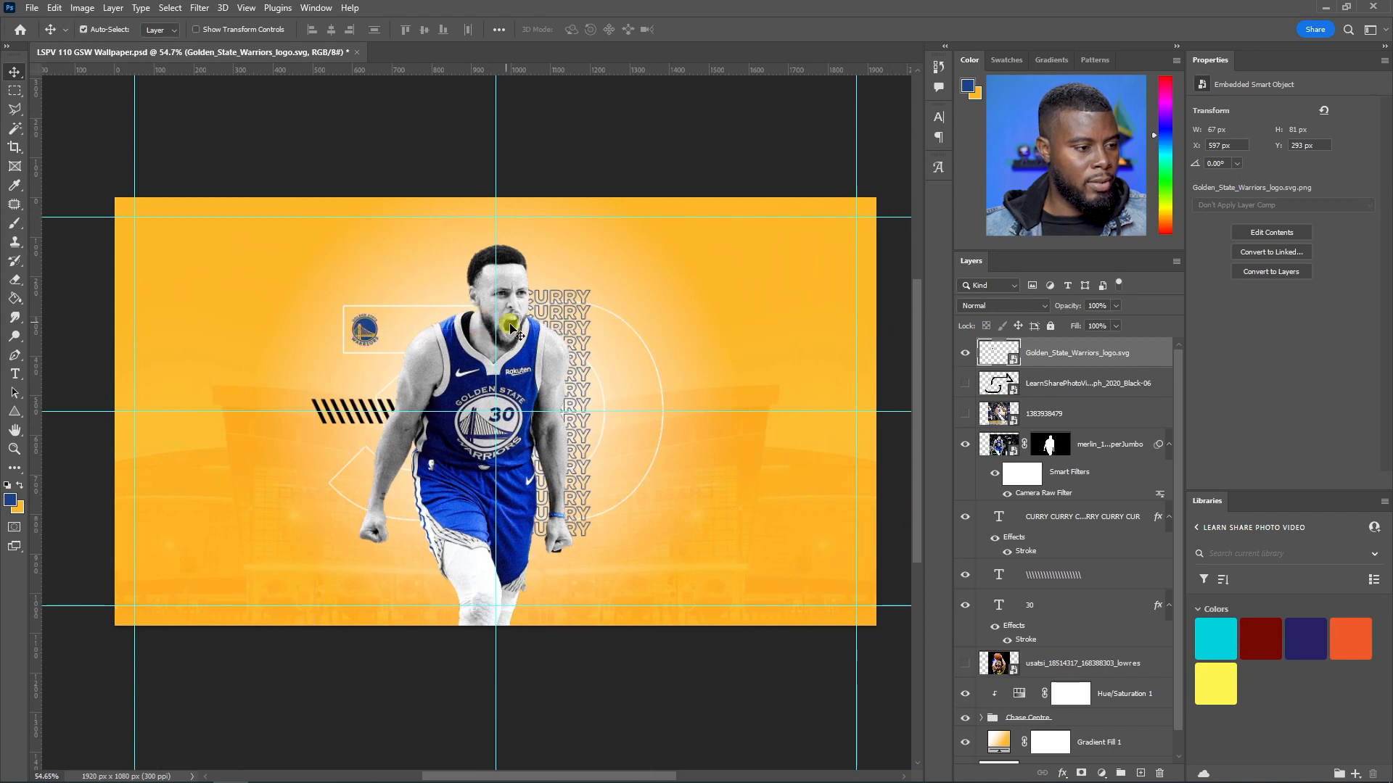
# Set the scale of the radial background gradient fill to 130% and save the project
pyautogui.scroll(1, 508, 335)
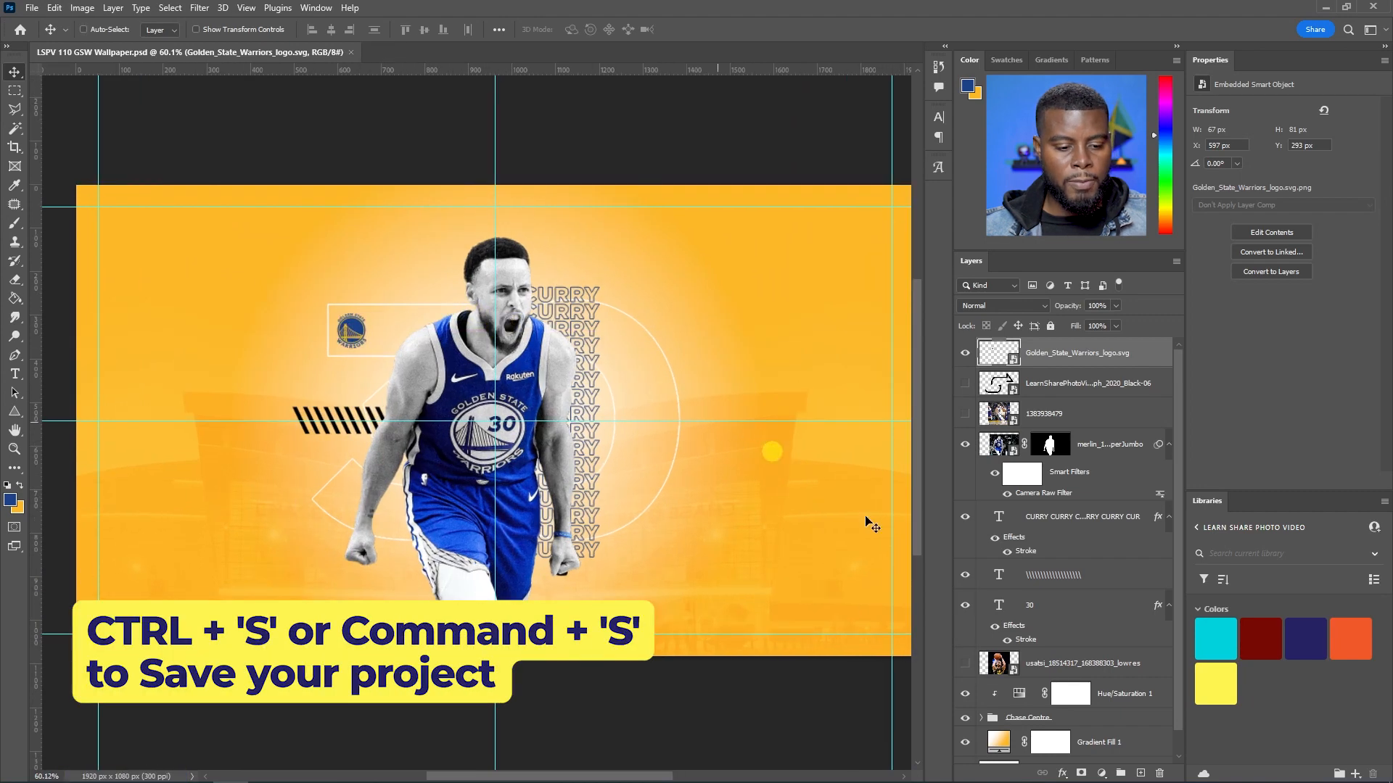
pyautogui.scroll(-1, 1072, 618)
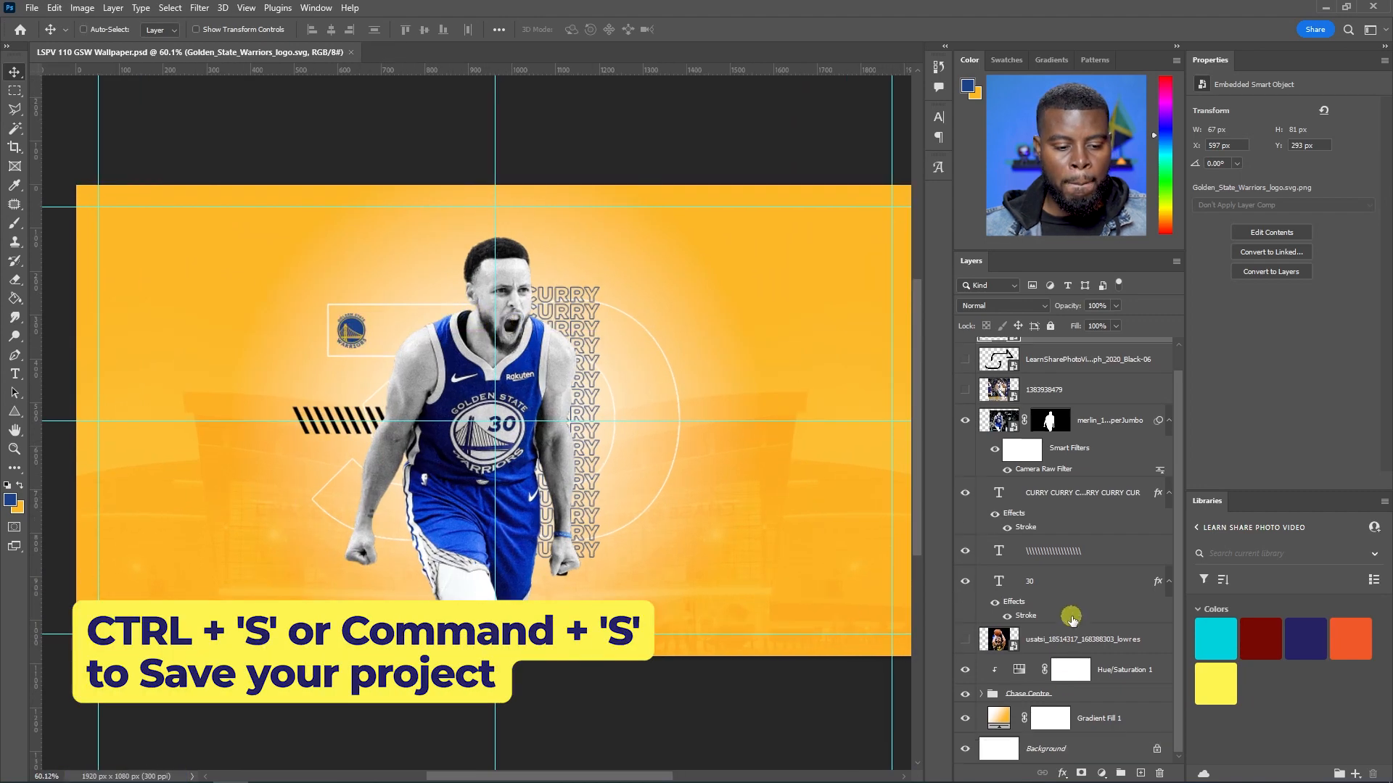
pyautogui.doubleClick(998, 718)
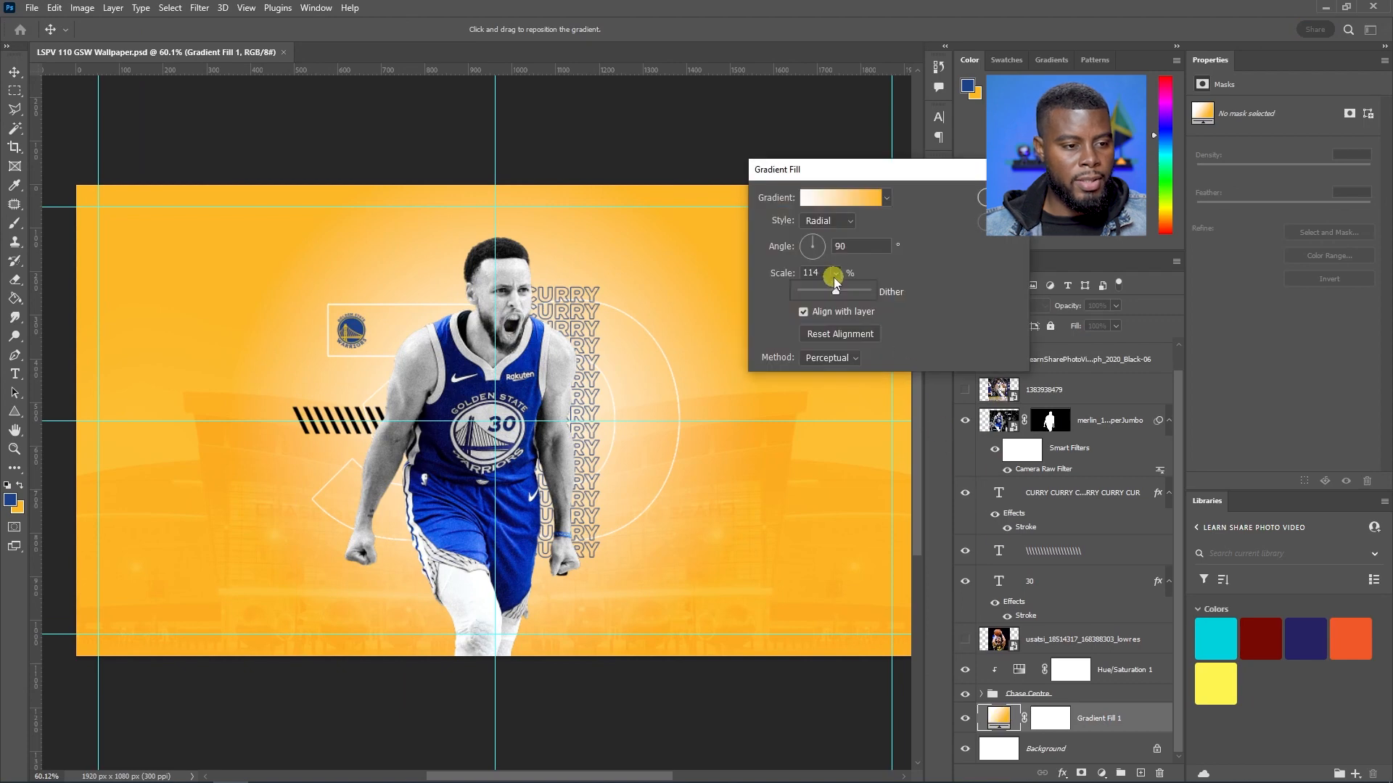
pyautogui.moveTo(842, 293); pyautogui.dragTo(839, 293)
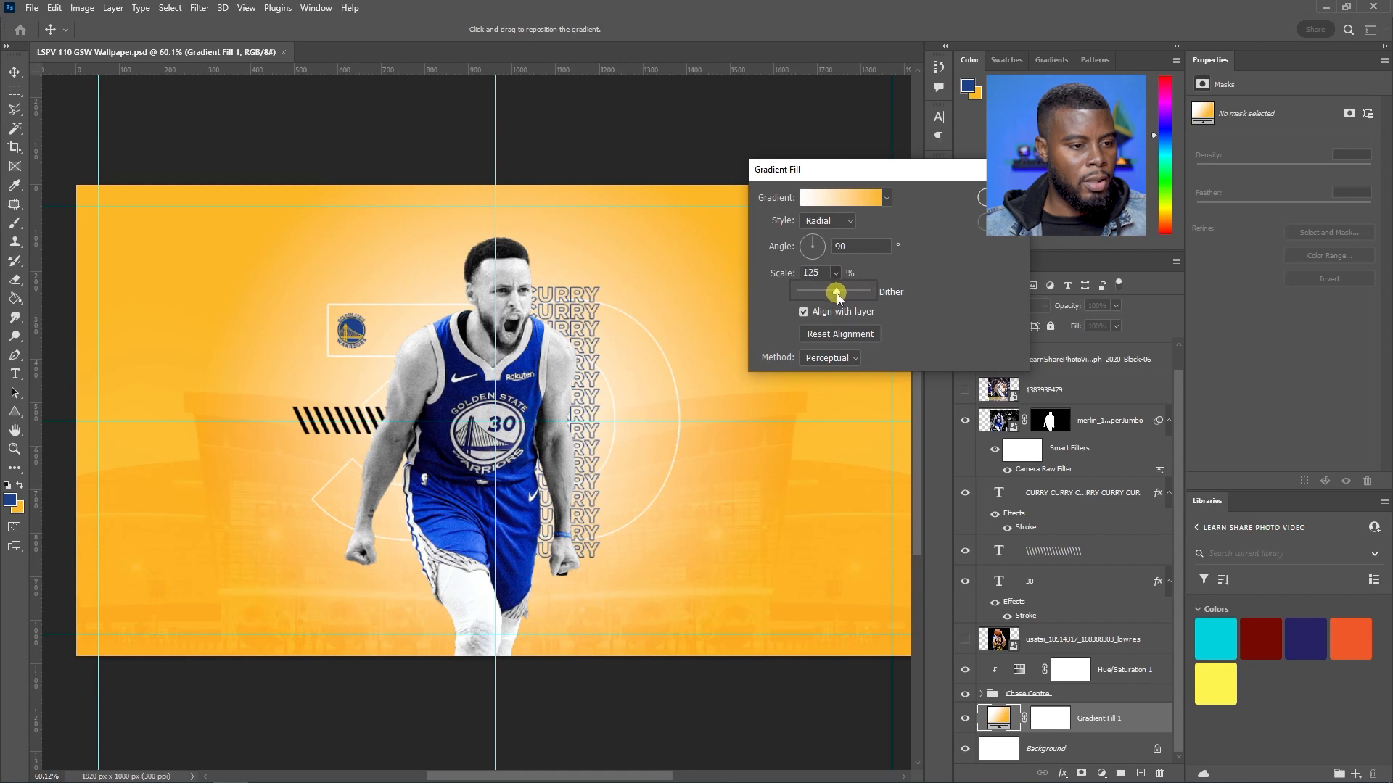
pyautogui.moveTo(838, 297); pyautogui.dragTo(842, 297)
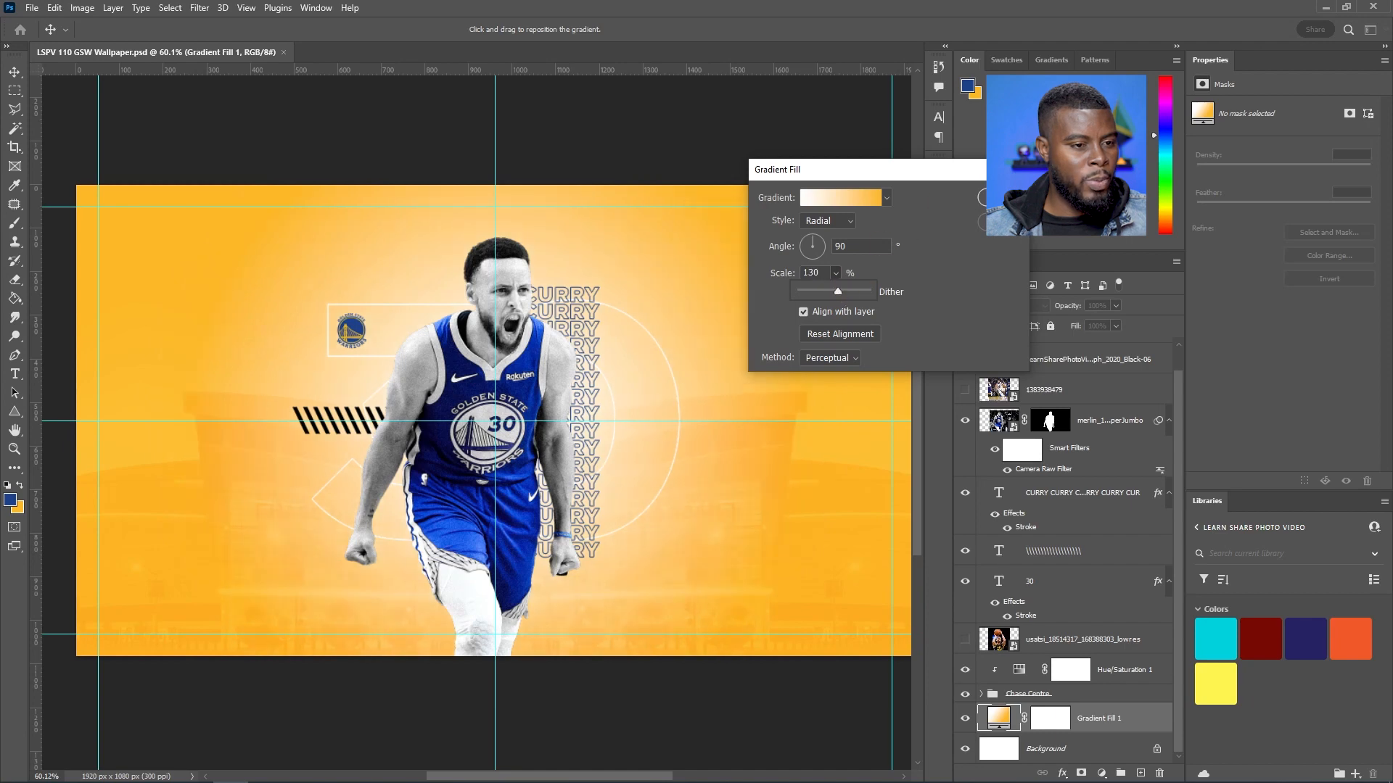
pyautogui.click(981, 207)
pyautogui.hotkey('ctrl', 's')
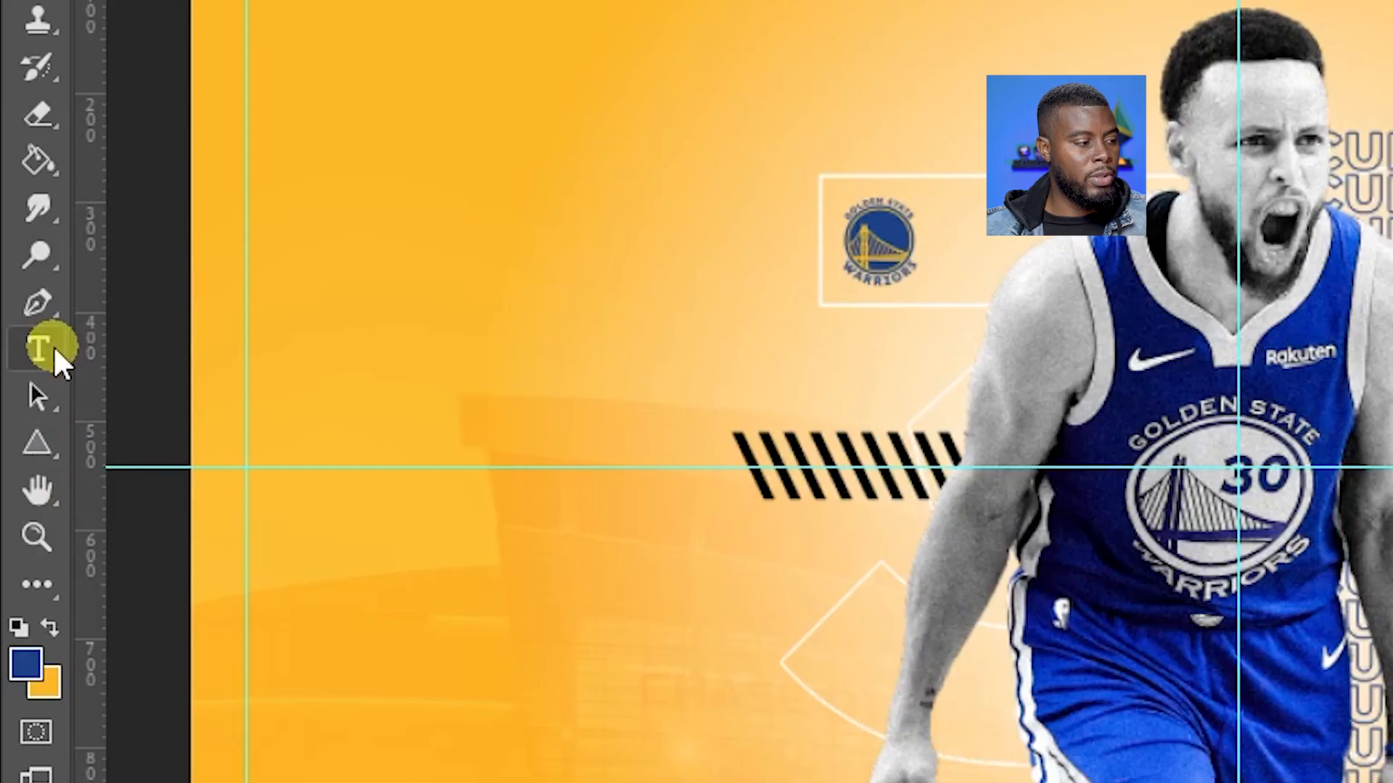
# Start a vertical text layer with the Vertical Type Tool in the empty upper-right area of the wallpaper
pyautogui.rightClick(55, 348)
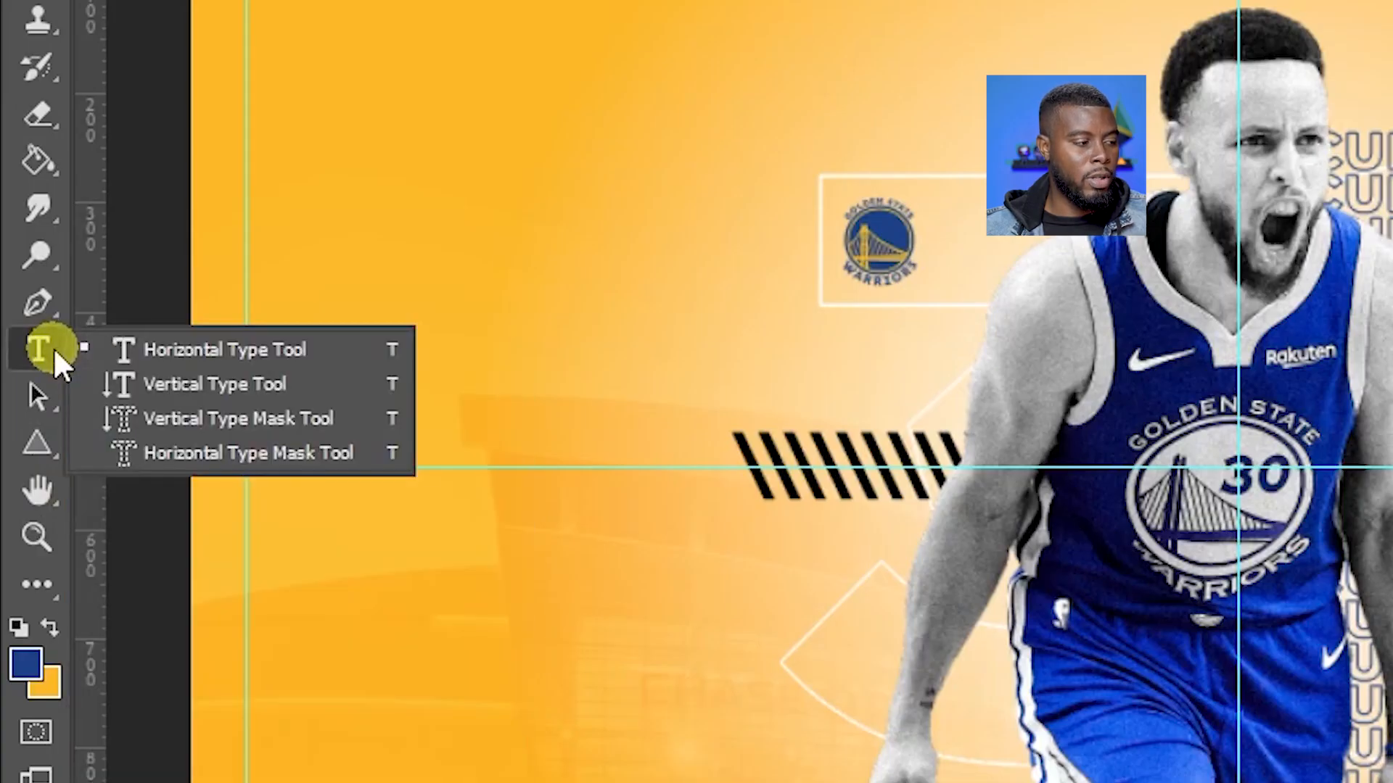
pyautogui.click(216, 383)
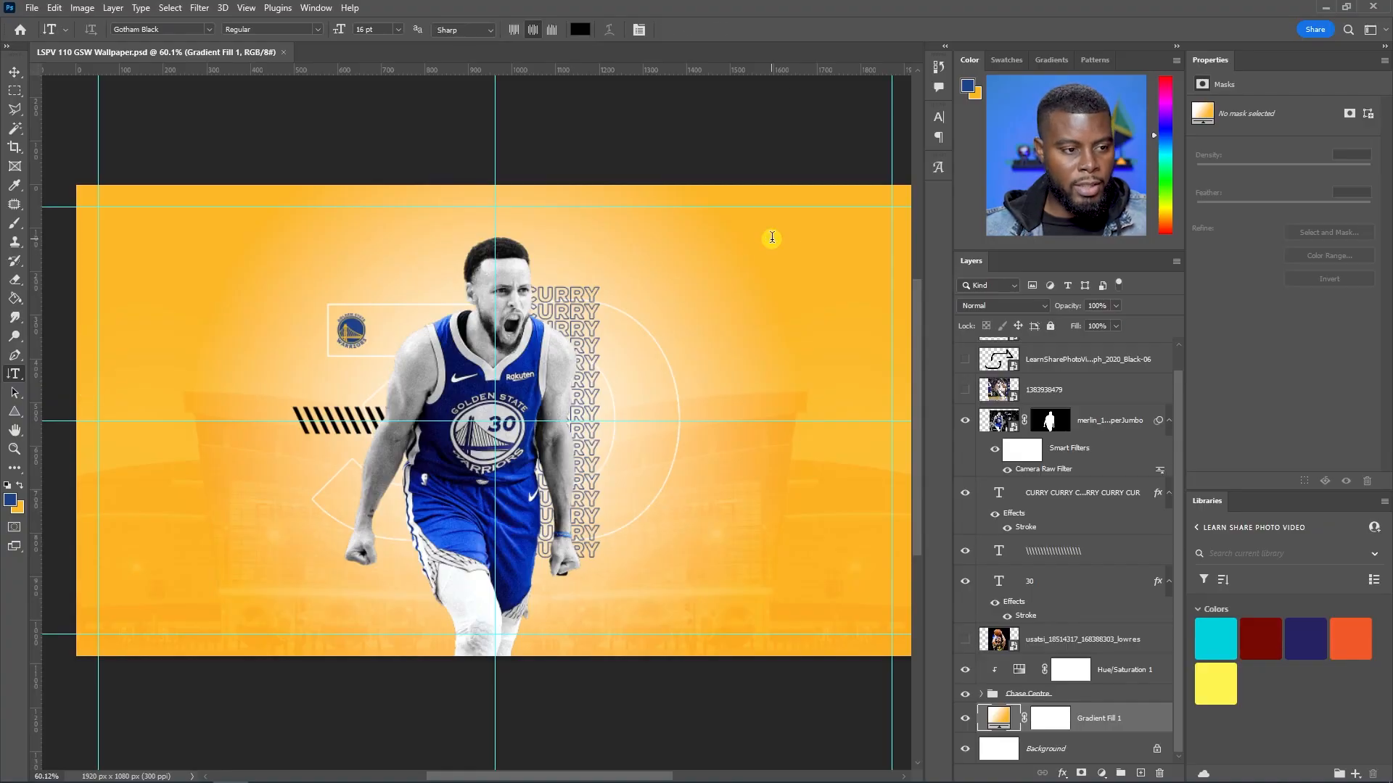
pyautogui.click(772, 237)
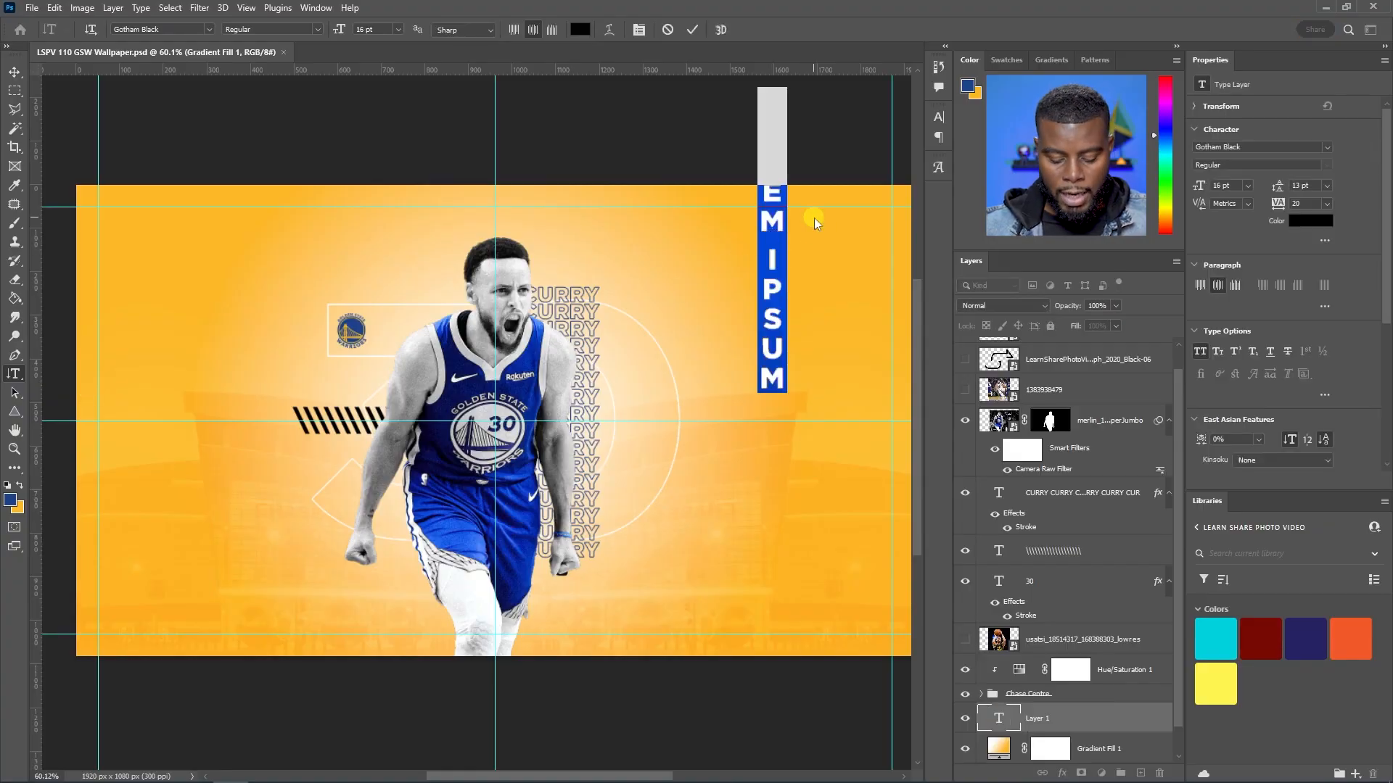
# Enter the word CURRY as vertical text and place it on the canvas to the player's right
pyautogui.write('CURRY')
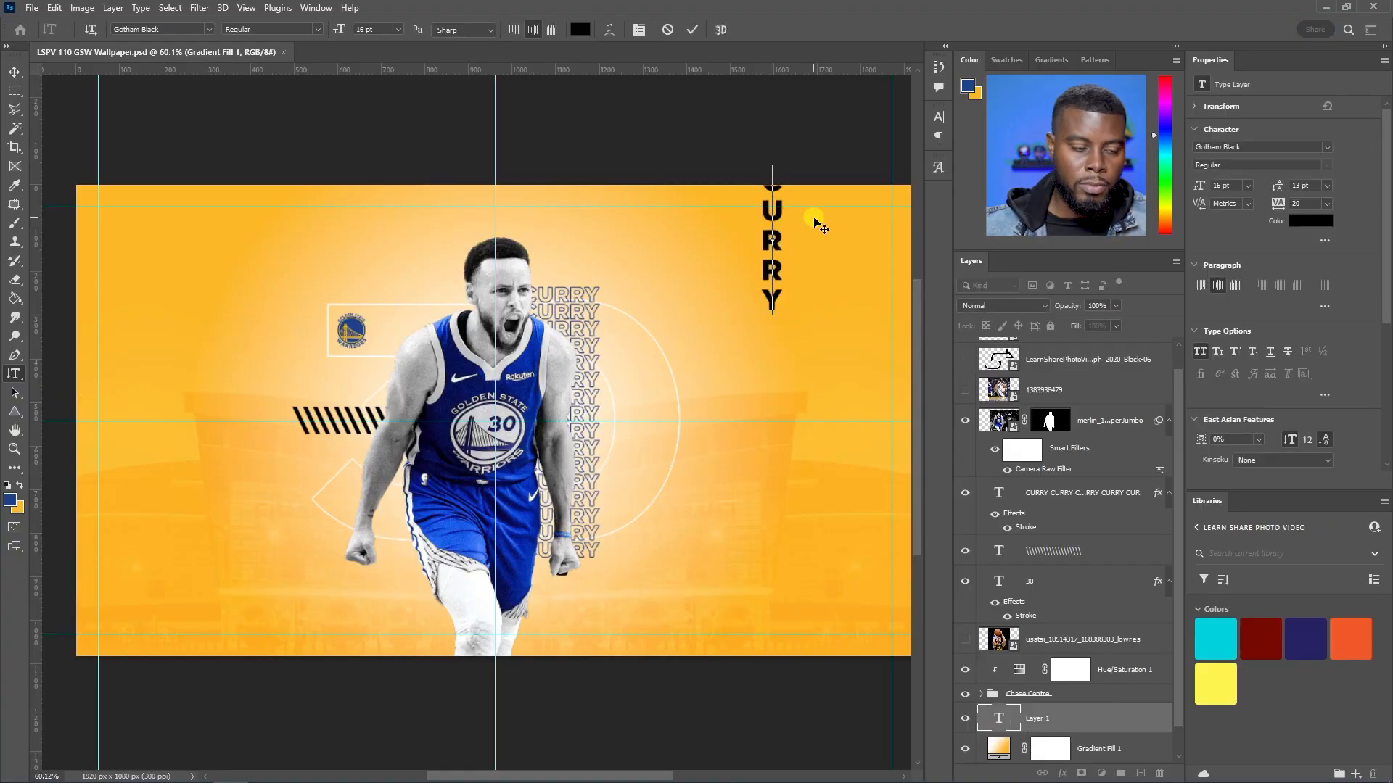
pyautogui.hotkey('ctrl', 'Return')
pyautogui.press('v')
pyautogui.moveTo(774, 243); pyautogui.dragTo(757, 359)
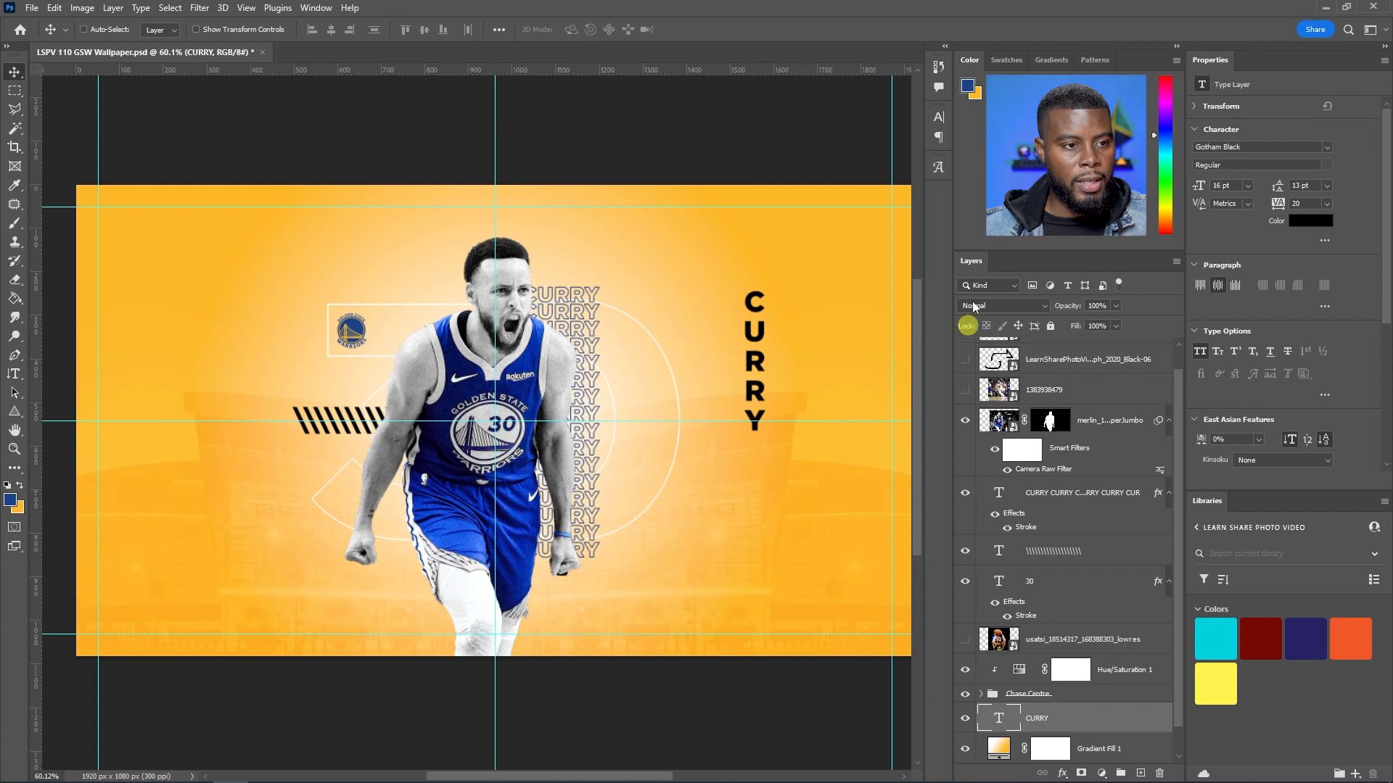
# Set the vertical CURRY text's colour to 1d428a and tighten its tracking to -80
pyautogui.click(1303, 220)
pyautogui.write('1d428a')
pyautogui.click(1226, 288)
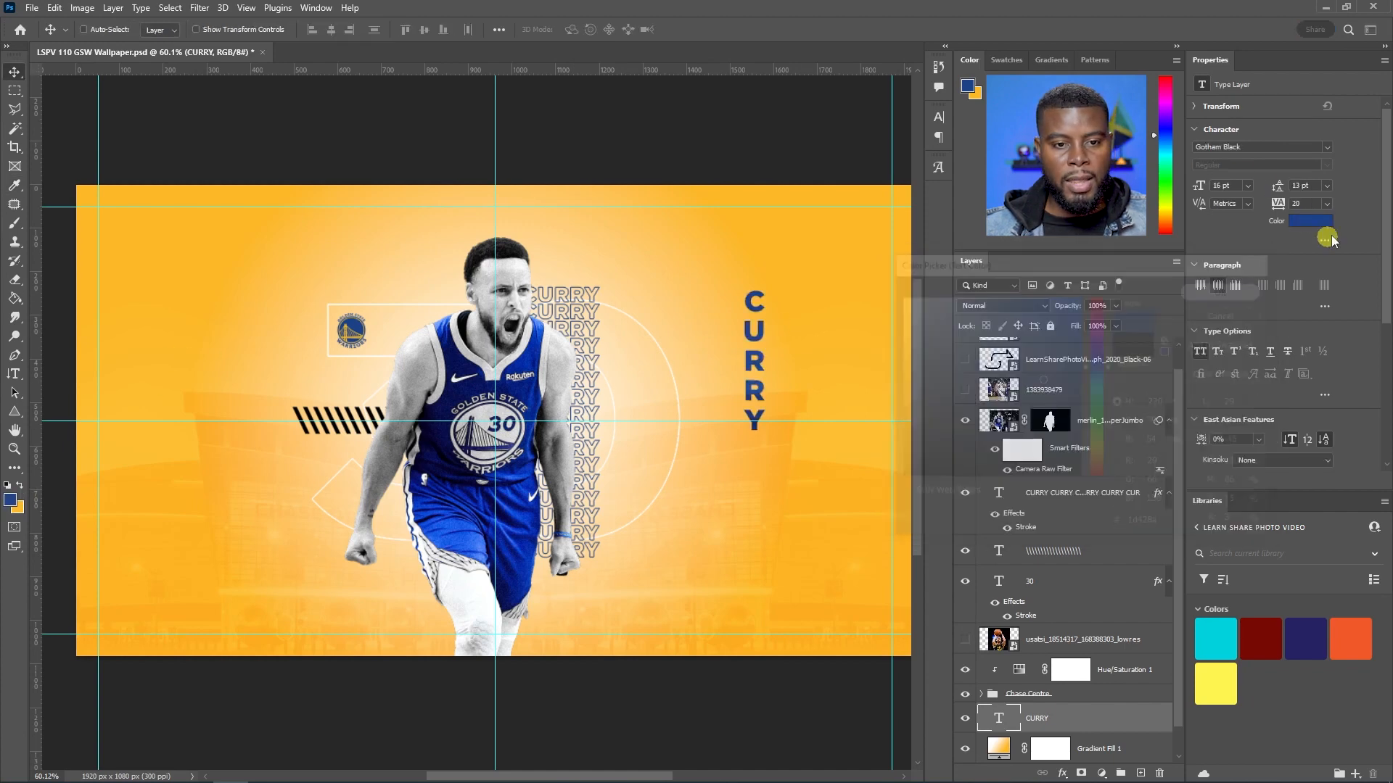
pyautogui.press('Down')
pyautogui.press('Down')
pyautogui.press('Down')
pyautogui.press('Down')
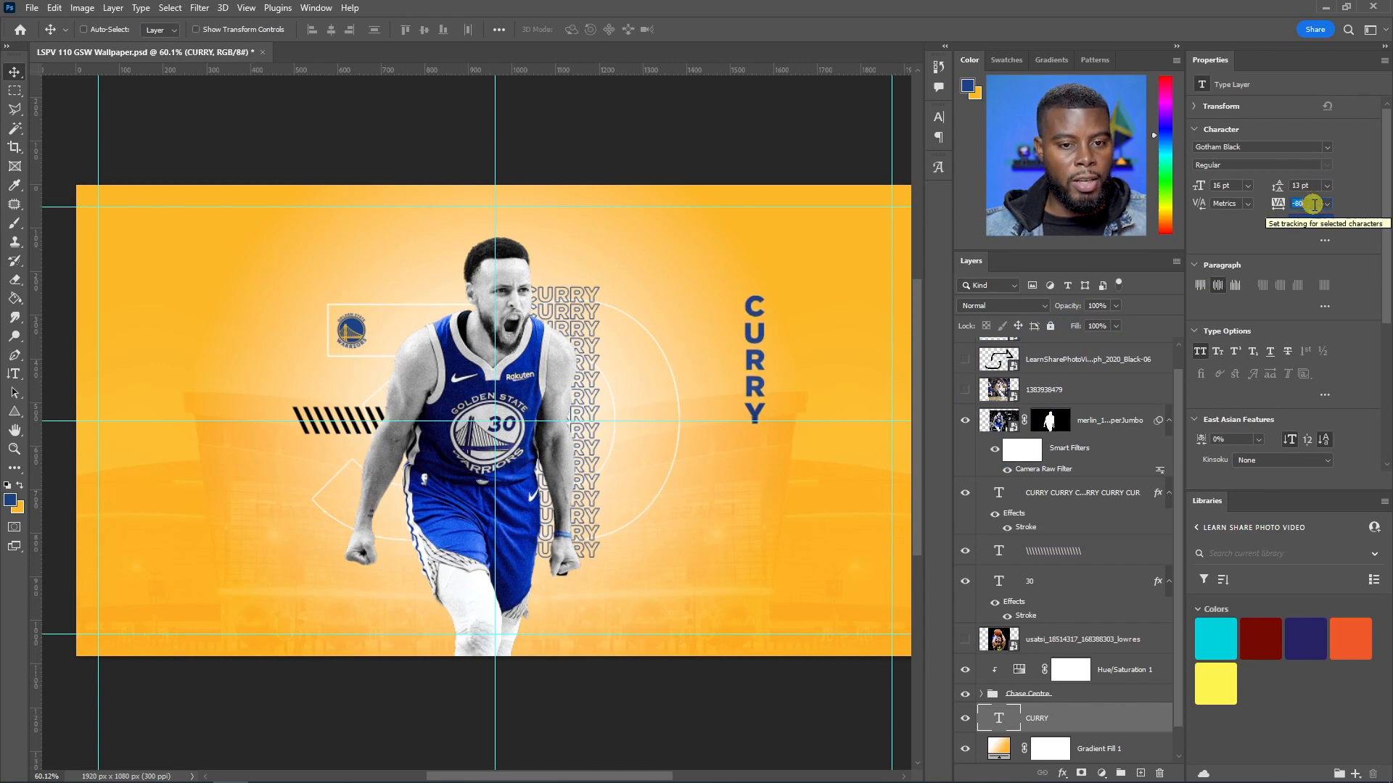
# Enlarge the vertical CURRY text proportionally with Free Transform to about 35 pt
pyautogui.hotkey('ctrl', 't')
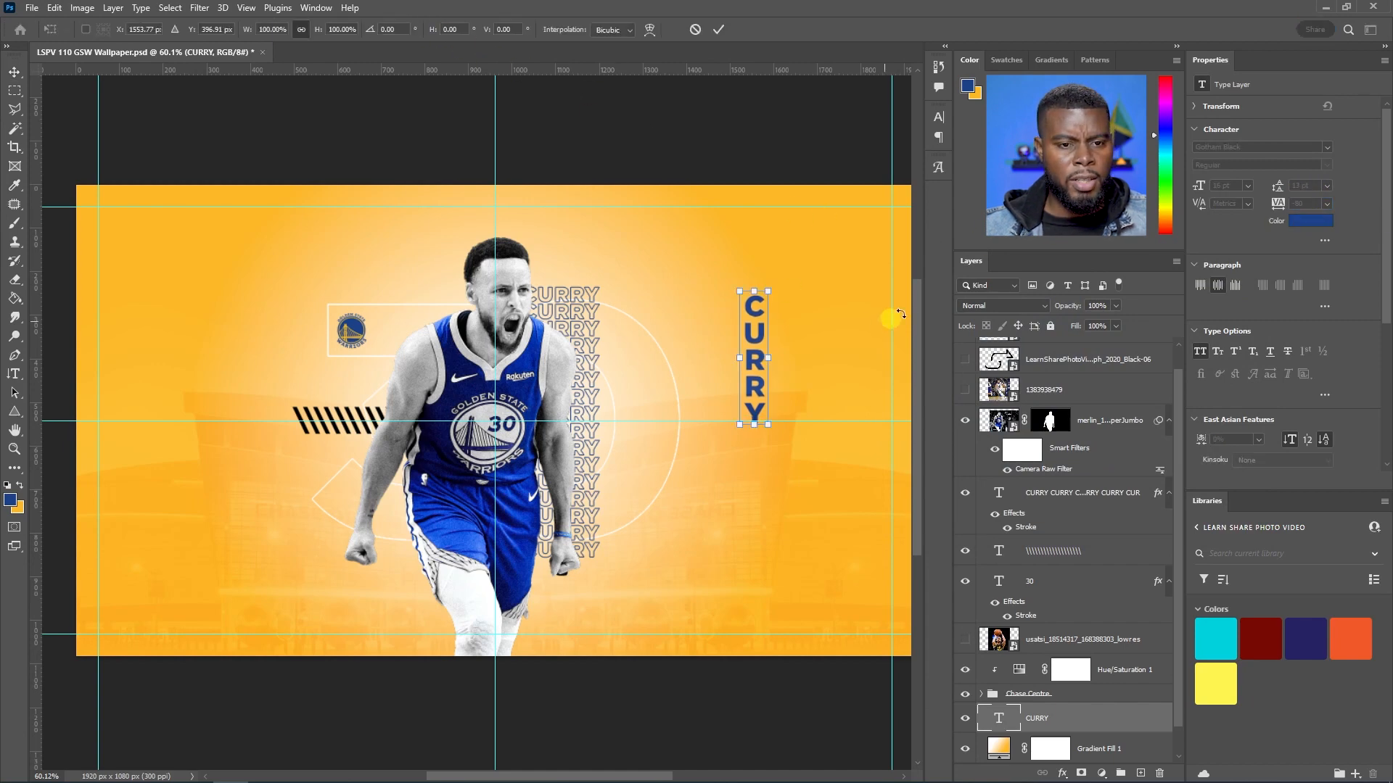
pyautogui.moveTo(740, 425); pyautogui.dragTo(655, 580)
pyautogui.press('Return')
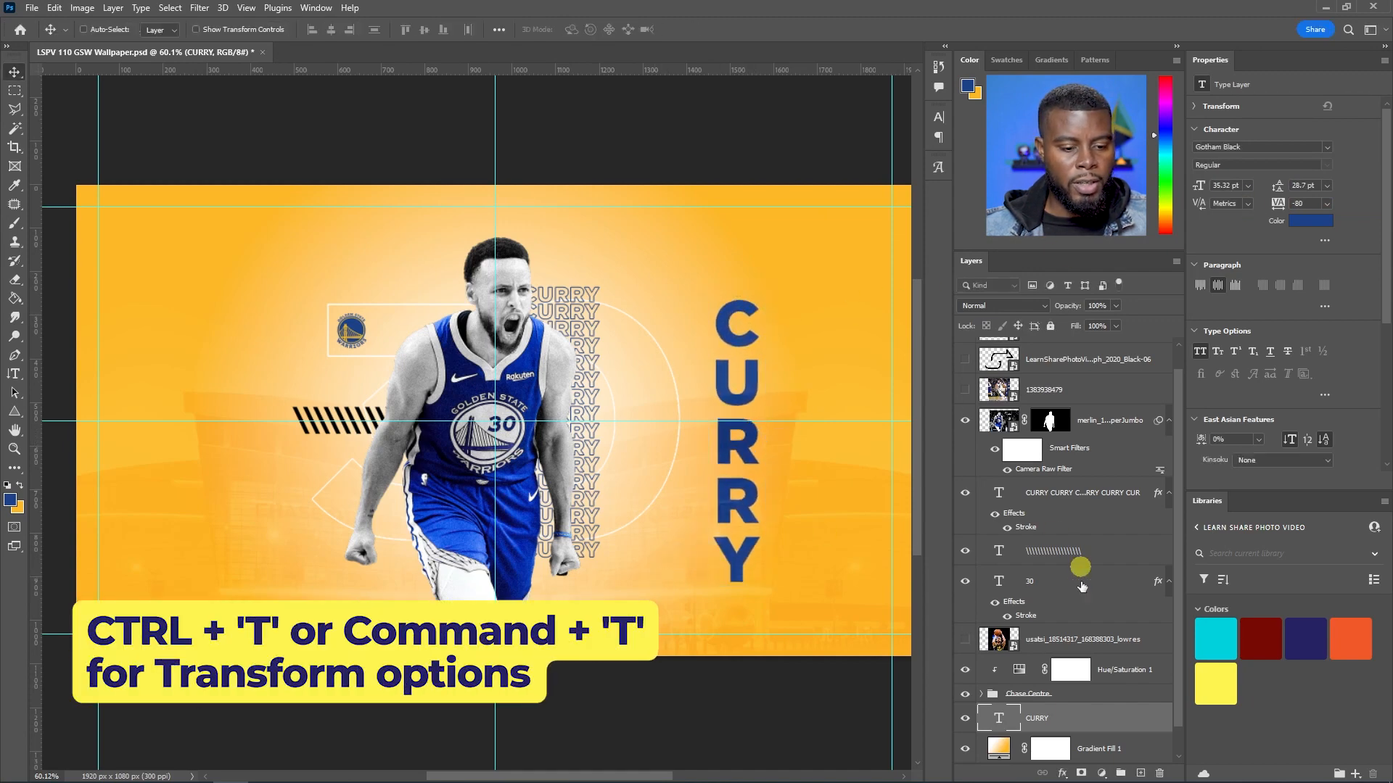
# Move the CURRY layer directly below the player layer and, with the player hidden, place the text just left of the centre guide
pyautogui.moveTo(1103, 732); pyautogui.dragTo(1124, 473)
pyautogui.moveTo(771, 367); pyautogui.dragTo(460, 358)
pyautogui.click(965, 420)
pyautogui.moveTo(448, 351); pyautogui.dragTo(469, 344)
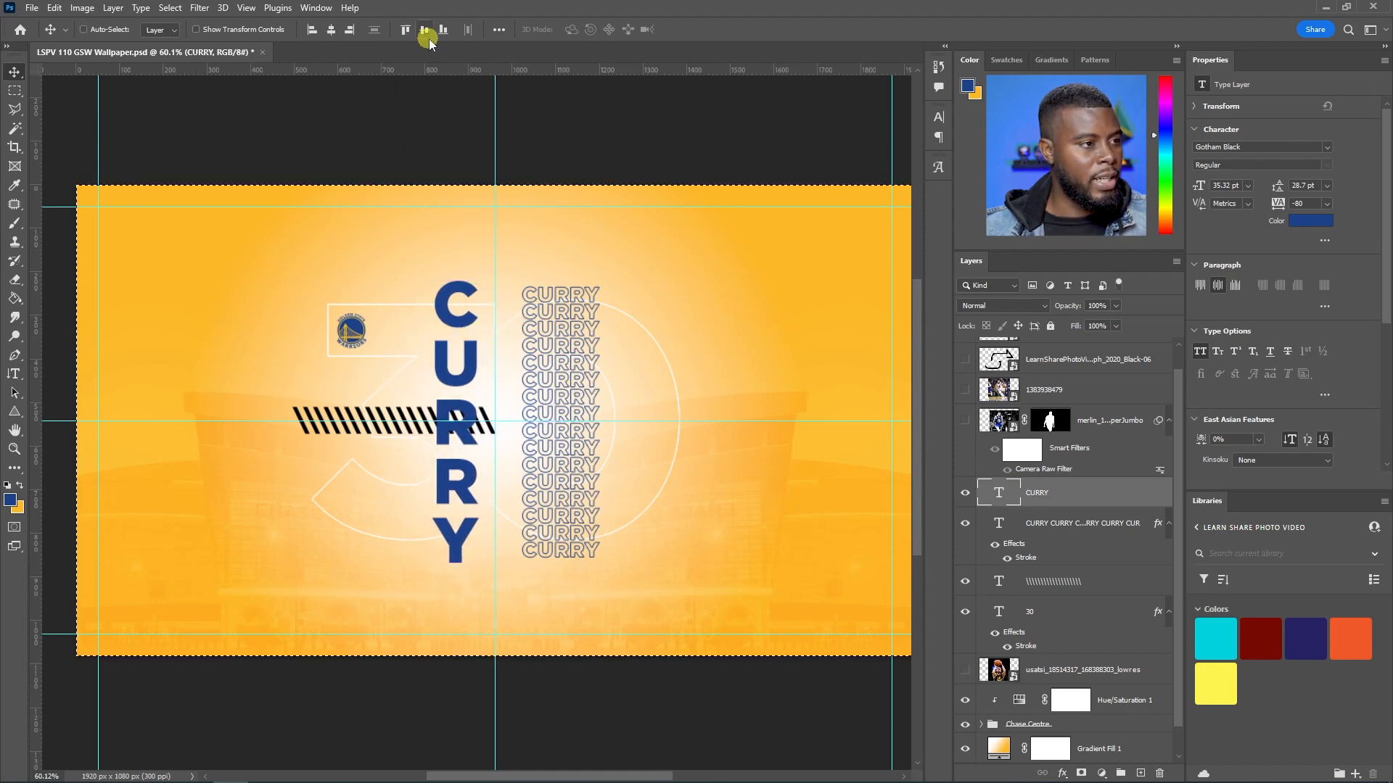
# Scale the vertical CURRY text to 110% with Free Transform
pyautogui.hotkey('ctrl', 't')
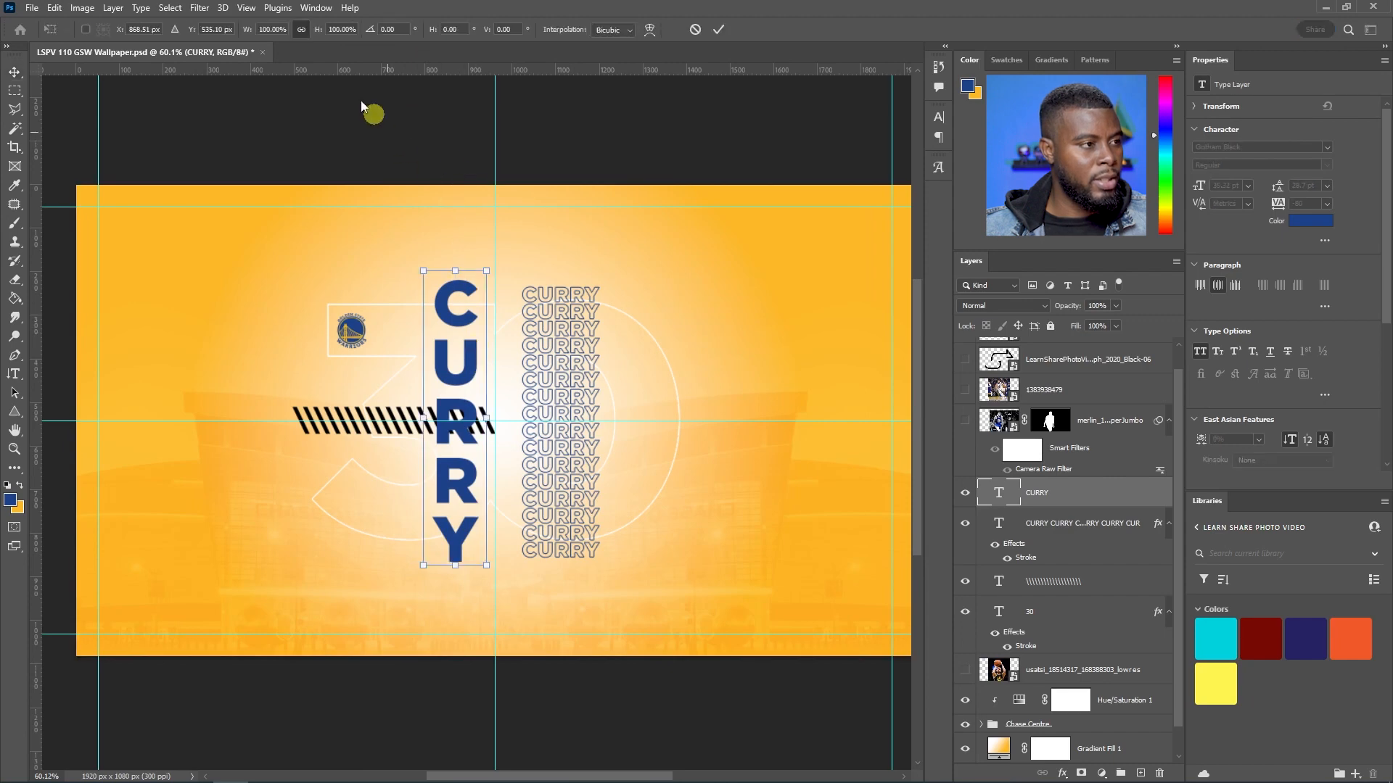
pyautogui.click(283, 34)
pyautogui.hotkey('shift', 'Up')
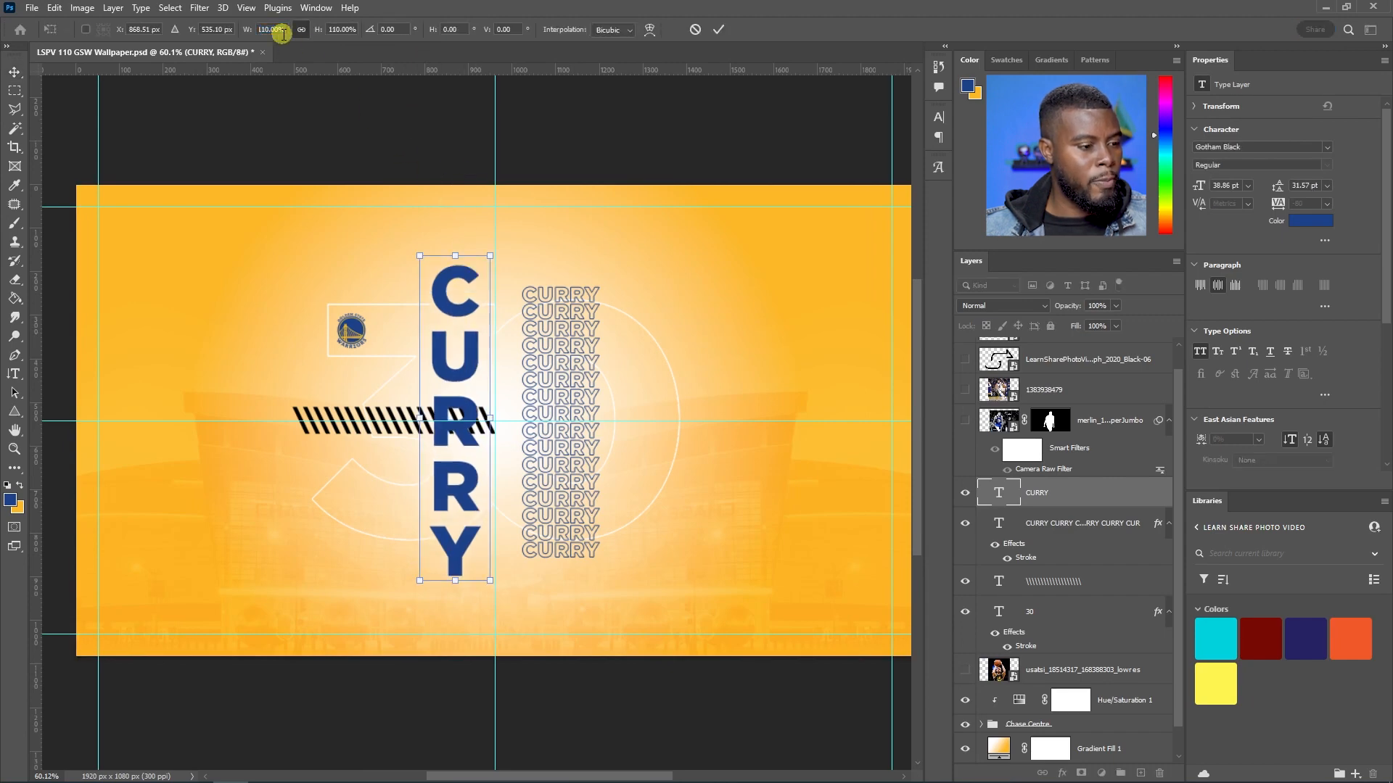
pyautogui.press('Return')
# Try tighter and looser tracking on the vertical CURRY text and settle on -40
pyautogui.click(1312, 203)
pyautogui.hotkey('shift', 'Down')
pyautogui.hotkey('shift', 'Down')
pyautogui.hotkey('shift', 'Down')
pyautogui.hotkey('shift', 'Down')
pyautogui.hotkey('shift', 'Down')
pyautogui.hotkey('shift', 'Down')
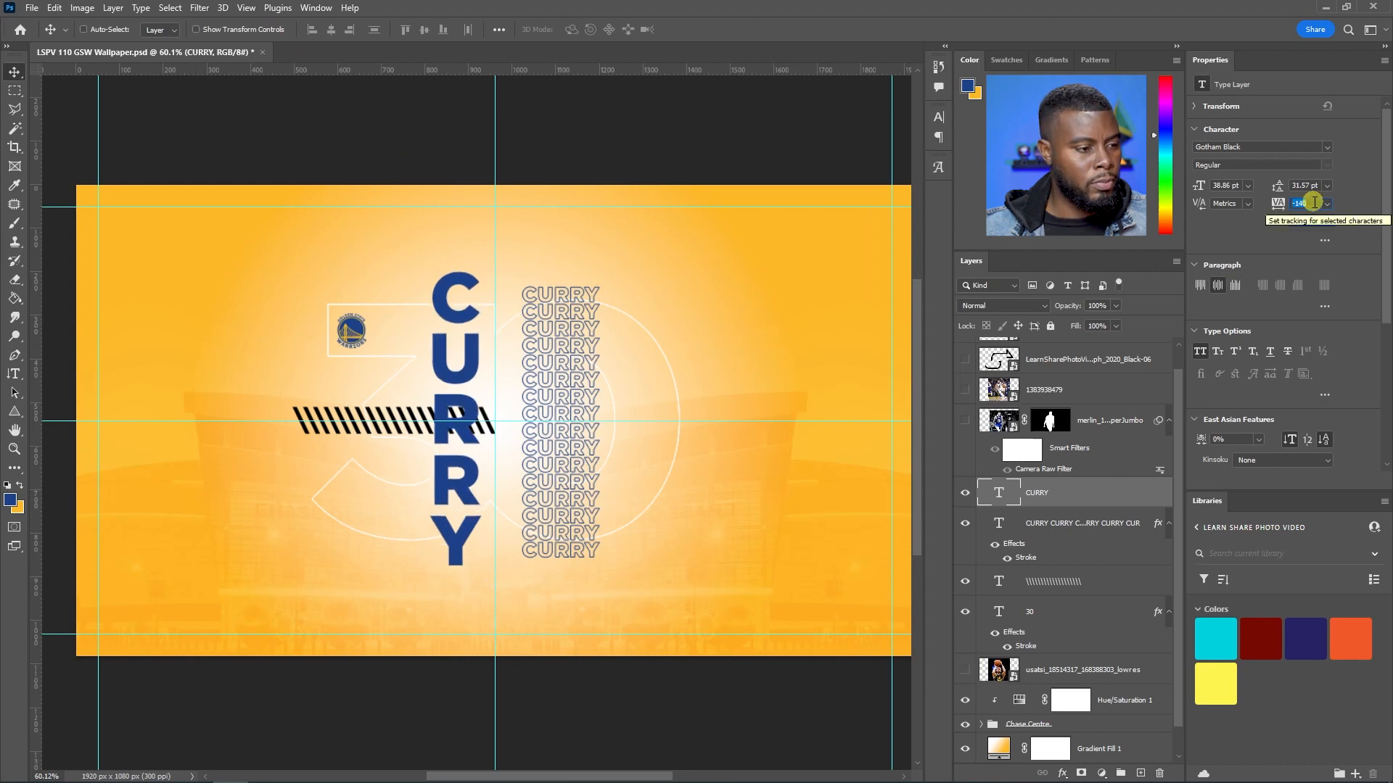
pyautogui.hotkey('shift', 'Up')
pyautogui.hotkey('shift', 'Up')
pyautogui.hotkey('shift', 'Up')
pyautogui.hotkey('shift', 'Up')
pyautogui.hotkey('shift', 'Up')
pyautogui.hotkey('shift', 'Up')
pyautogui.hotkey('shift', 'Up')
pyautogui.hotkey('shift', 'Up')
pyautogui.hotkey('shift', 'Up')
pyautogui.hotkey('shift', 'Up')
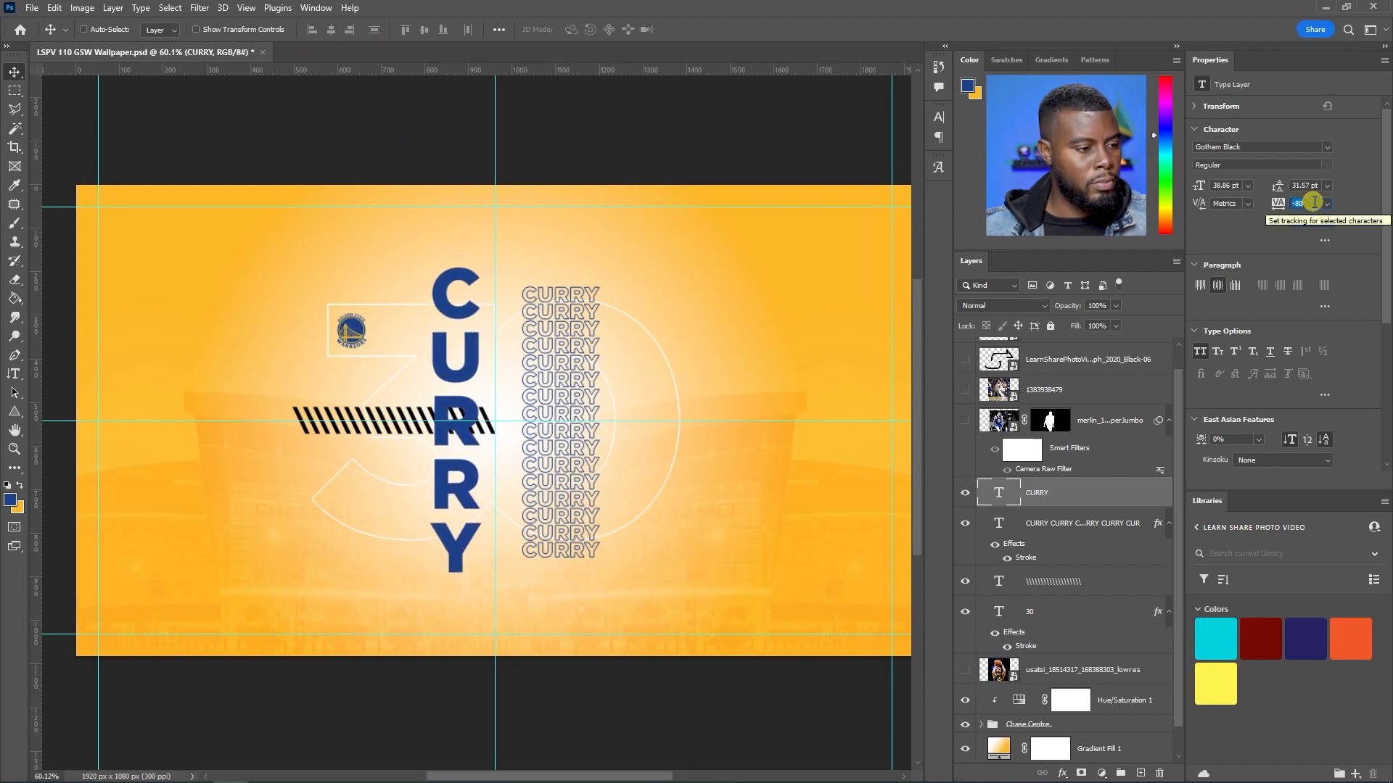
pyautogui.press('Return')
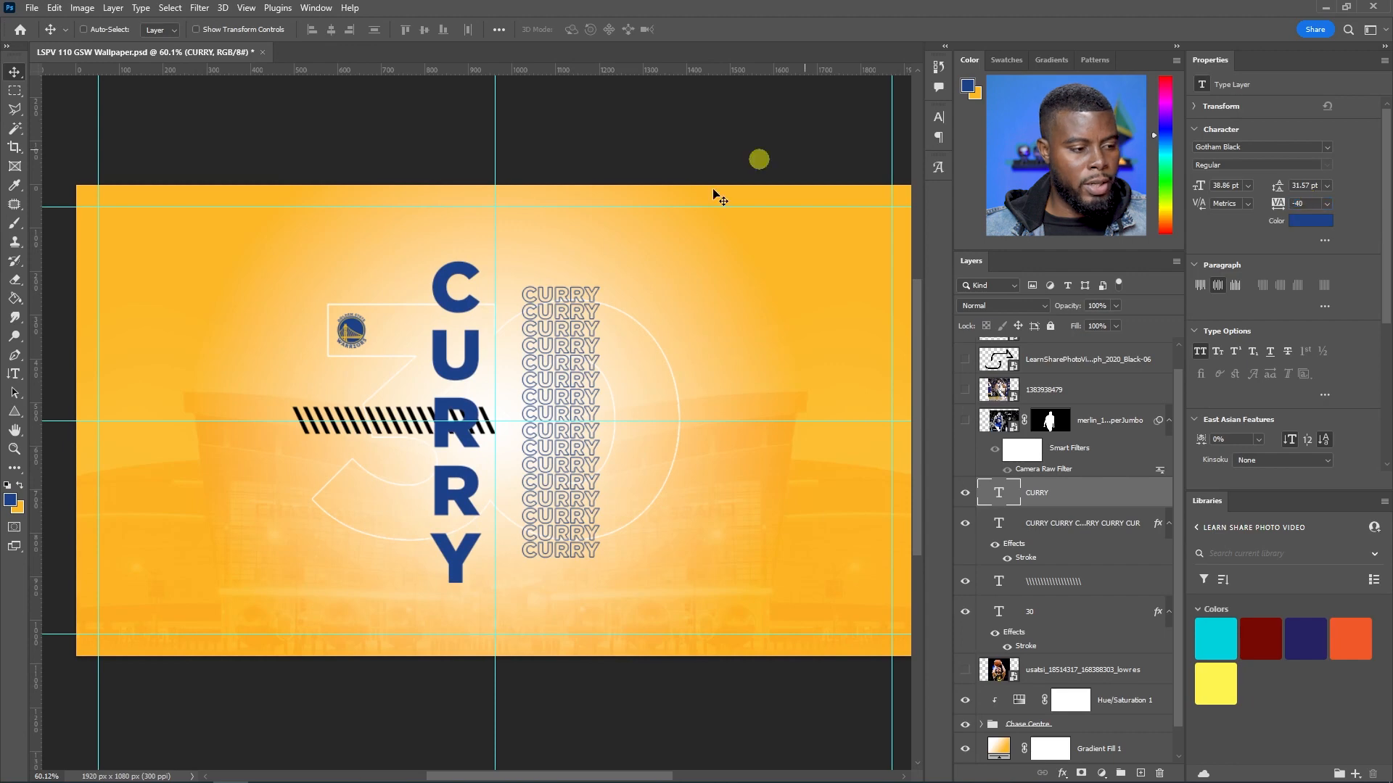
# Show the player layer again and shift the vertical CURRY text slightly left behind him
pyautogui.click(965, 421)
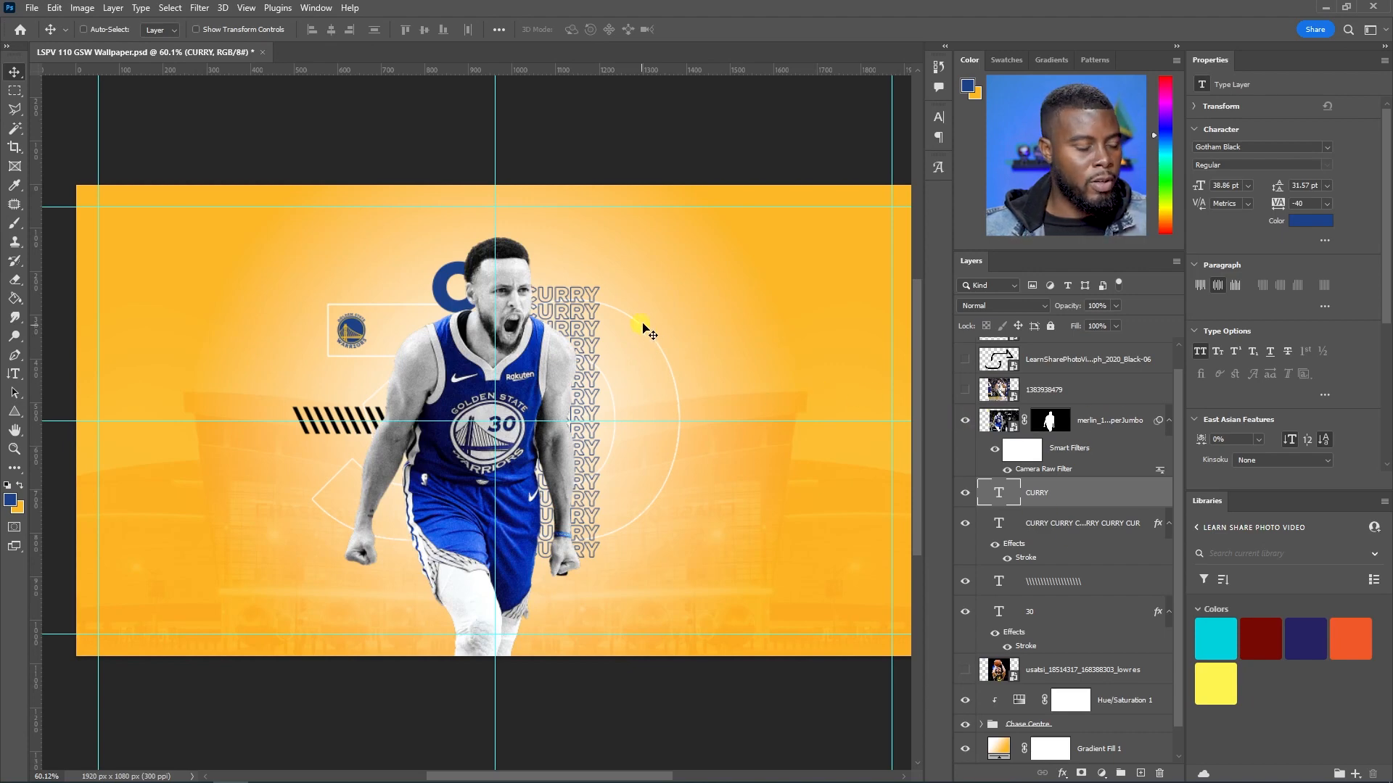
pyautogui.moveTo(662, 323); pyautogui.dragTo(631, 312)
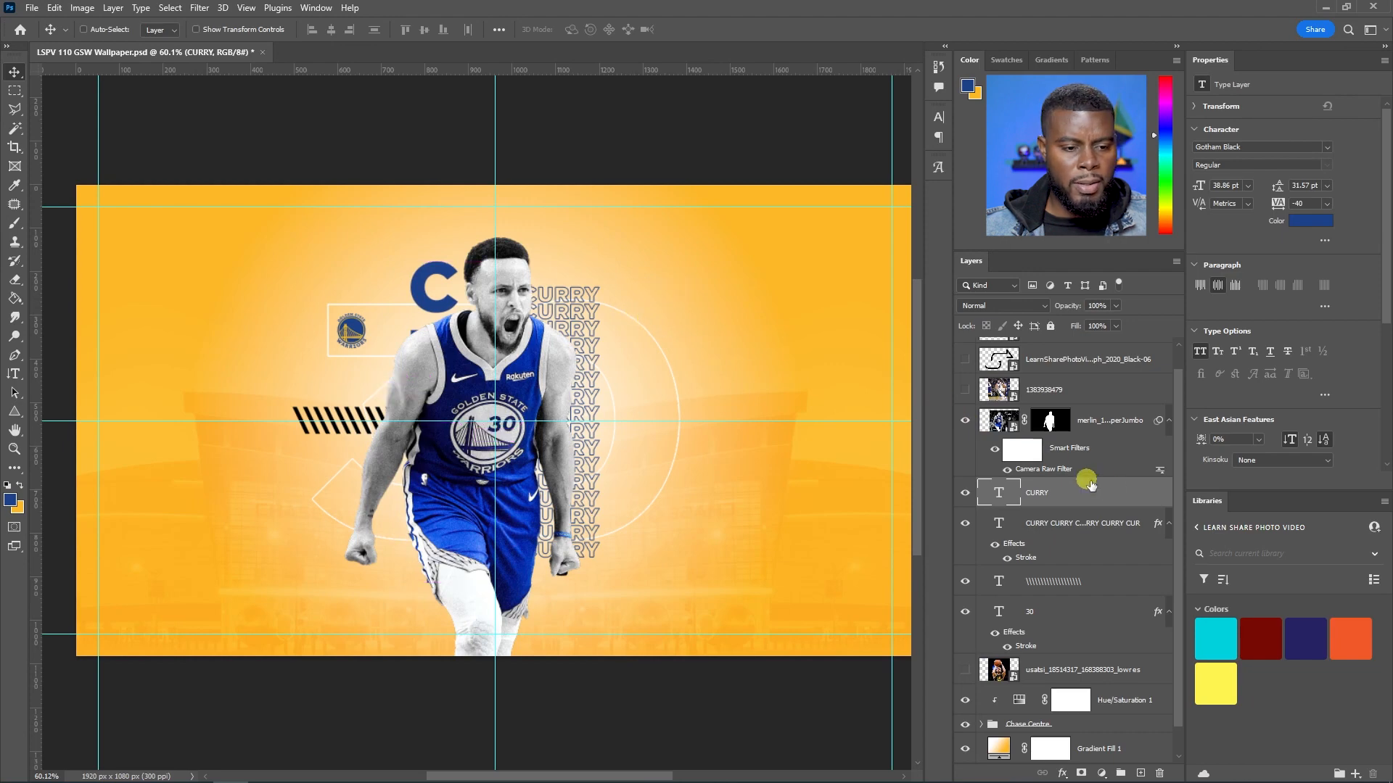
# Scale the player layer down to about 1442 by 977 px and reposition him at the canvas's bottom edge near the centre guide
pyautogui.click(1105, 422)
pyautogui.hotkey('ctrl', 't')
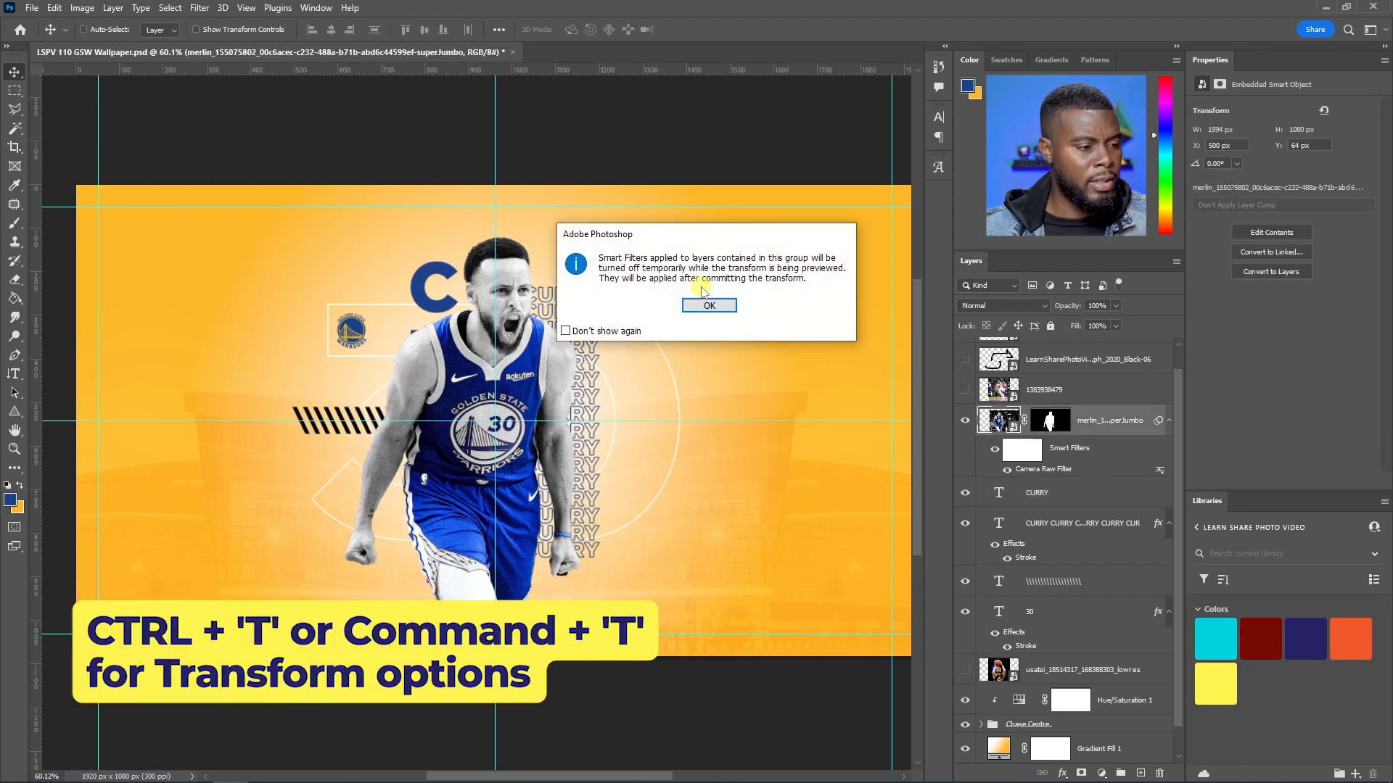
pyautogui.press('Return')
pyautogui.moveTo(297, 212); pyautogui.dragTo(365, 257)
pyautogui.moveTo(606, 351); pyautogui.dragTo(545, 333)
pyautogui.press('Return')
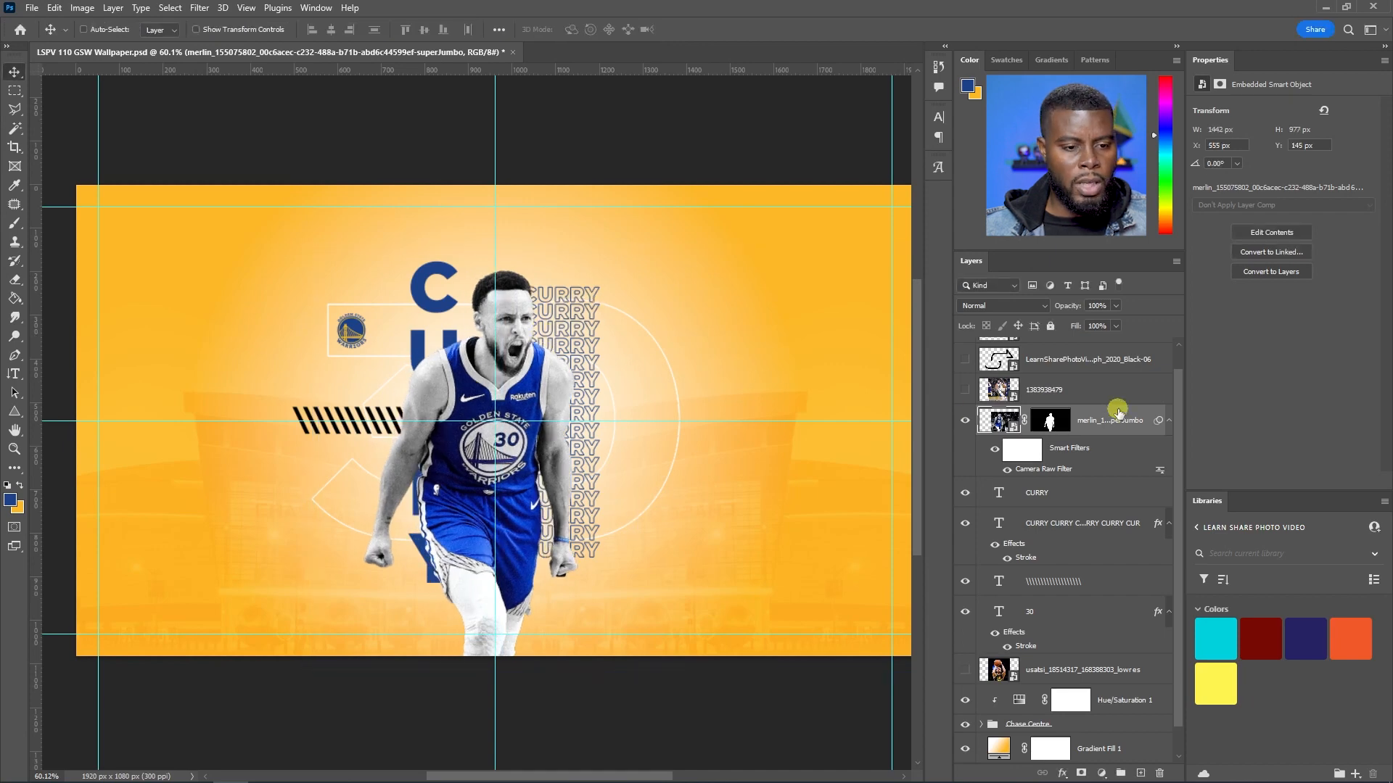
# Compare the layout with the vertical CURRY text hidden and shown, and move the text slightly right and down
pyautogui.click(1058, 497)
pyautogui.click(965, 494)
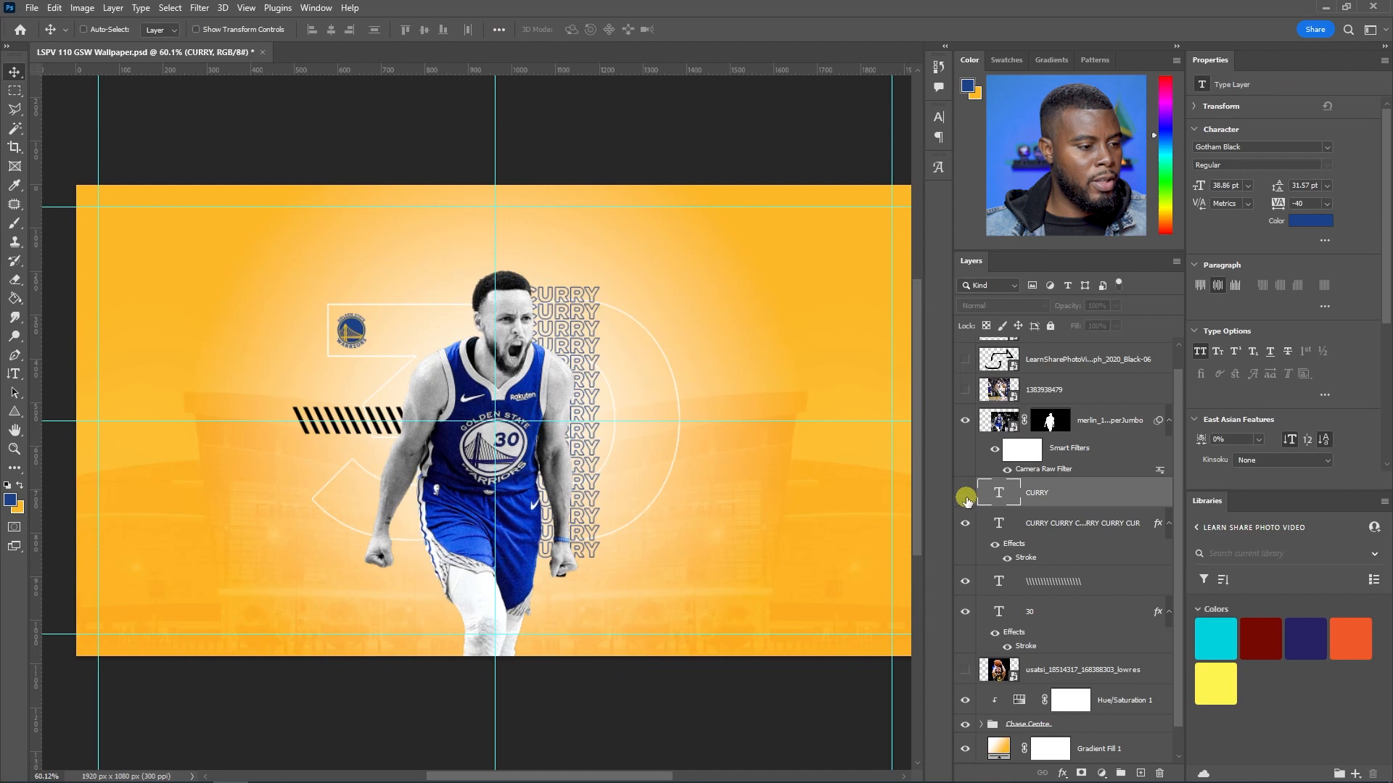
pyautogui.click(965, 496)
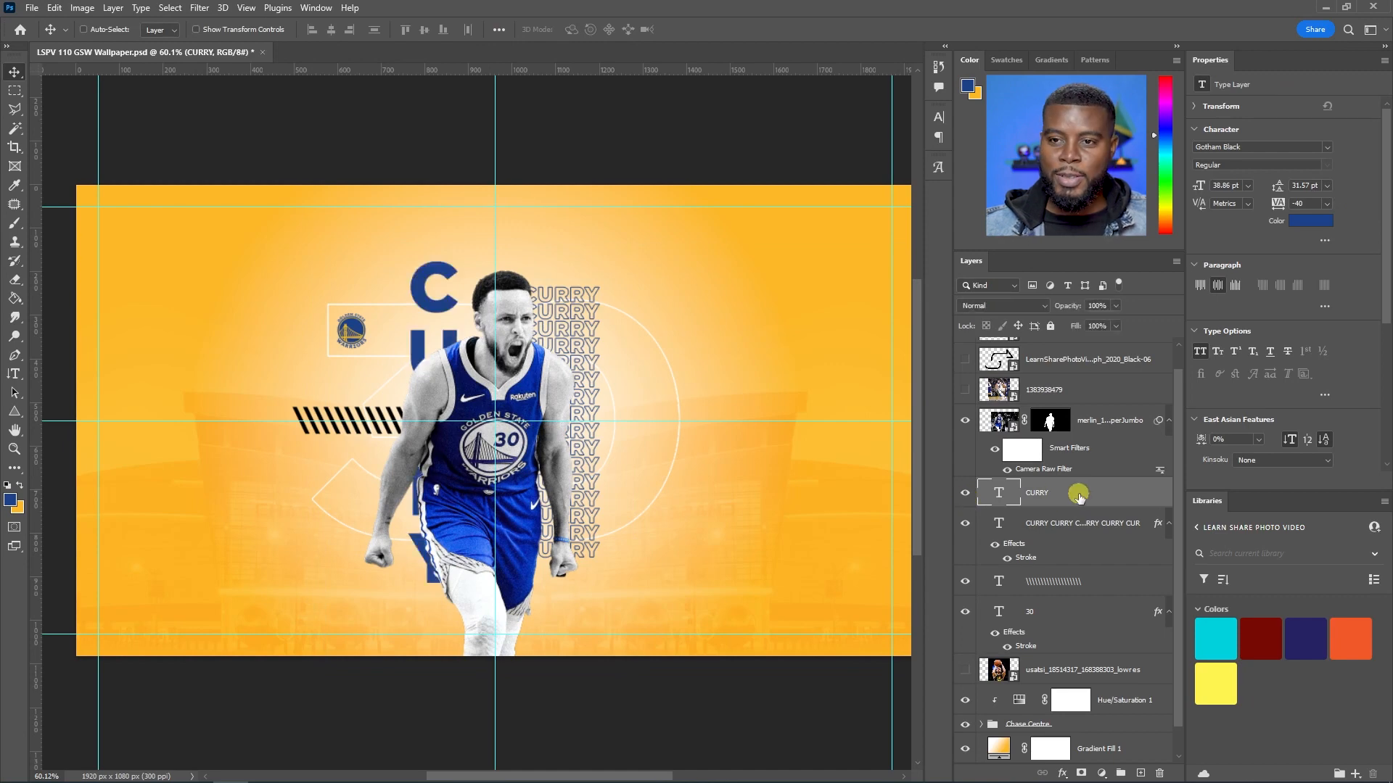
pyautogui.moveTo(444, 308)
pyautogui.mouseDown()
pyautogui.moveTo(470, 311)
pyautogui.moveTo(431, 310)
pyautogui.moveTo(462, 312)
pyautogui.mouseUp()
# Scale the vertical CURRY text to 120% with Free Transform
pyautogui.hotkey('ctrl', 't')
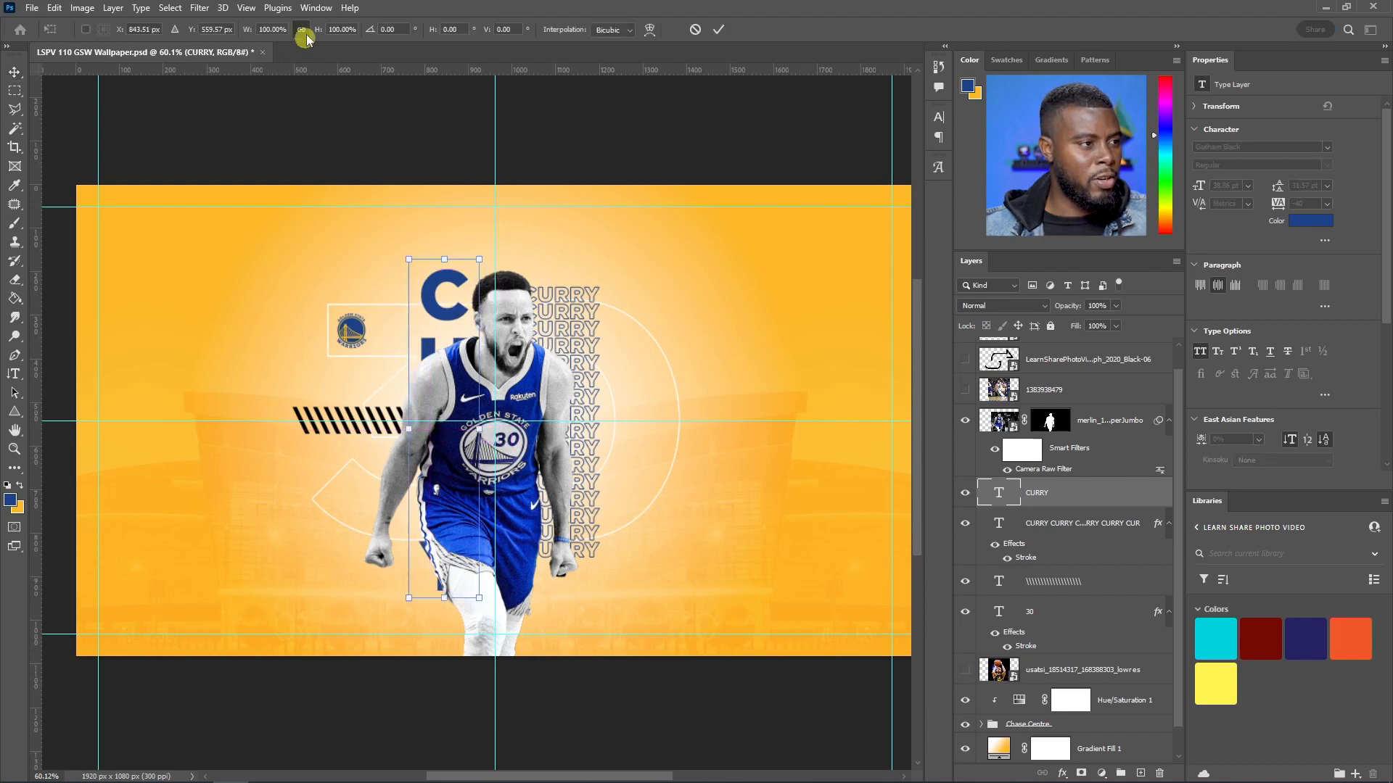
pyautogui.hotkey('shift', 'Up')
pyautogui.hotkey('shift', 'Up')
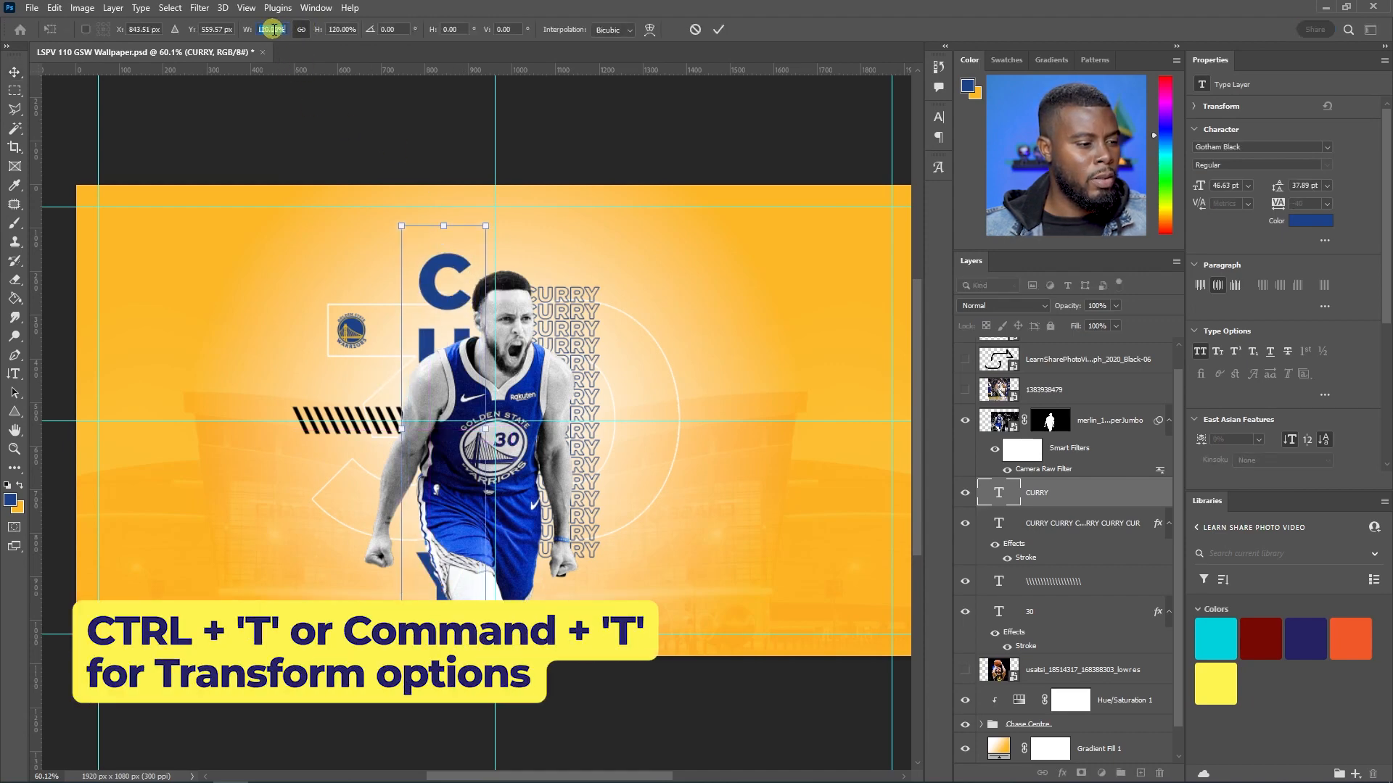
pyautogui.press('Return')
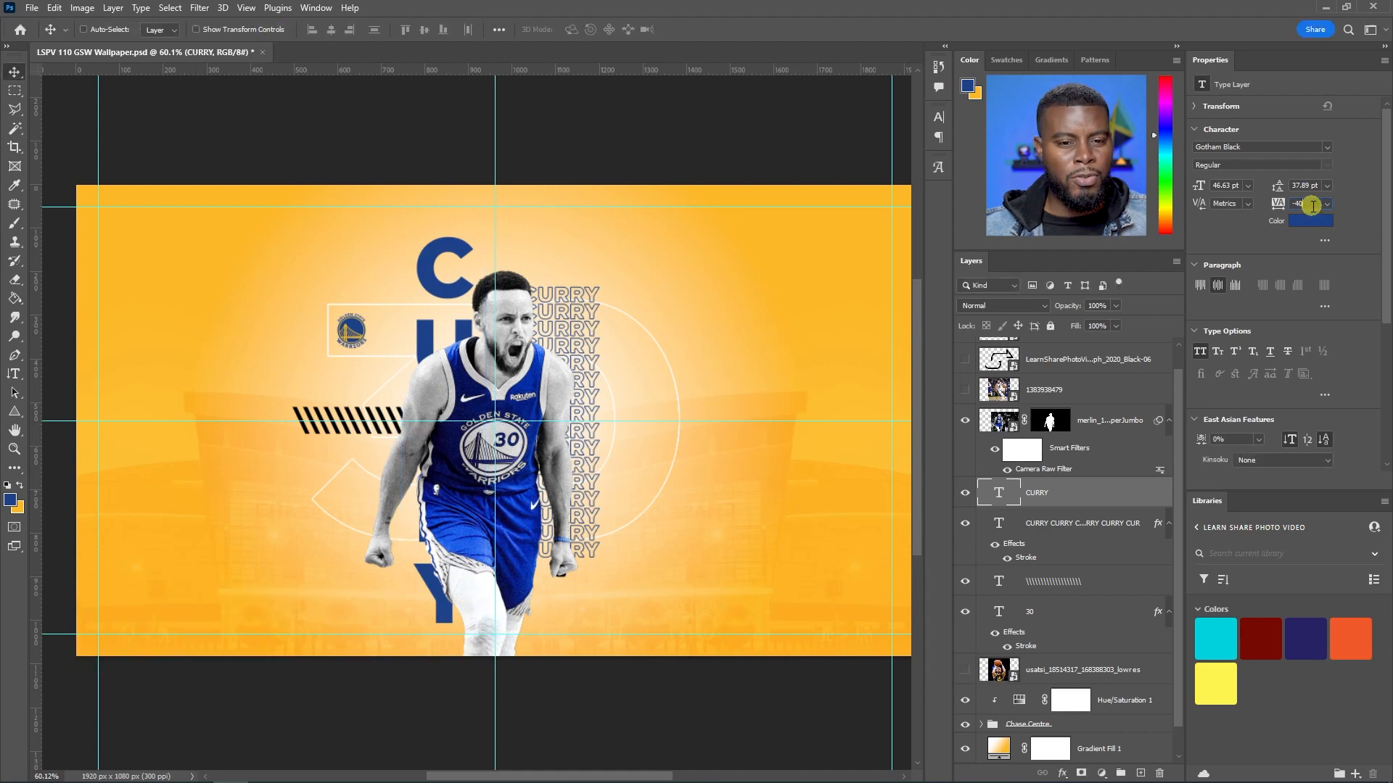
# Tighten the enlarged vertical CURRY text's tracking to -160
pyautogui.hotkey('shift', 'Down')
pyautogui.hotkey('shift', 'Up')
pyautogui.press('Down')
pyautogui.press('Down')
pyautogui.press('Down')
pyautogui.press('Down')
pyautogui.press('Down')
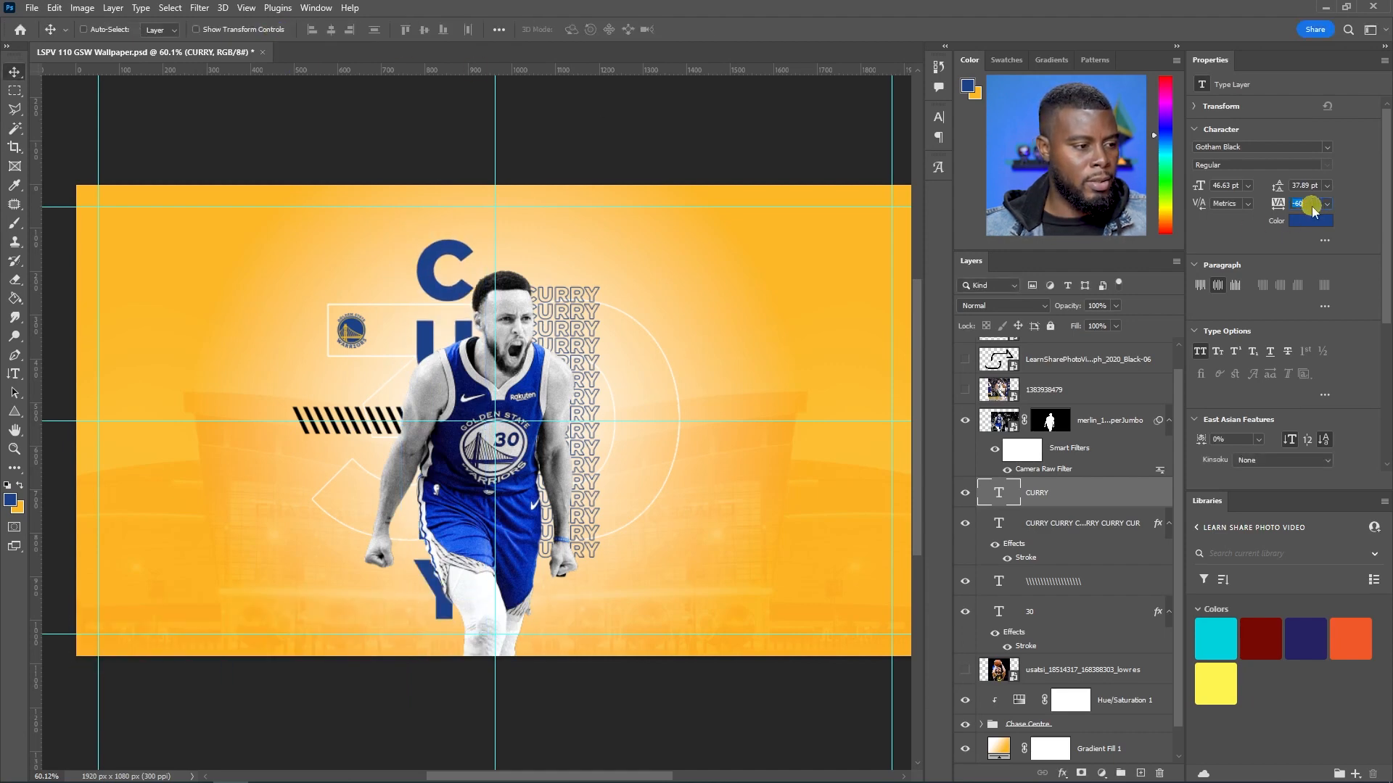
pyautogui.press('Down')
pyautogui.press('Down')
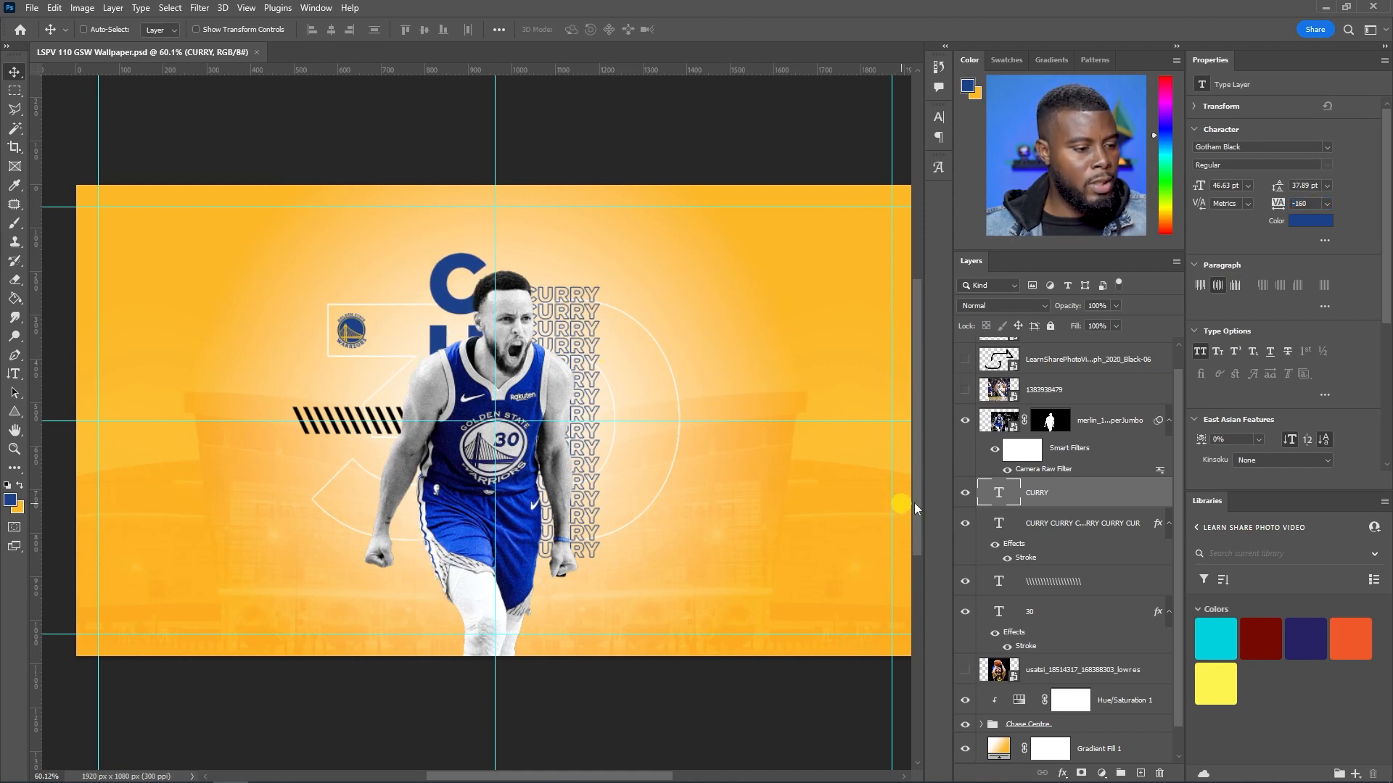
# Toggle the Chase Centre group off and on to check it, and move the stadium lower on the canvas
pyautogui.scroll(-1, 1048, 499)
pyautogui.click(1008, 695)
pyautogui.click(965, 695)
pyautogui.click(965, 694)
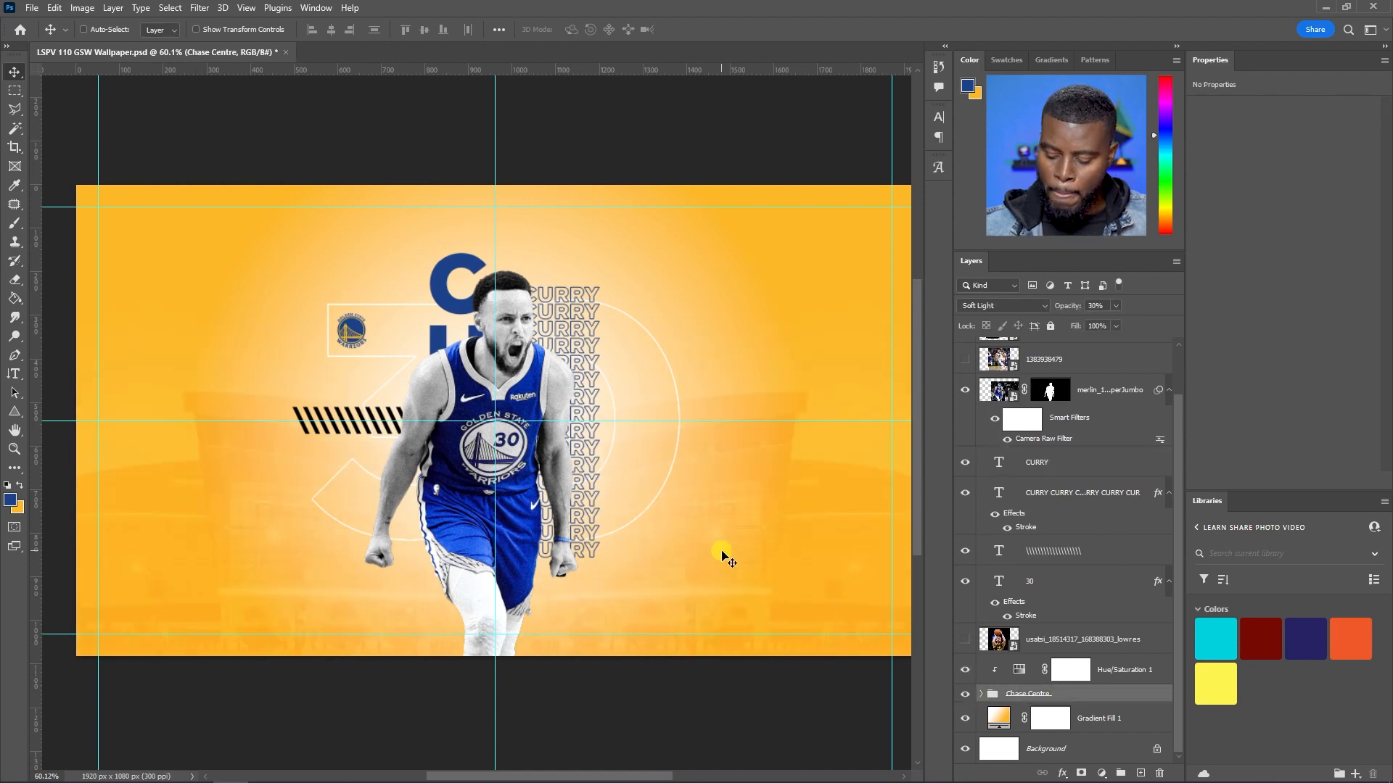
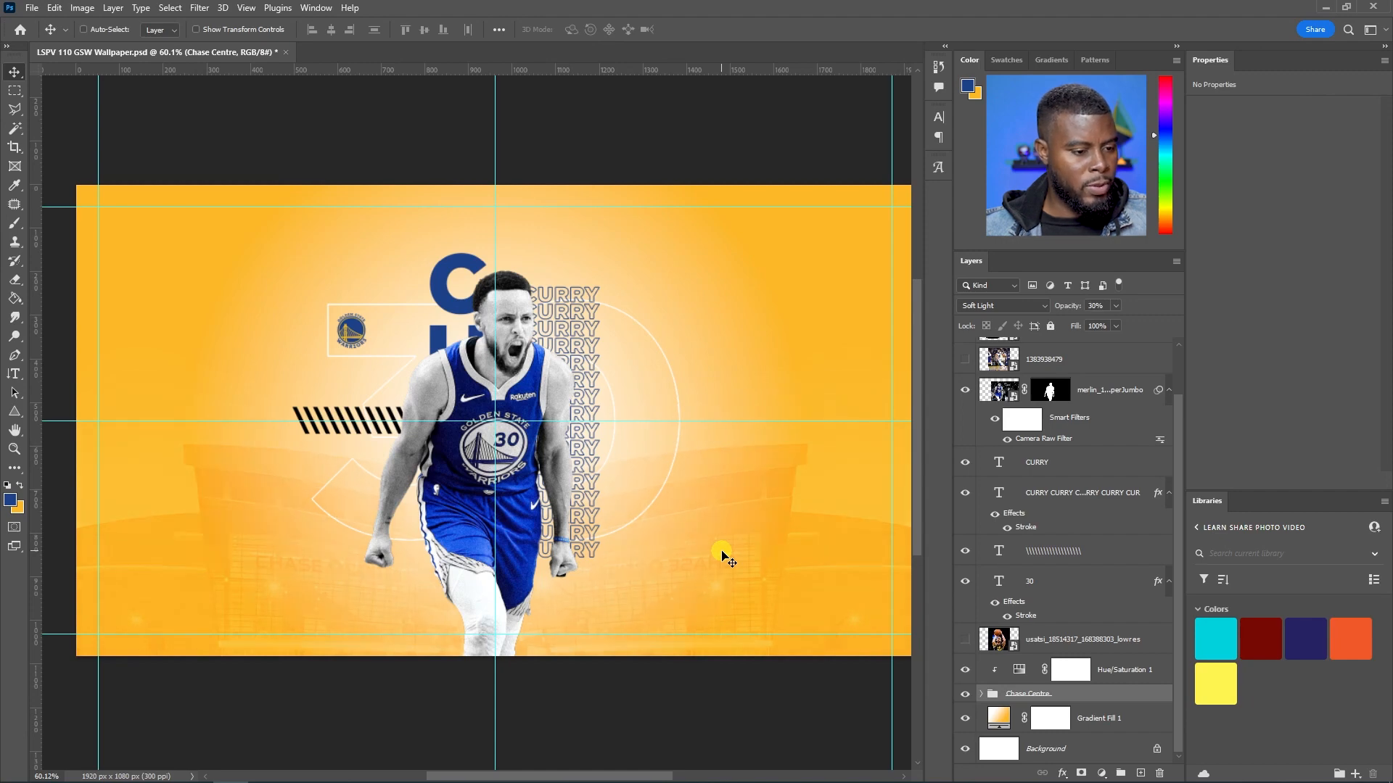
# Try the Chase Centre group at 60% opacity and set it back to 30%
pyautogui.press('6')
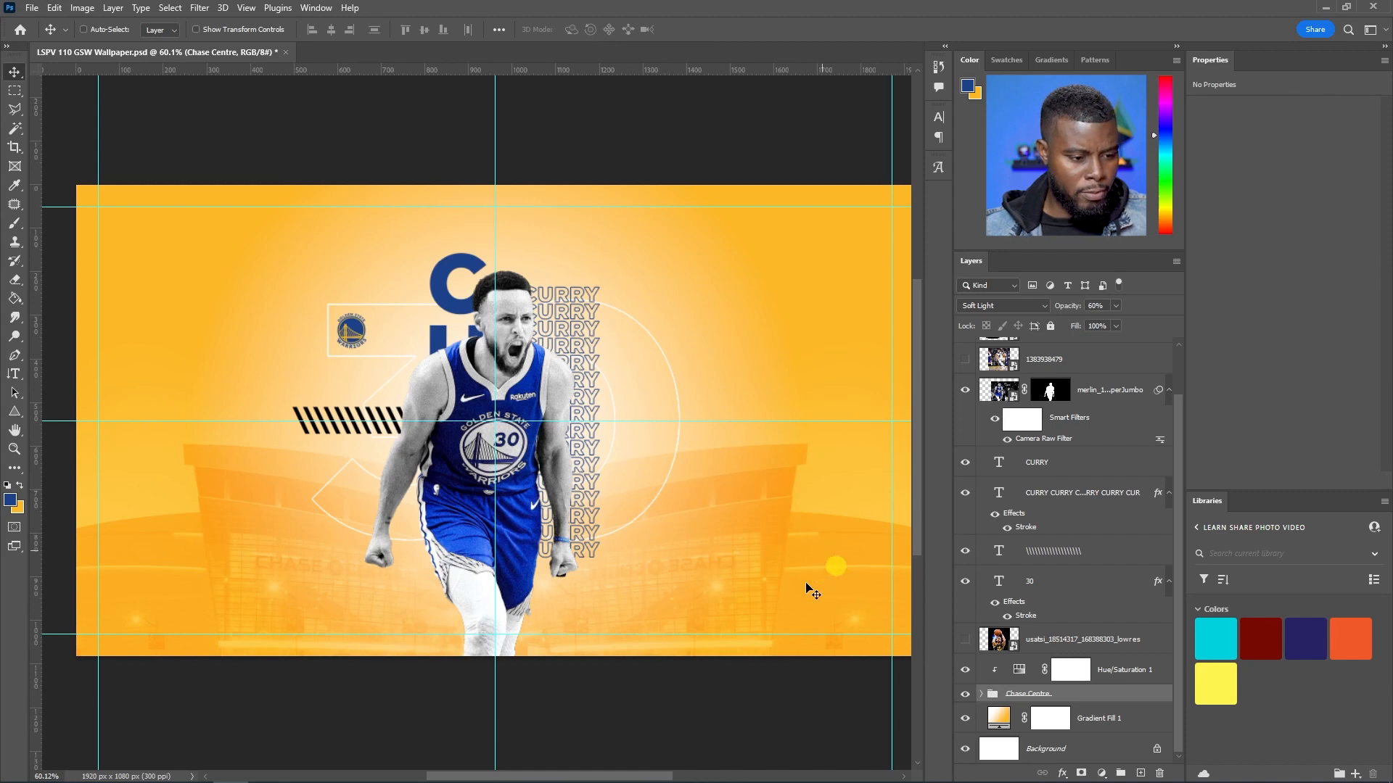
pyautogui.press('3')
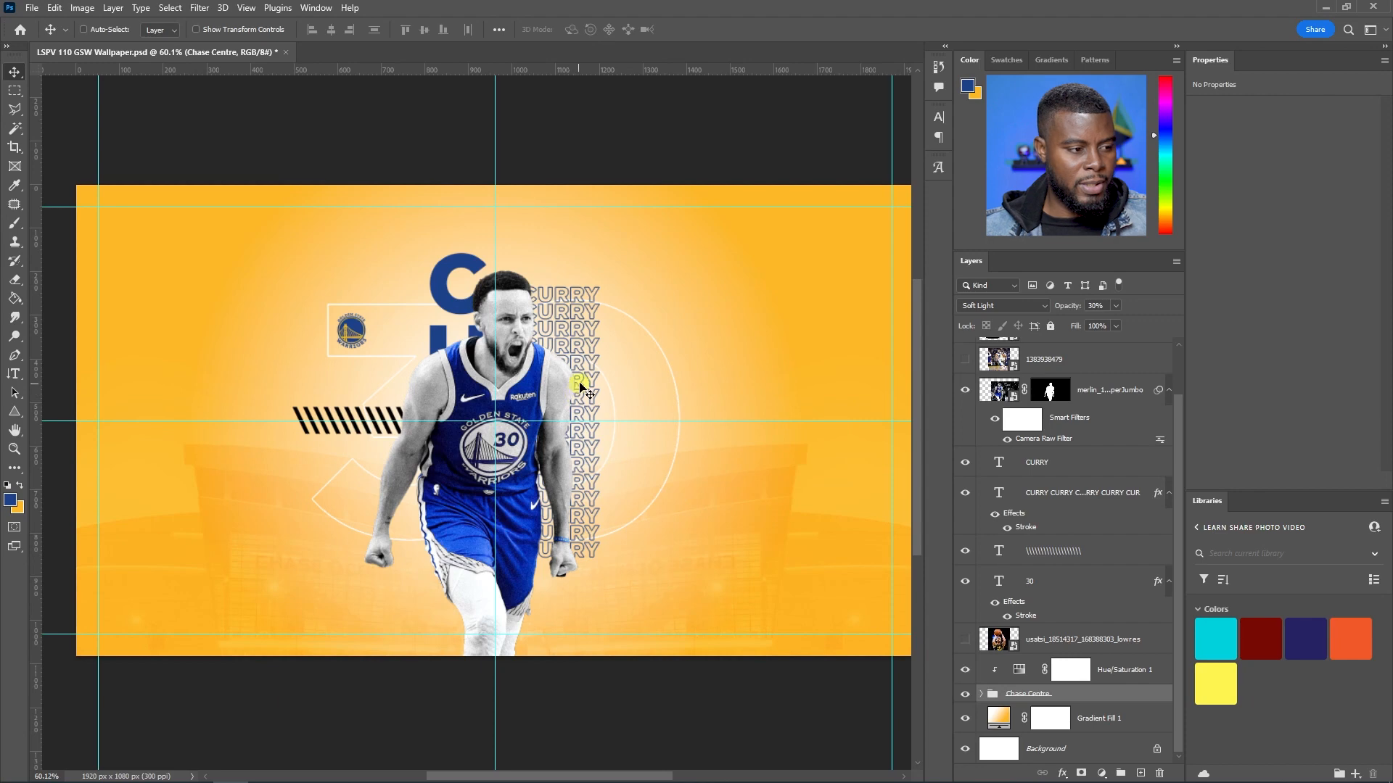
# Add horizontal text reading STEPHEN CURRY to the player's right and move its layer directly above the CURRY layer
pyautogui.scroll(2, 557, 390)
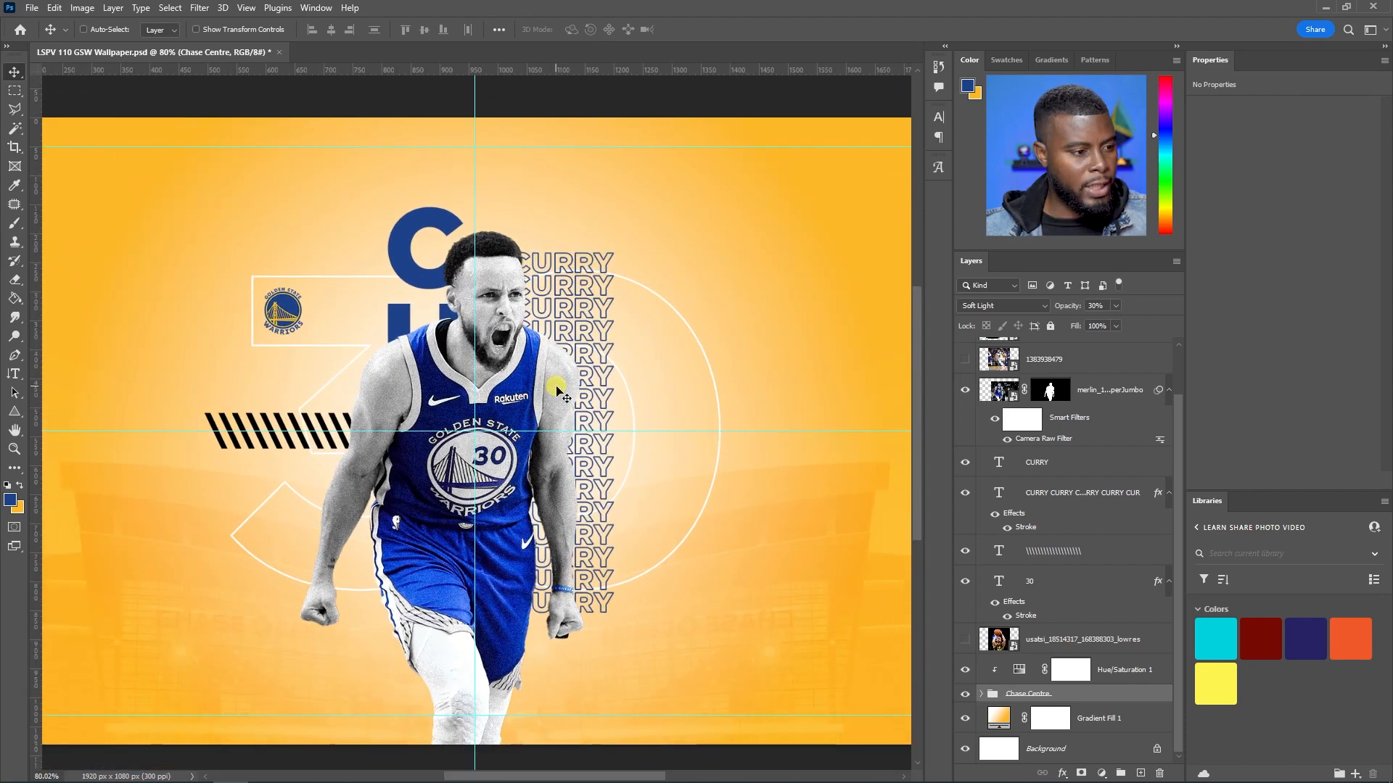
pyautogui.hotkey('ctrl', '0')
pyautogui.press('t')
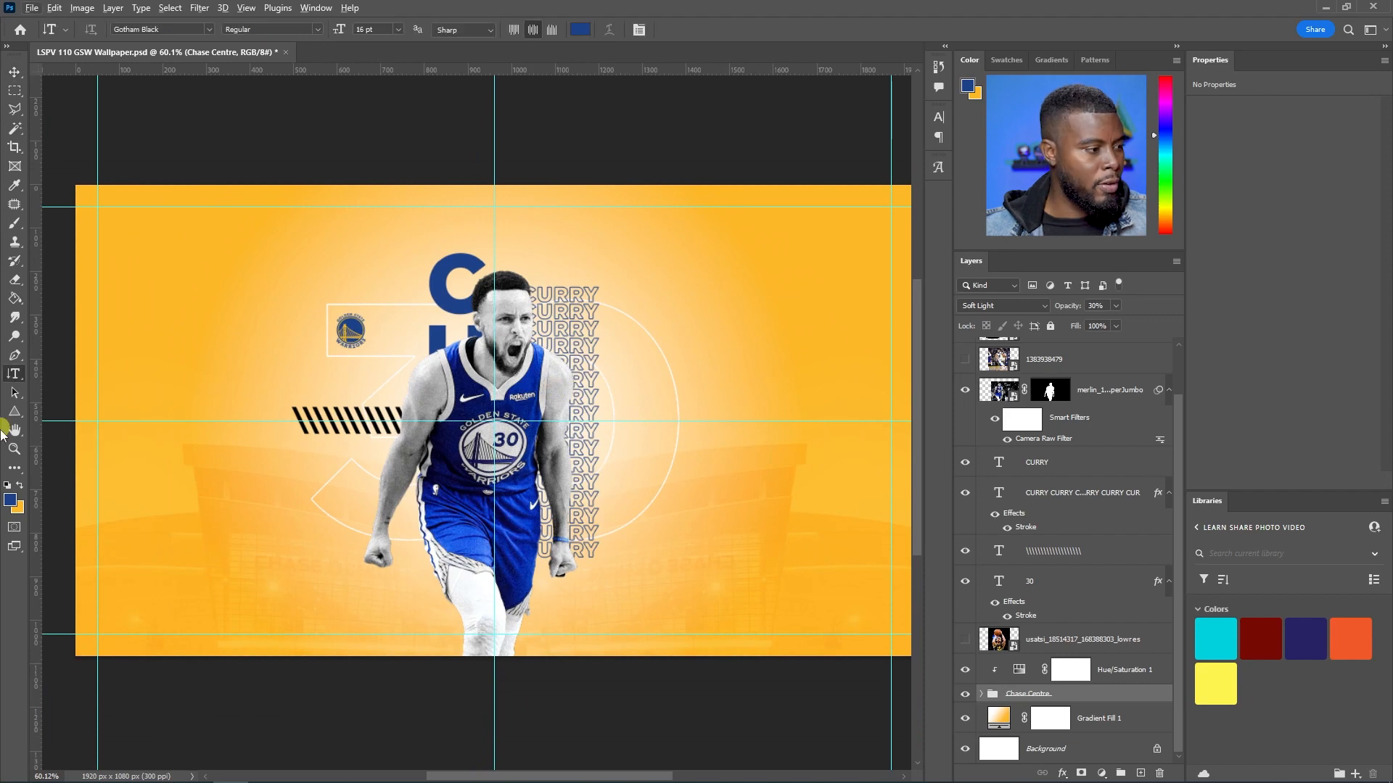
pyautogui.rightClick(24, 376)
pyautogui.click(51, 372)
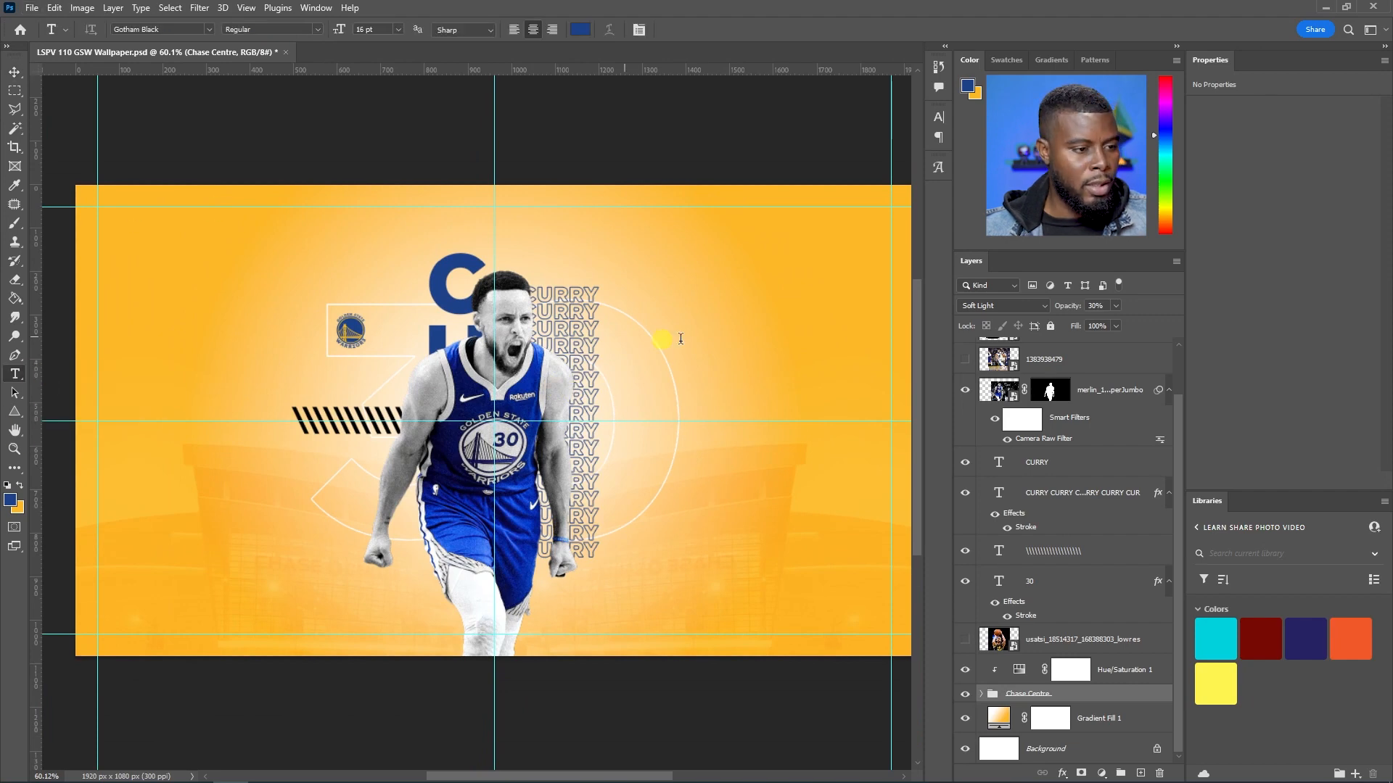
pyautogui.click(746, 290)
pyautogui.press('BackSpace')
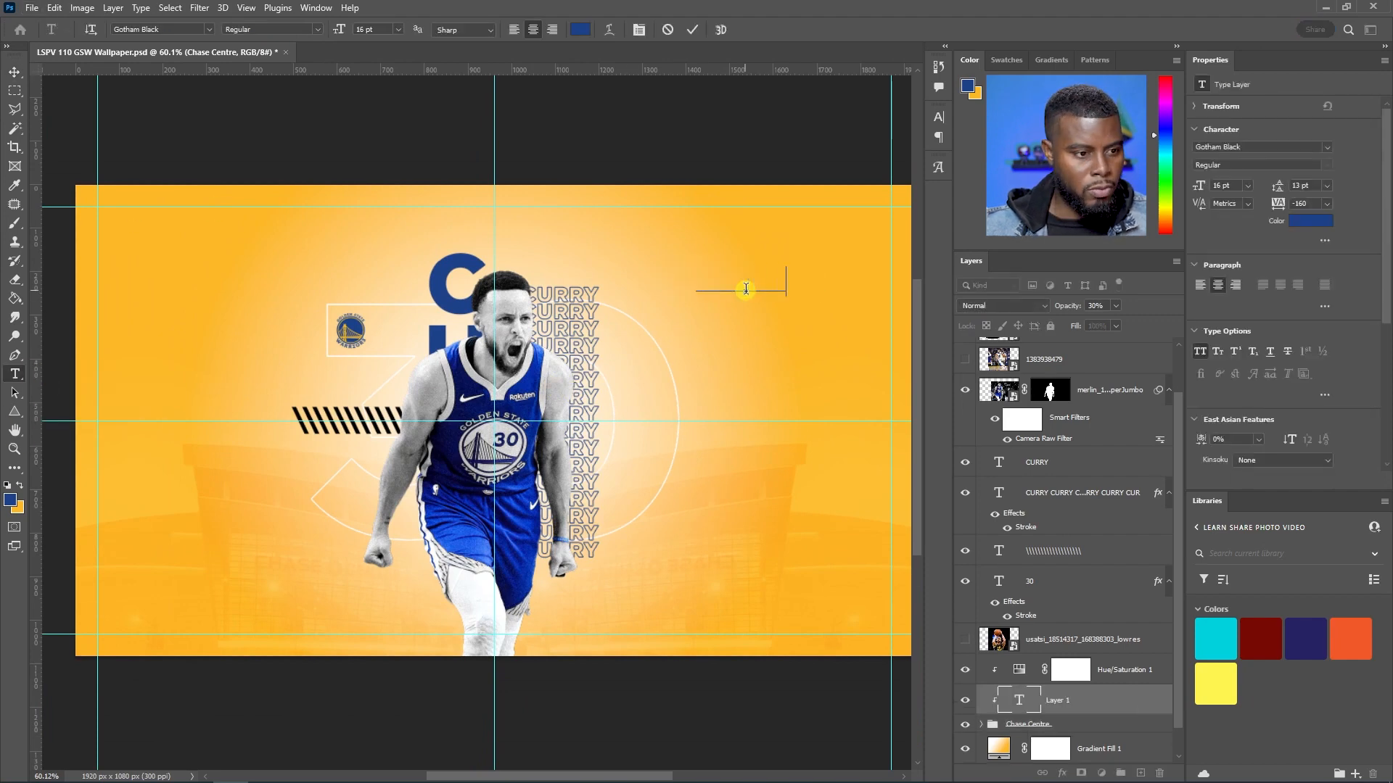
pyautogui.hotkey('ctrl', 'Return')
pyautogui.moveTo(1117, 696); pyautogui.dragTo(1118, 447)
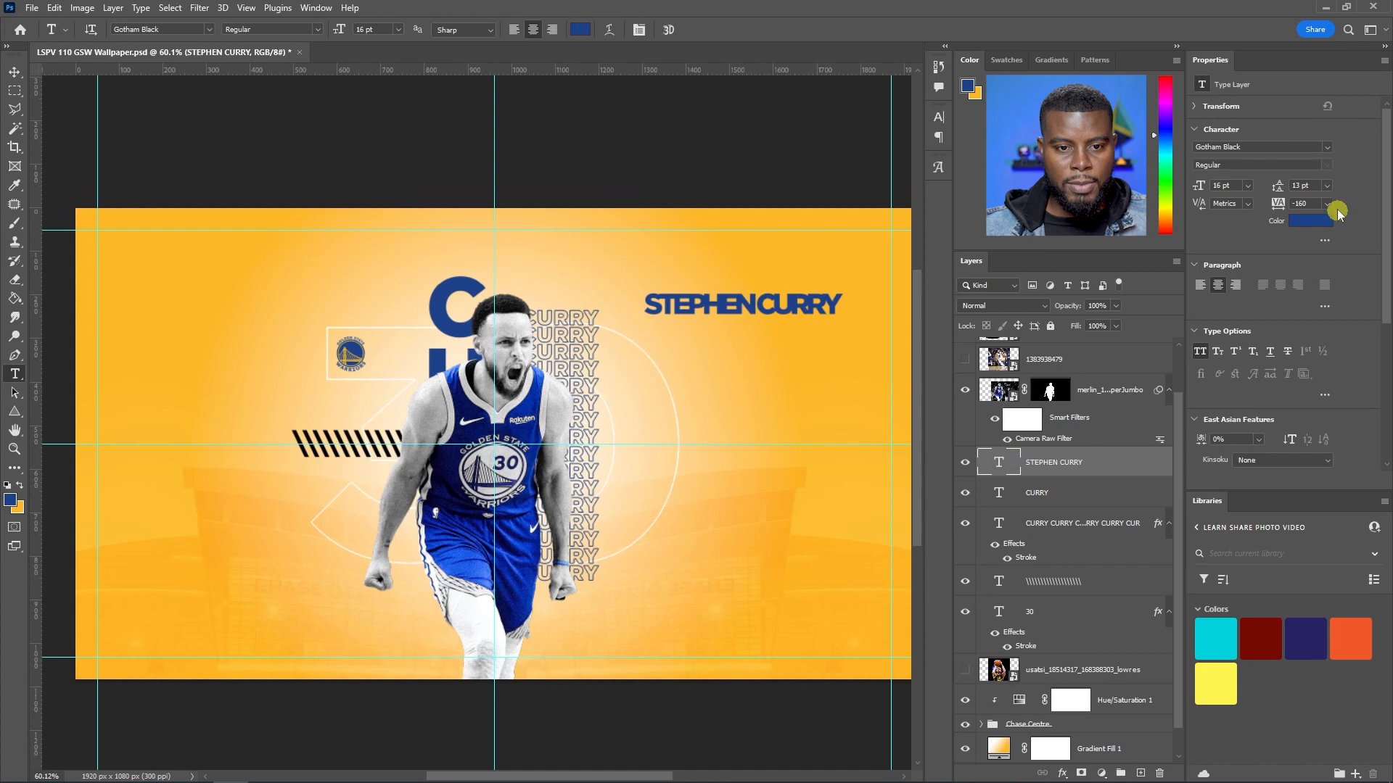
# Set the STEPHEN CURRY text's tracking to 0 and its colour to 000000
pyautogui.click(1333, 206)
pyautogui.click(1317, 288)
pyautogui.click(1323, 223)
pyautogui.write('000000')
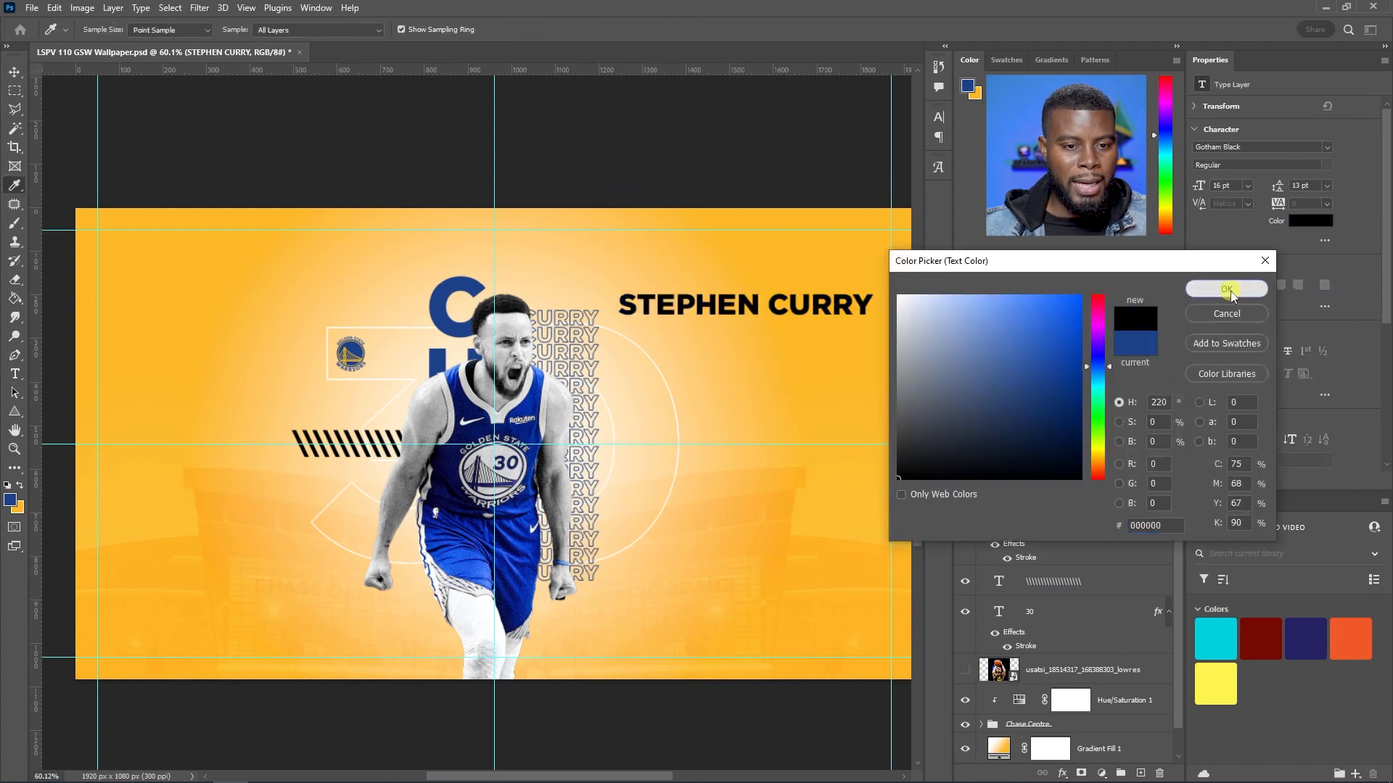
pyautogui.click(1226, 290)
# Reduce the STEPHEN CURRY text's font size to 6 pt
pyautogui.scroll(-4, 1235, 184)
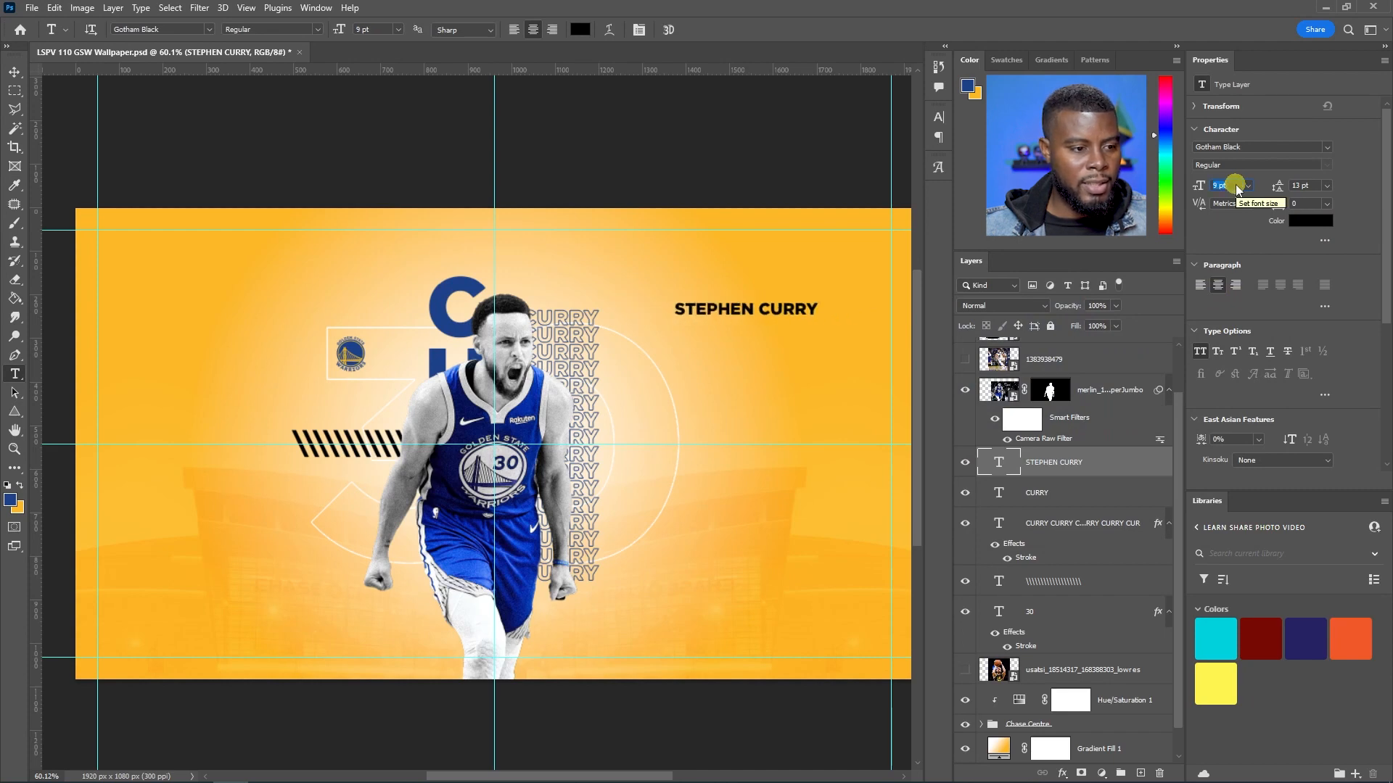
pyautogui.scroll(-1, 1235, 183)
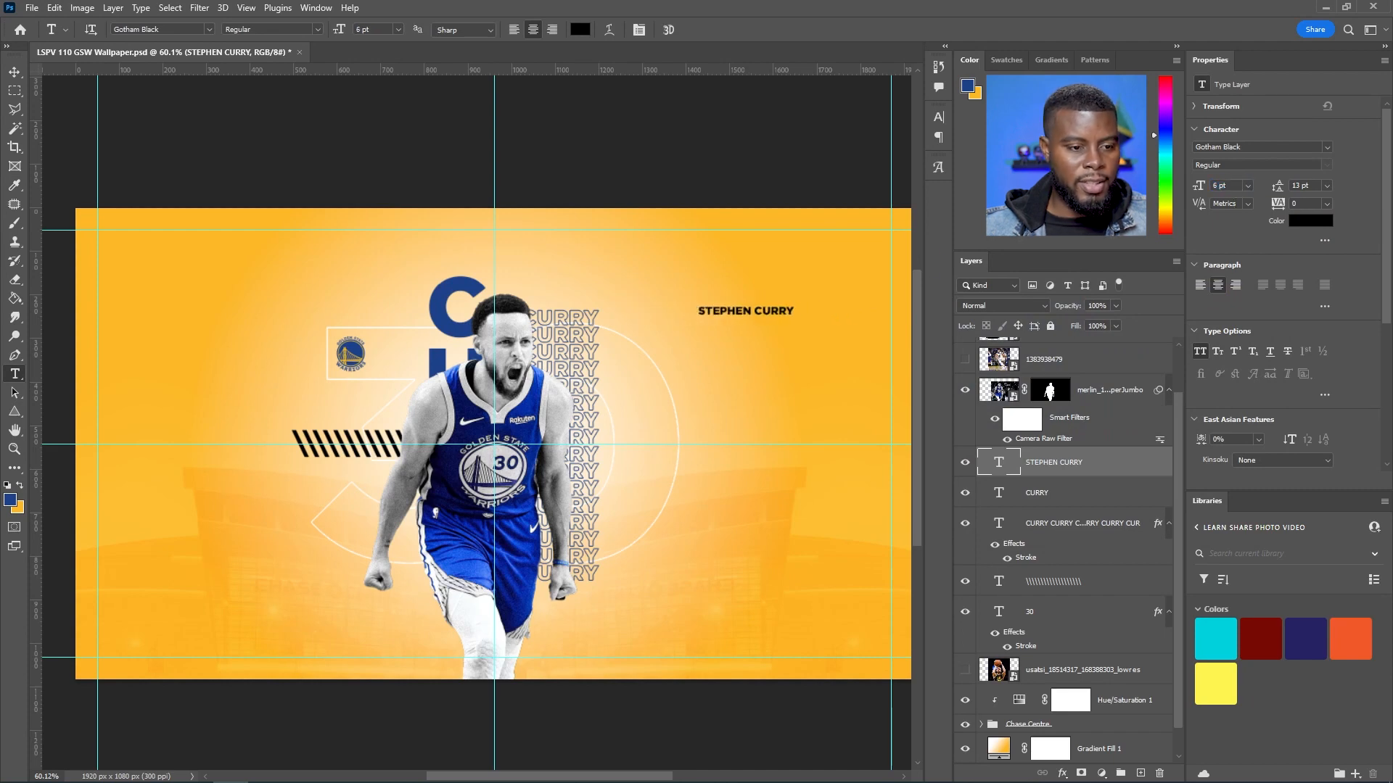
# Move the STEPHEN CURRY text directly beneath the black diagonal stripes beside the player
pyautogui.press('v')
pyautogui.moveTo(733, 316); pyautogui.dragTo(342, 469)
pyautogui.scroll(5, 299, 451)
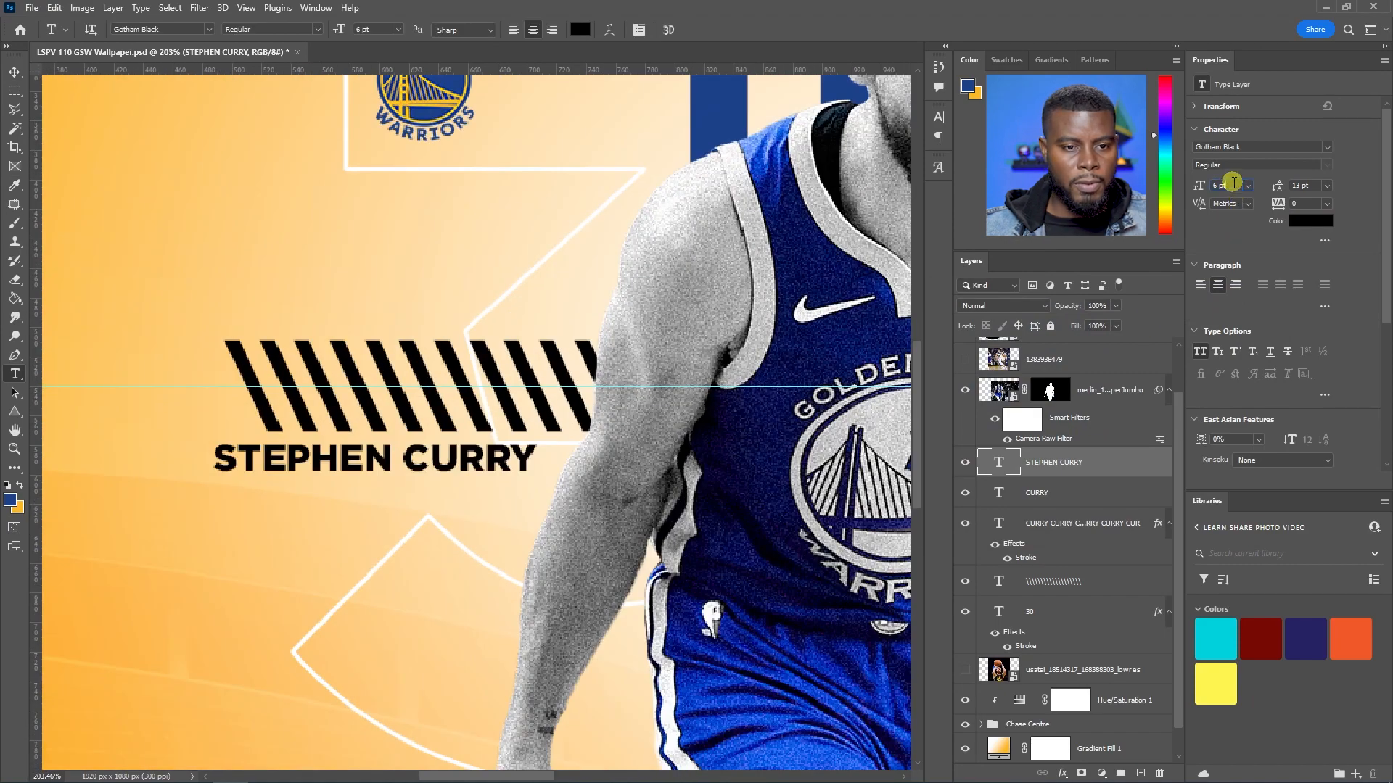
# Set the STEPHEN CURRY text's font size to 4 pt
pyautogui.click(1233, 187)
pyautogui.scroll(-1, 1235, 187)
pyautogui.press('Return')
pyautogui.write('v')
pyautogui.press('Escape')
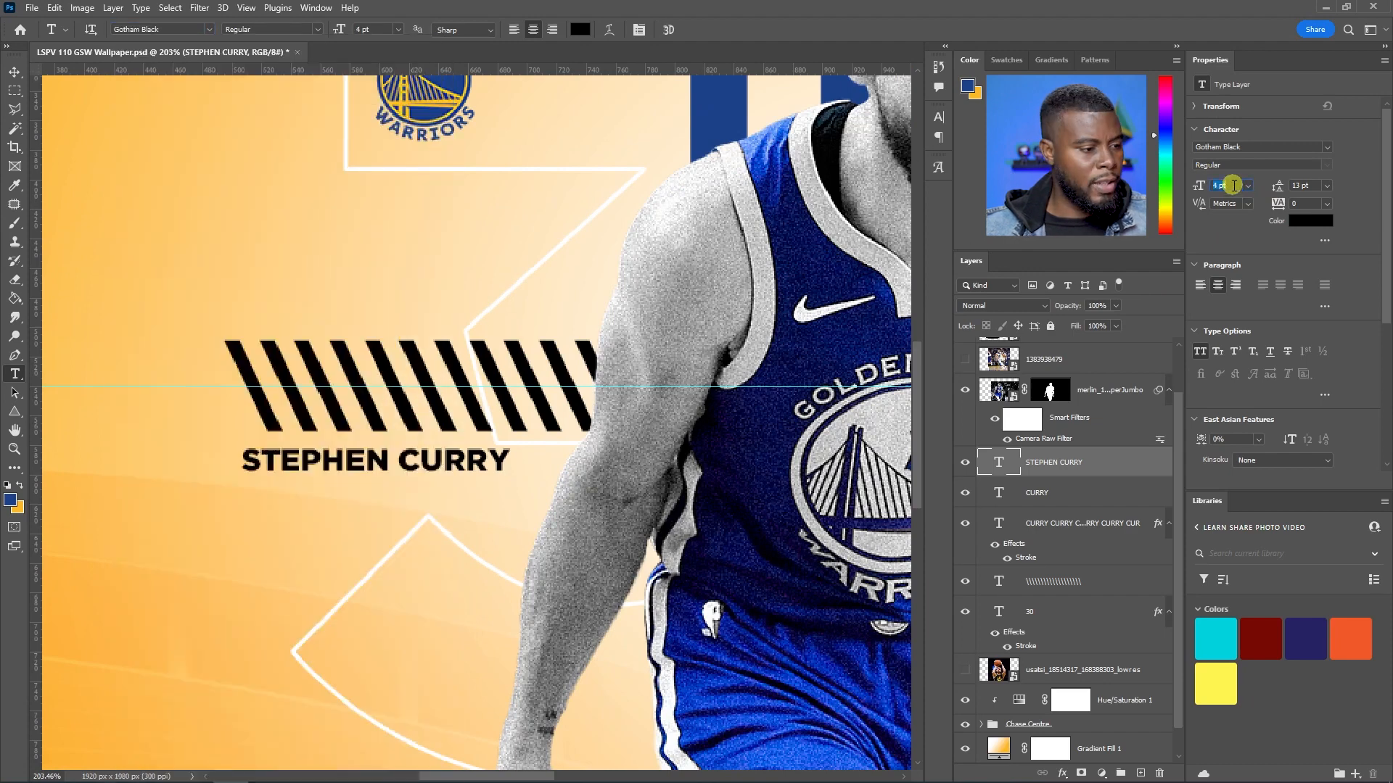
pyautogui.scroll(-1, 1233, 186)
# Fine-tune the STEPHEN CURRY text's position so it sits close beneath the diagonal stripes
pyautogui.press('v')
pyautogui.moveTo(370, 451); pyautogui.dragTo(385, 448)
pyautogui.hotkey('shift', 'Left')
pyautogui.hotkey('shift', 'Right')
pyautogui.press('Left')
pyautogui.press('Left')
pyautogui.press('Left')
pyautogui.press('Left')
pyautogui.press('Down')
pyautogui.press('Down')
pyautogui.press('Down')
pyautogui.press('Down')
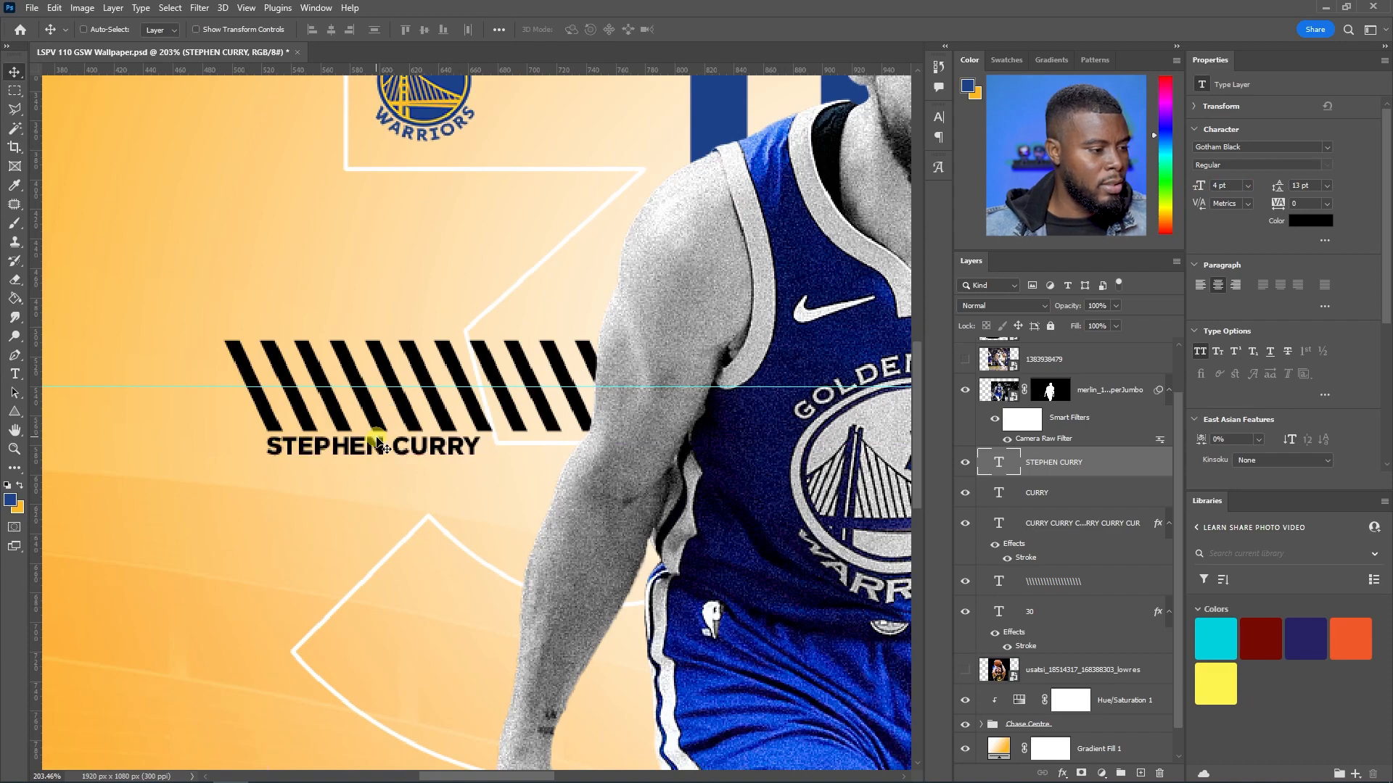
# Duplicate the STEPHEN CURRY text, left-align the copy and place it at the upper-left intersection of the margin guides
pyautogui.scroll(-11, 396, 455)
pyautogui.scroll(-4, 435, 464)
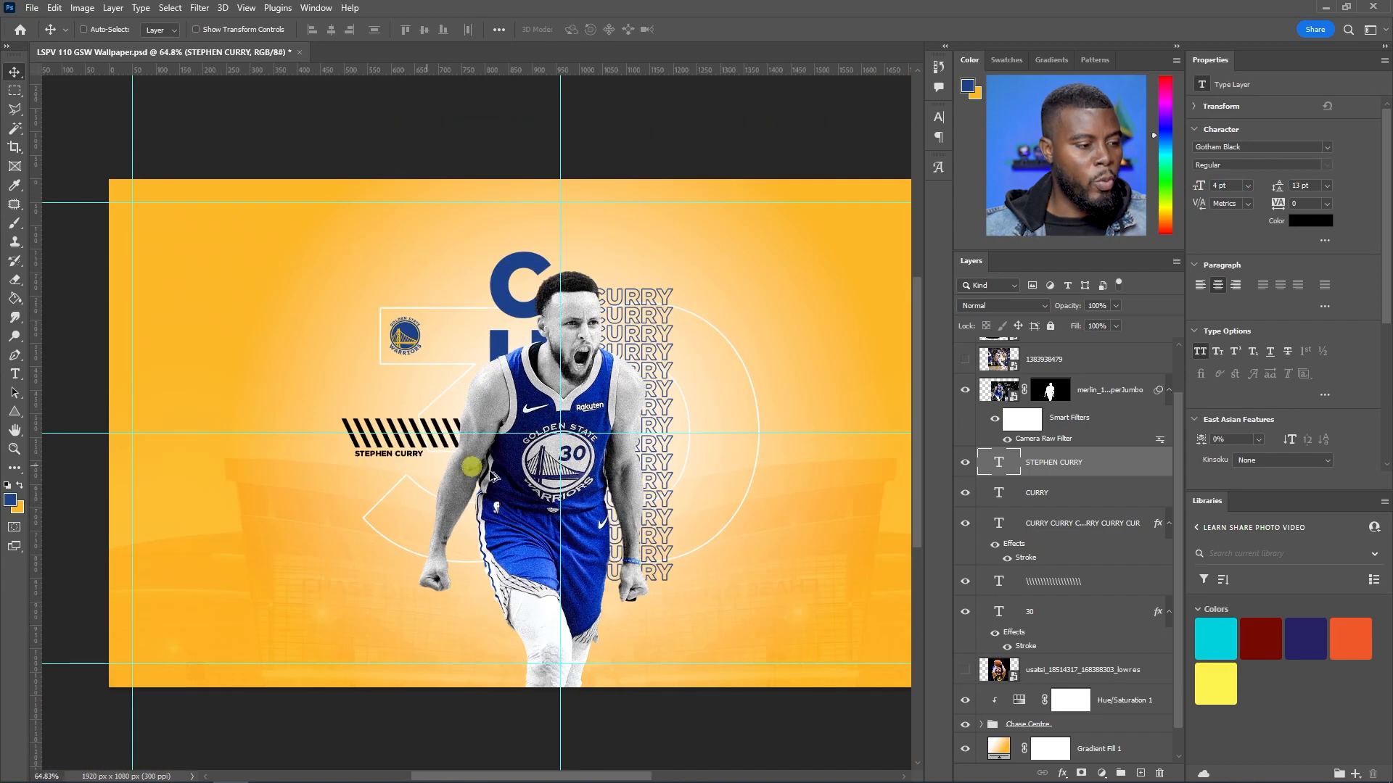
pyautogui.scroll(1, 607, 393)
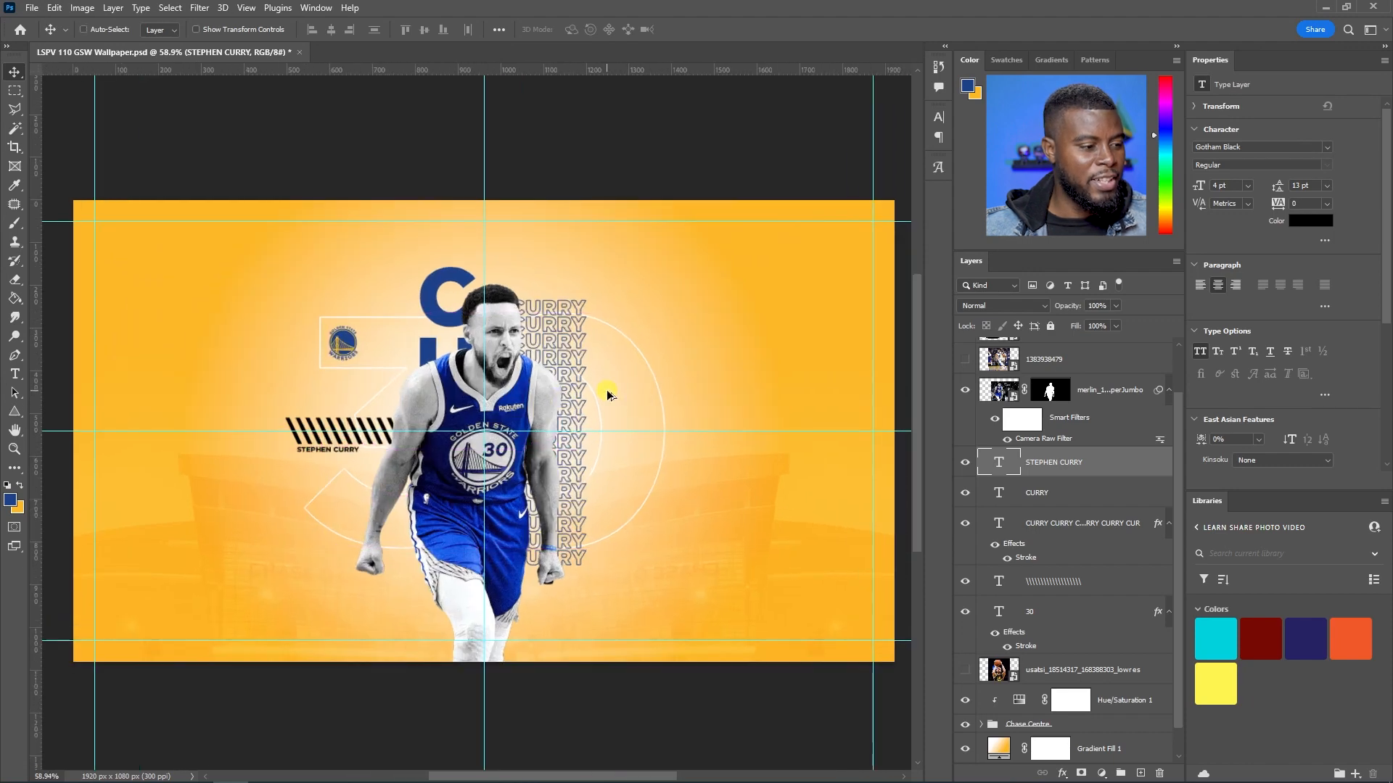
pyautogui.scroll(-1, 607, 394)
pyautogui.scroll(1, 607, 394)
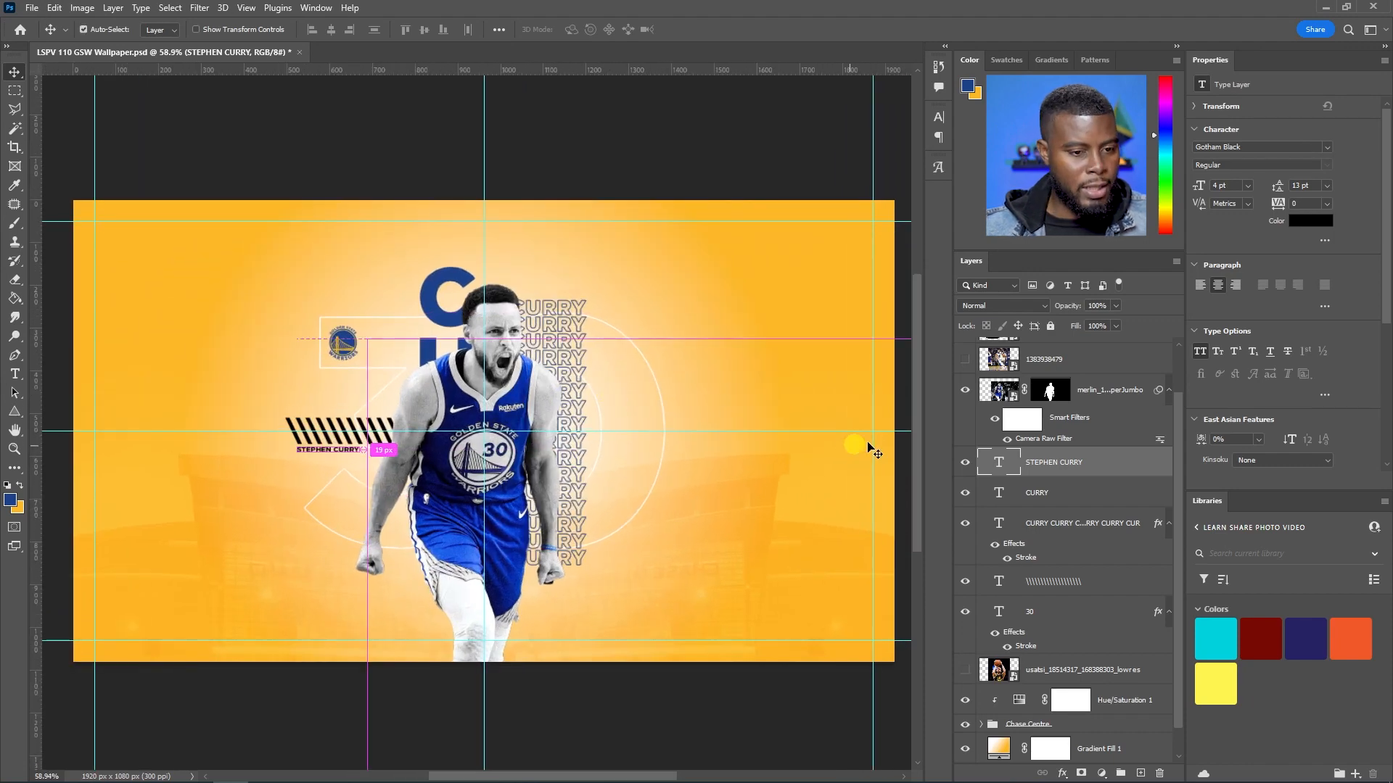
pyautogui.hotkey('ctrl', 'j')
pyautogui.moveTo(392, 484); pyautogui.dragTo(227, 281)
pyautogui.click(1200, 285)
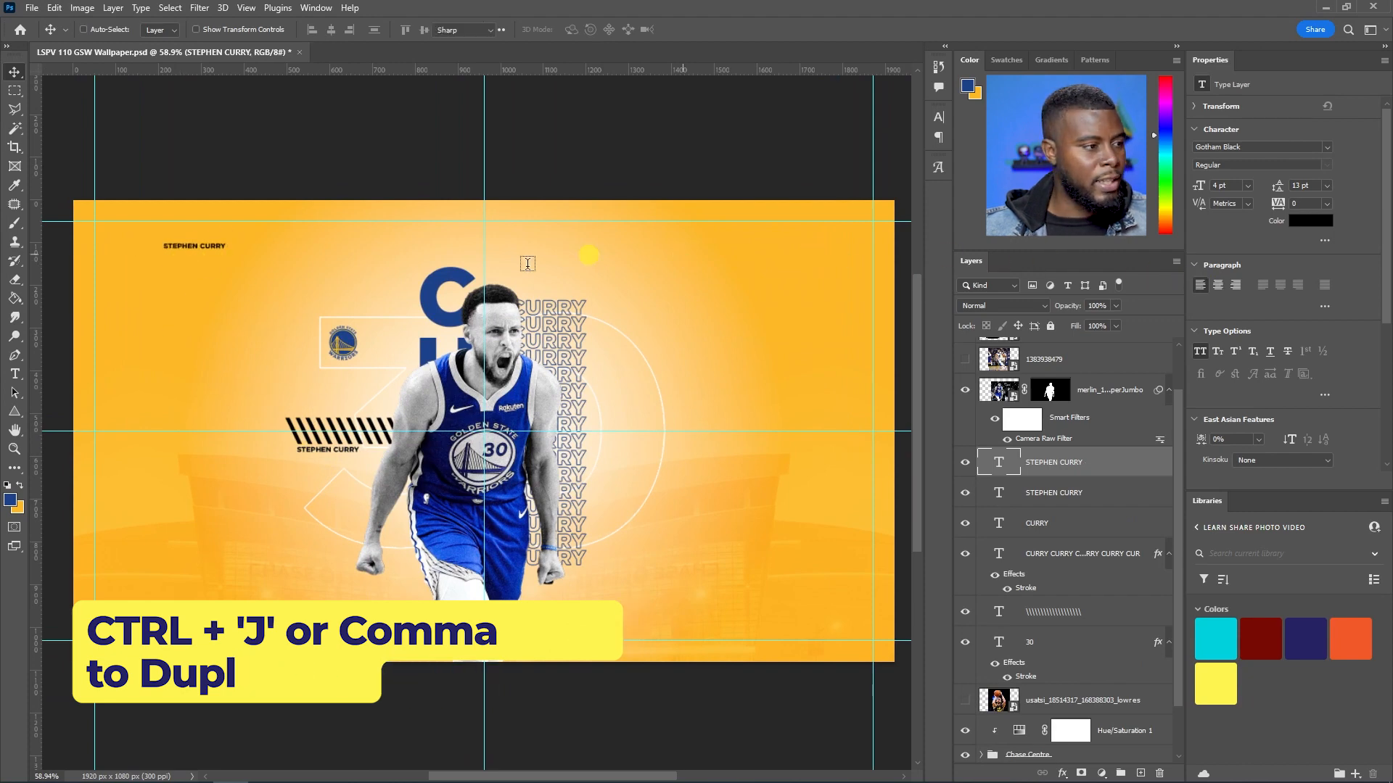
pyautogui.press('t')
pyautogui.press('v')
pyautogui.moveTo(210, 259); pyautogui.dragTo(143, 237)
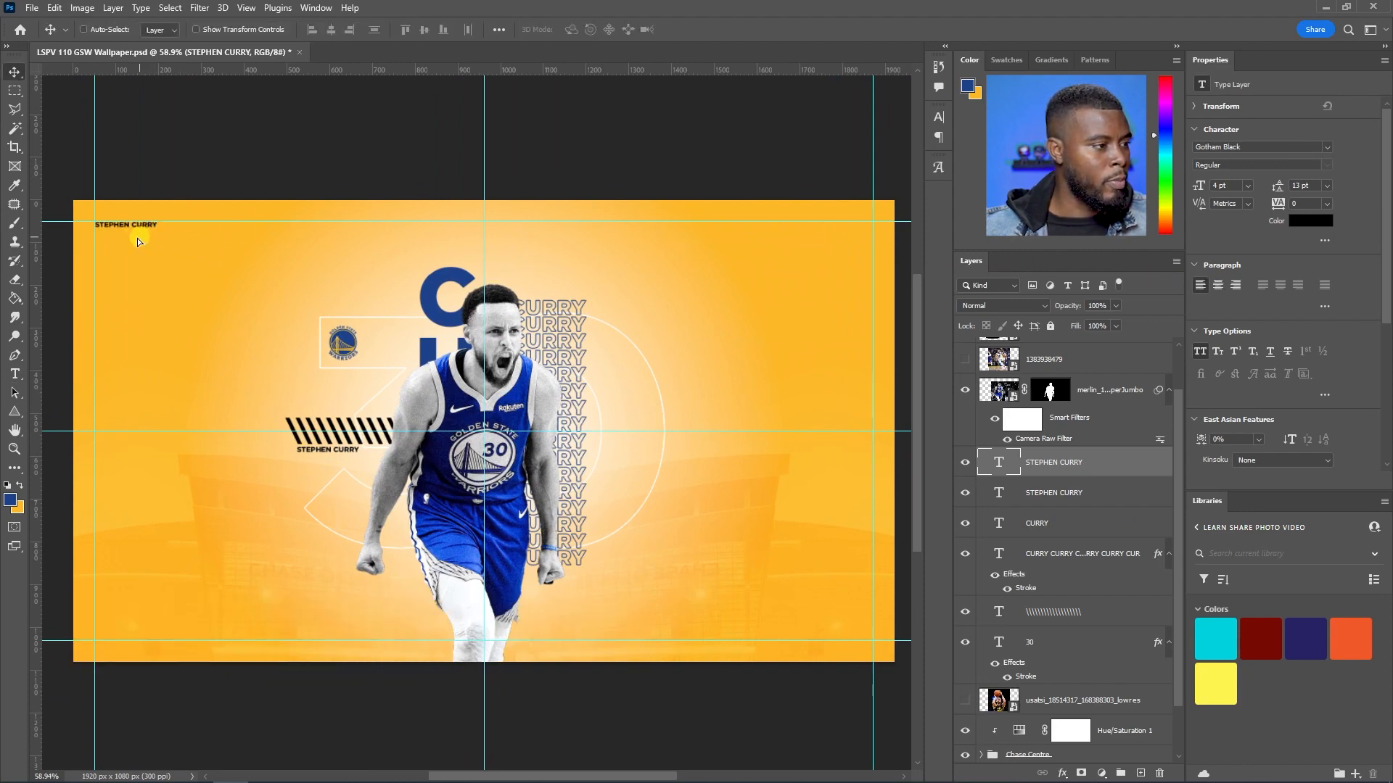
# Replace the upper-left text copy's wording with GSW + PG
pyautogui.press('t')
pyautogui.click(167, 228)
pyautogui.hotkey('ctrl', 'a')
pyautogui.write('GSW')
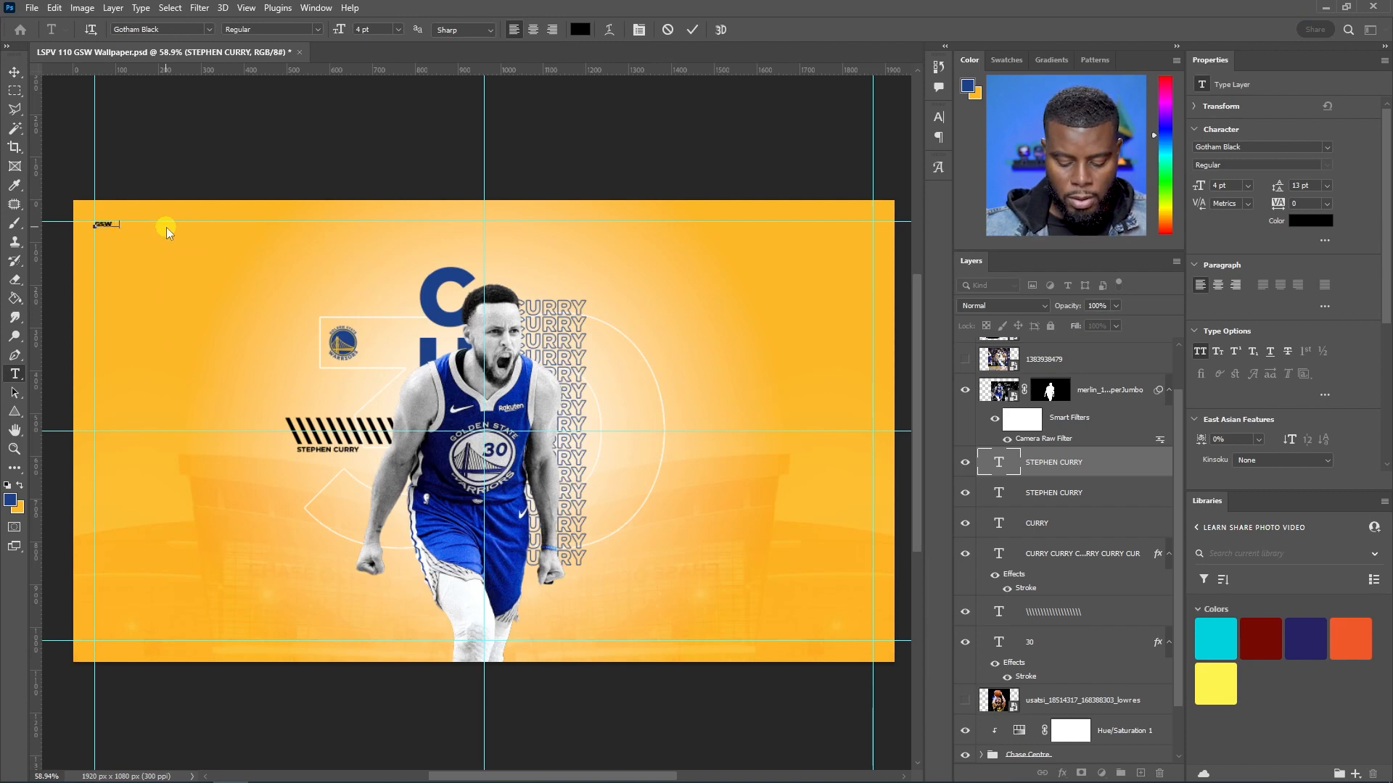
pyautogui.write(' + PG')
pyautogui.hotkey('ctrl', 'Return')
pyautogui.press('v')
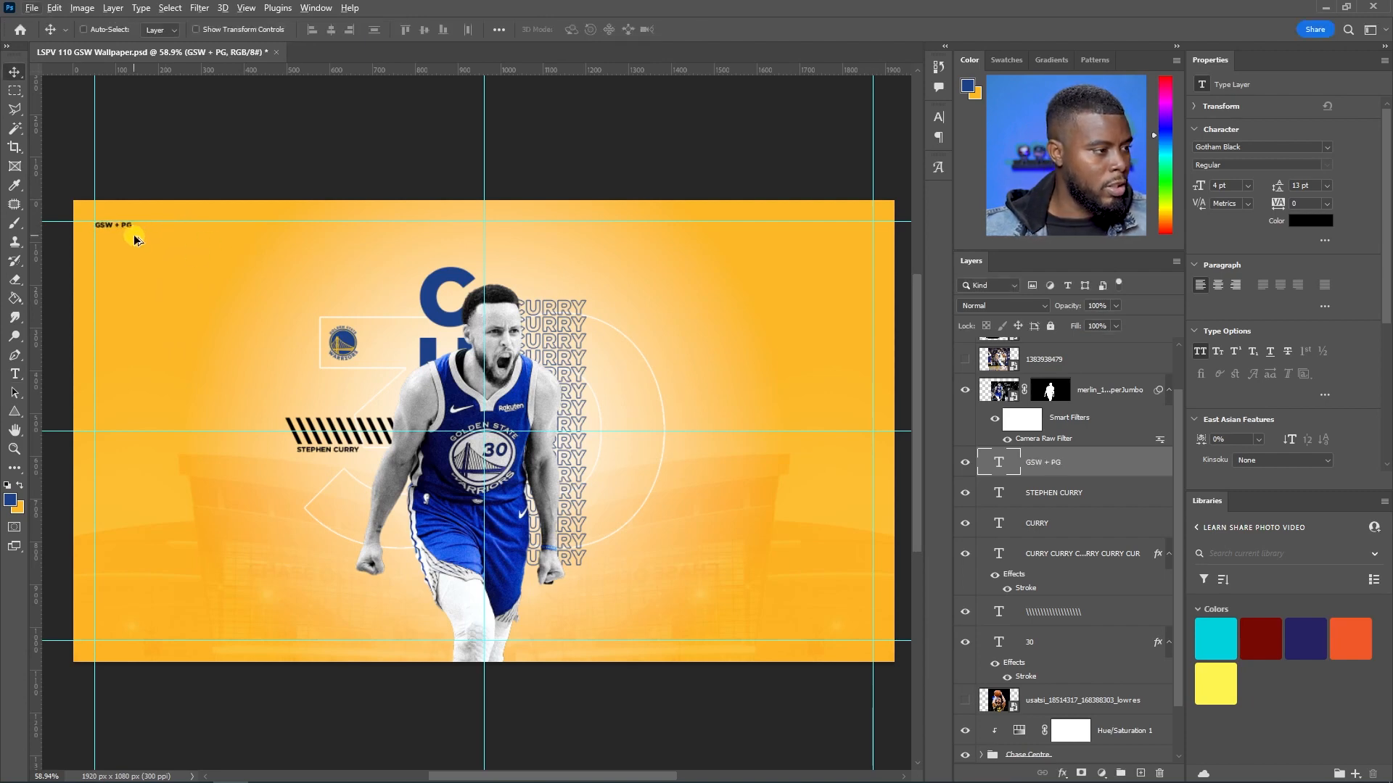
# Duplicate the GSW + PG text to the canvas's lower-right corner and change the copy to read LSPV BY CJAM
pyautogui.hotkey('ctrl', 'j')
pyautogui.moveTo(136, 238); pyautogui.dragTo(865, 646)
pyautogui.press('t')
pyautogui.click(863, 639)
pyautogui.hotkey('ctrl', 'a')
pyautogui.write('LSPV')
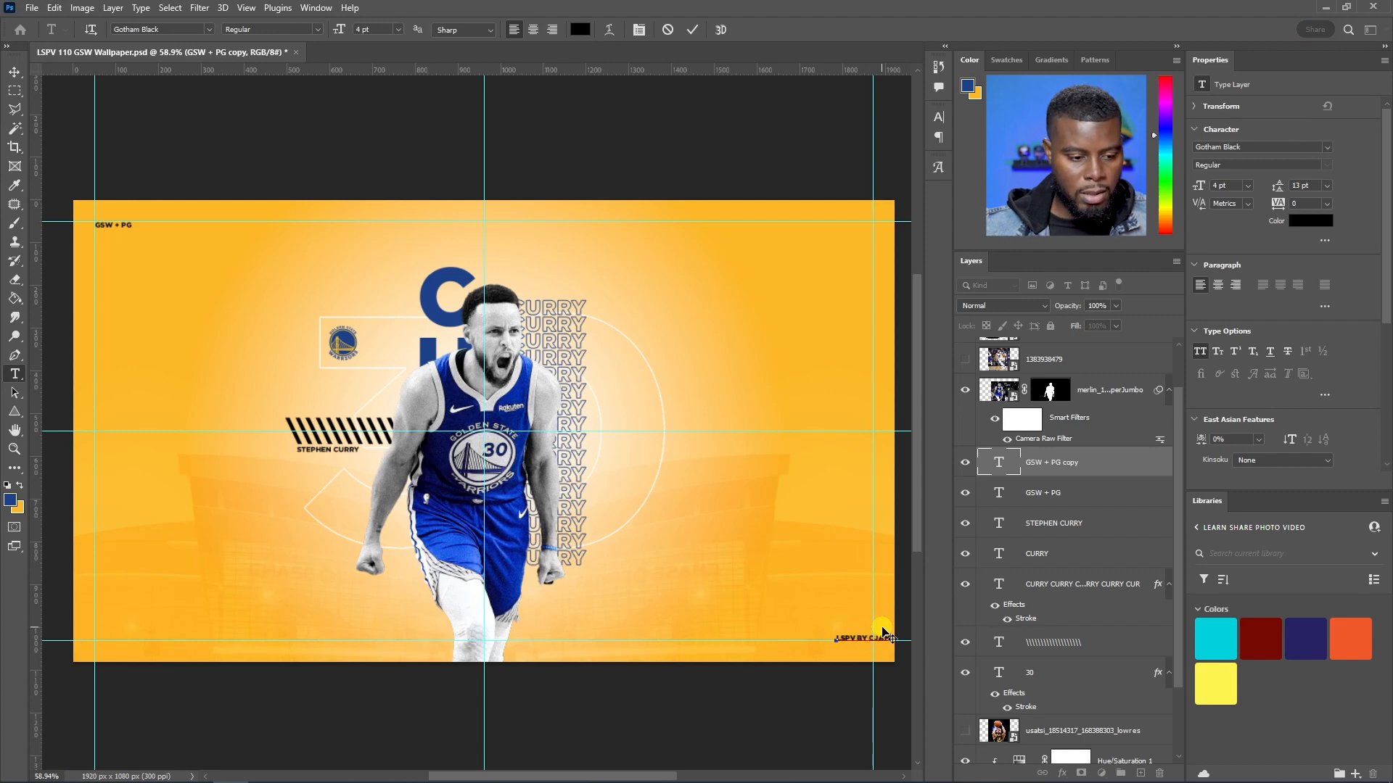
pyautogui.hotkey('ctrl', 'Return')
# Right-align the LSPV BY CJAM text, place it against the lower-right margin guides and save the document
pyautogui.press('v')
pyautogui.click(1236, 285)
pyautogui.moveTo(772, 573); pyautogui.dragTo(809, 573)
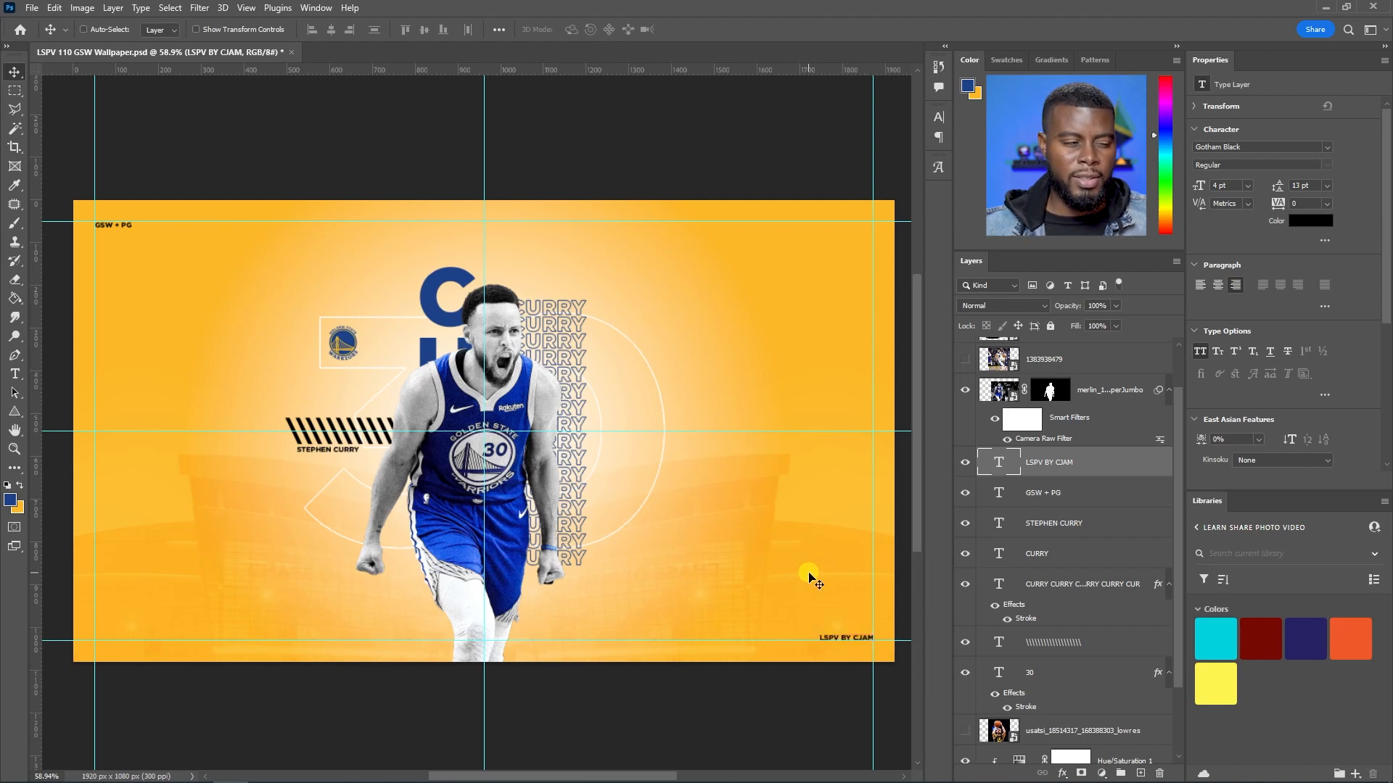
pyautogui.hotkey('ctrl', 's')
# Set the tracking of both the LSPV BY CJAM and GSW + PG texts to 100
pyautogui.click(1326, 204)
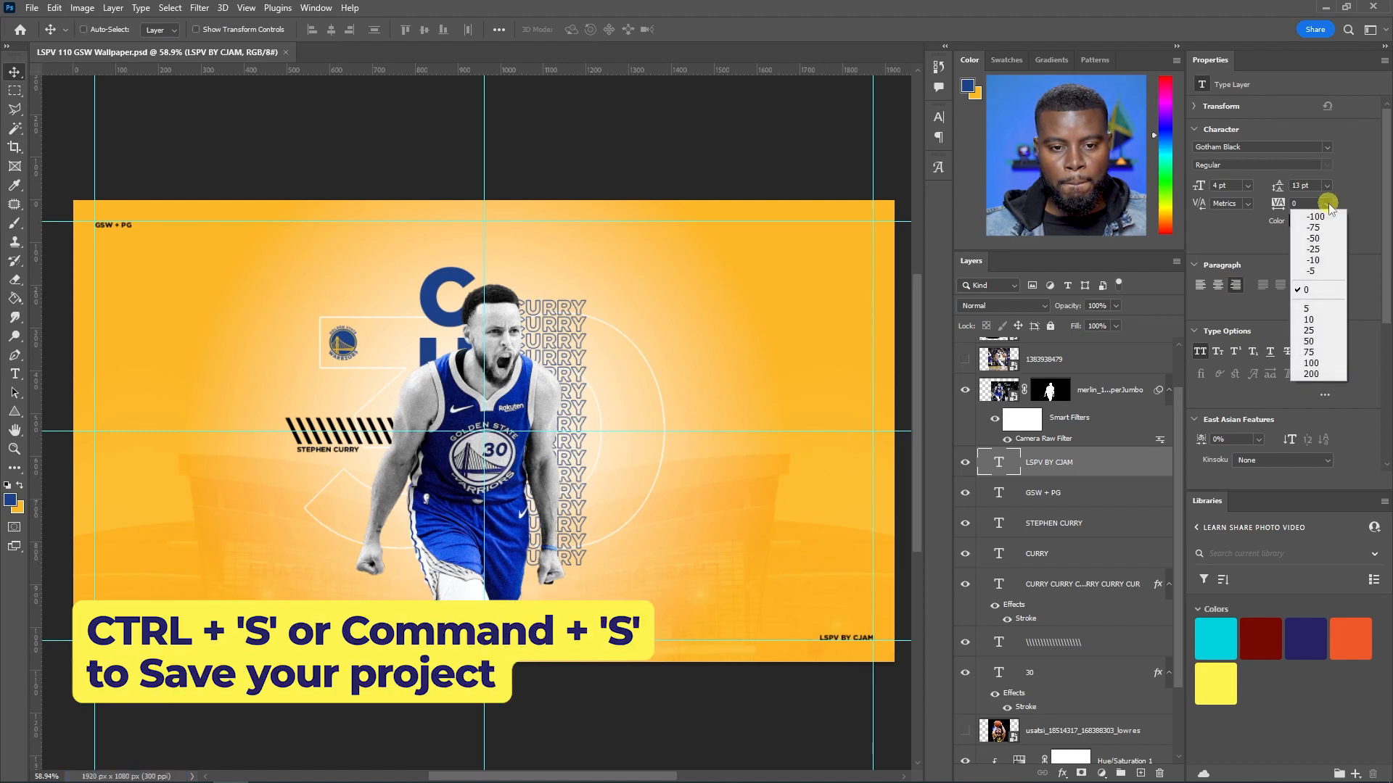
pyautogui.click(1310, 363)
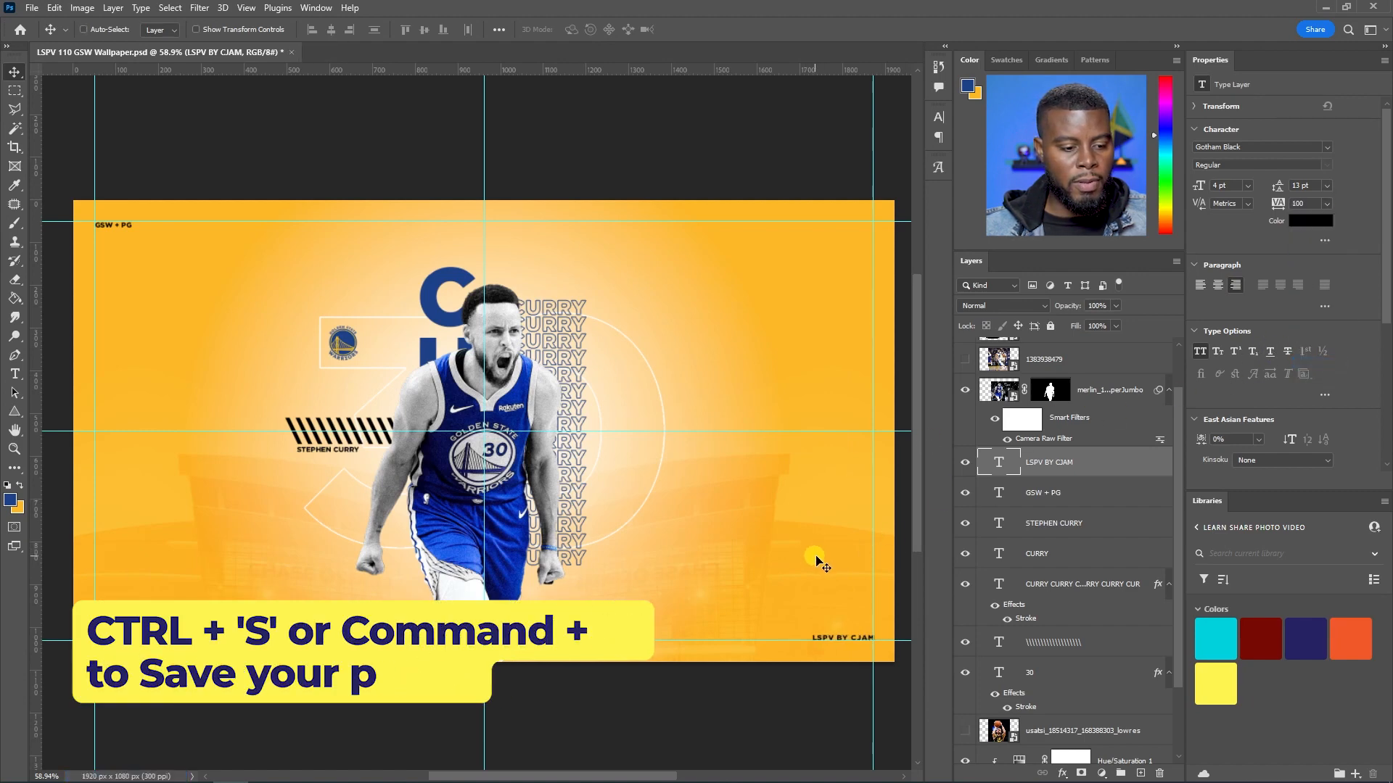
pyautogui.click(1082, 497)
pyautogui.click(1327, 204)
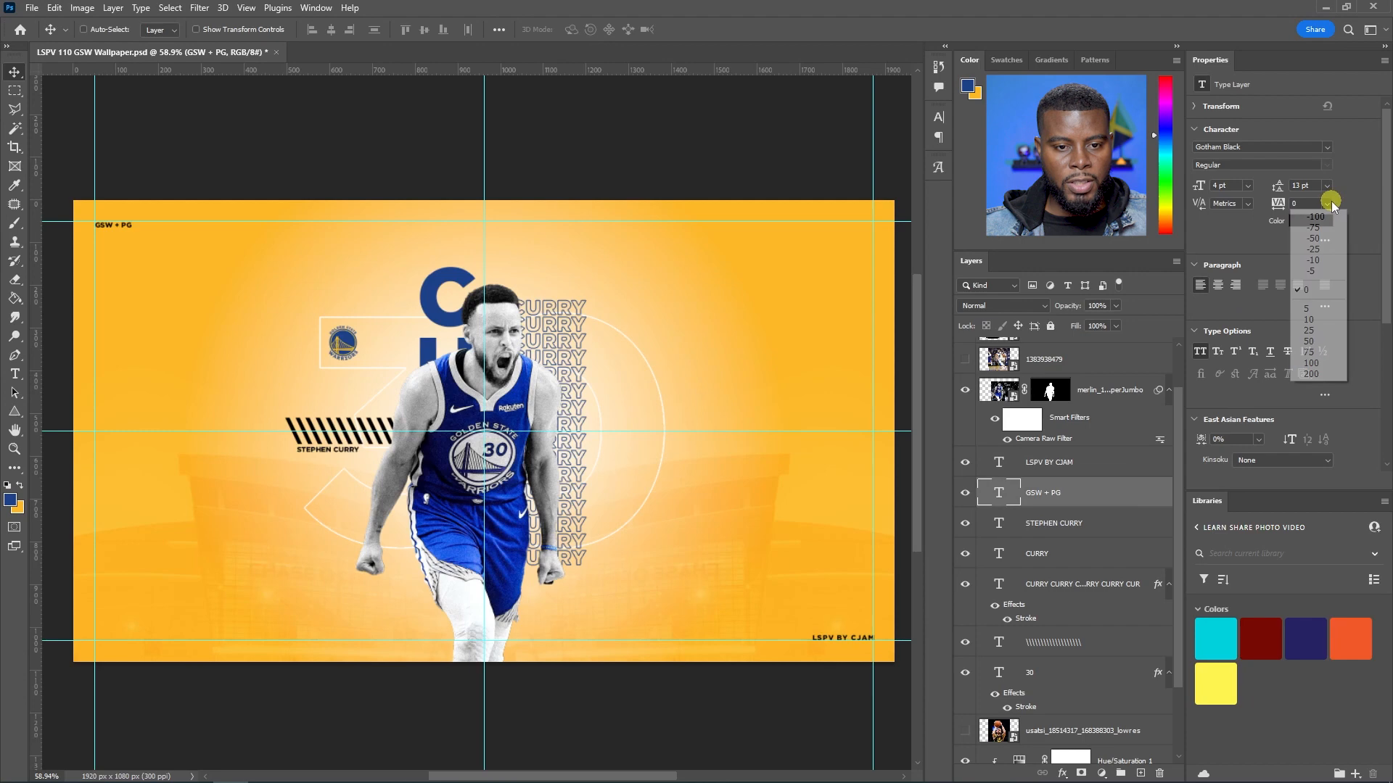
pyautogui.click(1291, 362)
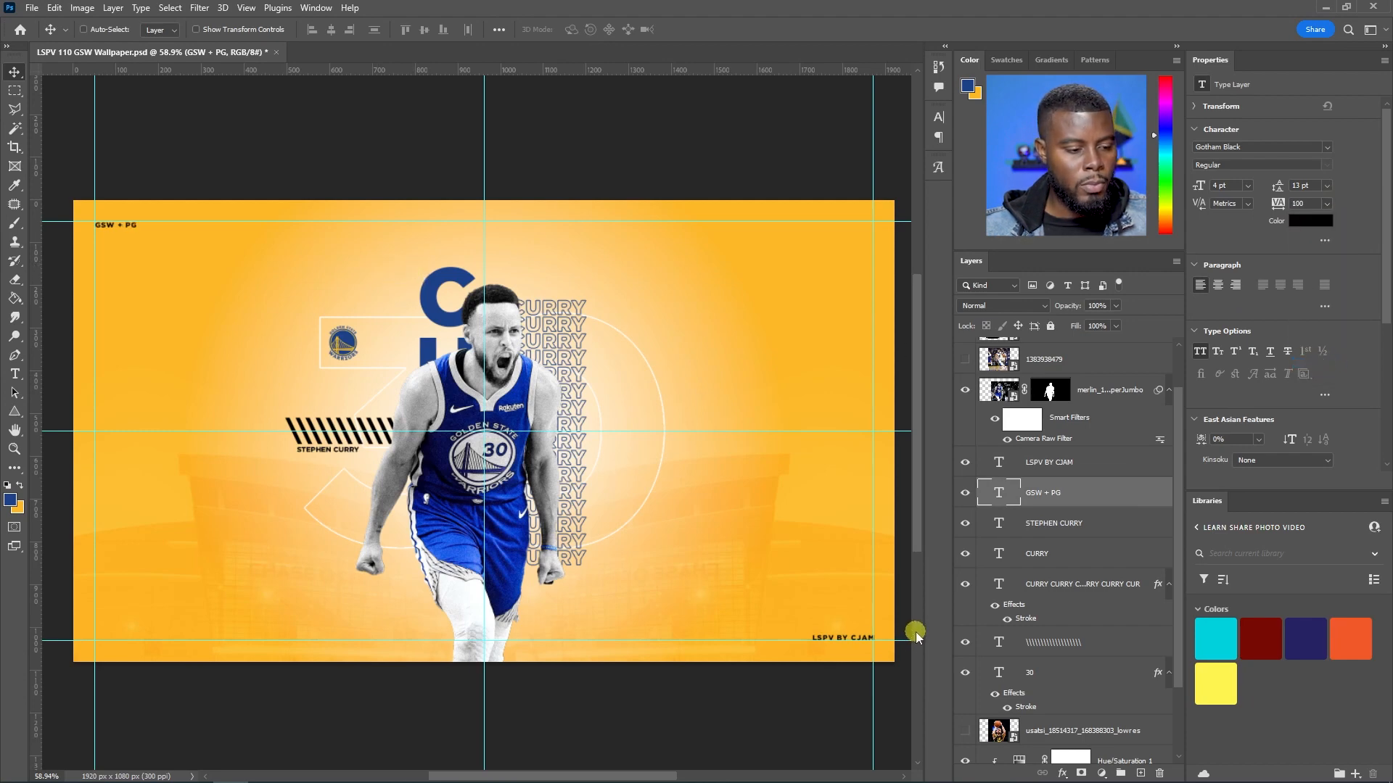
# Change the lower-right text to LSPV + CJAM, check the design with the guides hidden and save the document
pyautogui.press('t')
pyautogui.click(848, 638)
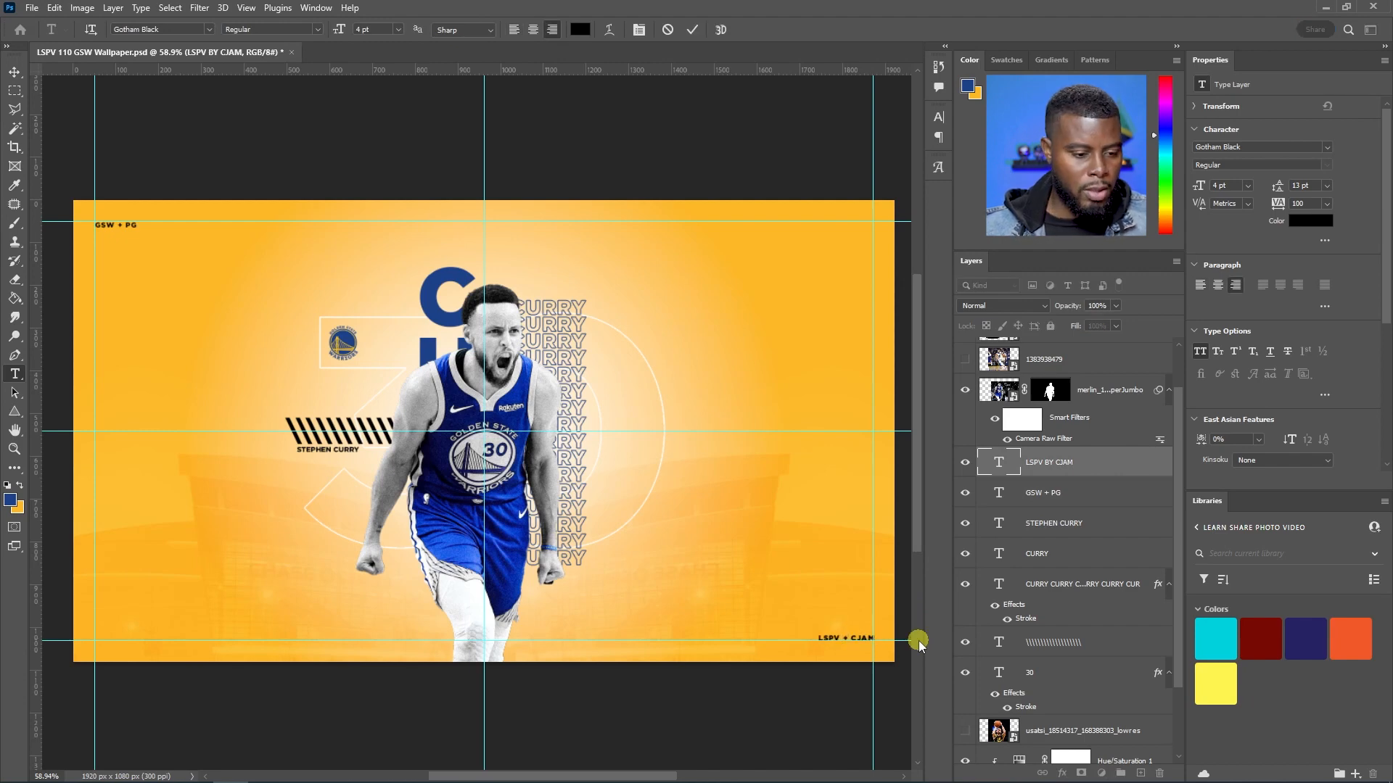
pyautogui.hotkey('ctrl', 'Return')
pyautogui.press('v')
pyautogui.hotkey('ctrl', ';')
pyautogui.hotkey('ctrl', ';')
pyautogui.hotkey('ctrl', 's')
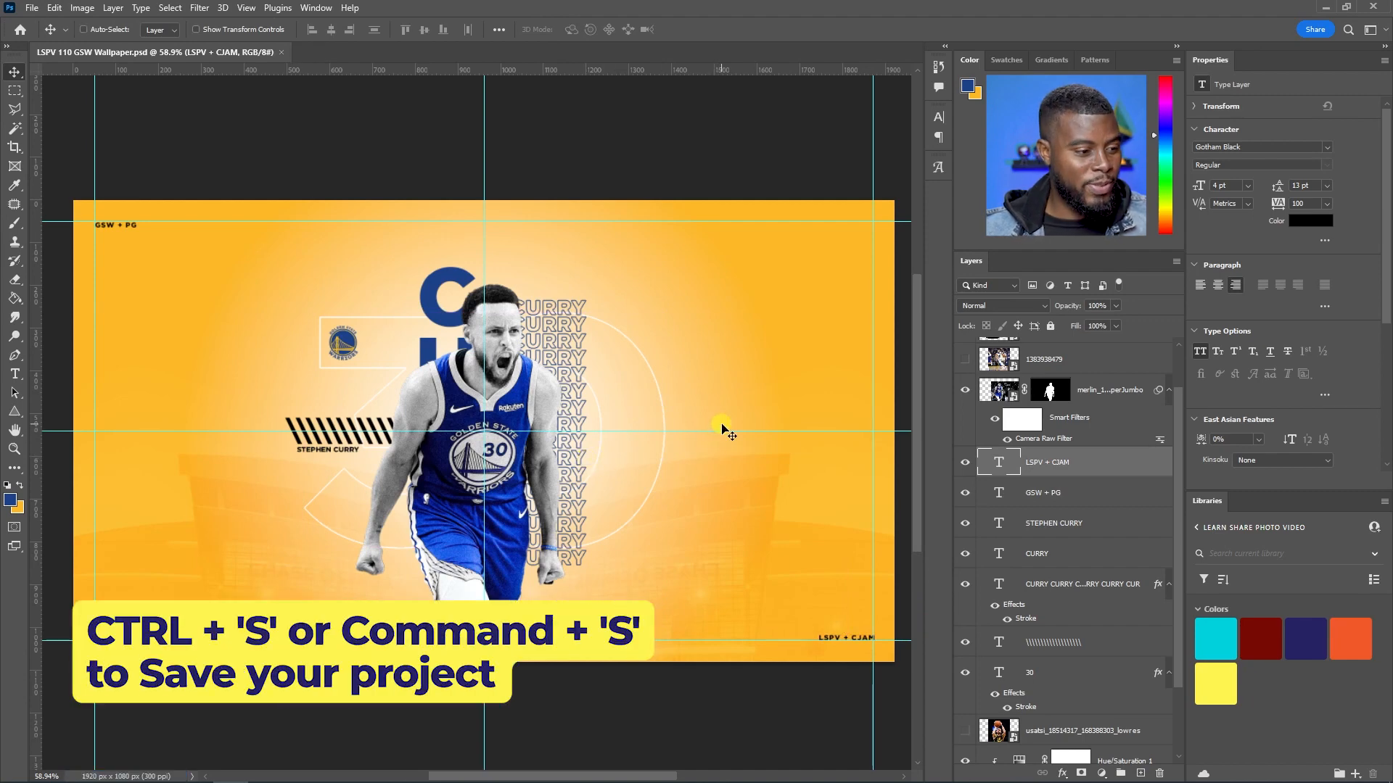
# Move the hidden usatsi photo layer above the LSPV + CJAM text layer, just below the player layer
pyautogui.scroll(-2, 756, 413)
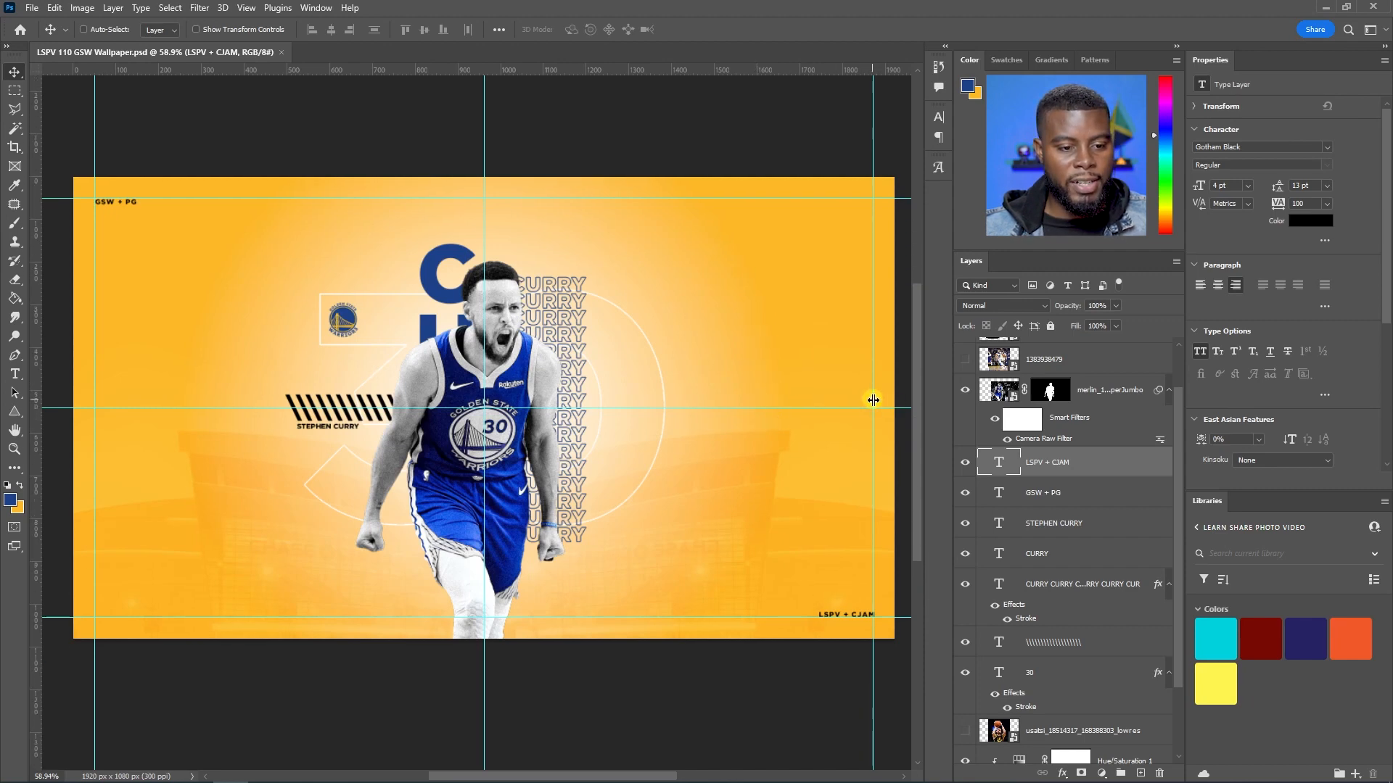
pyautogui.scroll(-3, 1080, 493)
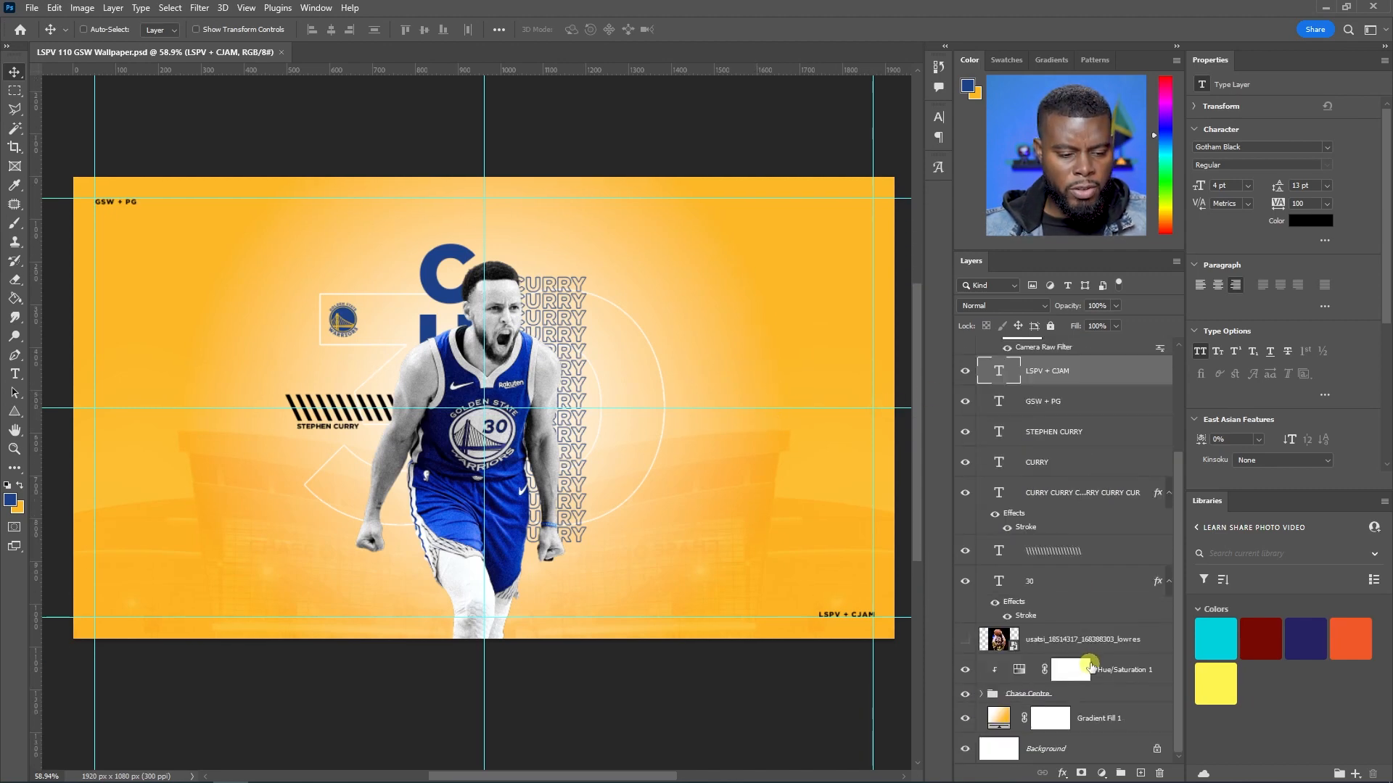
pyautogui.click(1073, 641)
pyautogui.scroll(4, 1074, 653)
pyautogui.moveTo(1078, 751); pyautogui.dragTo(1069, 481)
pyautogui.scroll(-4, 1059, 523)
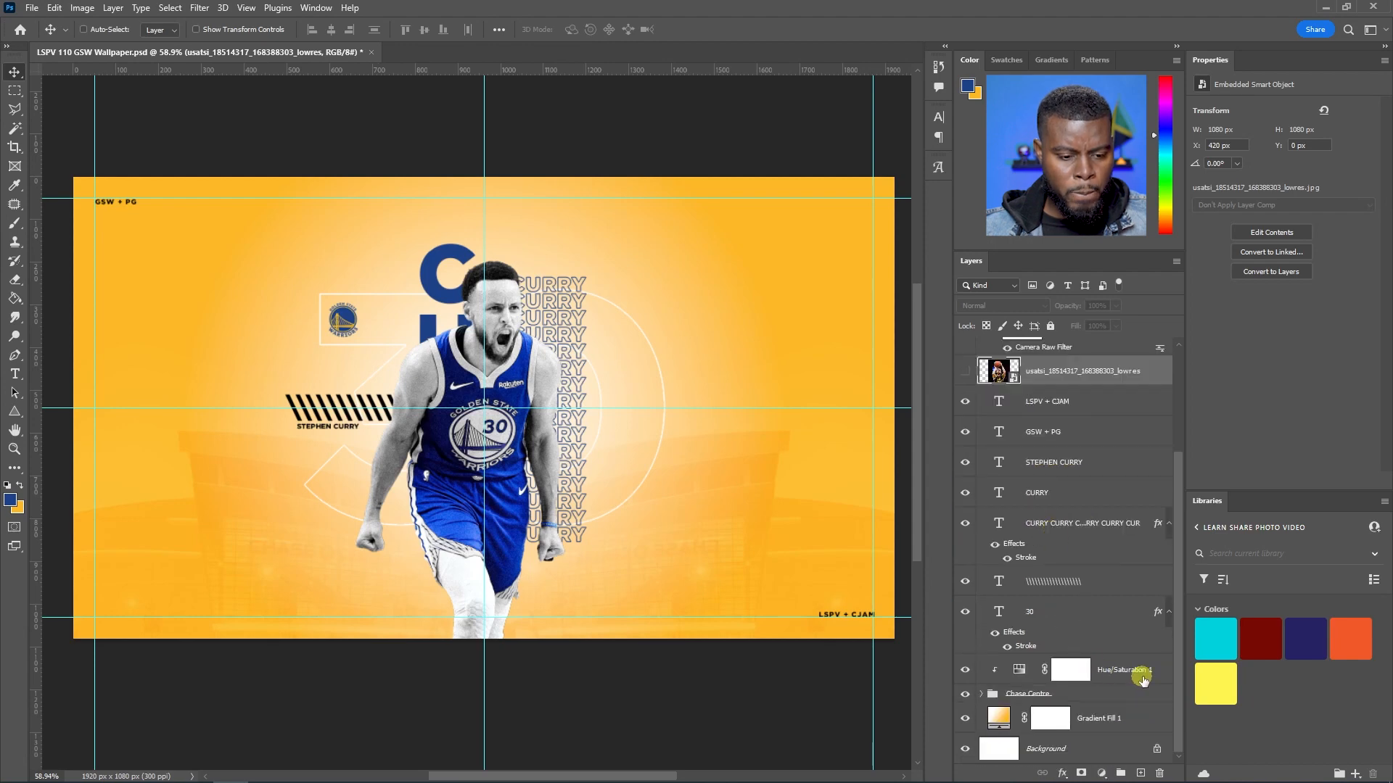
pyautogui.click(1130, 694)
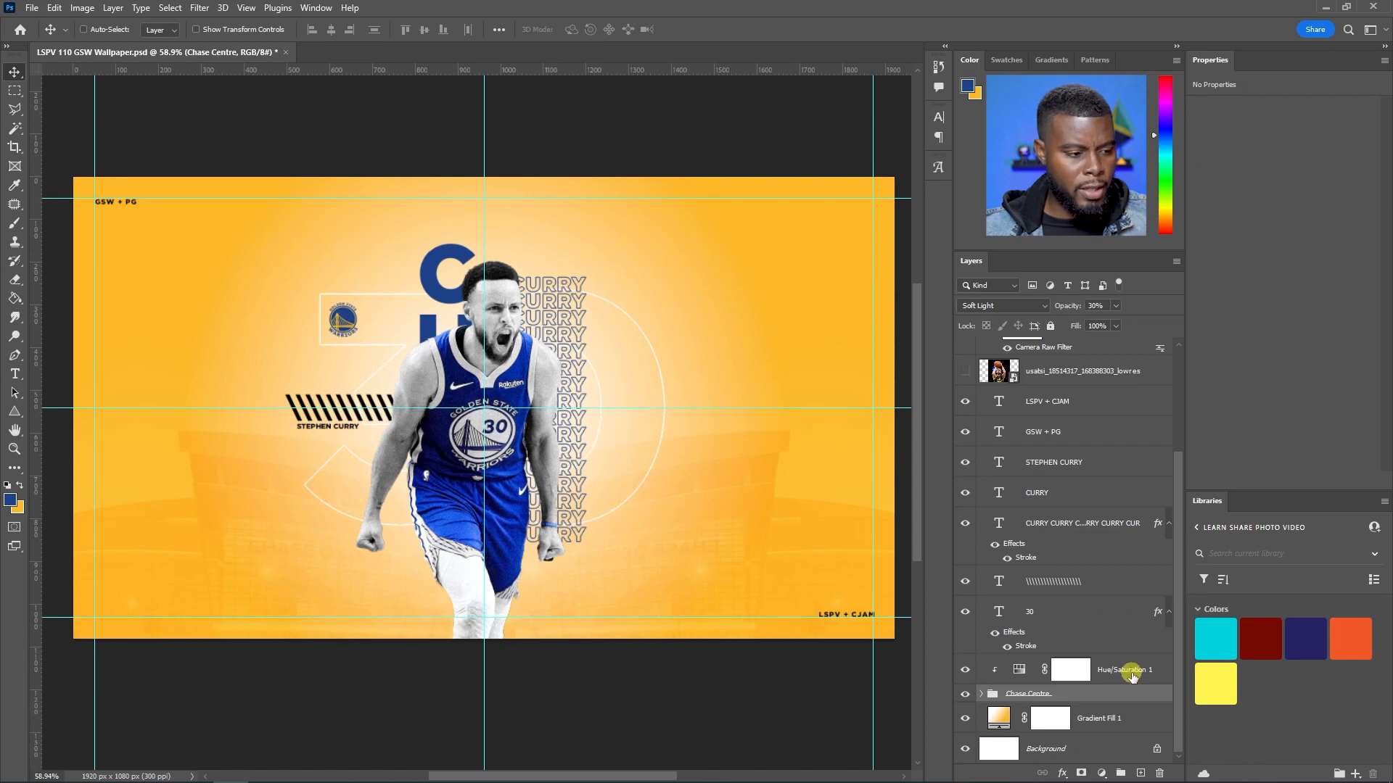
pyautogui.keyDown('shift'); pyautogui.click(1133, 676); pyautogui.keyUp('shift')
pyautogui.hotkey('ctrl', 'g')
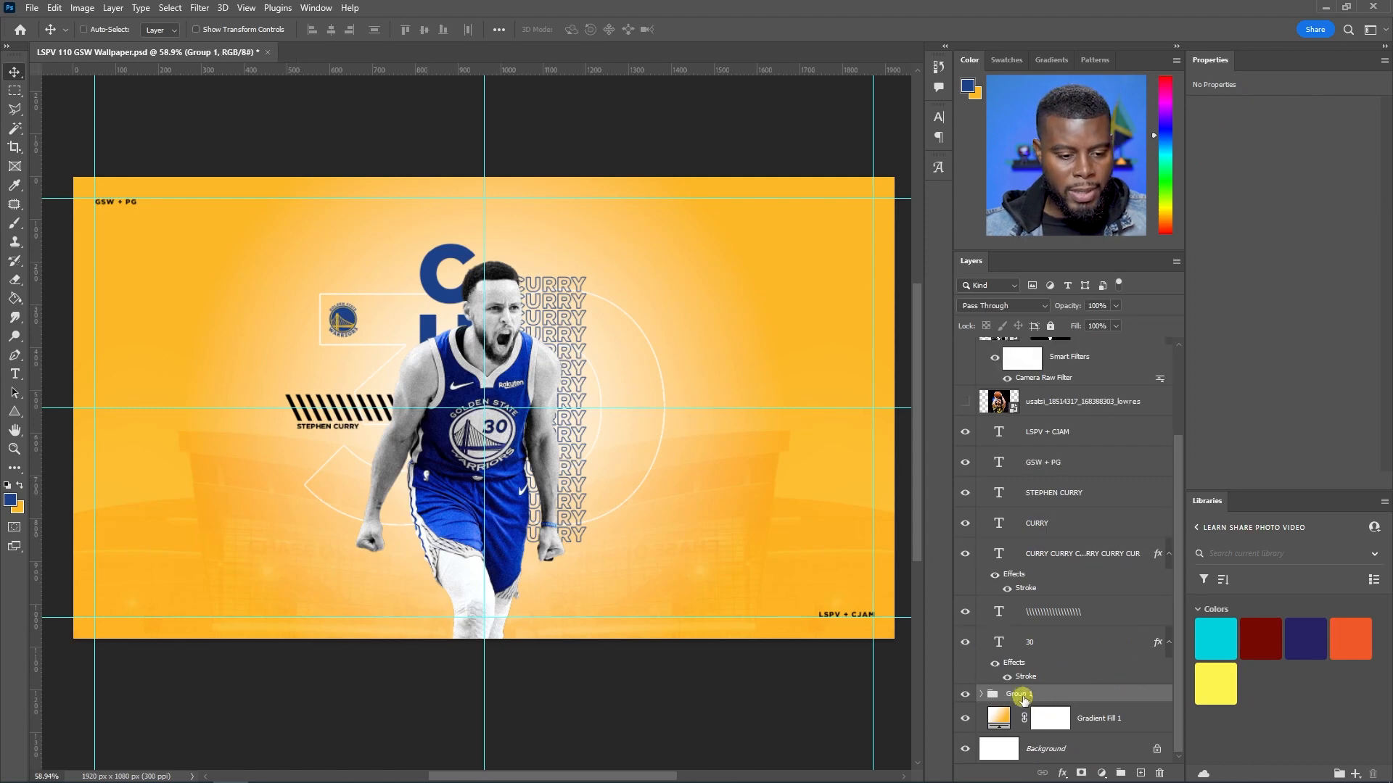
pyautogui.hotkey('ctrl', 'z')
pyautogui.hotkey('ctrl', 'z')
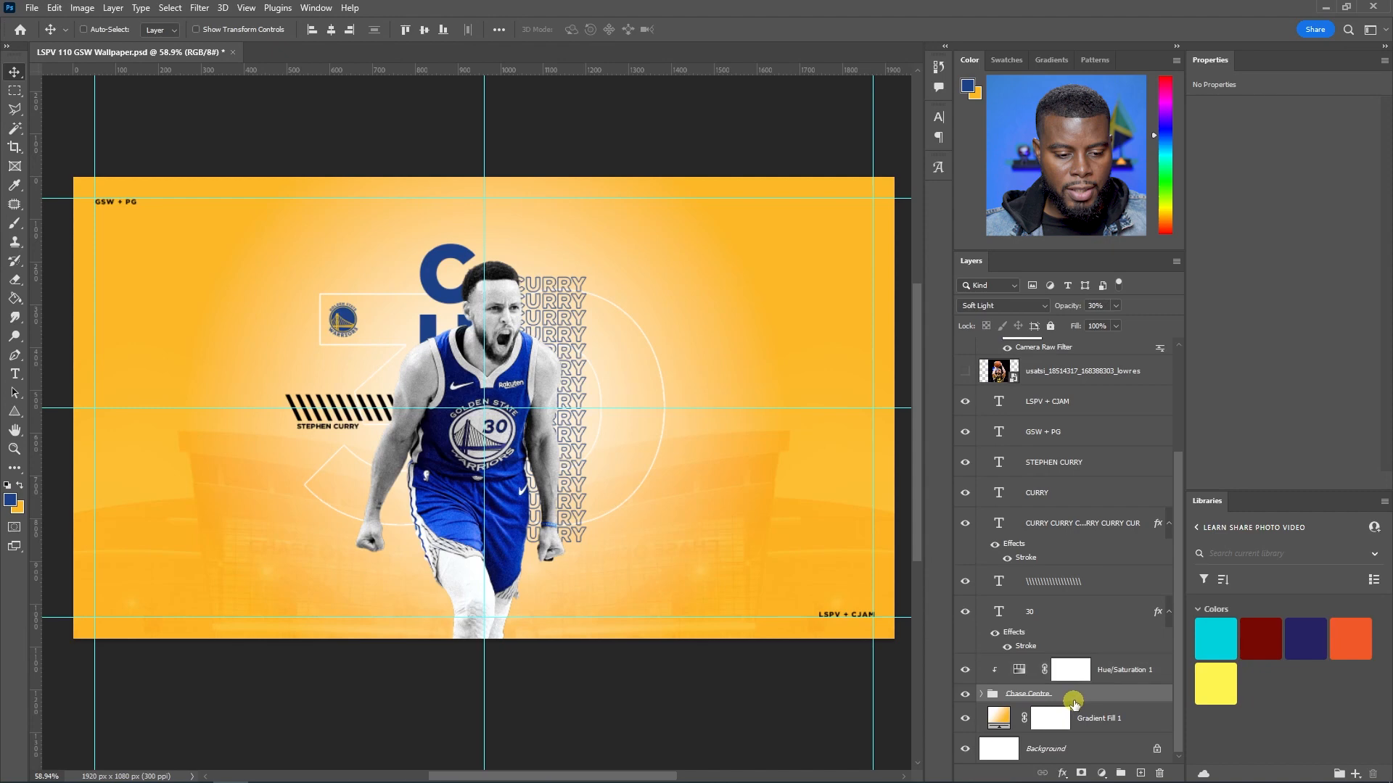
# Group Chase Centre with the Hue/Saturation 1 adjustment, name the new group Background and save the document
pyautogui.keyDown('shift'); pyautogui.click(1121, 671); pyautogui.keyUp('shift')
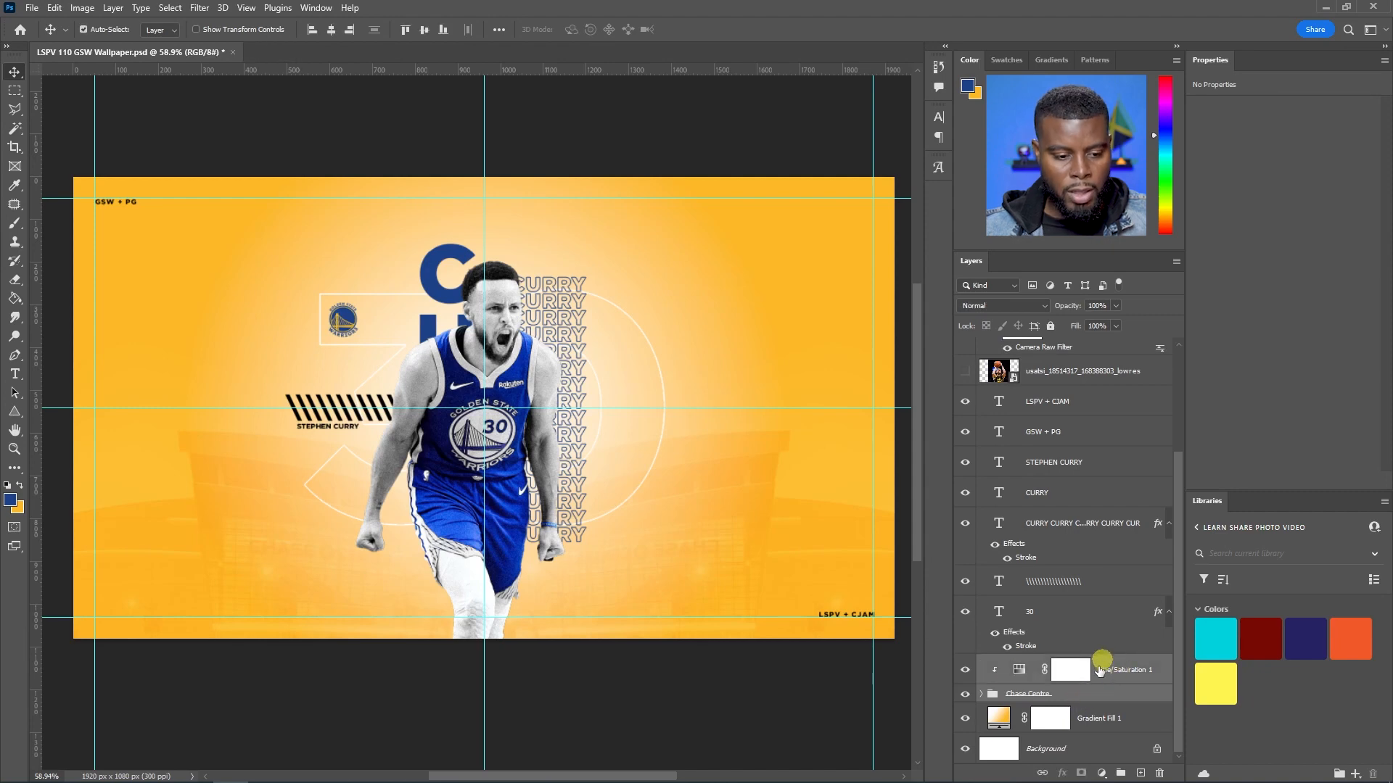
pyautogui.hotkey('ctrl', 'g')
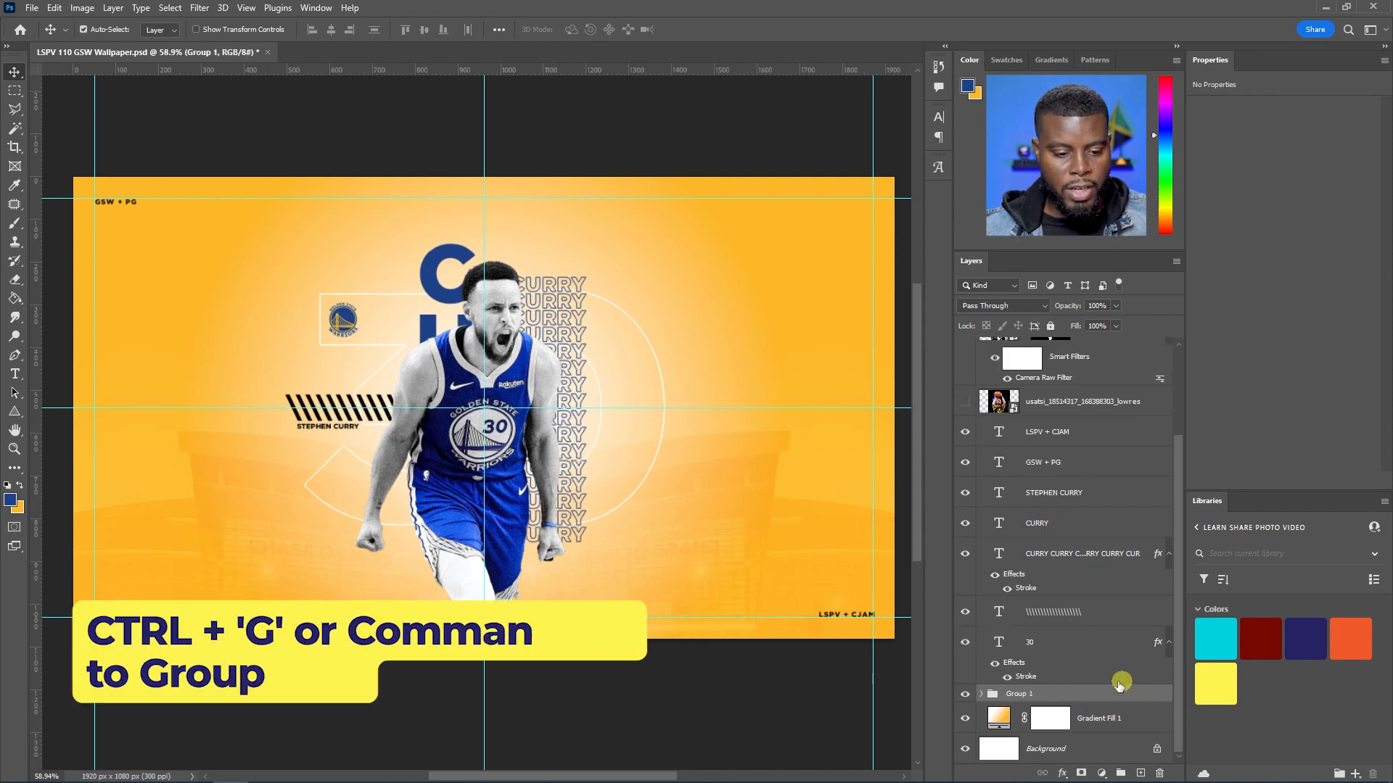
pyautogui.write('Backgro')
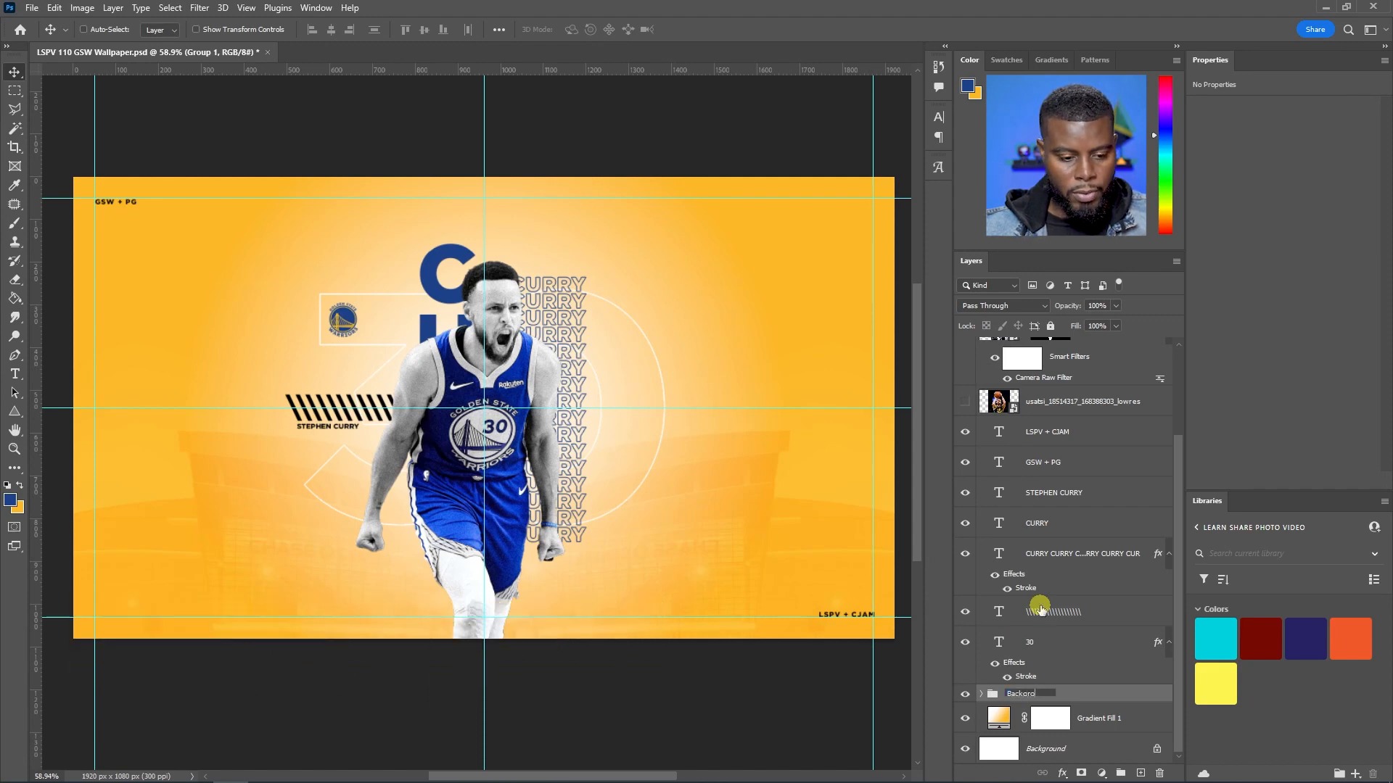
pyautogui.press('Return')
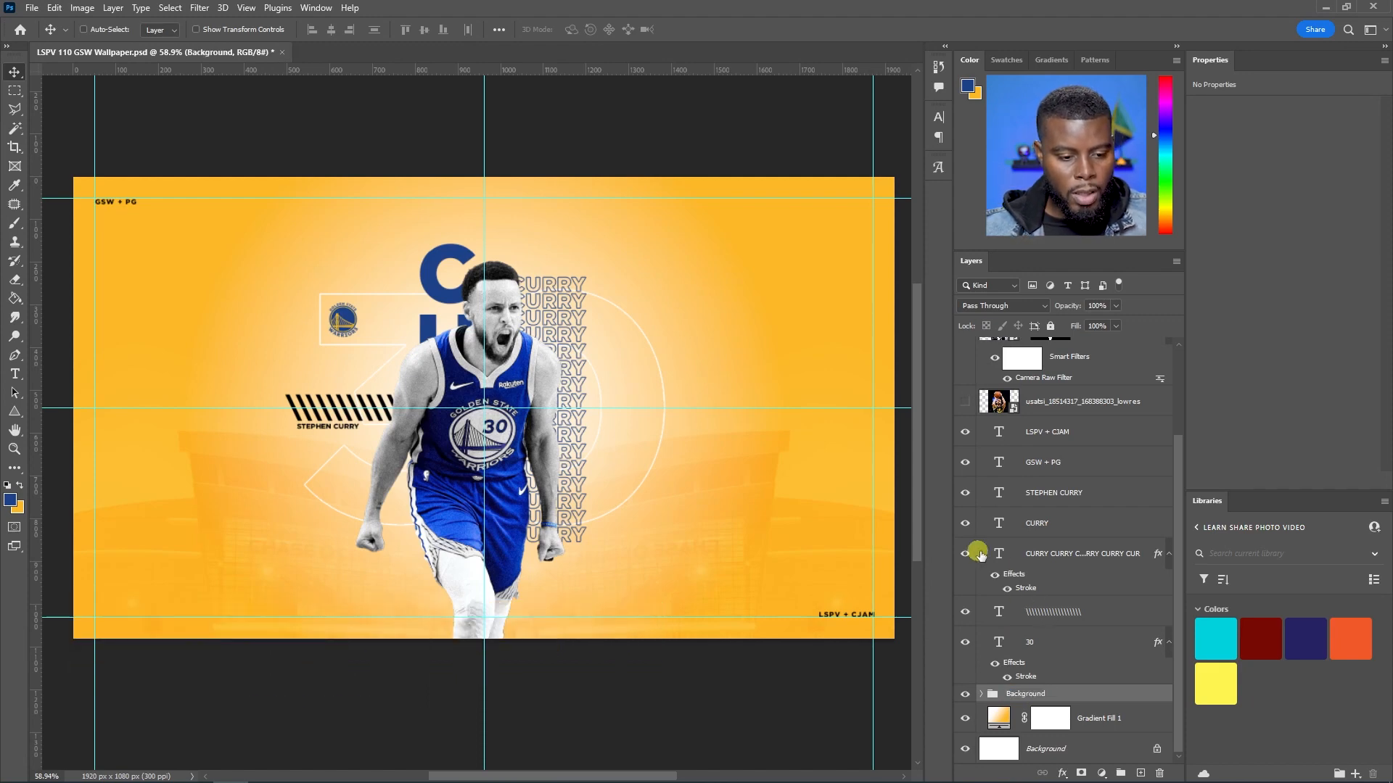
pyautogui.hotkey('ctrl', 's')
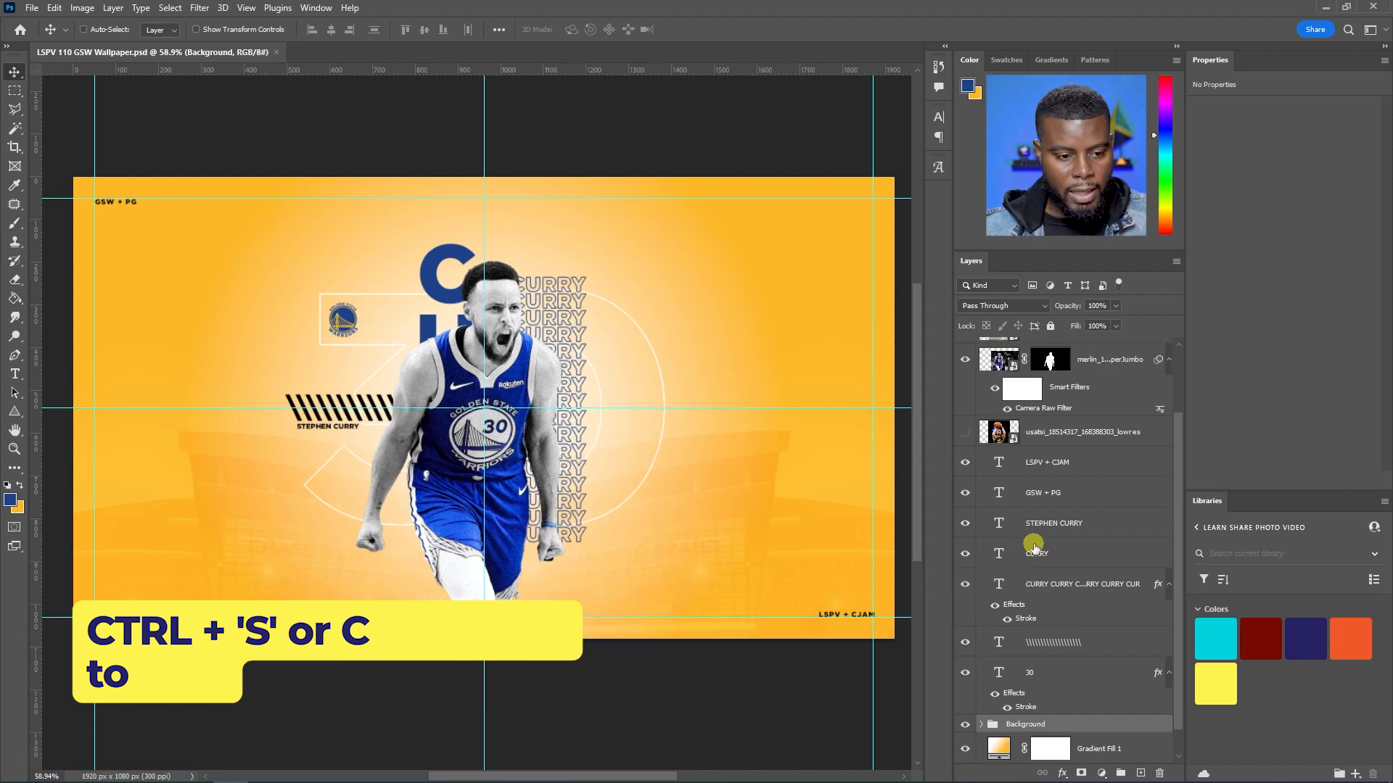
# Group all text layers from LSPV + CJAM down to 30 and name the group Text
pyautogui.click(1059, 434)
pyautogui.keyDown('shift'); pyautogui.click(1064, 643); pyautogui.keyUp('shift')
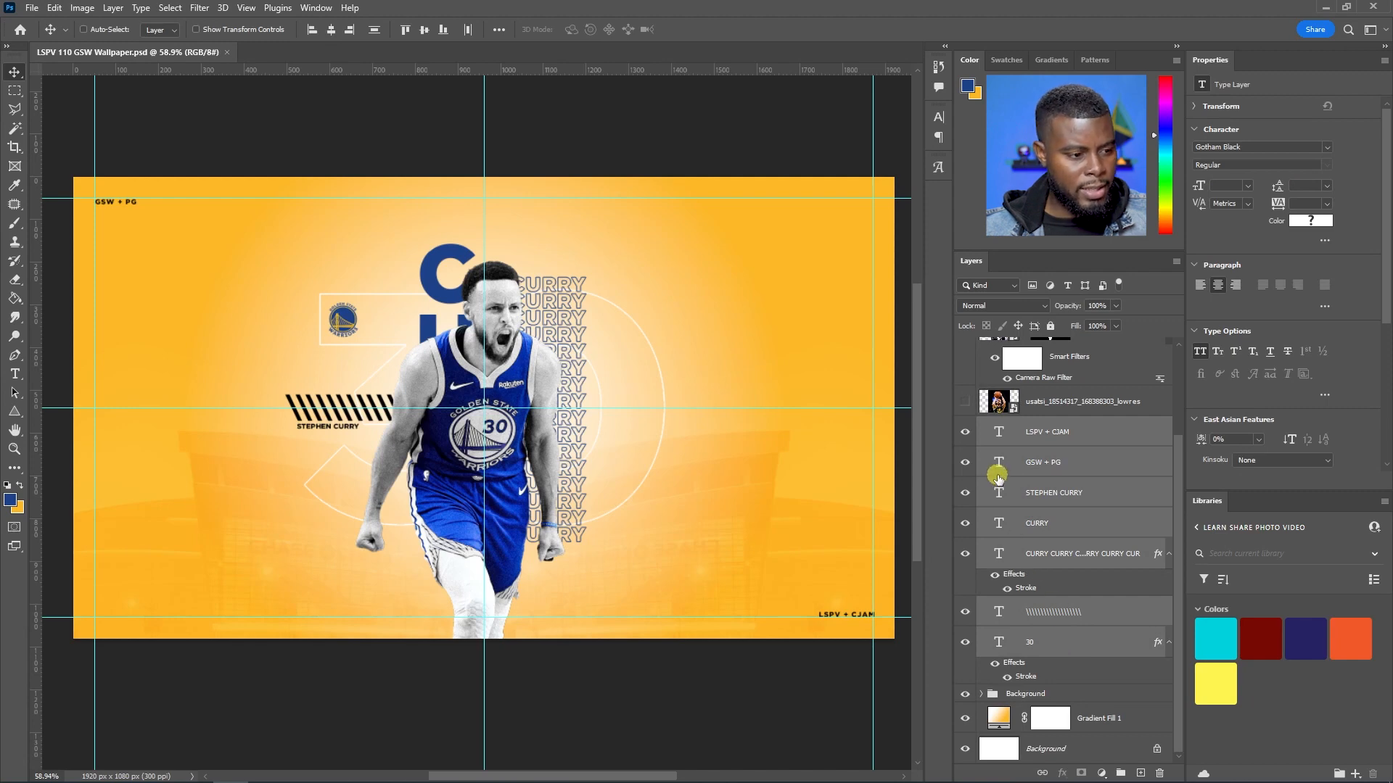
pyautogui.hotkey('ctrl', 'g')
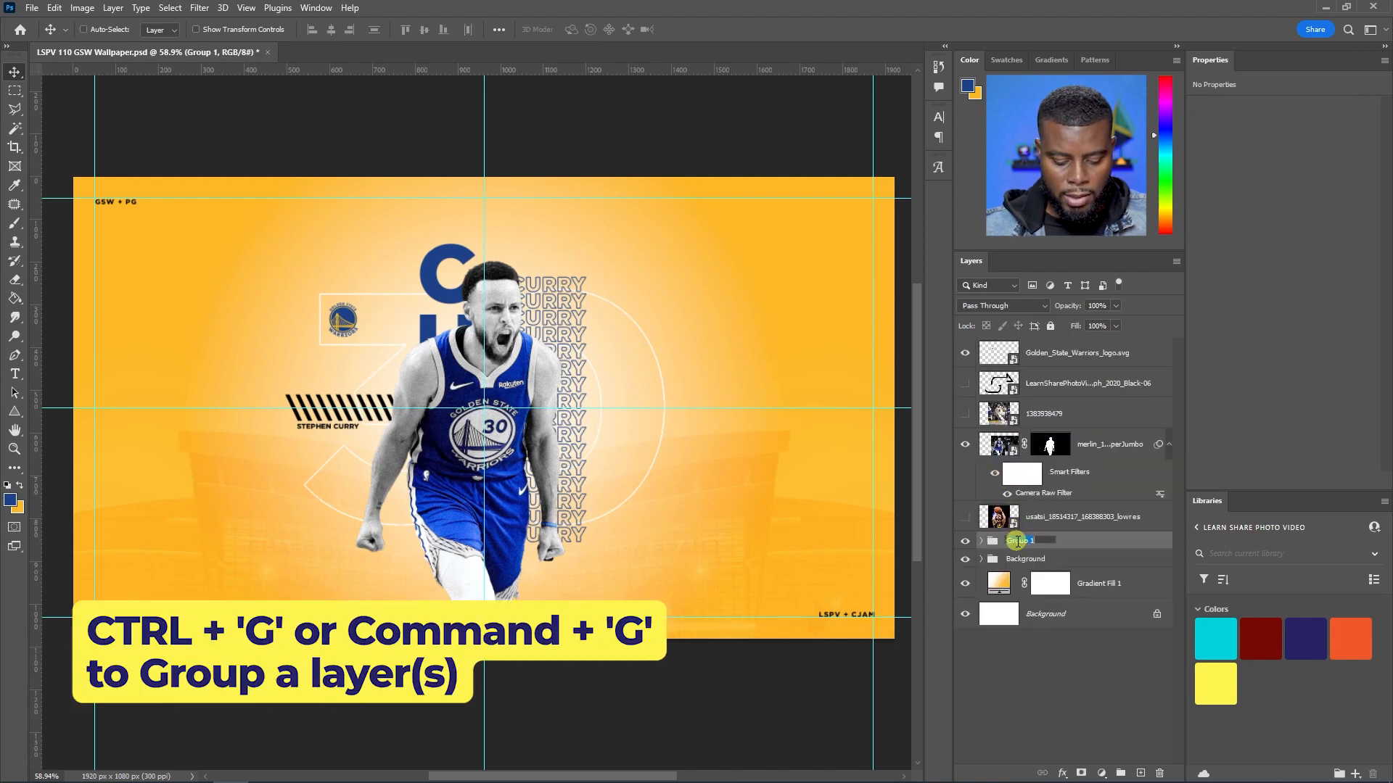
pyautogui.press('Return')
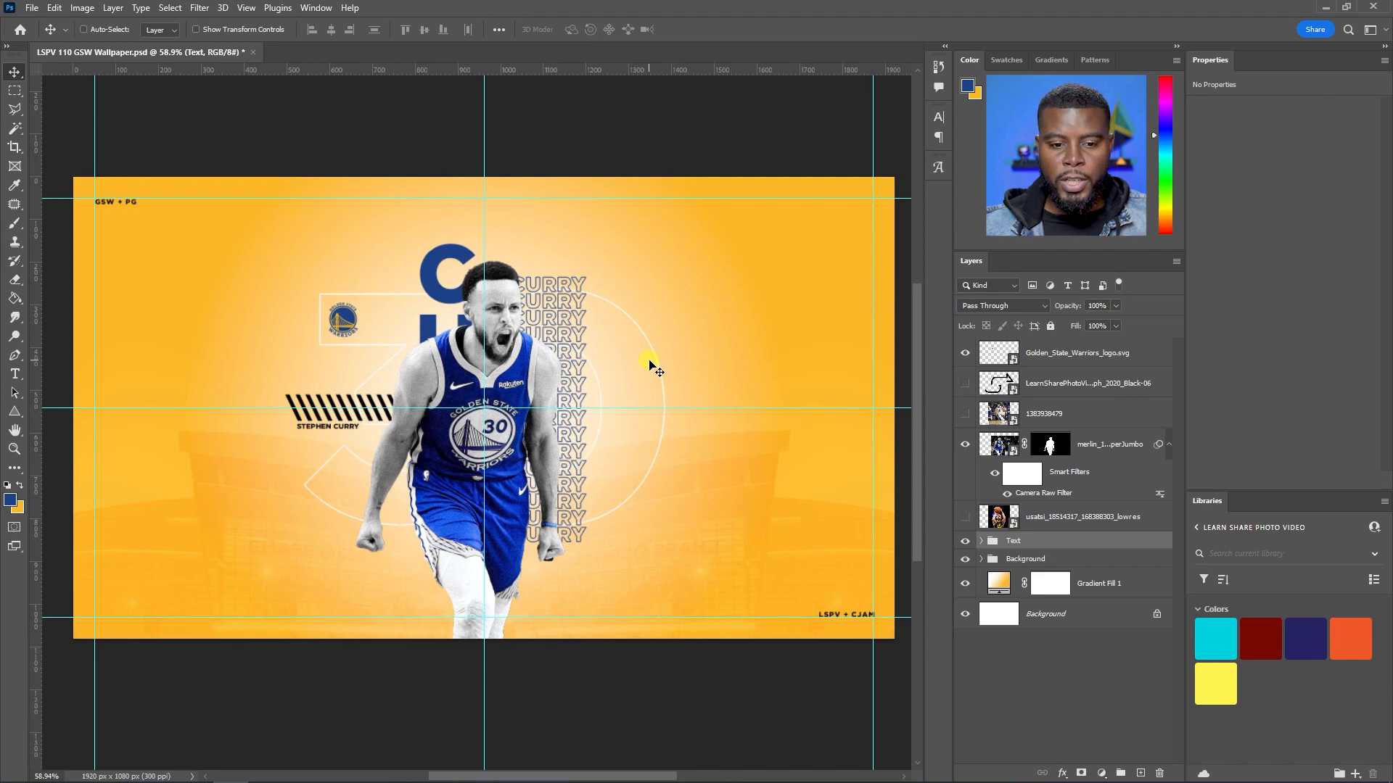
# Change the stroke colour of the repeated outlined CURRY text column to black
pyautogui.press('t')
pyautogui.click(568, 307)
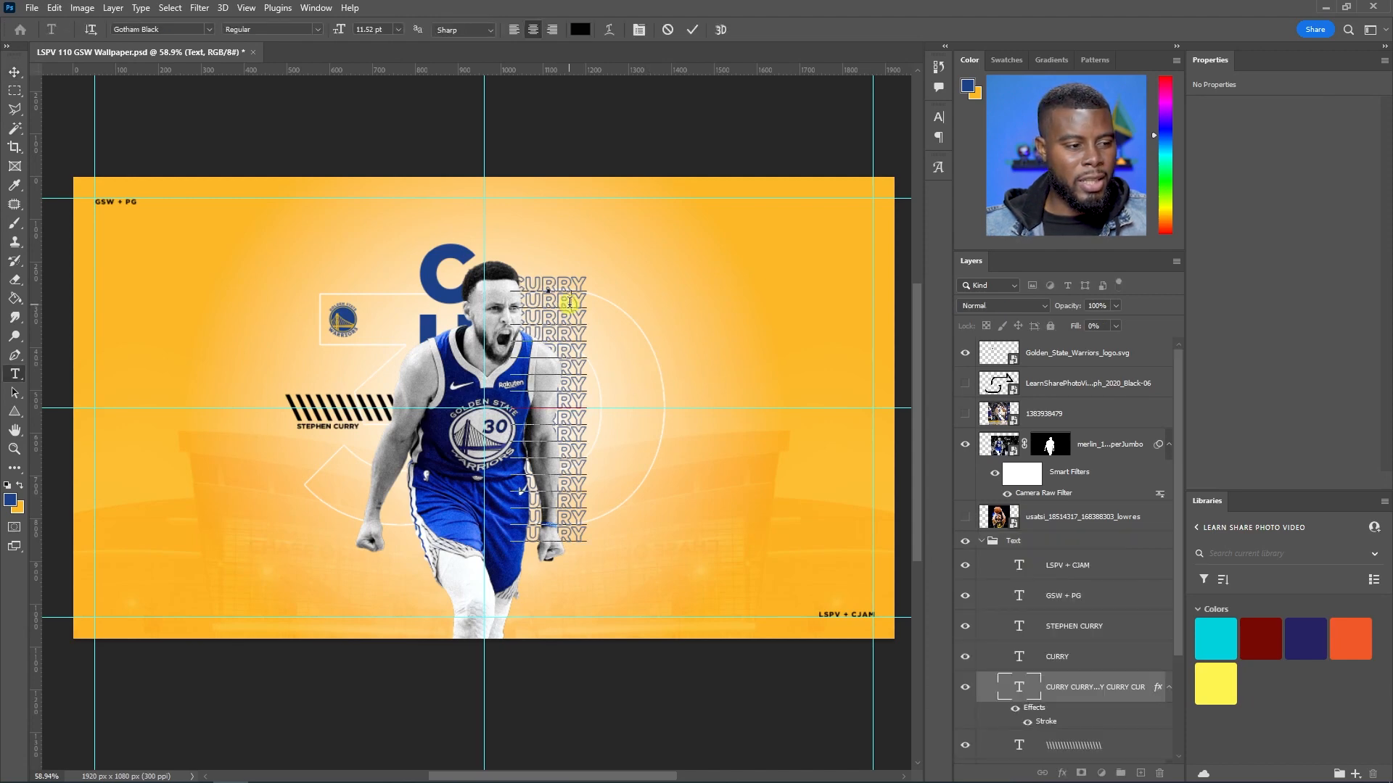
pyautogui.scroll(5, 553, 312)
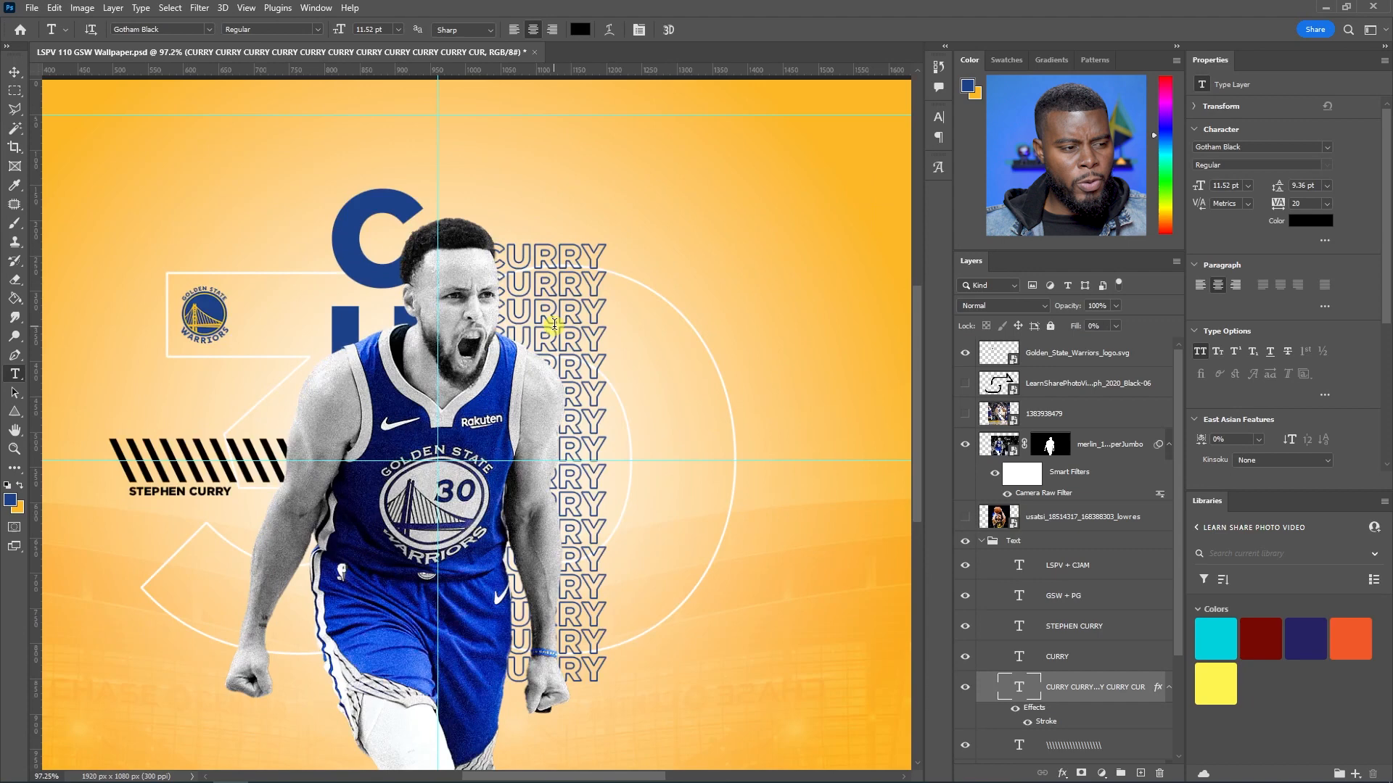
pyautogui.scroll(-1, 554, 324)
pyautogui.scroll(-2, 554, 324)
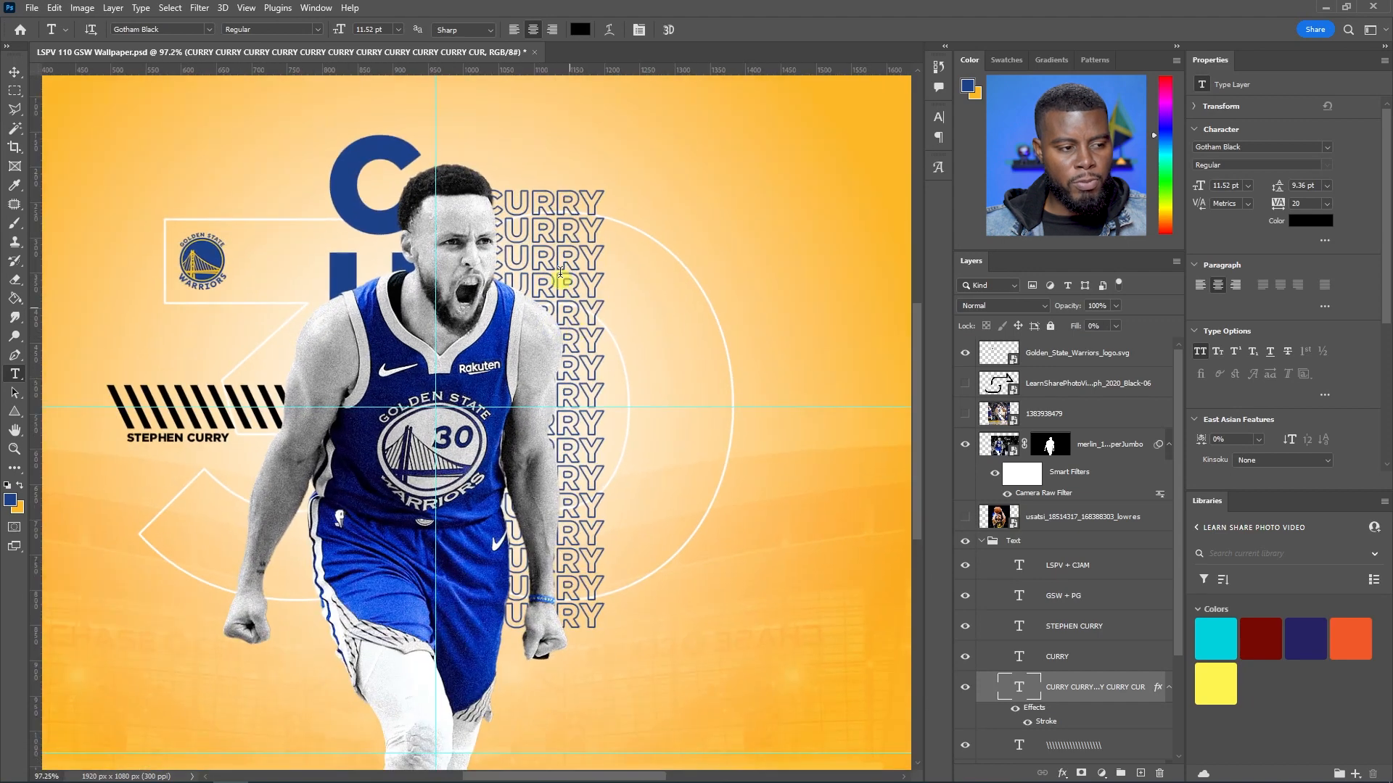
pyautogui.doubleClick(1053, 723)
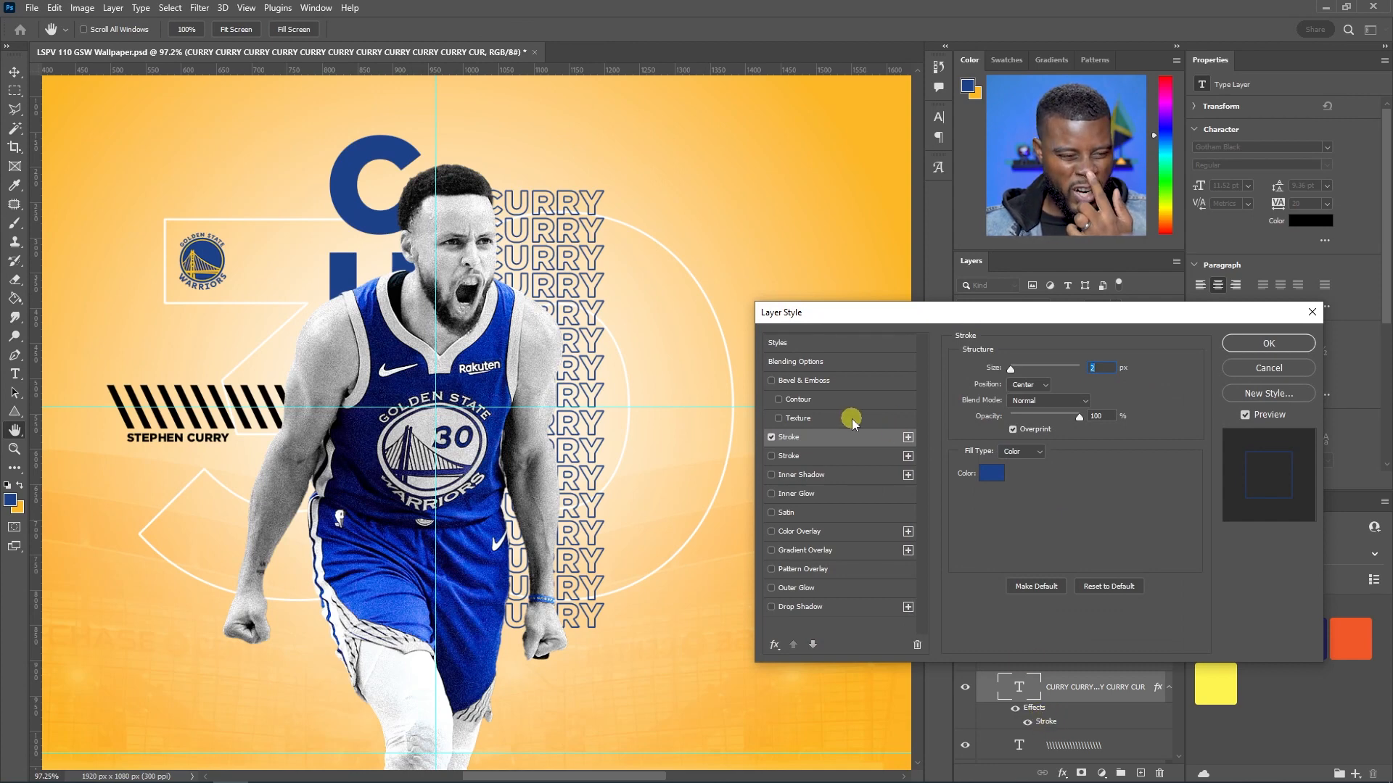
pyautogui.click(1000, 473)
pyautogui.moveTo(975, 399)
pyautogui.mouseDown()
pyautogui.moveTo(961, 392)
pyautogui.moveTo(852, 544)
pyautogui.mouseUp()
pyautogui.click(1226, 288)
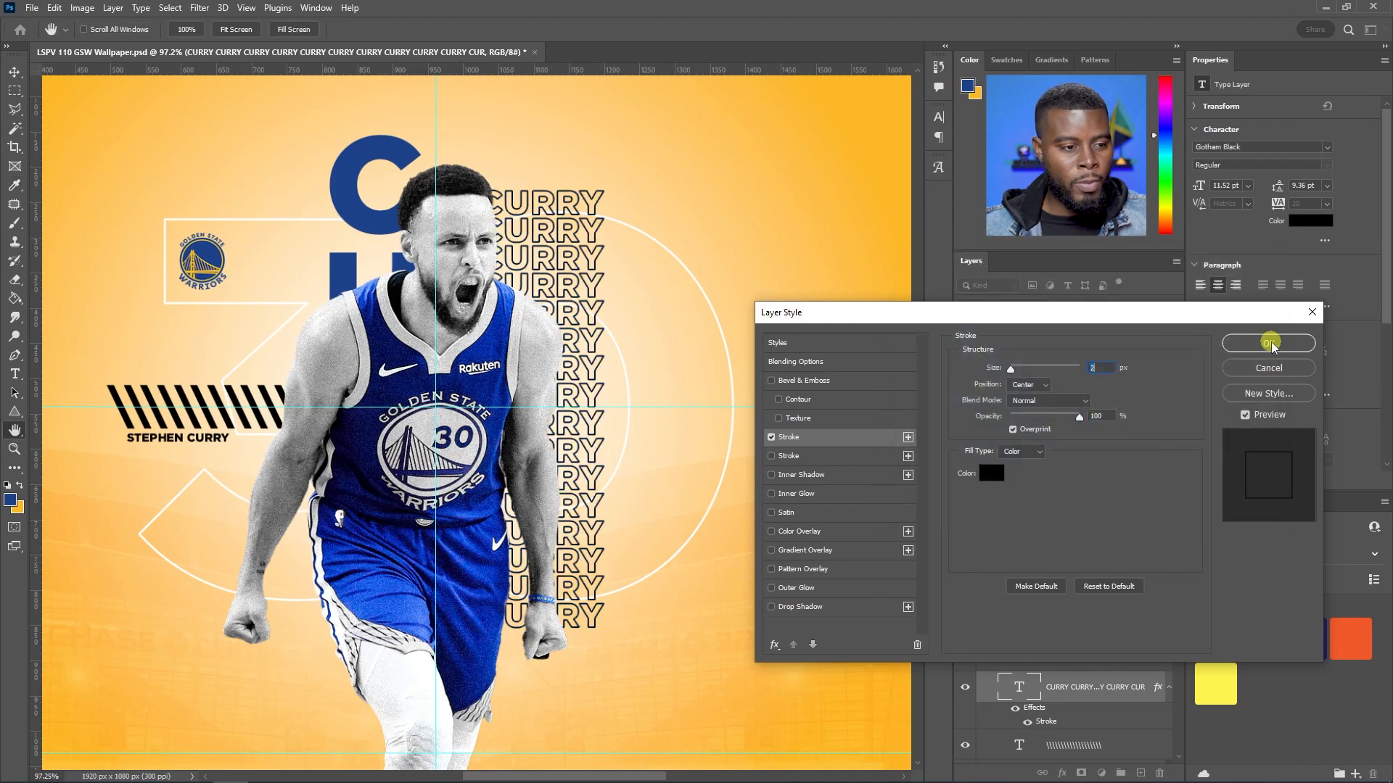
pyautogui.click(1295, 343)
# Set the line spacing of all rows in the repeated CURRY text to 10 pt
pyautogui.scroll(-9, 578, 256)
pyautogui.scroll(7, 585, 261)
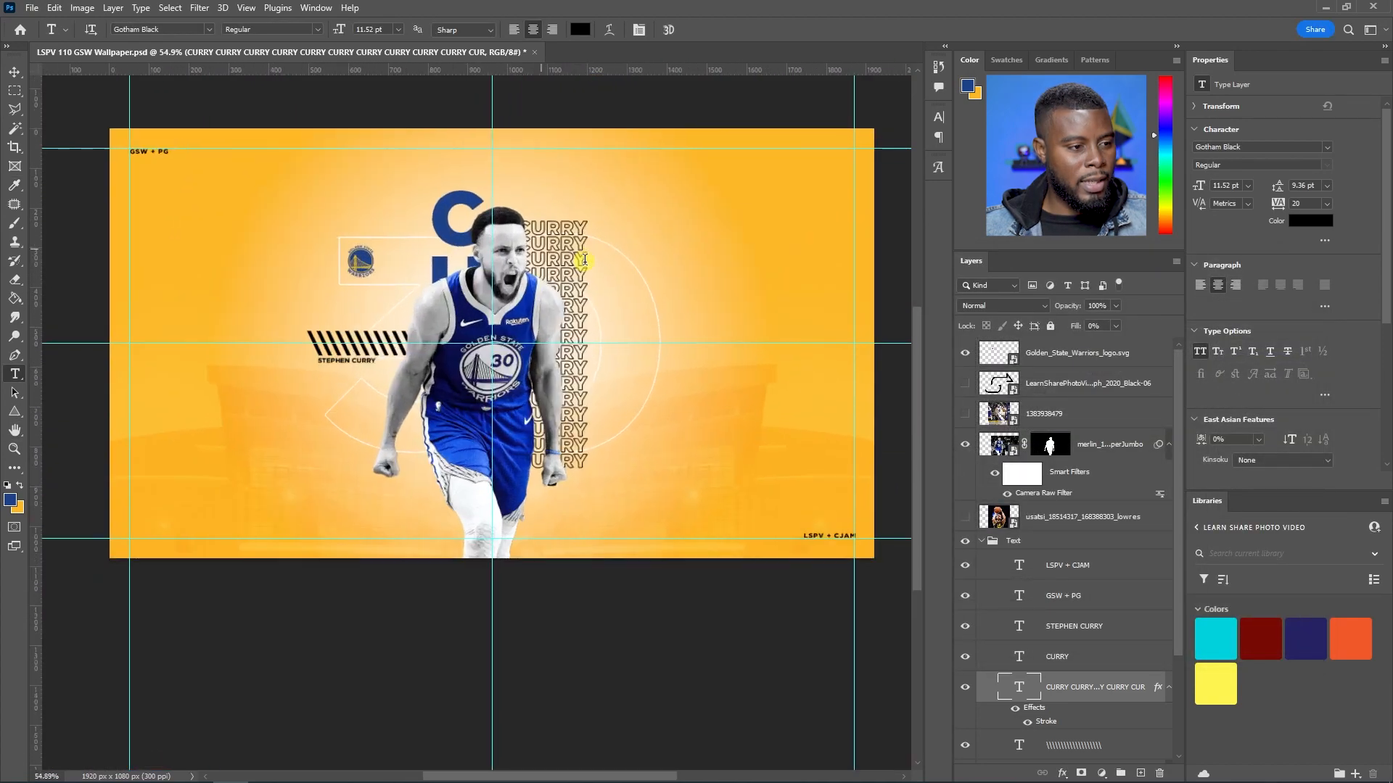
pyautogui.click(576, 277)
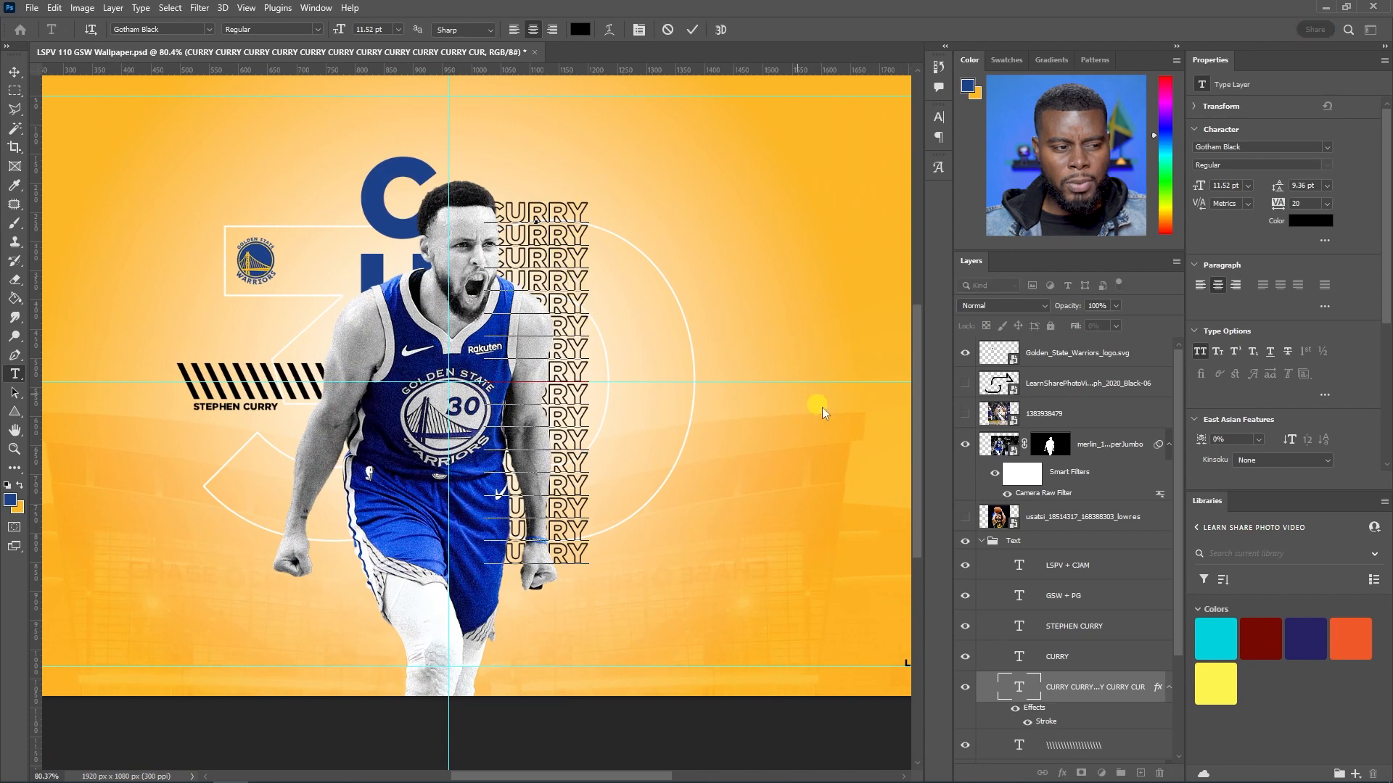
pyautogui.hotkey('ctrl', 'a')
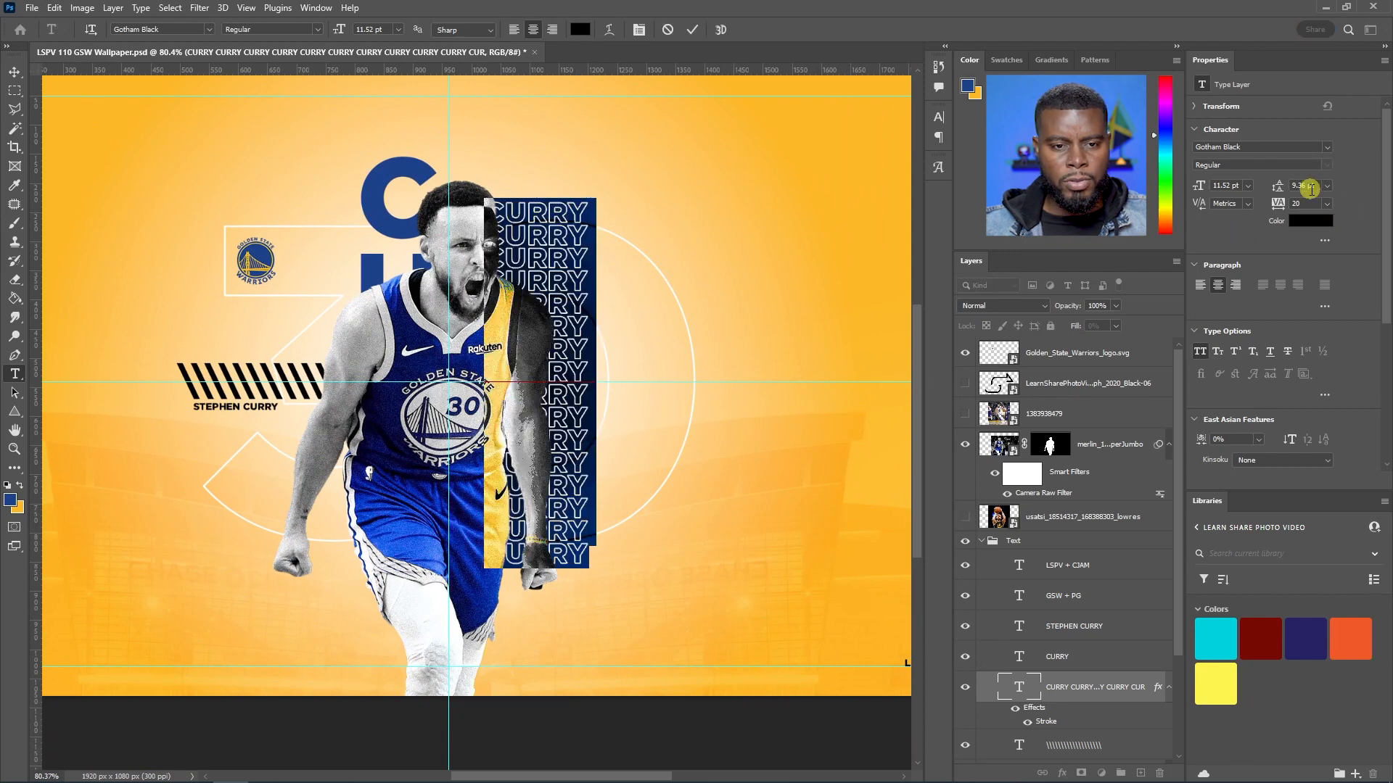
pyautogui.click(1310, 187)
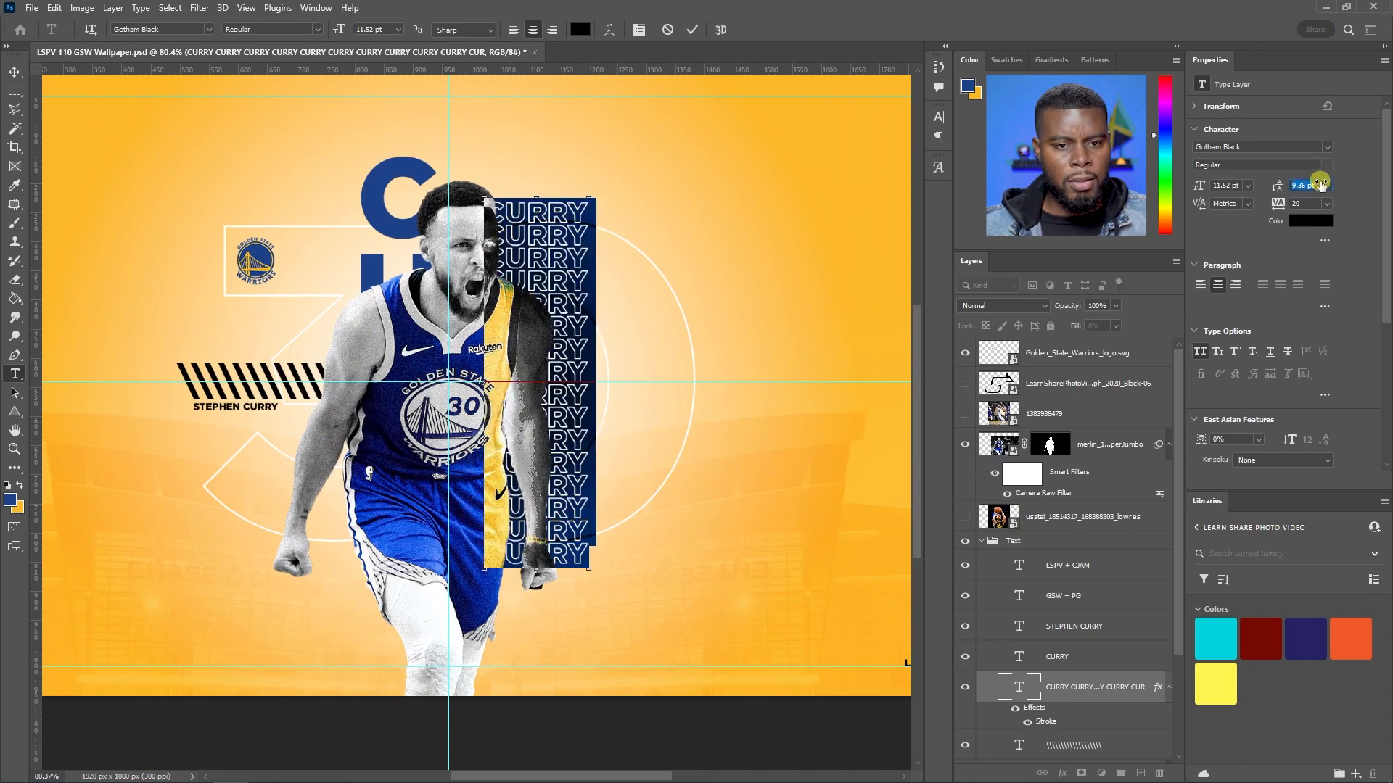
pyautogui.write('10')
pyautogui.press('Return')
pyautogui.press('Return')
pyautogui.press('Return')
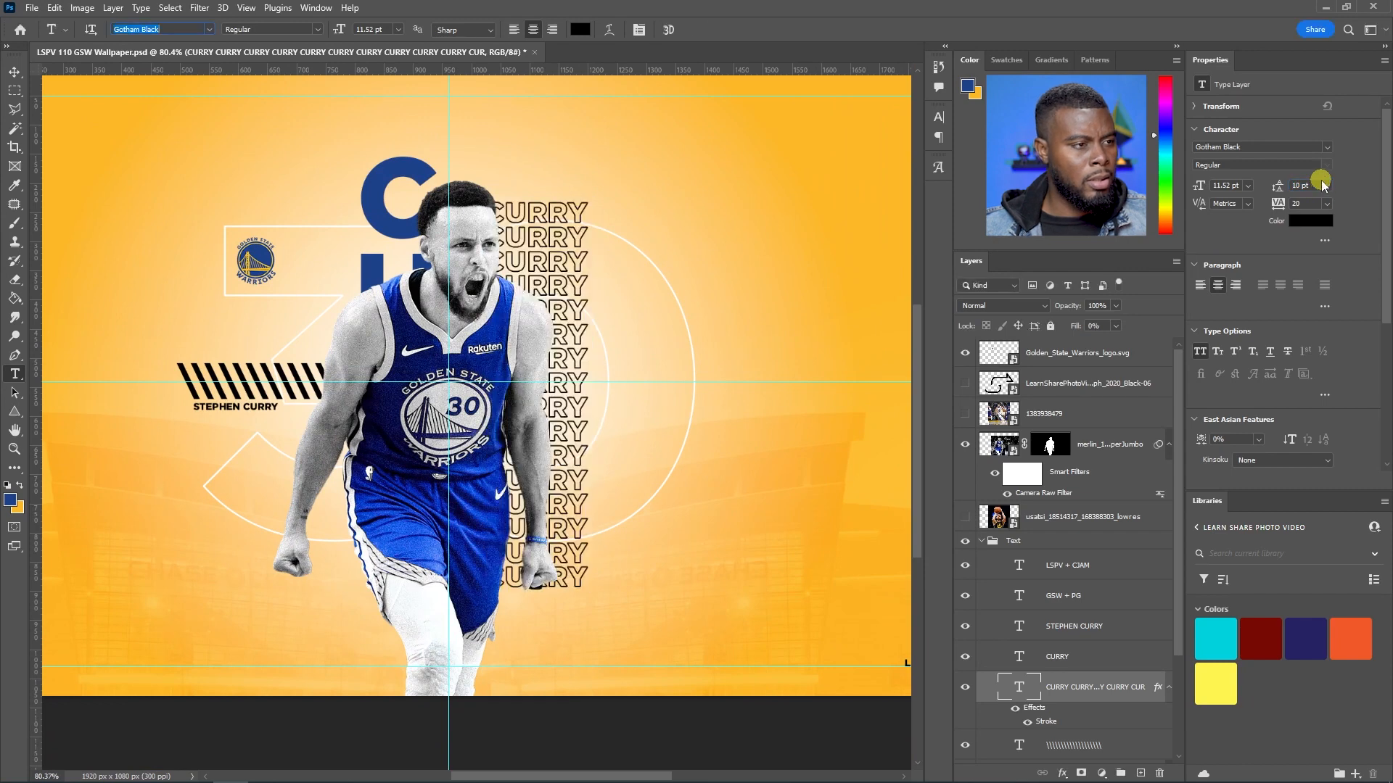
# Move the repeated CURRY column so it is vertically centred on the horizontal centre guide
pyautogui.write('v')
pyautogui.press('Escape')
pyautogui.press('v')
pyautogui.moveTo(563, 290); pyautogui.dragTo(563, 297)
pyautogui.hotkey('ctrl', 't')
pyautogui.press('Return')
# Delete the last three rows of the repeated CURRY text
pyautogui.scroll(-3, 562, 301)
pyautogui.scroll(3, 557, 304)
pyautogui.scroll(-2, 557, 305)
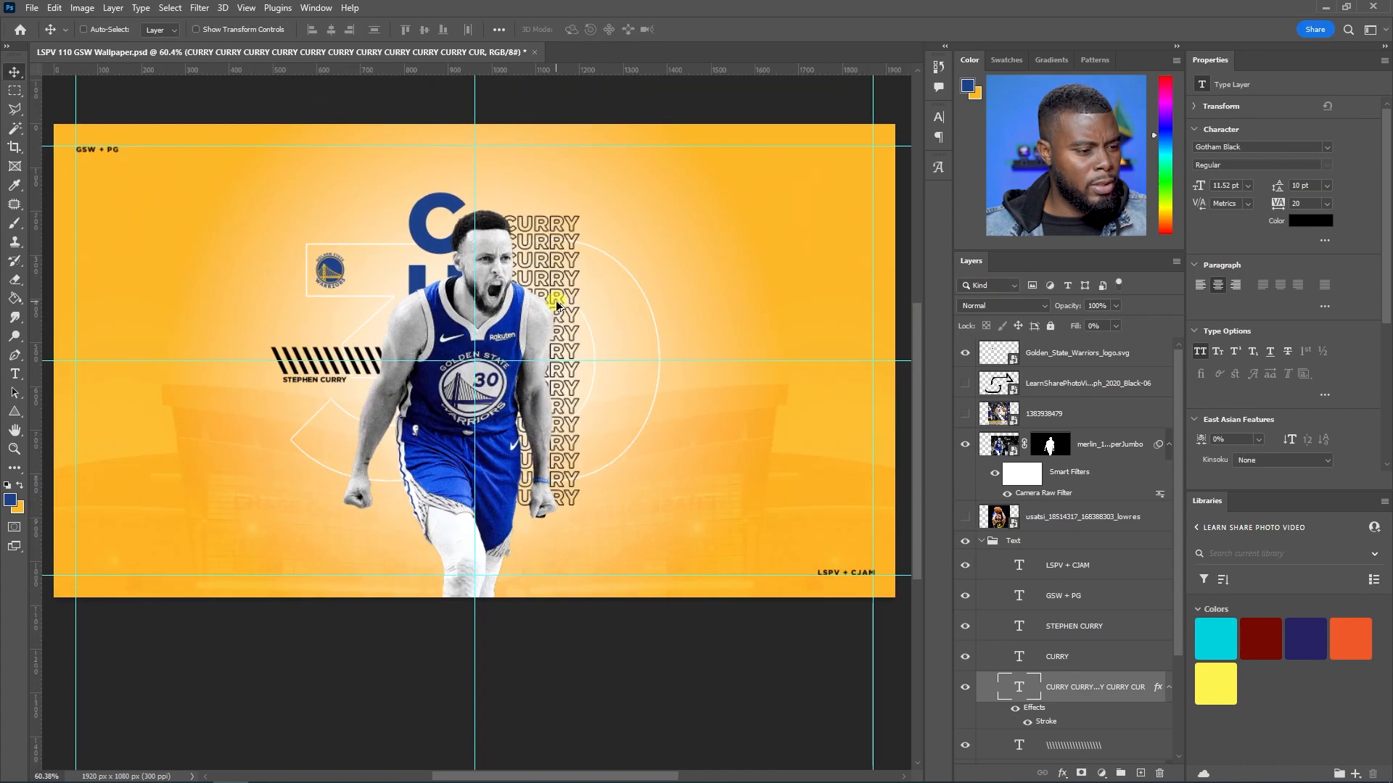
pyautogui.press('t')
pyautogui.moveTo(580, 500); pyautogui.dragTo(452, 456)
pyautogui.press('BackSpace')
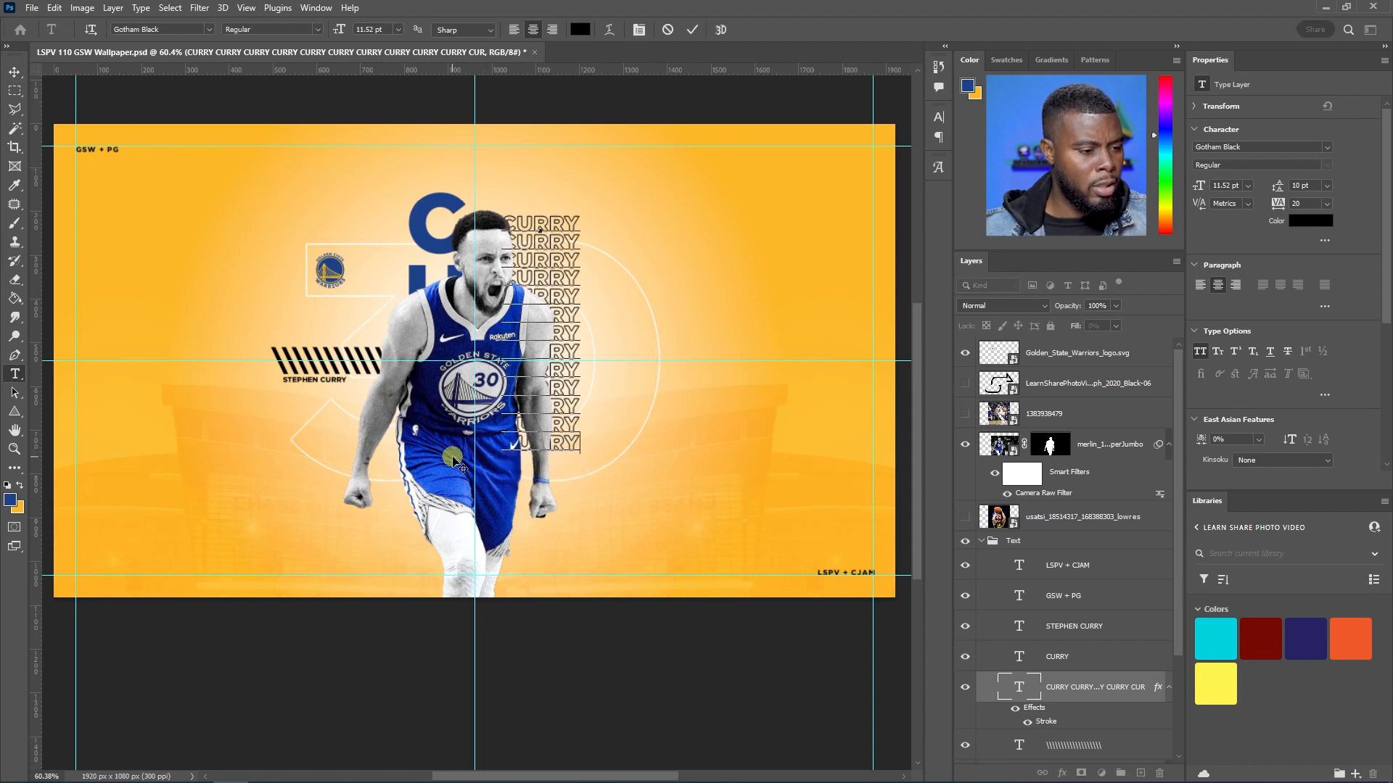
pyautogui.press('Escape')
# Move the shortened CURRY column down to recentre it on the horizontal centre guide and save the document
pyautogui.press('v')
pyautogui.moveTo(565, 328); pyautogui.dragTo(565, 345)
pyautogui.scroll(-5, 540, 333)
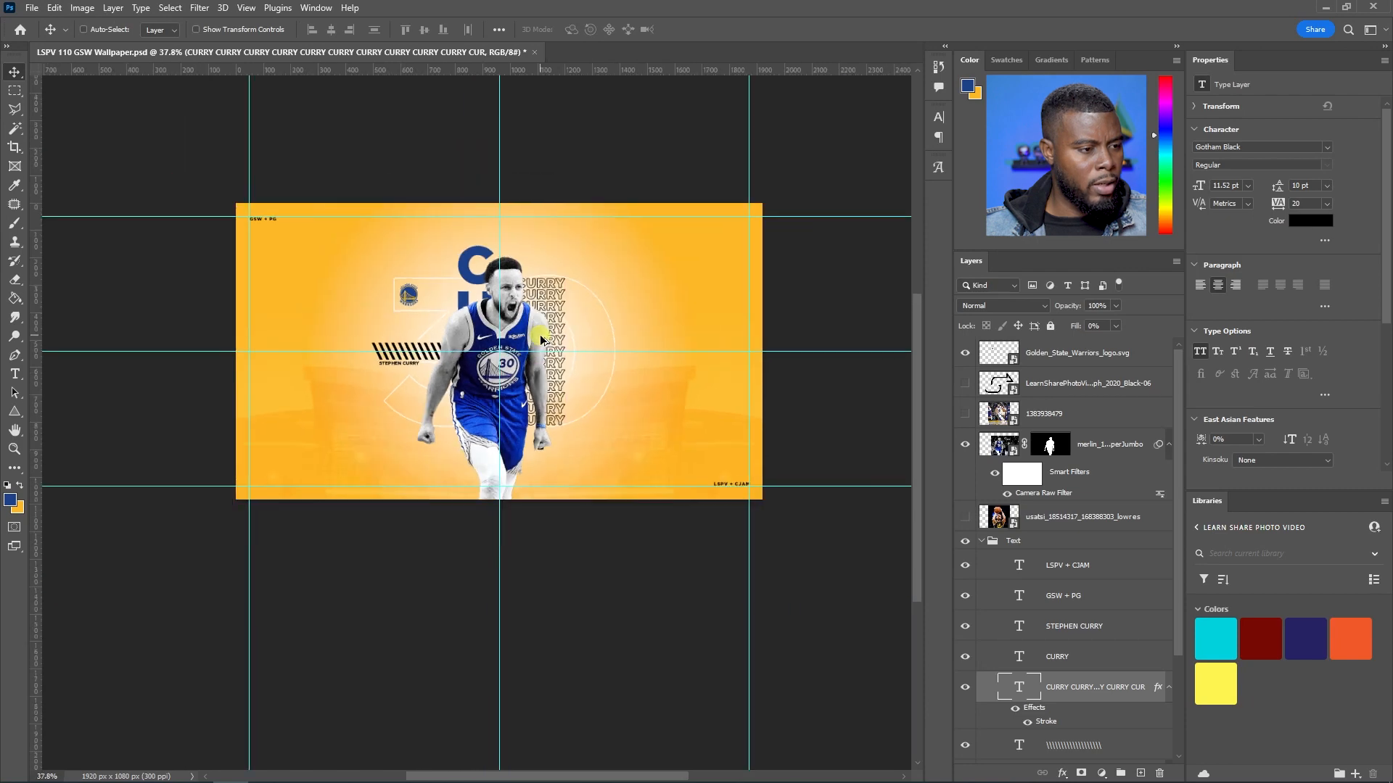
pyautogui.scroll(4, 450, 308)
pyautogui.scroll(-2, 599, 298)
pyautogui.hscroll(2, 629, 291)
pyautogui.scroll(2, 521, 291)
pyautogui.scroll(-1, 520, 290)
pyautogui.scroll(3, 521, 290)
pyautogui.hotkey('ctrl', 's')
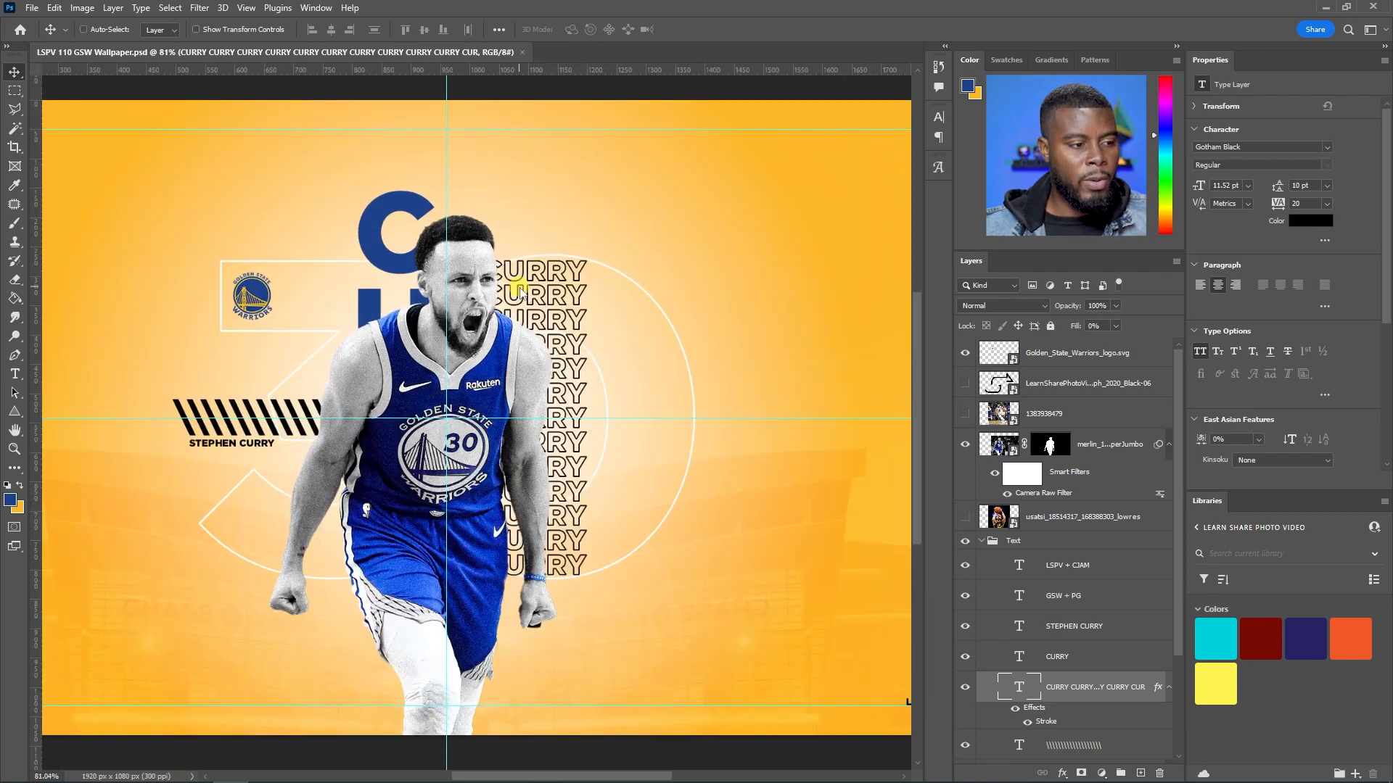
# Set the font of both the GSW + PG and LSPV + CJAM captions to Gotham Bold
pyautogui.scroll(-3, 521, 290)
pyautogui.scroll(1, 521, 290)
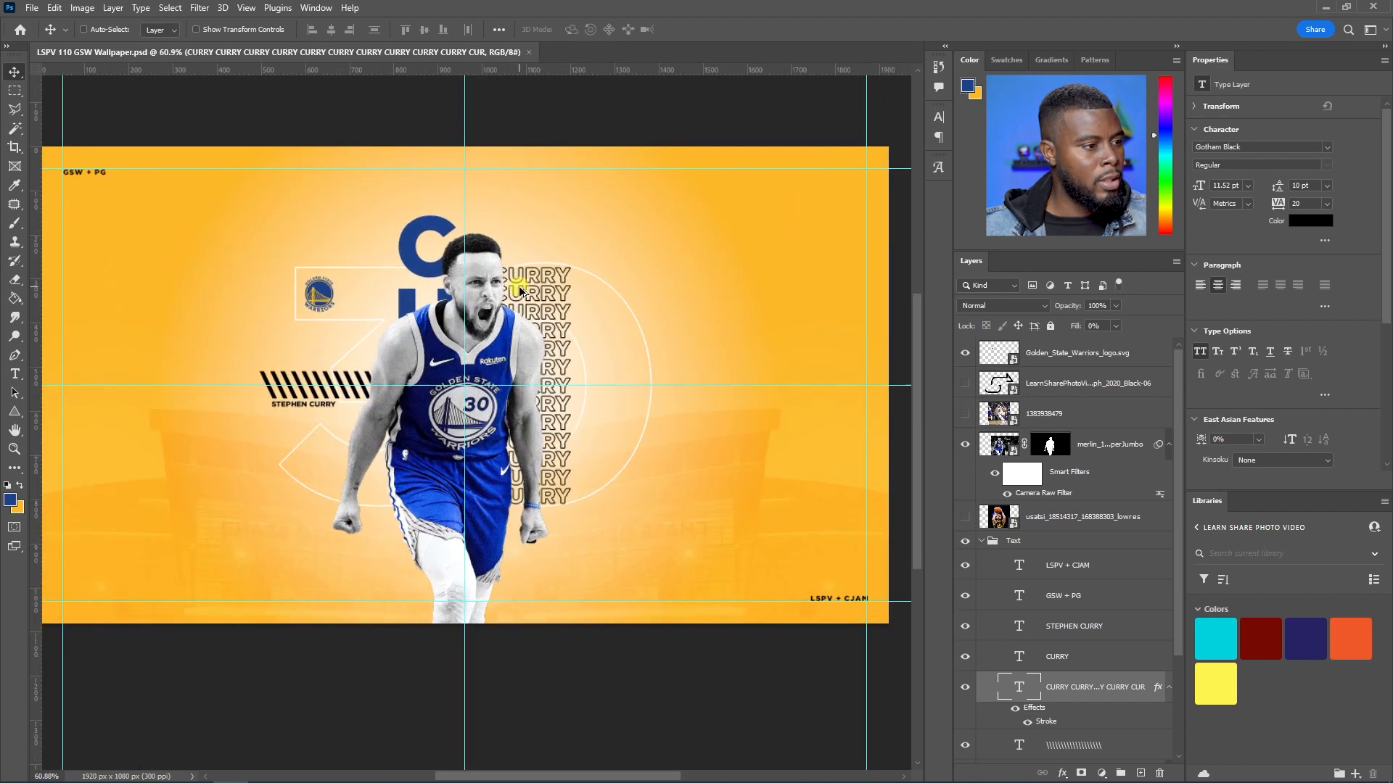
pyautogui.scroll(1, 519, 289)
pyautogui.scroll(-1, 520, 289)
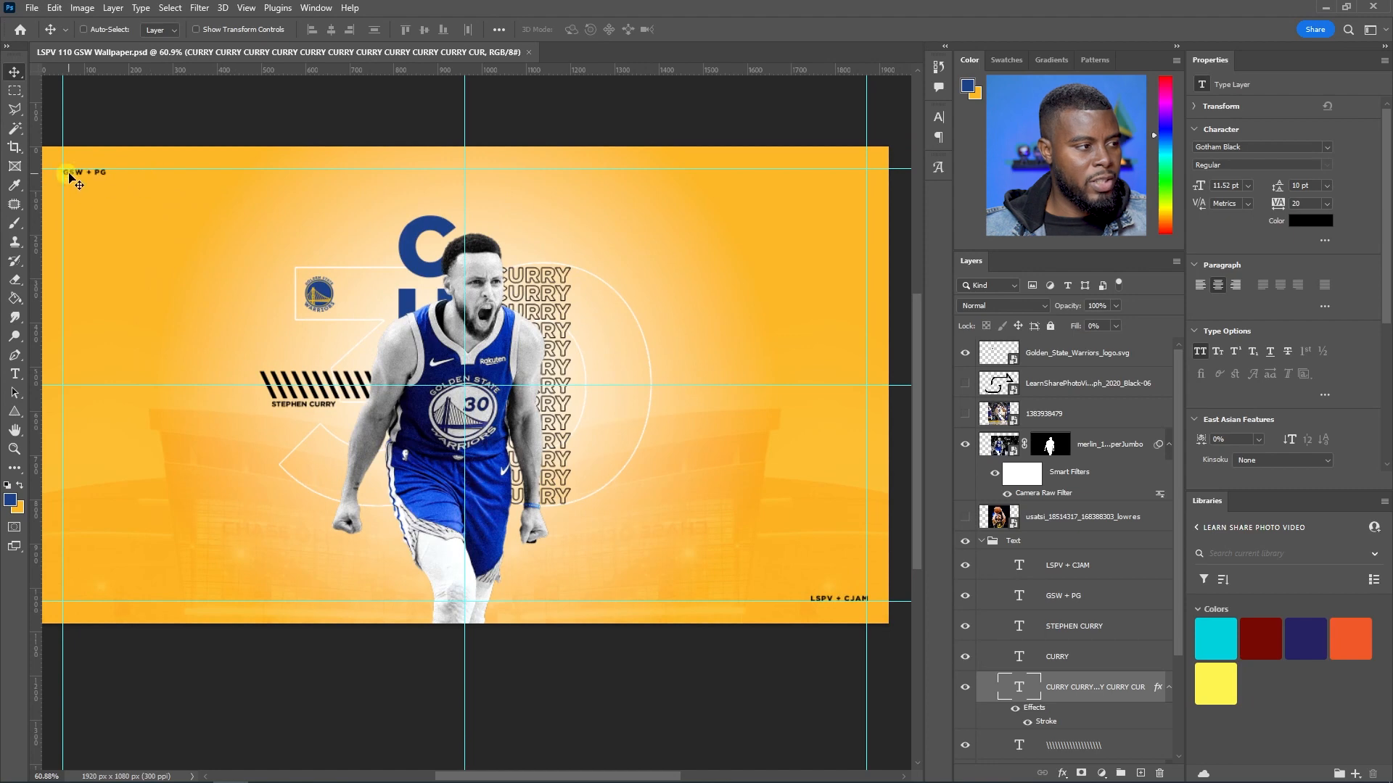
pyautogui.click(1094, 596)
pyautogui.keyDown('shift'); pyautogui.click(1094, 565); pyautogui.keyUp('shift')
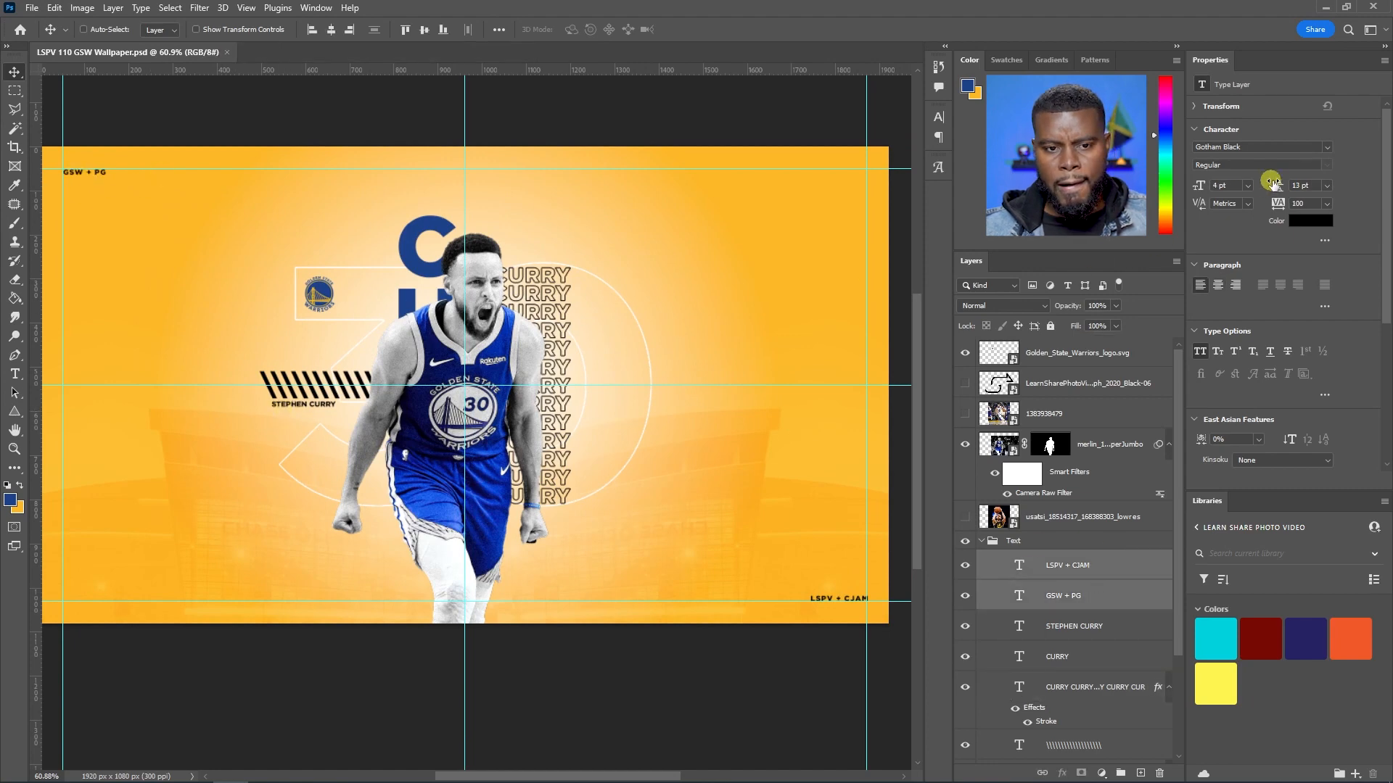
pyautogui.click(1306, 148)
pyautogui.write('gotha')
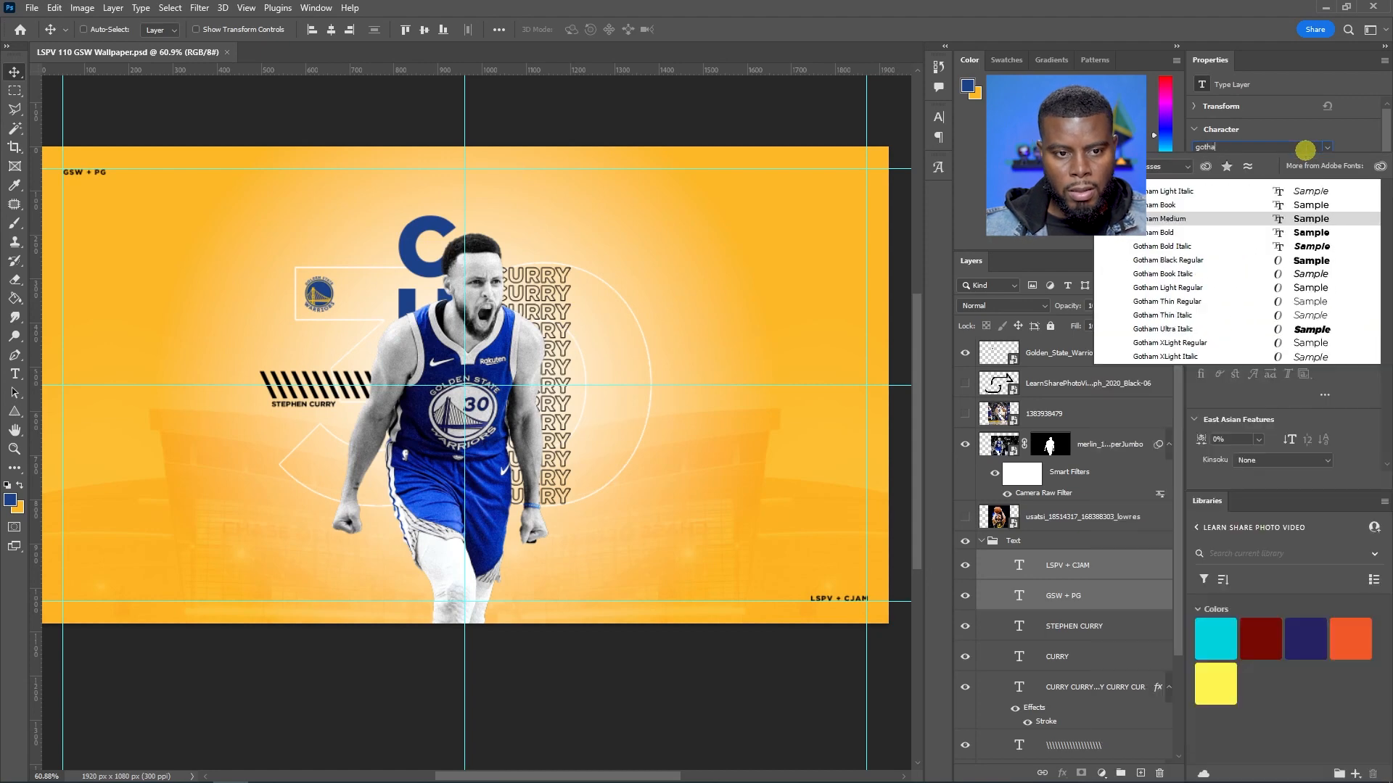
pyautogui.write('m')
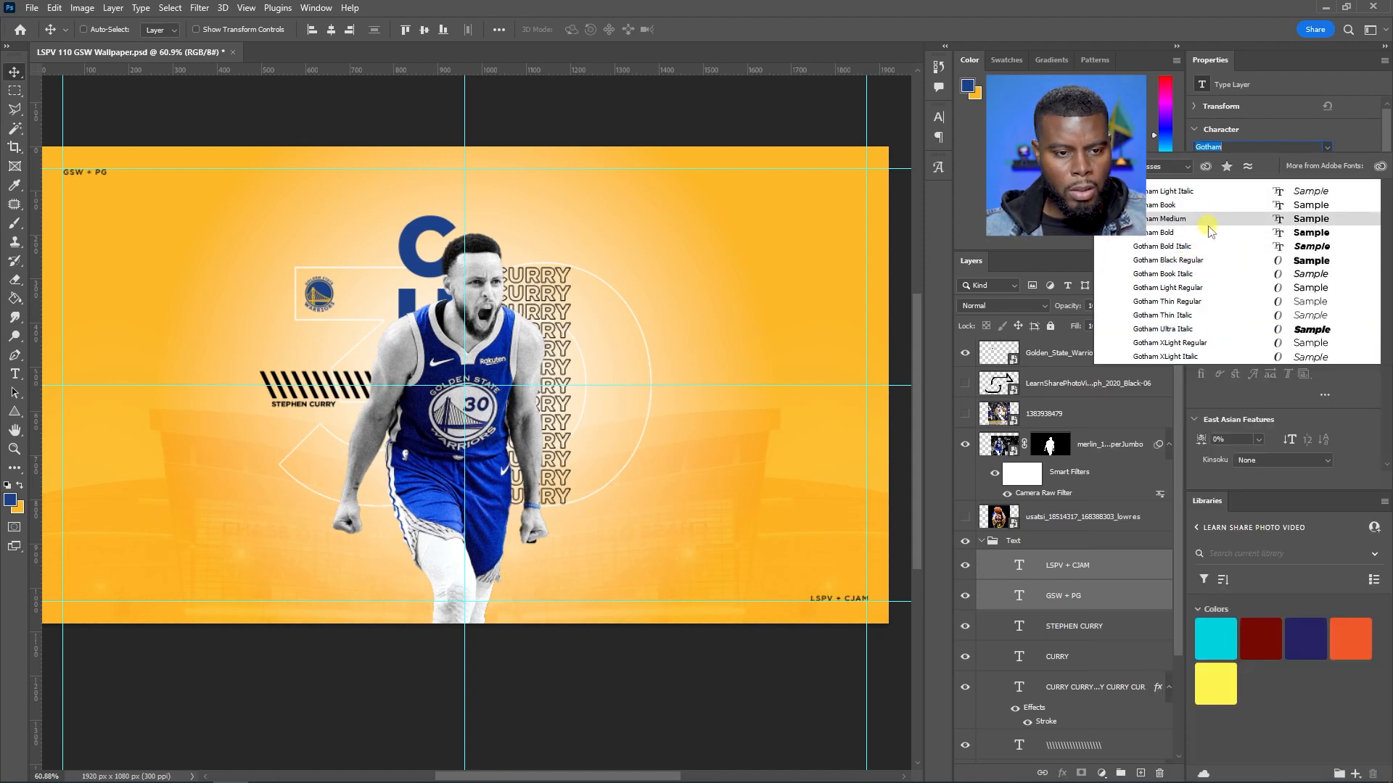
pyautogui.click(1209, 231)
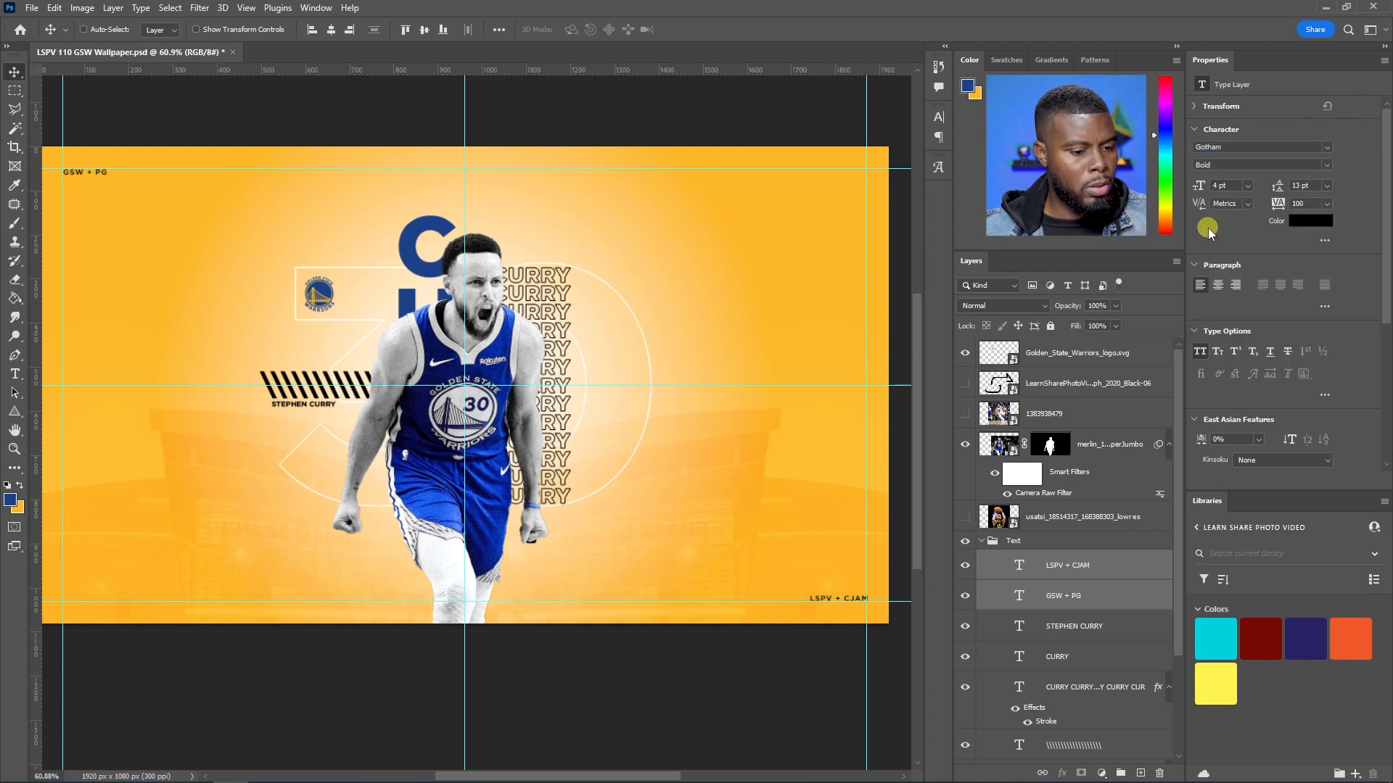
# Change both corner captions to the Medium font style with a size of 3 pt and tracking of 200
pyautogui.click(1327, 147)
pyautogui.click(1327, 147)
pyautogui.click(1327, 165)
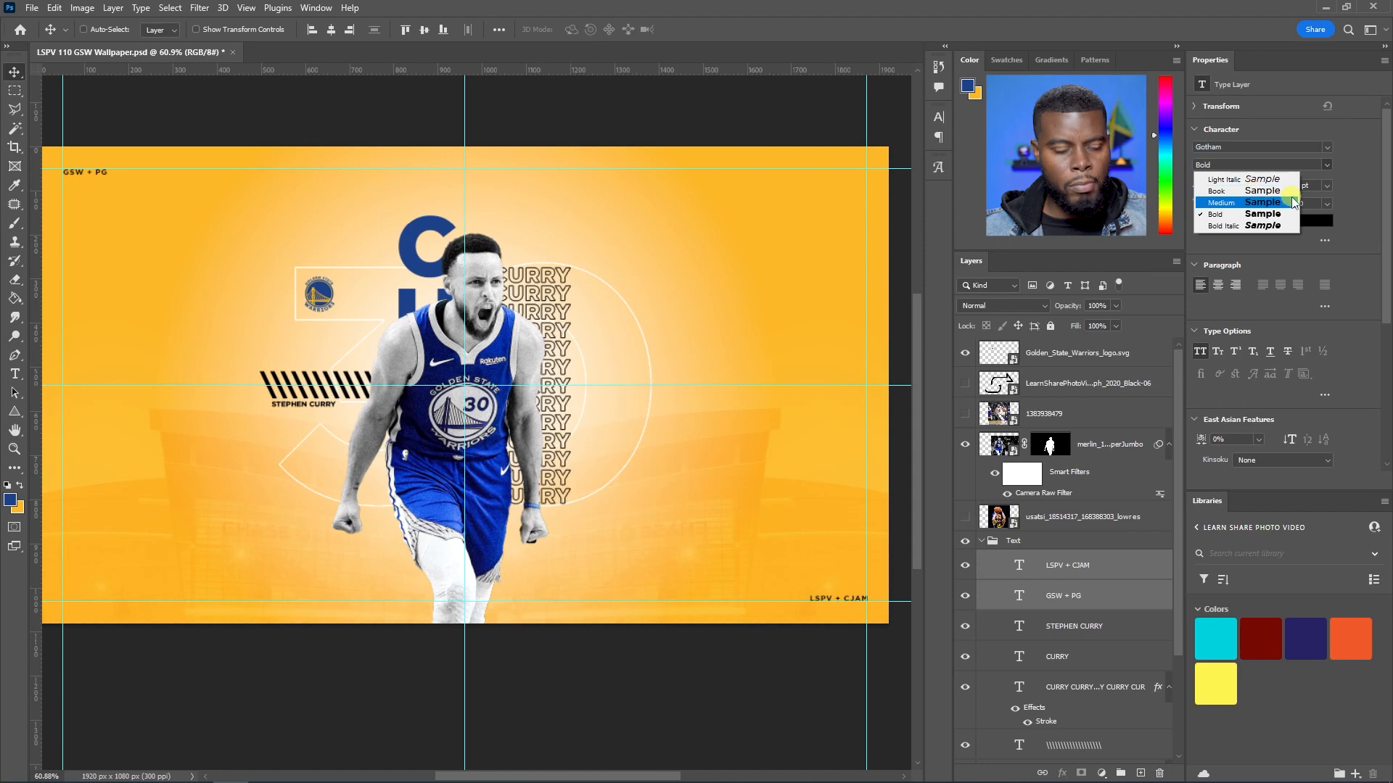
pyautogui.click(1283, 202)
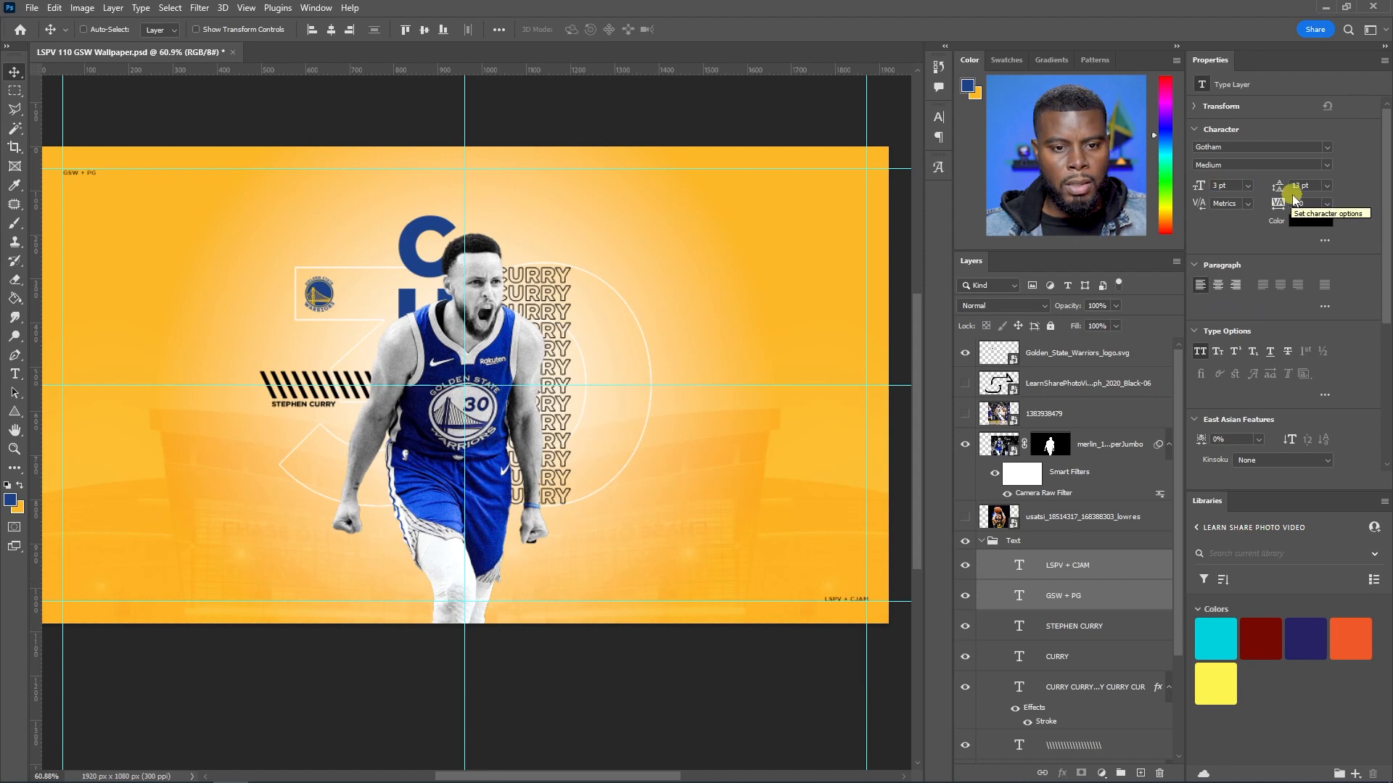
pyautogui.click(1325, 204)
pyautogui.click(1311, 374)
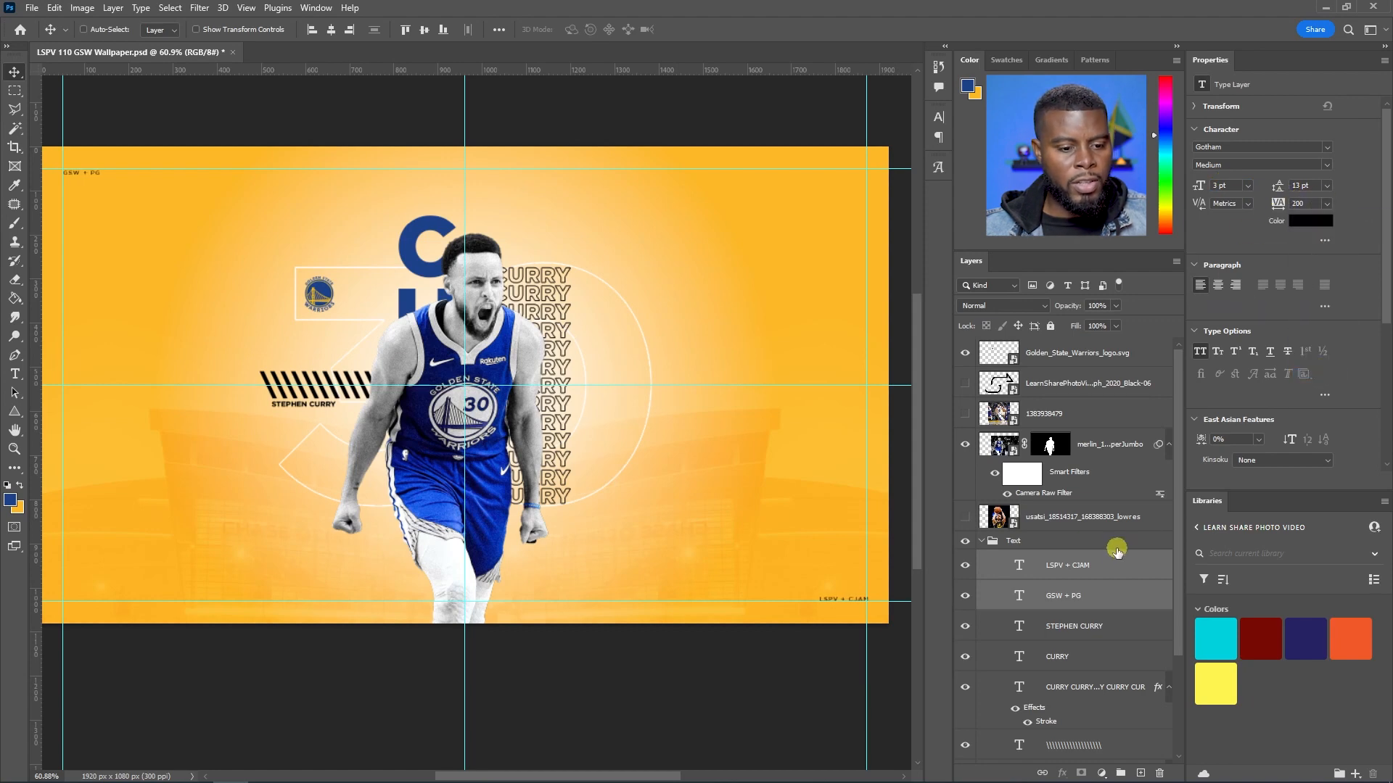
# Nudge the LSPV + CJAM and GSW + PG captions into line with the margin guides and save the document
pyautogui.click(1068, 566)
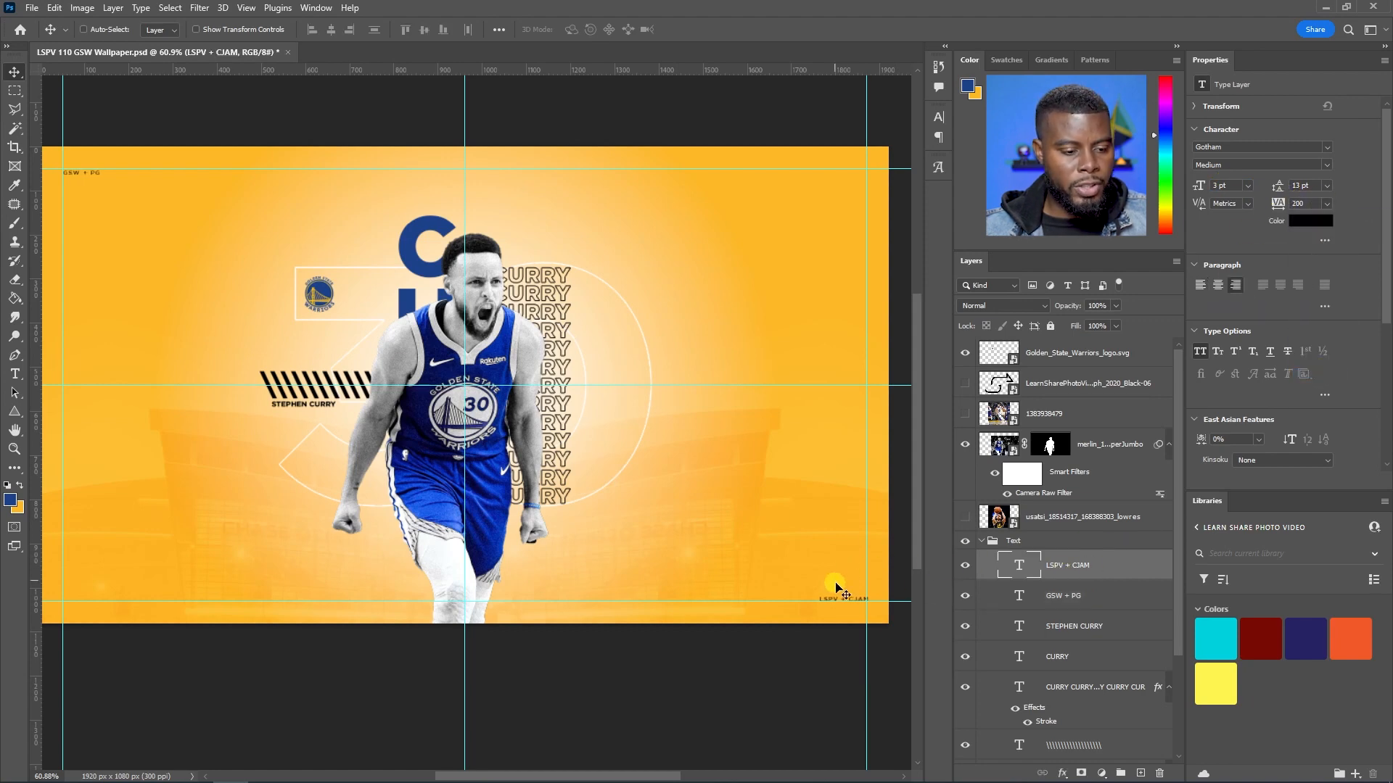
pyautogui.click(1003, 596)
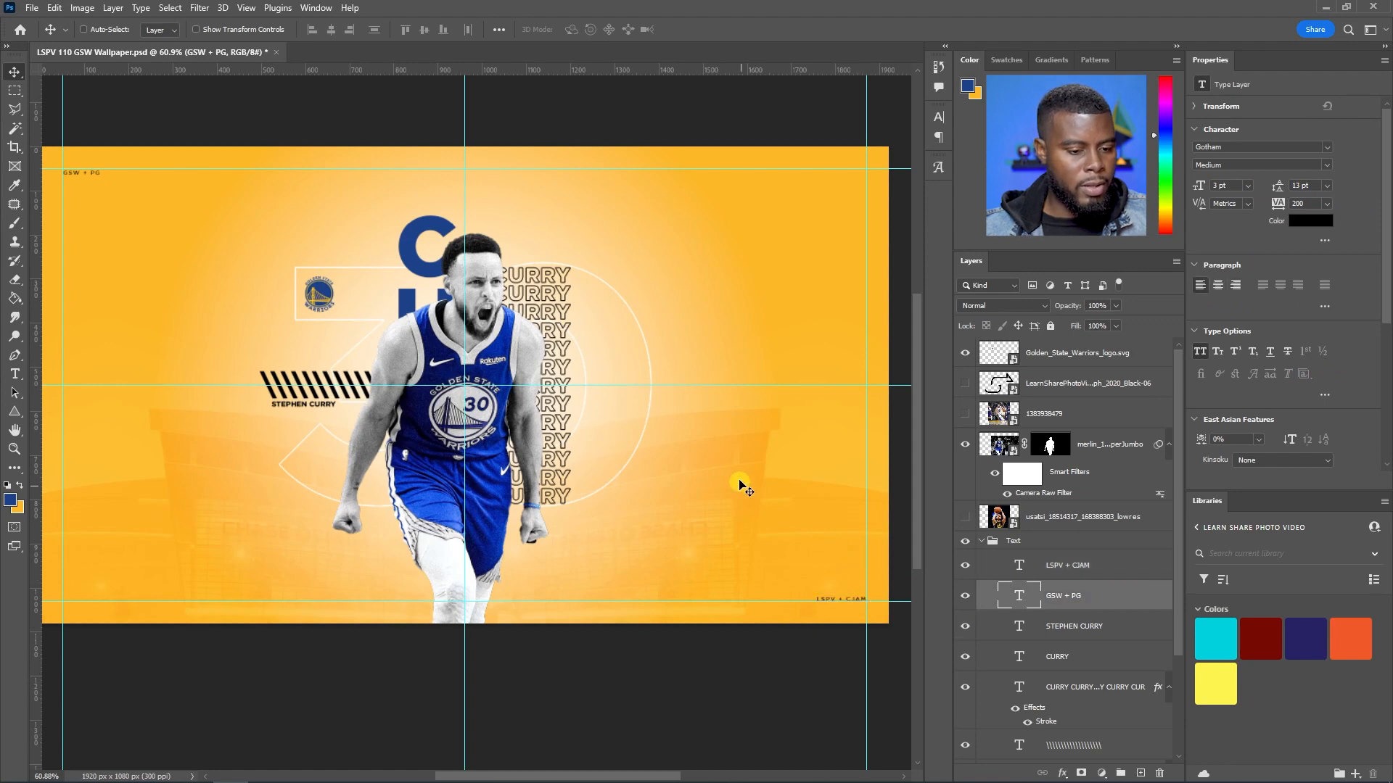
pyautogui.moveTo(732, 460); pyautogui.dragTo(704, 455)
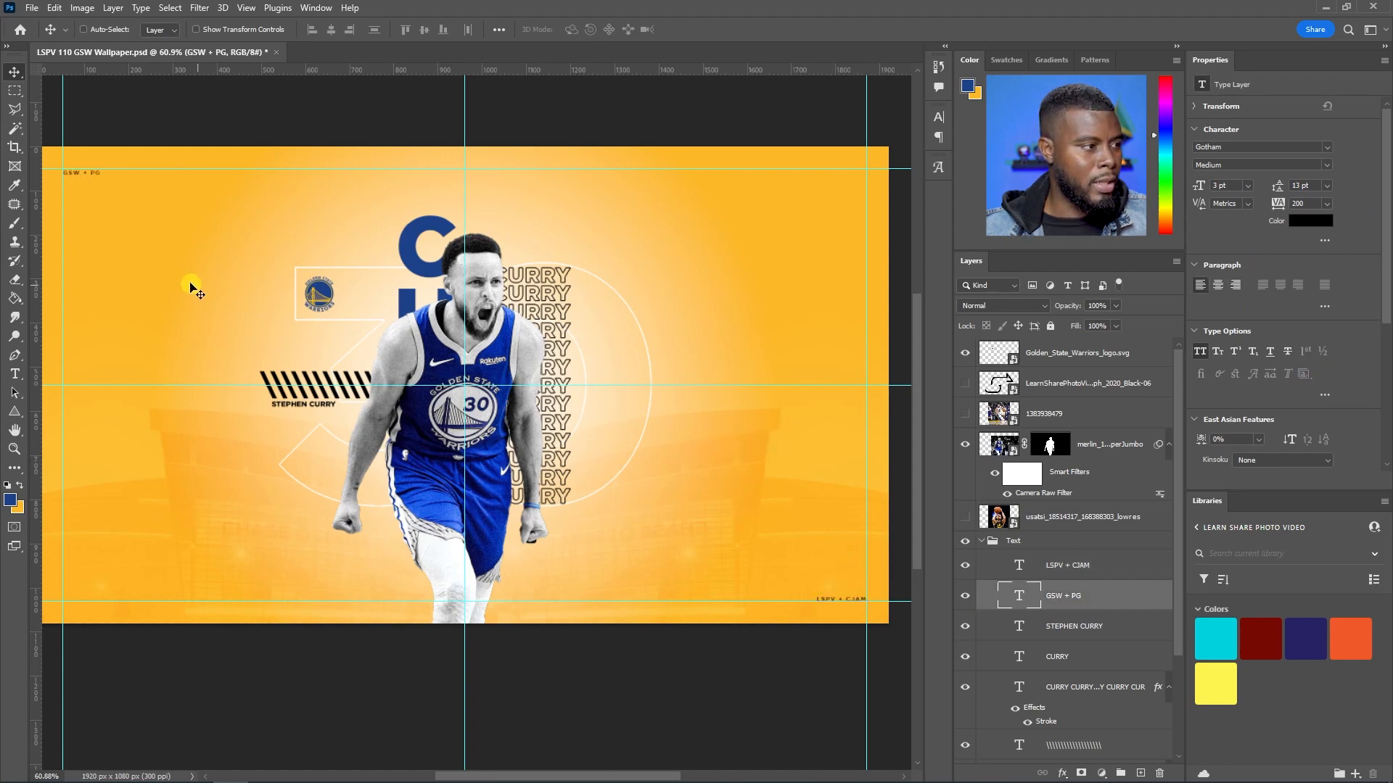
pyautogui.moveTo(182, 276); pyautogui.dragTo(186, 279)
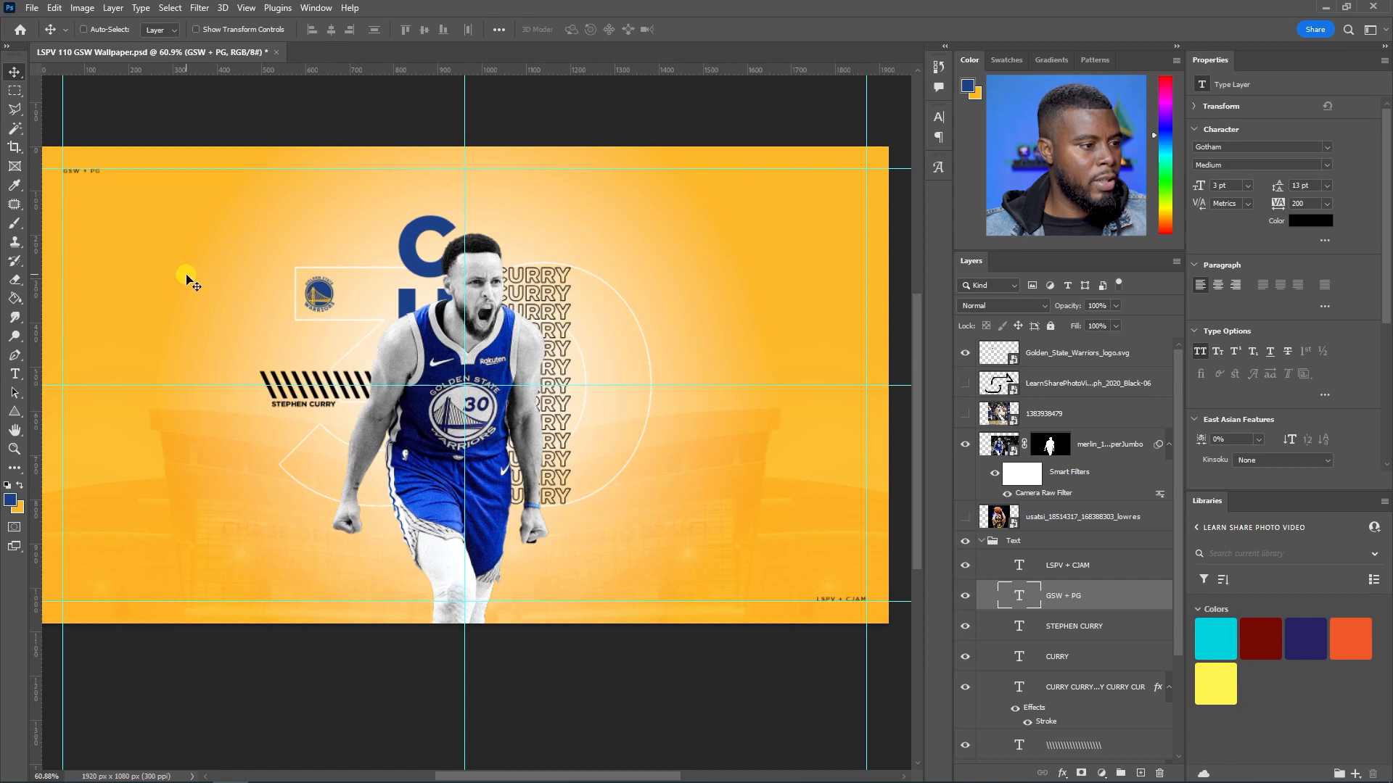
pyautogui.hotkey('ctrl', 's')
# Show the hidden usatsi photo layer and move it above the merlin player layer
pyautogui.scroll(4, 308, 283)
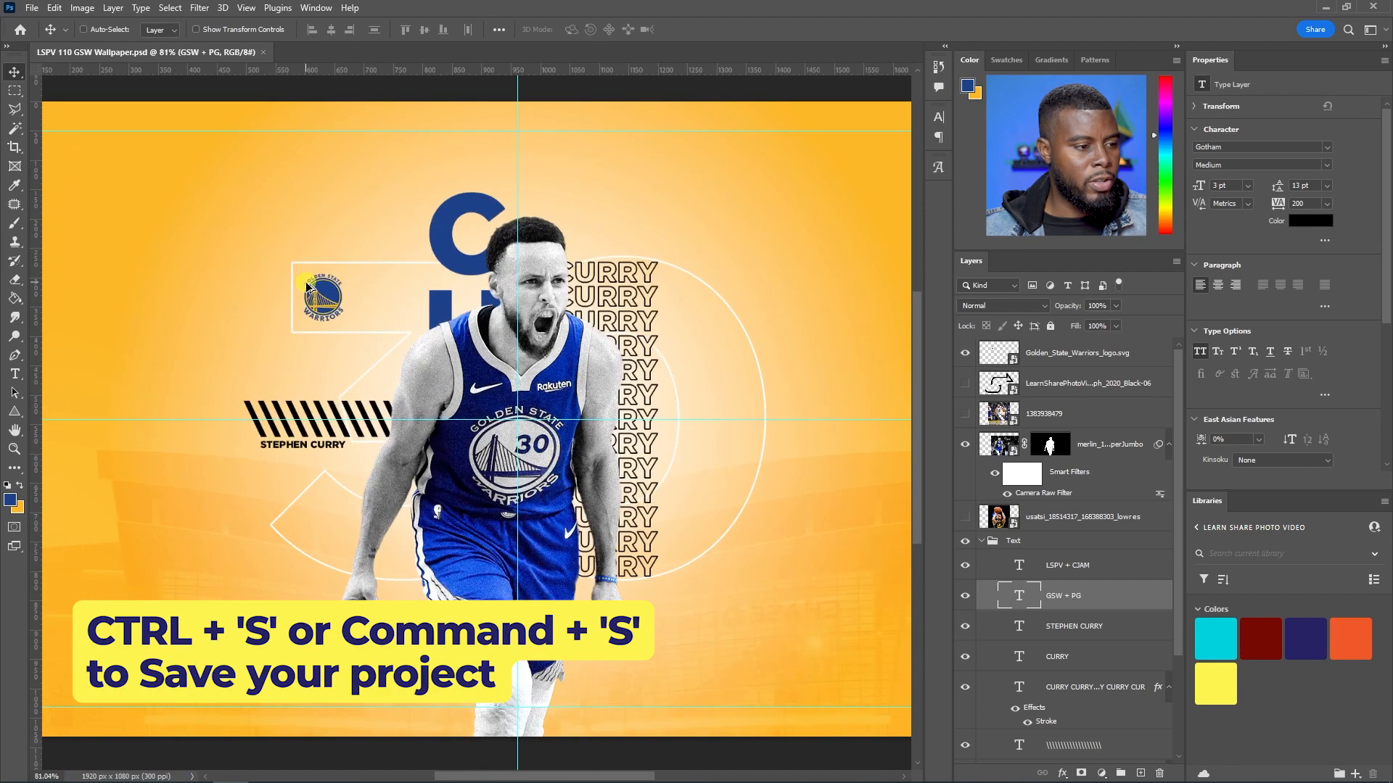
pyautogui.scroll(-2, 652, 304)
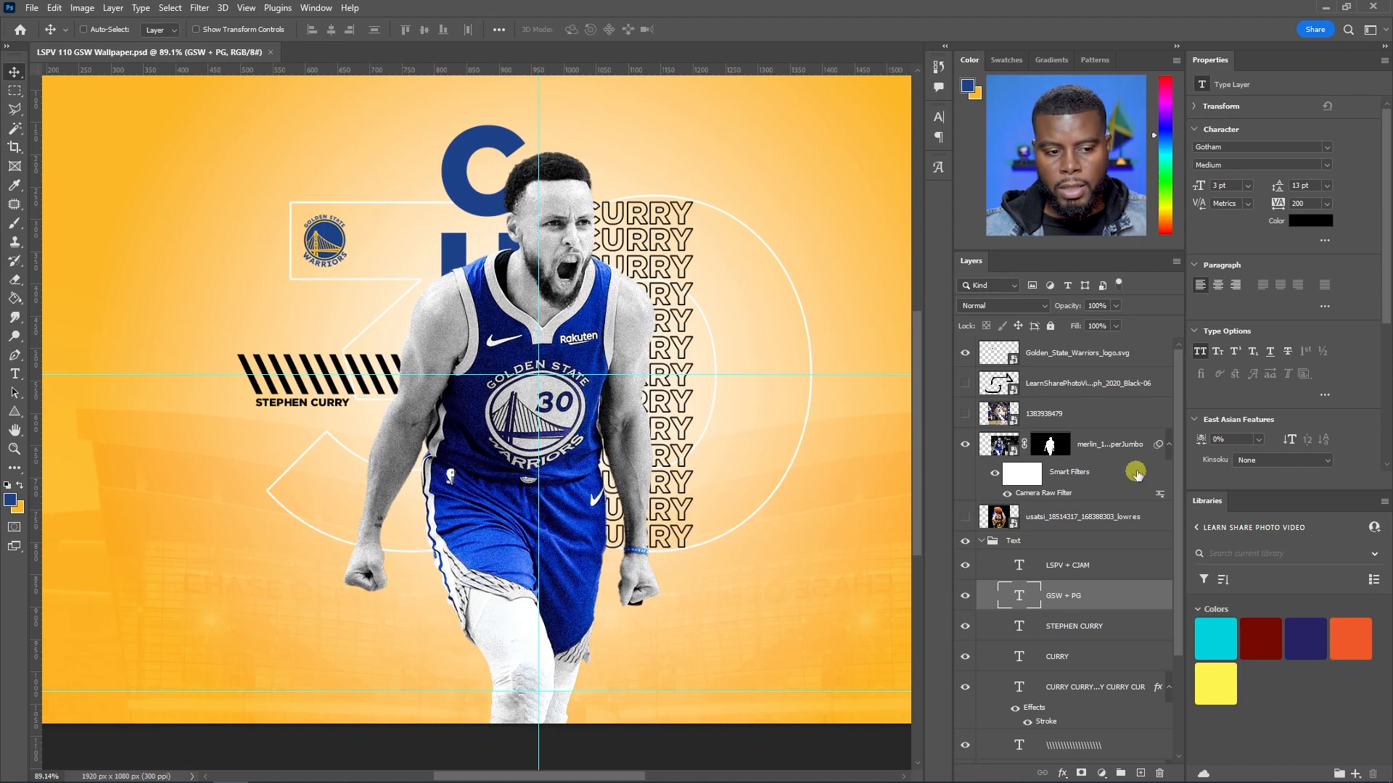
pyautogui.click(1088, 419)
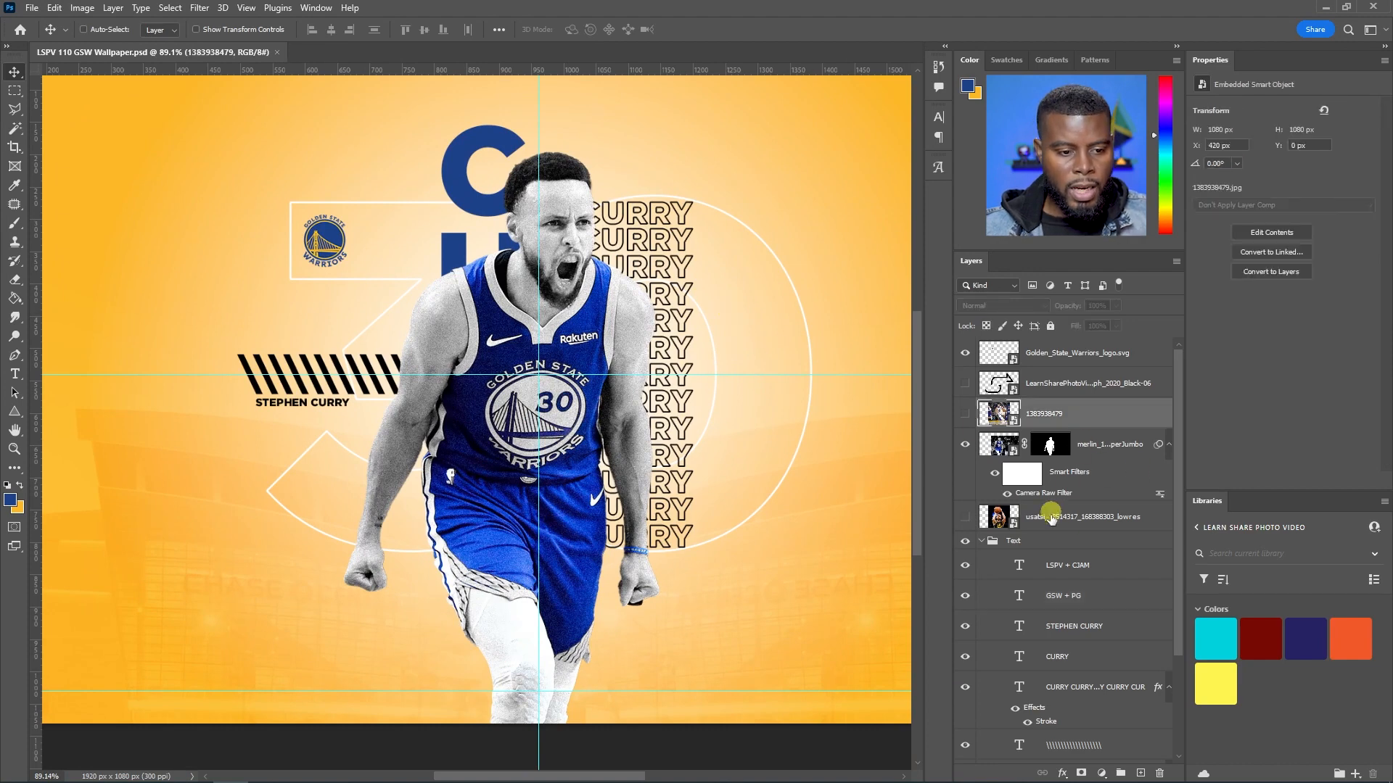
pyautogui.click(970, 517)
pyautogui.click(1078, 517)
pyautogui.scroll(-1, 768, 399)
pyautogui.moveTo(1041, 510); pyautogui.dragTo(1050, 435)
pyautogui.scroll(-2, 638, 290)
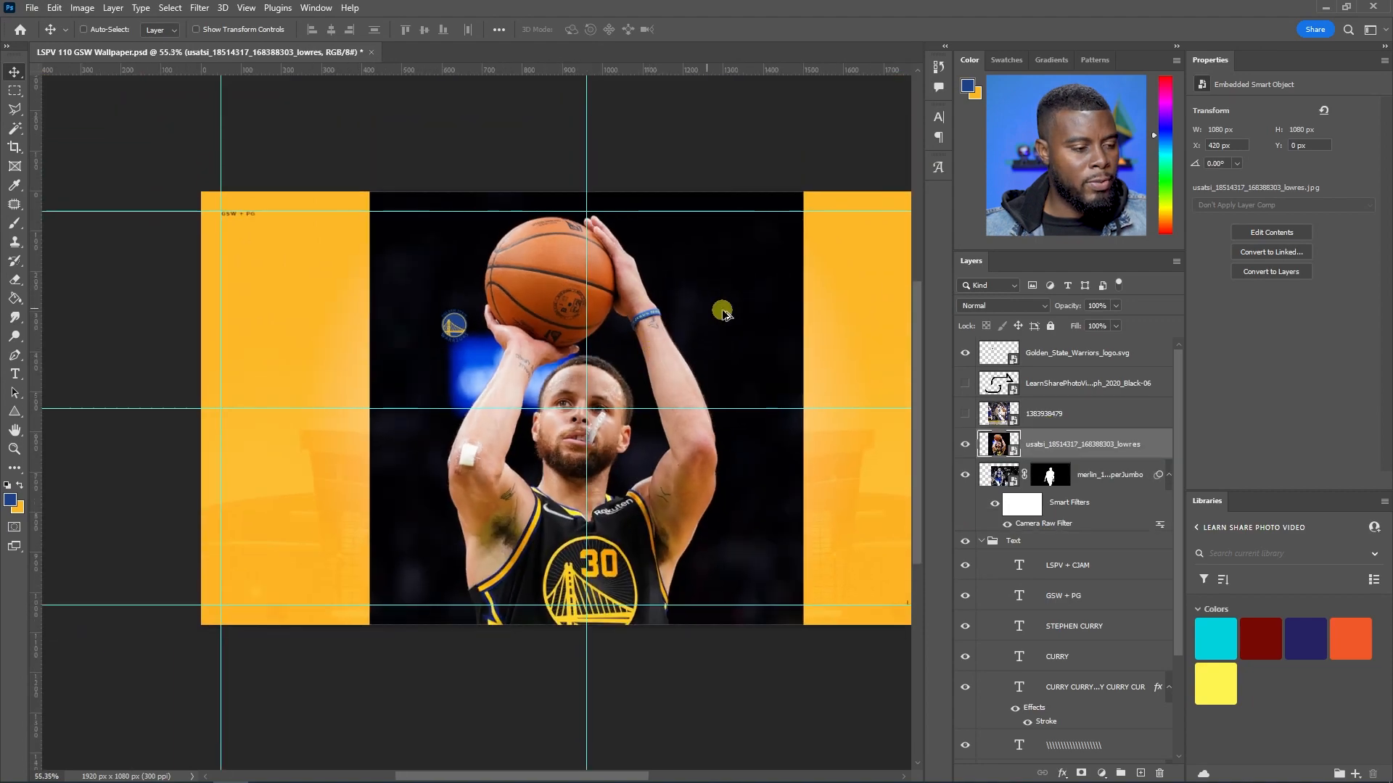
# Select the subject of the usatsi photo and add a layer mask that removes its dark background
pyautogui.scroll(2, 633, 291)
pyautogui.scroll(2, 639, 290)
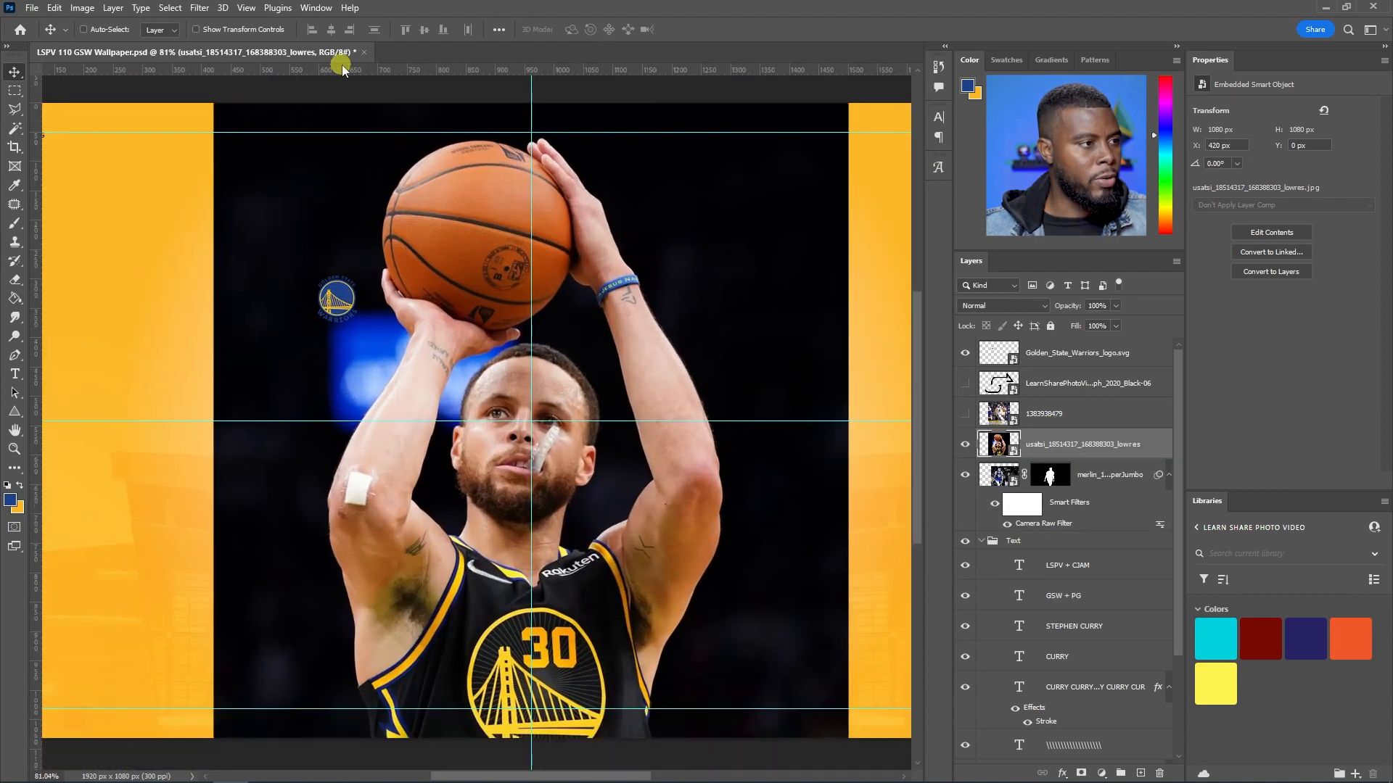
pyautogui.click(171, 8)
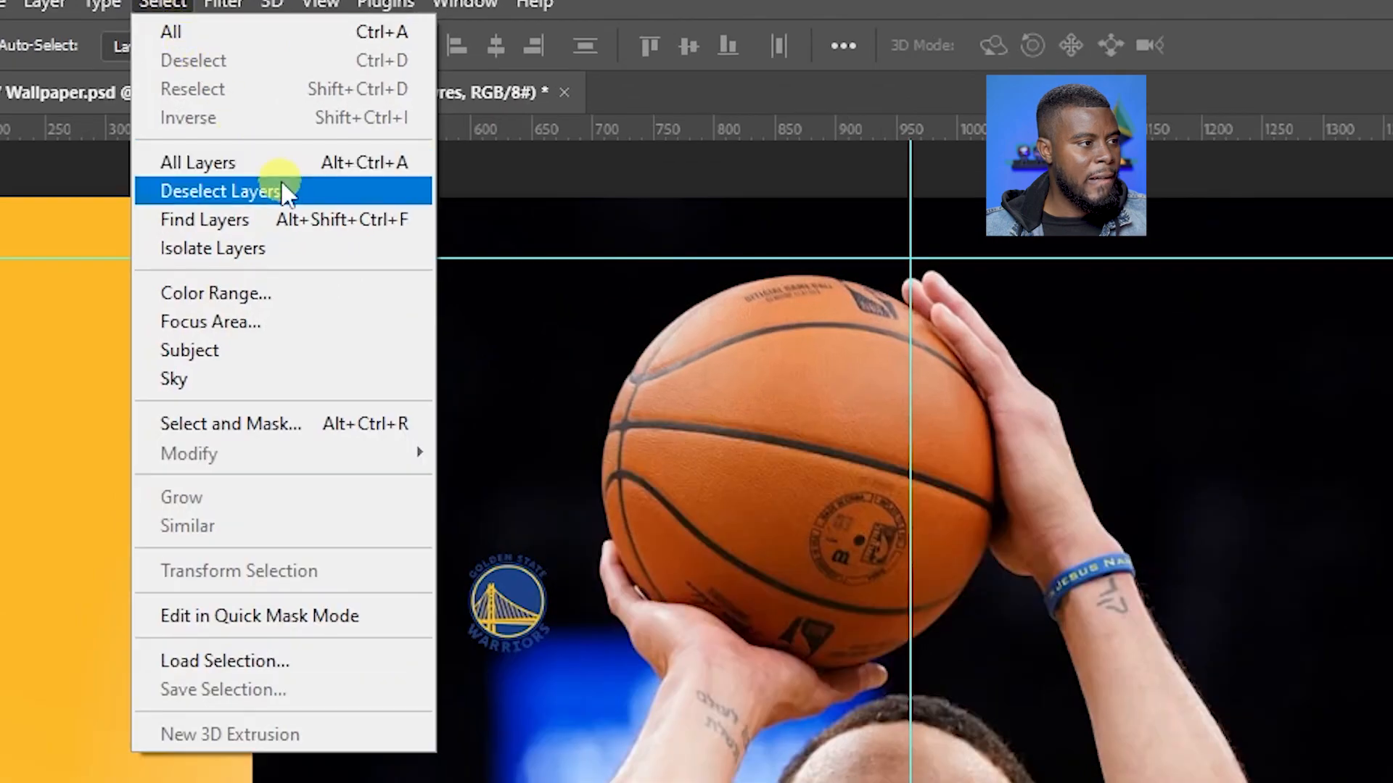
pyautogui.click(234, 177)
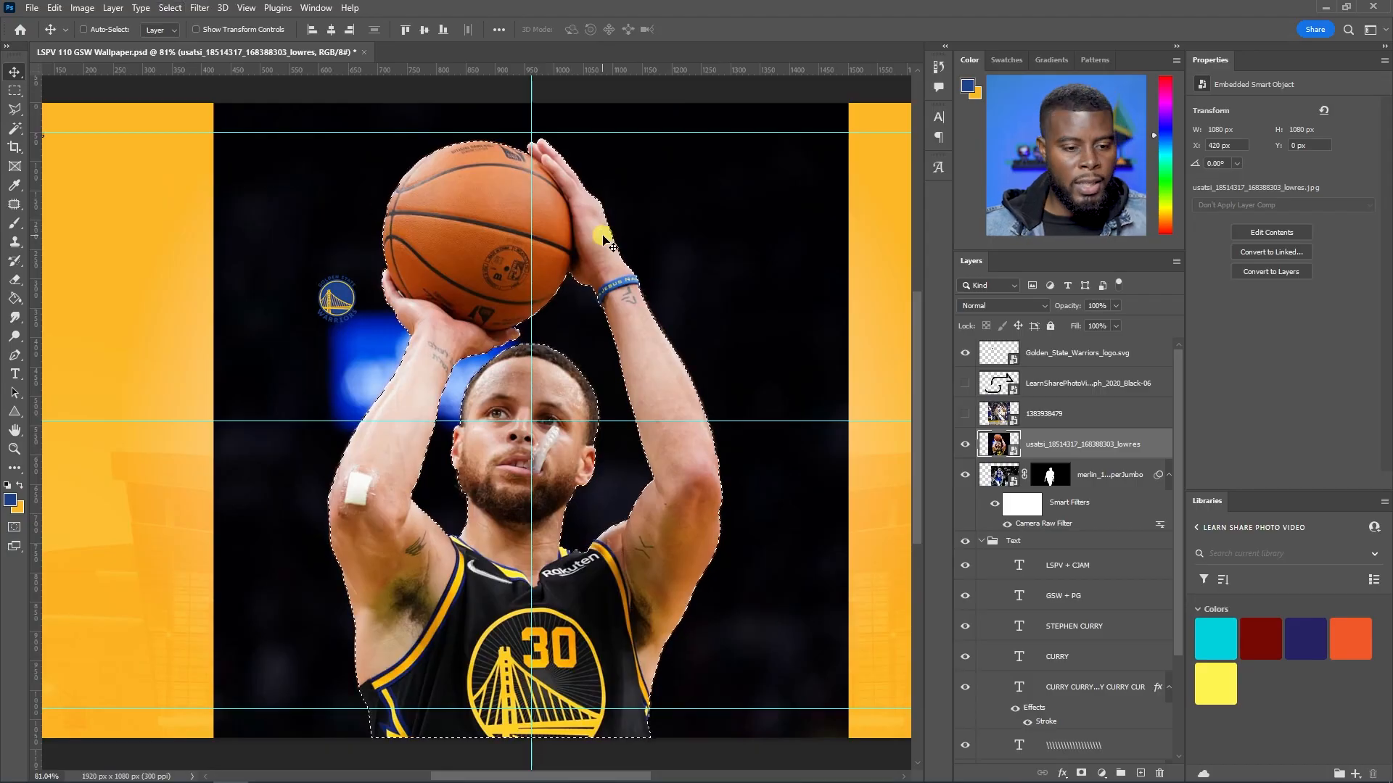
pyautogui.click(1080, 773)
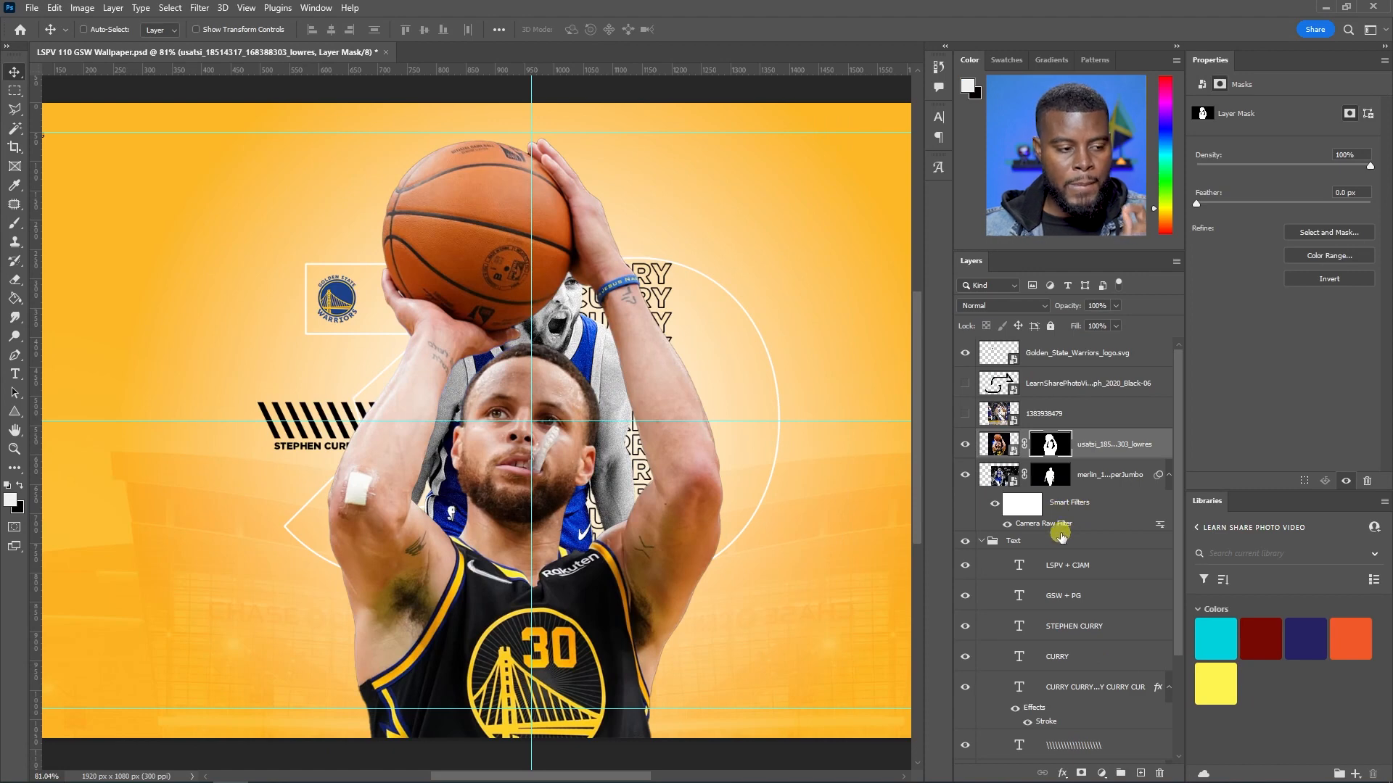
# Compare the design with the usatsi photo hidden and shown, and copy the merlin layer's Camera Raw Filter onto the usatsi layer
pyautogui.click(964, 444)
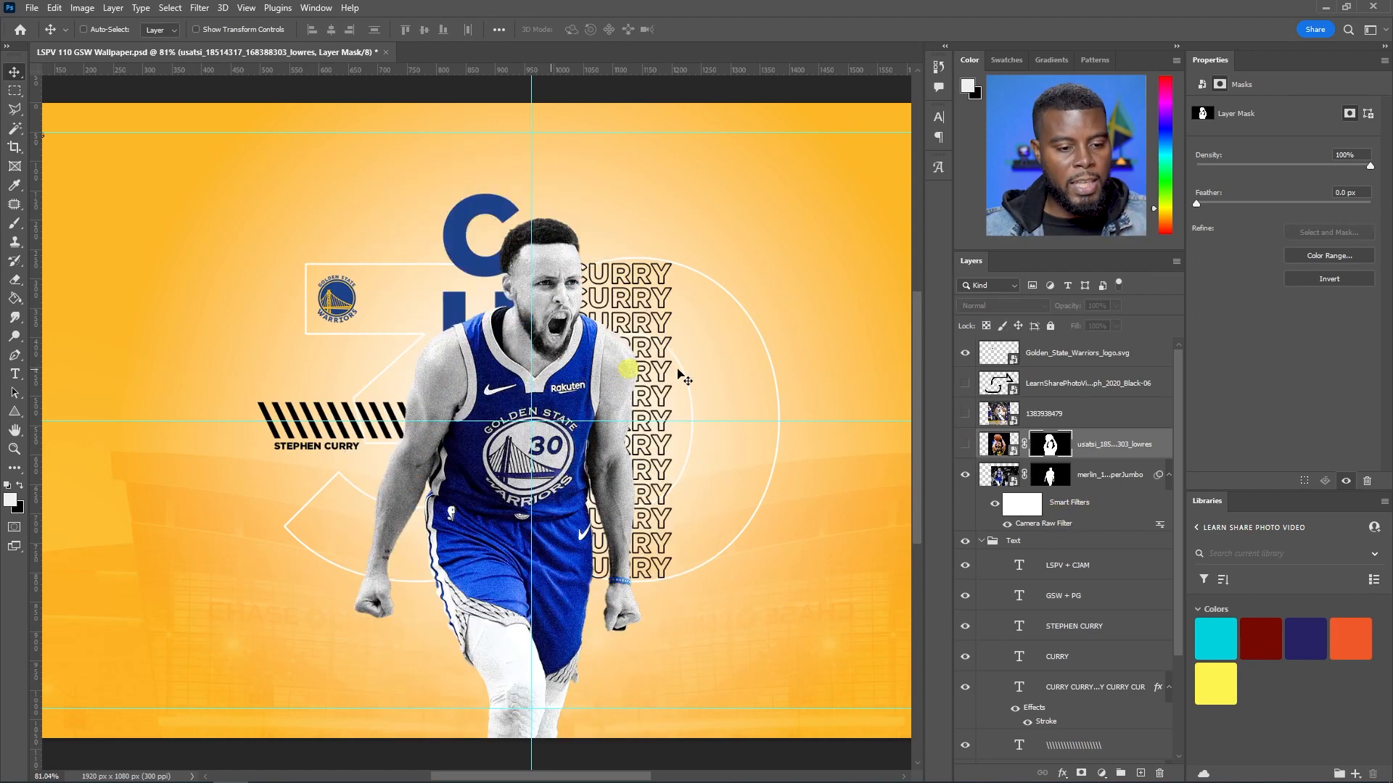
pyautogui.click(965, 444)
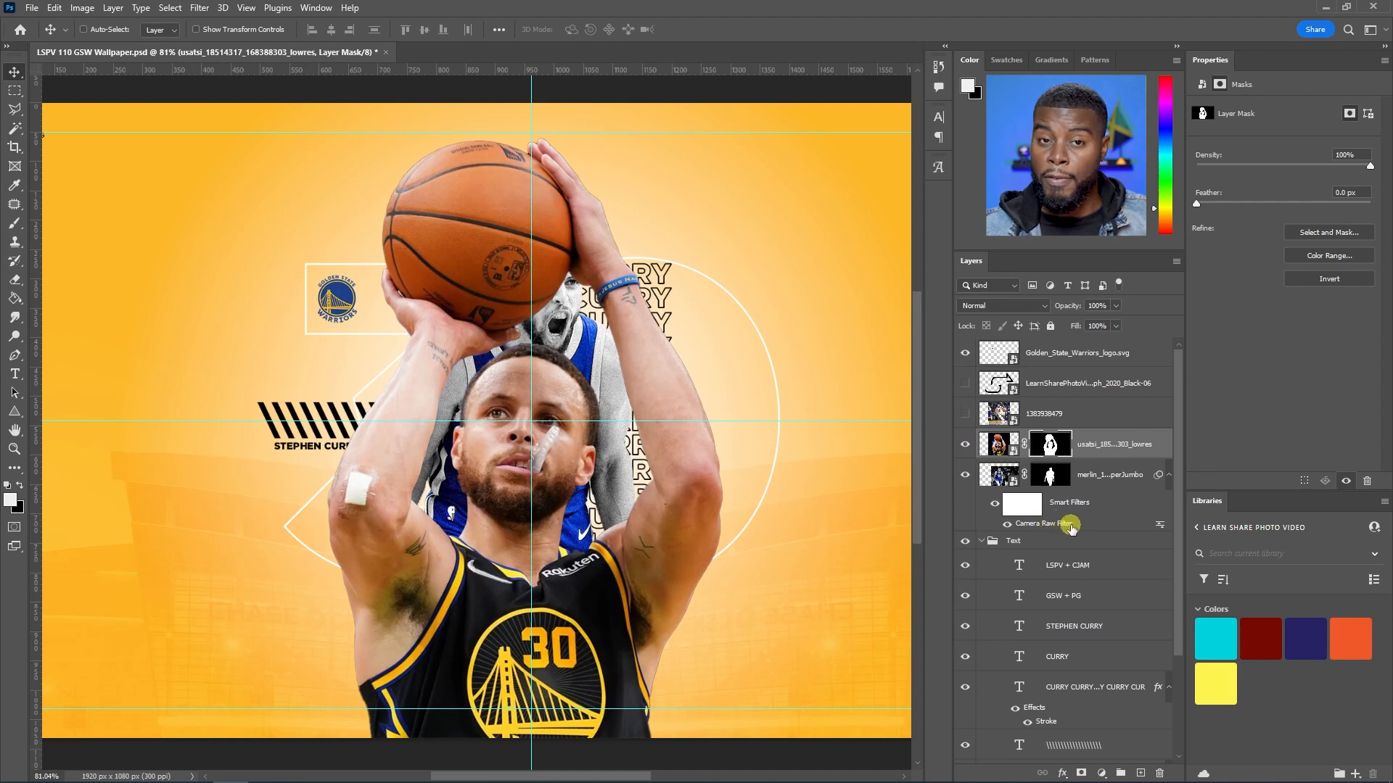
pyautogui.moveTo(1072, 528); pyautogui.dragTo(1106, 442)
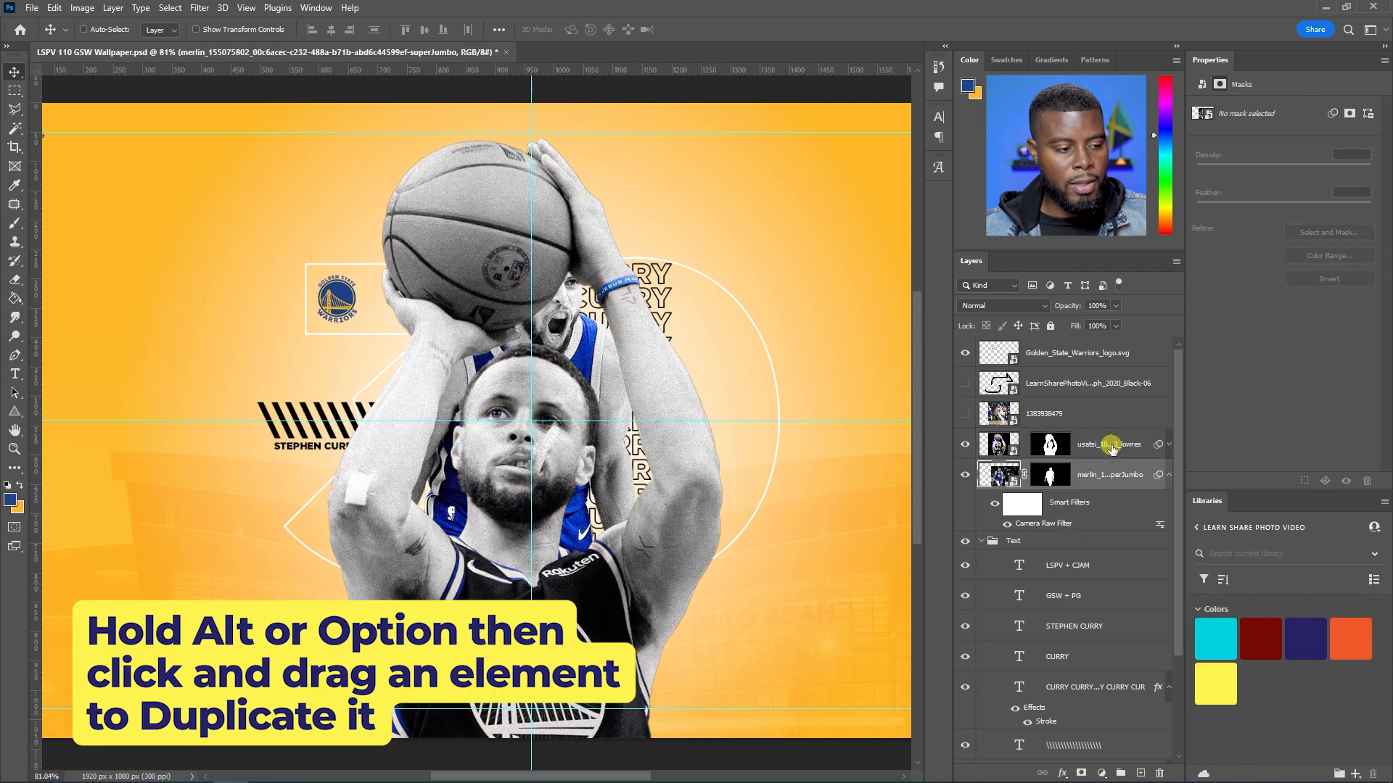
pyautogui.scroll(4, 491, 562)
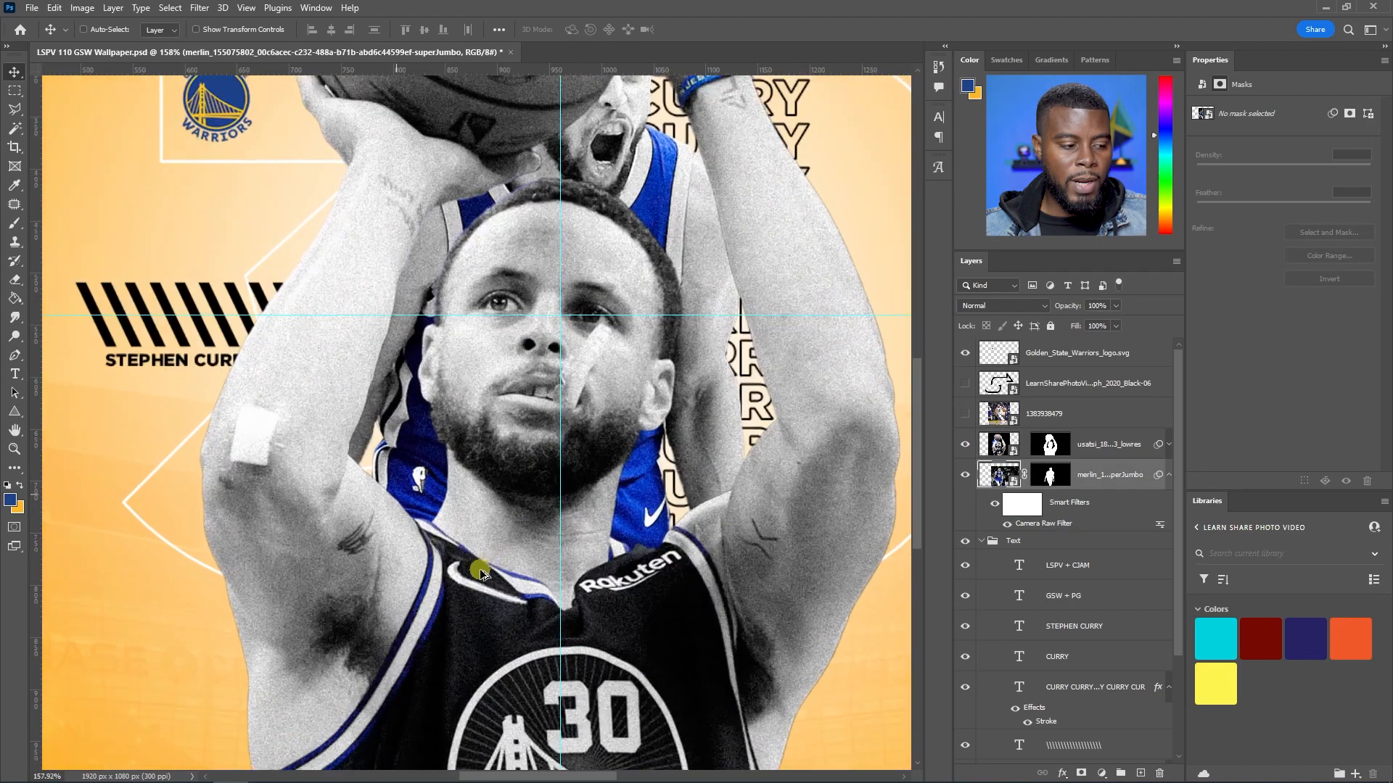
pyautogui.scroll(-4, 460, 609)
pyautogui.scroll(-3, 448, 617)
pyautogui.scroll(1, 447, 618)
pyautogui.click(1088, 445)
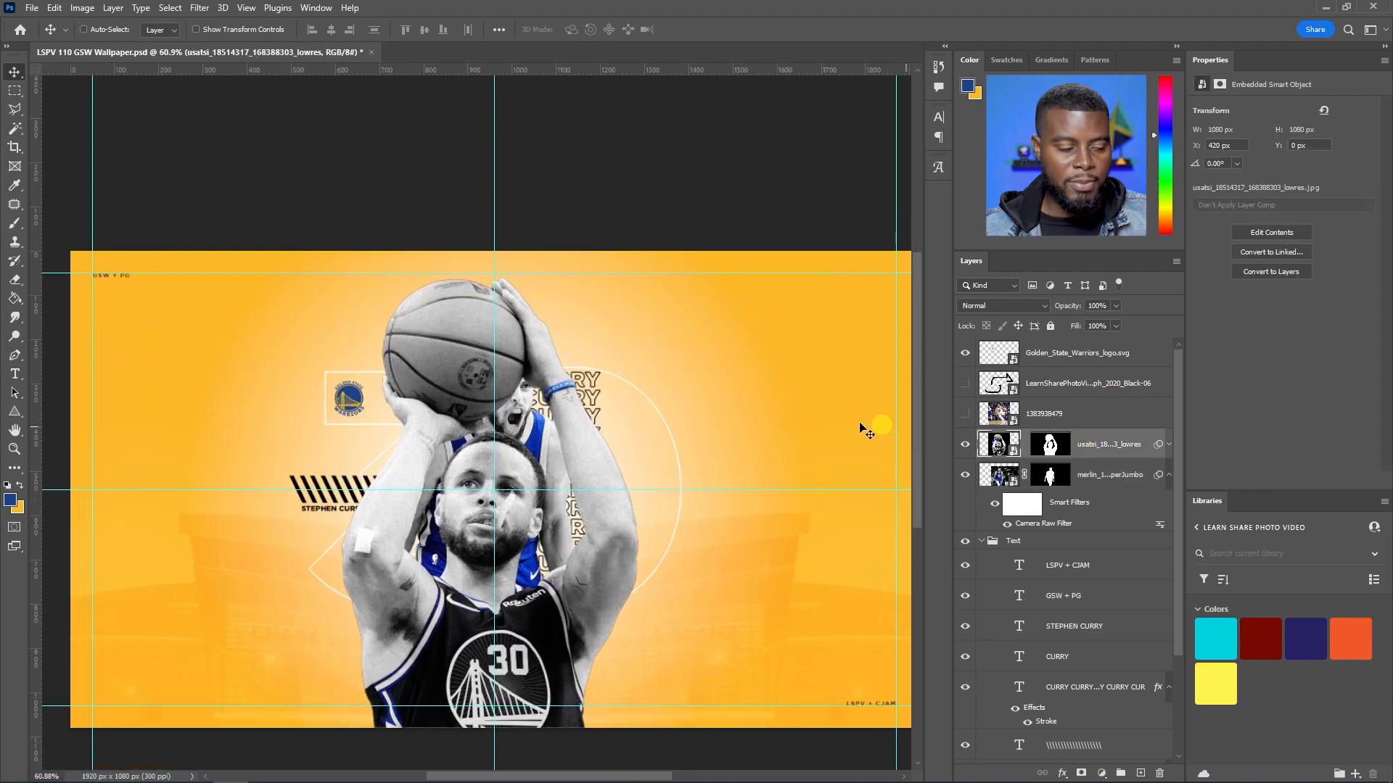
pyautogui.scroll(2, 472, 406)
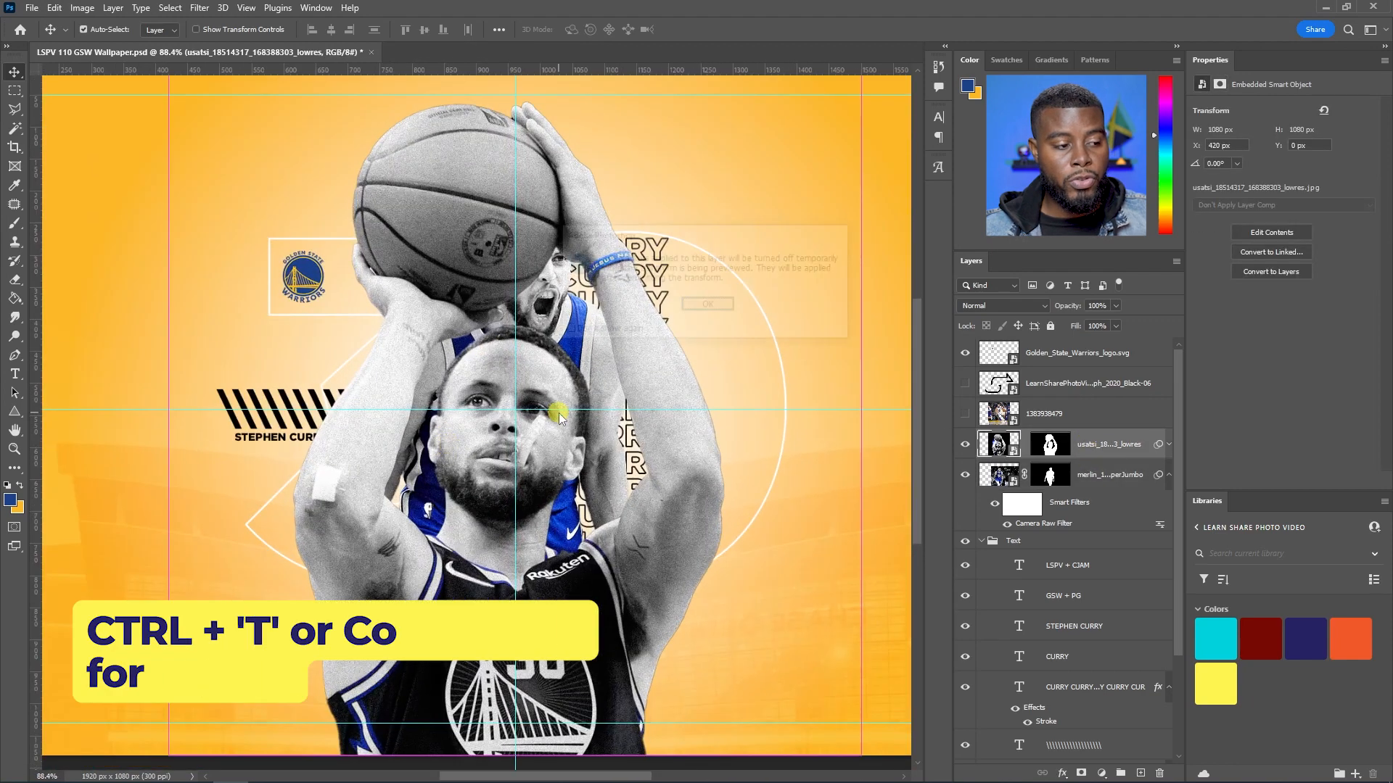
pyautogui.hotkey('ctrl', 't')
pyautogui.press('Return')
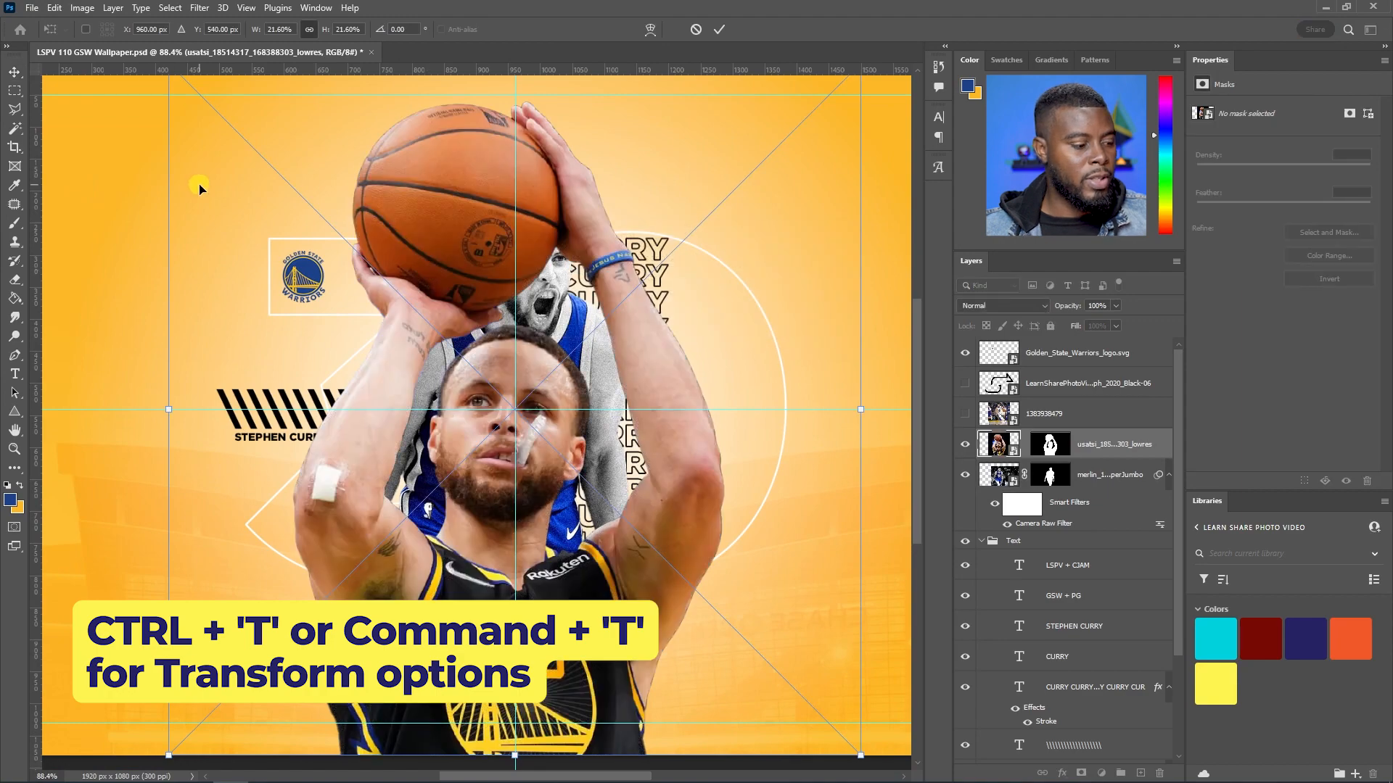
pyautogui.scroll(1, 200, 190)
pyautogui.moveTo(167, 100); pyautogui.dragTo(419, 356)
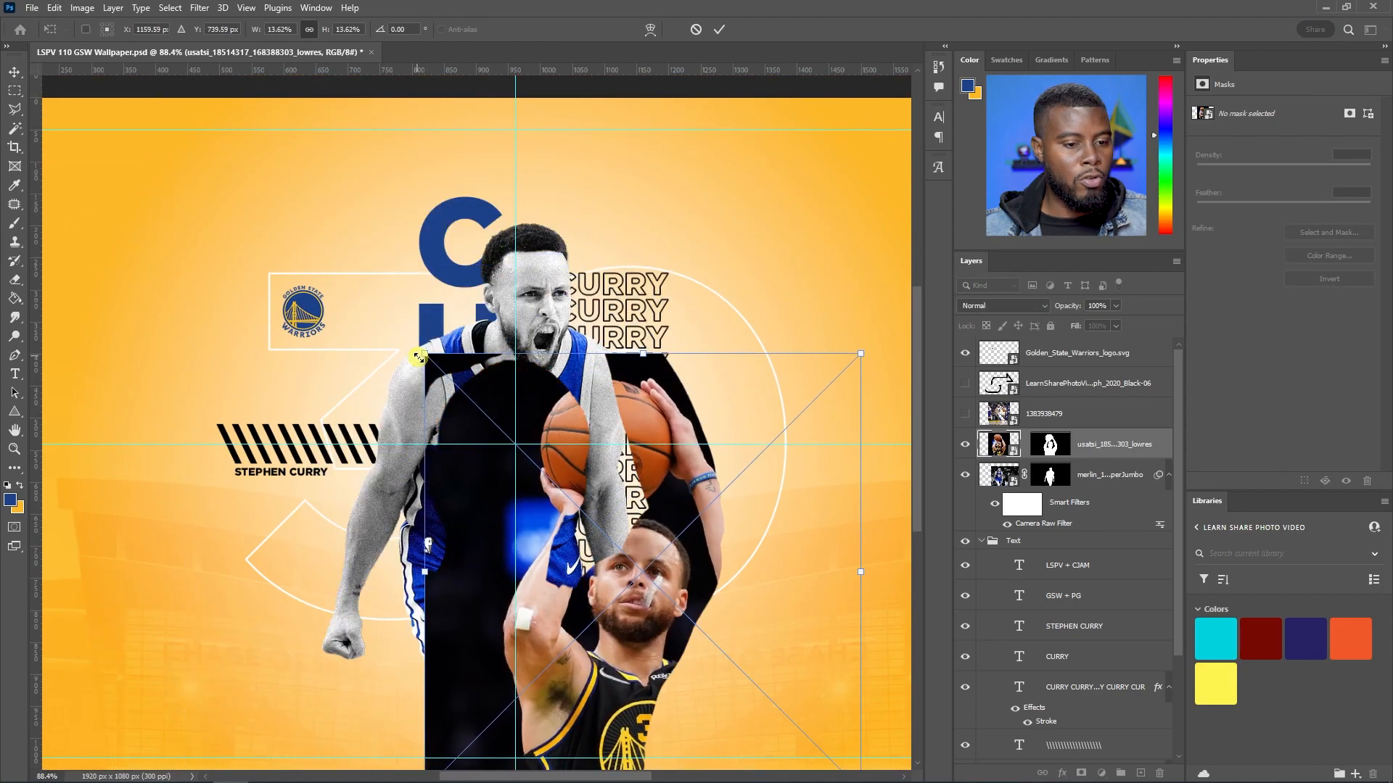
pyautogui.press('Escape')
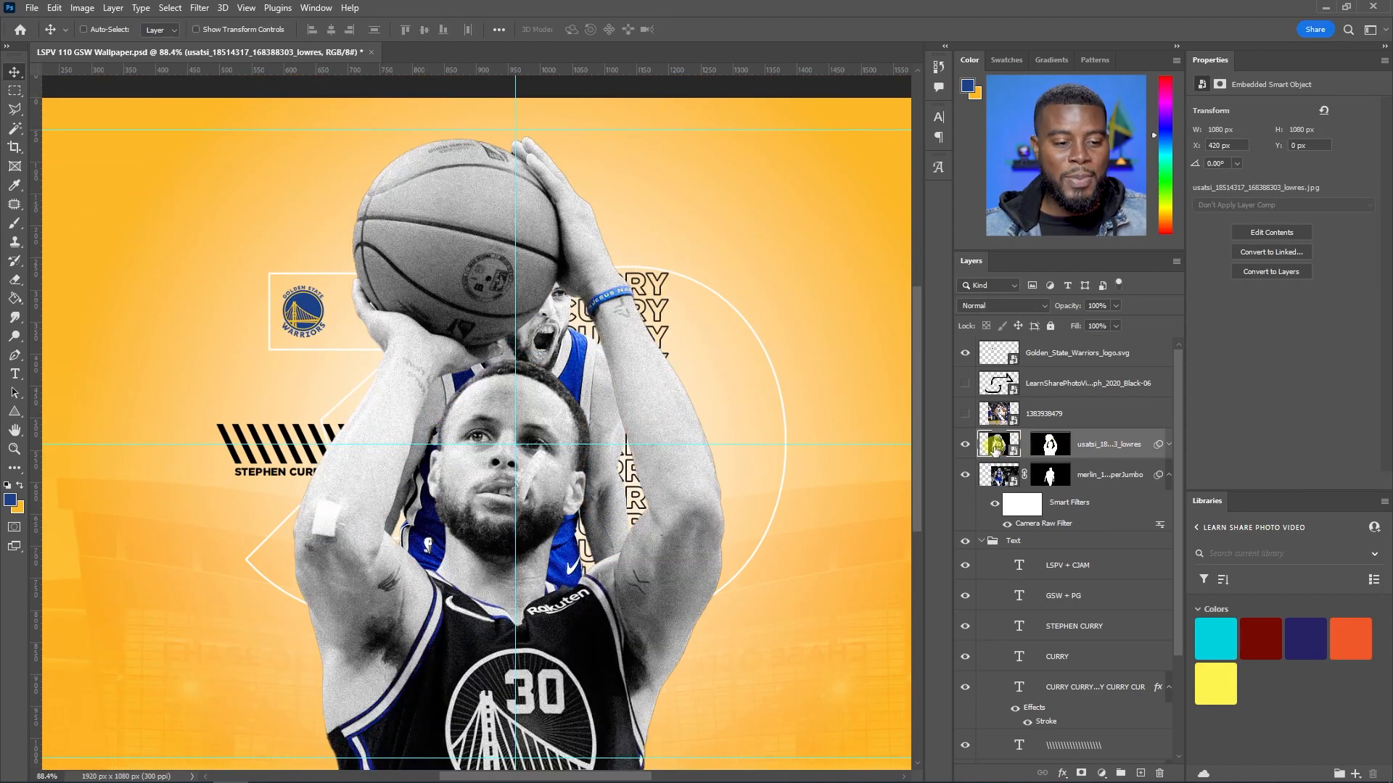
pyautogui.scroll(-4, 700, 384)
pyautogui.scroll(2, 602, 363)
pyautogui.hotkey('ctrl', 't')
pyautogui.press('Return')
pyautogui.moveTo(280, 153); pyautogui.dragTo(455, 269)
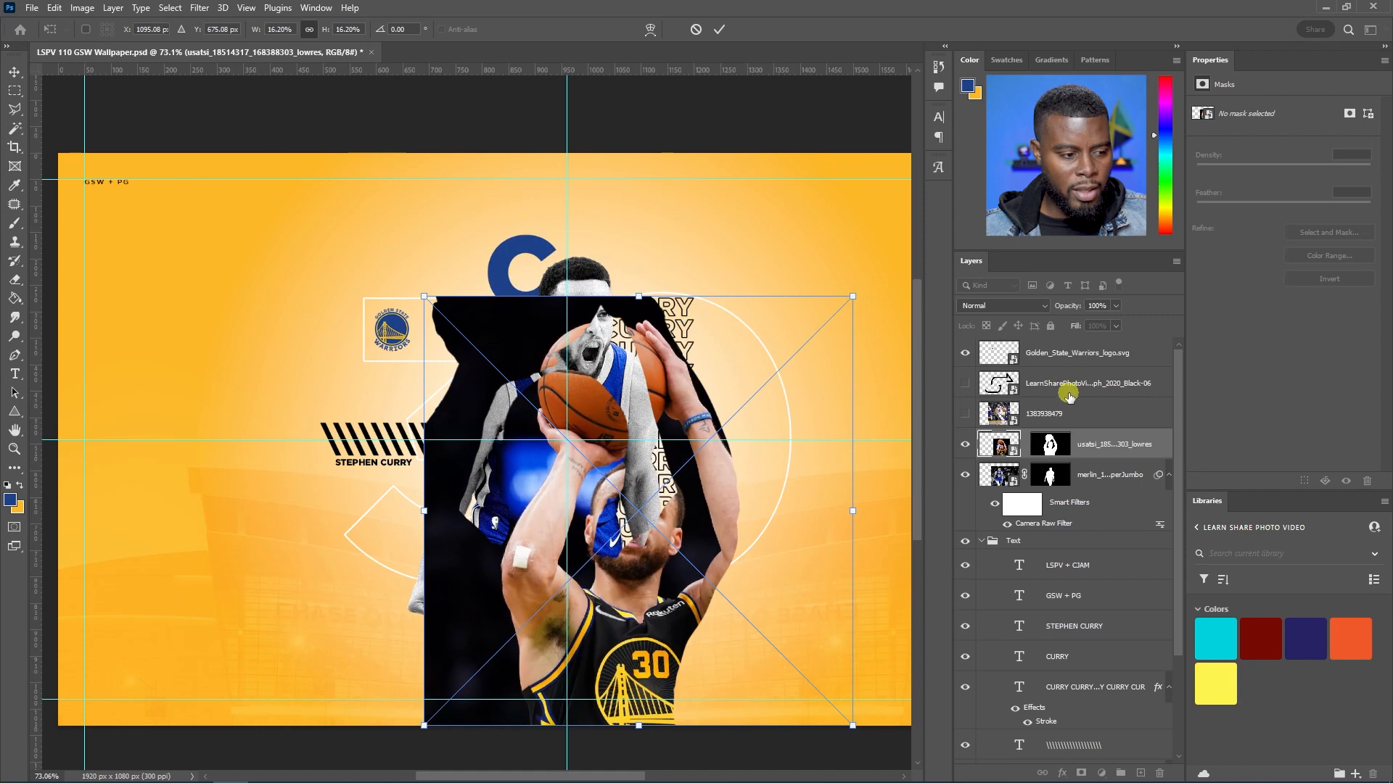
pyautogui.press('Return')
# Try to move the usatsi player photo toward the upper left of the canvas, and undo the move
pyautogui.click(1123, 473)
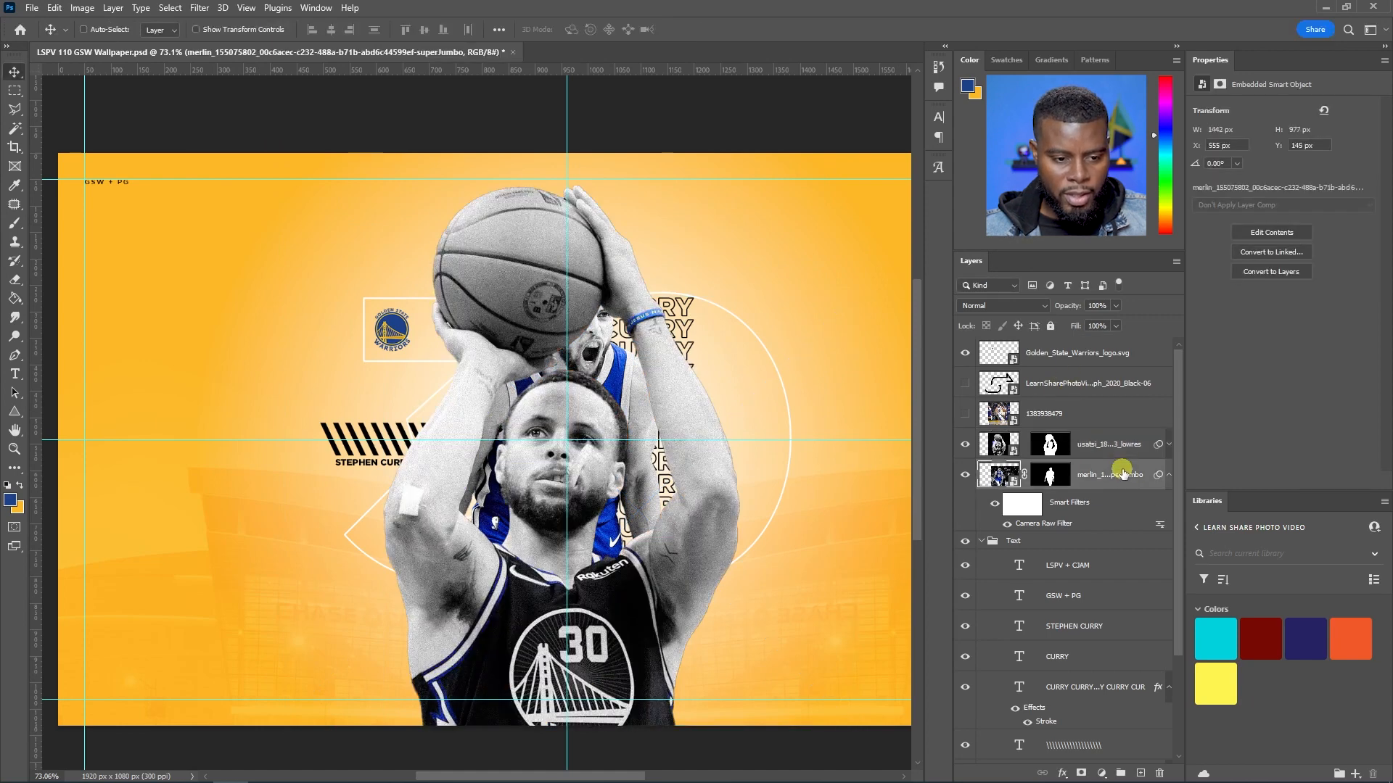
pyautogui.click(1125, 449)
pyautogui.moveTo(678, 392); pyautogui.dragTo(439, 328)
pyautogui.hotkey('ctrl', 'z')
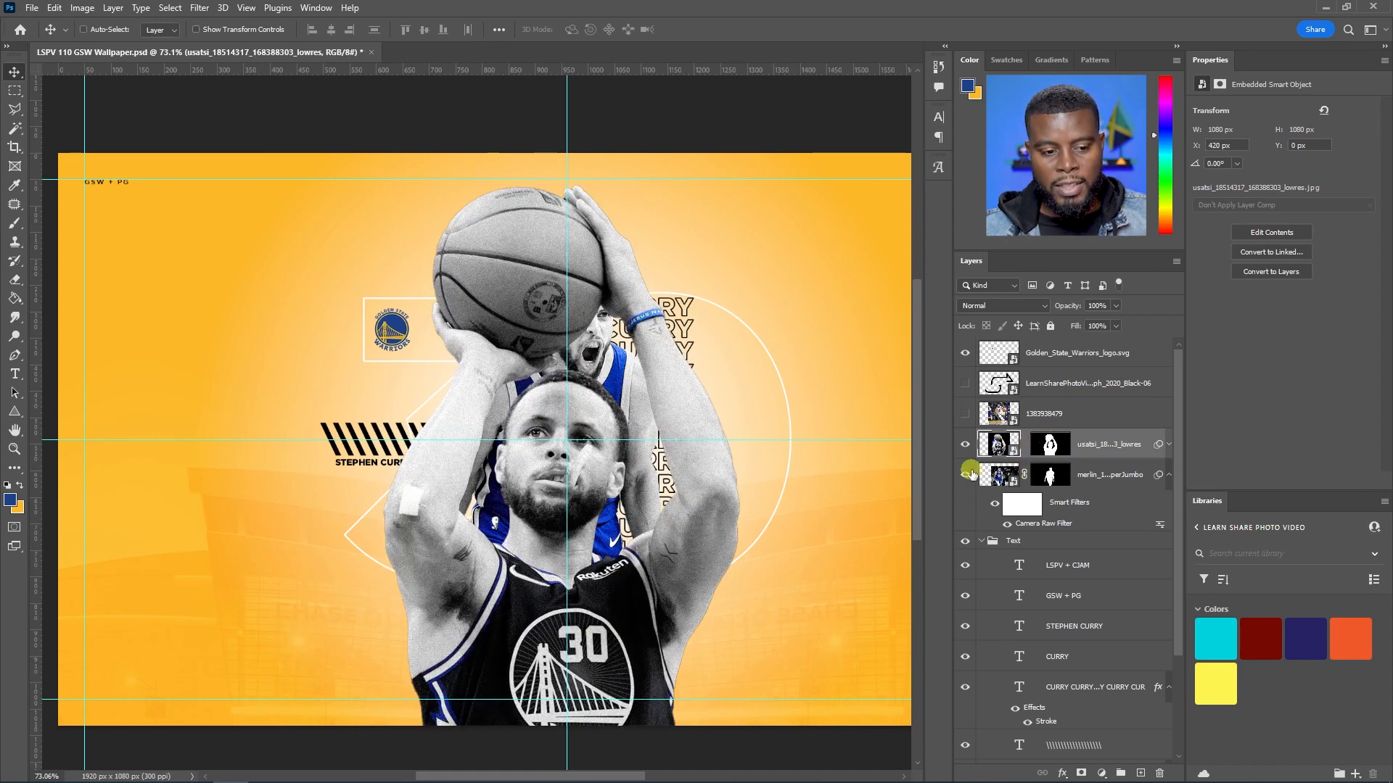
# Link the usatsi photo to its layer mask and make the photo itself active rather than the mask
pyautogui.click(994, 476)
pyautogui.click(1047, 477)
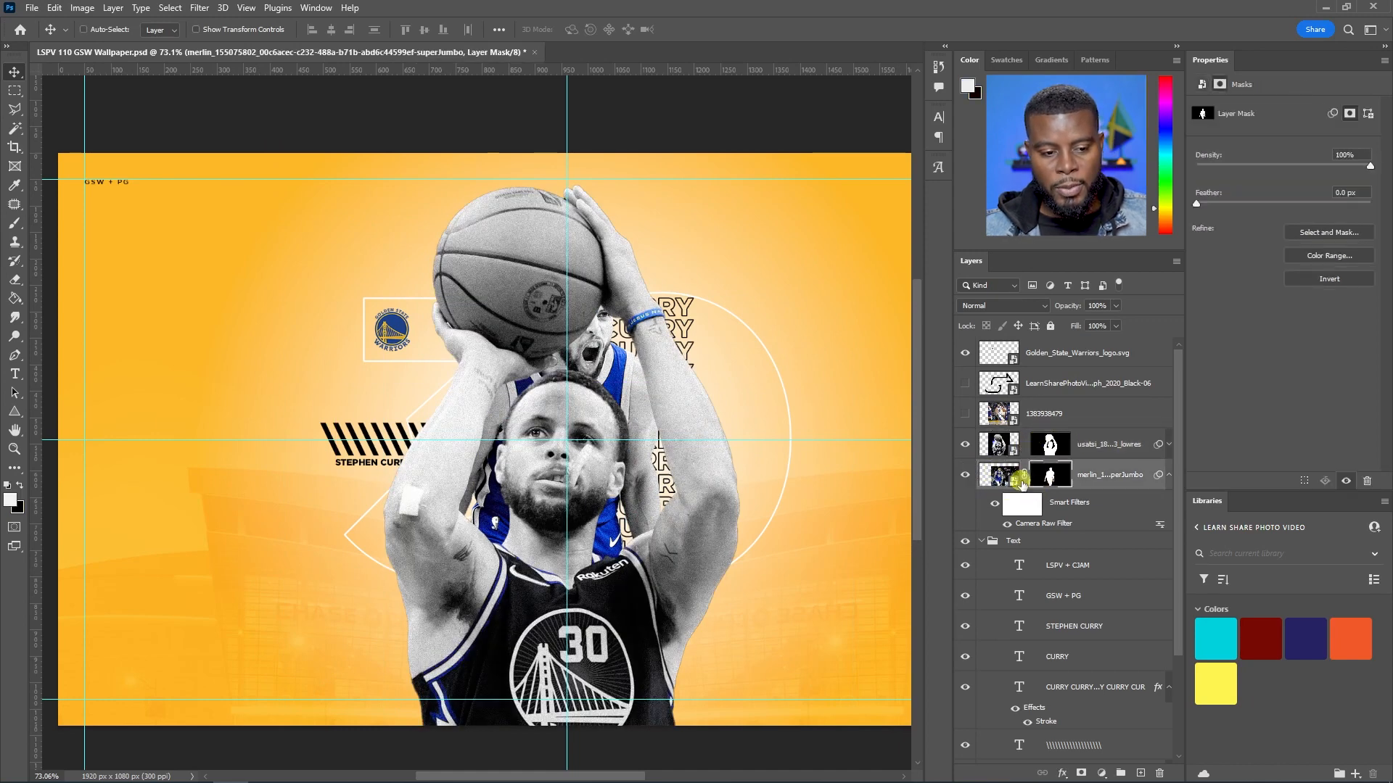
pyautogui.click(1024, 475)
pyautogui.click(1025, 447)
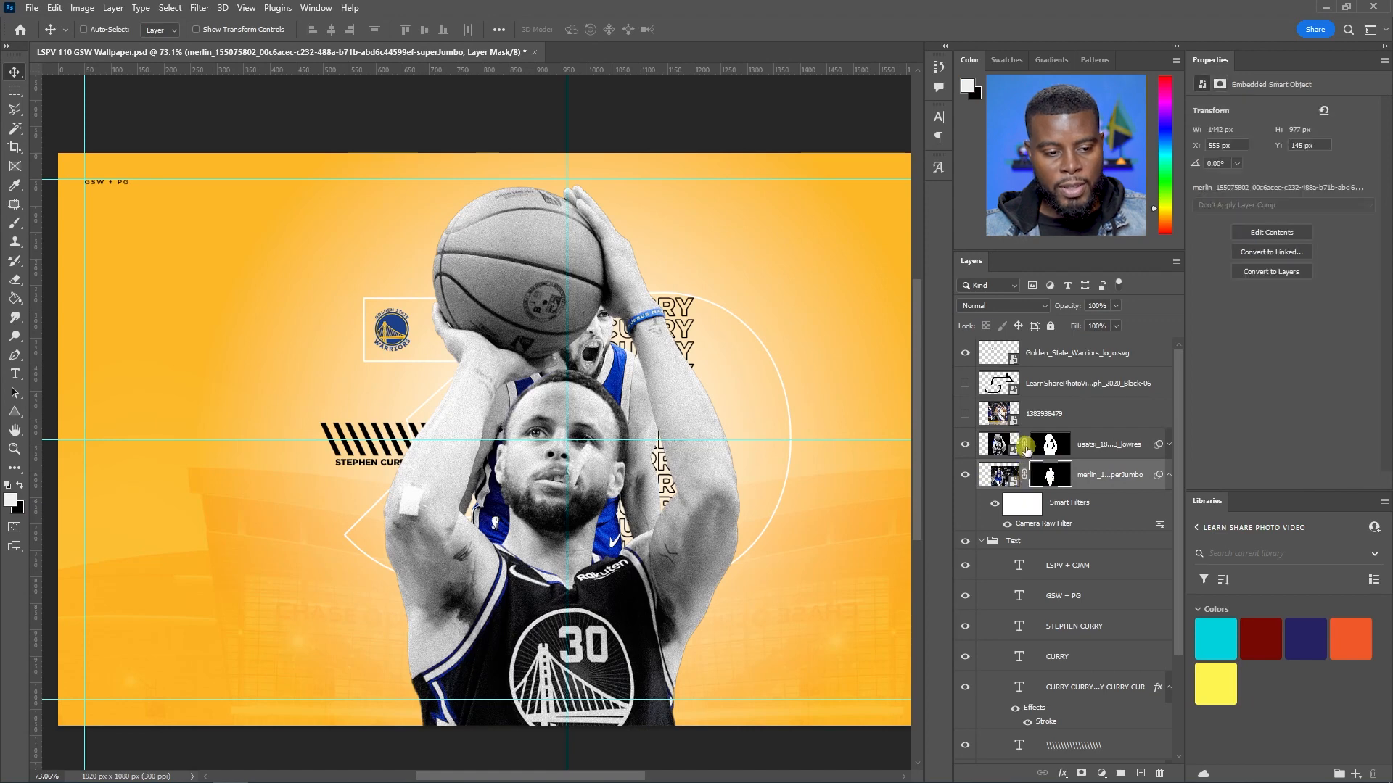
pyautogui.click(996, 442)
# Scale the masked usatsi photo to 55.23% and shift it horizontally in front of the large player
pyautogui.hscroll(3, 404, 225)
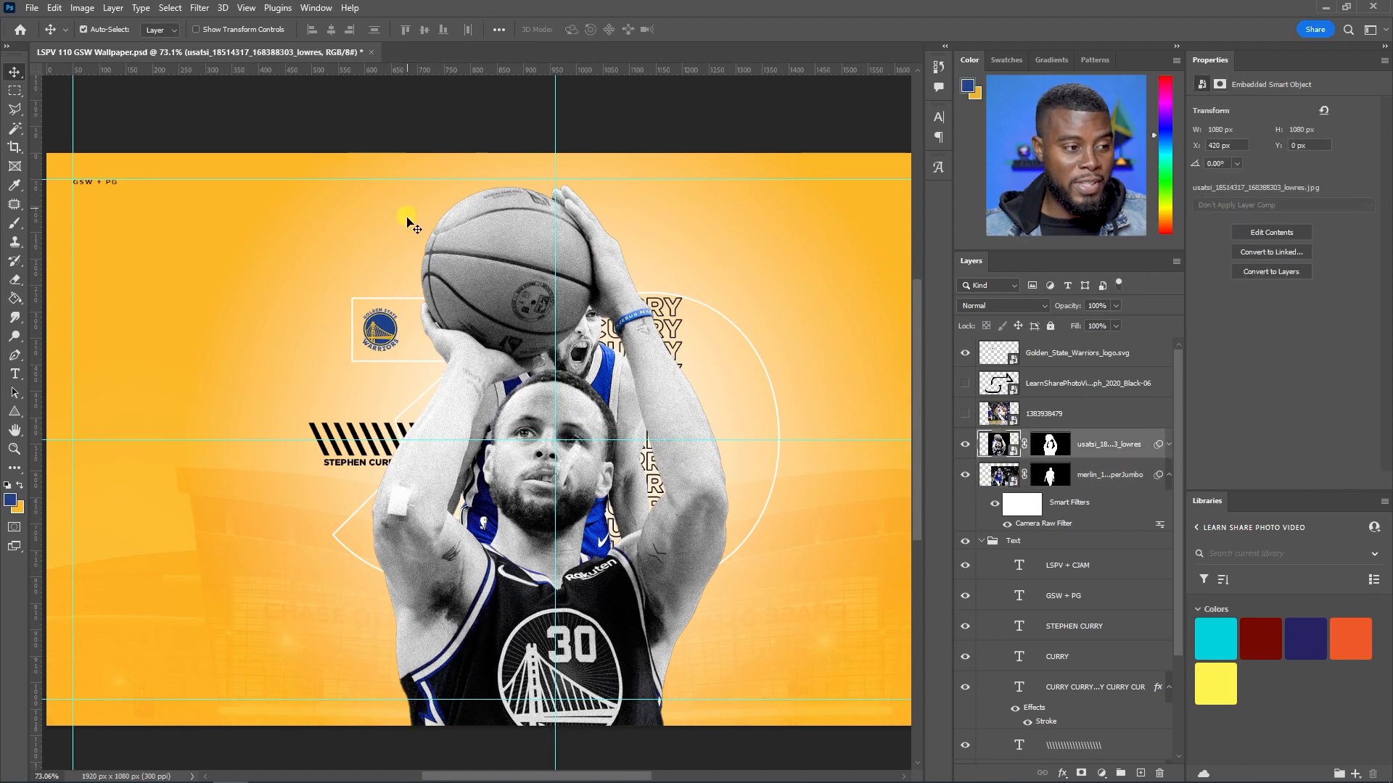
pyautogui.hotkey('ctrl', 't')
pyautogui.press('Return')
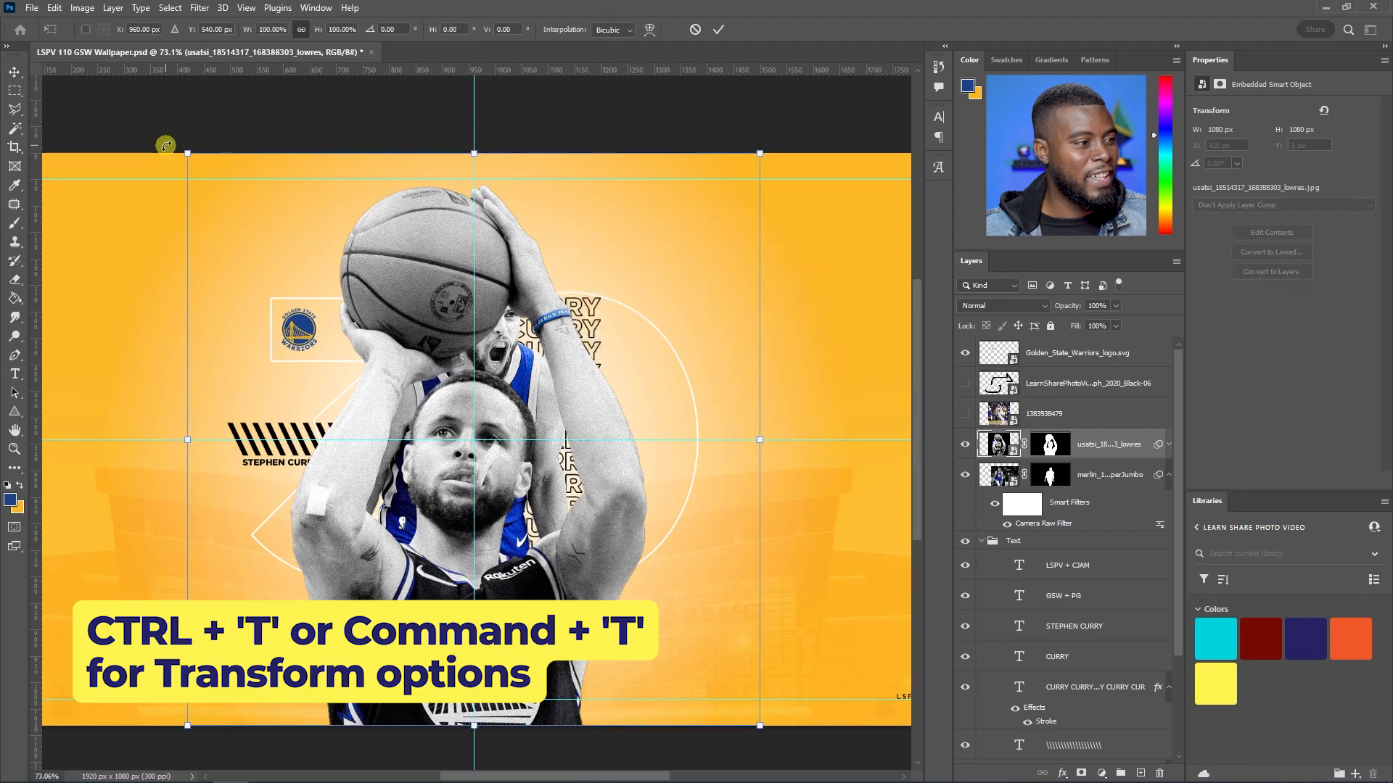
pyautogui.moveTo(187, 155); pyautogui.dragTo(444, 408)
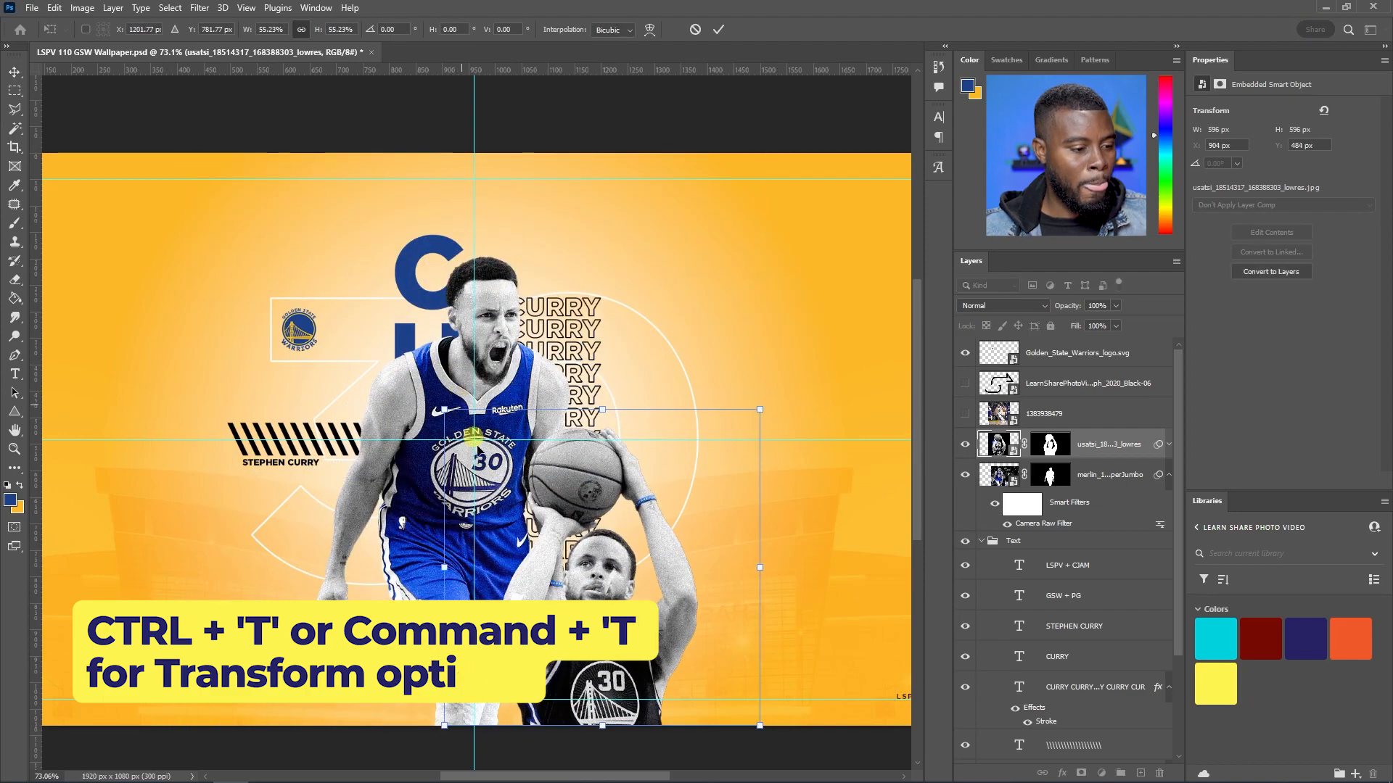
pyautogui.scroll(-2, 535, 577)
pyautogui.scroll(3, 534, 573)
pyautogui.moveTo(534, 569); pyautogui.dragTo(318, 568)
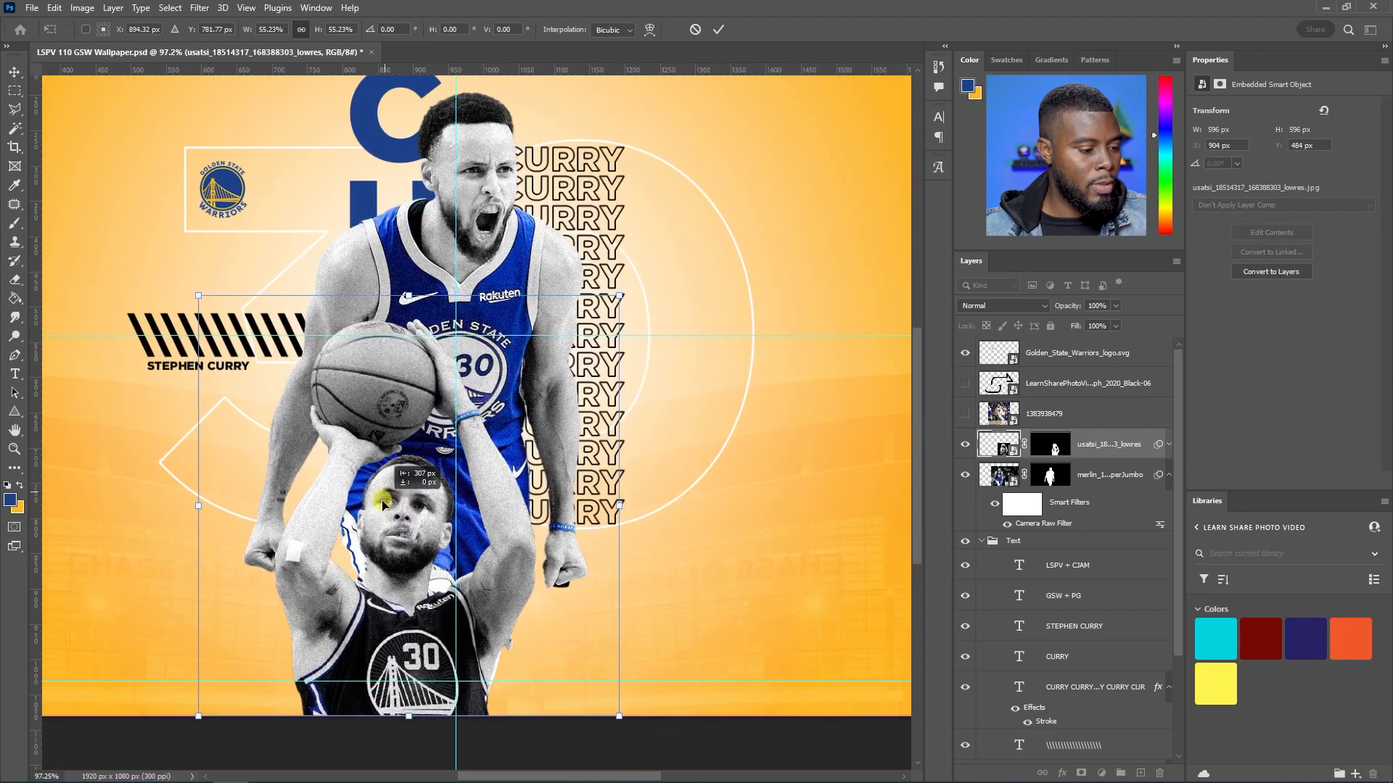
# Shrink the usatsi photo to about 418 px square, place it over the large player's lower-left leg, and apply the transform
pyautogui.moveTo(198, 296); pyautogui.dragTo(326, 423)
pyautogui.moveTo(514, 563); pyautogui.dragTo(422, 560)
pyautogui.moveTo(531, 435)
pyautogui.mouseDown()
pyautogui.moveTo(539, 446)
pyautogui.moveTo(500, 482)
pyautogui.moveTo(542, 427)
pyautogui.mouseUp()
pyautogui.press('Return')
# Draw a rectangle about 373 × 66 px across the small player's upper body and move its layer below the usatsi layer
pyautogui.scroll(-2, 523, 500)
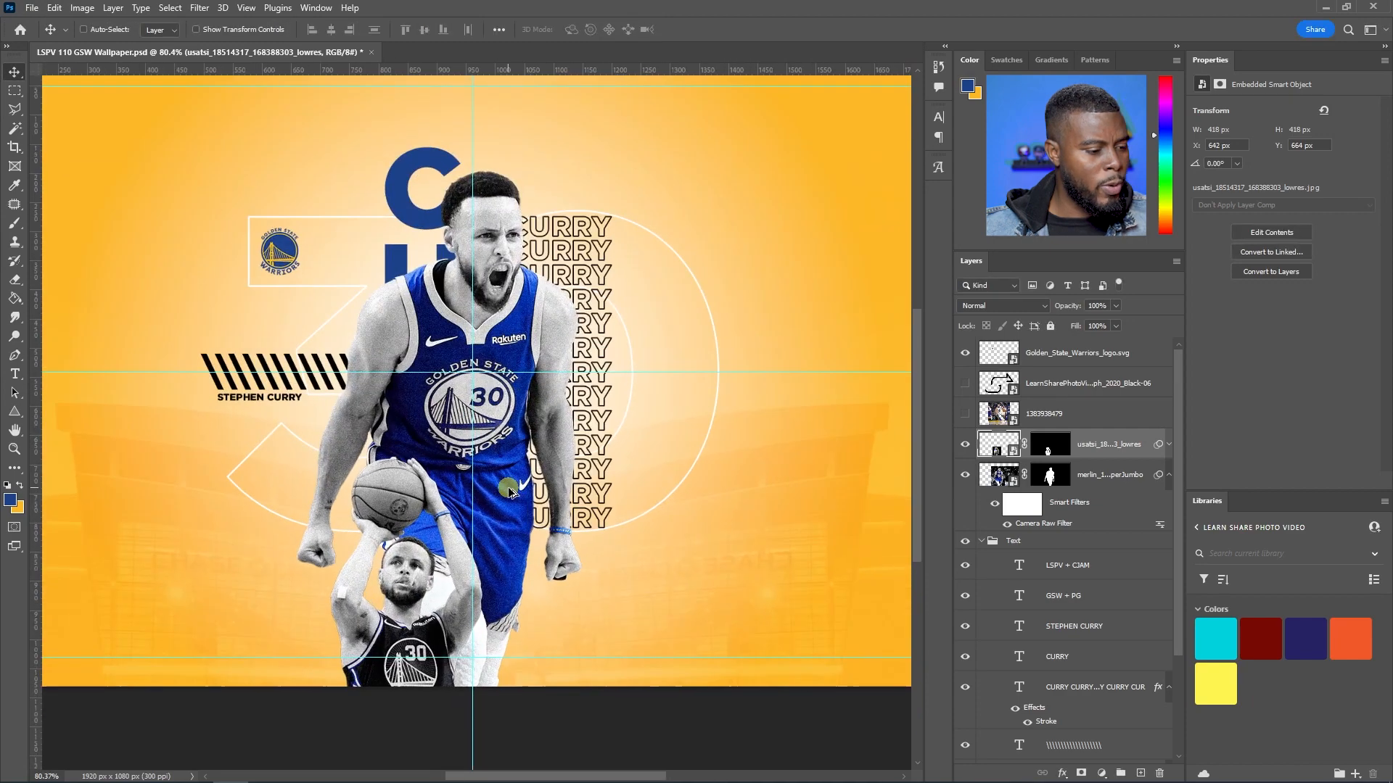
pyautogui.scroll(-1, 510, 492)
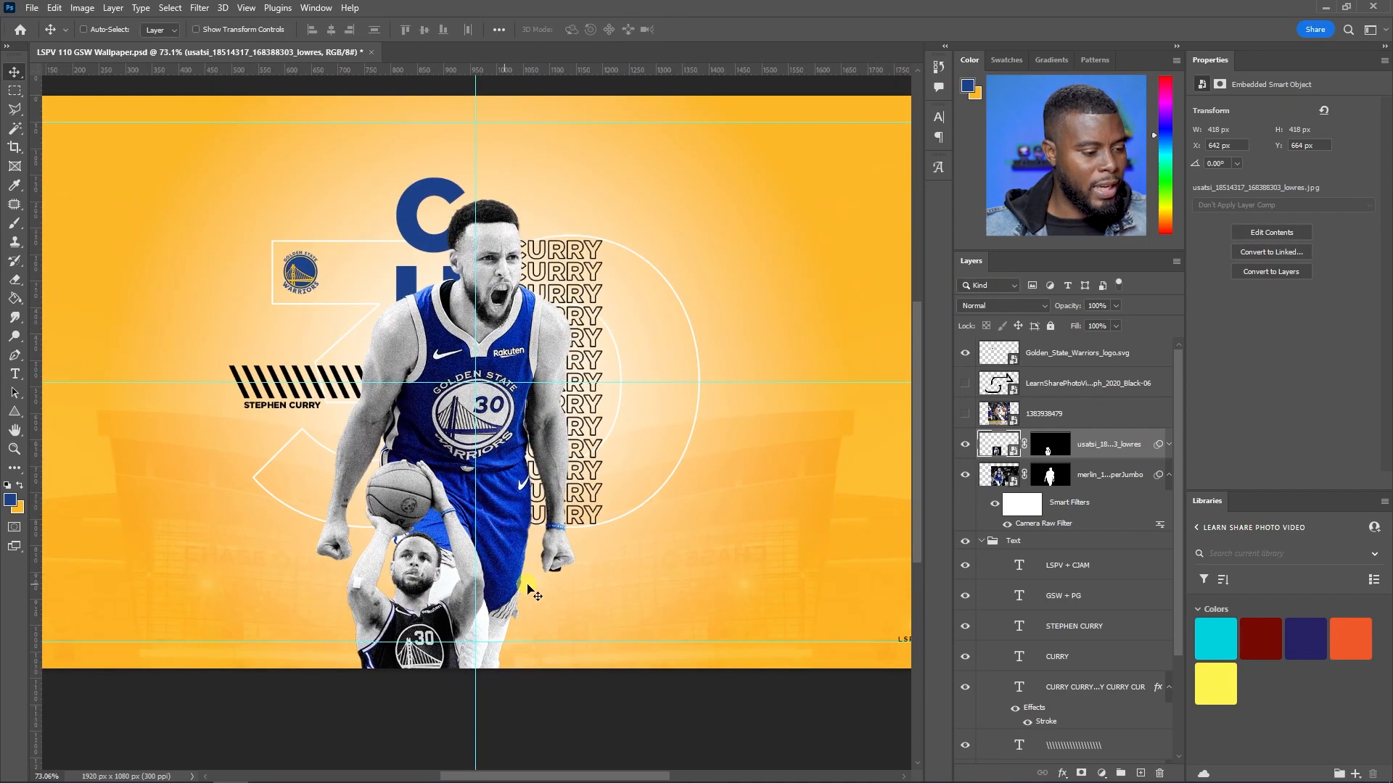
pyautogui.scroll(3, 511, 584)
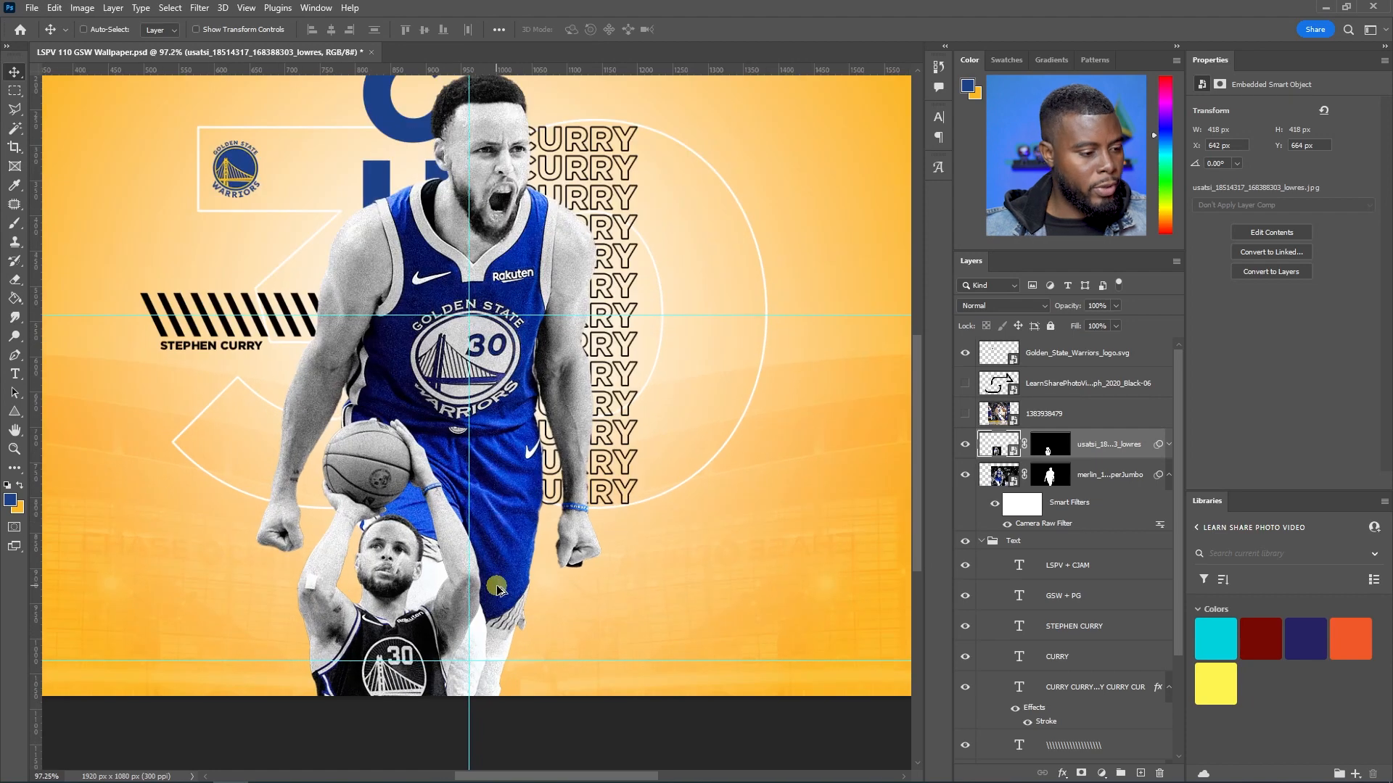
pyautogui.scroll(-1, 439, 540)
pyautogui.press('u')
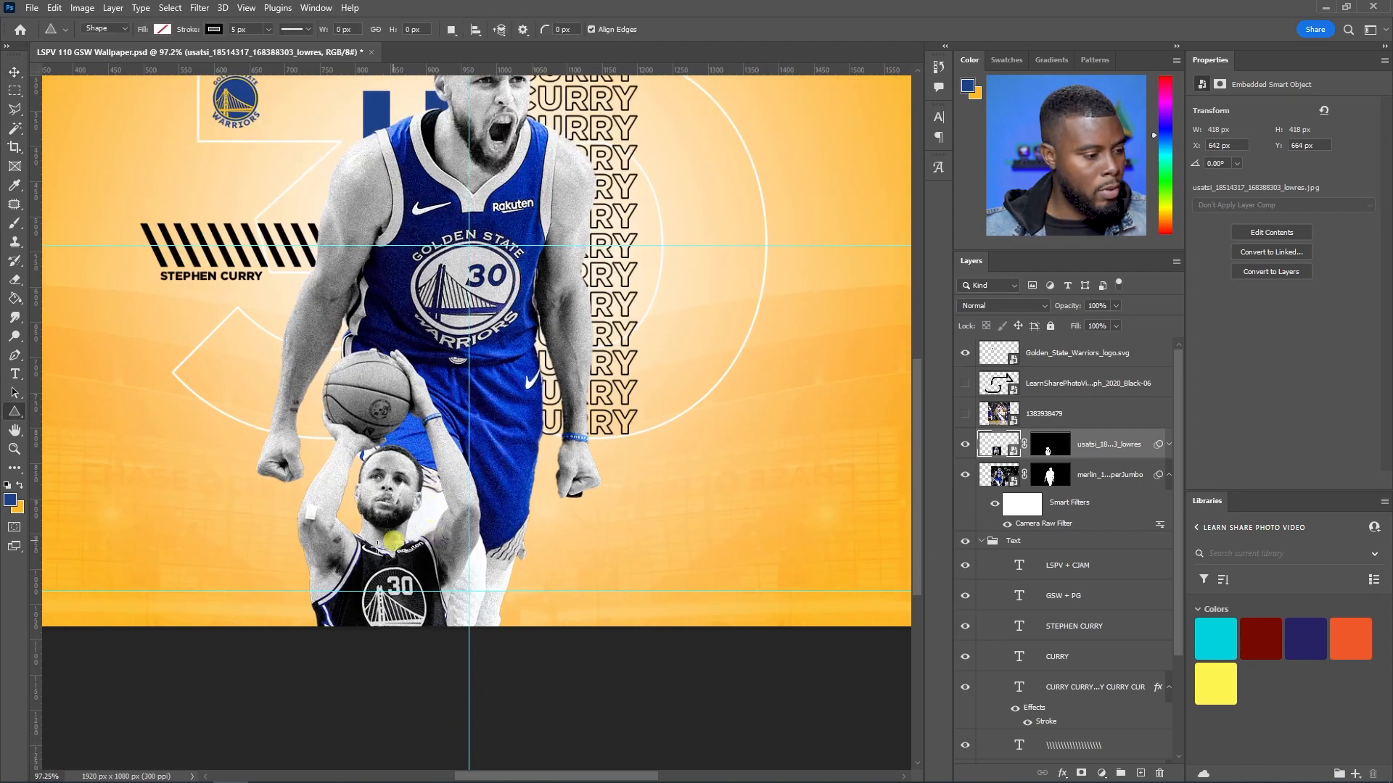
pyautogui.rightClick(15, 413)
pyautogui.click(69, 410)
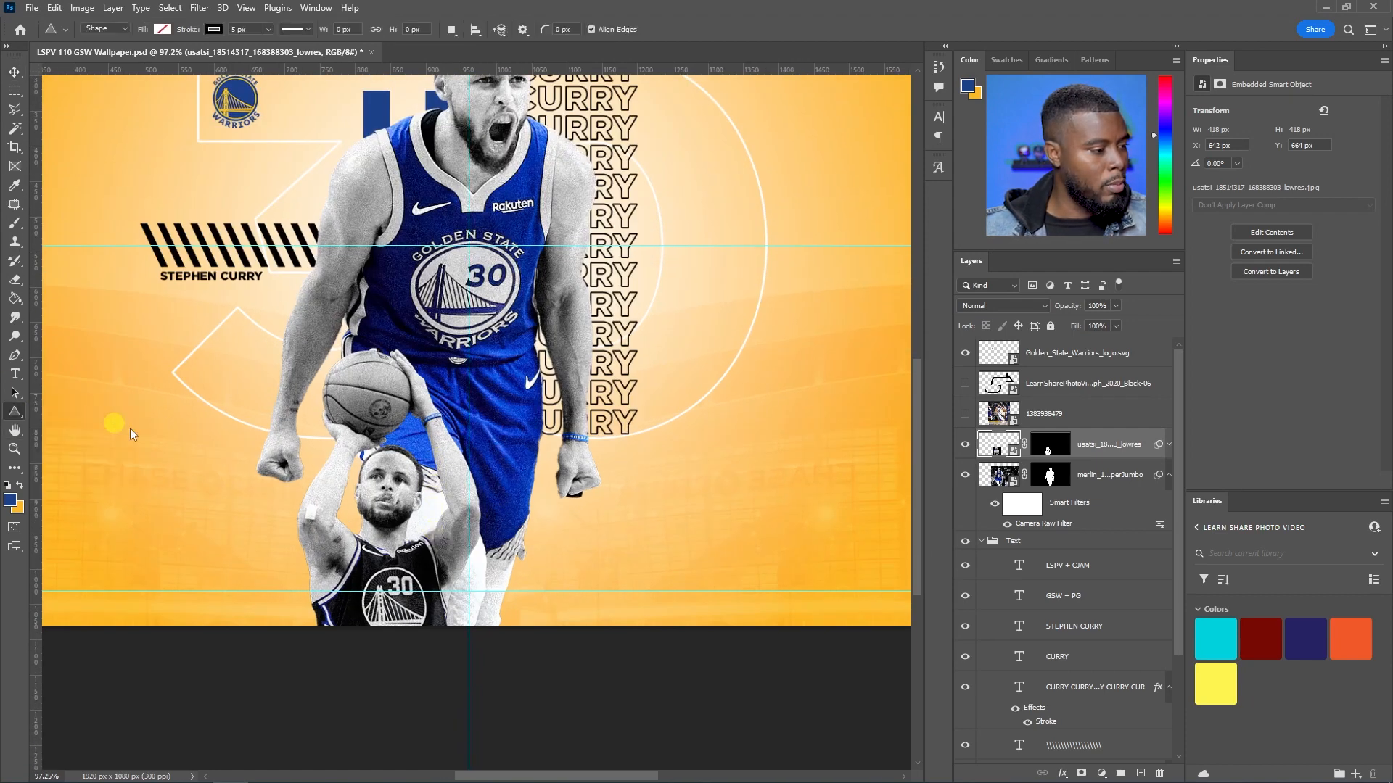
pyautogui.moveTo(249, 511)
pyautogui.mouseDown()
pyautogui.moveTo(555, 563)
pyautogui.moveTo(512, 556)
pyautogui.mouseUp()
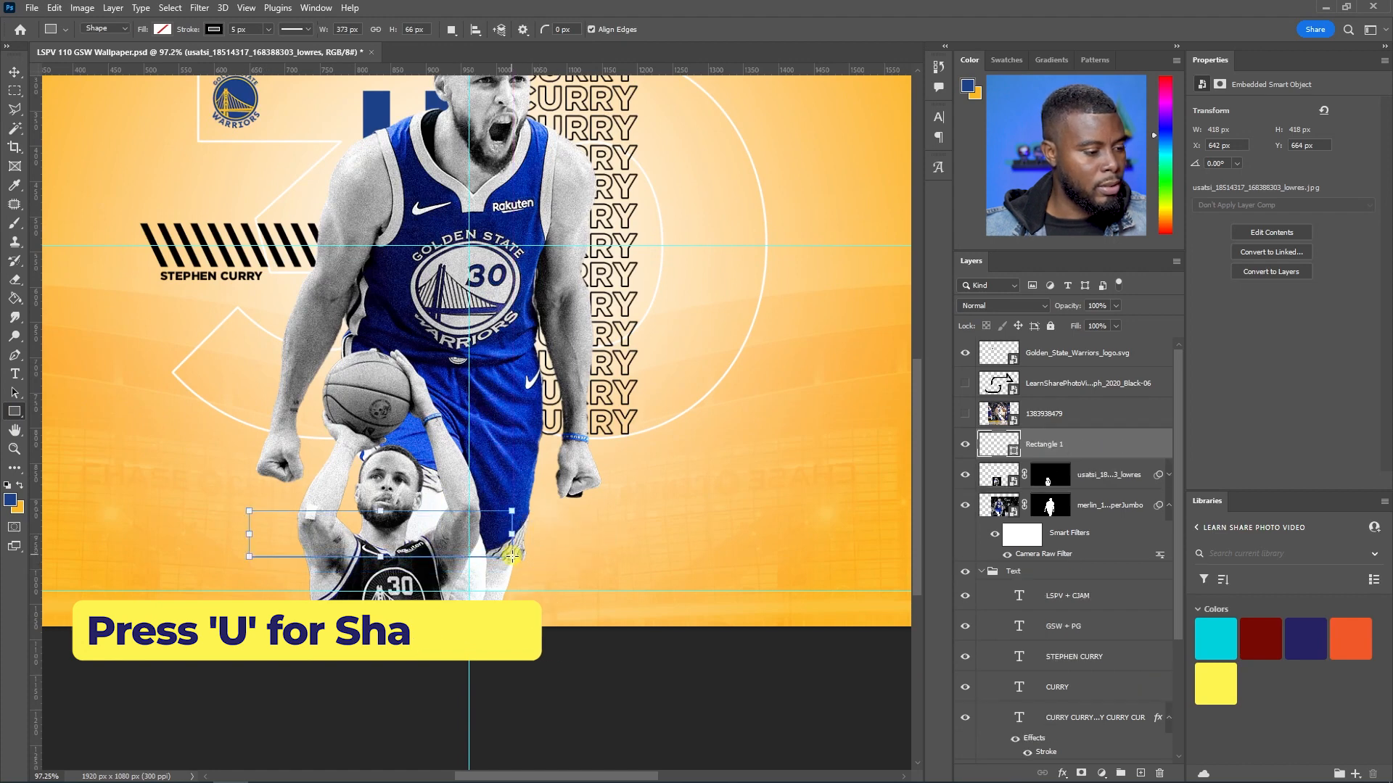
pyautogui.press('v')
pyautogui.moveTo(1057, 443); pyautogui.dragTo(1064, 485)
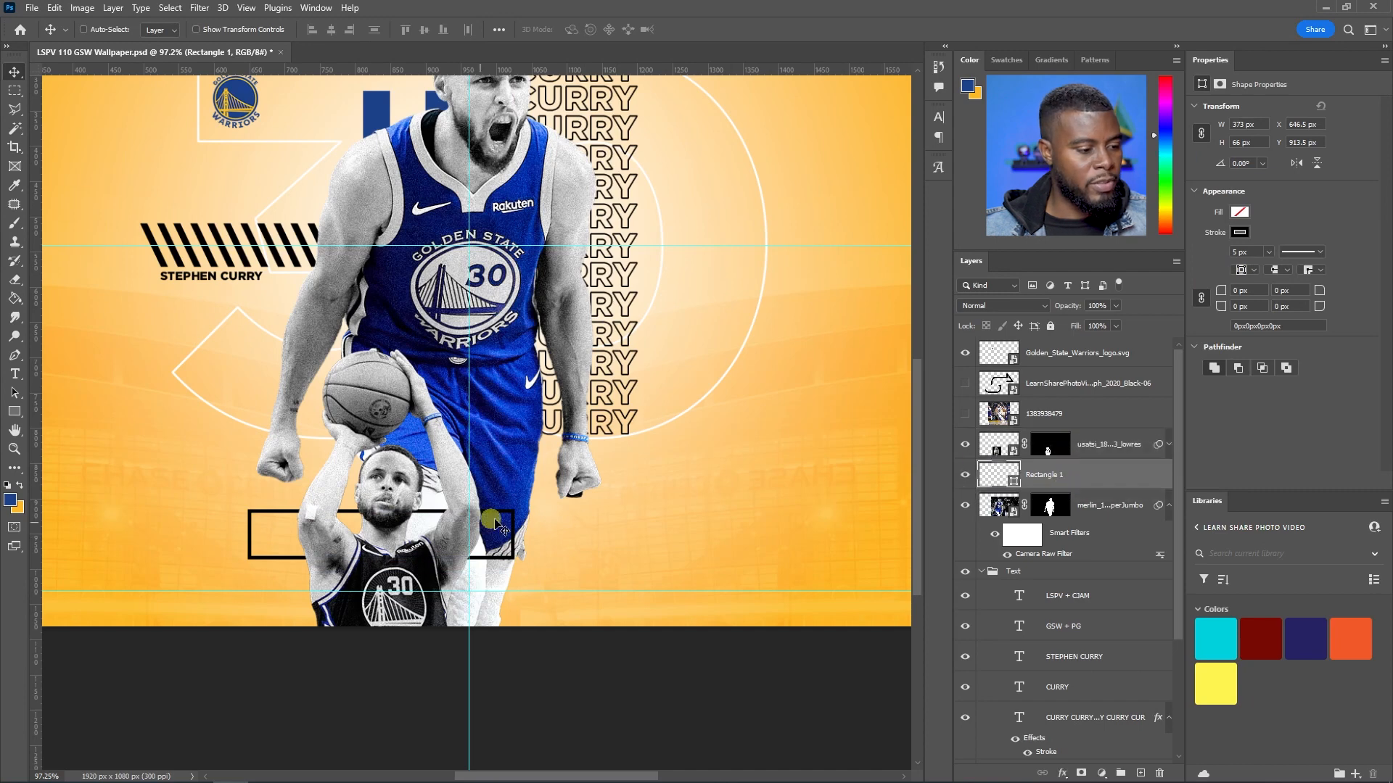
# Remove the rectangle's stroke, try yellow, black and blue fills, and settle on a white fill
pyautogui.click(1242, 213)
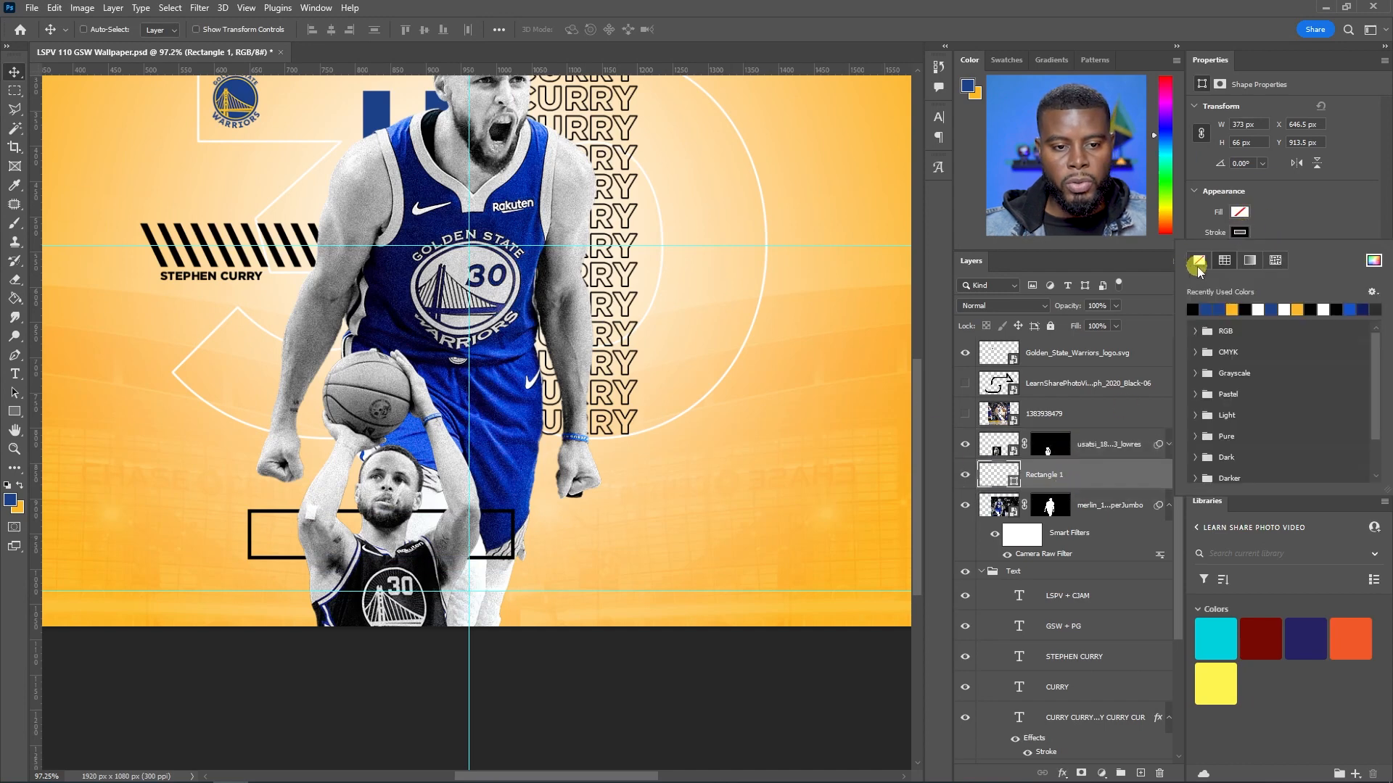
pyautogui.click(1199, 263)
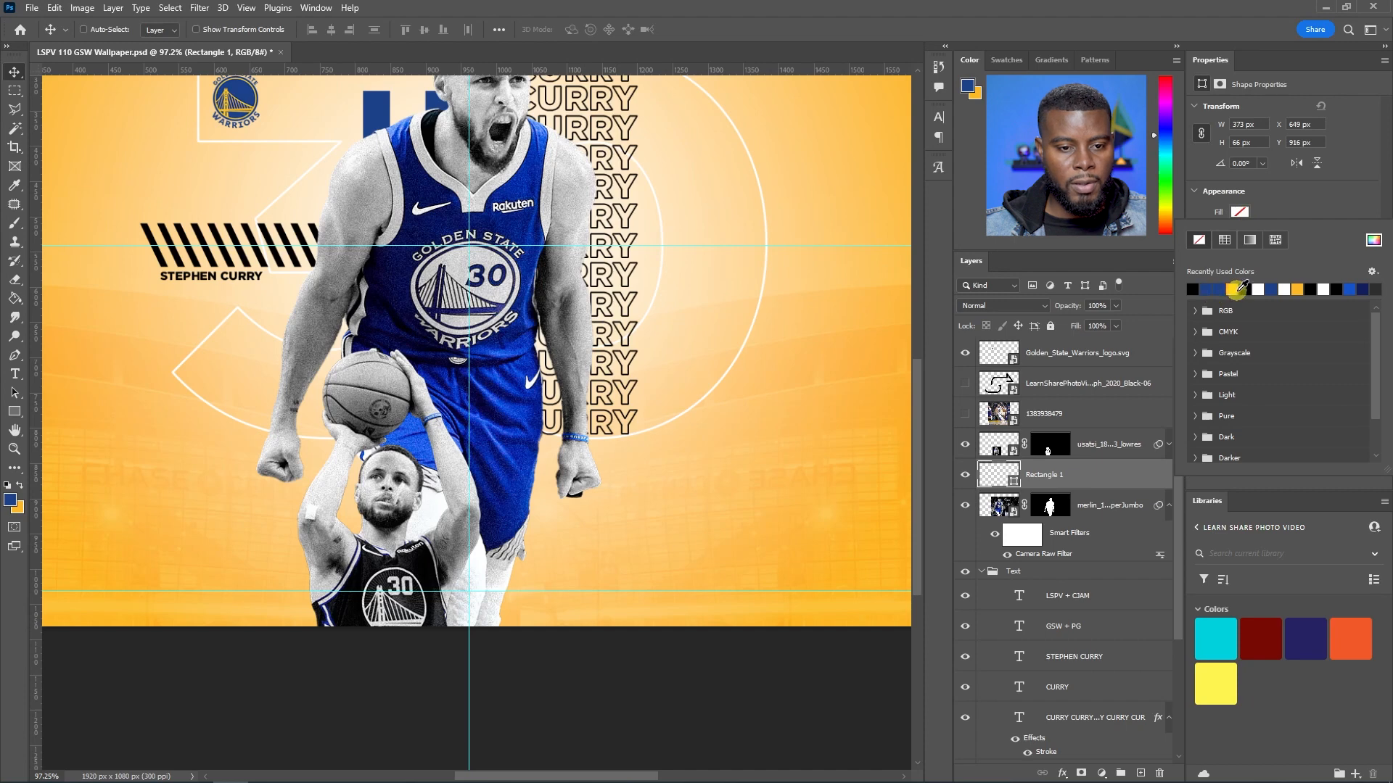
pyautogui.click(1237, 288)
pyautogui.click(1245, 289)
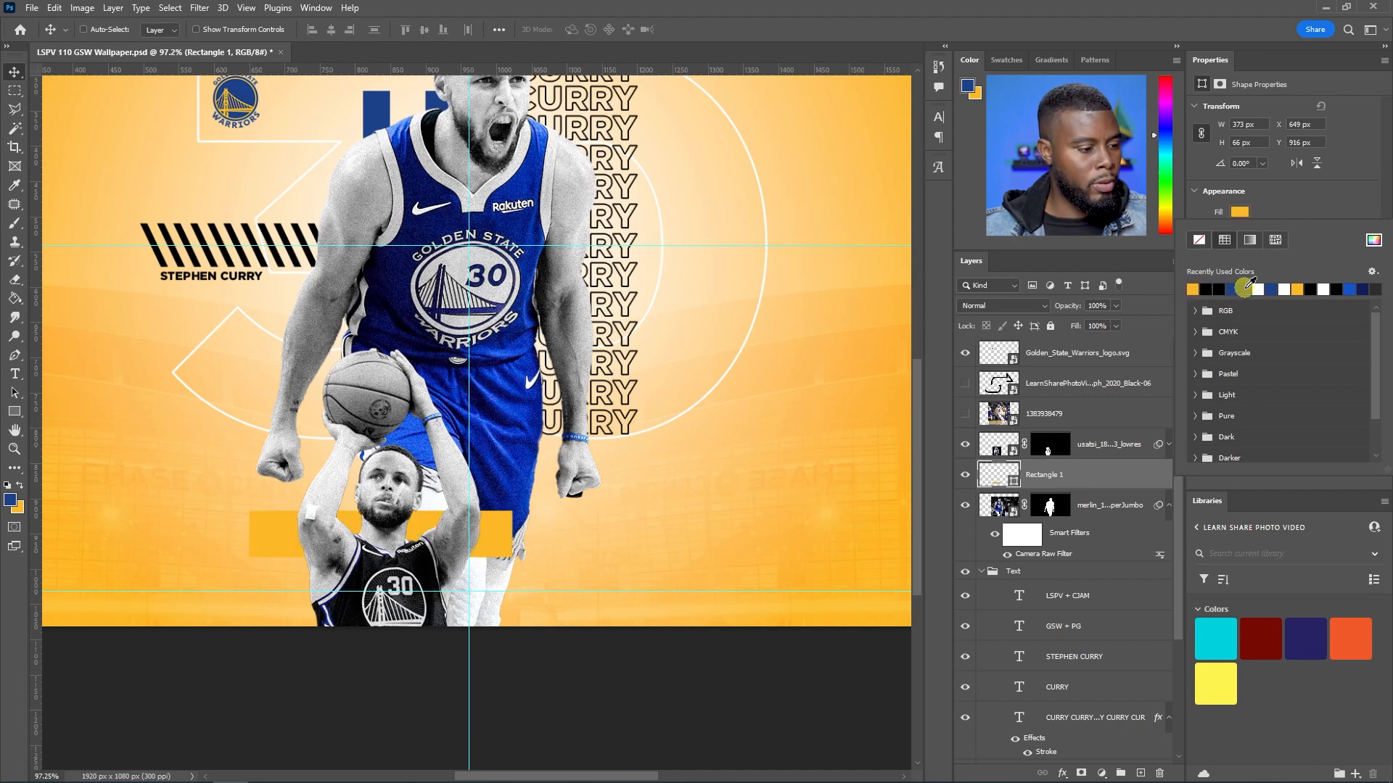
pyautogui.click(1222, 289)
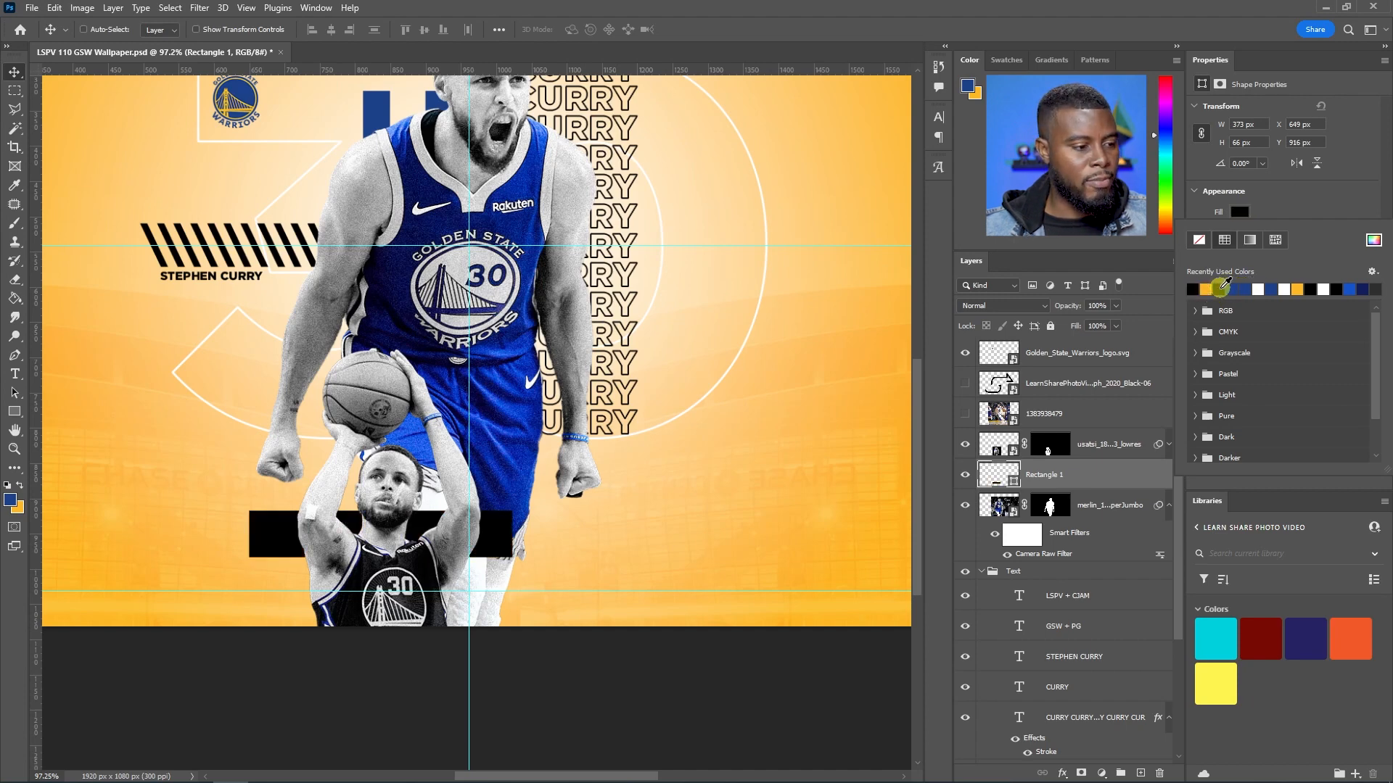
pyautogui.click(1242, 287)
pyautogui.scroll(-5, 716, 312)
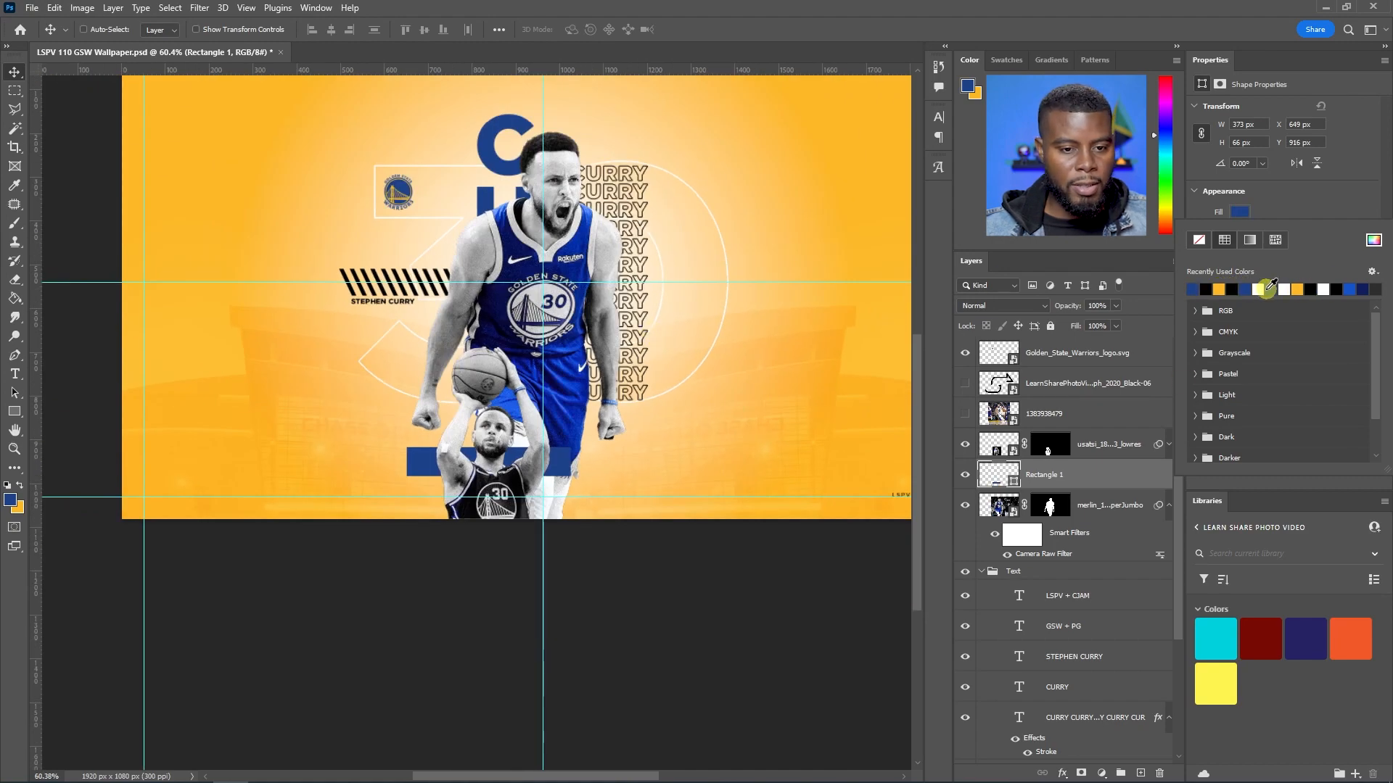
pyautogui.click(1260, 290)
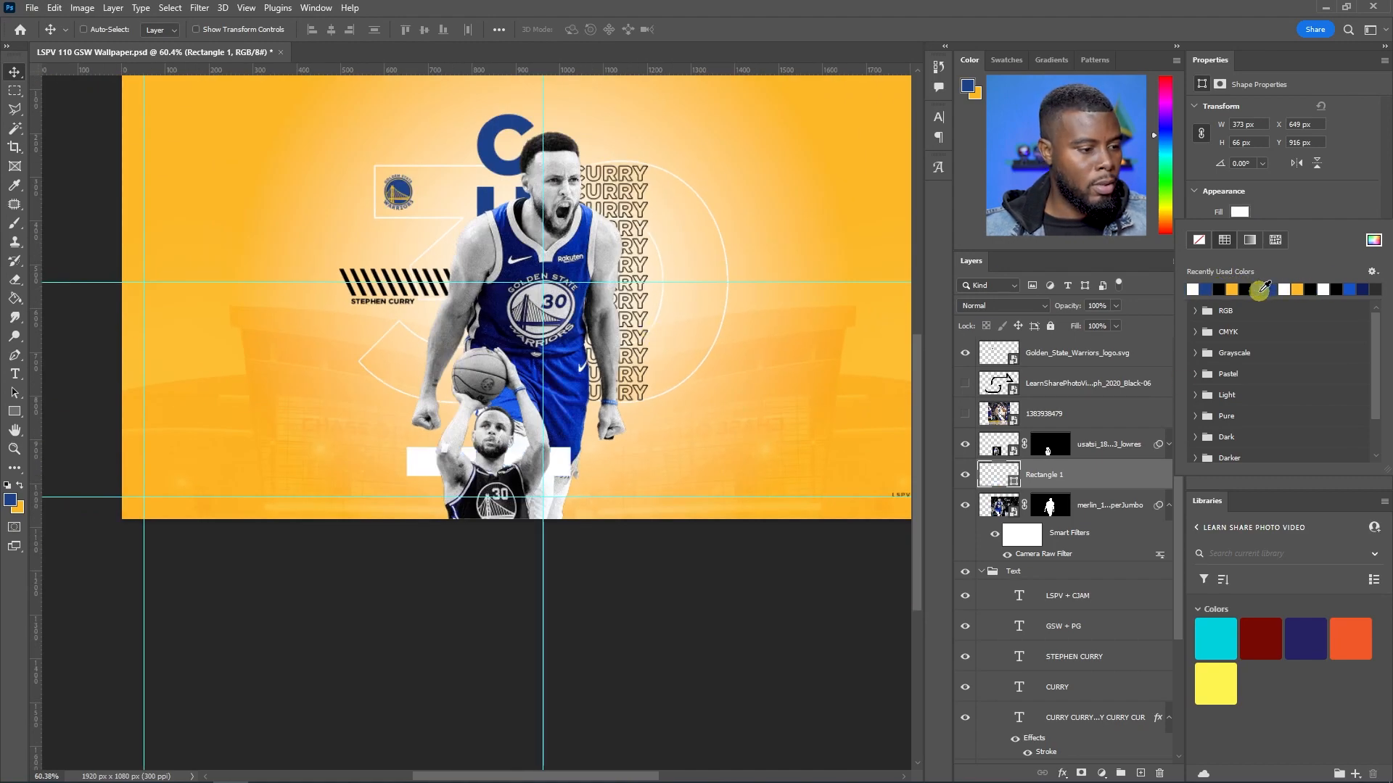
pyautogui.hotkey('alt', 'v')
pyautogui.press('Escape')
# Try several blend modes on the white rectangle, including Multiply, Hard Light and Soft Light, and leave it on Overlay
pyautogui.scroll(4, 520, 453)
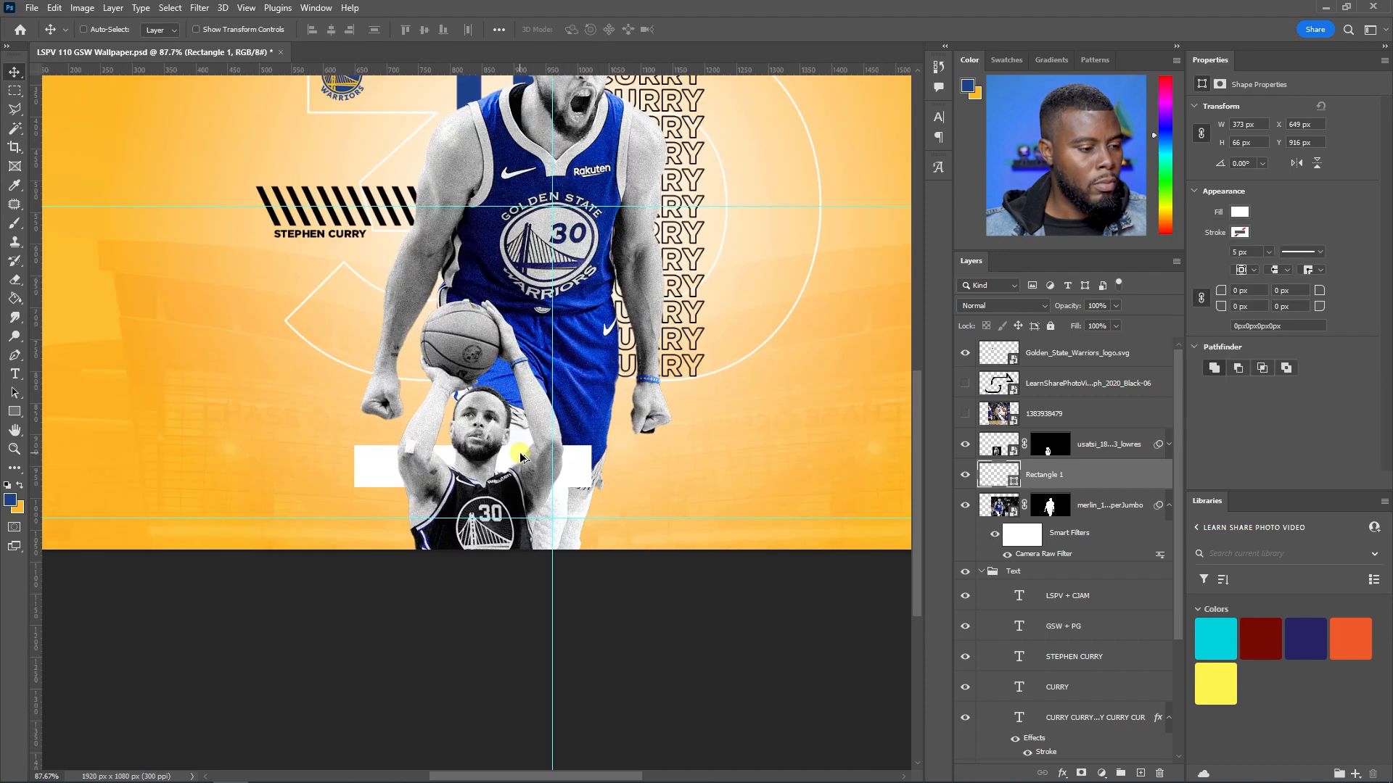
pyautogui.scroll(3, 520, 456)
pyautogui.click(1023, 306)
pyautogui.click(1023, 307)
pyautogui.scroll(-3, 1023, 307)
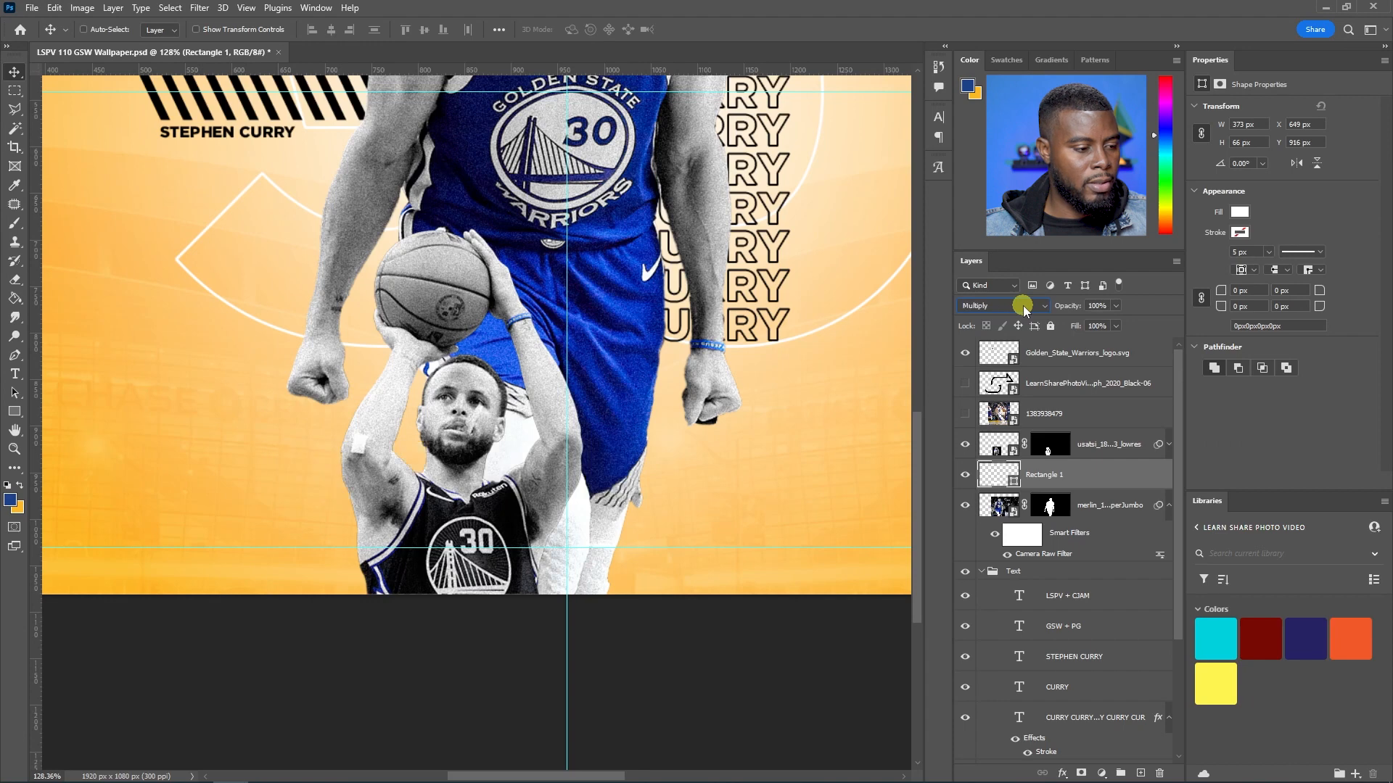
pyautogui.scroll(-3, 1023, 307)
pyautogui.scroll(-1, 1023, 307)
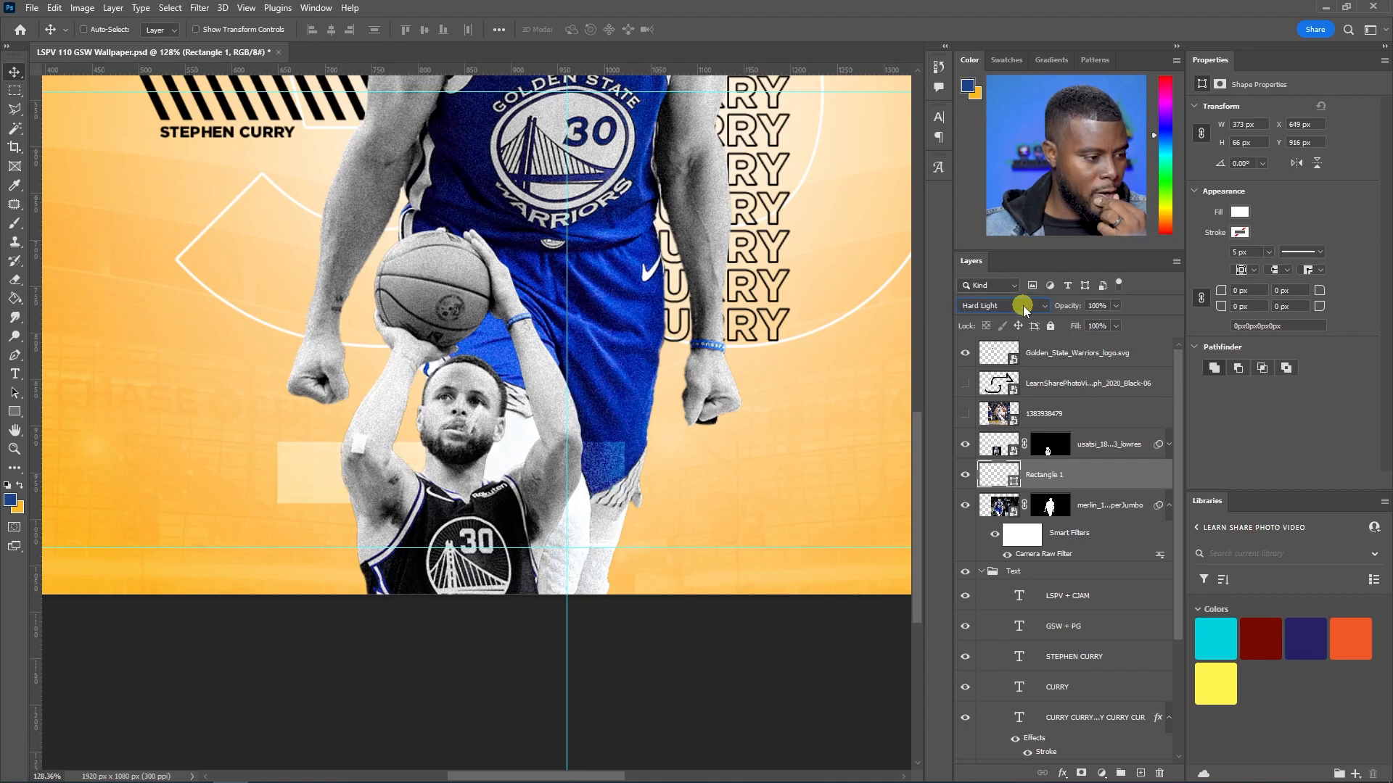
pyautogui.scroll(-4, 1023, 307)
pyautogui.scroll(3, 1023, 307)
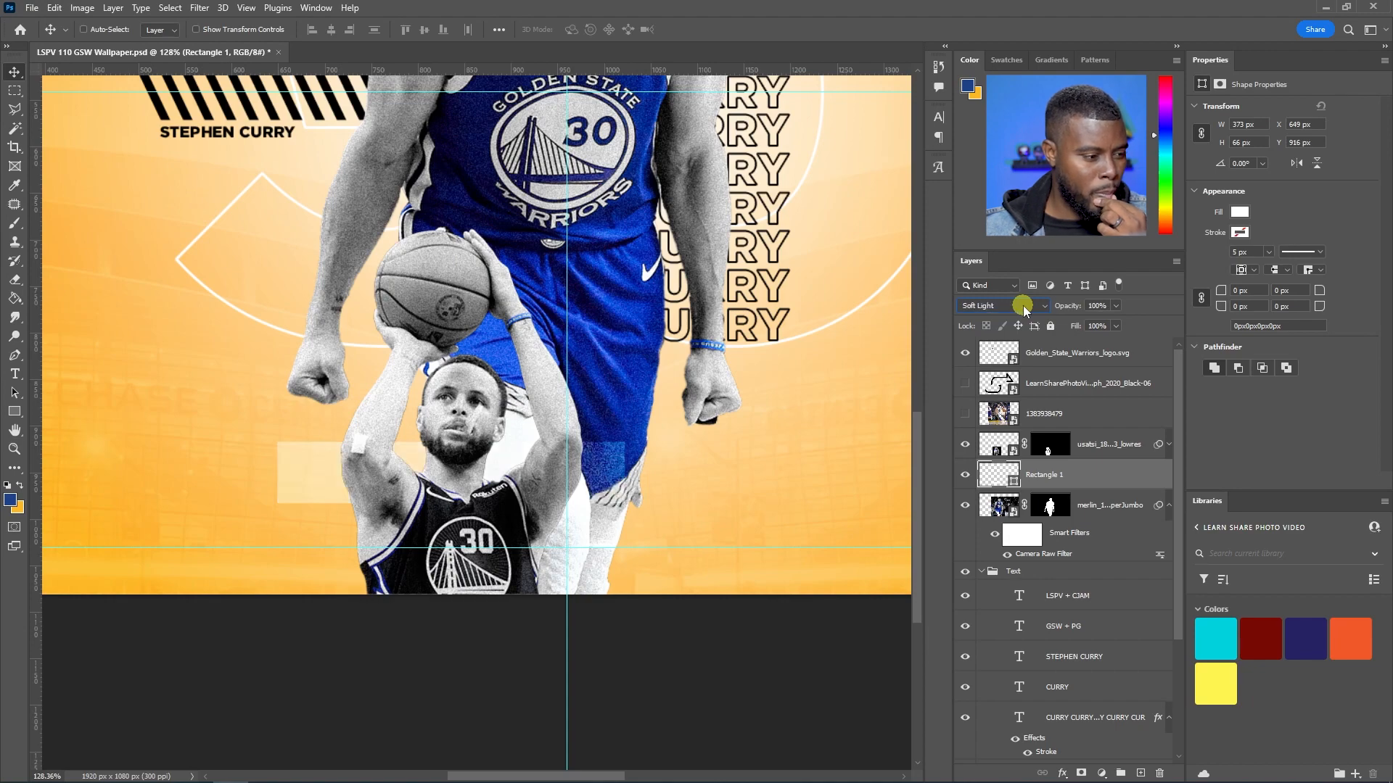
pyautogui.scroll(1, 1022, 307)
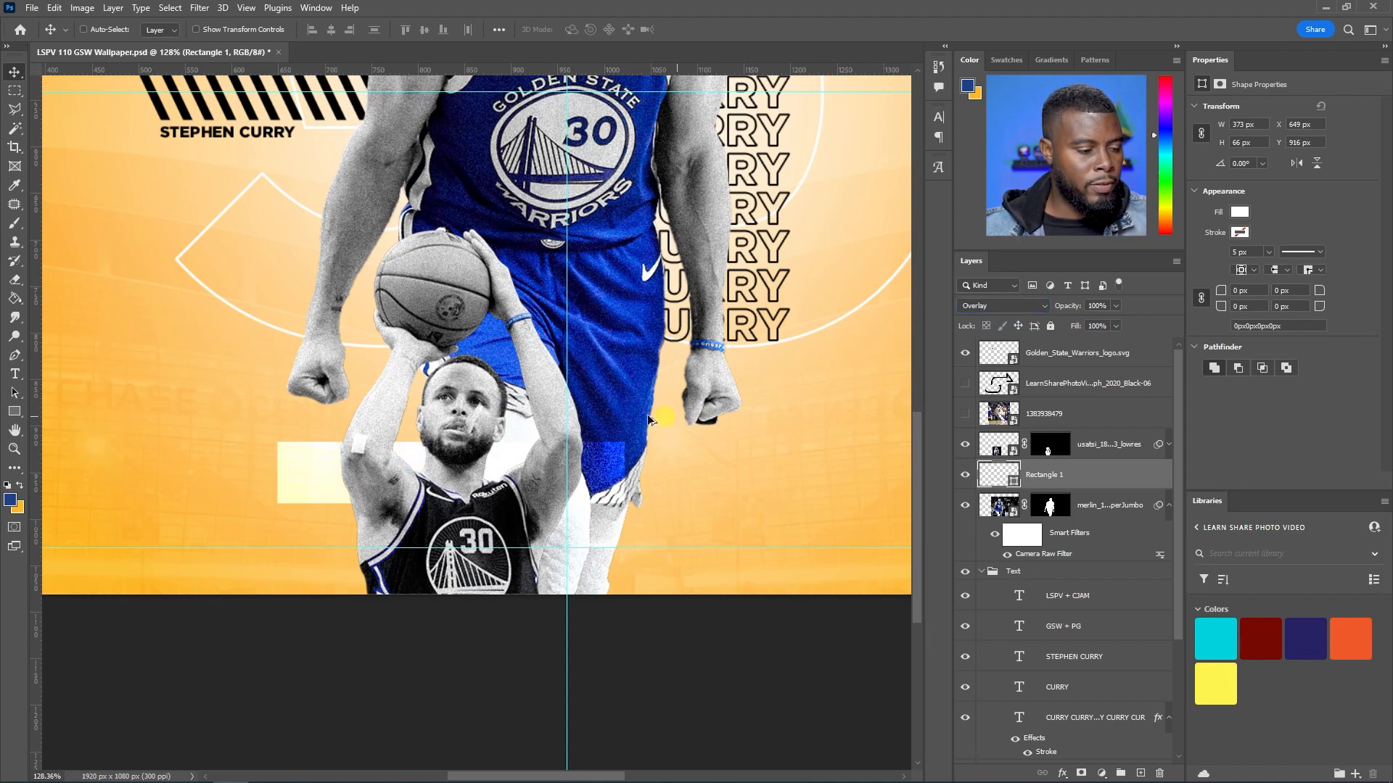
pyautogui.scroll(-9, 603, 408)
pyautogui.scroll(5, 536, 451)
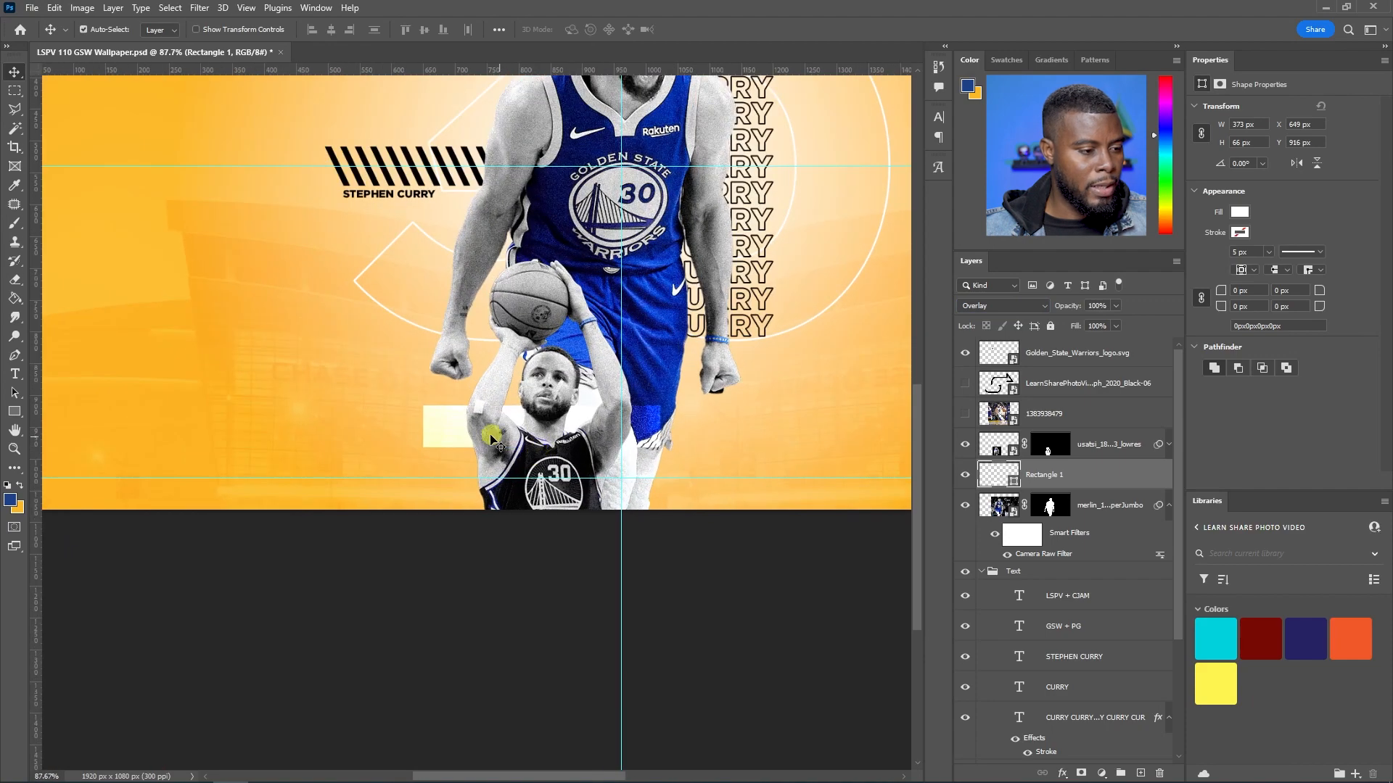
# Resize the rectangle to 202 × 83 px and shift it horizontally behind the small player's shoulder to X 688 px
pyautogui.hotkey('ctrl', 't')
pyautogui.moveTo(538, 448); pyautogui.dragTo(672, 402)
pyautogui.press('Return')
pyautogui.scroll(9, 584, 412)
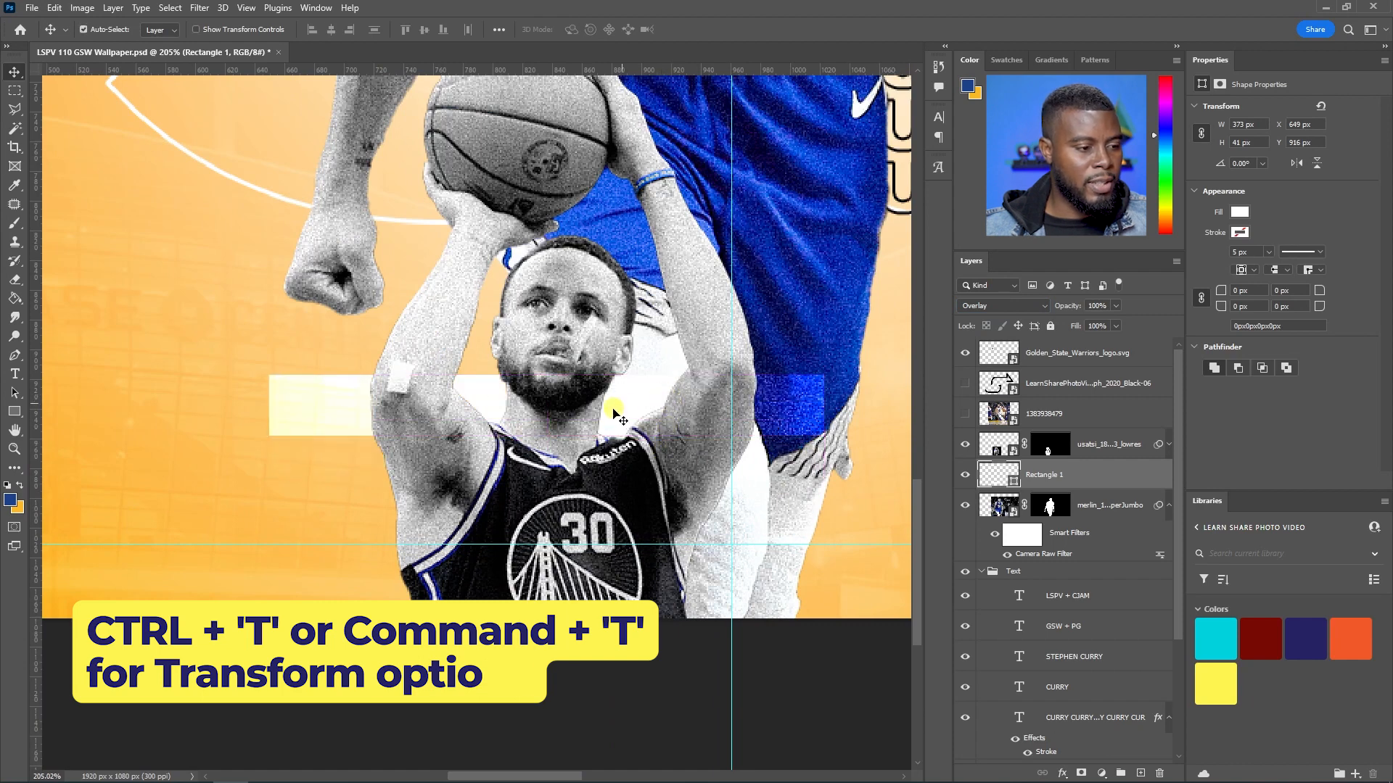
pyautogui.hotkey('ctrl', 't')
pyautogui.moveTo(545, 436); pyautogui.dragTo(545, 498)
pyautogui.moveTo(823, 436); pyautogui.dragTo(570, 444)
pyautogui.moveTo(333, 404); pyautogui.dragTo(399, 406)
pyautogui.press('Return')
pyautogui.scroll(-6, 399, 406)
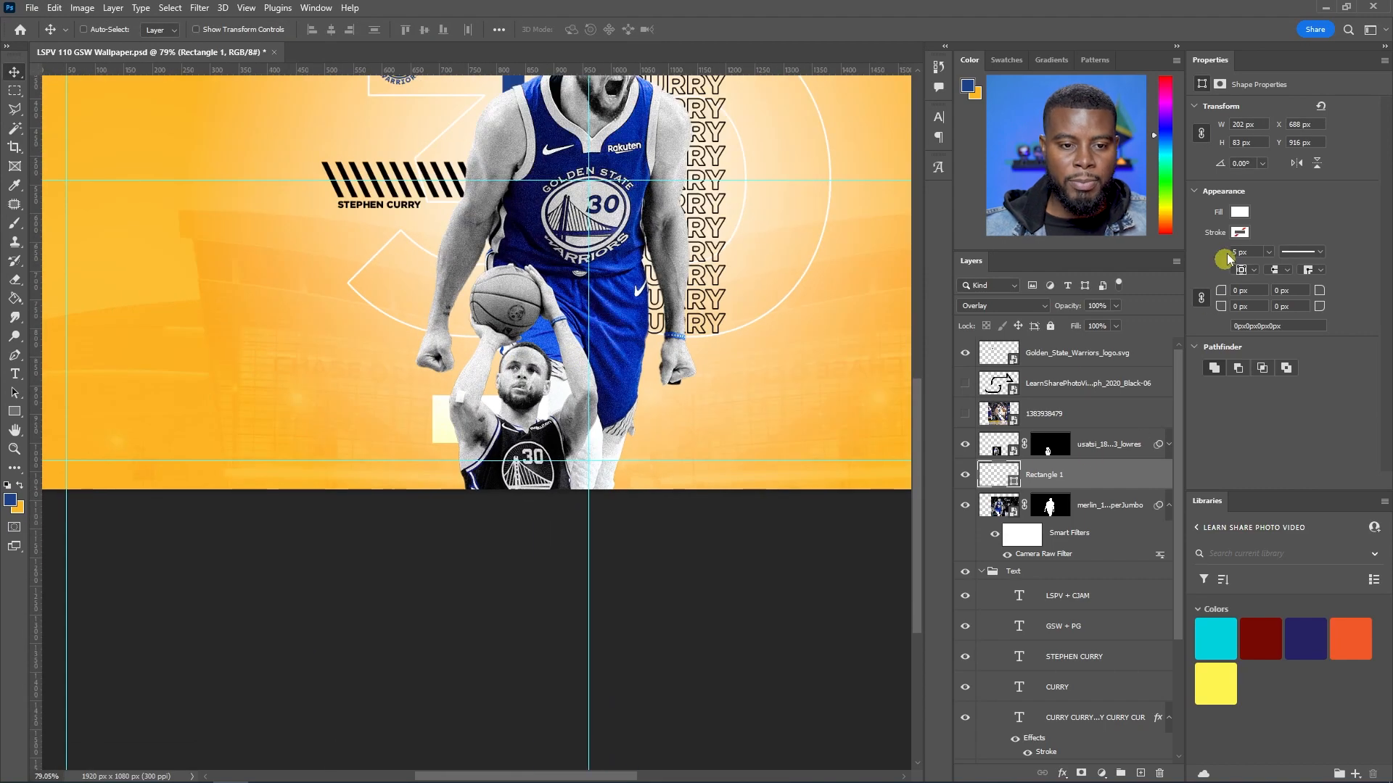
# Fill the rectangle with the recently used dark blue and set its blend mode to Normal
pyautogui.click(1239, 212)
pyautogui.click(1209, 289)
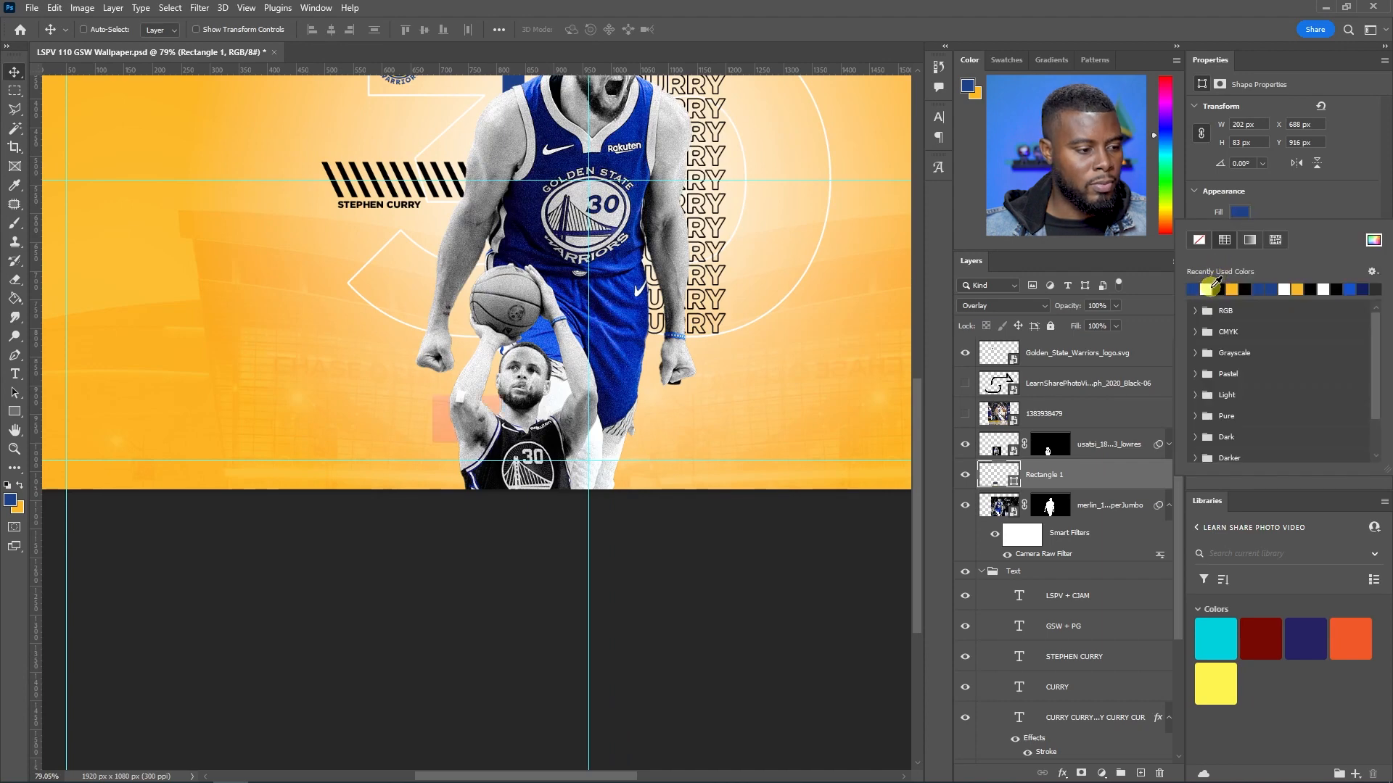
pyautogui.click(1286, 214)
pyautogui.click(1003, 305)
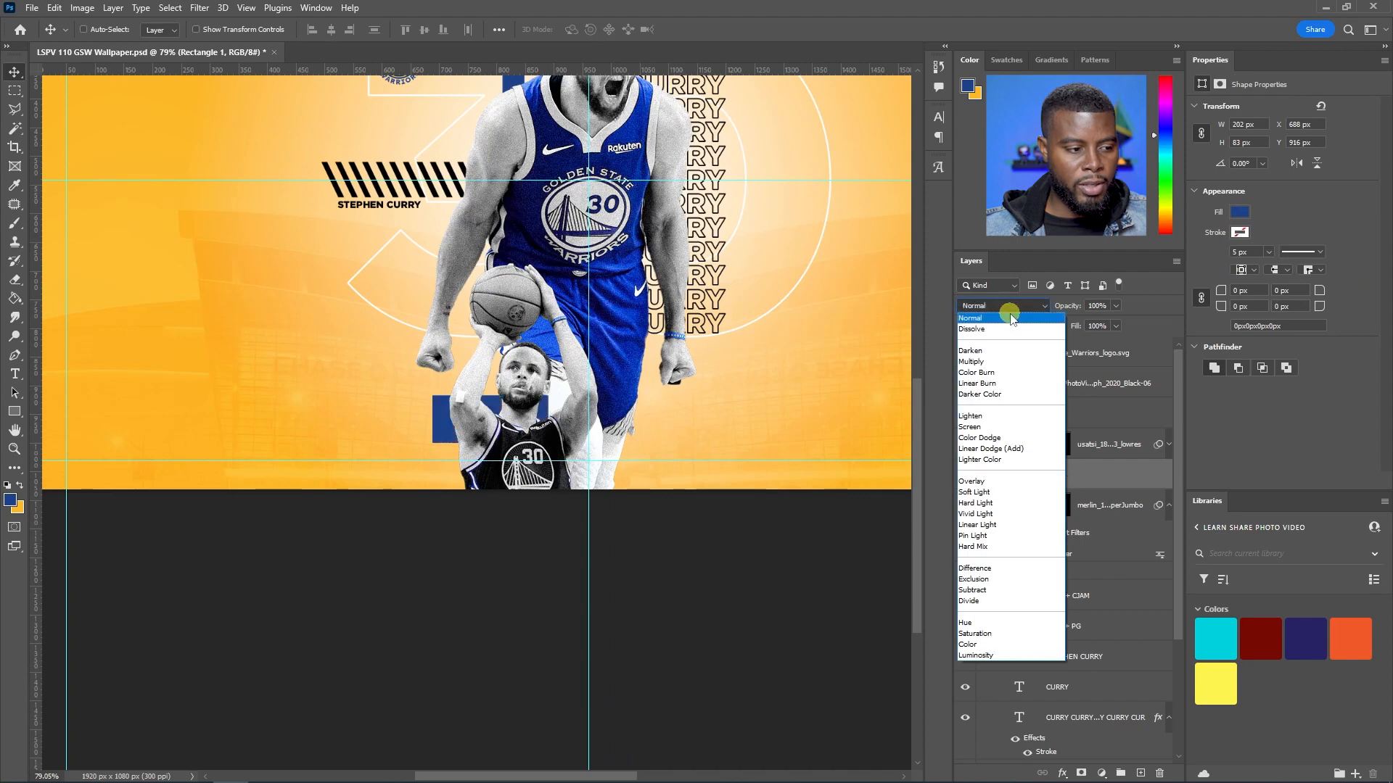
pyautogui.click(979, 314)
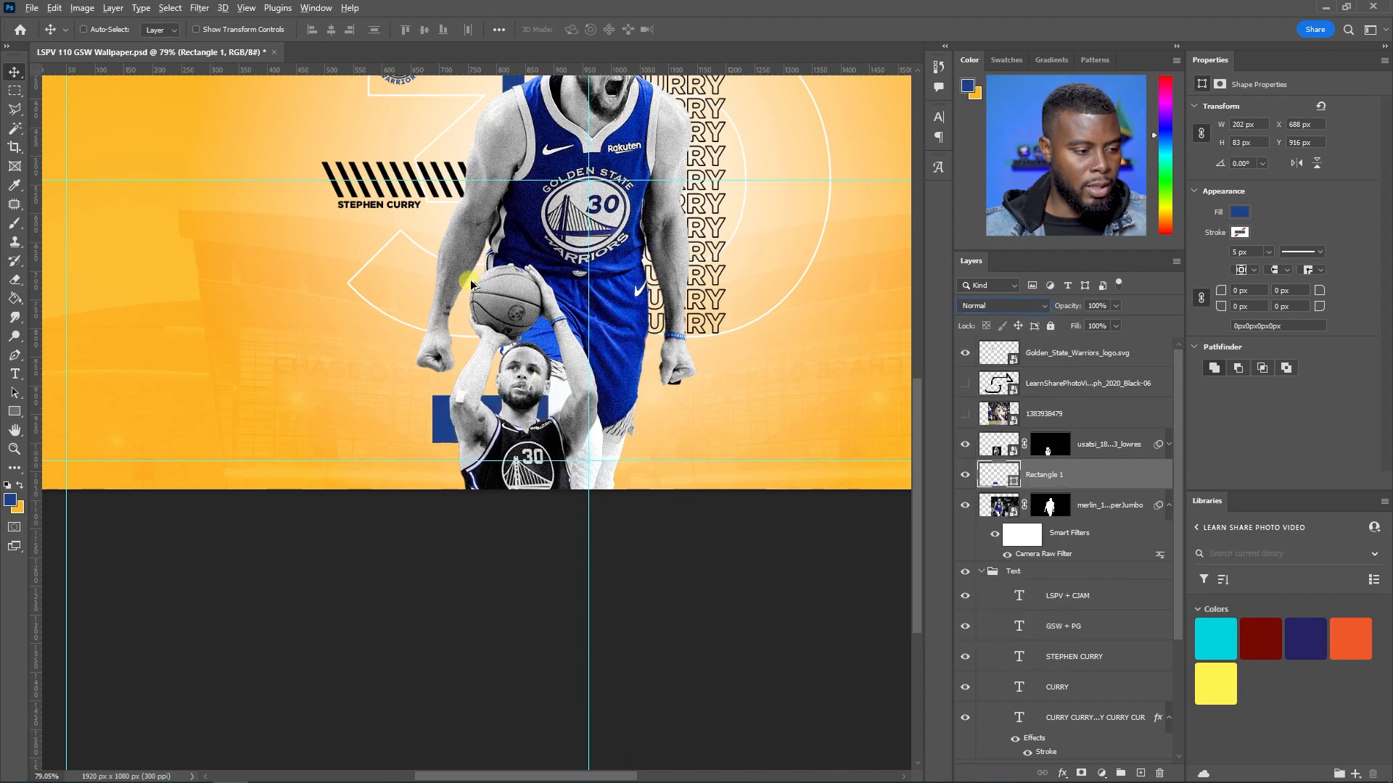
pyautogui.scroll(3, 520, 259)
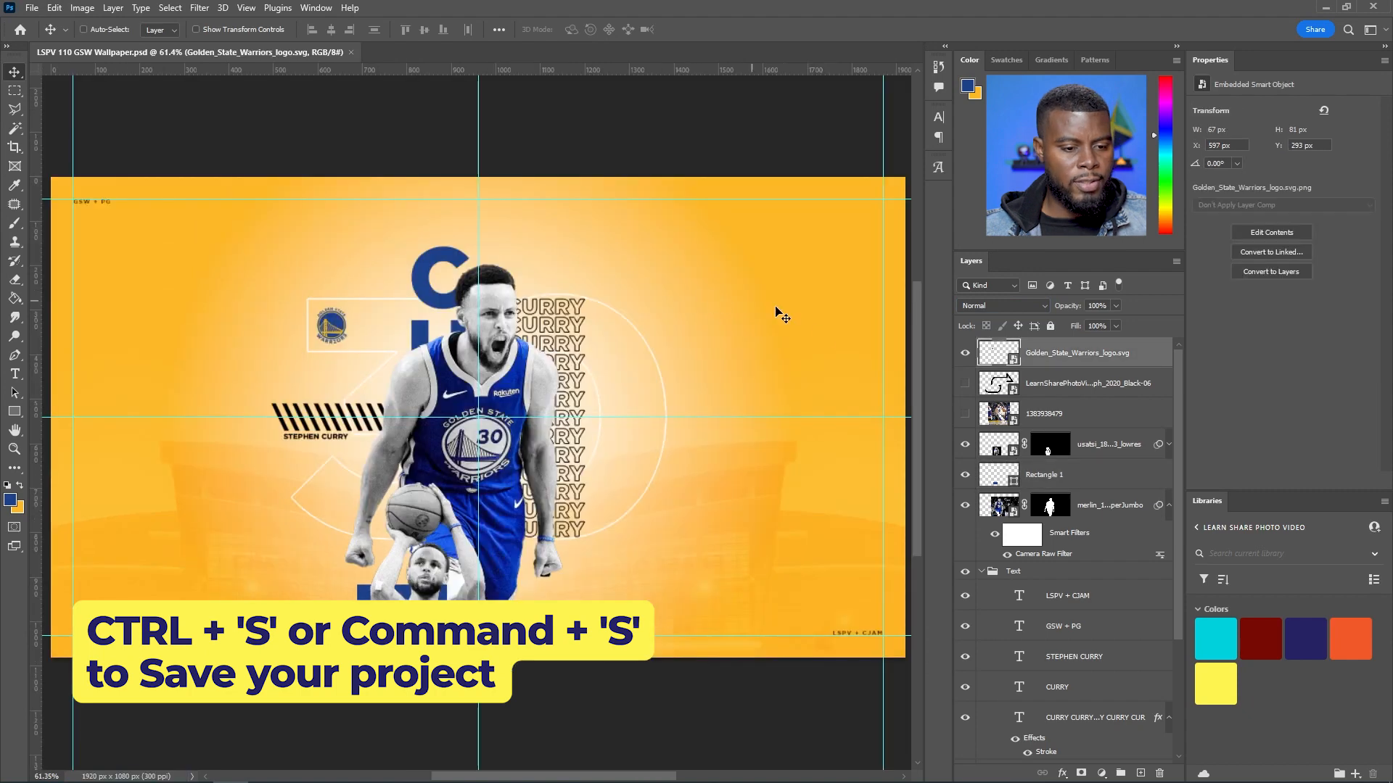
# Collapse the Text group and raise the grain of the large player's Camera Raw filter to 61
pyautogui.click(981, 572)
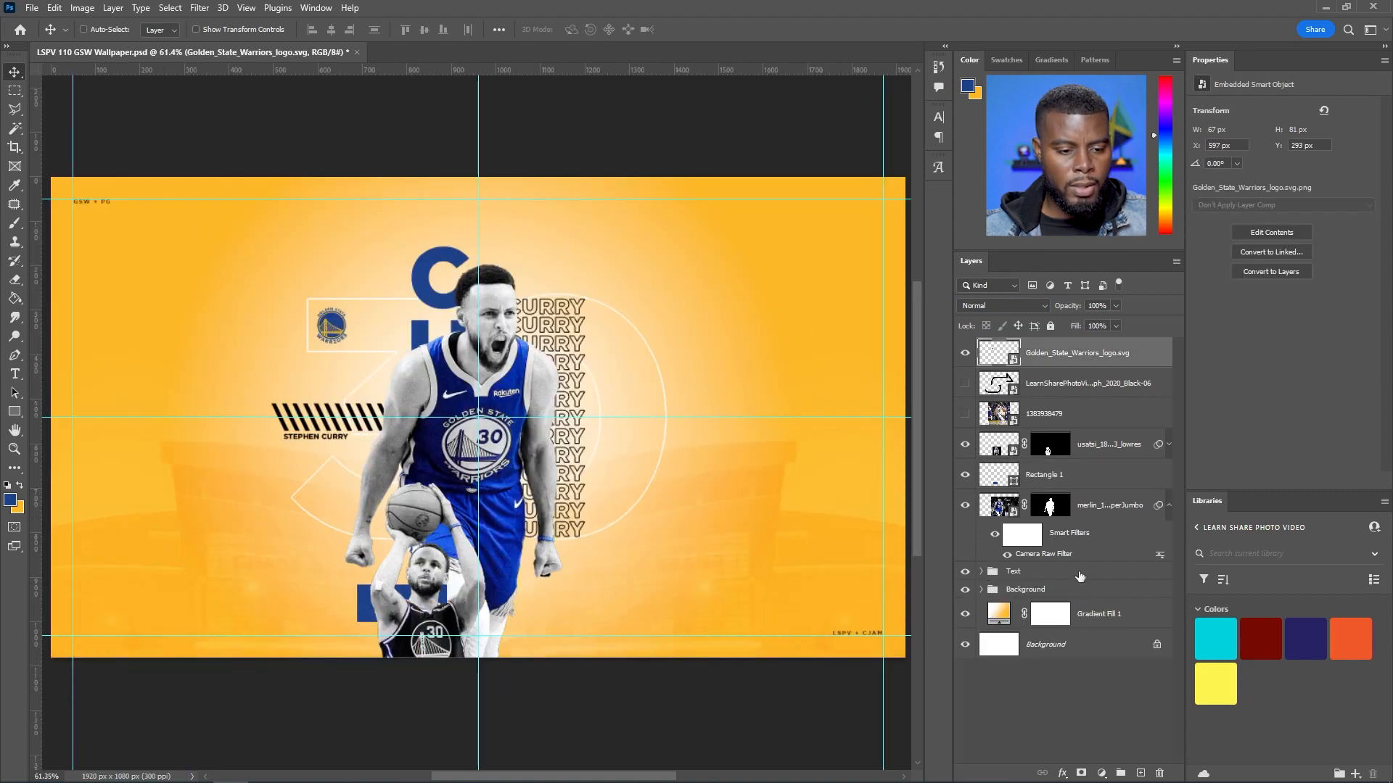
pyautogui.click(1060, 555)
pyautogui.doubleClick(1060, 555)
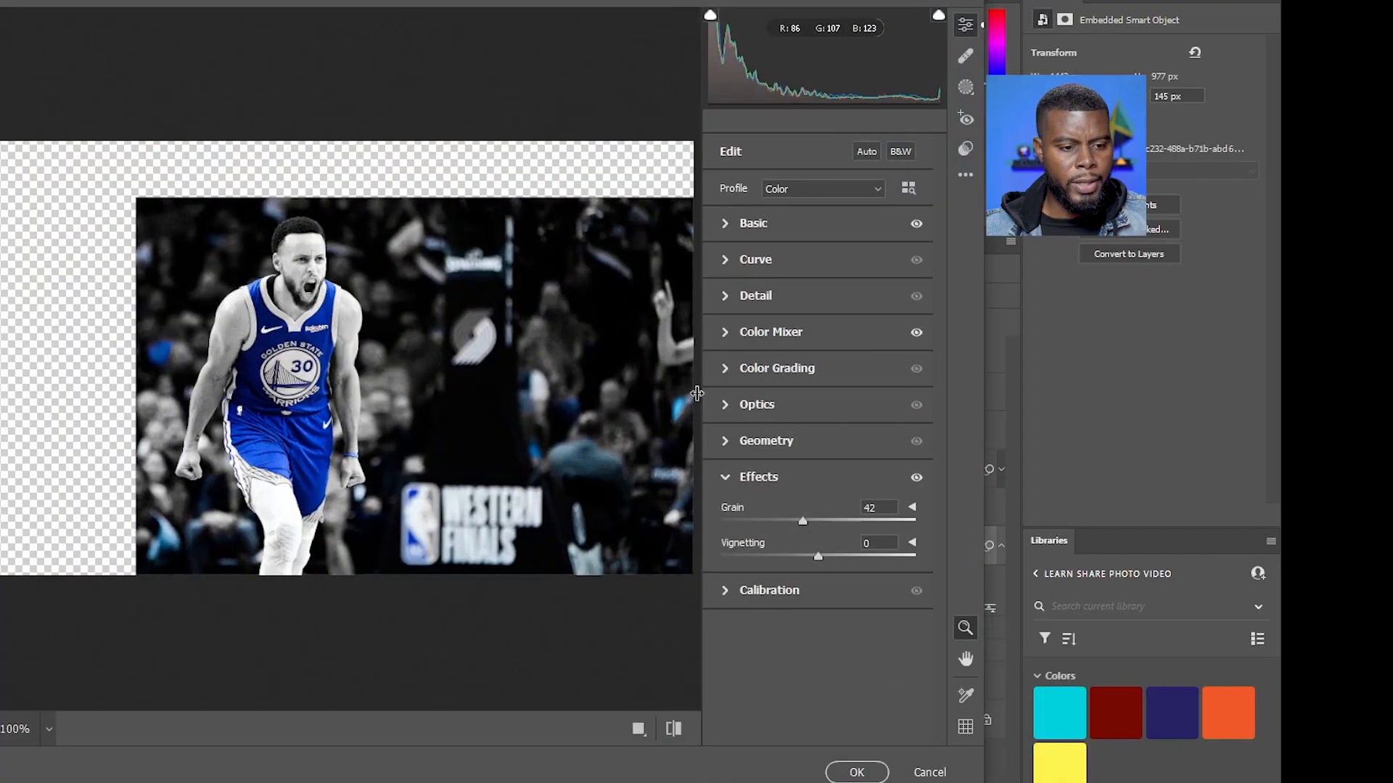
pyautogui.click(274, 257)
pyautogui.moveTo(804, 514); pyautogui.dragTo(836, 522)
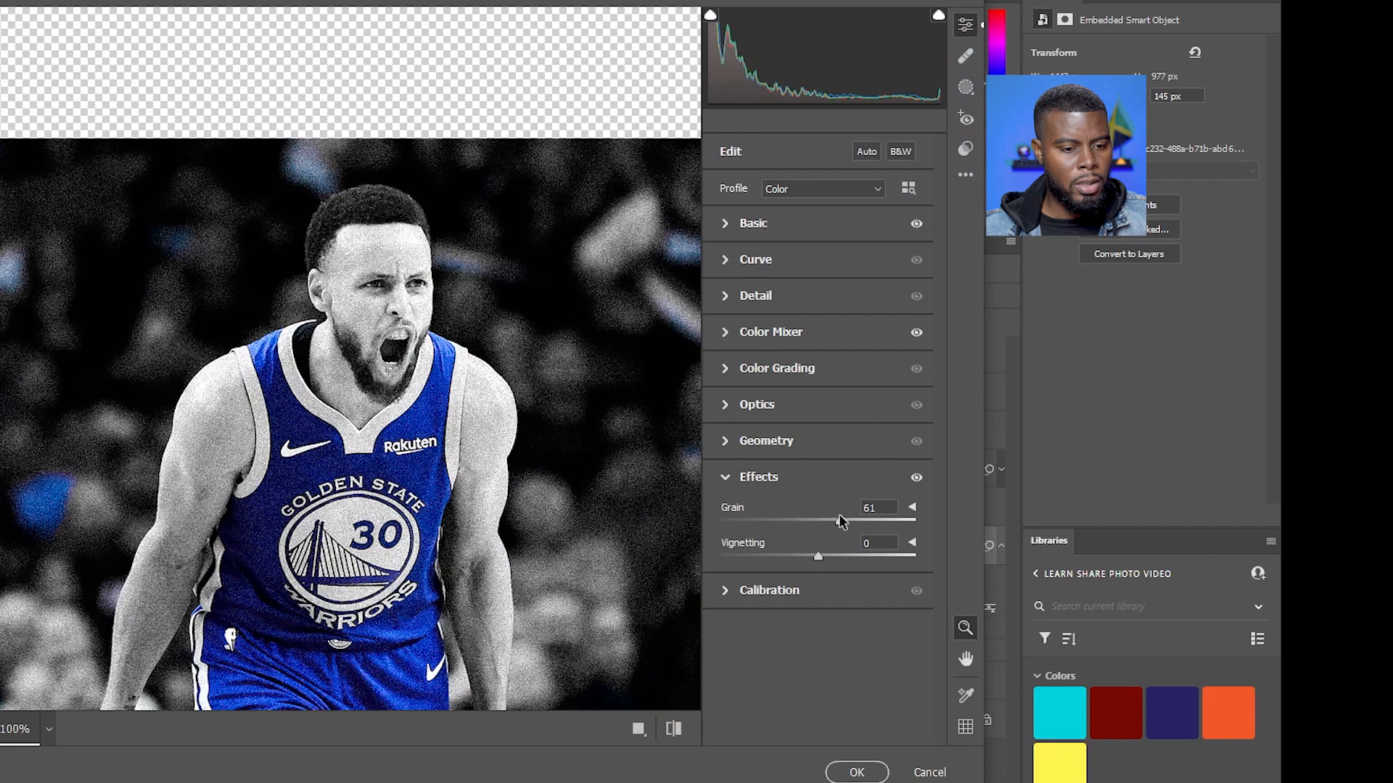
pyautogui.click(863, 774)
# Examine the composition and the area around the small player's arm, checking it with the blue rectangle hidden and shown
pyautogui.scroll(3, 615, 419)
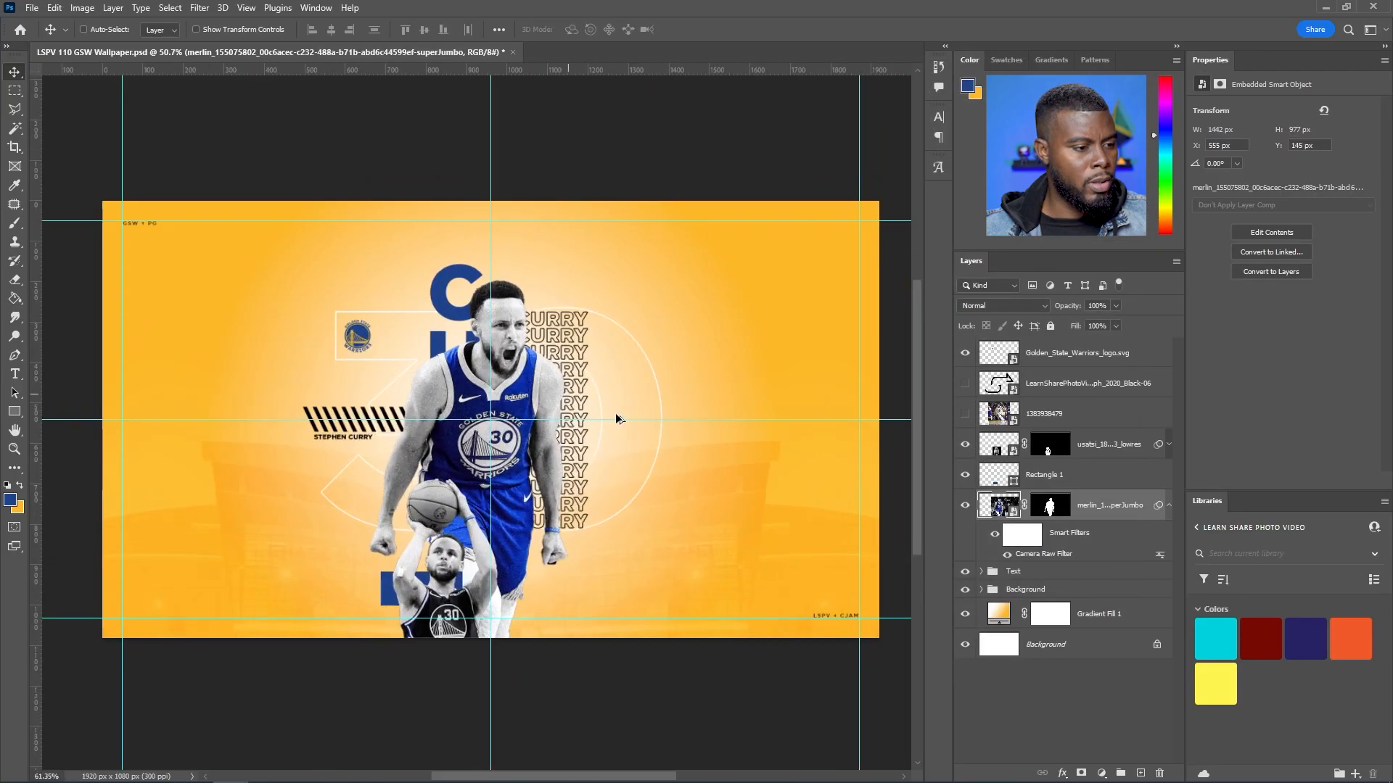
pyautogui.scroll(-3, 430, 502)
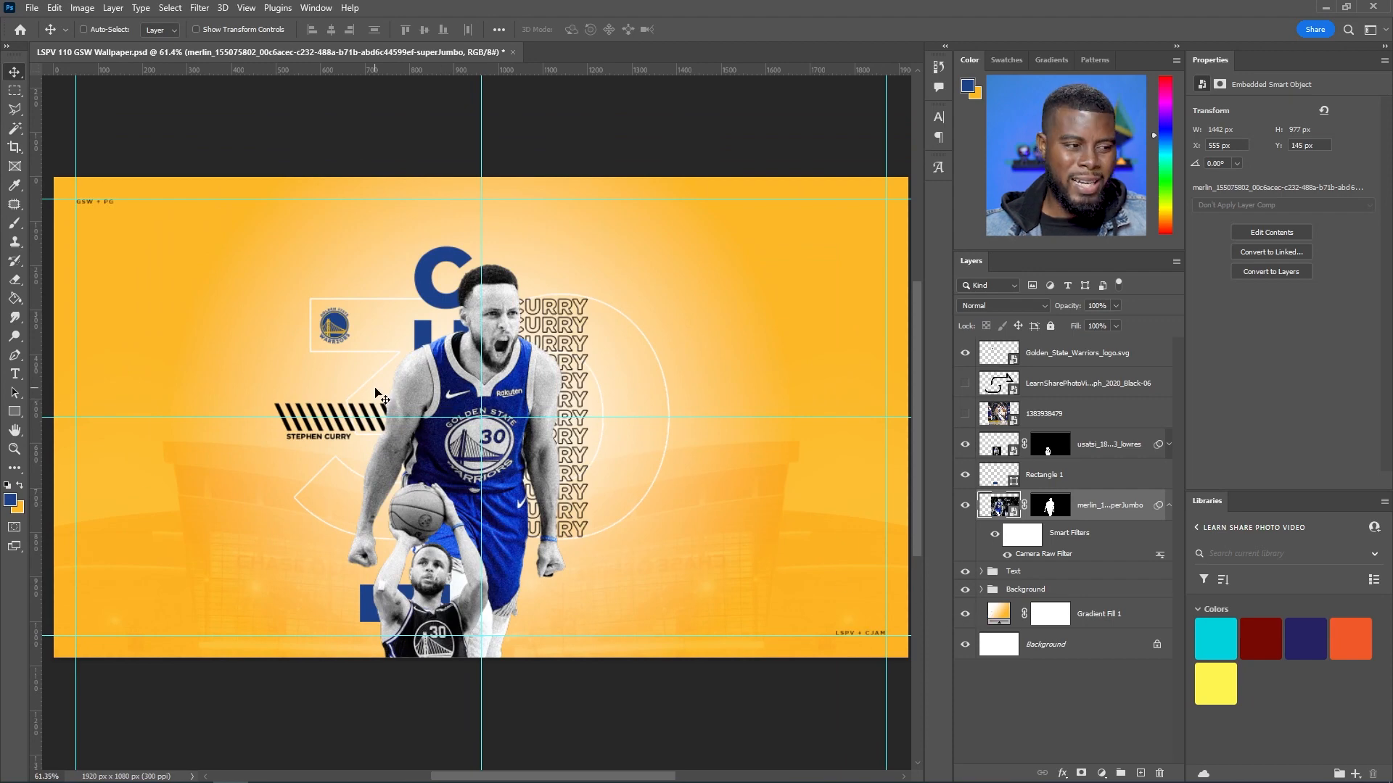
pyautogui.scroll(4, 376, 393)
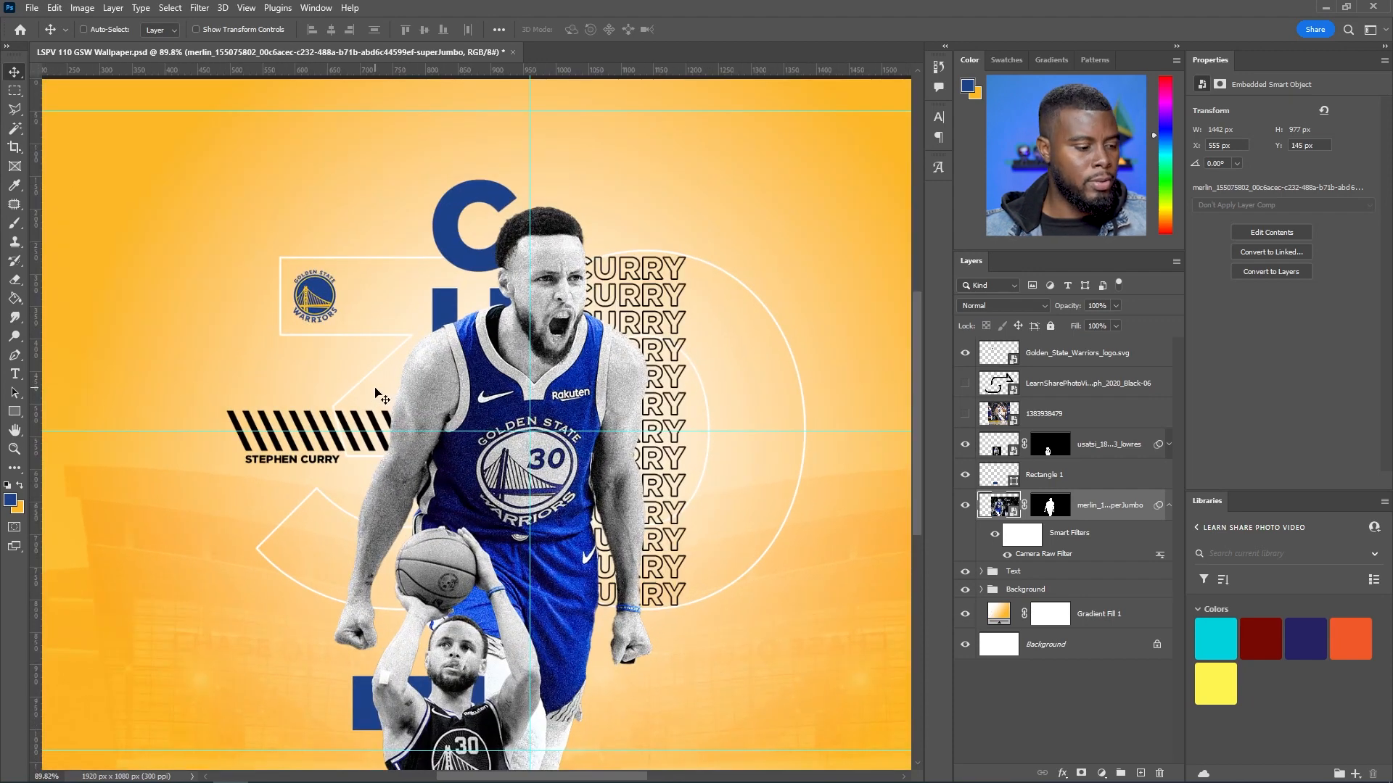
pyautogui.scroll(-2, 308, 633)
pyautogui.scroll(8, 329, 597)
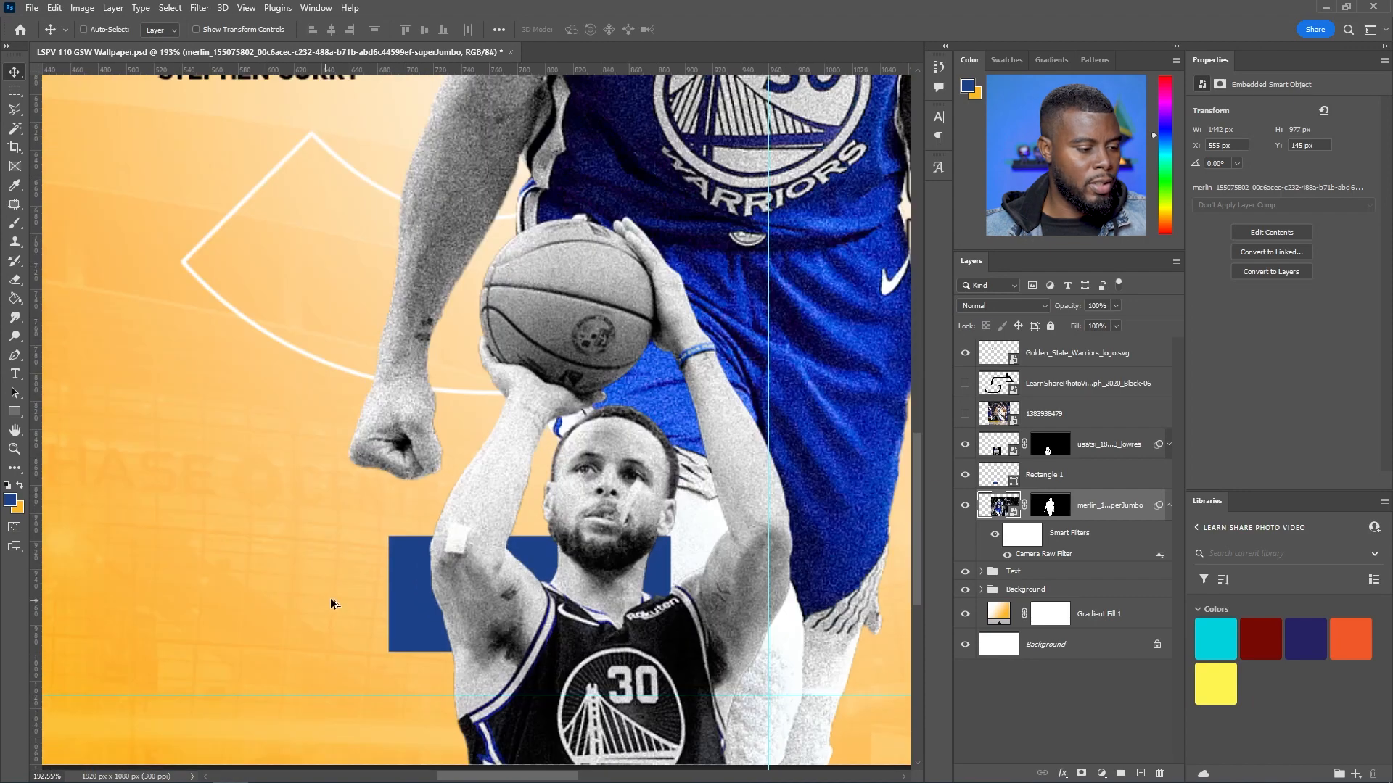
pyautogui.scroll(-2, 406, 573)
pyautogui.scroll(2, 531, 542)
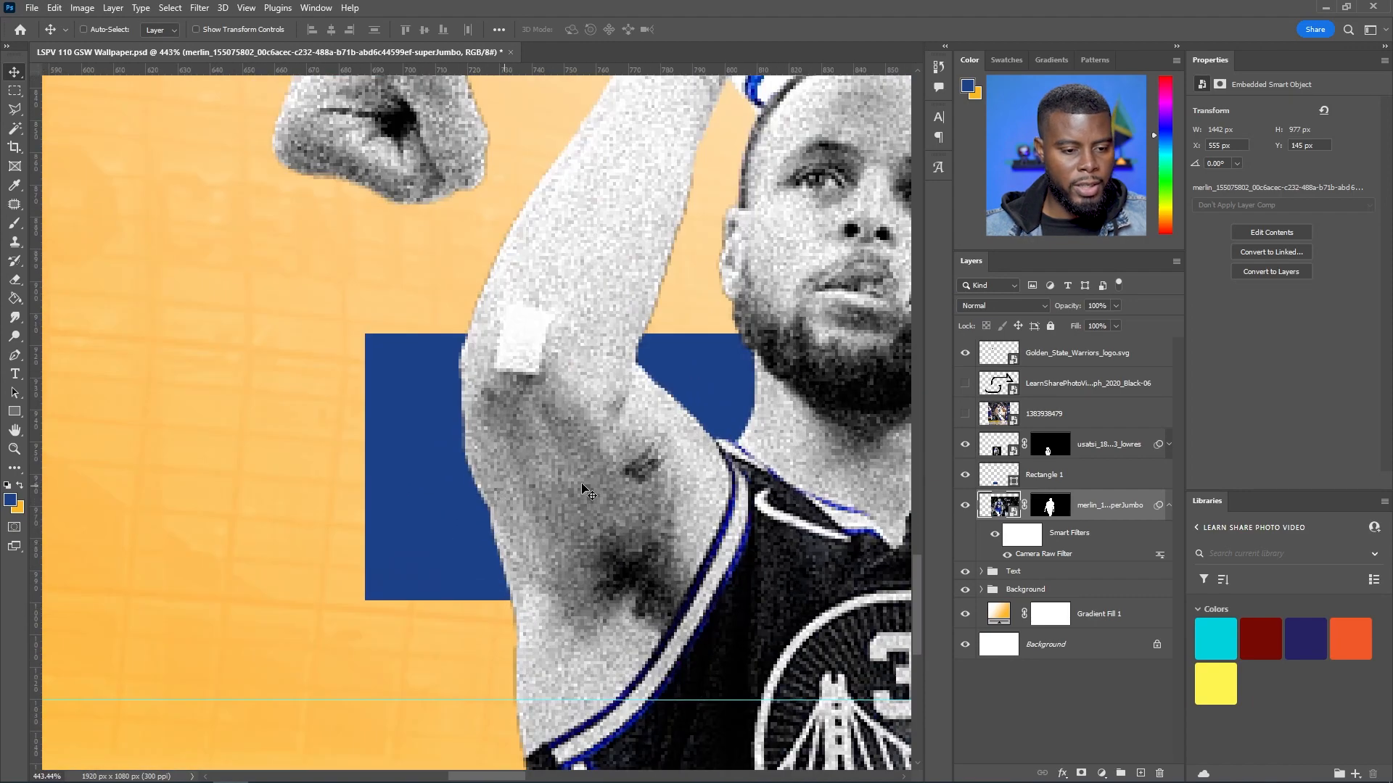
pyautogui.click(965, 475)
pyautogui.click(966, 475)
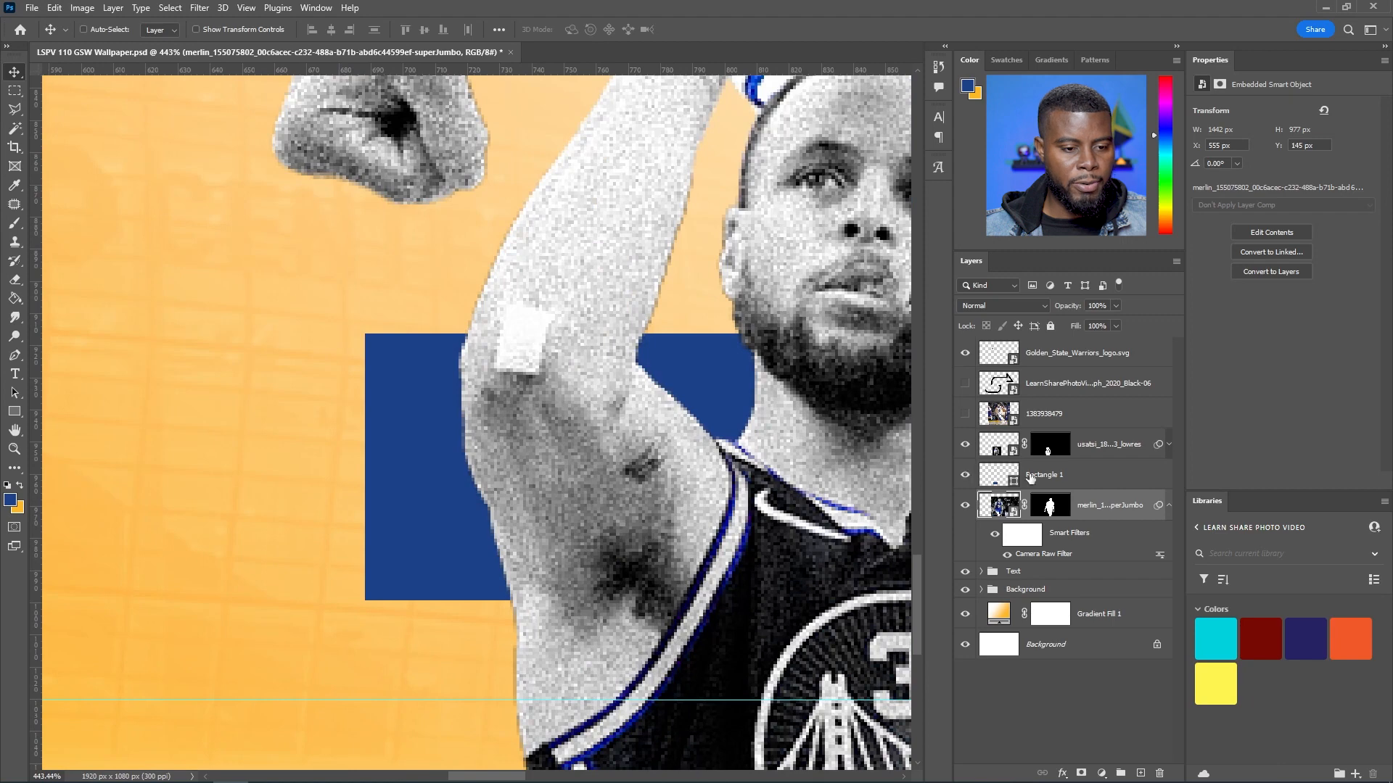
# Duplicate the blue rectangle and turn the copy into a 13 px wide bar just outside its left edge, at X 669 px
pyautogui.click(1008, 476)
pyautogui.hotkey('ctrl', 'j')
pyautogui.hotkey('ctrl', 't')
pyautogui.hscroll(5, 780, 439)
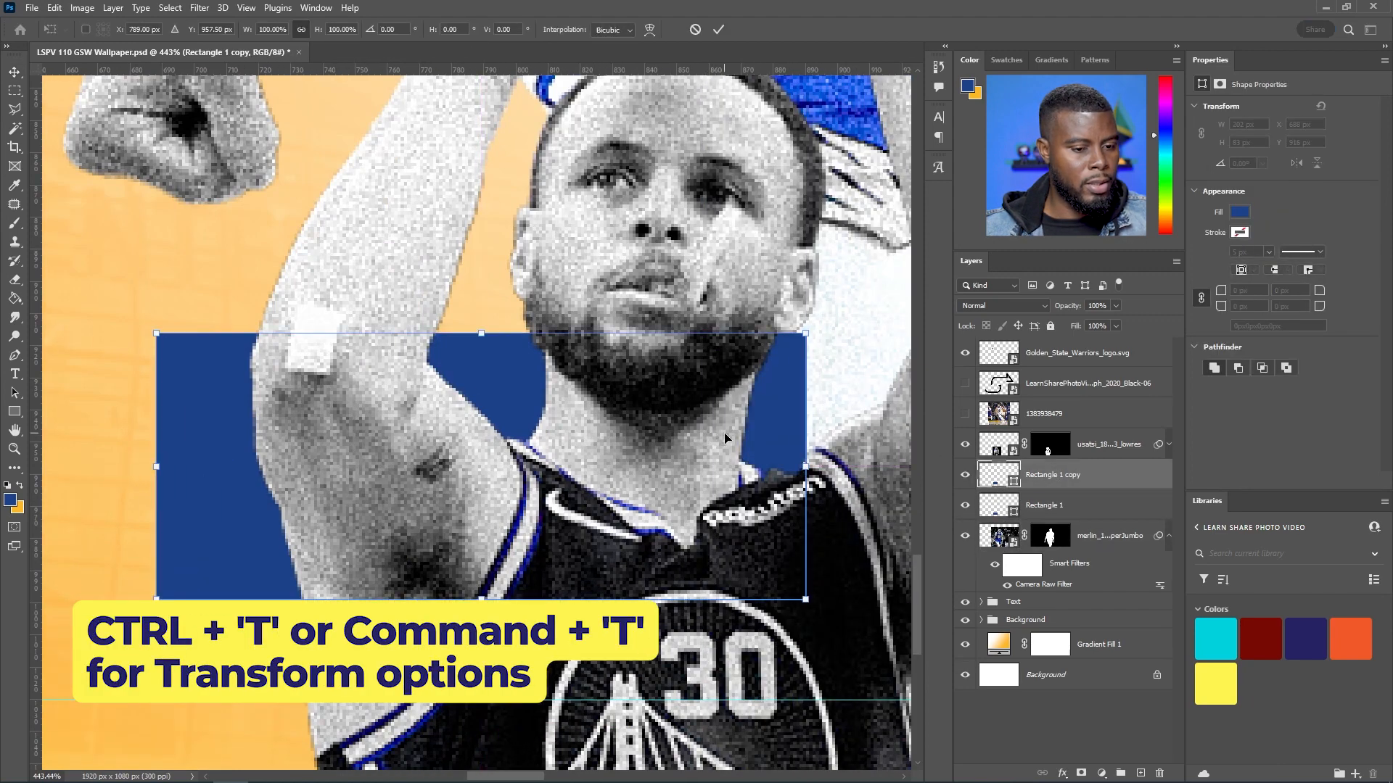
pyautogui.hscroll(-1, 812, 468)
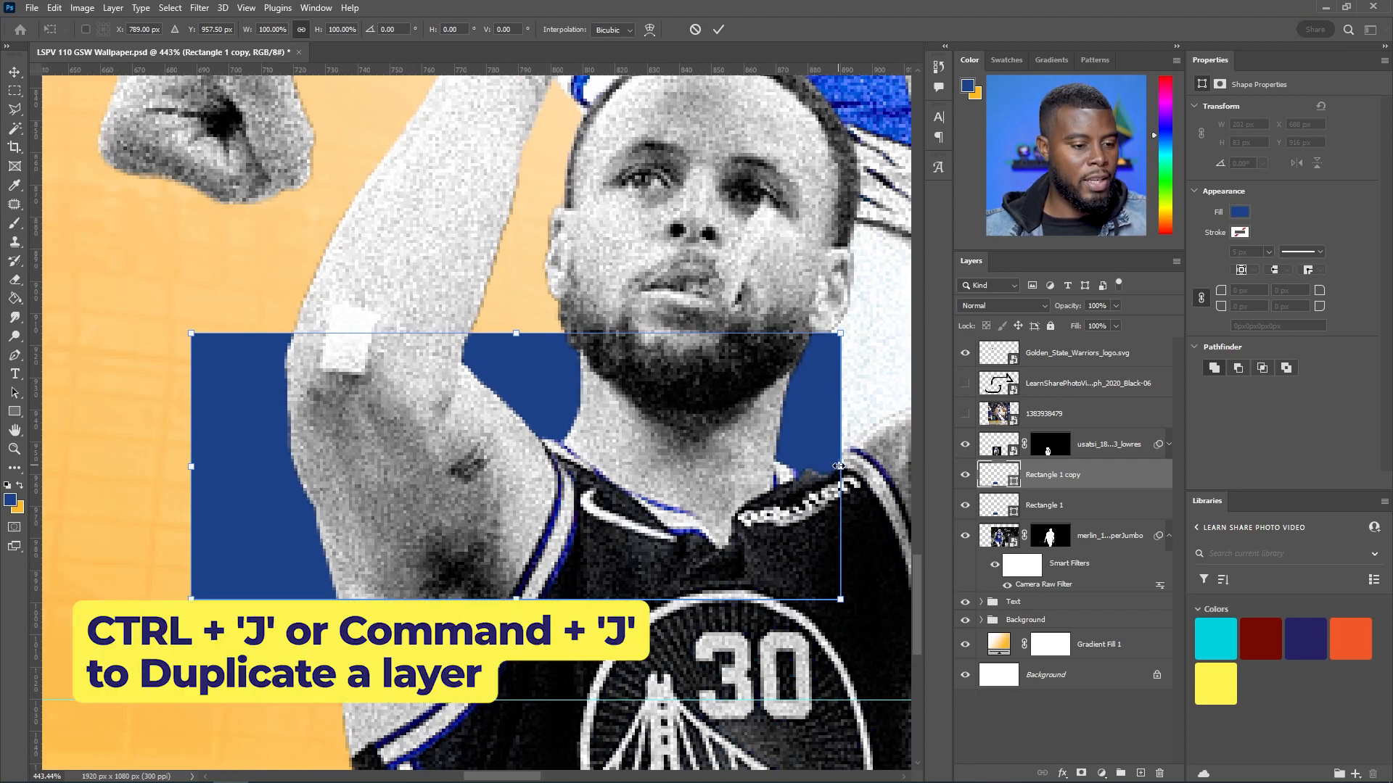
pyautogui.moveTo(838, 466); pyautogui.dragTo(156, 414)
pyautogui.press('Return')
pyautogui.hscroll(-6, 156, 414)
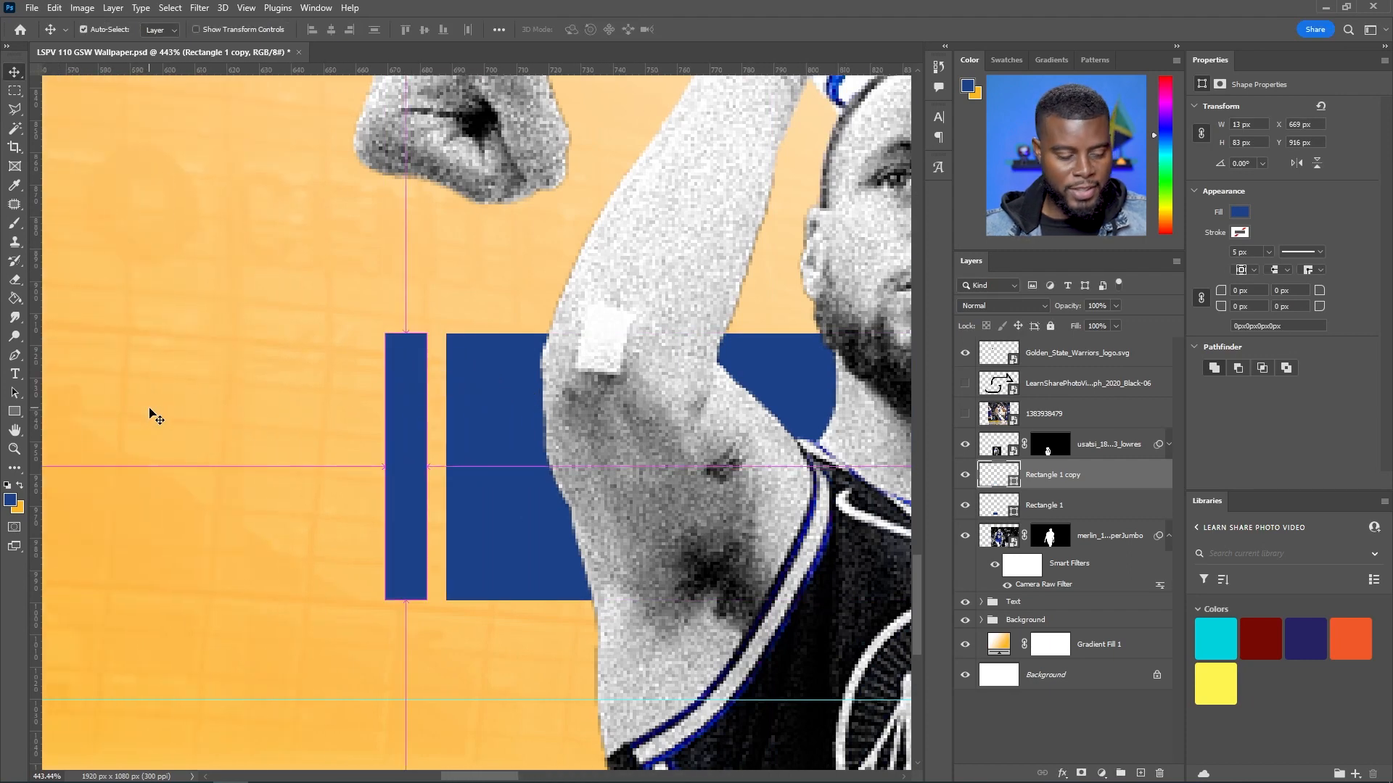
# Duplicate the narrow bar, place the copy to its left and narrow it to 5 px wide at X 658 px
pyautogui.hotkey('ctrl', 'j')
pyautogui.moveTo(406, 418); pyautogui.dragTo(346, 414)
pyautogui.hotkey('ctrl', 't')
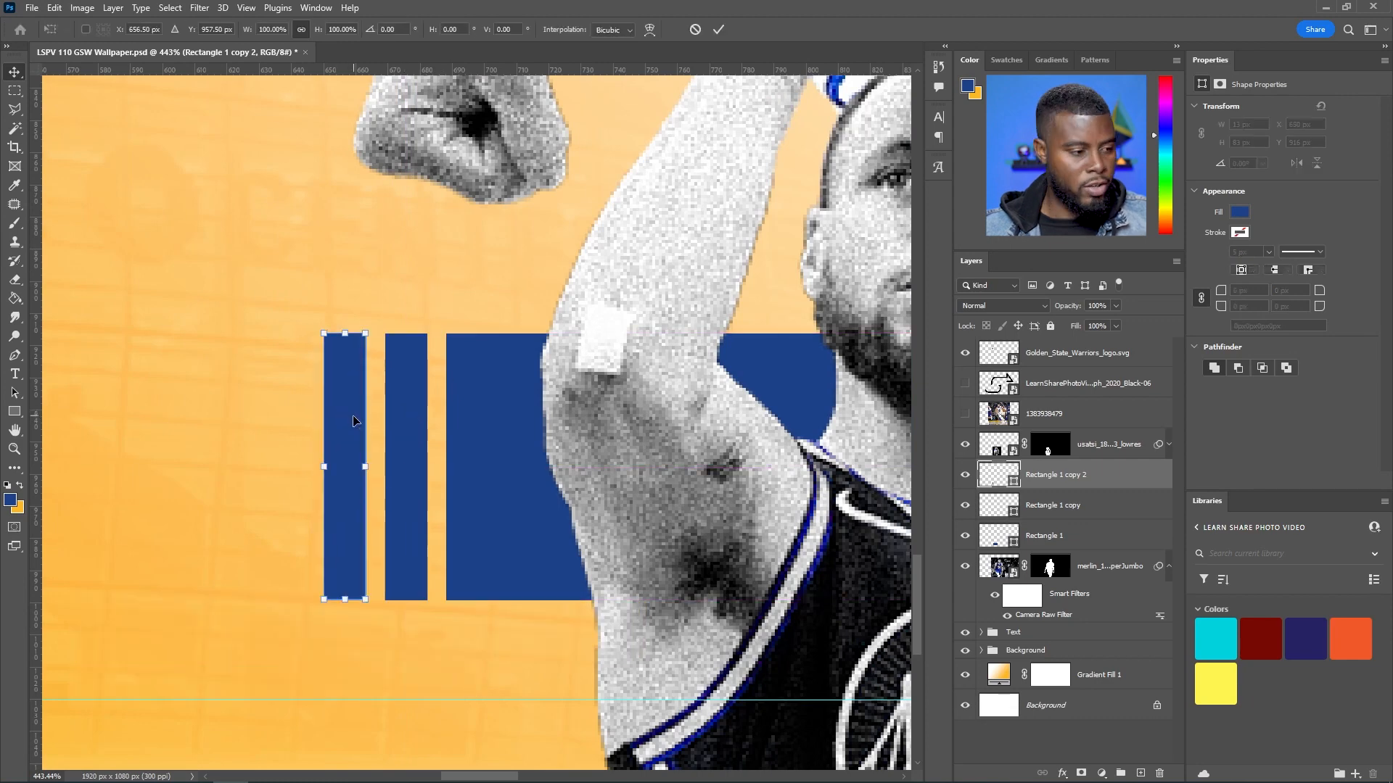
pyautogui.moveTo(367, 468)
pyautogui.mouseDown()
pyautogui.moveTo(333, 468)
pyautogui.moveTo(363, 444)
pyautogui.mouseUp()
pyautogui.press('Return')
pyautogui.scroll(-5, 363, 444)
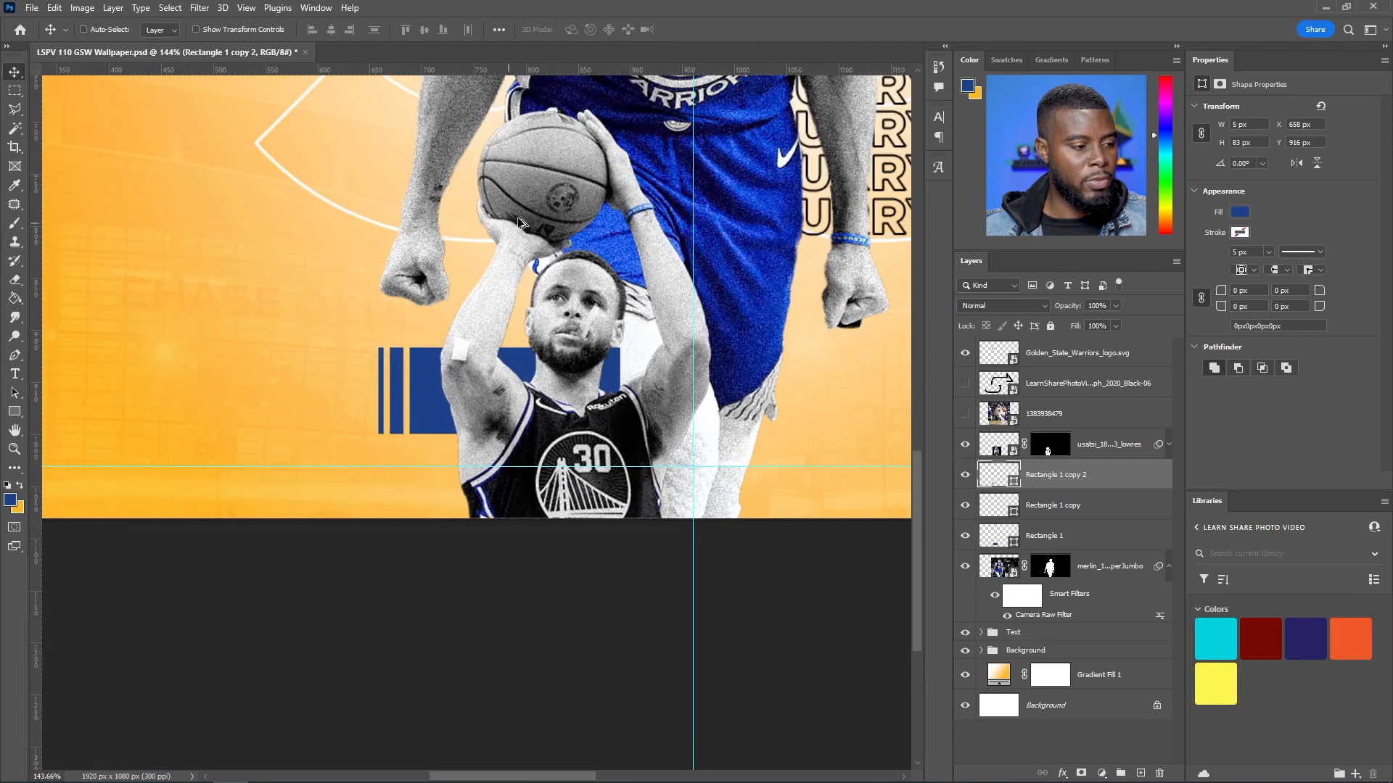
# Review the blue bars up close and against the whole composition, and save the document
pyautogui.scroll(-2, 518, 221)
pyautogui.scroll(-1, 522, 251)
pyautogui.scroll(1, 435, 321)
pyautogui.scroll(4, 432, 356)
pyautogui.scroll(-8, 580, 279)
pyautogui.scroll(5, 643, 295)
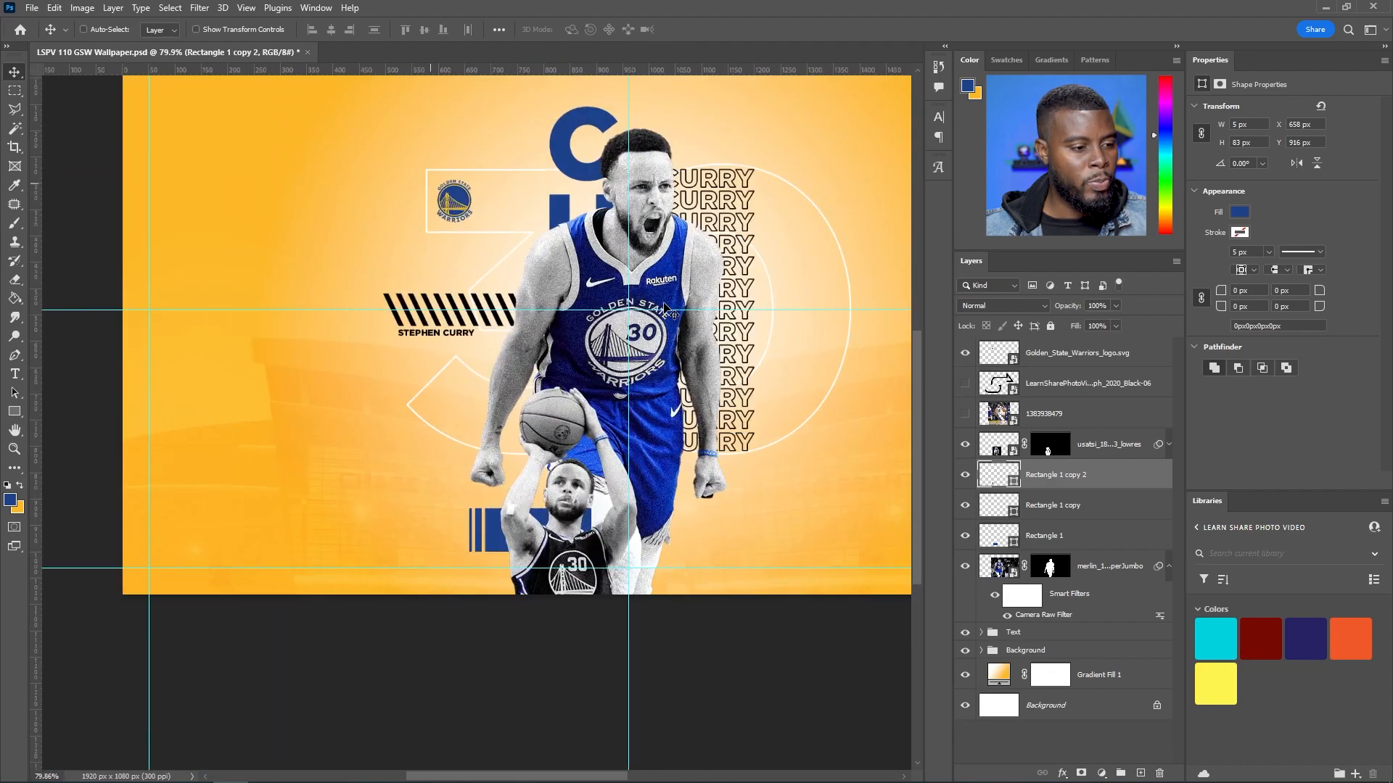
pyautogui.scroll(10, 387, 560)
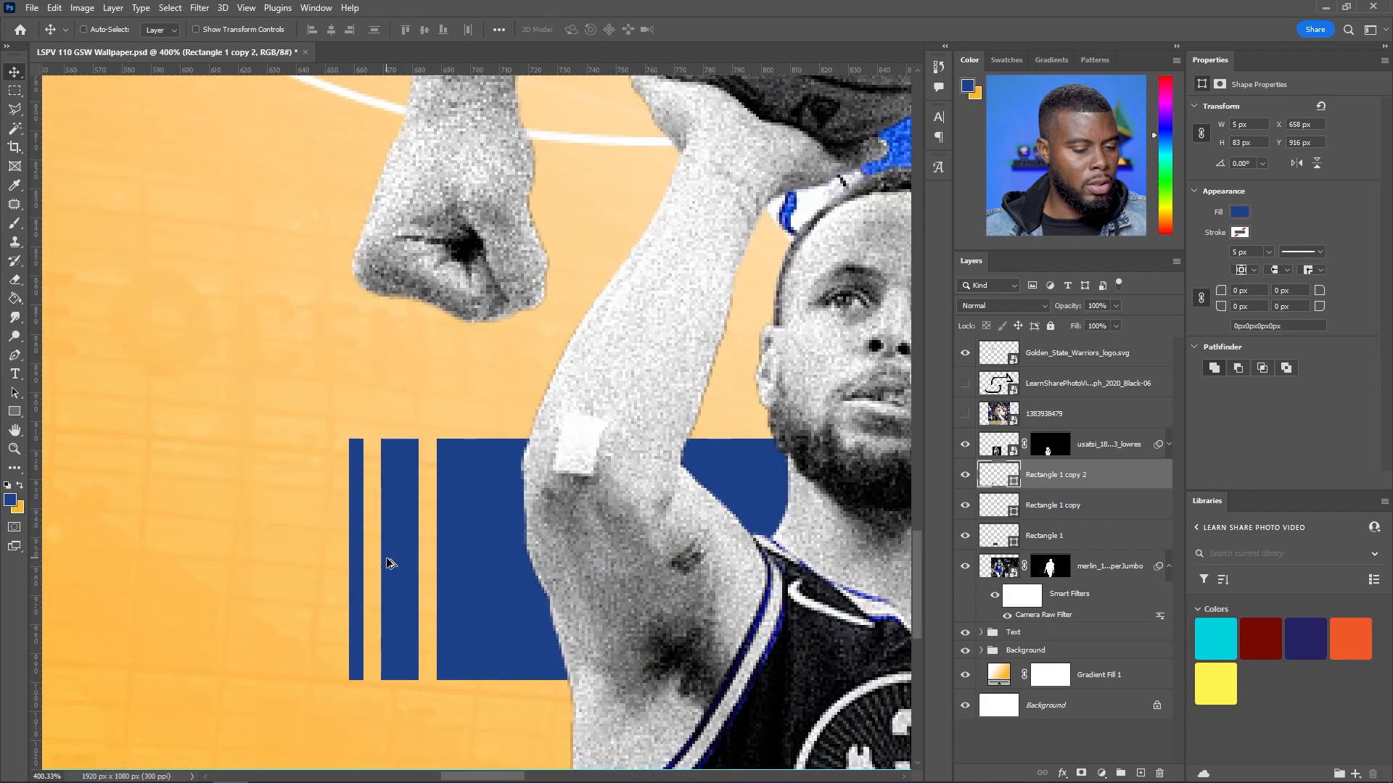
pyautogui.scroll(-10, 386, 535)
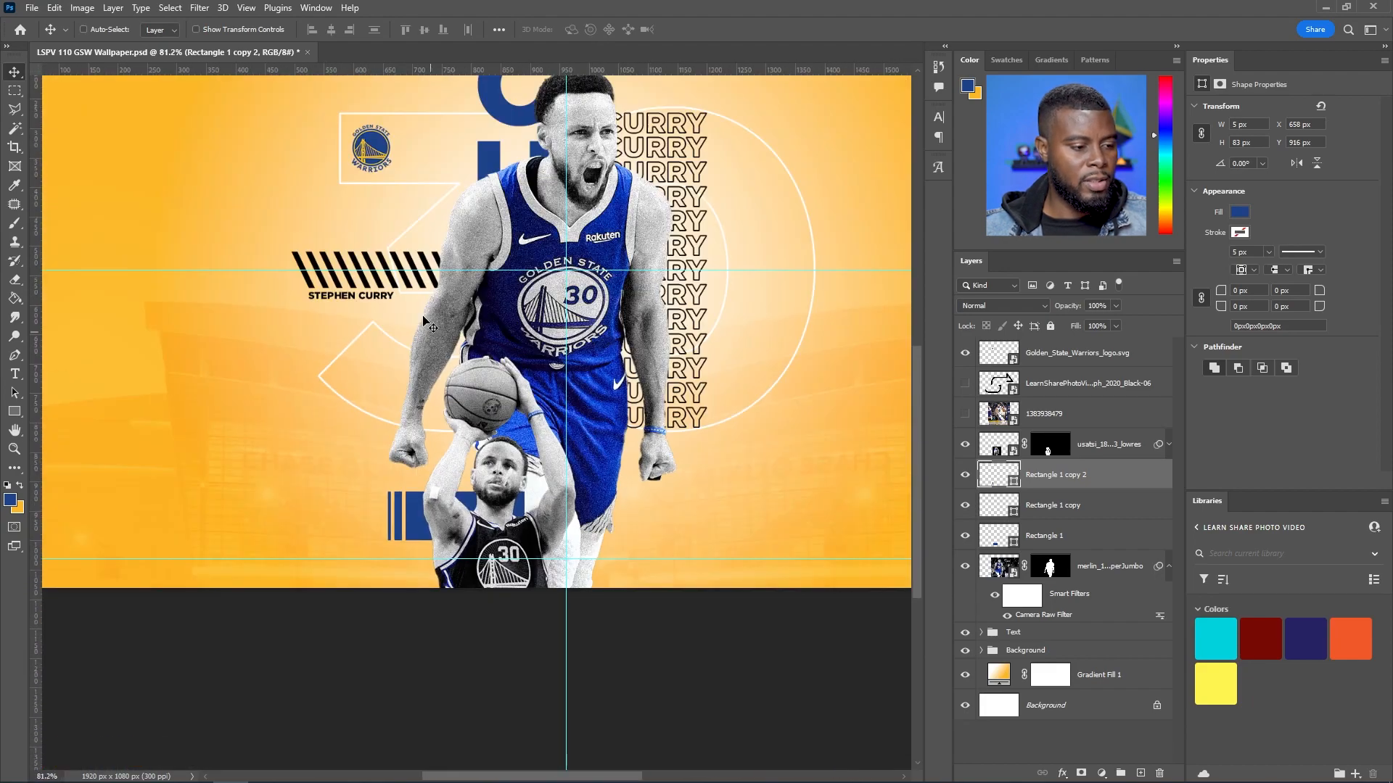
pyautogui.scroll(4, 474, 544)
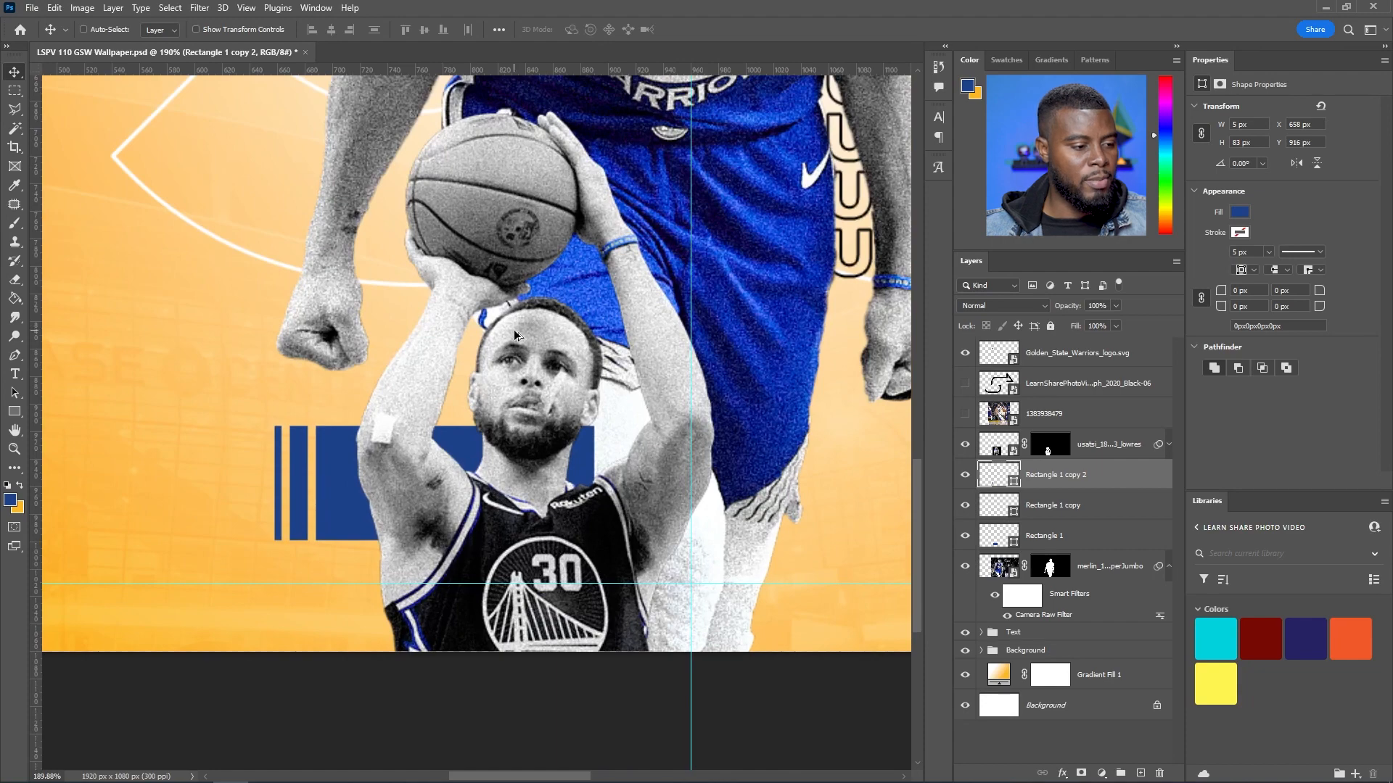
pyautogui.scroll(-6, 515, 335)
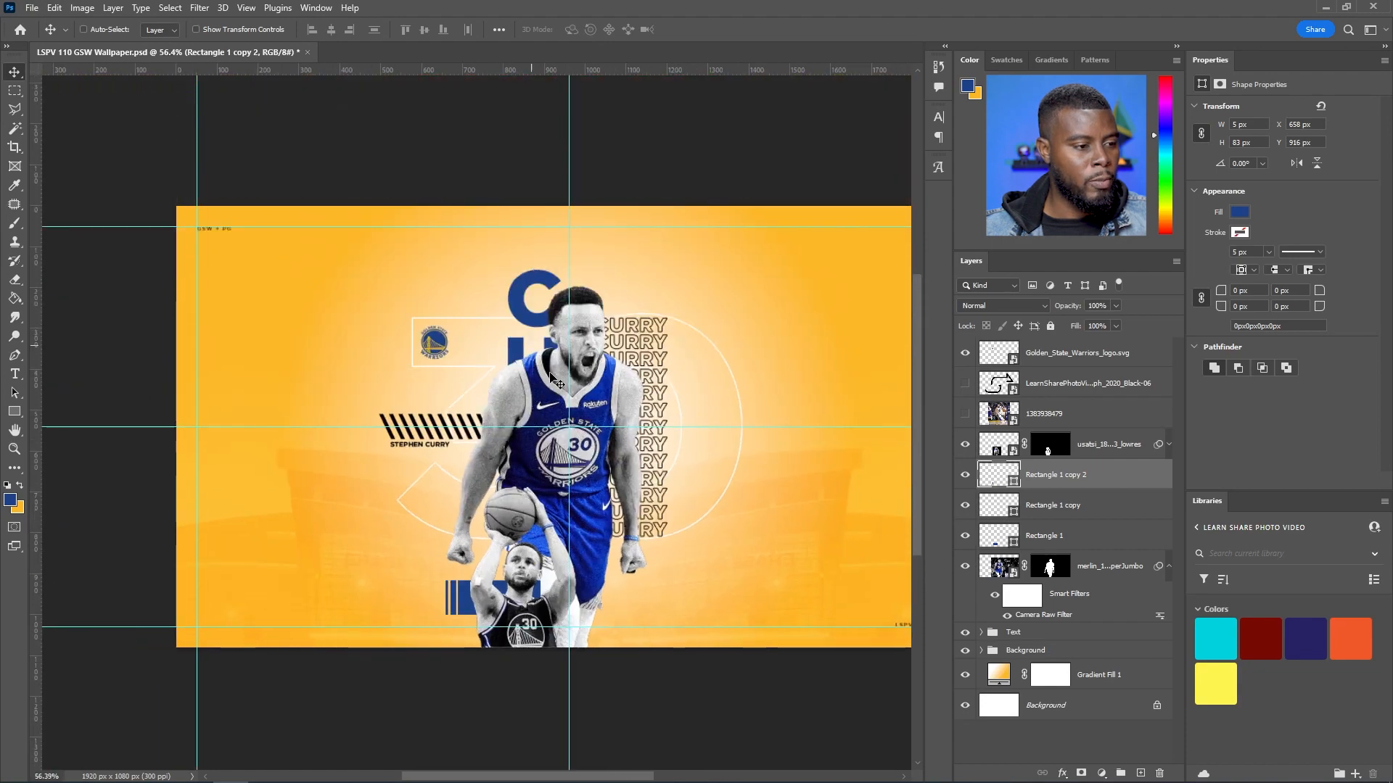
pyautogui.scroll(2, 555, 410)
pyautogui.scroll(-2, 555, 410)
pyautogui.hotkey('ctrl', 's')
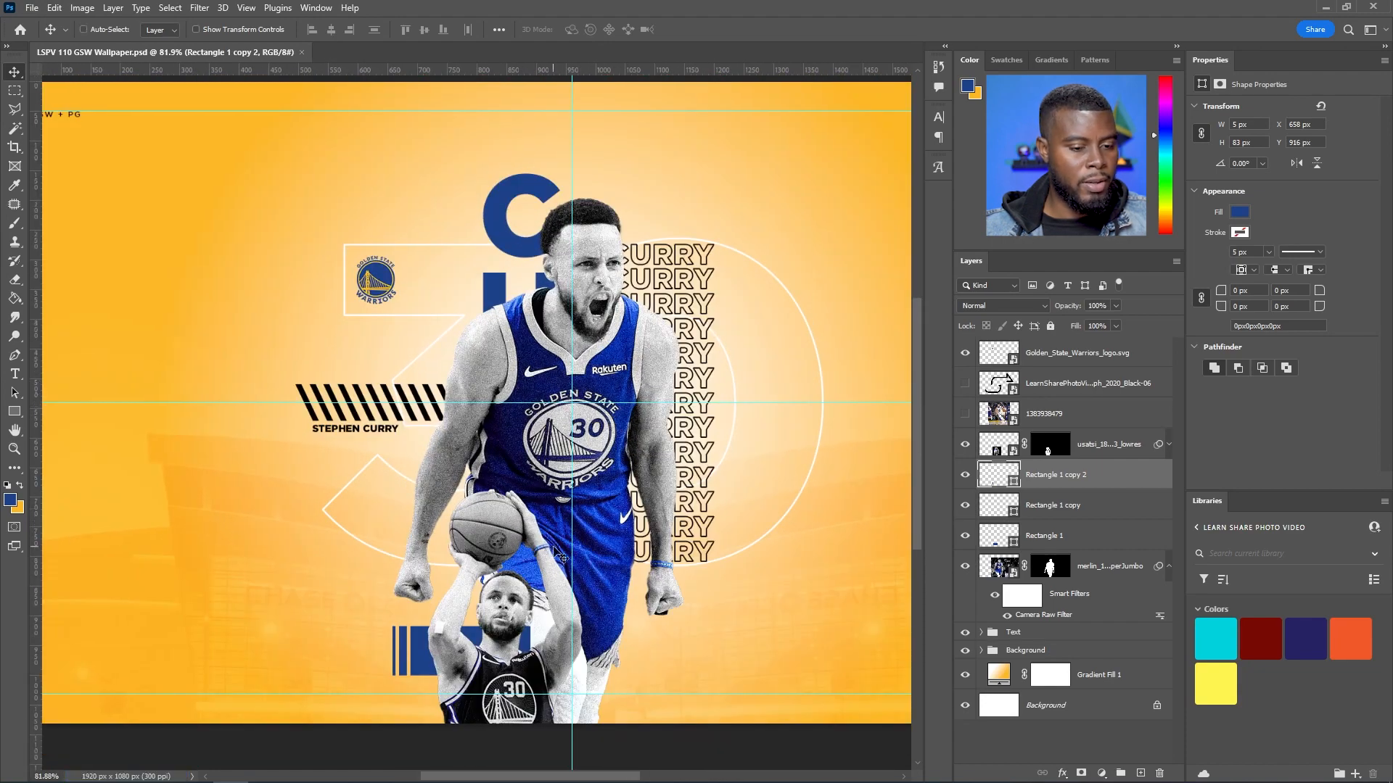
# Reduce the height of all three blue rectangles together to 50 px, keeping their upper edge at Y 916 px
pyautogui.click(1030, 539)
pyautogui.keyDown('shift'); pyautogui.click(1051, 474); pyautogui.keyUp('shift')
pyautogui.hotkey('ctrl', 't')
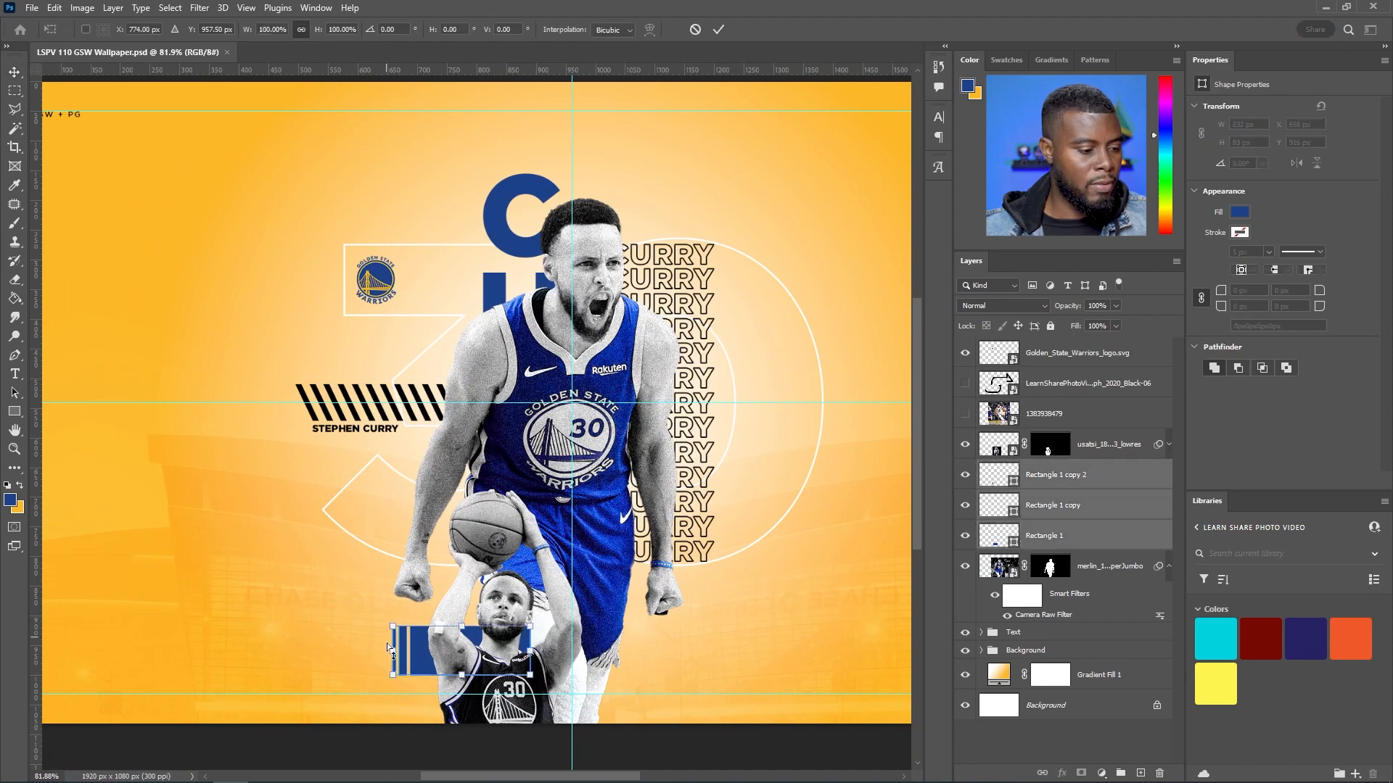
pyautogui.moveTo(465, 678); pyautogui.dragTo(473, 658)
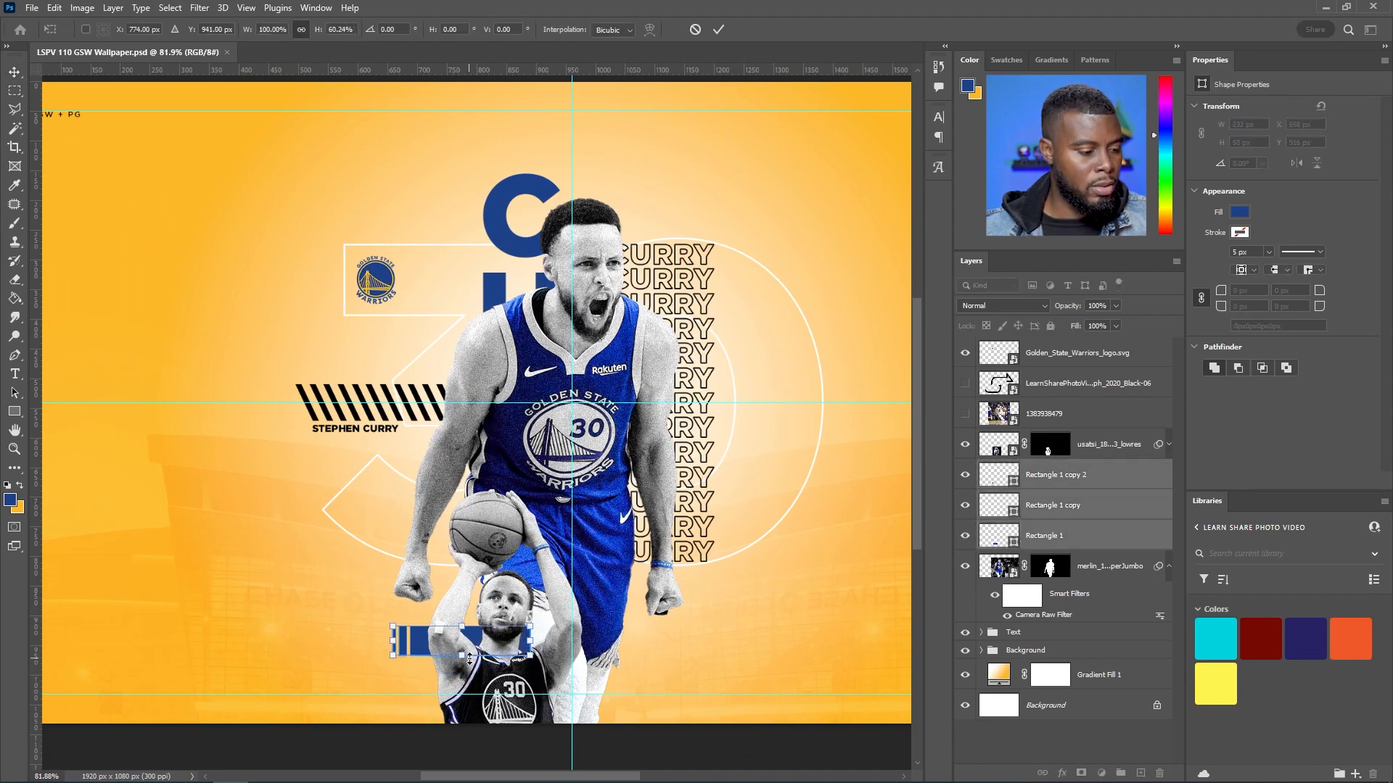
pyautogui.press('Return')
pyautogui.scroll(-6, 472, 658)
pyautogui.scroll(5, 483, 641)
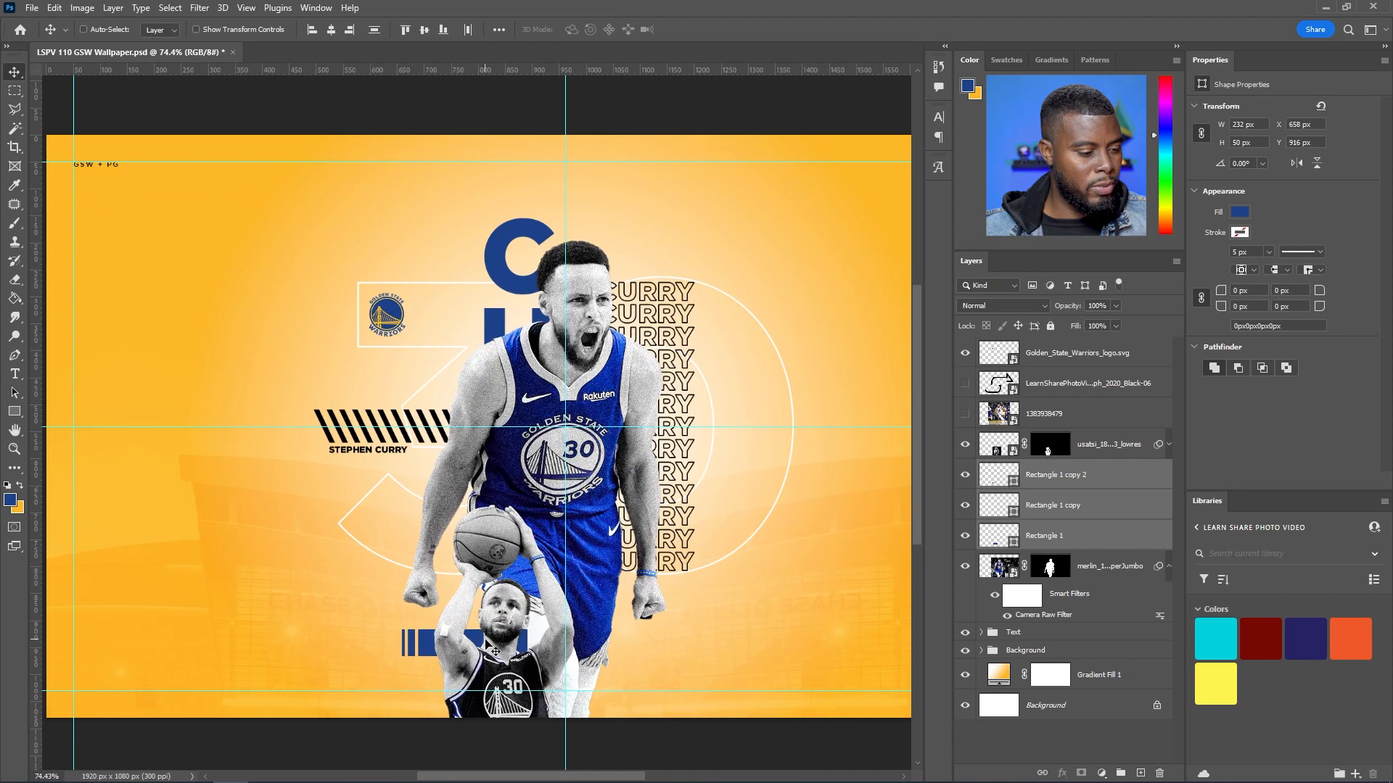
# Move the three blue bars together to X 669 px, Y 921 px, and set the 13 px wide bar's blend mode to Color Dodge
pyautogui.moveTo(495, 650); pyautogui.dragTo(498, 649)
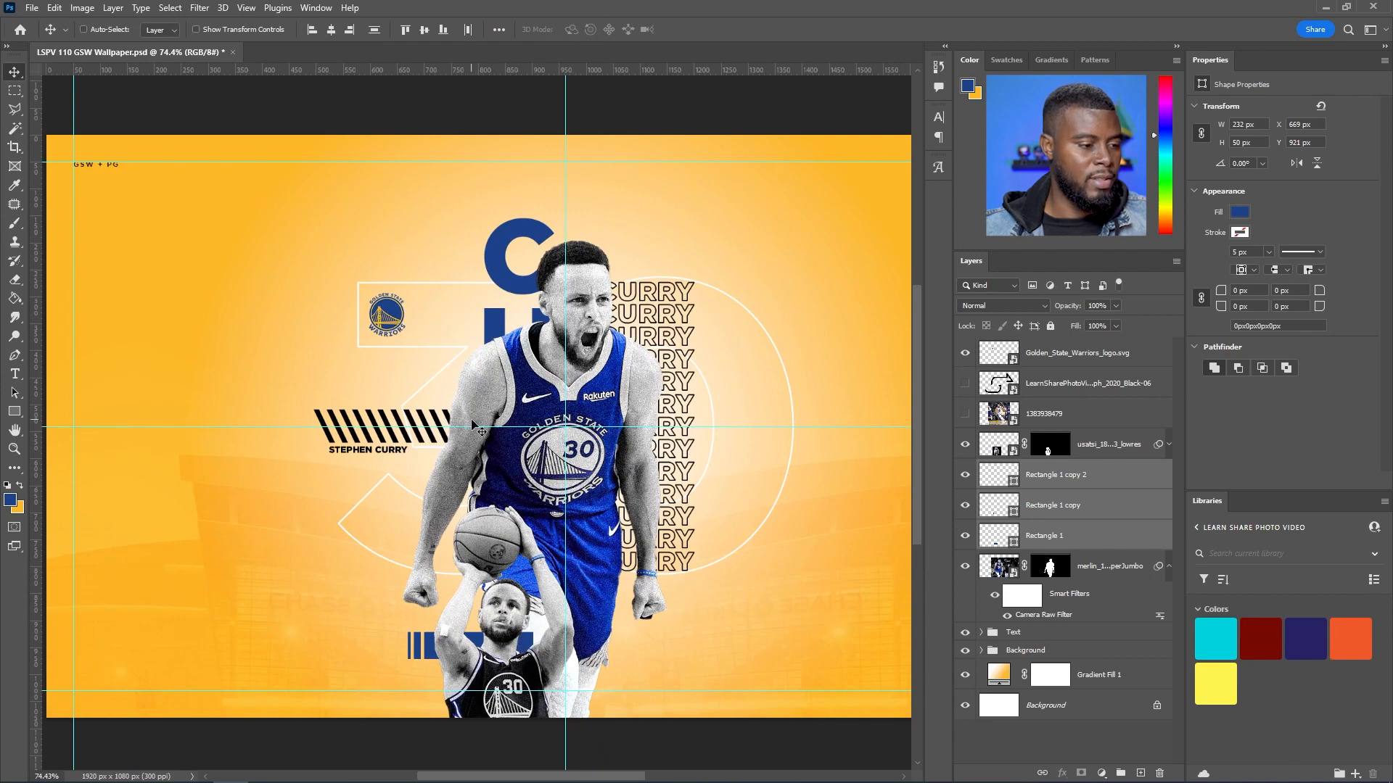
pyautogui.click(1015, 508)
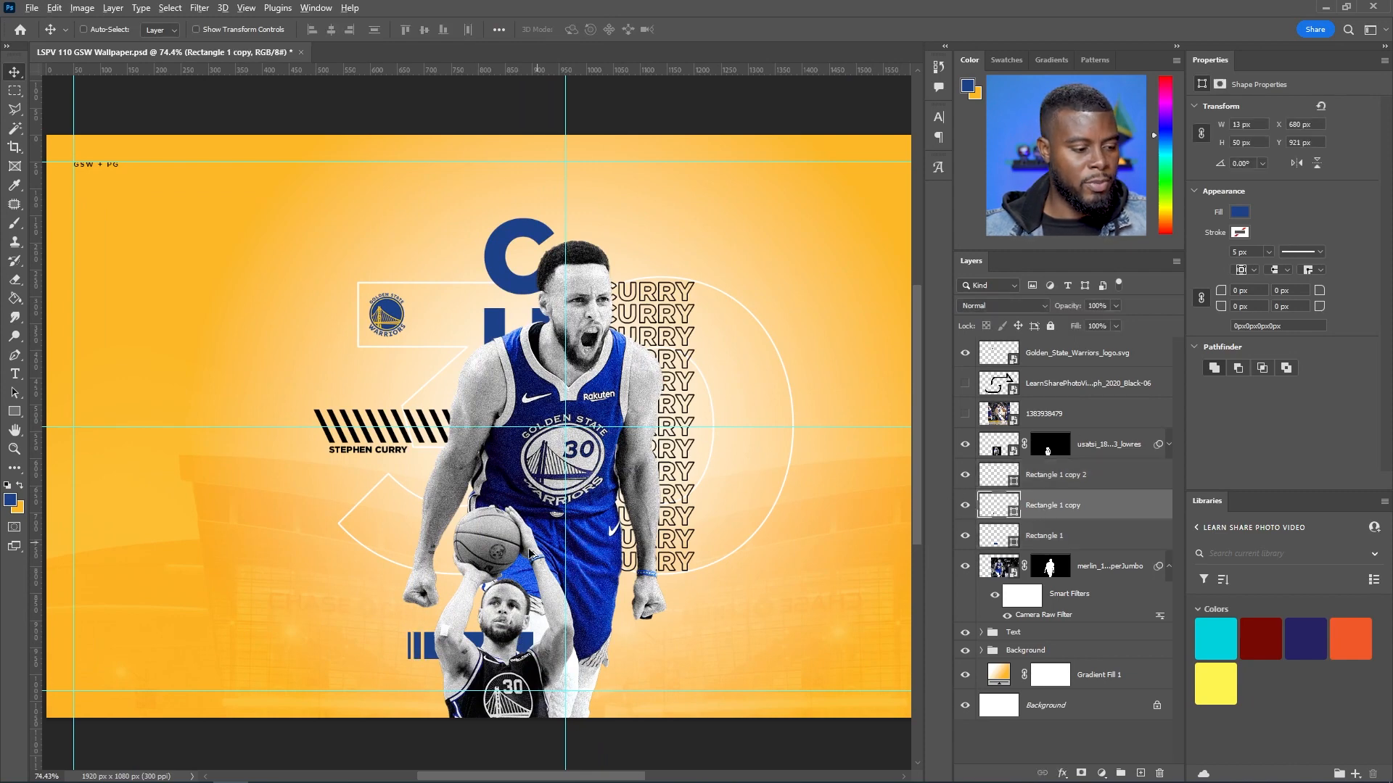
pyautogui.scroll(3, 529, 560)
pyautogui.click(1045, 310)
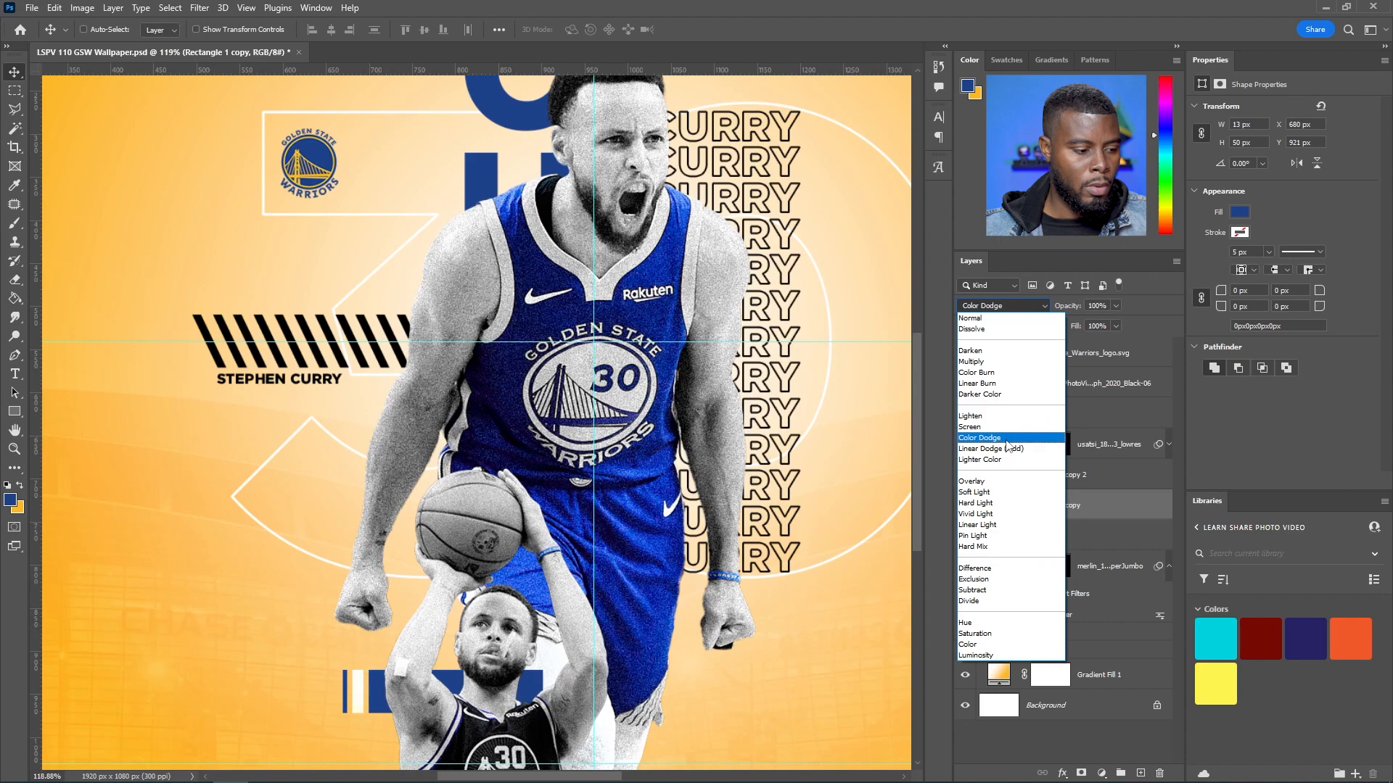
pyautogui.click(1010, 437)
pyautogui.scroll(-5, 479, 420)
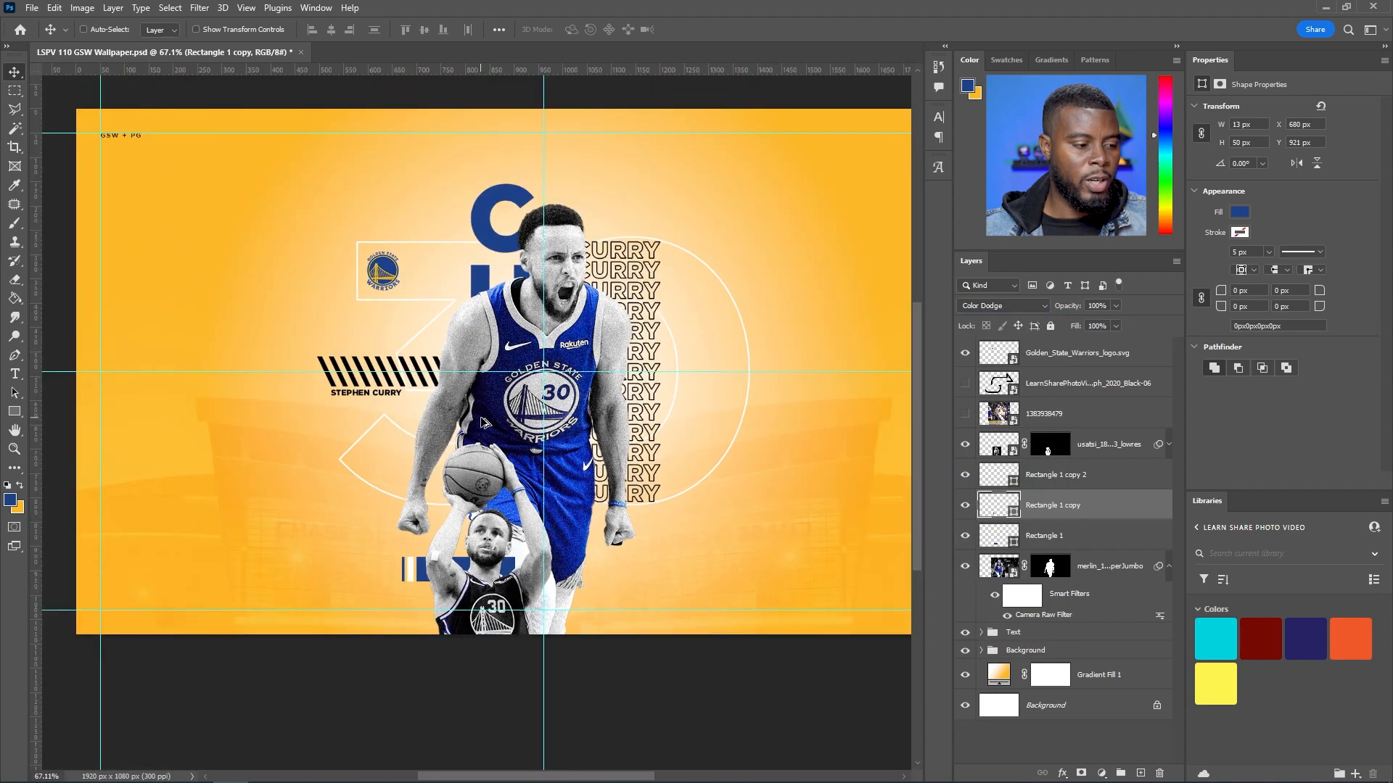
pyautogui.scroll(4, 479, 447)
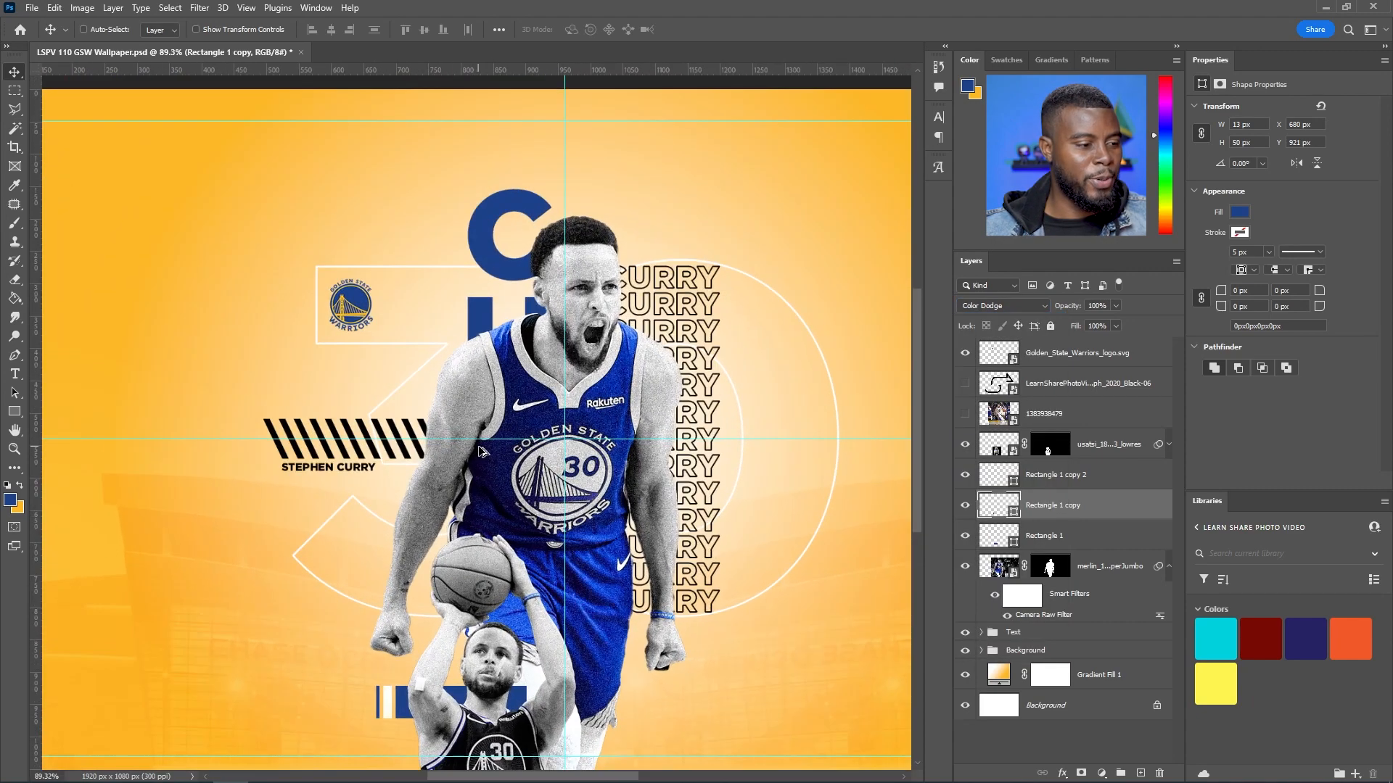
pyautogui.scroll(3, 361, 398)
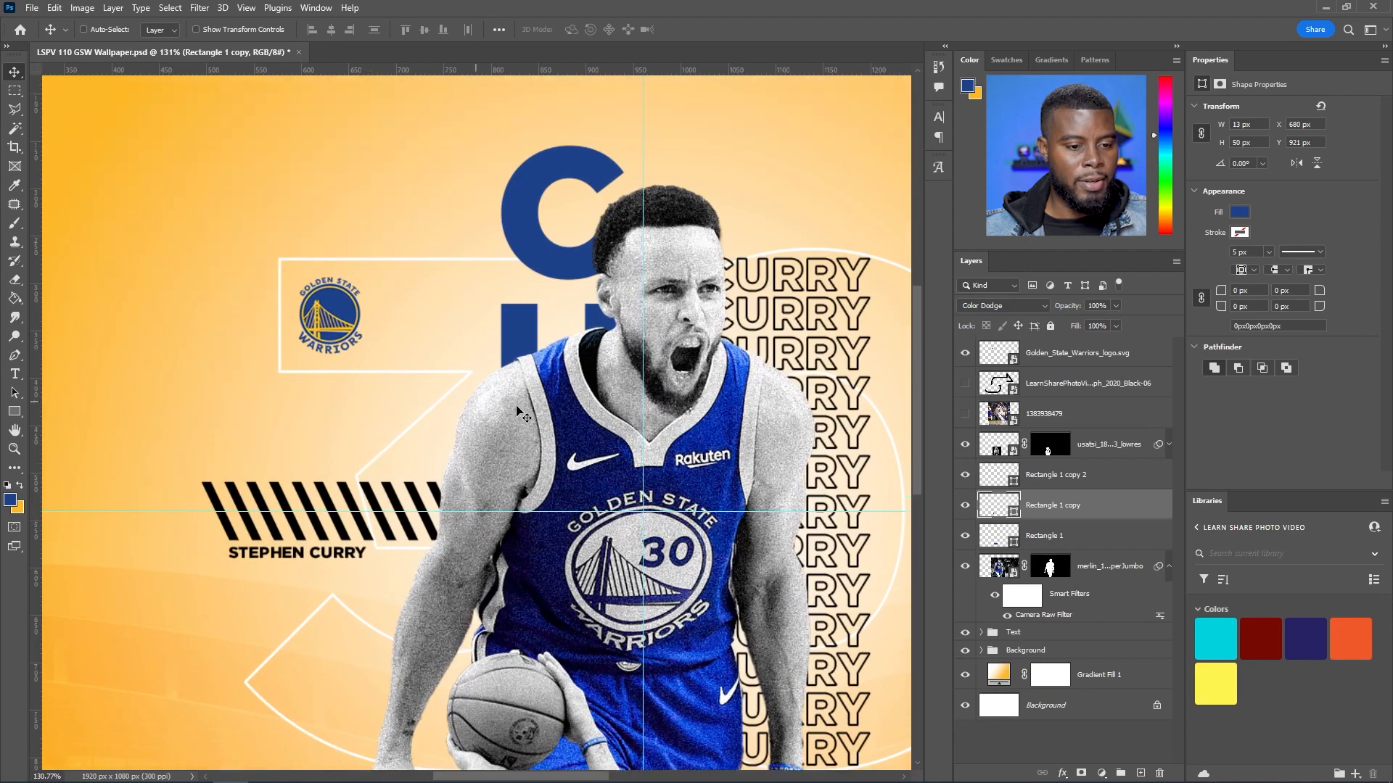
pyautogui.click(964, 414)
pyautogui.click(1045, 413)
pyautogui.hotkey('ctrl', 't')
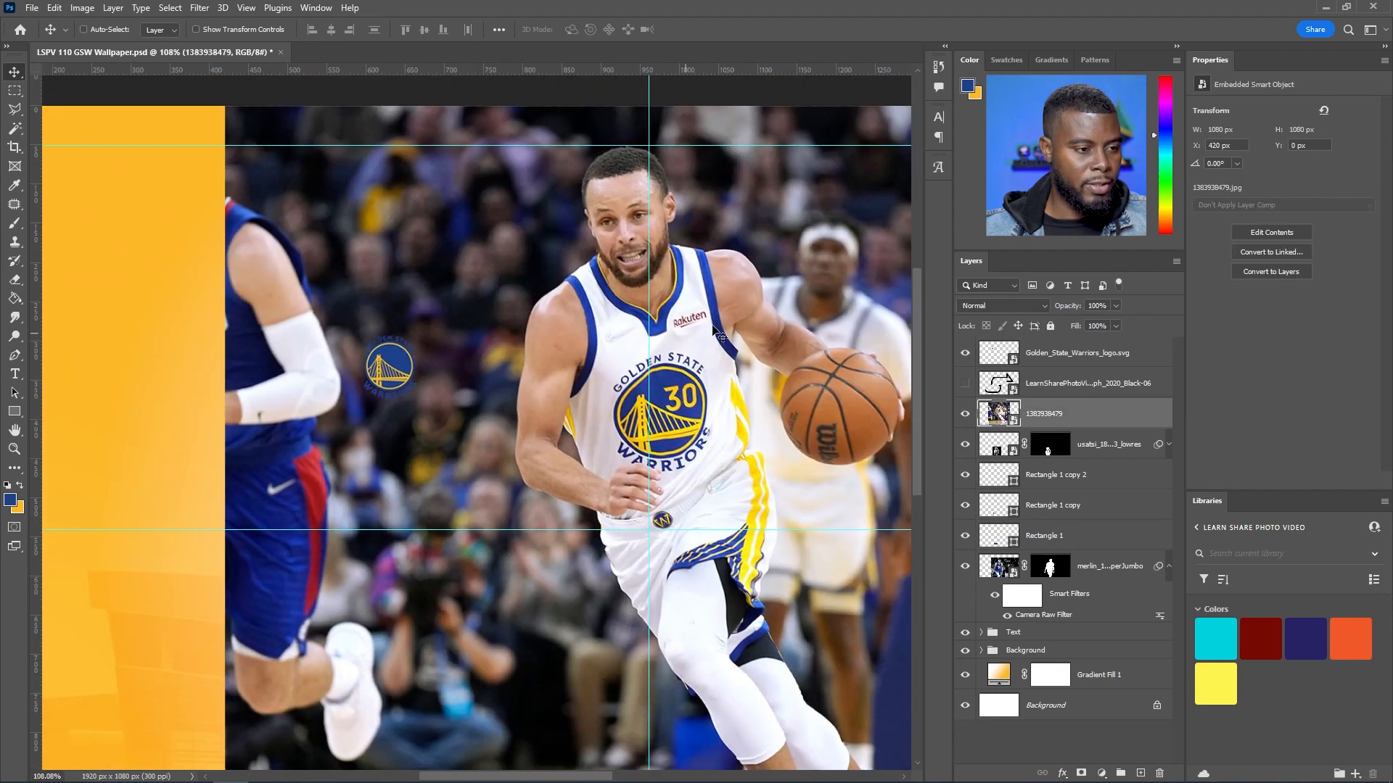
pyautogui.moveTo(768, 246); pyautogui.dragTo(585, 289)
pyautogui.press('Return')
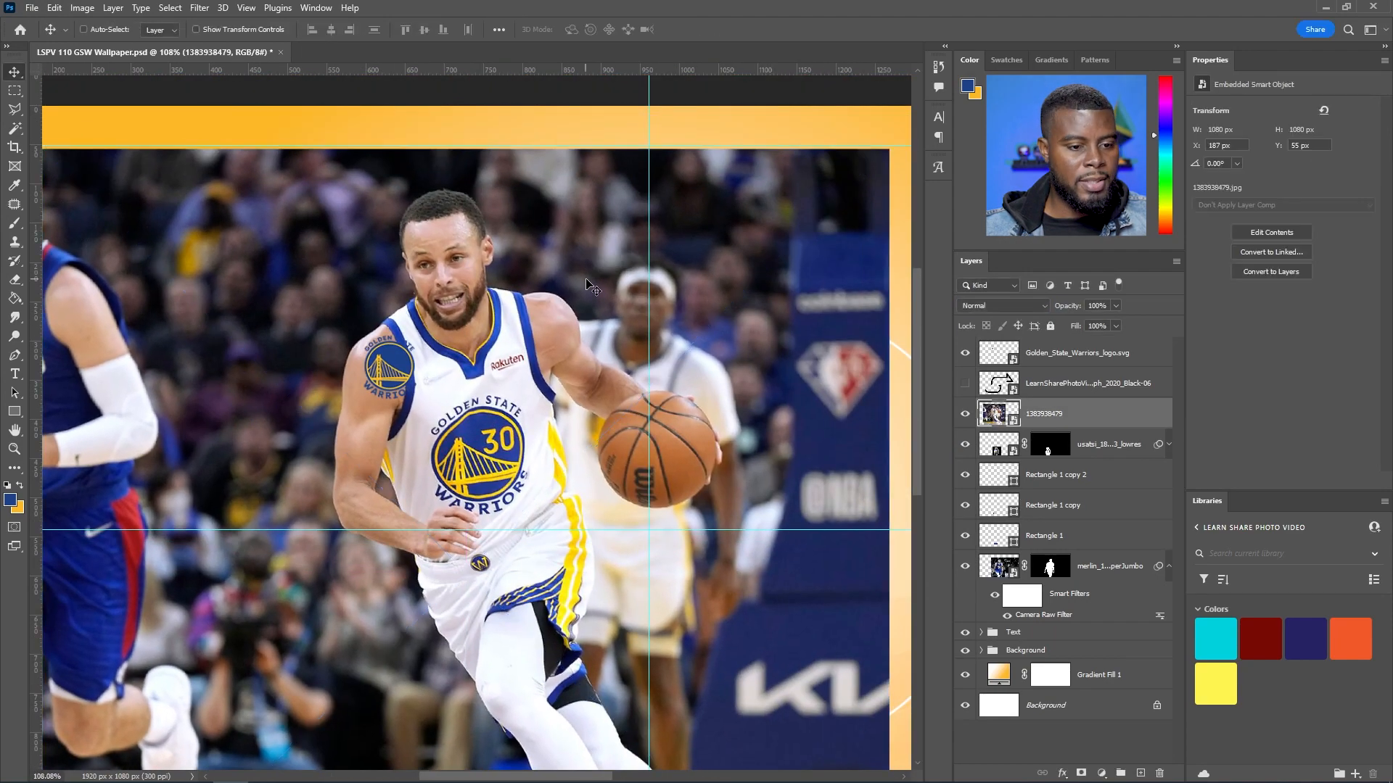
pyautogui.click(965, 414)
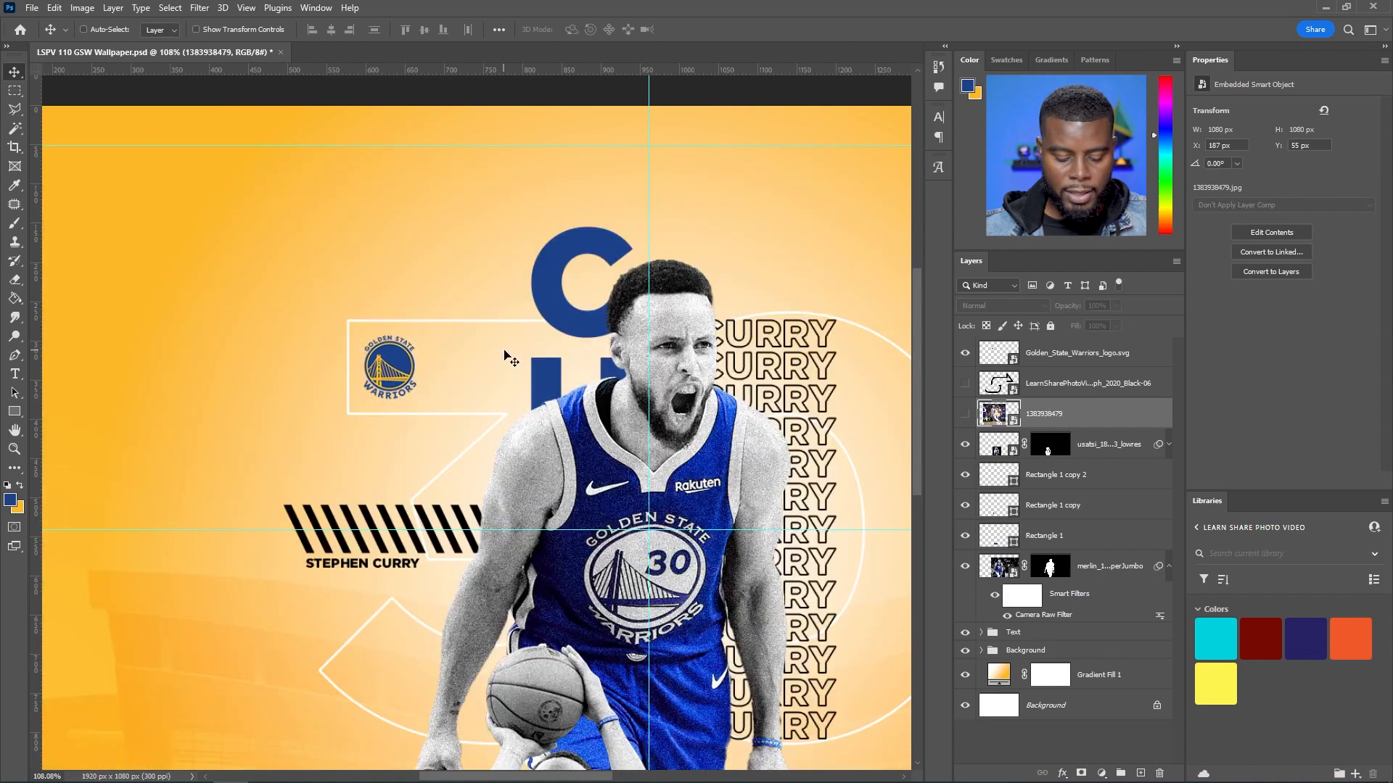
# Draw a tall rectangle about 78 by 374 px just left of the blue letter C and fill it with the recent dark blue
pyautogui.press('u')
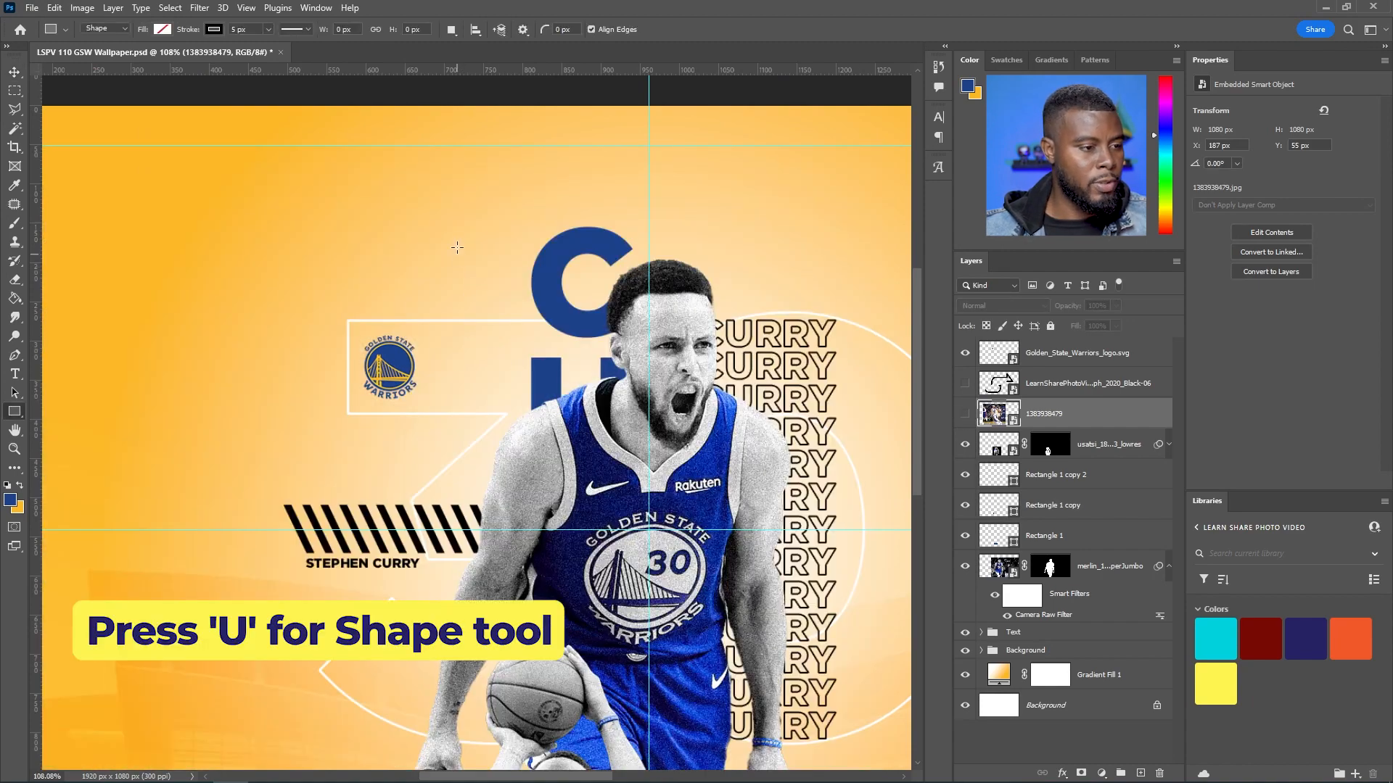
pyautogui.moveTo(454, 234); pyautogui.dragTo(515, 533)
pyautogui.press('v')
pyautogui.moveTo(489, 420); pyautogui.dragTo(496, 419)
pyautogui.click(1242, 236)
pyautogui.click(1199, 239)
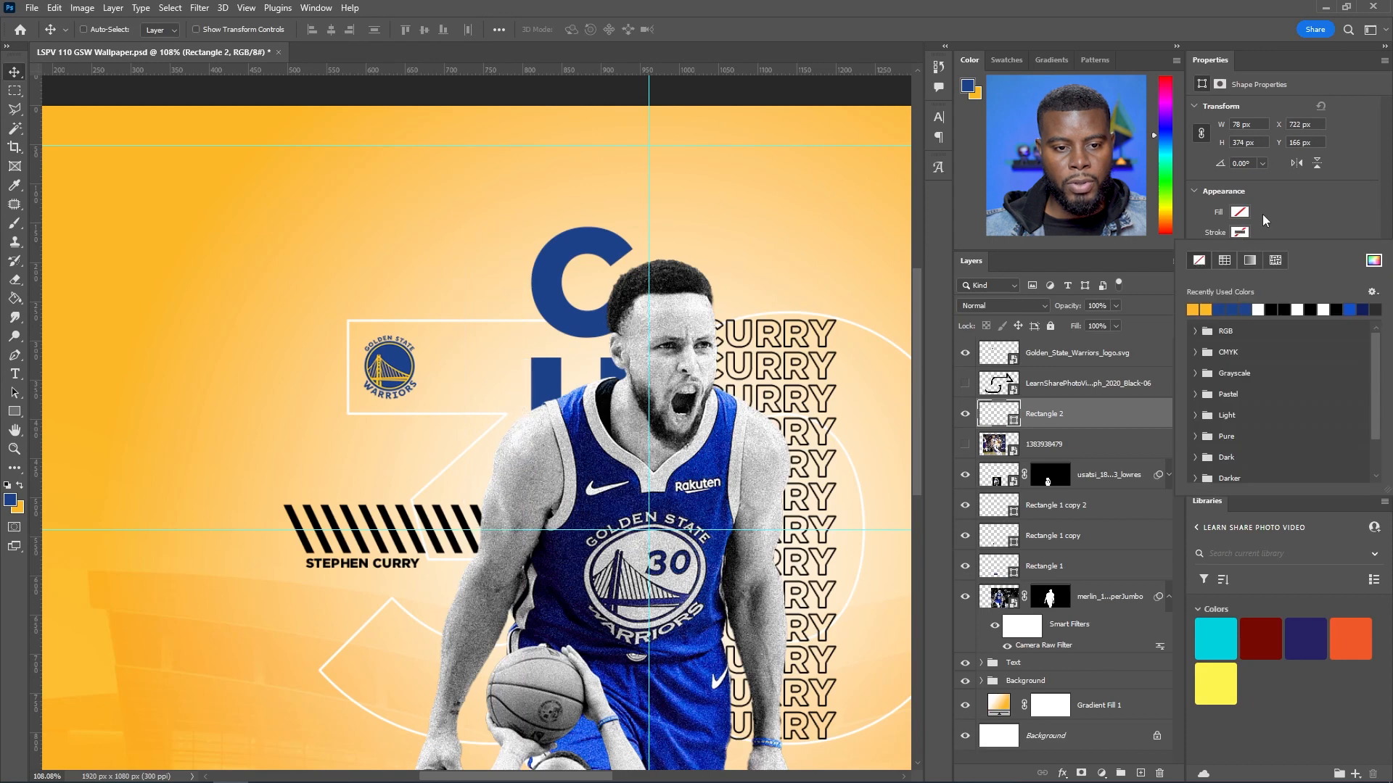
pyautogui.click(1218, 289)
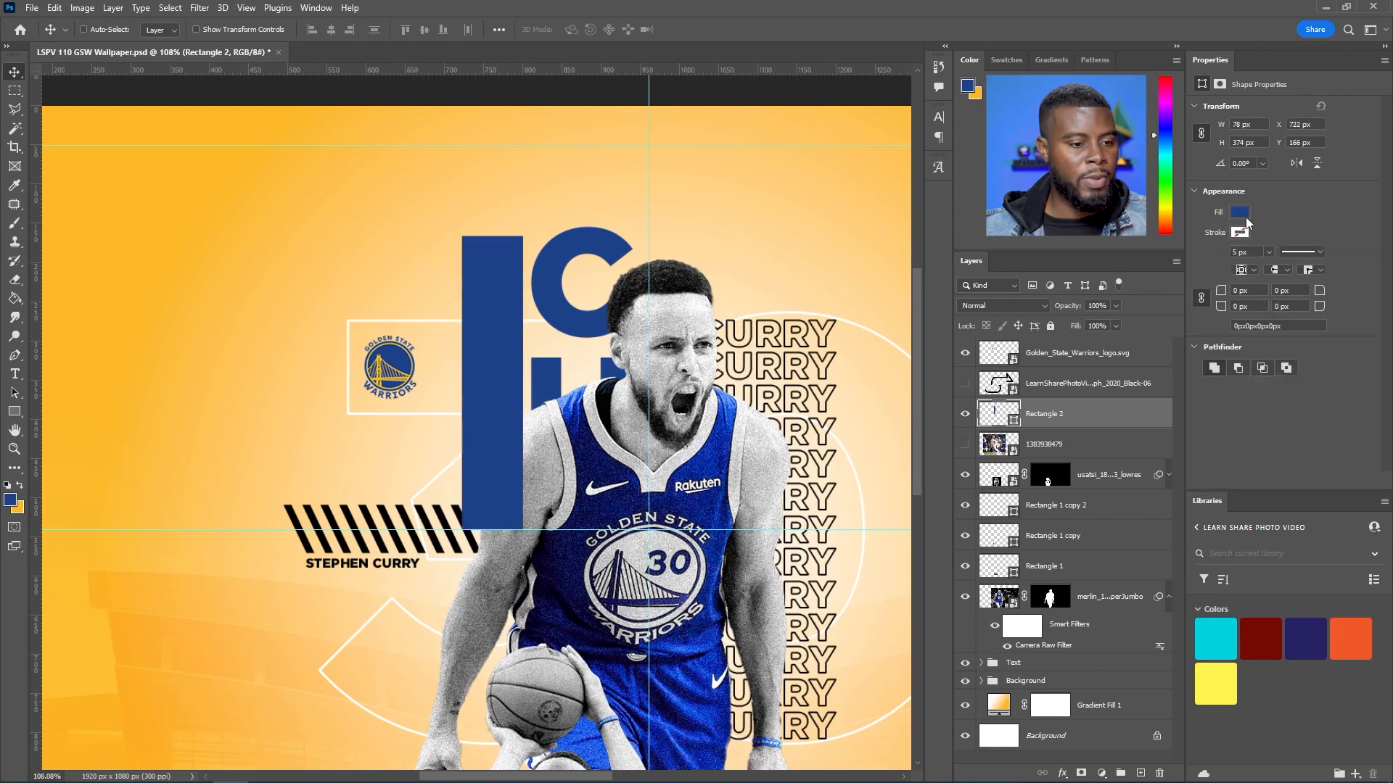
pyautogui.moveTo(1037, 444); pyautogui.dragTo(1051, 400)
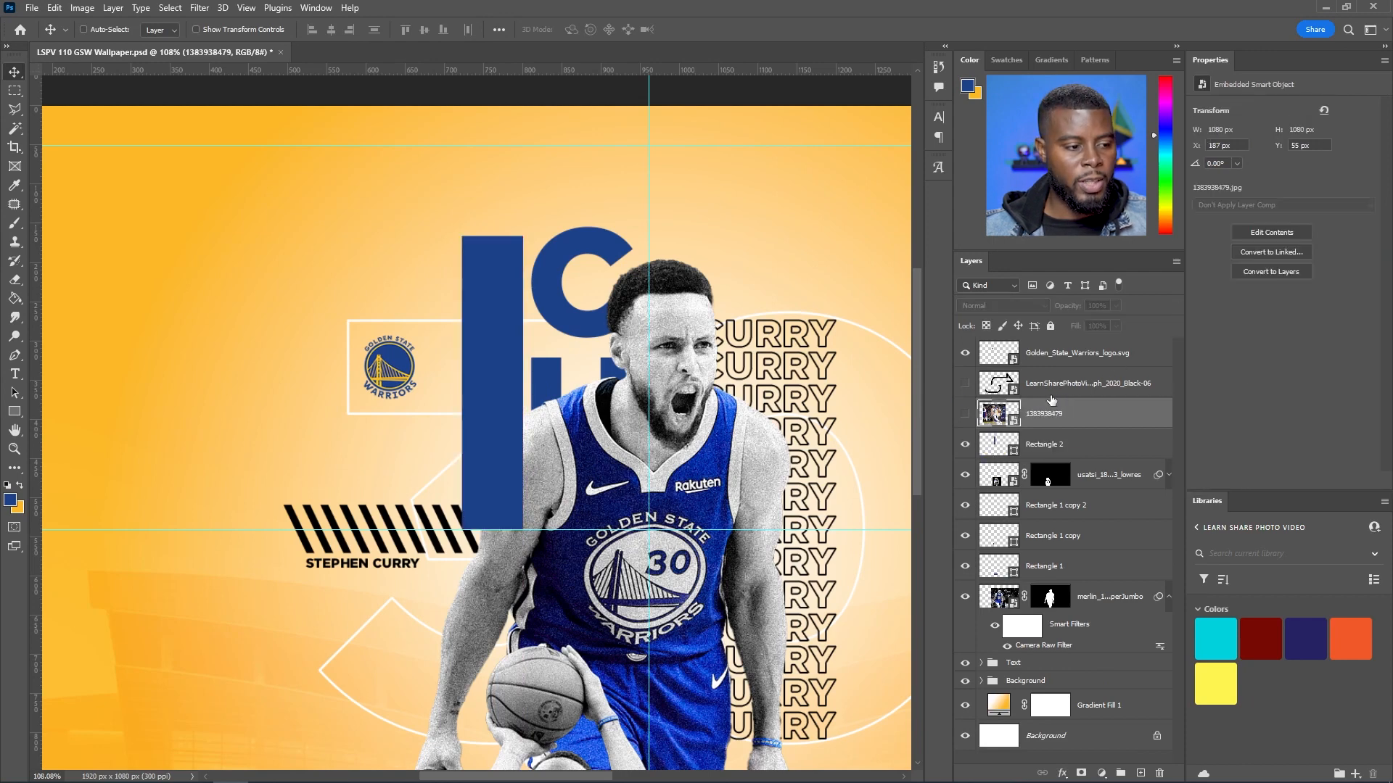
pyautogui.click(965, 414)
pyautogui.rightClick(1050, 414)
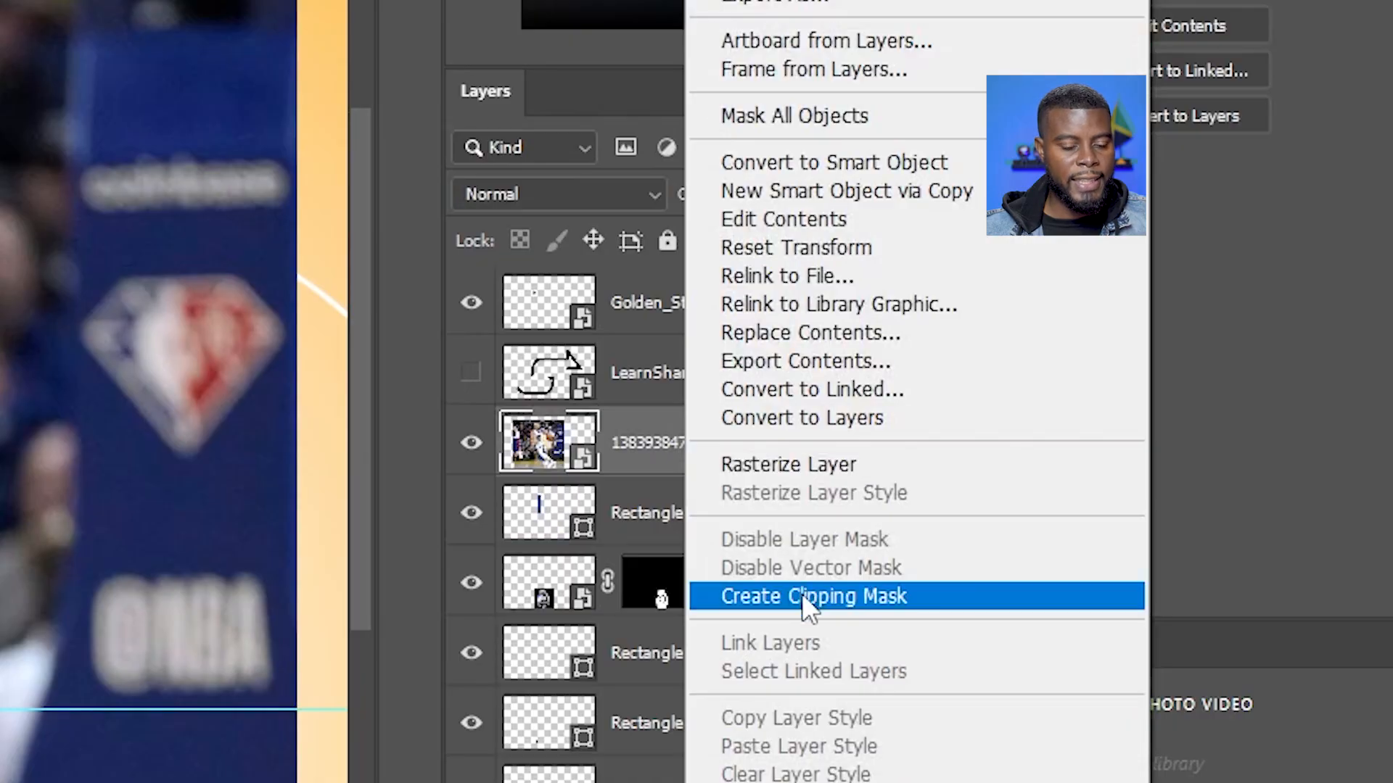
pyautogui.click(621, 437)
pyautogui.click(472, 443)
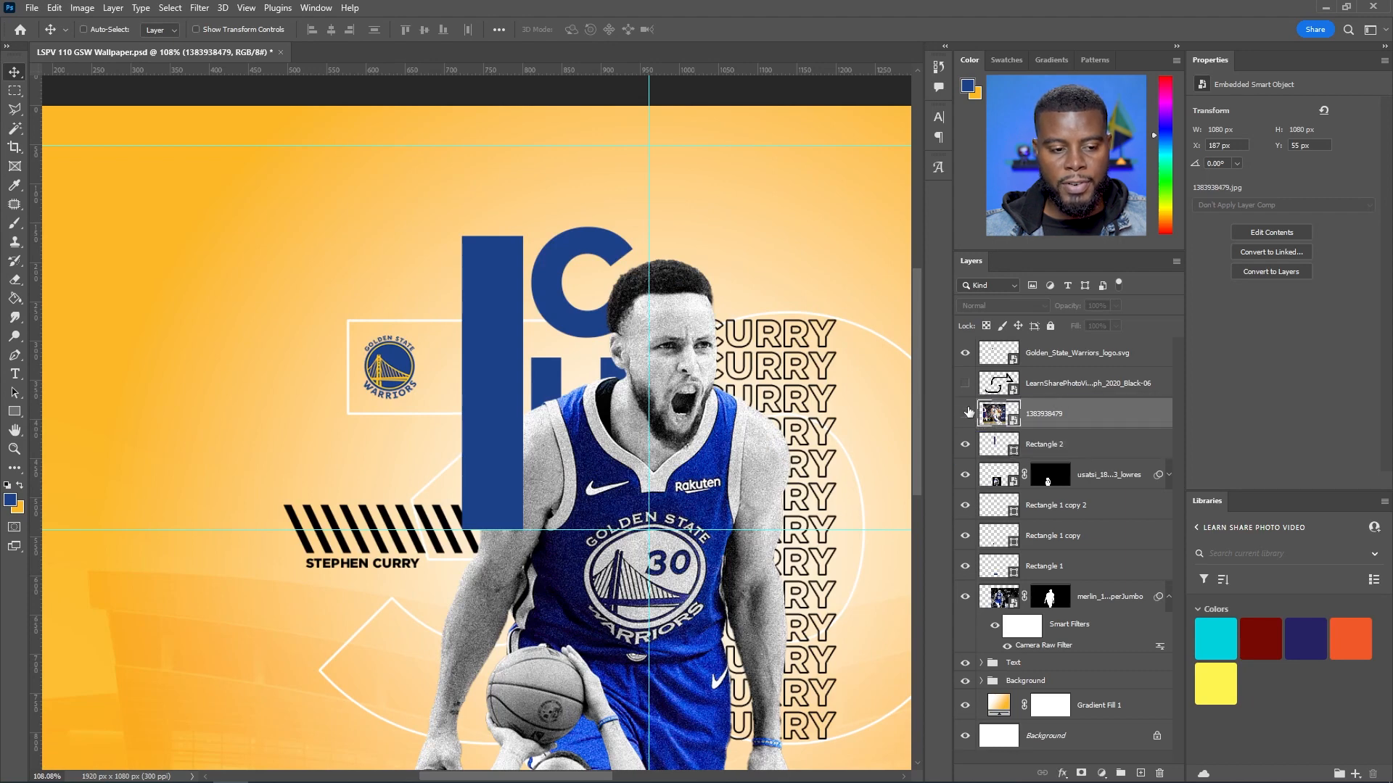
pyautogui.click(965, 414)
pyautogui.rightClick(1077, 415)
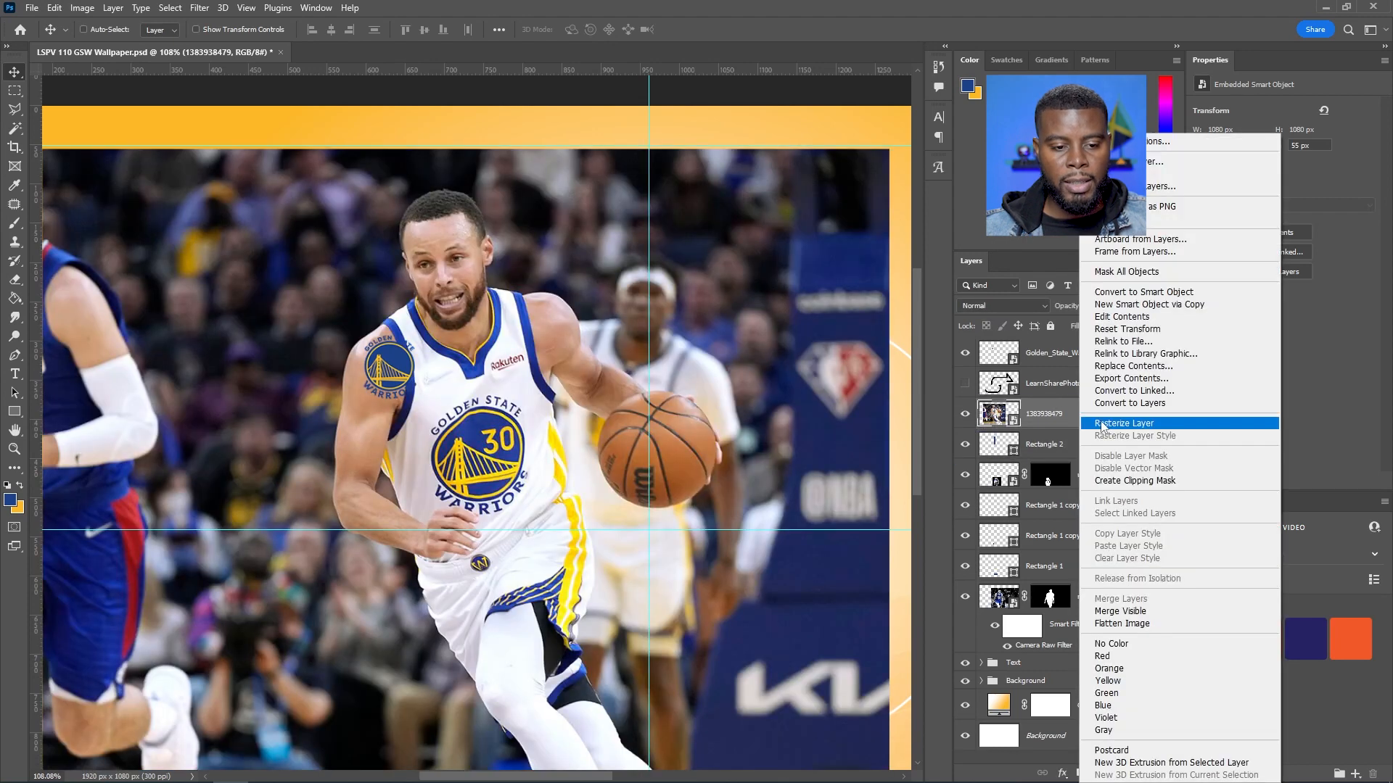
pyautogui.click(1131, 480)
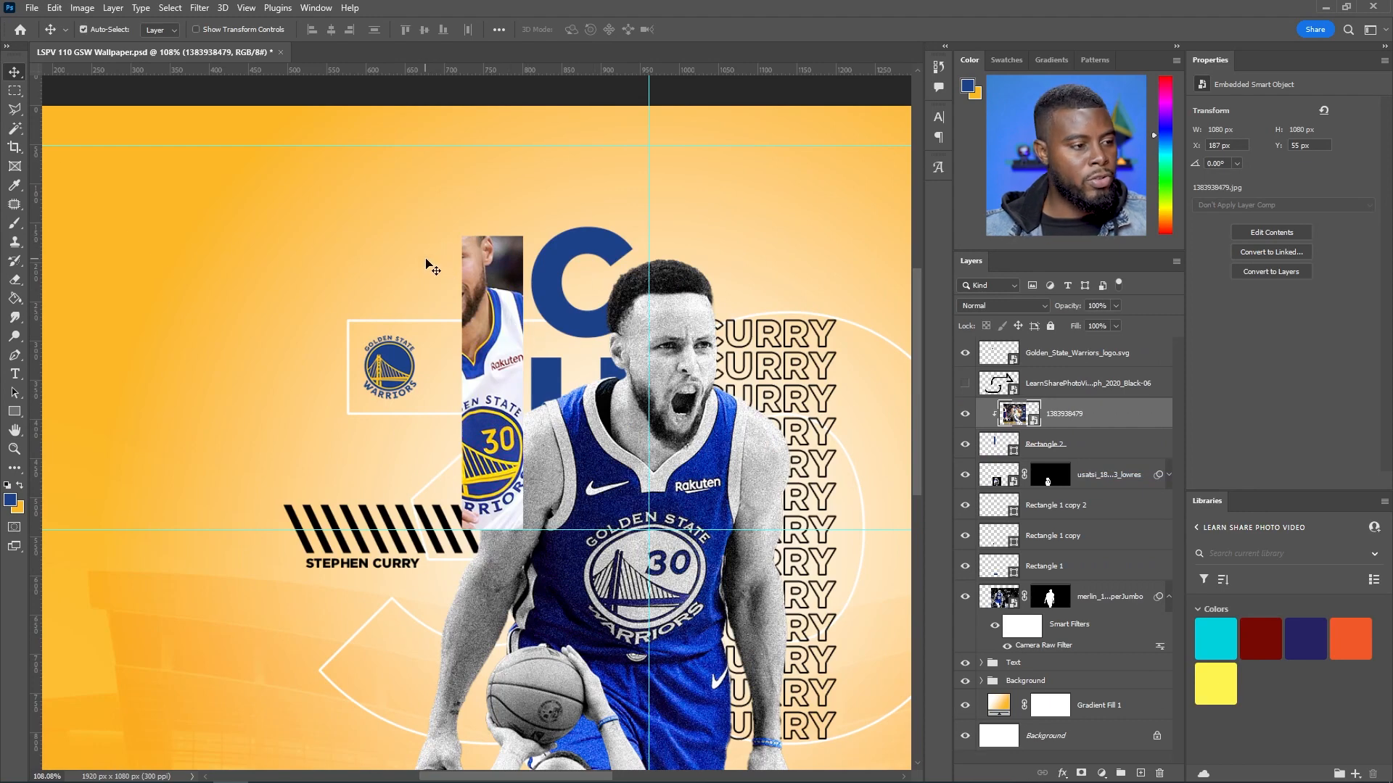
# Scale the clipped dribbling photo to 678 px square and position it at X 445 px, Y 145 px within the tall rectangle
pyautogui.hotkey('ctrl', 't')
pyautogui.scroll(-5, 425, 260)
pyautogui.moveTo(210, 197); pyautogui.dragTo(399, 381)
pyautogui.moveTo(540, 440); pyautogui.dragTo(479, 288)
pyautogui.scroll(8, 449, 280)
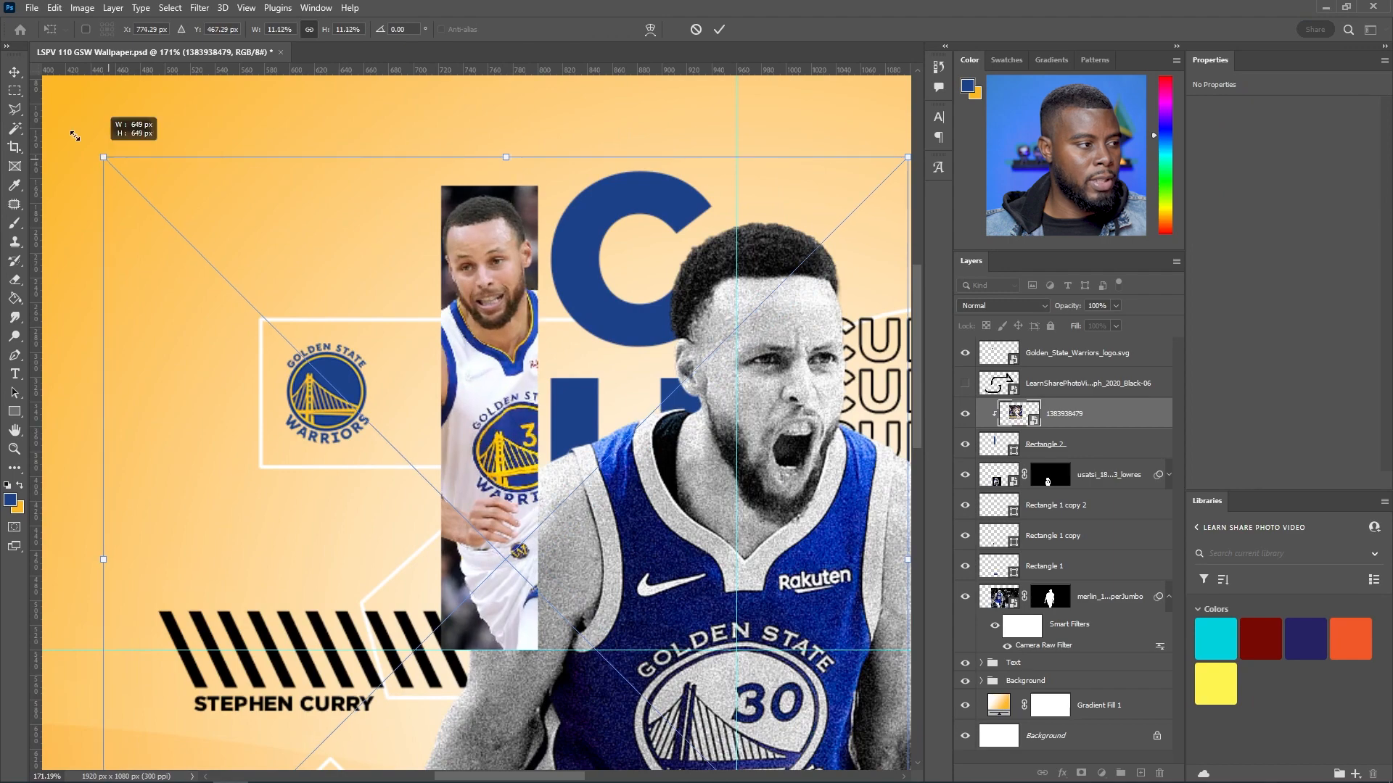
pyautogui.moveTo(98, 150); pyautogui.dragTo(93, 124)
pyautogui.moveTo(377, 238); pyautogui.dragTo(406, 280)
pyautogui.press('Return')
pyautogui.scroll(-1, 444, 283)
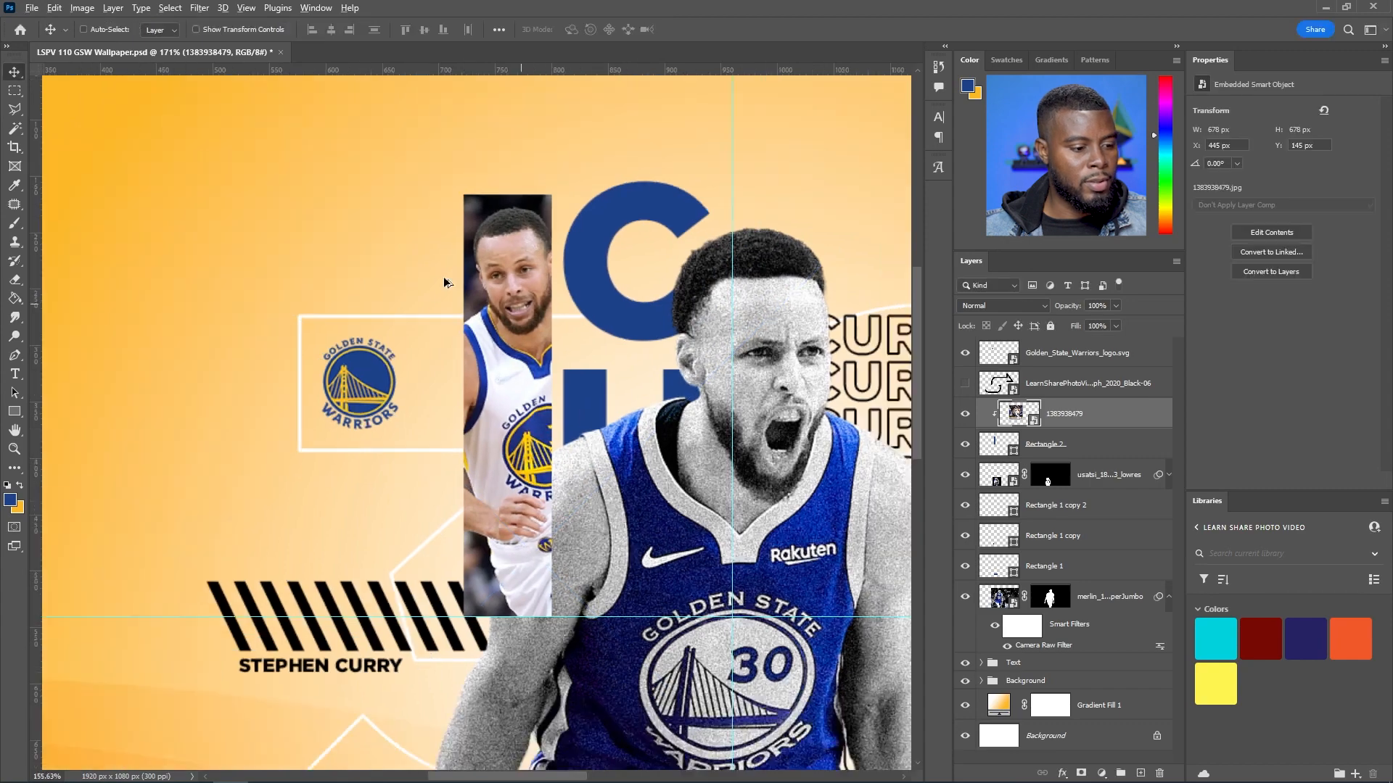
# Copy the Camera Raw smart filter from the main player image onto the clipped dribbling photo
pyautogui.scroll(-5, 444, 283)
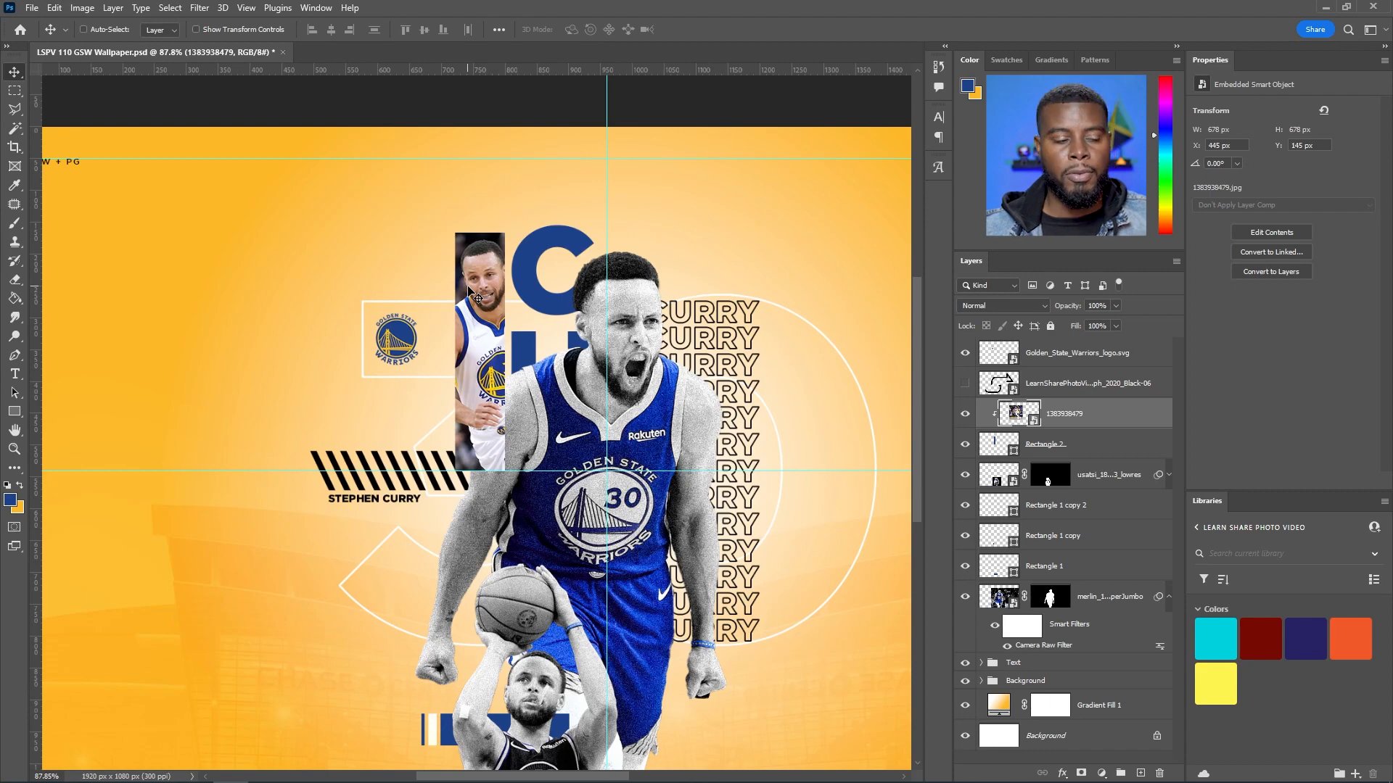
pyautogui.scroll(-2, 541, 691)
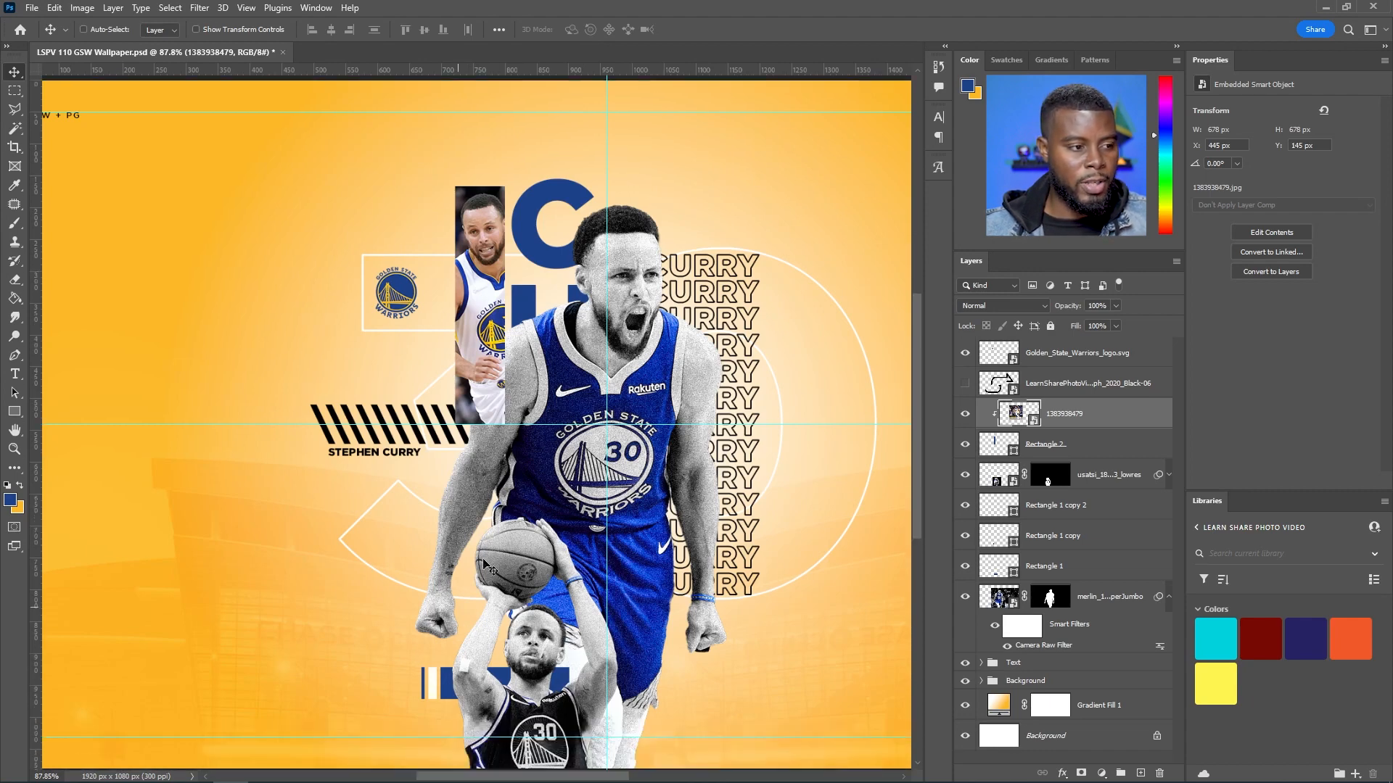
pyautogui.scroll(3, 489, 500)
pyautogui.scroll(4, 493, 435)
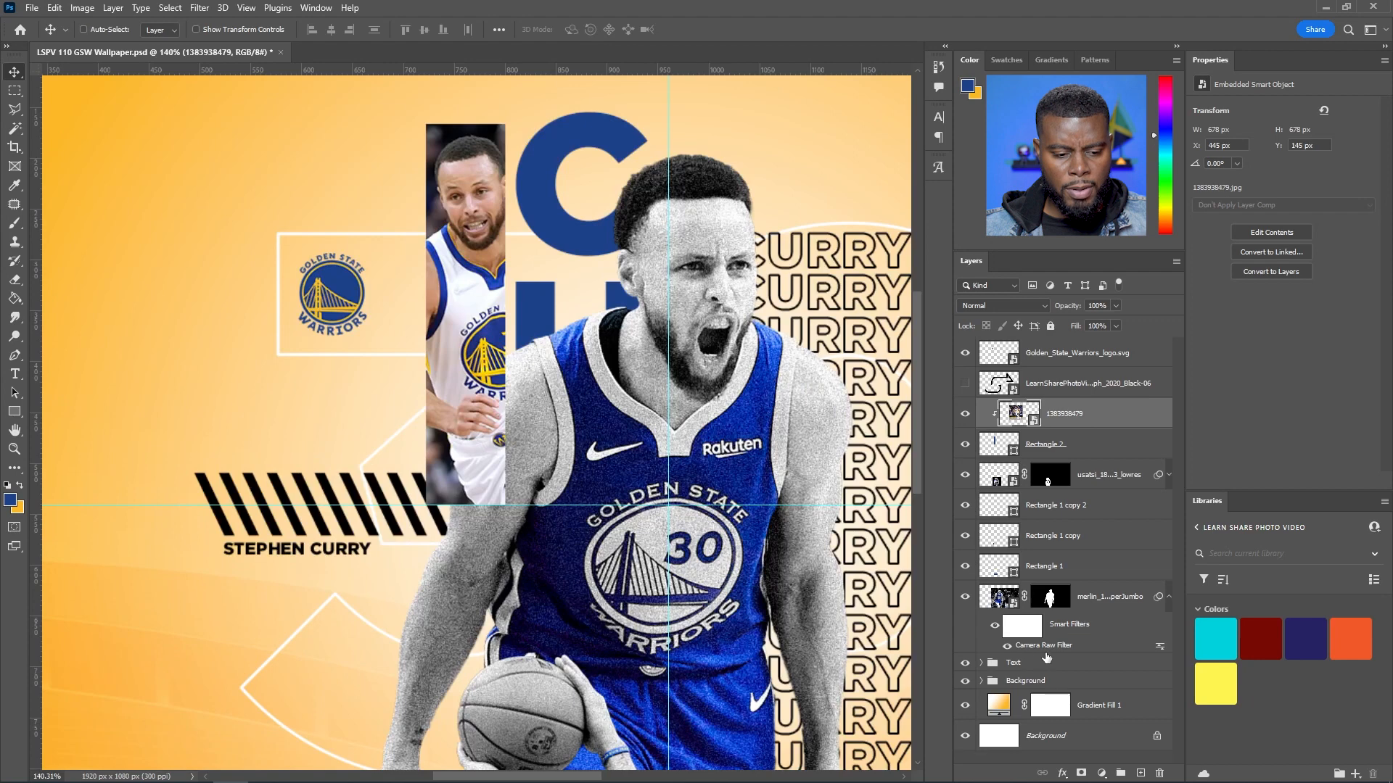
pyautogui.click(1053, 648)
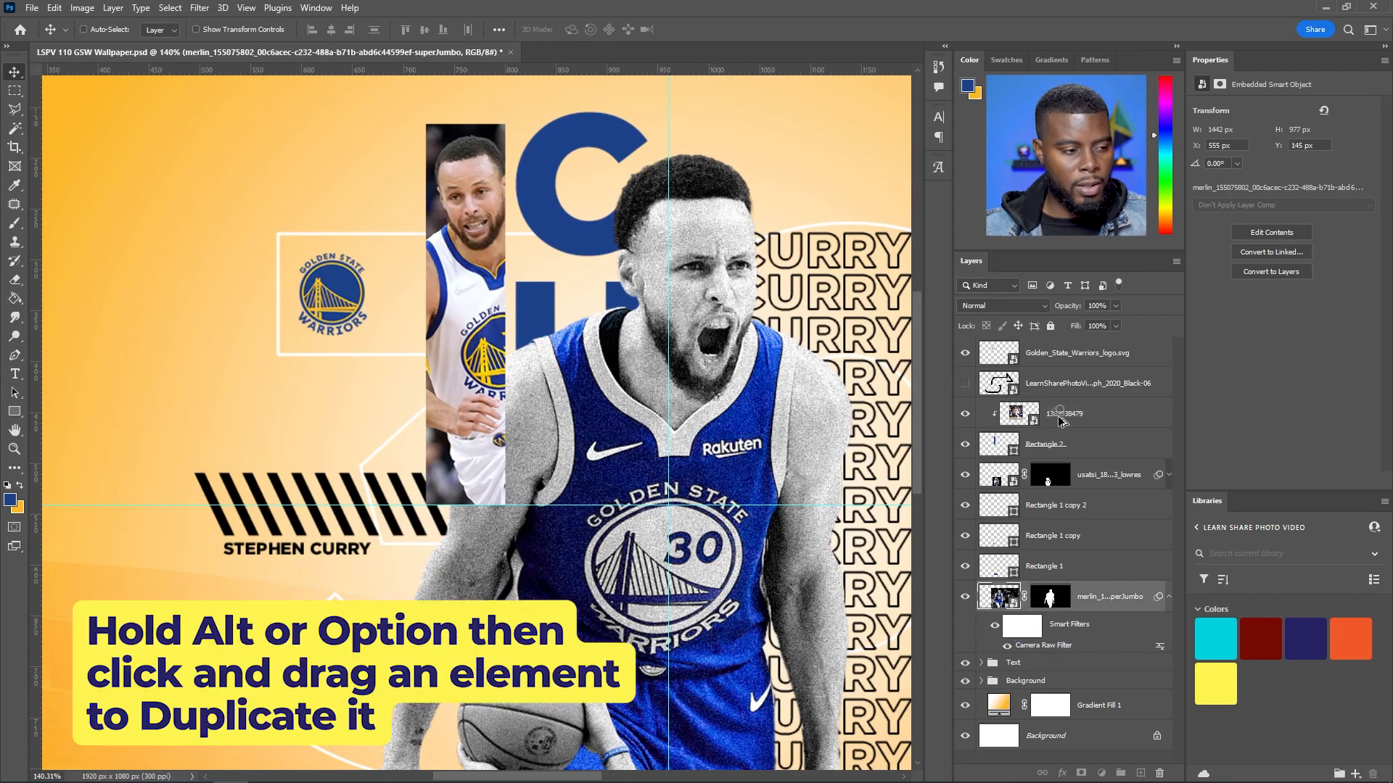
pyautogui.moveTo(1060, 421); pyautogui.dragTo(1059, 421)
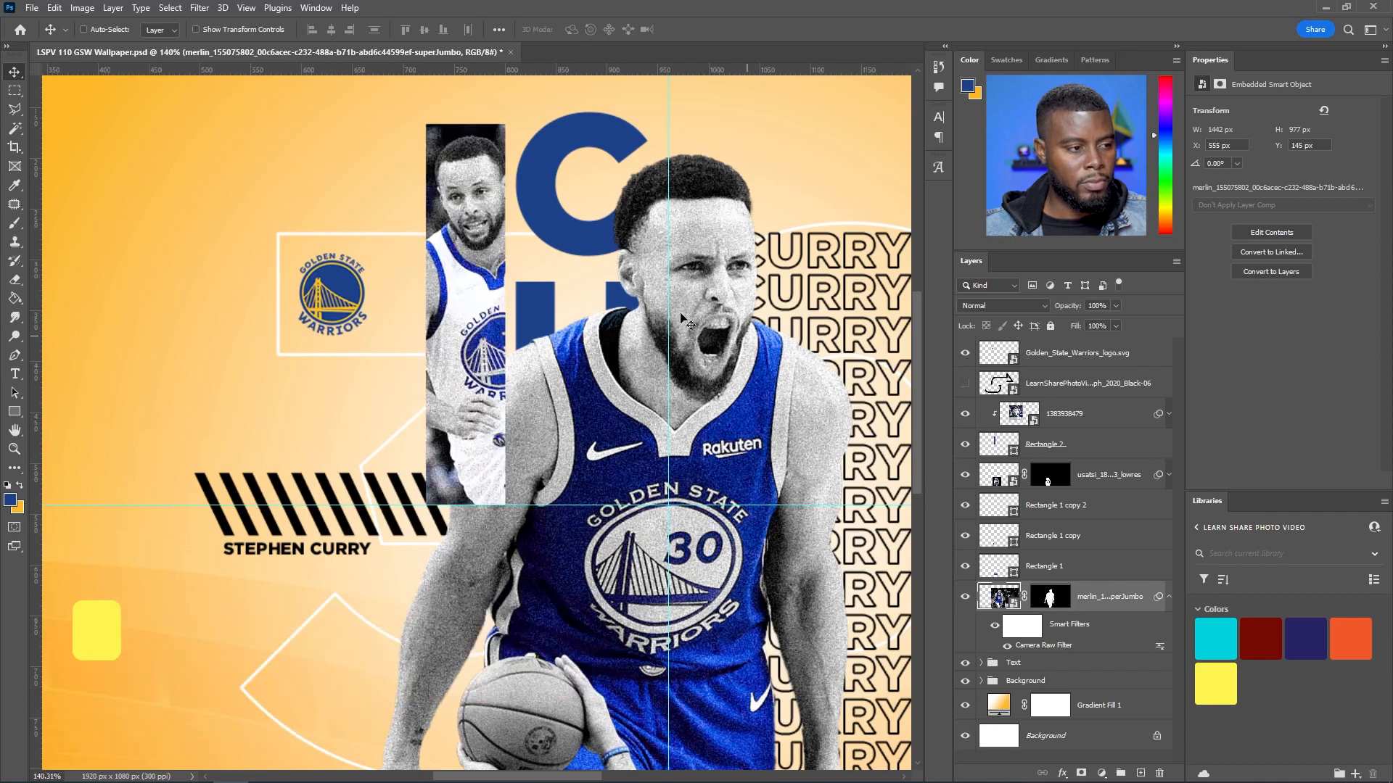
pyautogui.scroll(-3, 497, 233)
pyautogui.scroll(2, 495, 232)
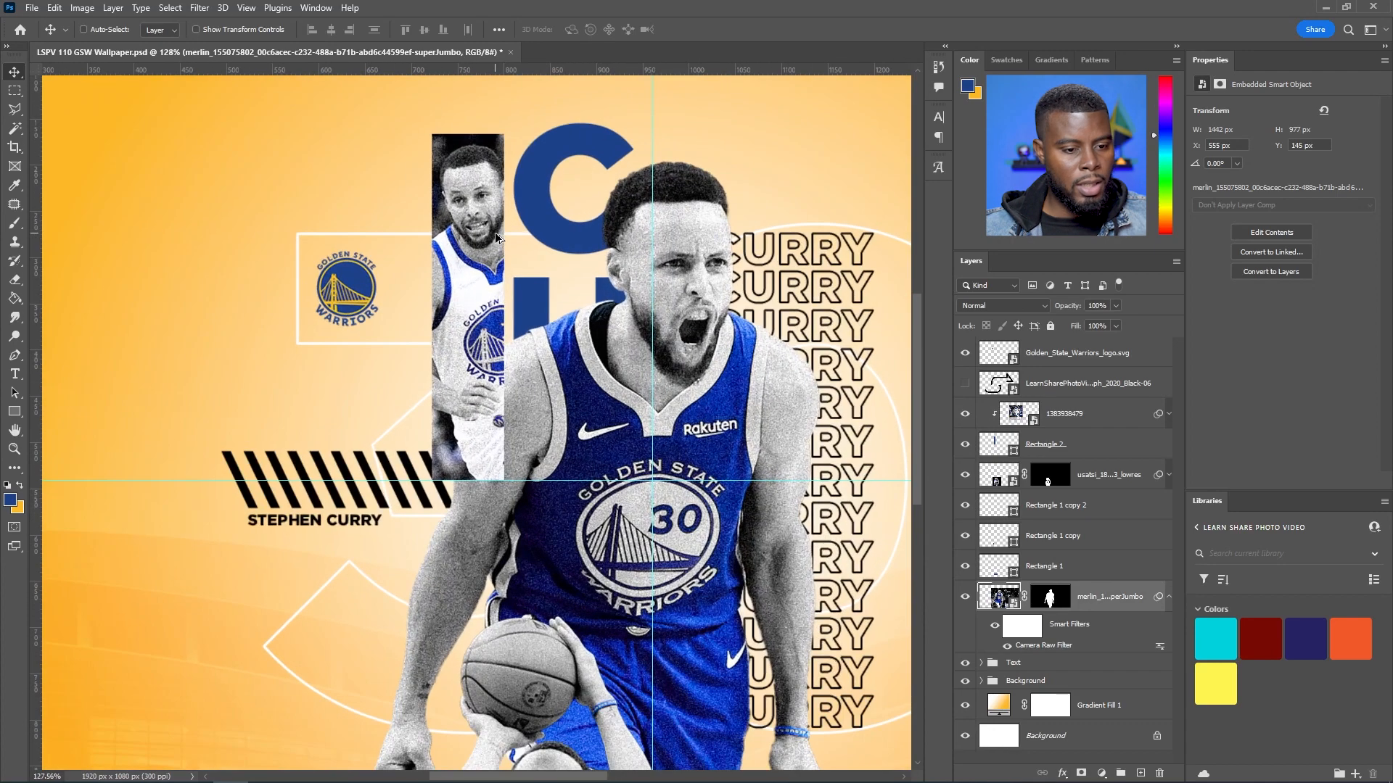
# Rename the large center player's photo layer as "Main Image of Curry"
pyautogui.click(1070, 426)
pyautogui.keyDown('shift'); pyautogui.click(1086, 447); pyautogui.keyUp('shift')
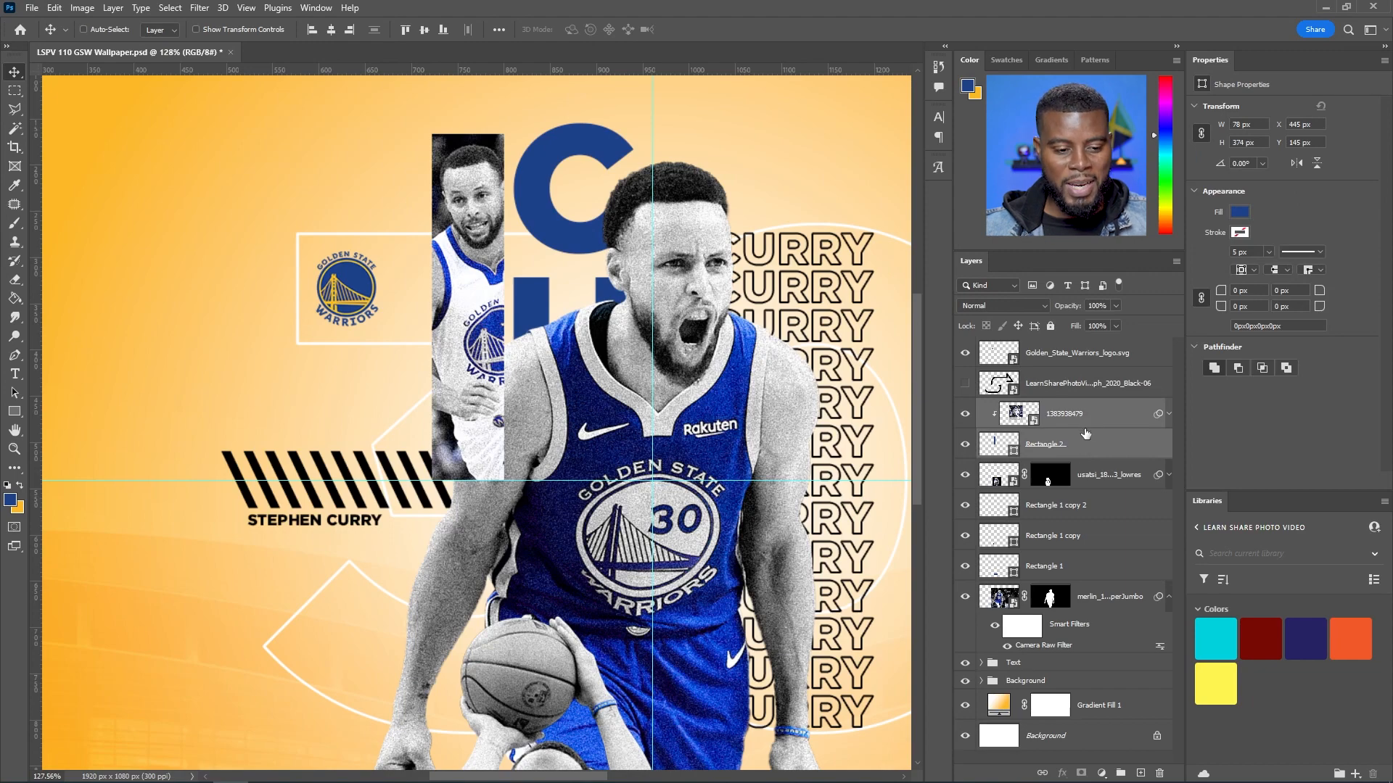
pyautogui.doubleClick(1107, 598)
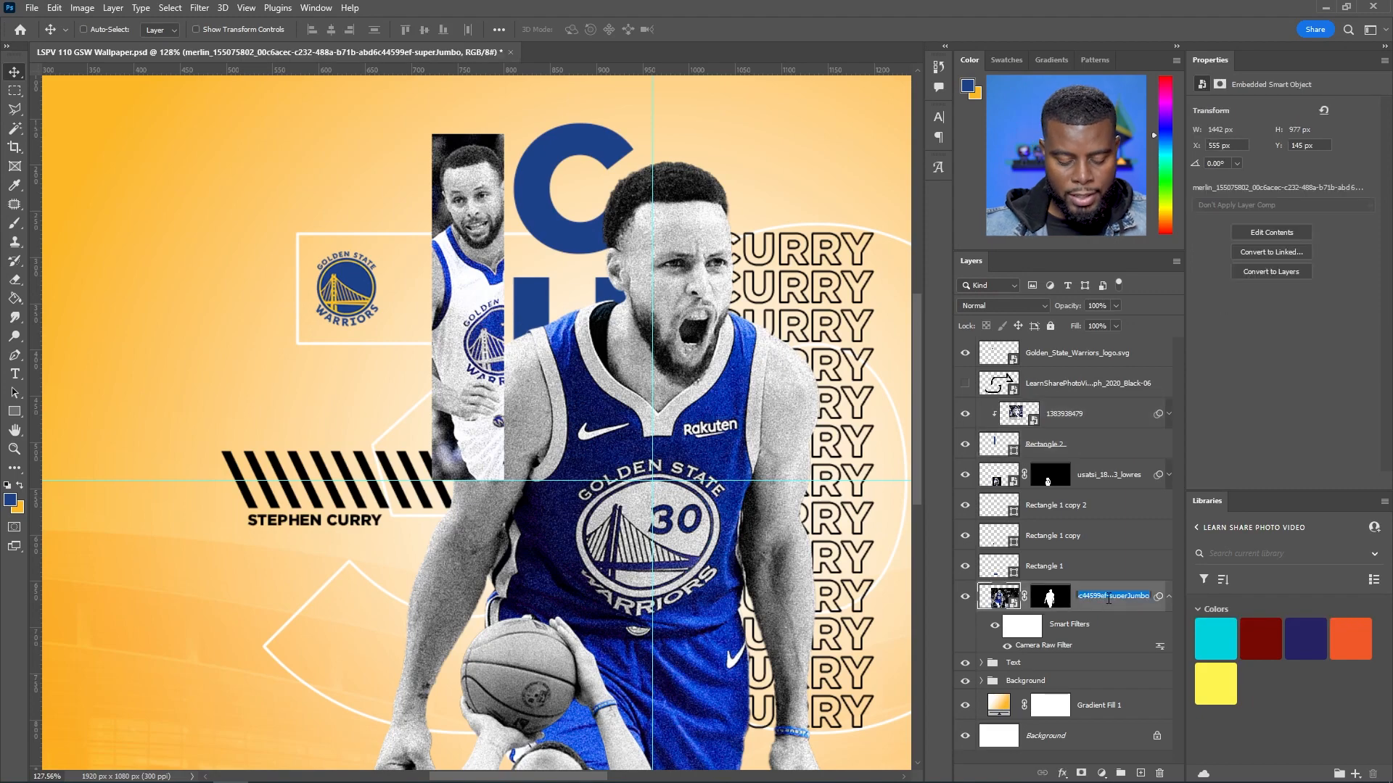
pyautogui.write('Main')
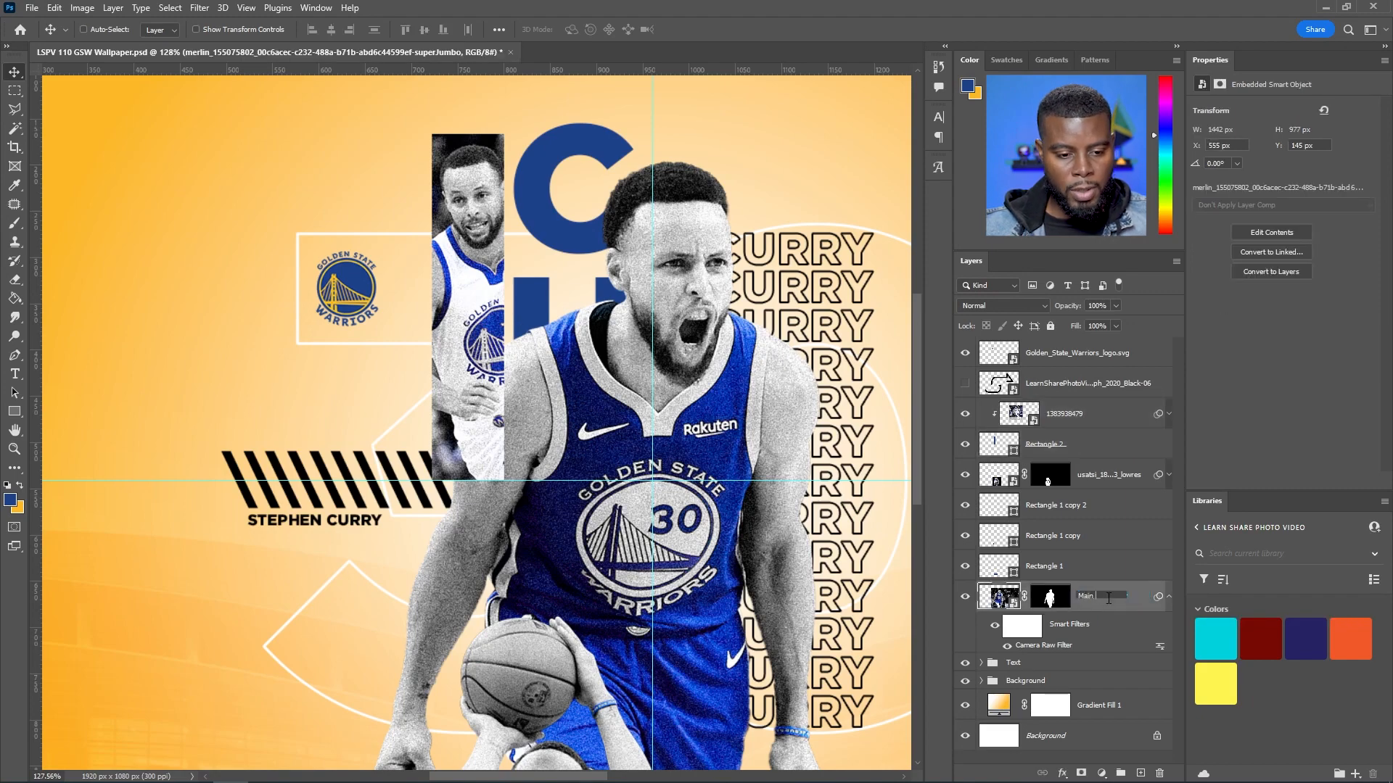
pyautogui.write(' Image of Curry')
pyautogui.press('Return')
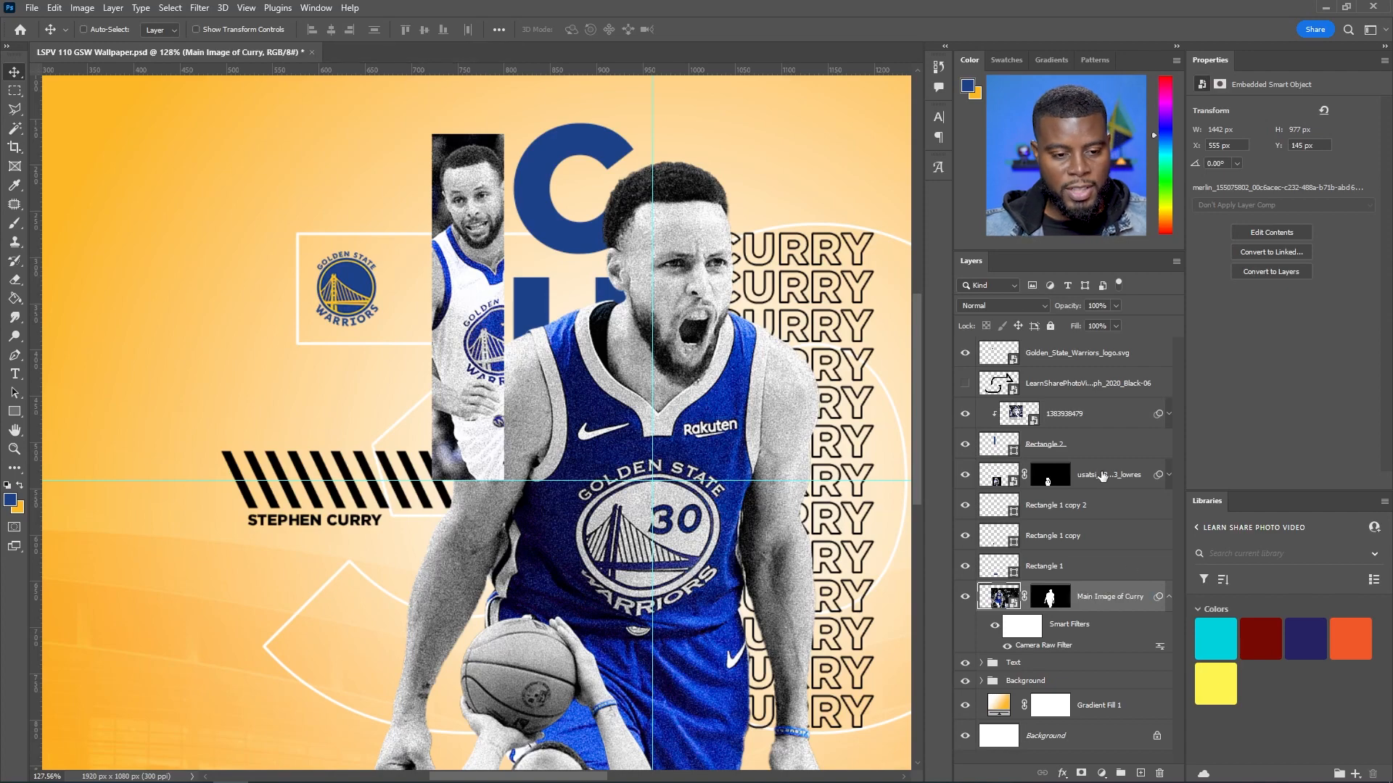
# Rename the layer of the small player shooting the ball as "Curry Shooting Image"
pyautogui.click(964, 475)
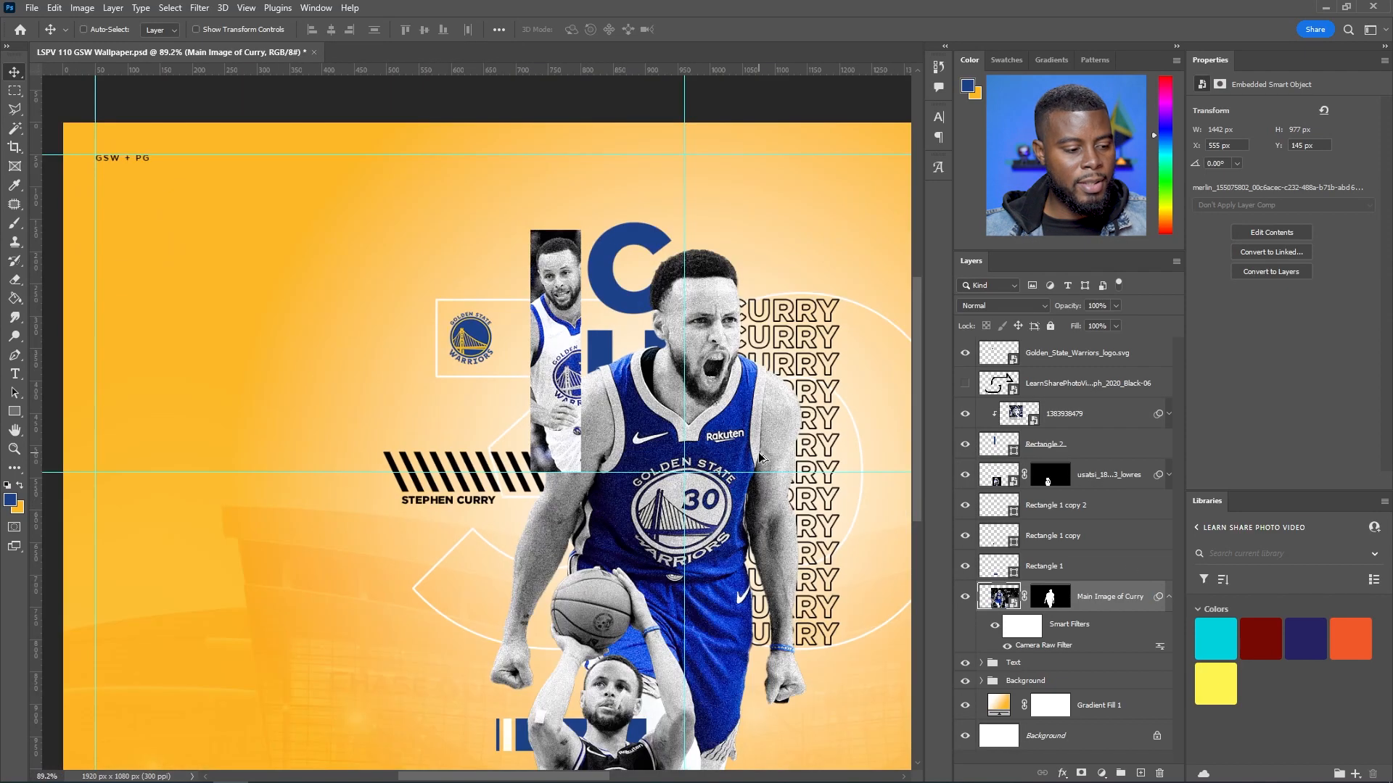
pyautogui.doubleClick(1107, 475)
pyautogui.write('Cu')
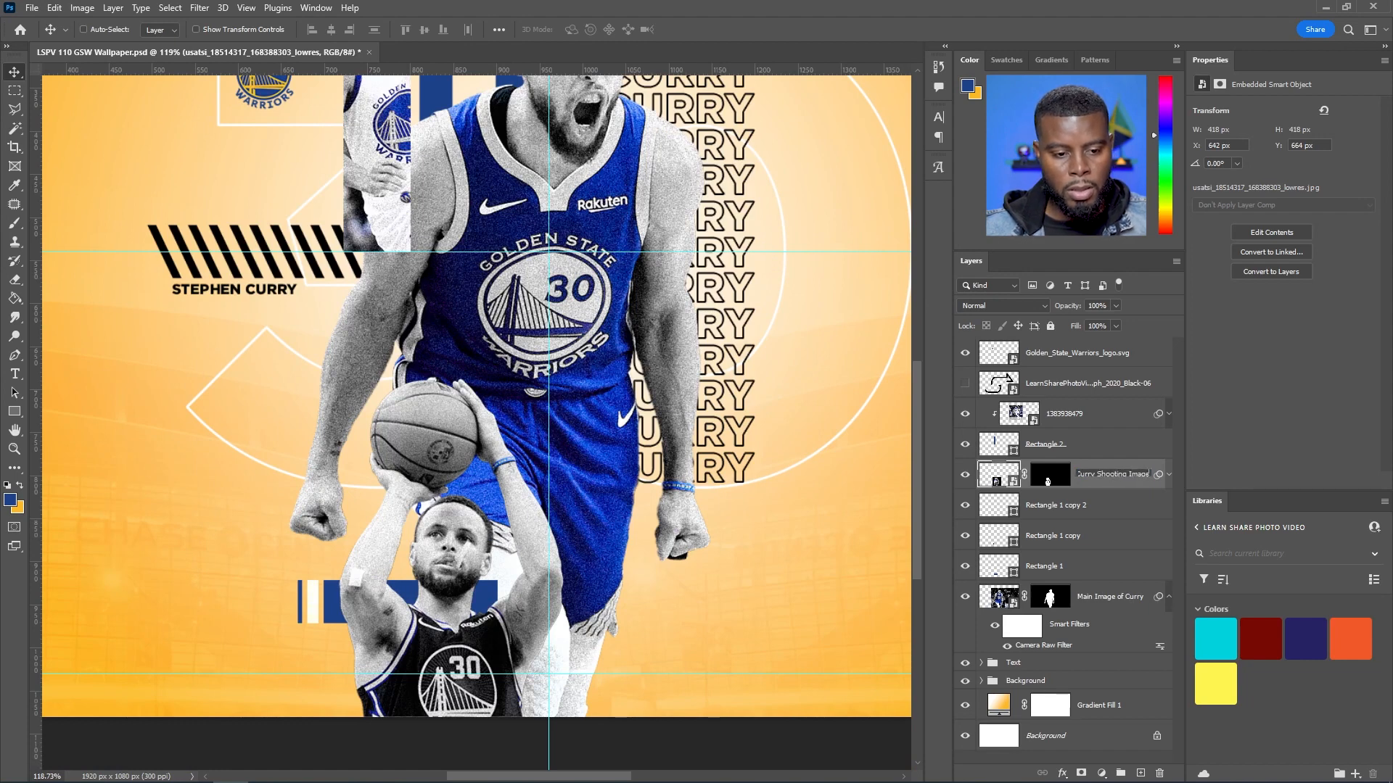
pyautogui.write('rry Shooting Image')
pyautogui.press('Return')
pyautogui.doubleClick(1065, 413)
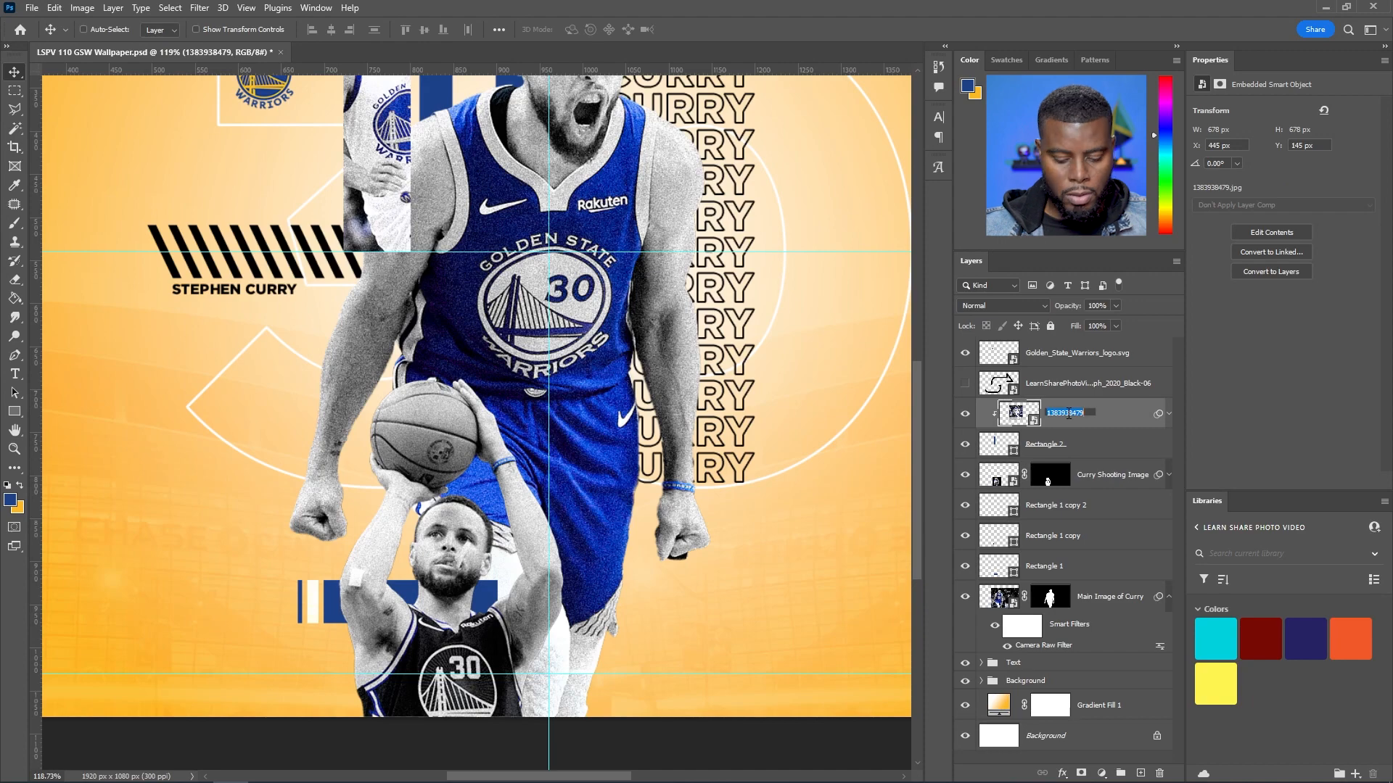
pyautogui.write('Curry Dribbling')
pyautogui.press('Return')
# Group the Curry Dribbling photo with its Rectangle 2 clipping shape and name the group "Curry Dribbling"
pyautogui.scroll(-5, 550, 339)
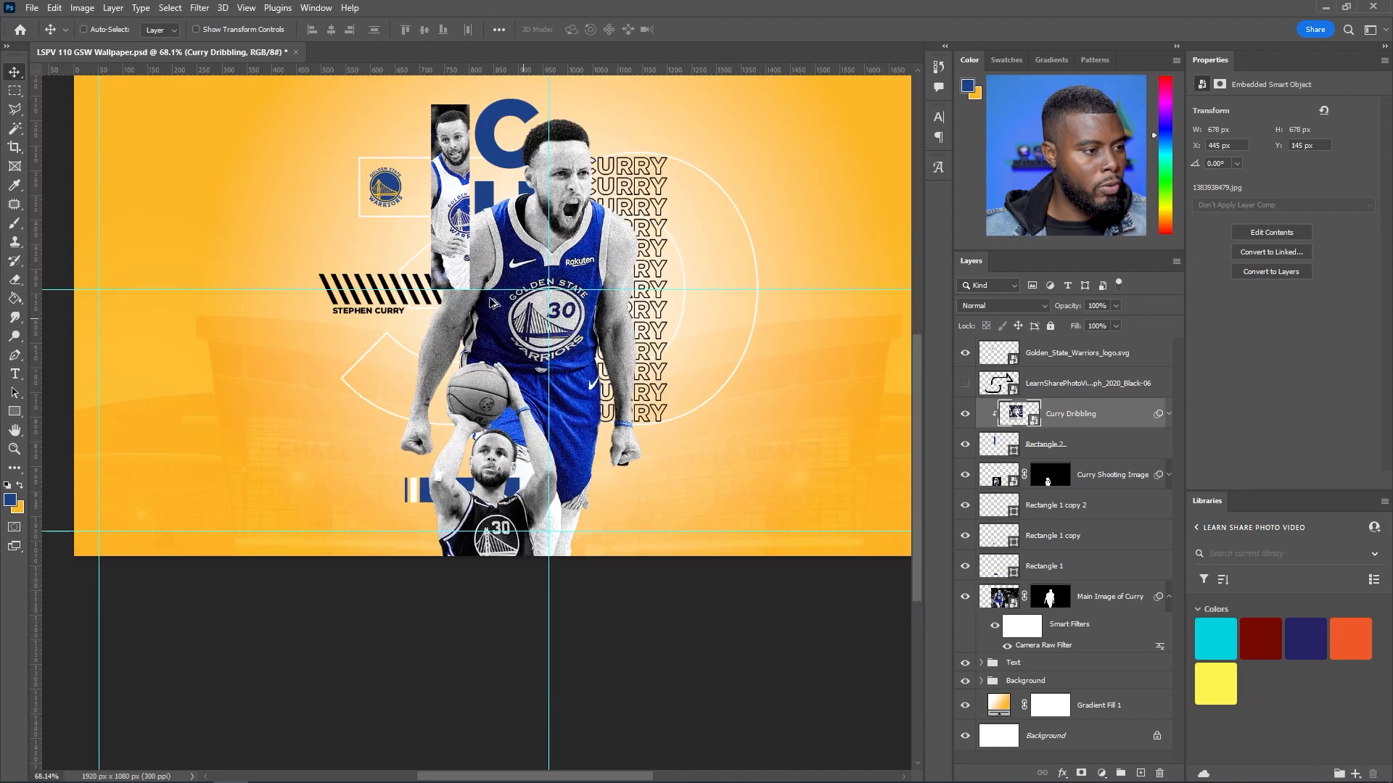
pyautogui.scroll(5, 460, 277)
pyautogui.click(1078, 444)
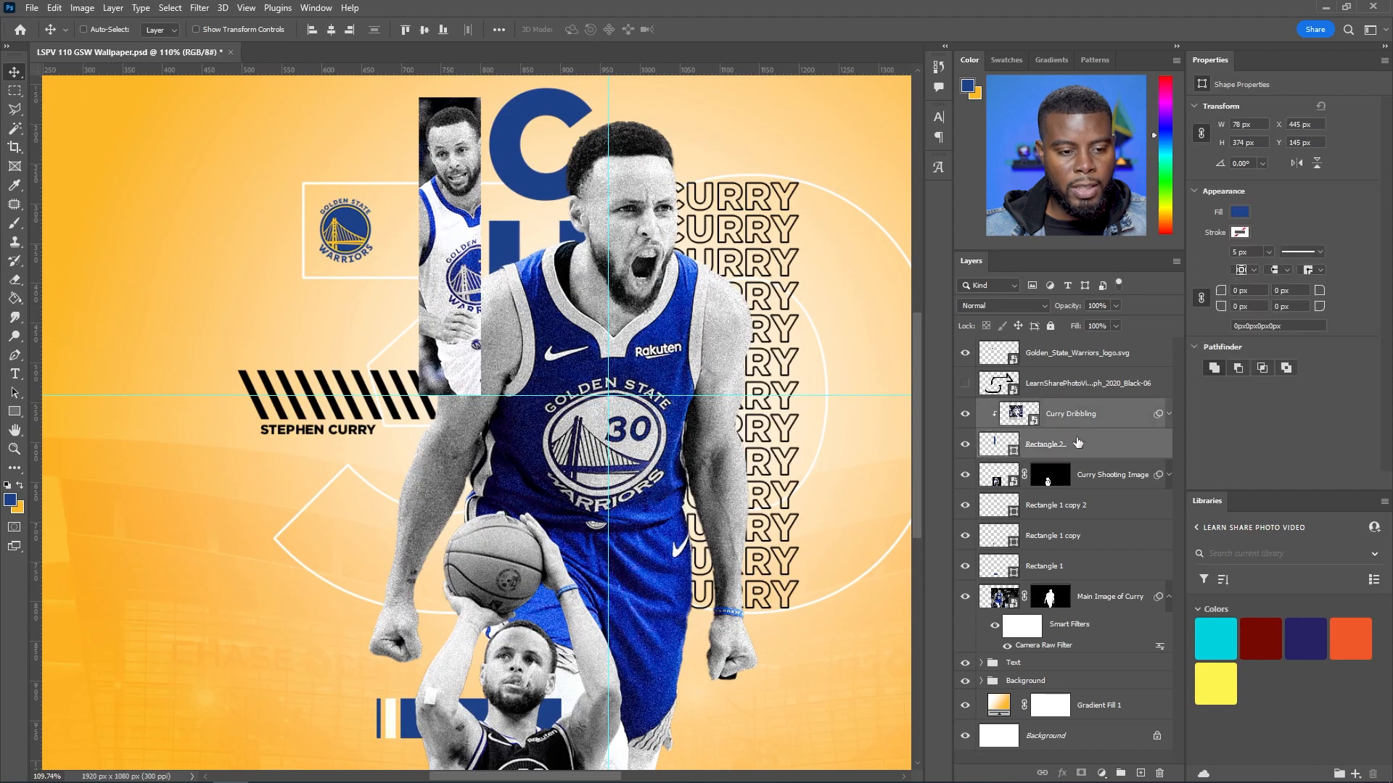
pyautogui.hotkey('ctrl', 'g')
pyautogui.doubleClick(1018, 407)
pyautogui.write('Curry Drip')
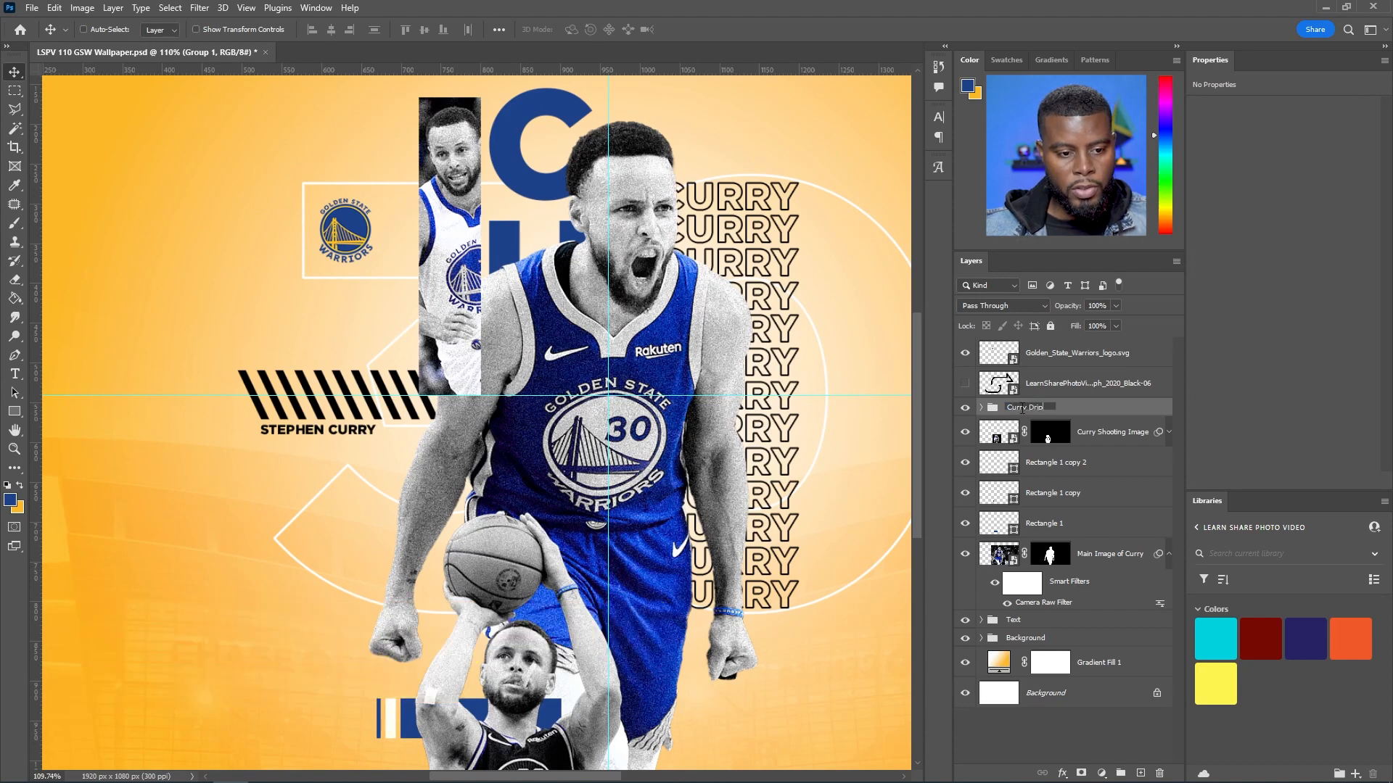
pyautogui.press('Return')
# Move the Curry Dribbling group below the Main Image of Curry layer, directly above the Text group
pyautogui.moveTo(1021, 410); pyautogui.dragTo(1026, 611)
pyautogui.scroll(-4, 440, 304)
pyautogui.scroll(3, 424, 177)
pyautogui.scroll(-6, 425, 177)
pyautogui.scroll(5, 420, 173)
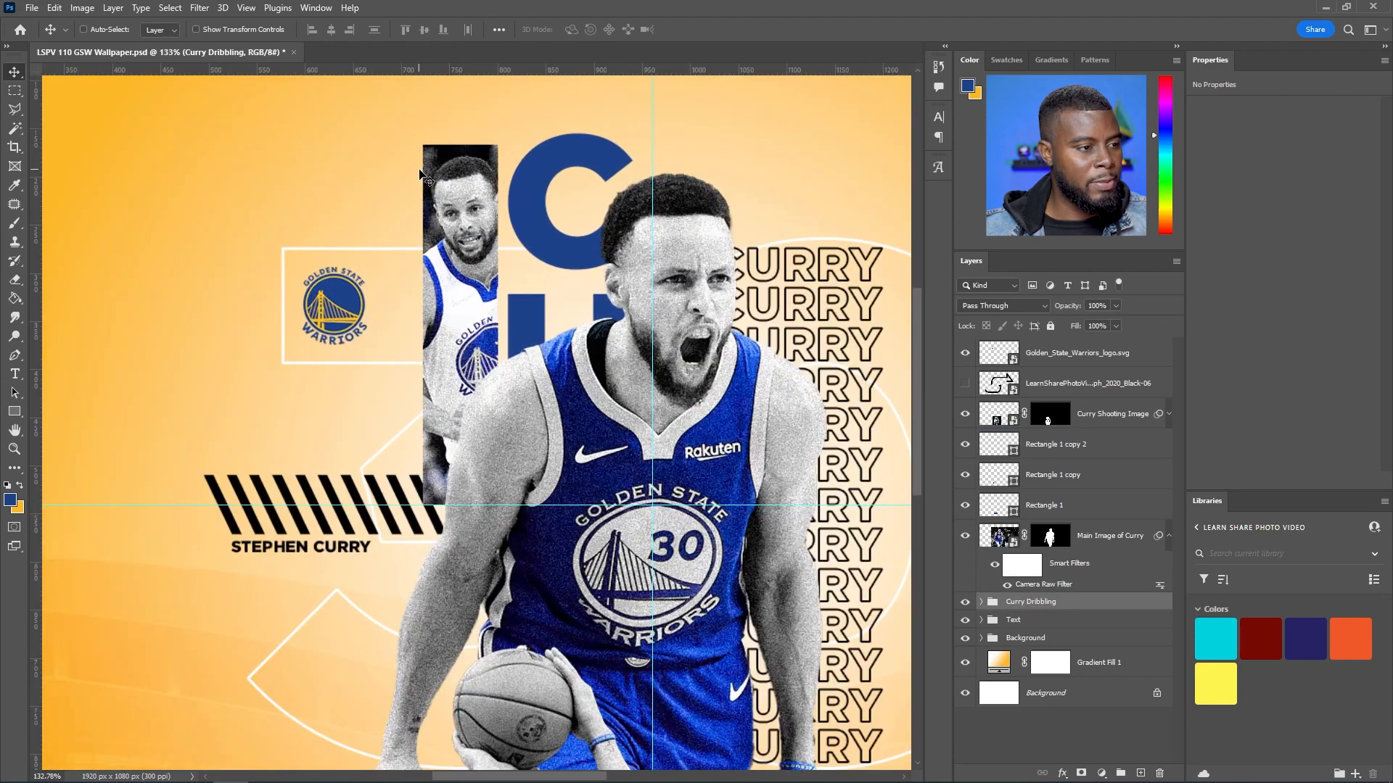
# Scale the Curry Dribbling group down to about 65.7% and place it just beside the large blue letters
pyautogui.hotkey('ctrl', 't')
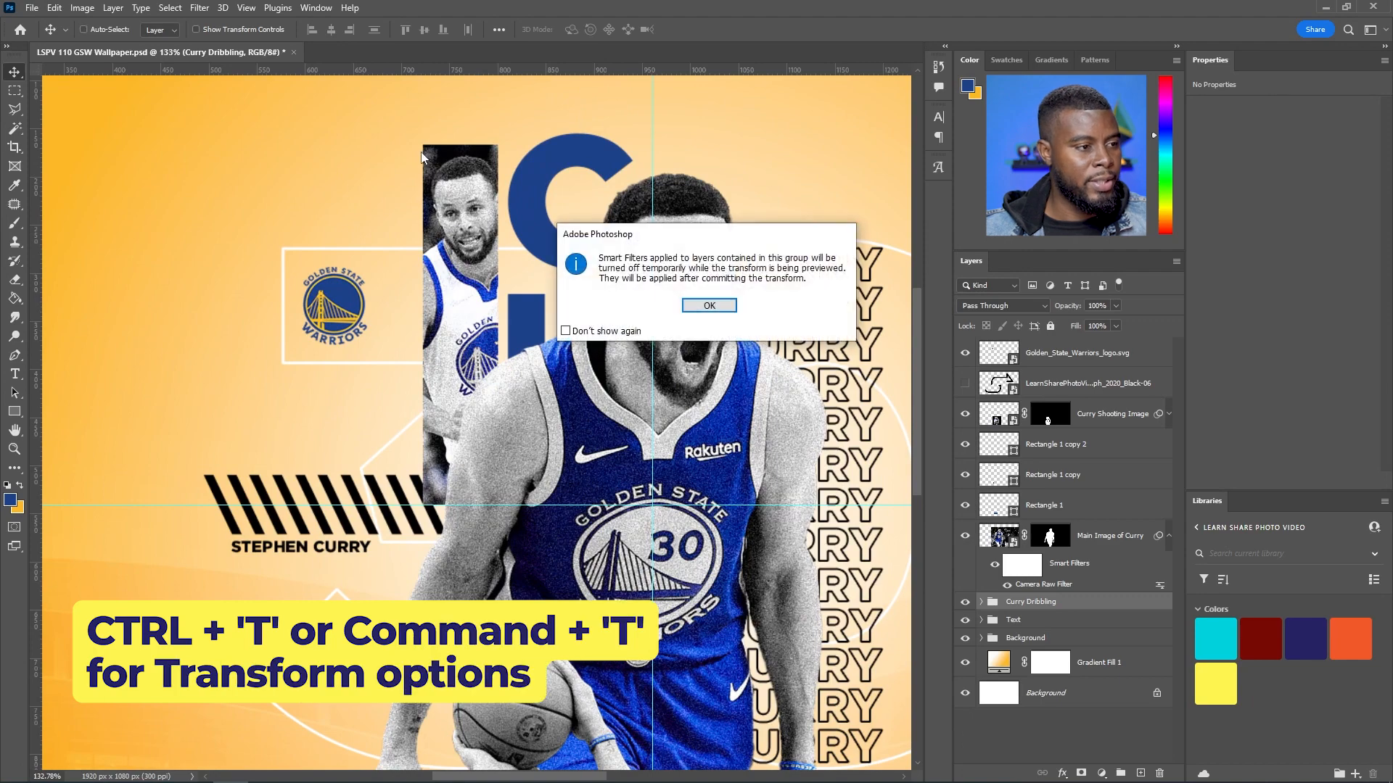
pyautogui.press('Return')
pyautogui.moveTo(158, 126); pyautogui.dragTo(301, 269)
pyautogui.moveTo(573, 337); pyautogui.dragTo(510, 281)
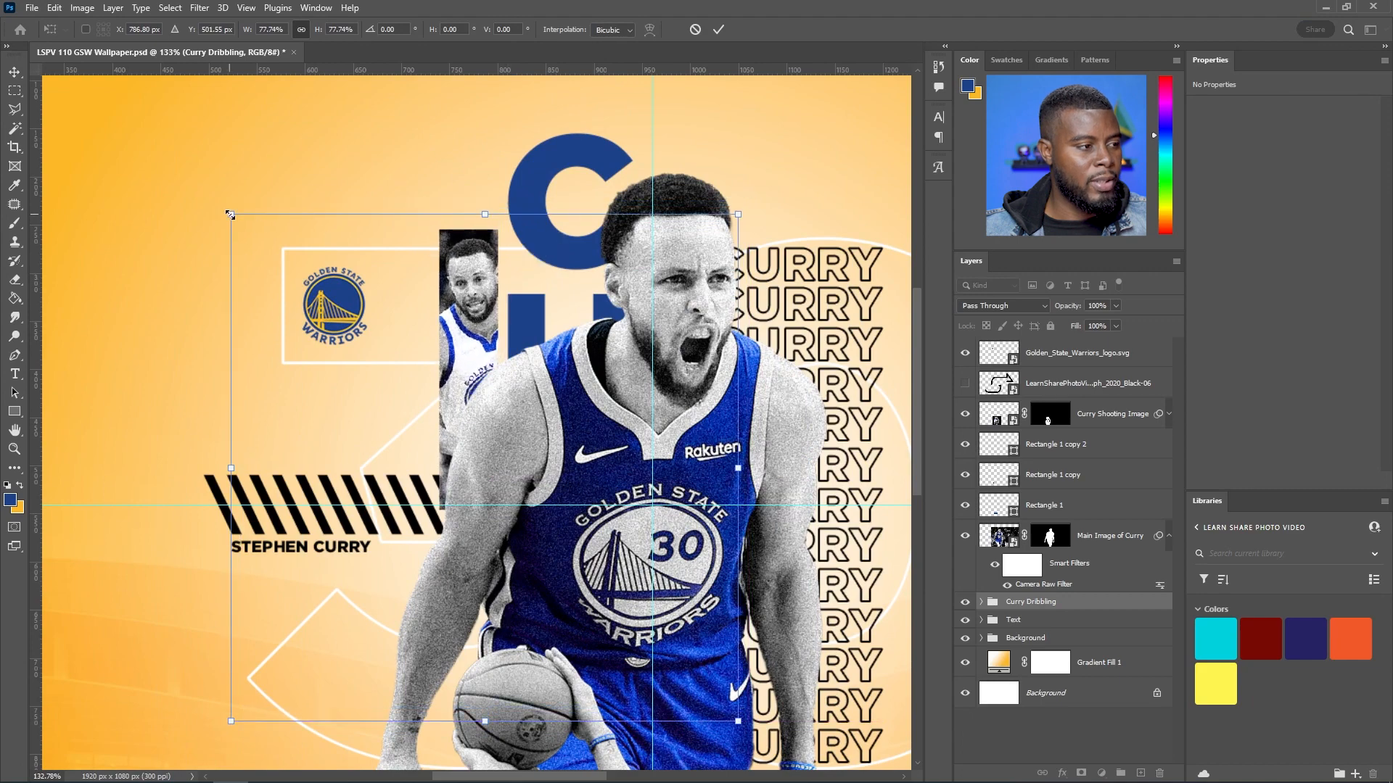
pyautogui.moveTo(229, 215); pyautogui.dragTo(310, 293)
pyautogui.moveTo(517, 336); pyautogui.dragTo(483, 280)
pyautogui.hotkey('shift', 'Down')
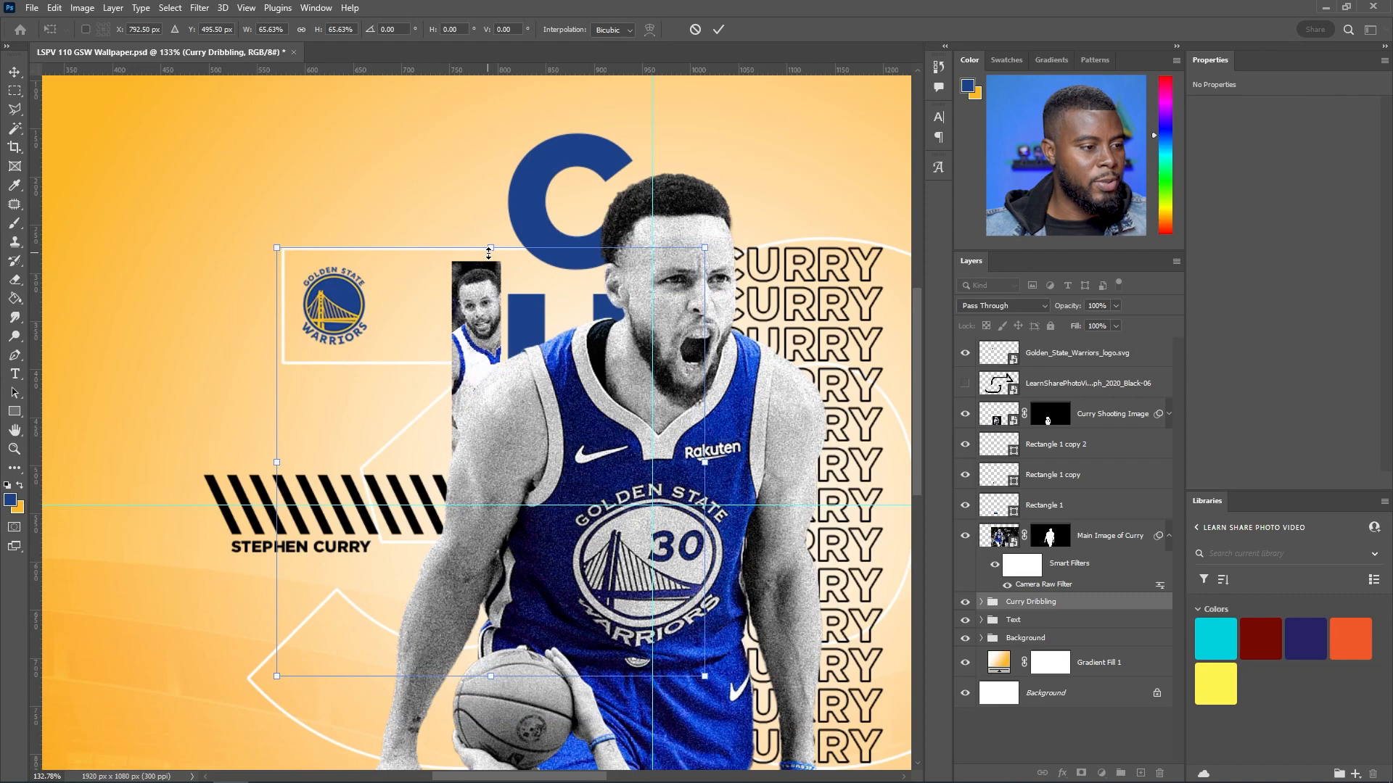
pyautogui.press('Right')
pyautogui.press('Right')
pyautogui.press('Right')
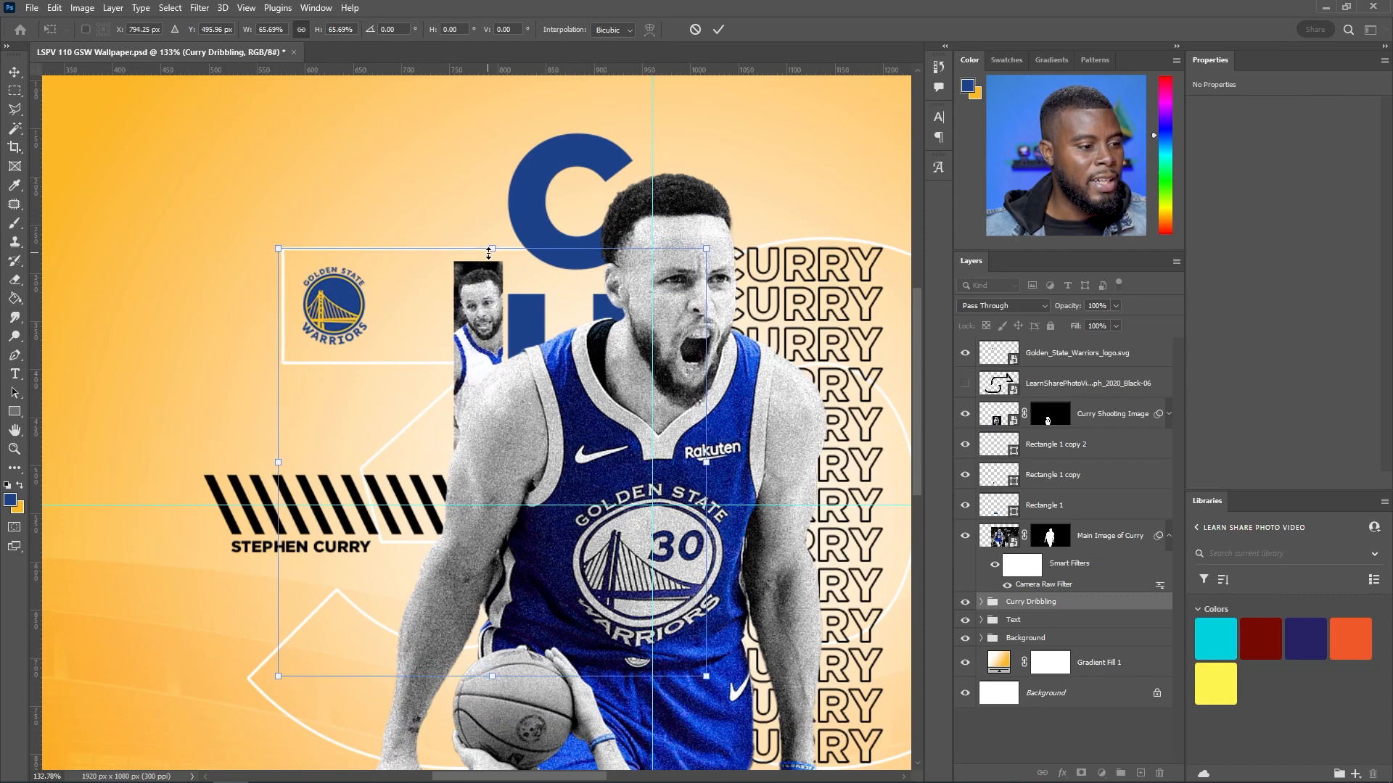
pyautogui.press('Return')
# Move the Curry Dribbling group up beside the blue C and U, fine-tuning its horizontal gap to the letters
pyautogui.scroll(-3, 523, 295)
pyautogui.scroll(-1, 618, 292)
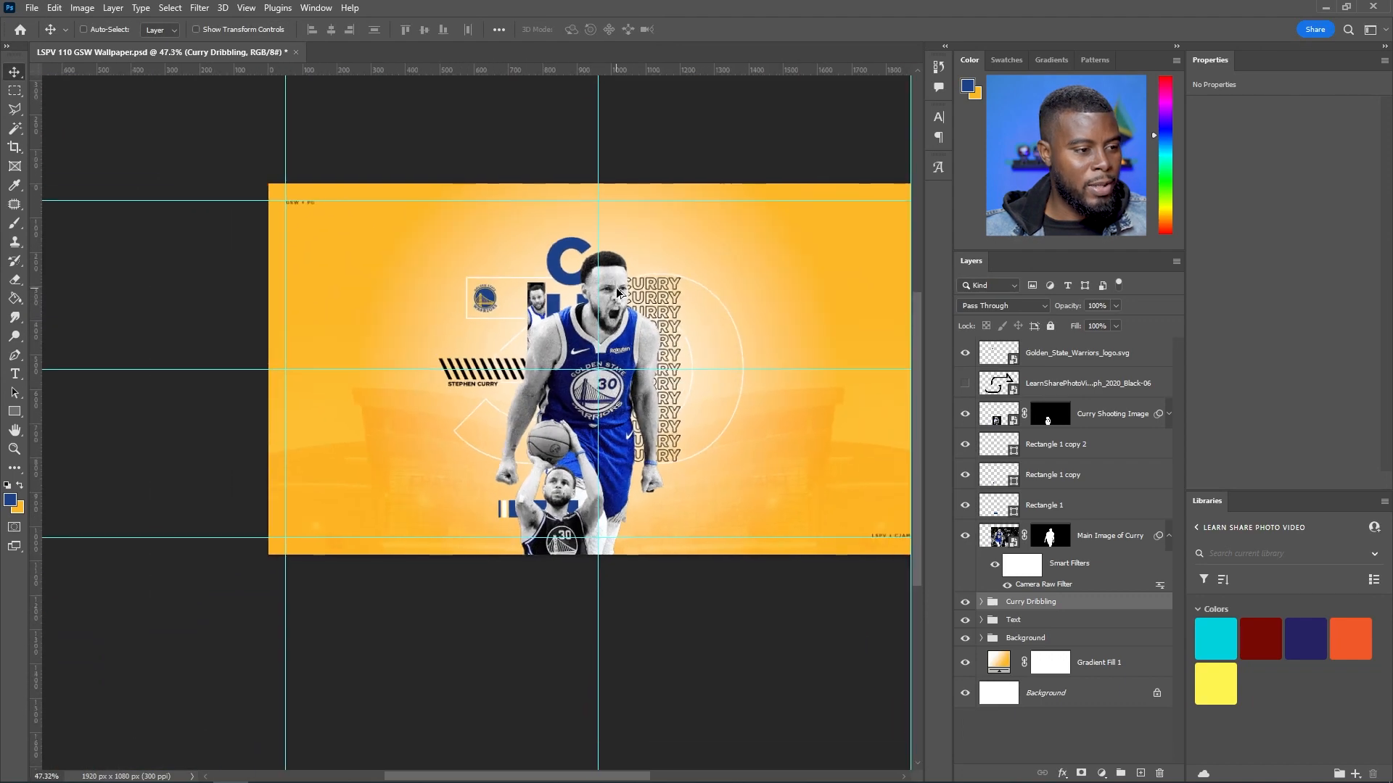
pyautogui.scroll(4, 508, 319)
pyautogui.moveTo(539, 292); pyautogui.dragTo(537, 242)
pyautogui.hotkey('shift', 'Up')
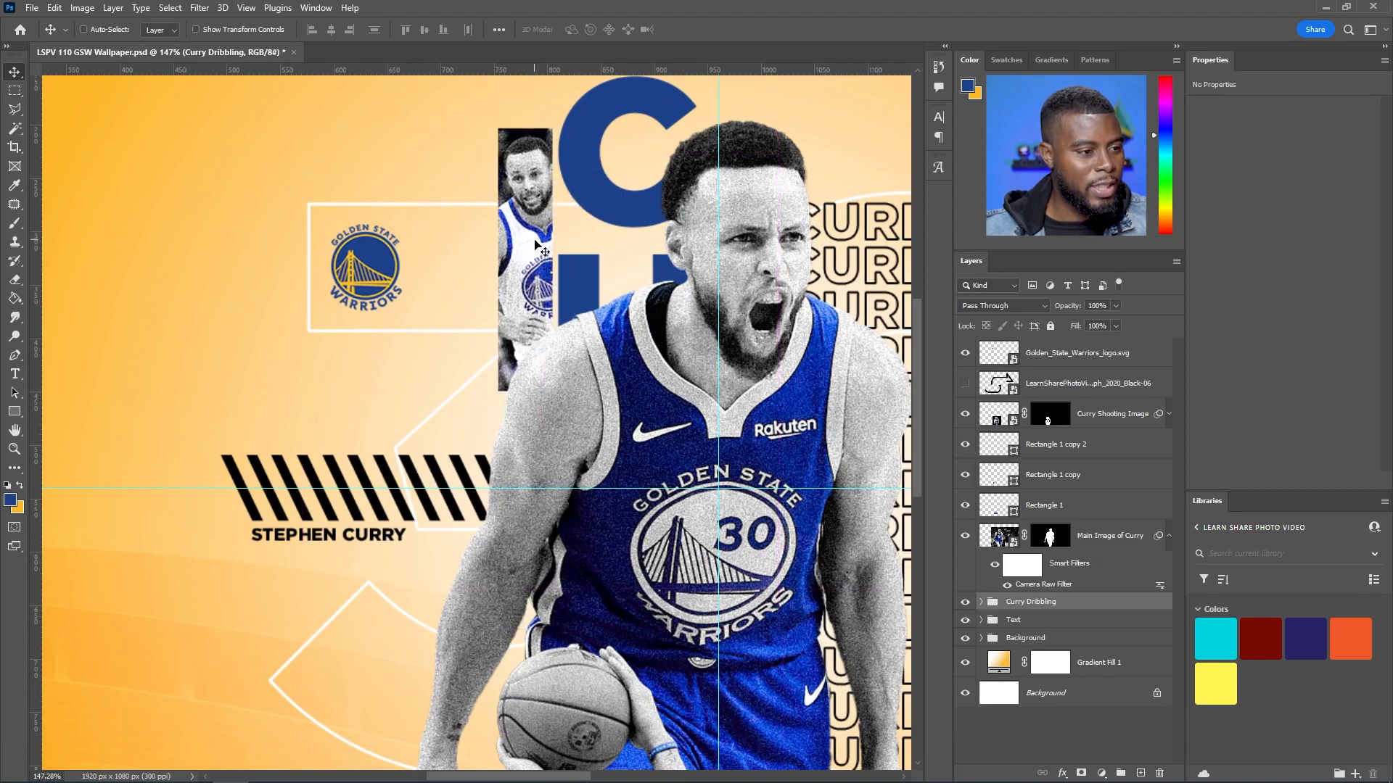
pyautogui.keyDown('alt'); pyautogui.scroll(5, 518, 279); pyautogui.keyUp('alt')
pyautogui.keyDown('alt'); pyautogui.scroll(-2, 592, 262); pyautogui.keyUp('alt')
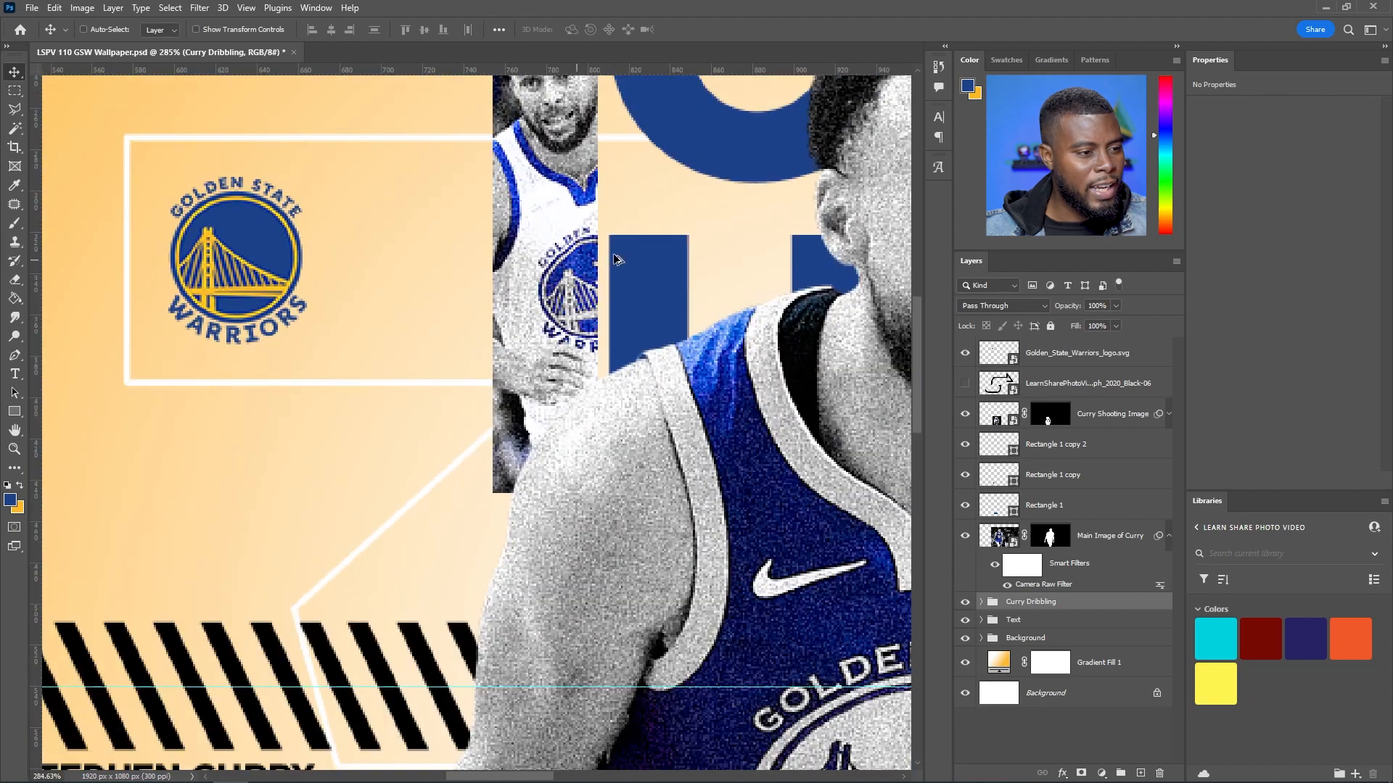
pyautogui.hotkey('shift', 'Right')
pyautogui.hotkey('shift', 'Left')
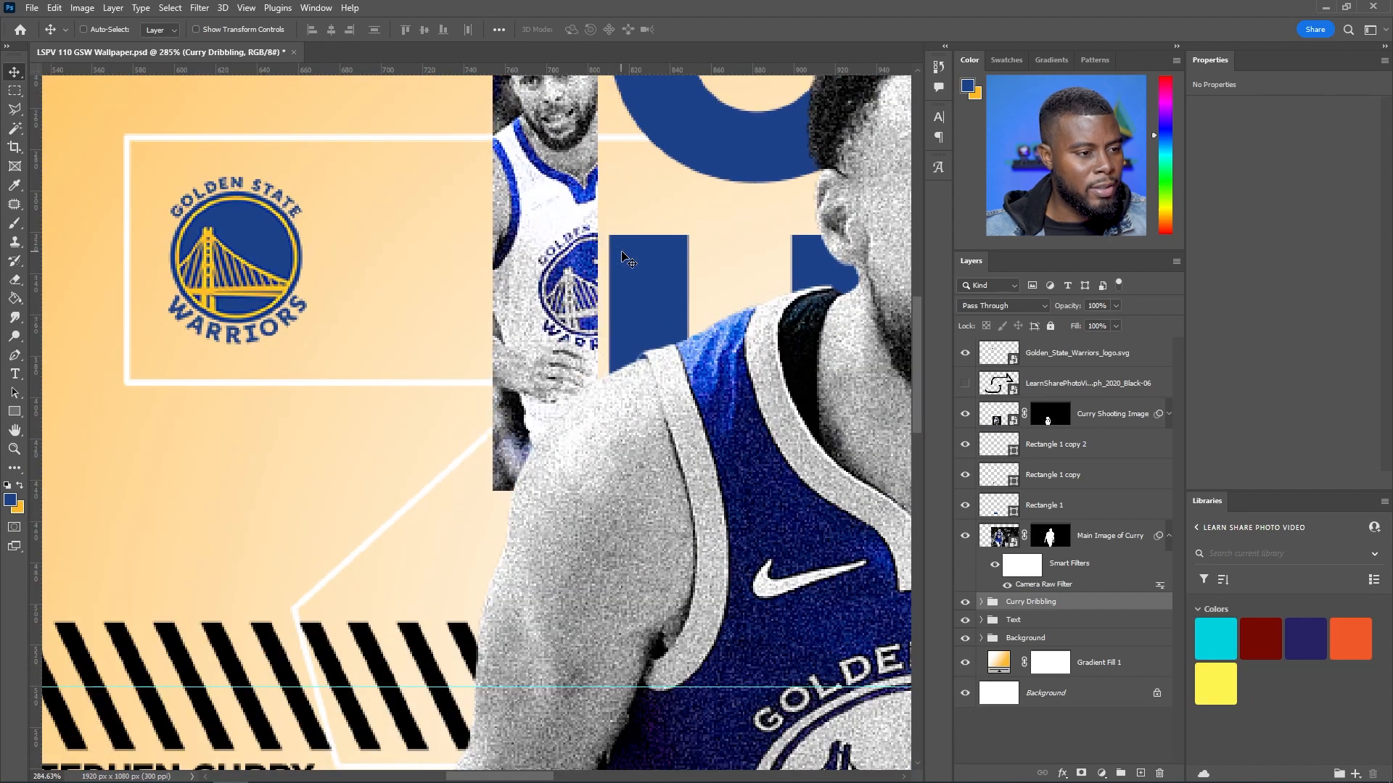
pyautogui.hotkey('shift', 'Right')
pyautogui.hotkey('shift', 'Left')
pyautogui.keyDown('alt'); pyautogui.scroll(-4, 621, 252); pyautogui.keyUp('alt')
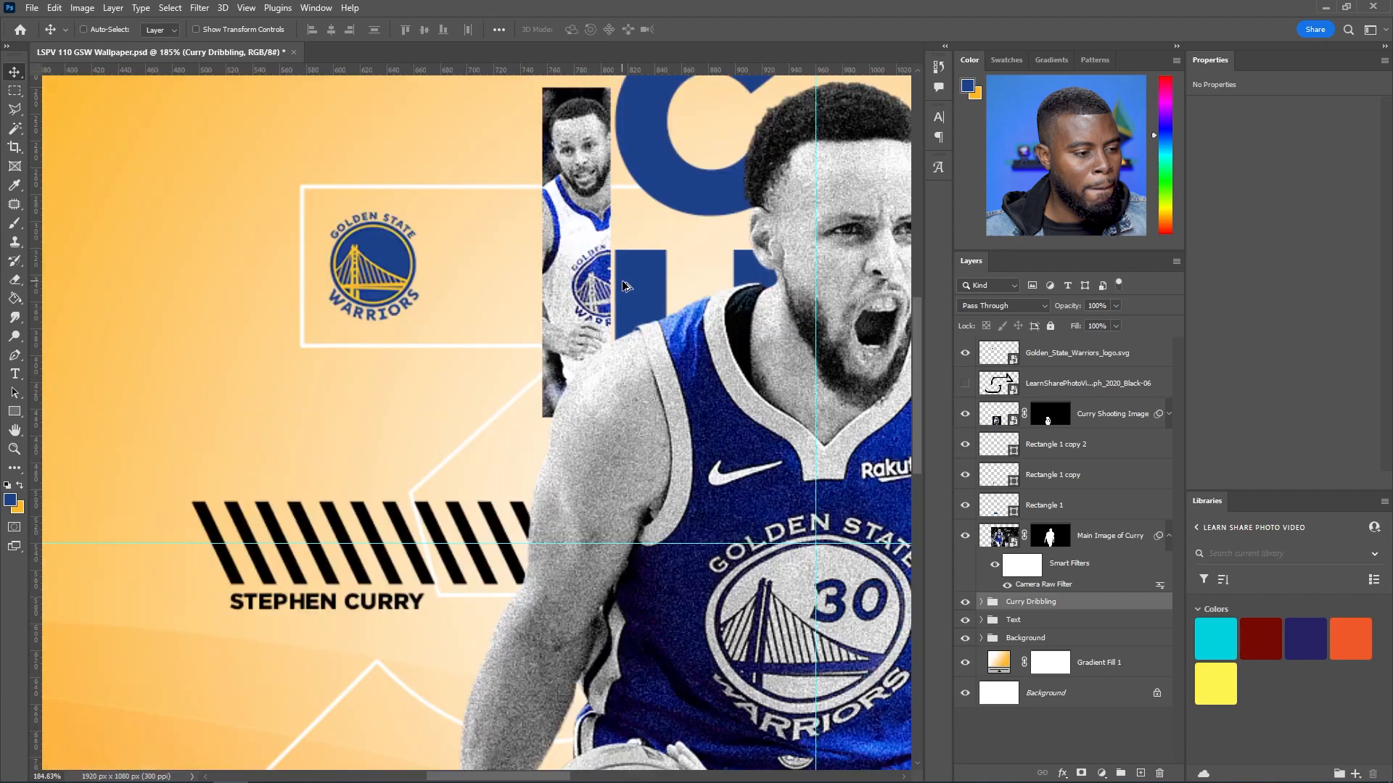
# Examine the overall wallpaper composition and the placement of the small dribbling photo at different magnifications
pyautogui.keyDown('alt'); pyautogui.scroll(-4, 658, 262); pyautogui.keyUp('alt')
pyautogui.keyDown('alt'); pyautogui.scroll(4, 615, 266); pyautogui.keyUp('alt')
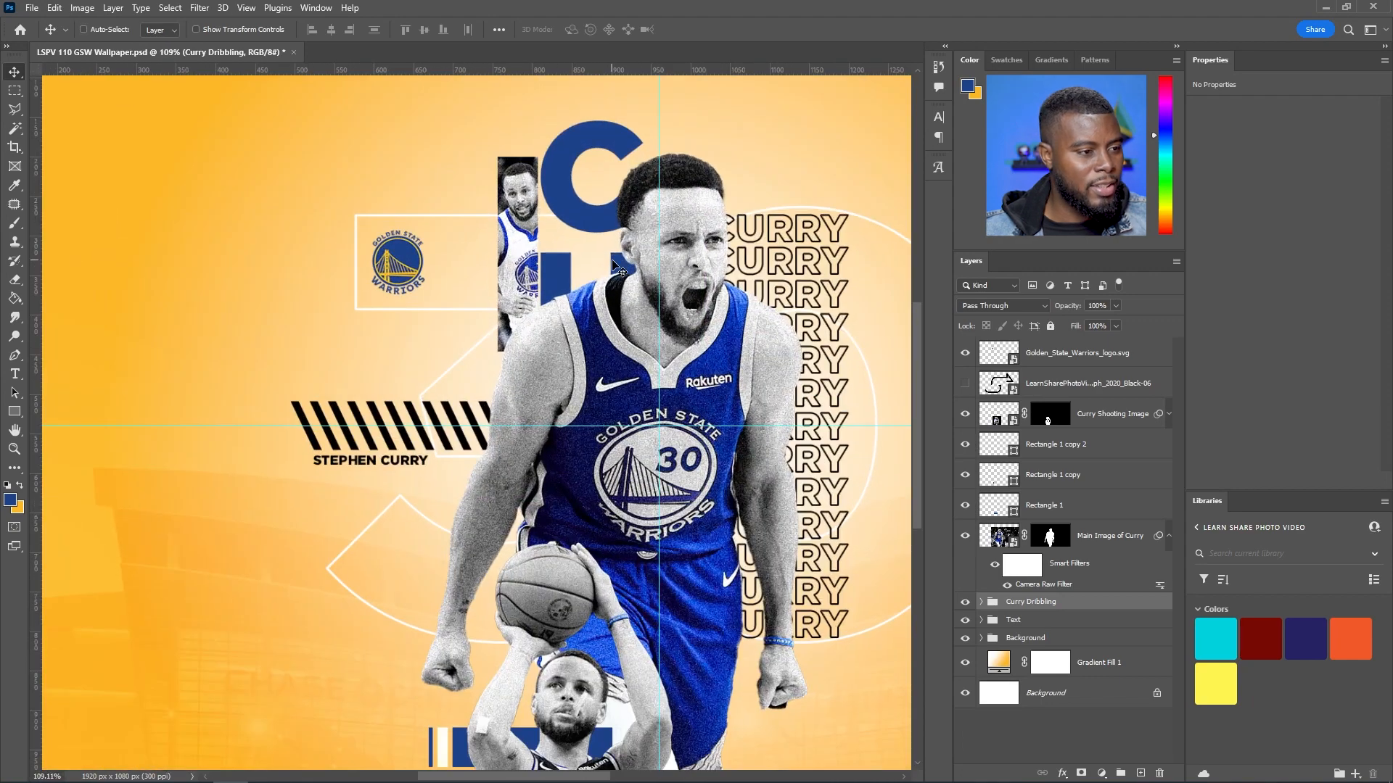
pyautogui.keyDown('alt'); pyautogui.scroll(-4, 615, 266); pyautogui.keyUp('alt')
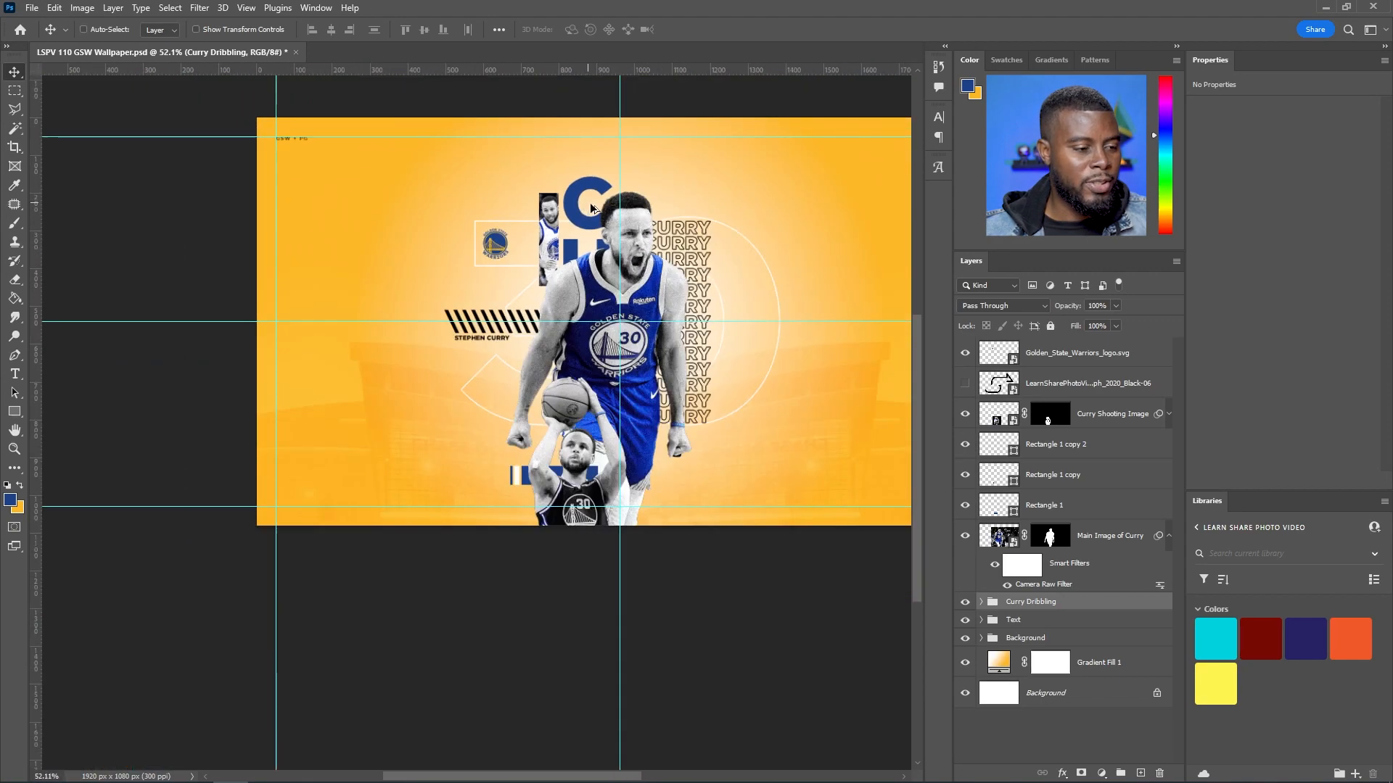
pyautogui.keyDown('alt'); pyautogui.scroll(3, 595, 254); pyautogui.keyUp('alt')
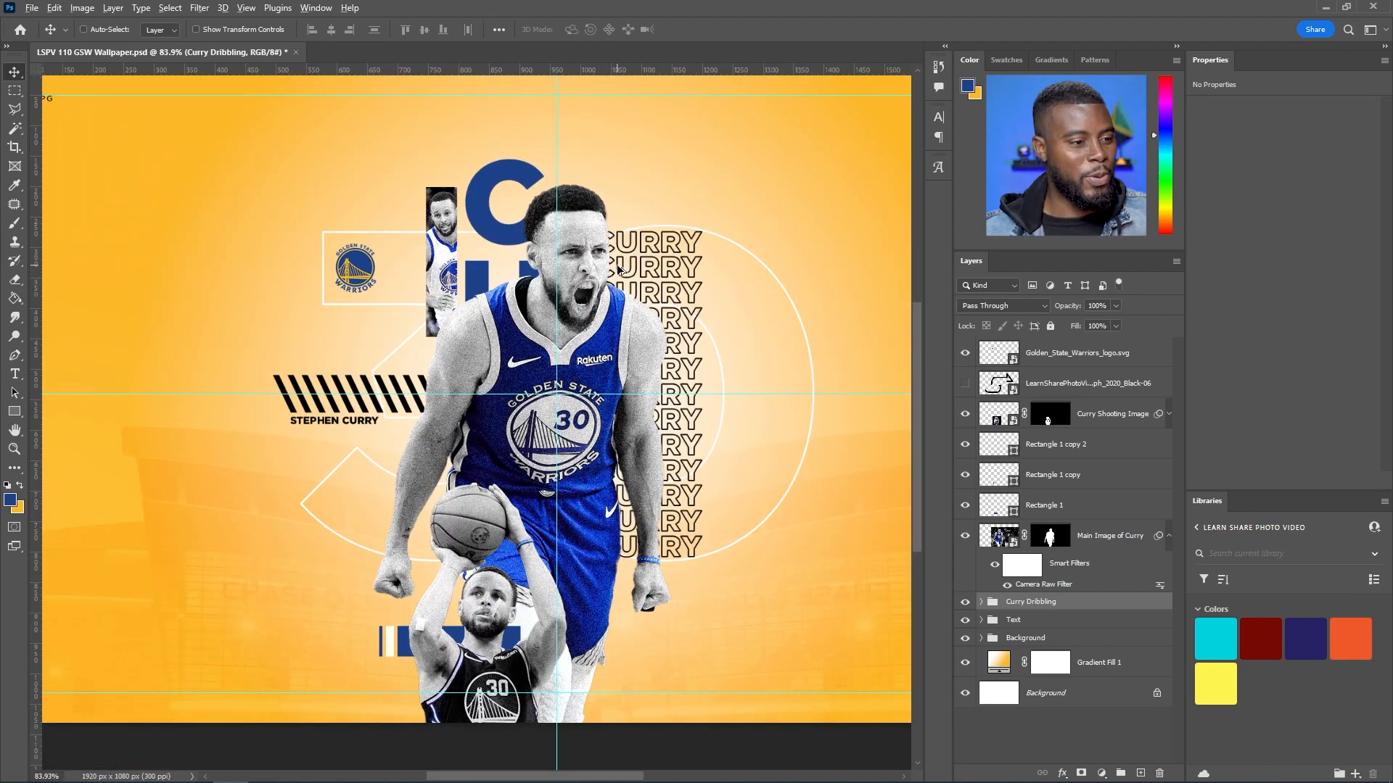
pyautogui.keyDown('alt'); pyautogui.scroll(-3, 618, 268); pyautogui.keyUp('alt')
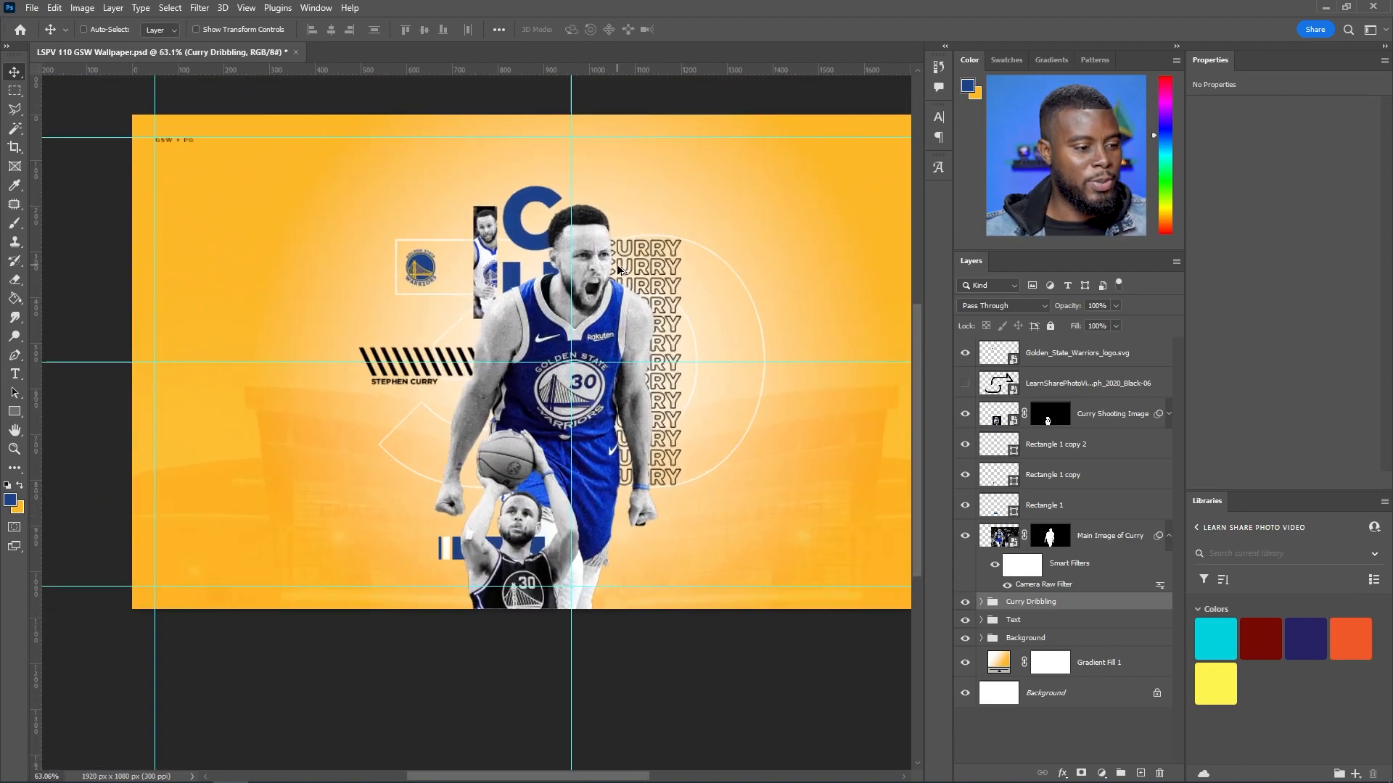
pyautogui.scroll(2, 746, 264)
pyautogui.keyDown('alt'); pyautogui.scroll(2, 687, 261); pyautogui.keyUp('alt')
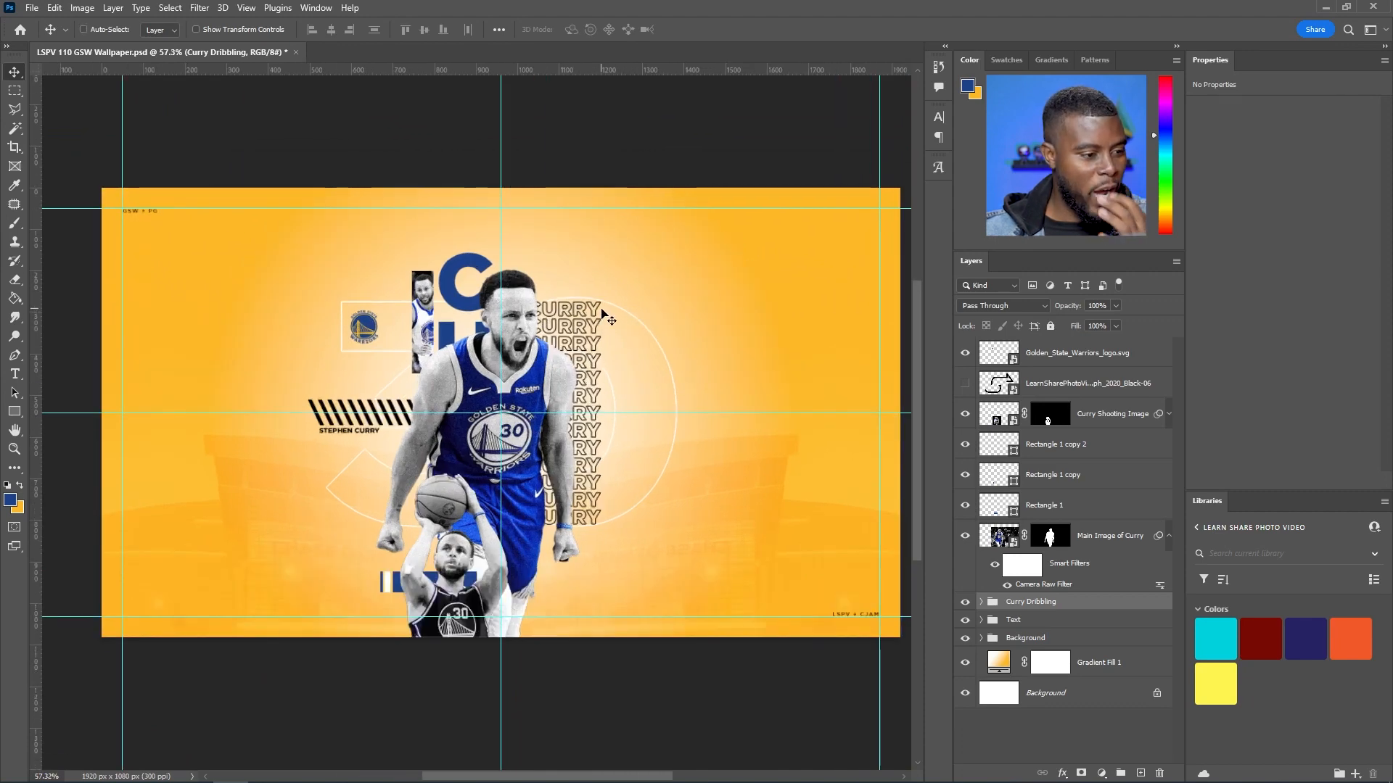
pyautogui.scroll(1, 652, 321)
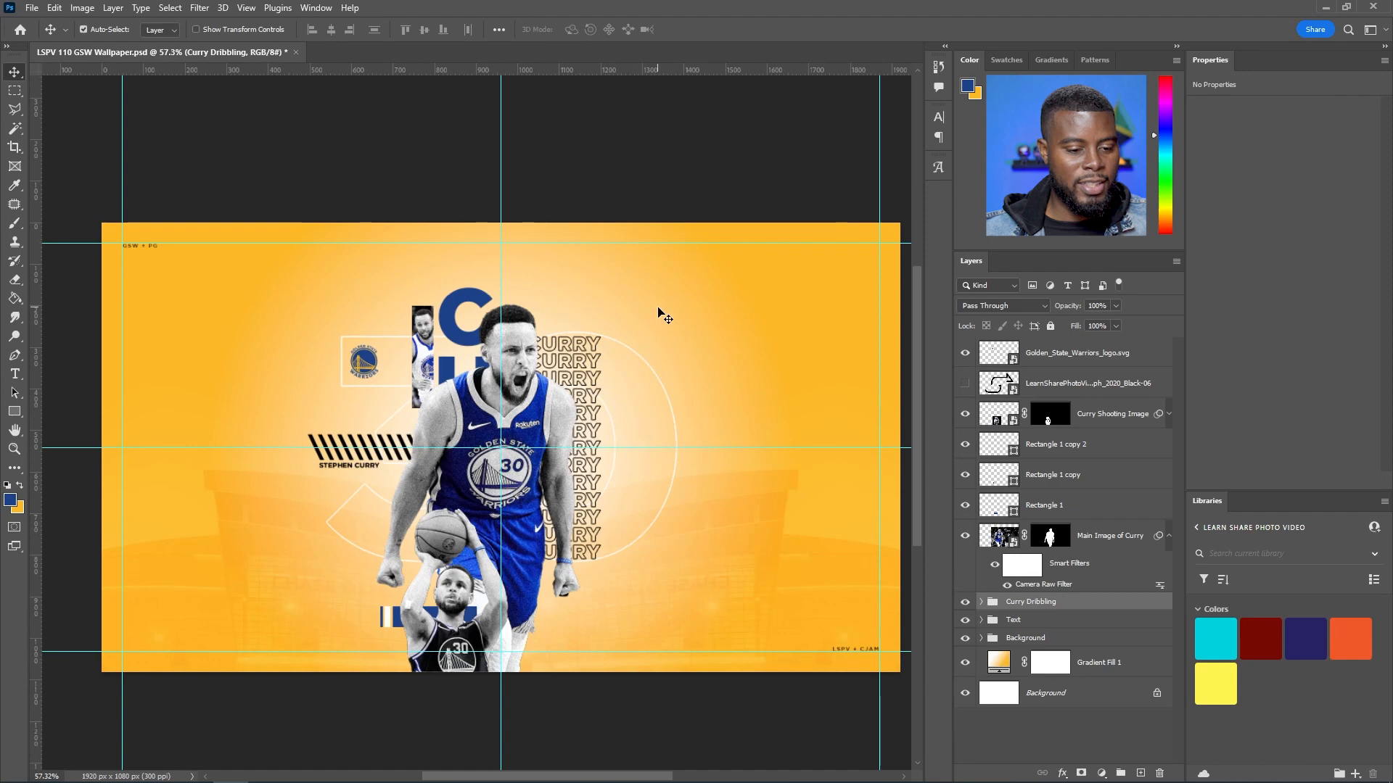
pyautogui.hscroll(1, 664, 317)
# Save the wallpaper document
pyautogui.hotkey('ctrl', 's')
pyautogui.scroll(-1, 658, 307)
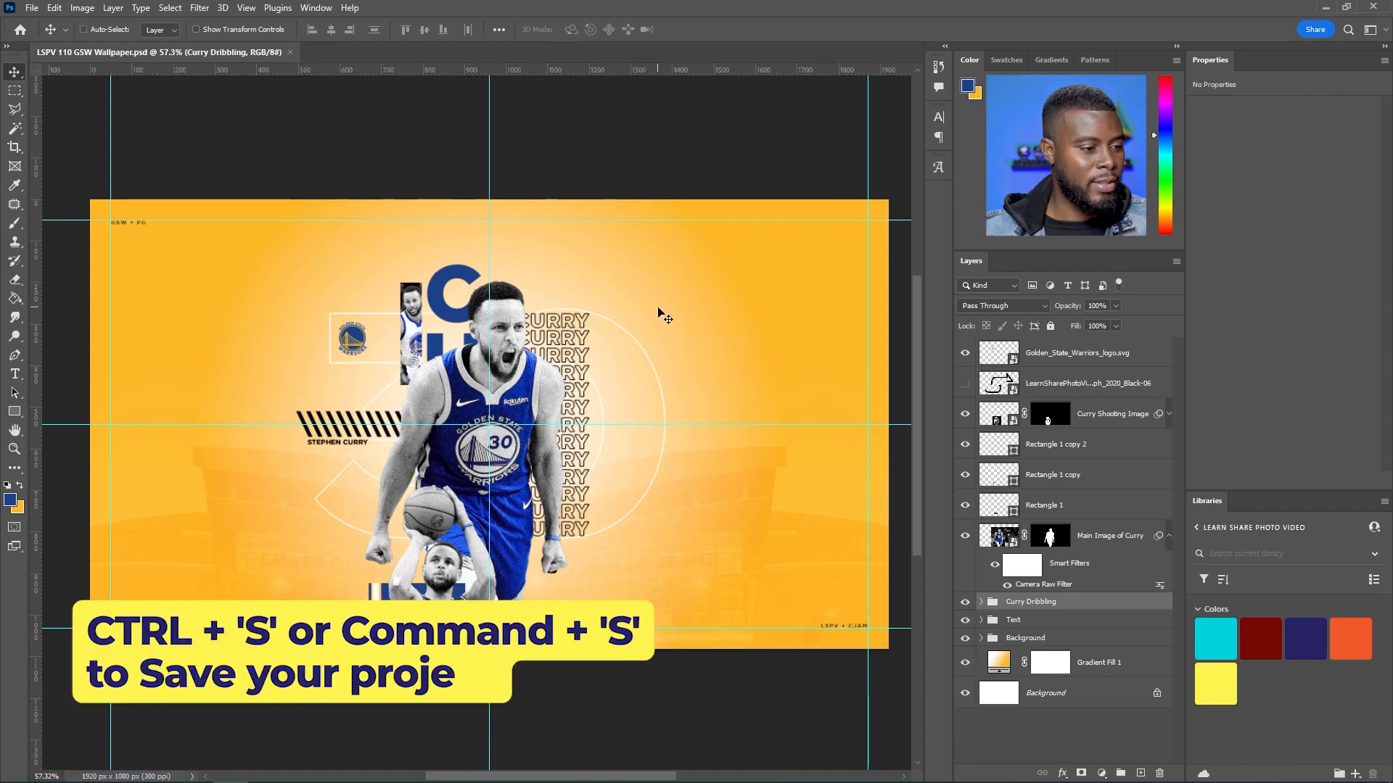
pyautogui.keyDown('alt'); pyautogui.scroll(1, 657, 306); pyautogui.keyUp('alt')
pyautogui.keyDown('alt'); pyautogui.scroll(-1, 657, 306); pyautogui.keyUp('alt')
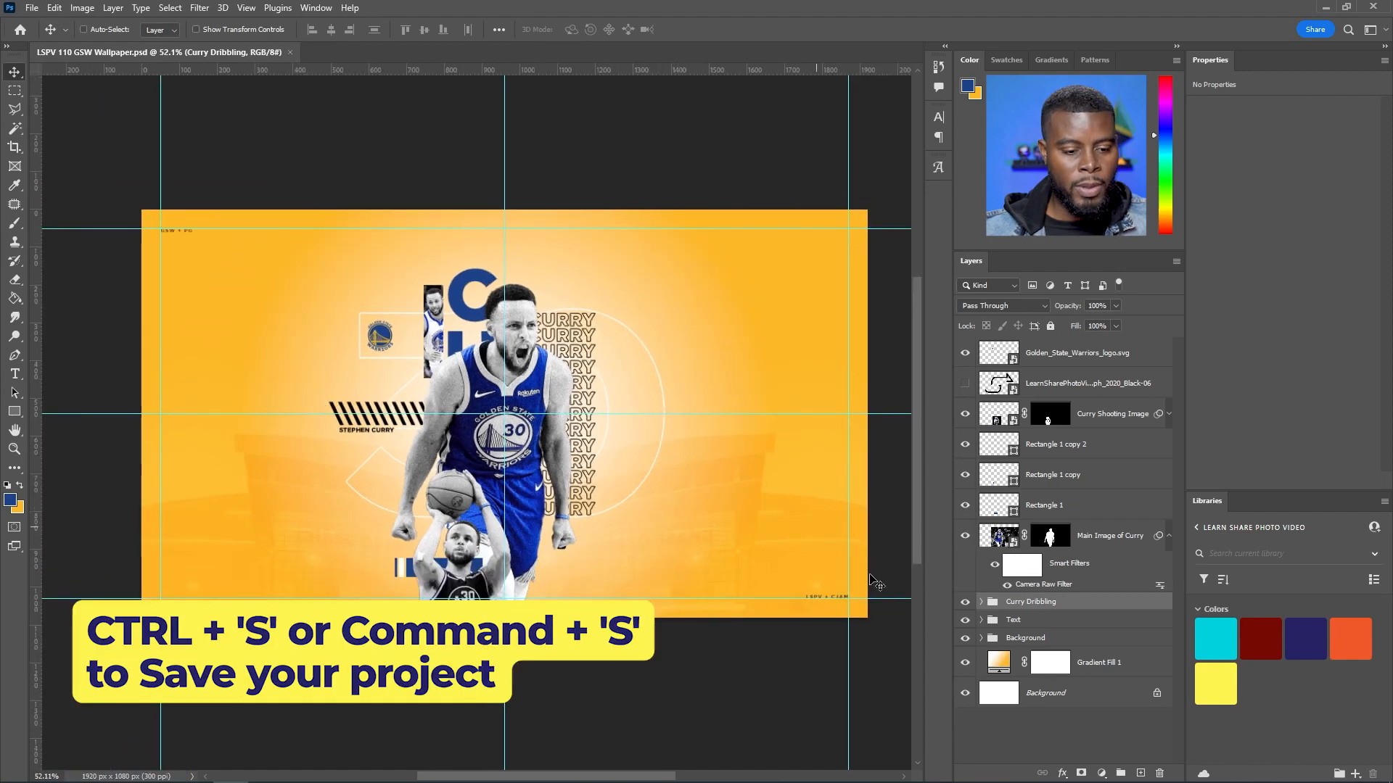
# Group the layers from Curry Dribbling up to Curry Shooting Image, including the rectangles, and name the group "Photos of Curry"
pyautogui.click(1000, 663)
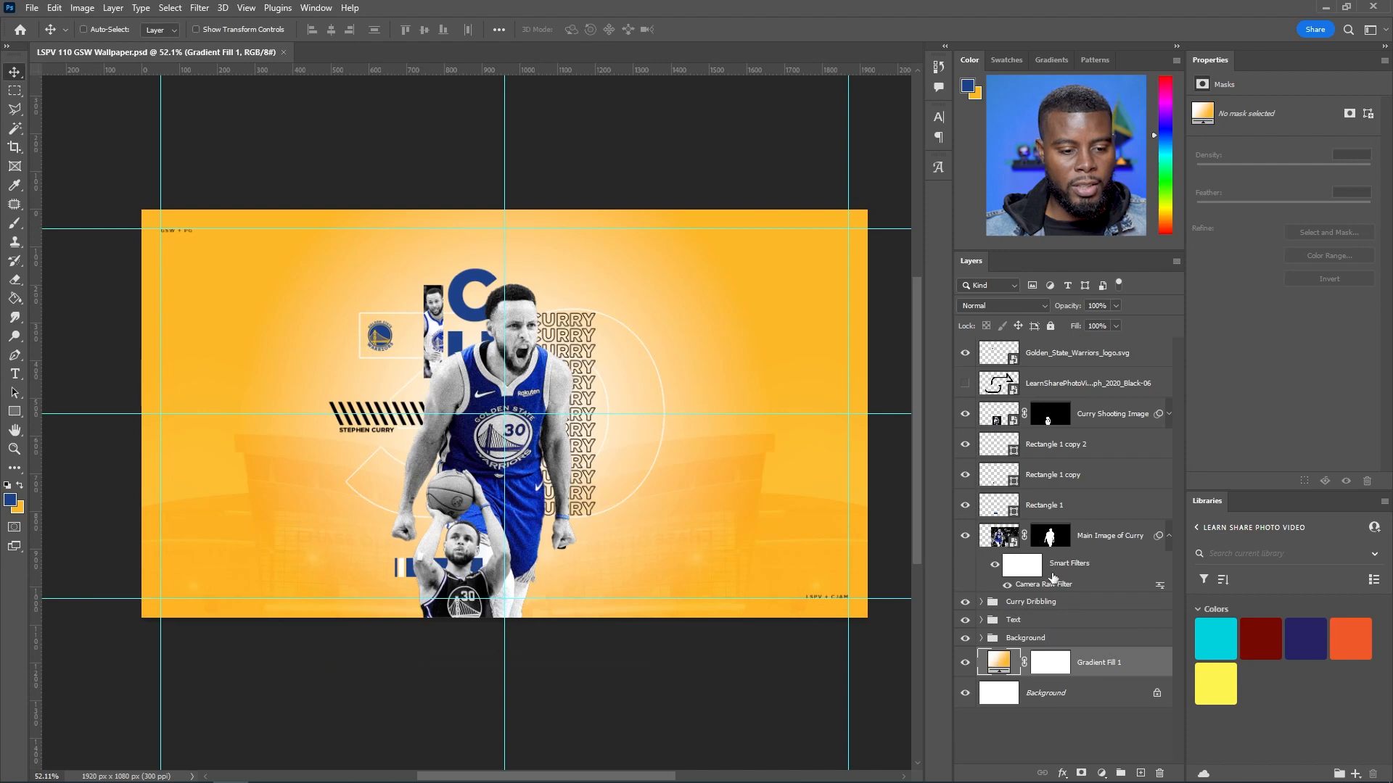
pyautogui.click(1061, 603)
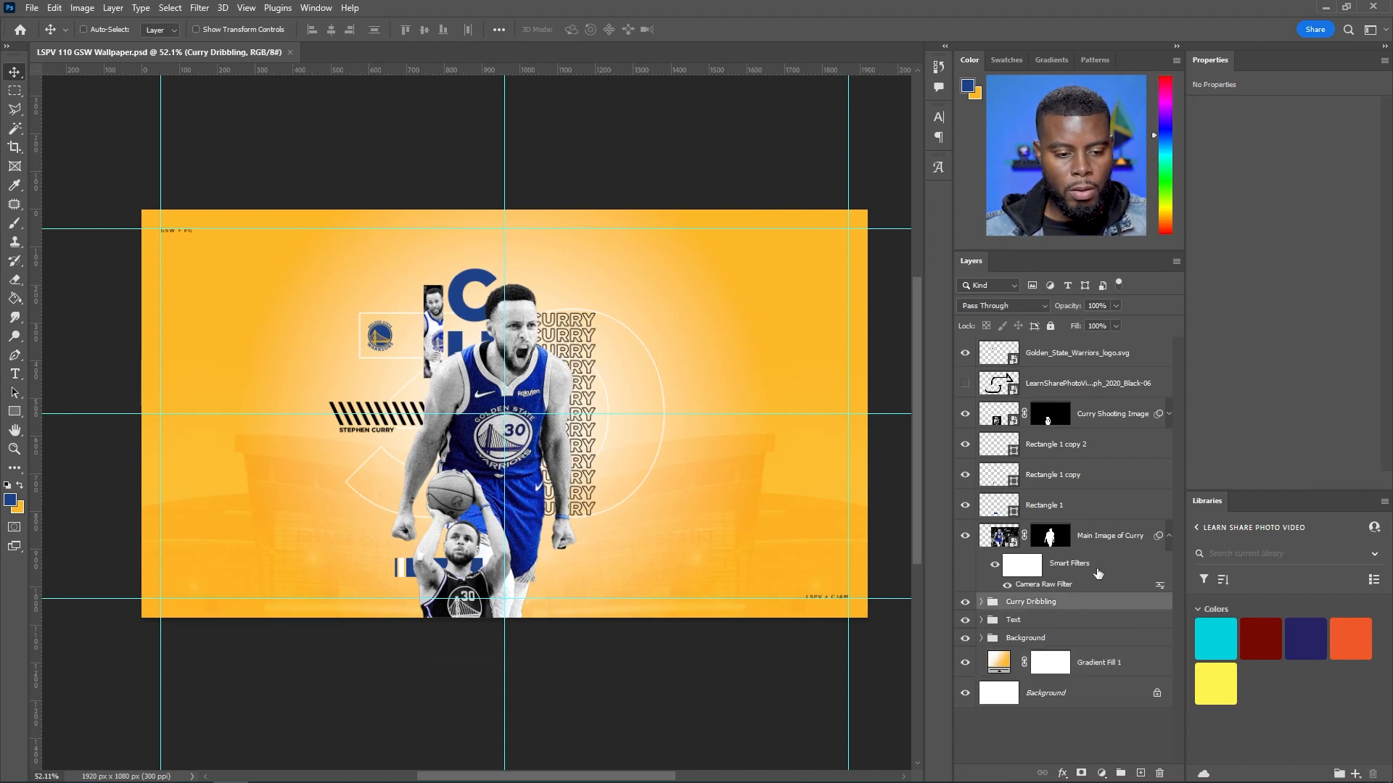
pyautogui.click(1092, 544)
pyautogui.click(1077, 602)
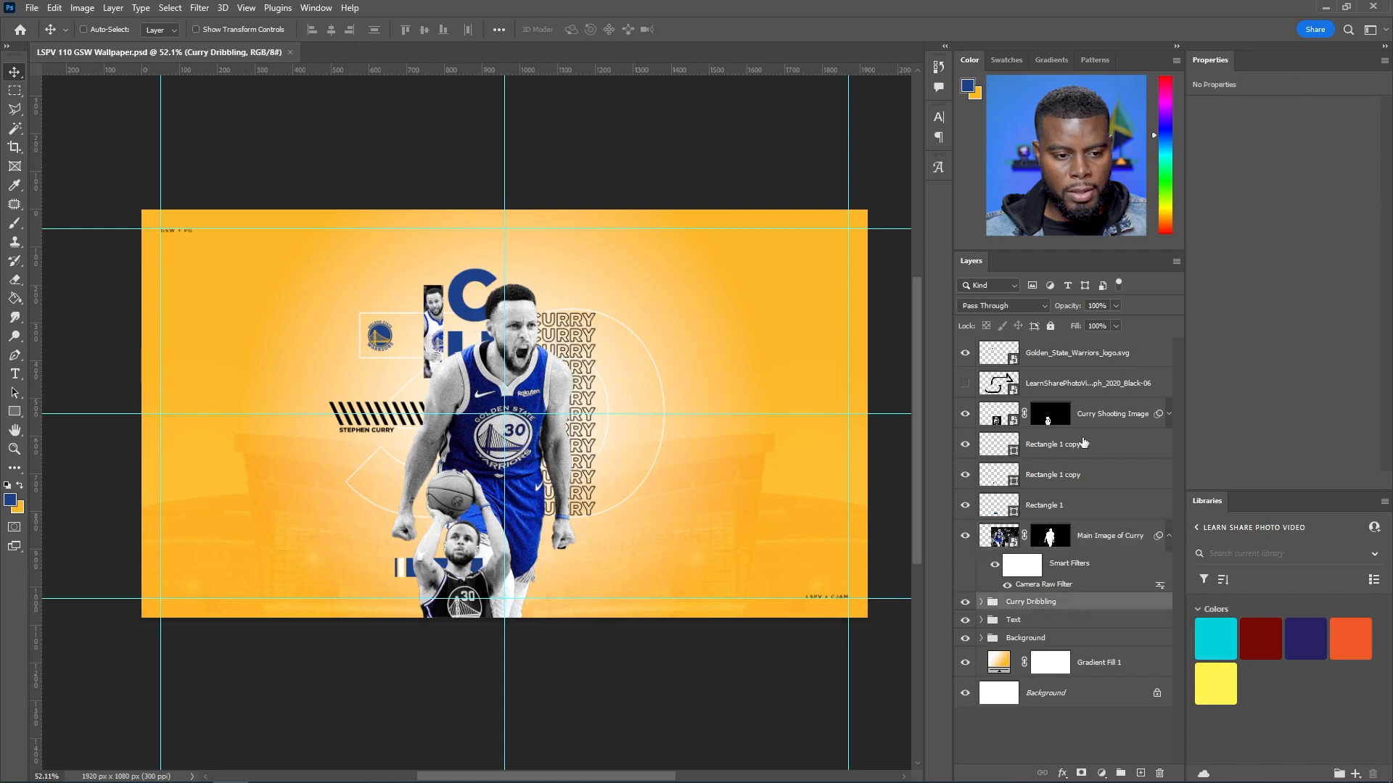
pyautogui.keyDown('shift'); pyautogui.click(1097, 424); pyautogui.keyUp('shift')
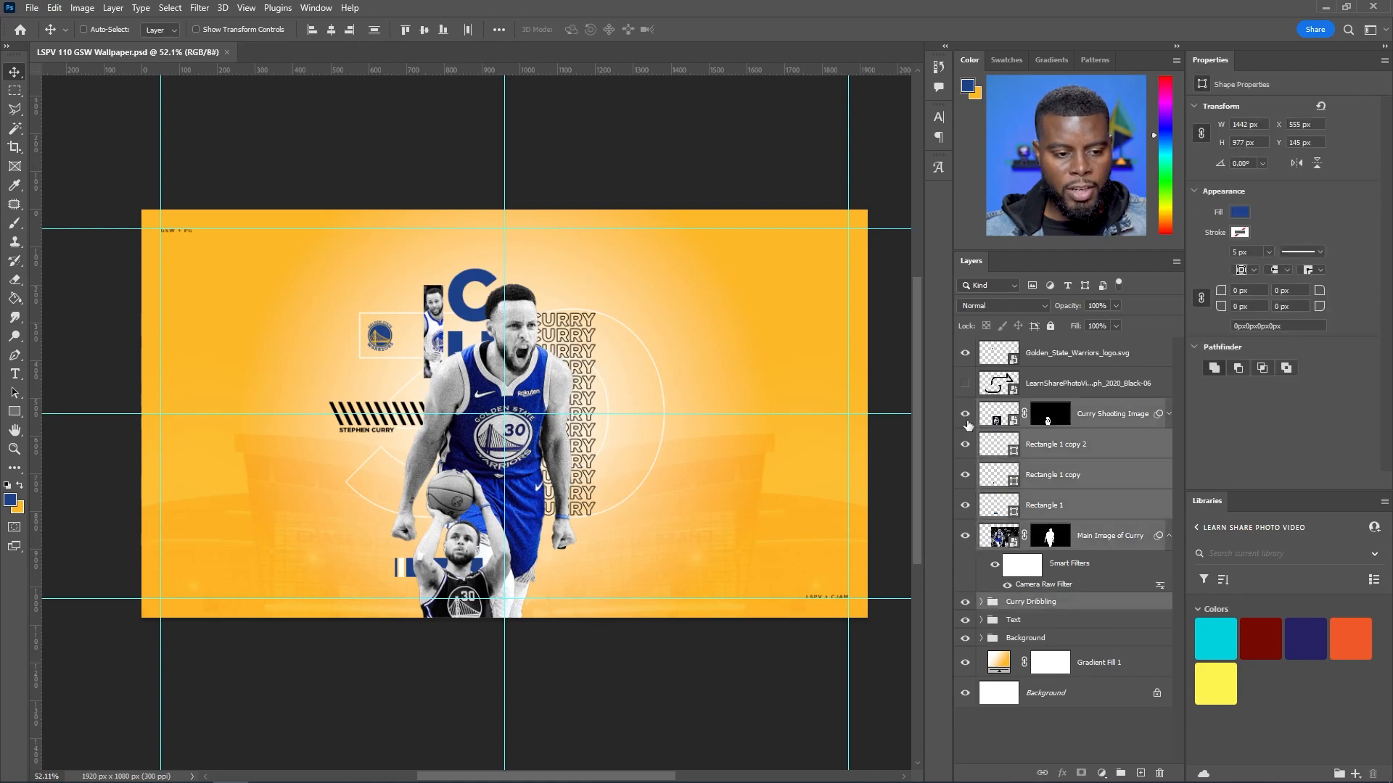
pyautogui.scroll(5, 429, 616)
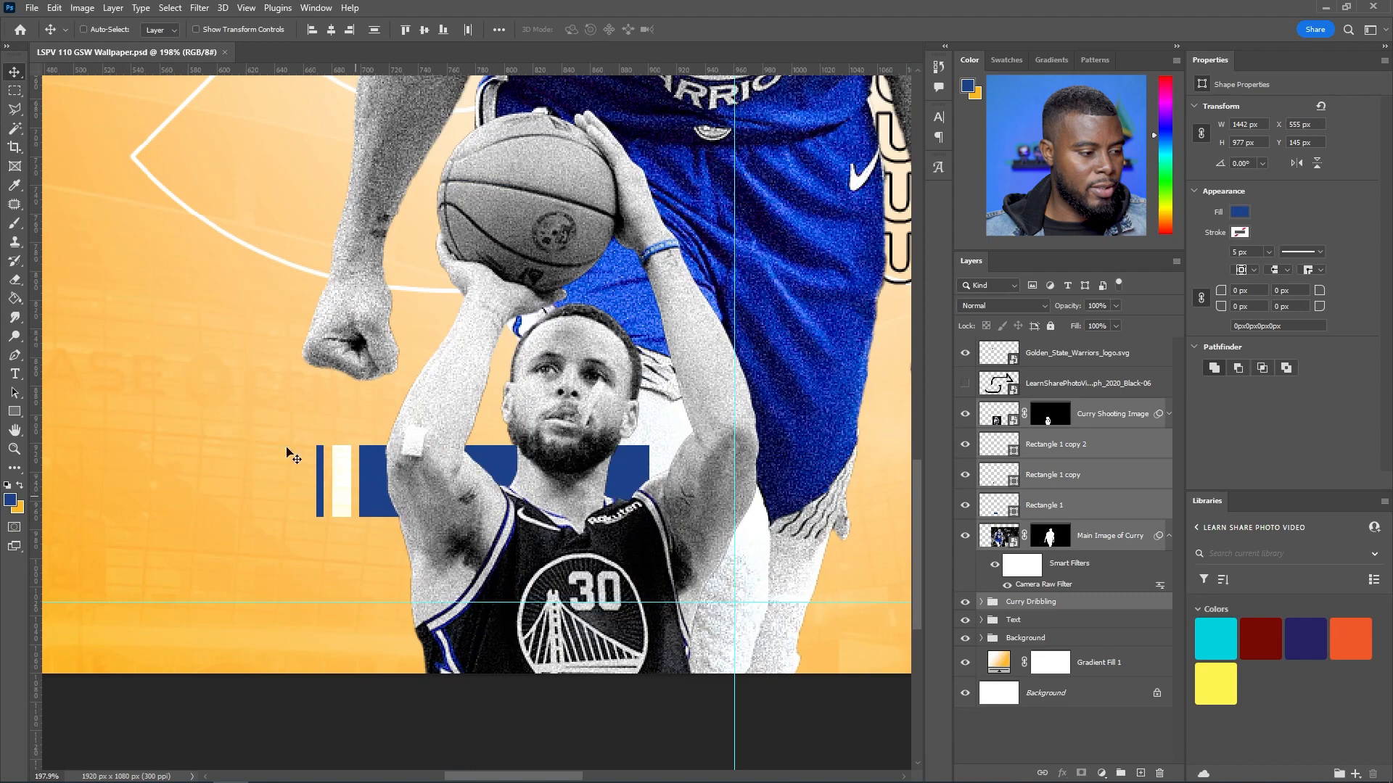
pyautogui.scroll(-5, 612, 411)
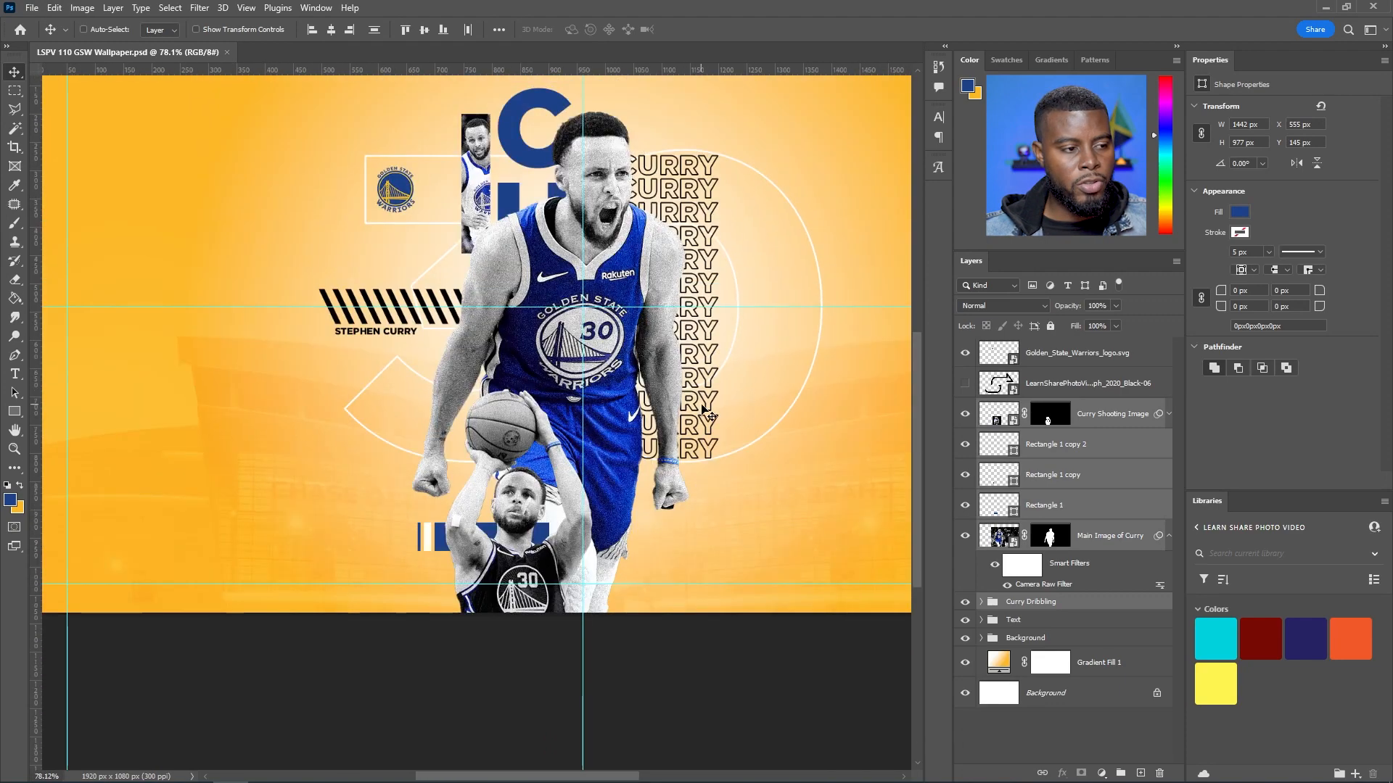
pyautogui.hotkey('ctrl', 'g')
pyautogui.doubleClick(1015, 407)
pyautogui.write('Photos of Curry')
pyautogui.press('Return')
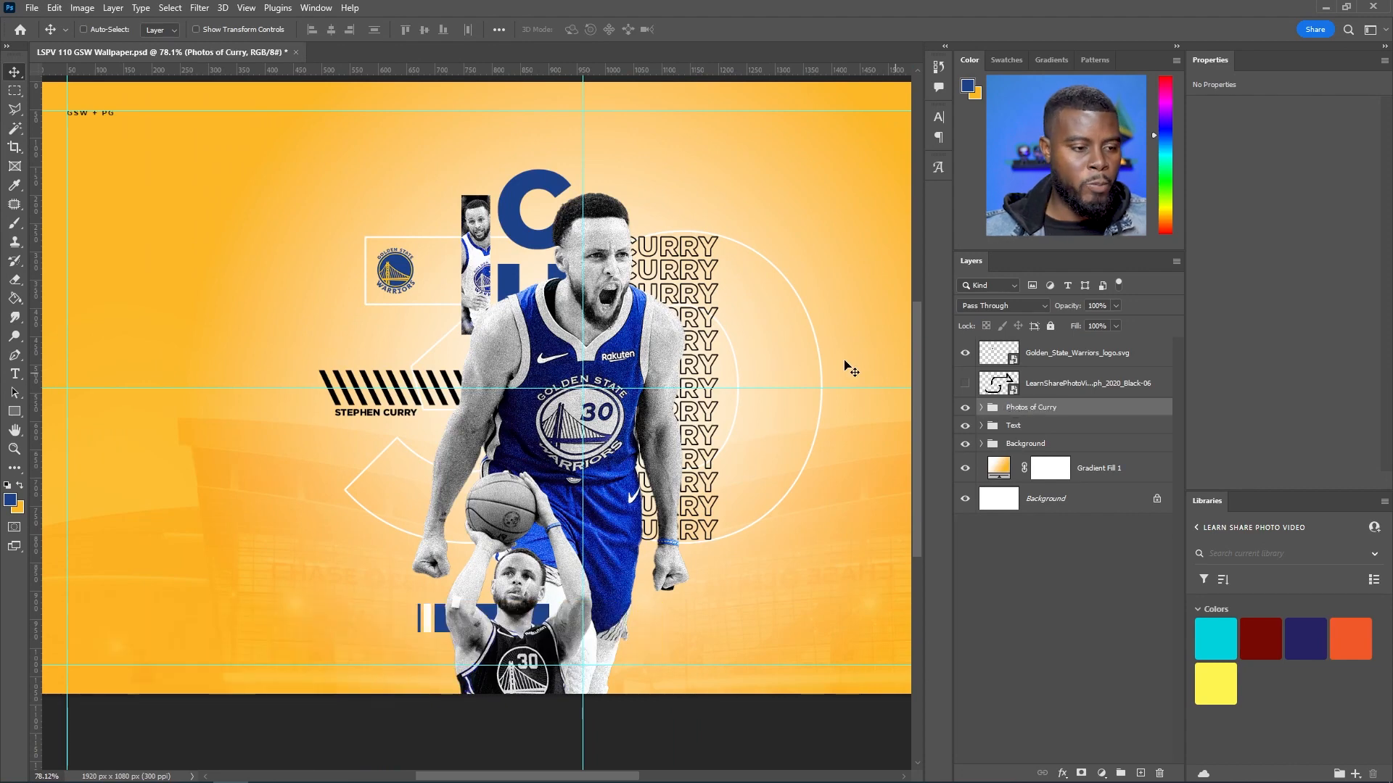
# Show the hidden LearnSharePhotoVideo glyph layer and shrink it to about 102 by 69 px beside the outlined CURRY column
pyautogui.scroll(-4, 557, 304)
pyautogui.hscroll(2, 569, 296)
pyautogui.scroll(4, 573, 304)
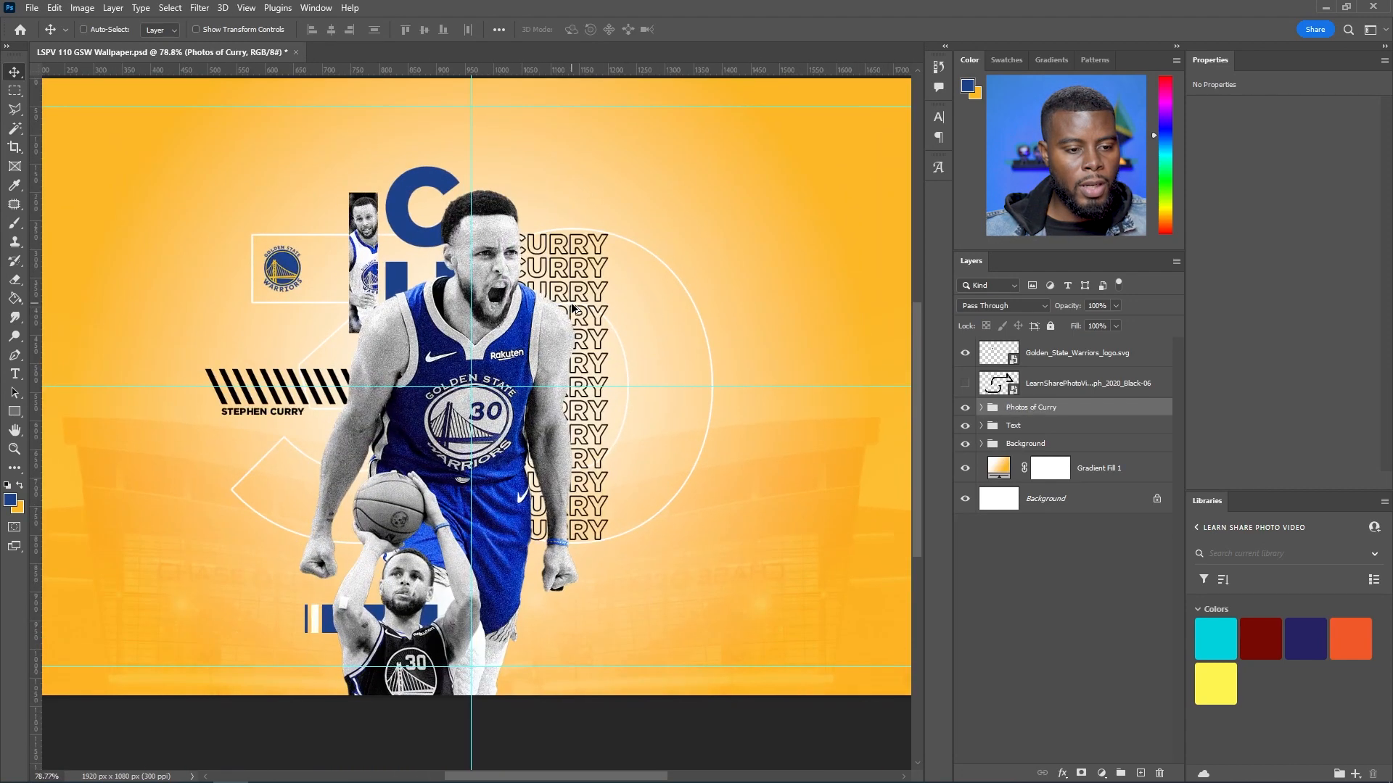
pyautogui.click(1088, 390)
pyautogui.click(966, 384)
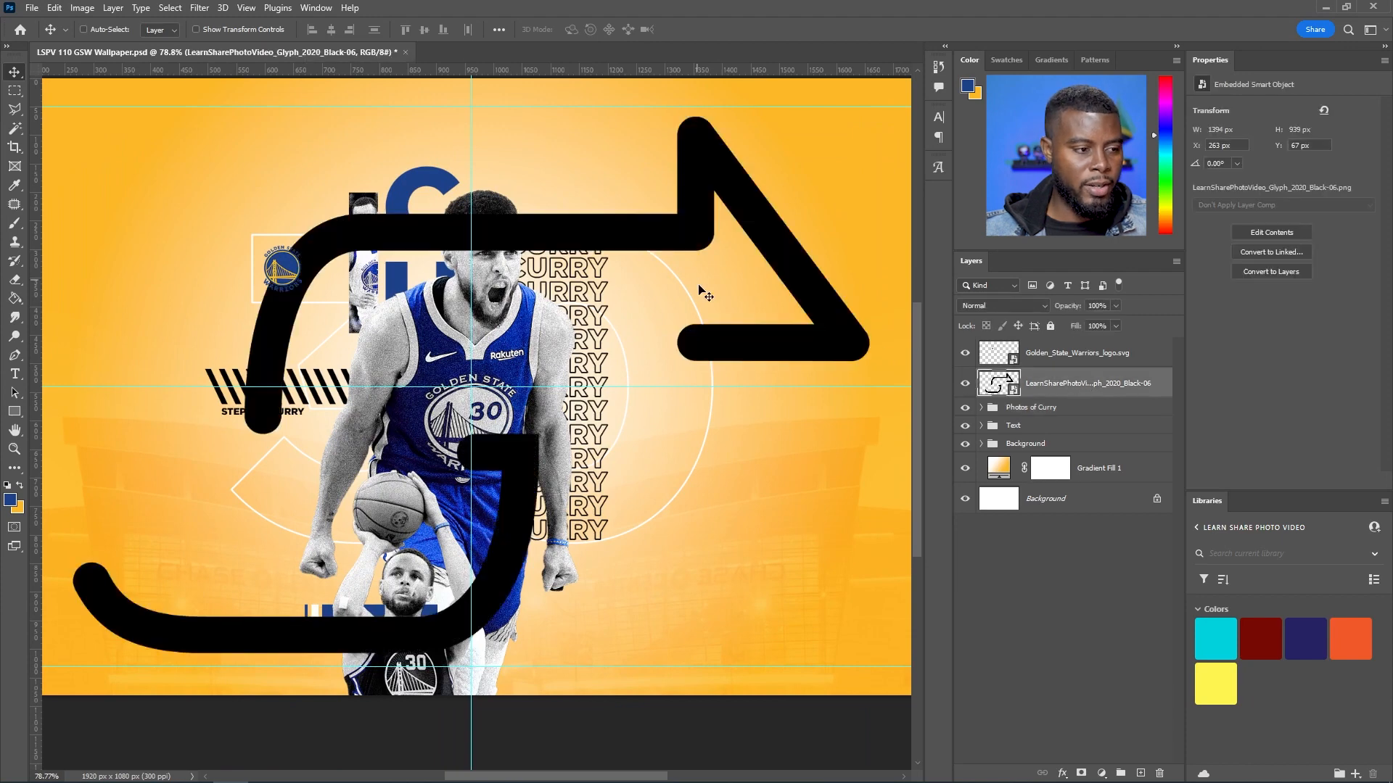
pyautogui.scroll(-2, 704, 294)
pyautogui.hotkey('ctrl', 't')
pyautogui.moveTo(824, 132); pyautogui.dragTo(655, 373)
pyautogui.press('Return')
# Place the arrow glyph between the inner and outer curves of the number outline and scale it down to 67 by 45 px
pyautogui.hotkey('ctrl', 't')
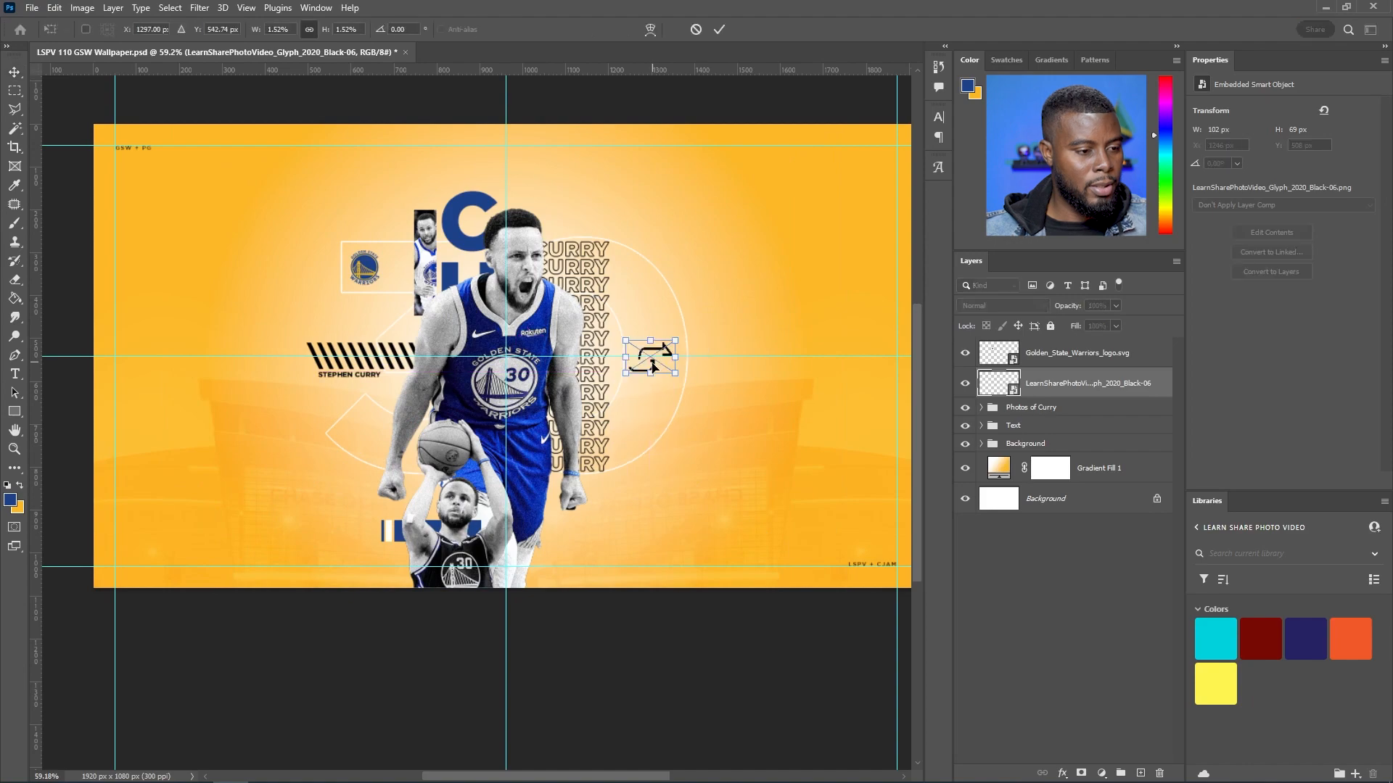
pyautogui.scroll(5, 654, 373)
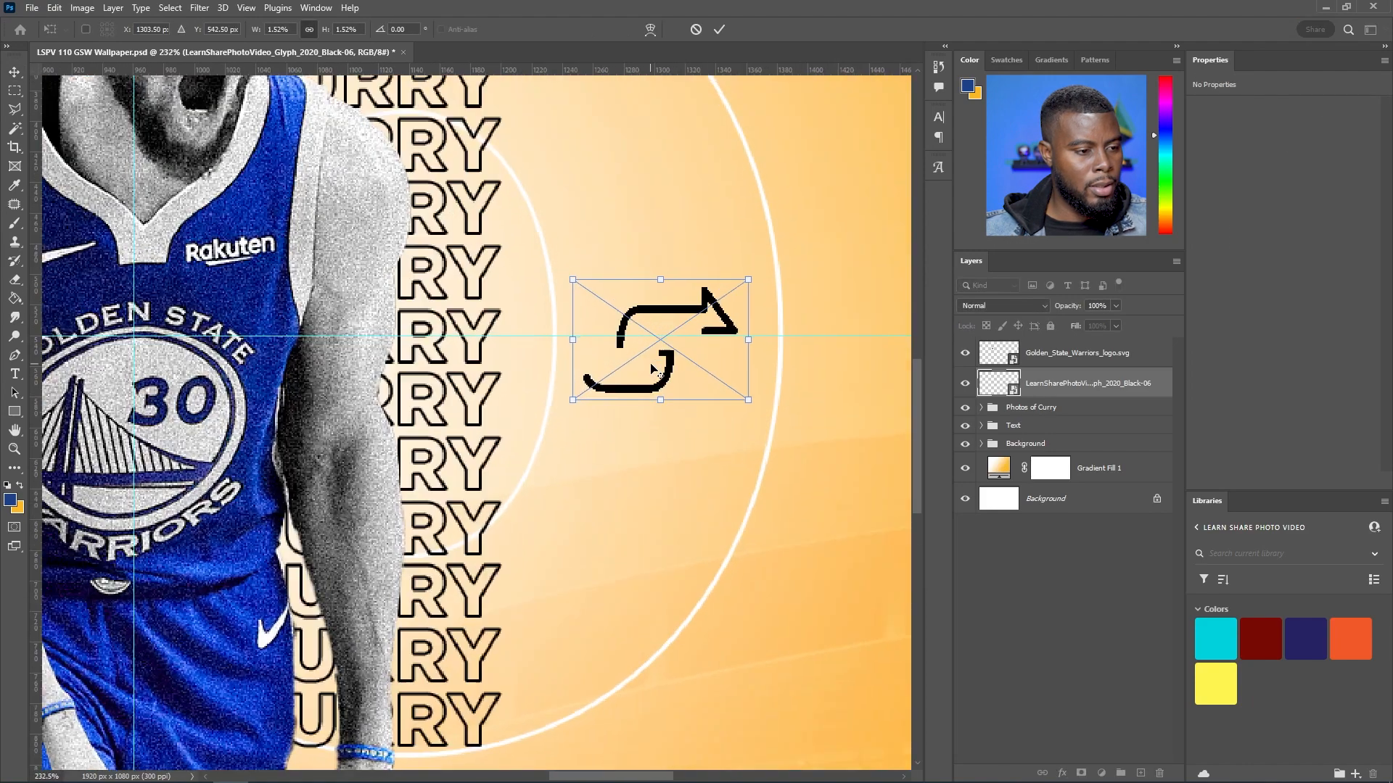
pyautogui.moveTo(673, 367); pyautogui.dragTo(686, 353)
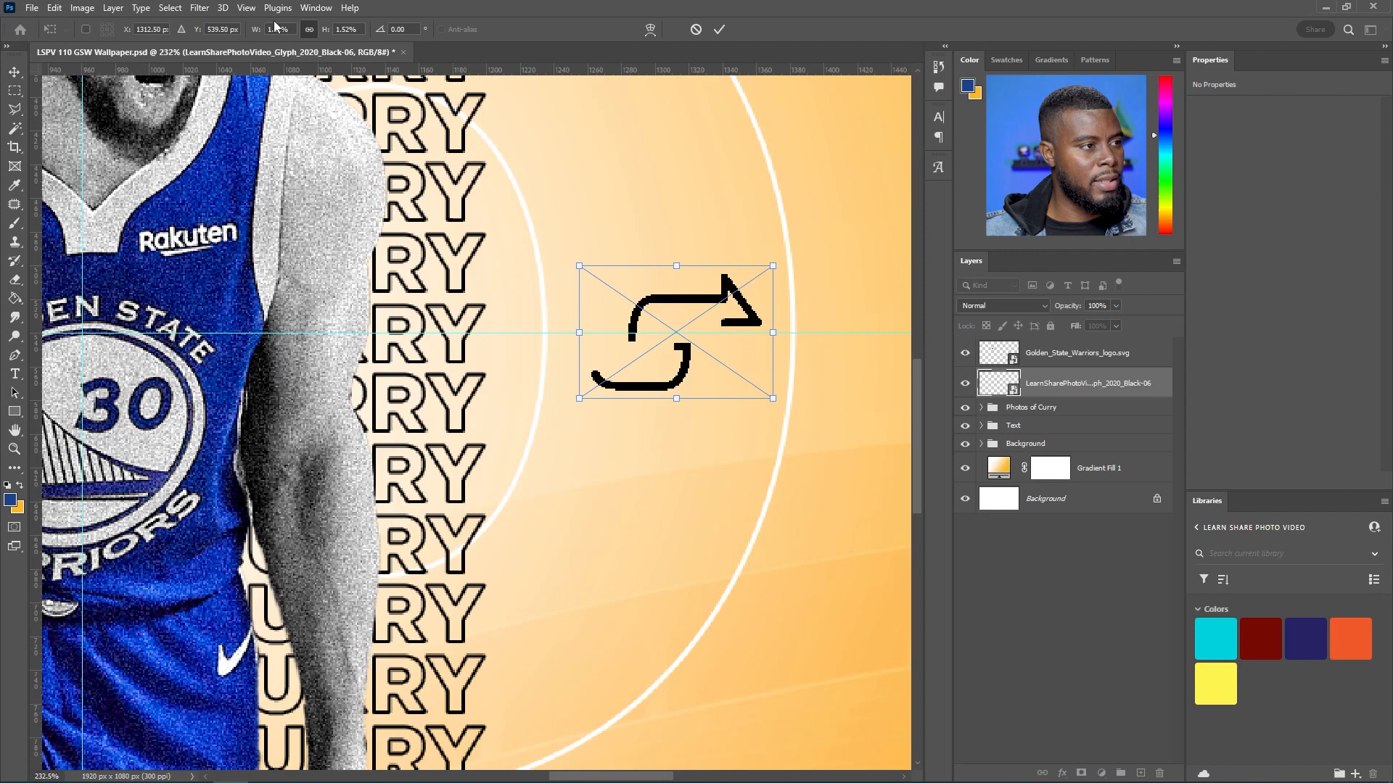
pyautogui.click(281, 33)
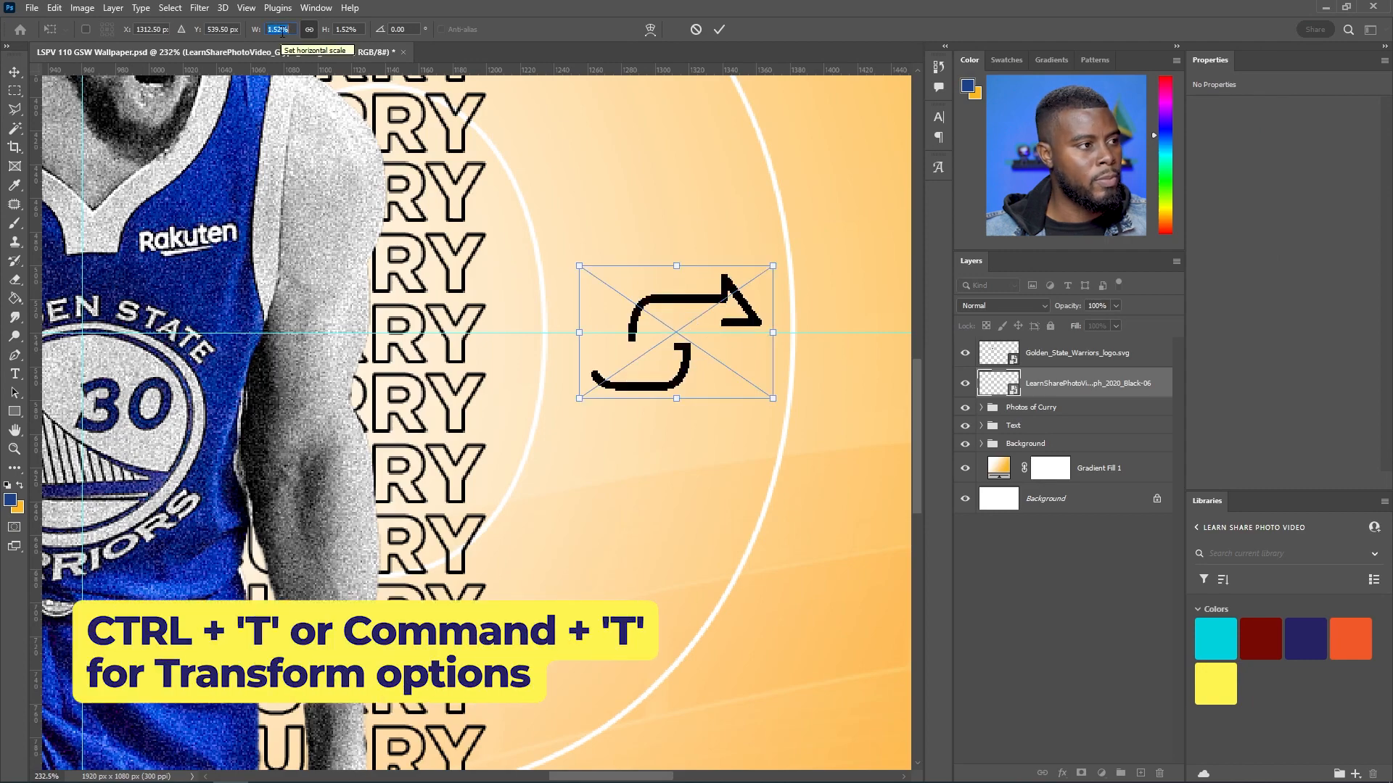
pyautogui.press('Return')
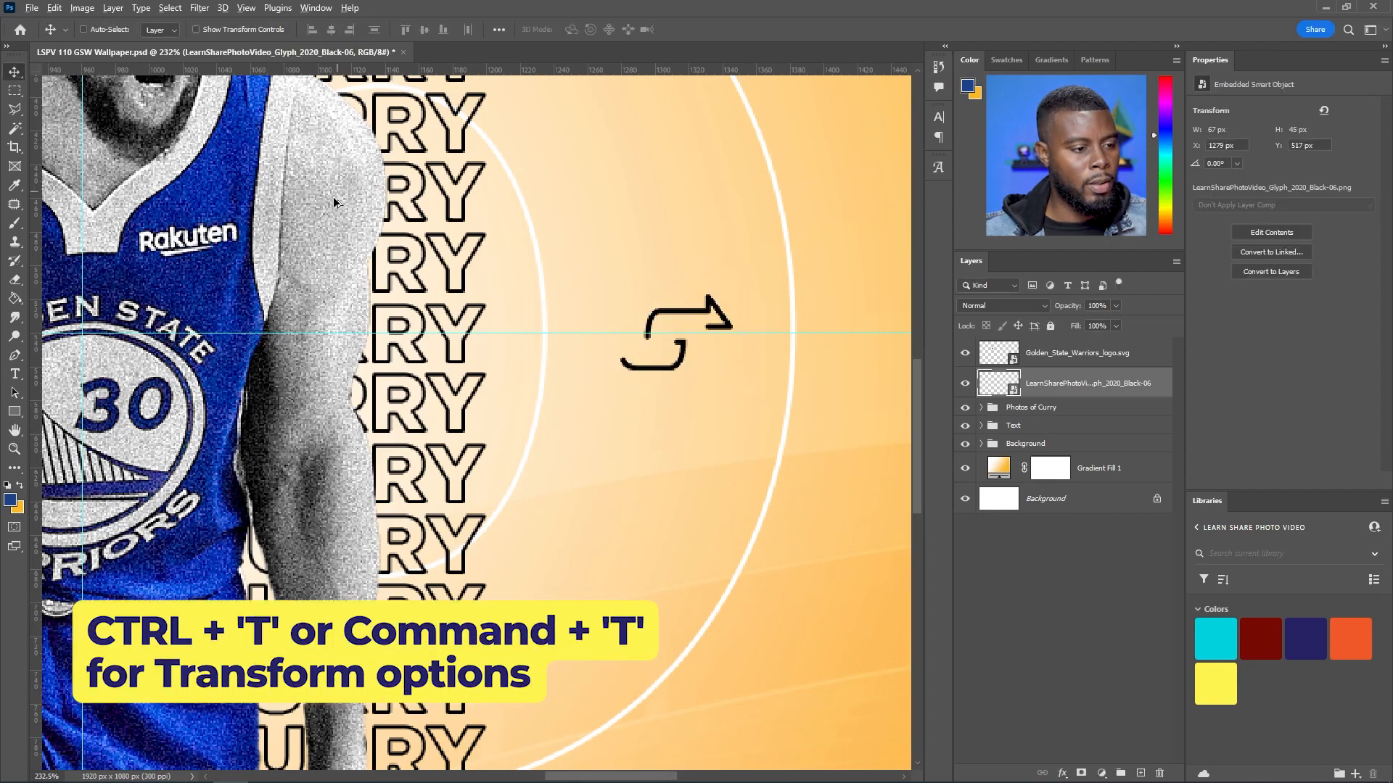
# Nudge the outlined CURRY text column horizontally to fine-tune its position behind the large center player
pyautogui.scroll(-5, 332, 198)
pyautogui.scroll(-5, 332, 198)
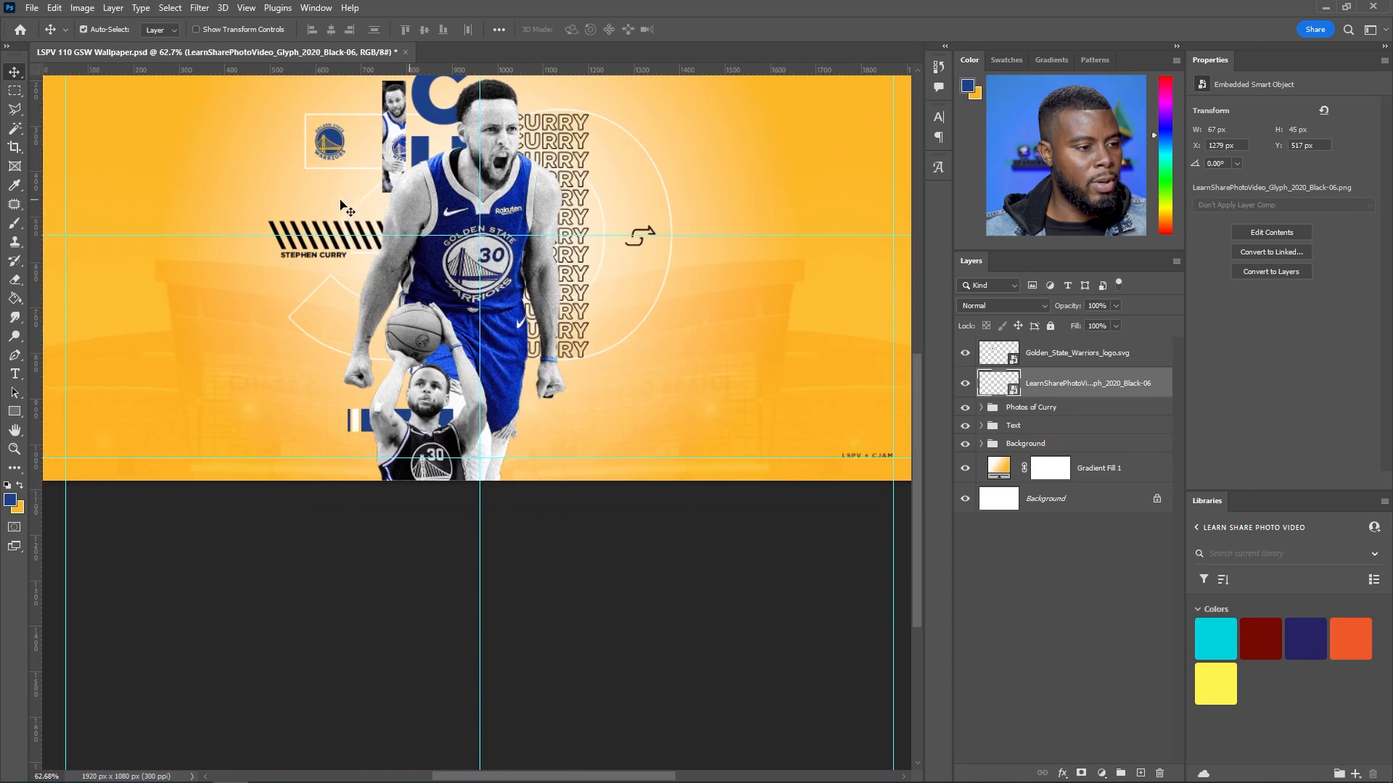
pyautogui.hscroll(-2, 360, 194)
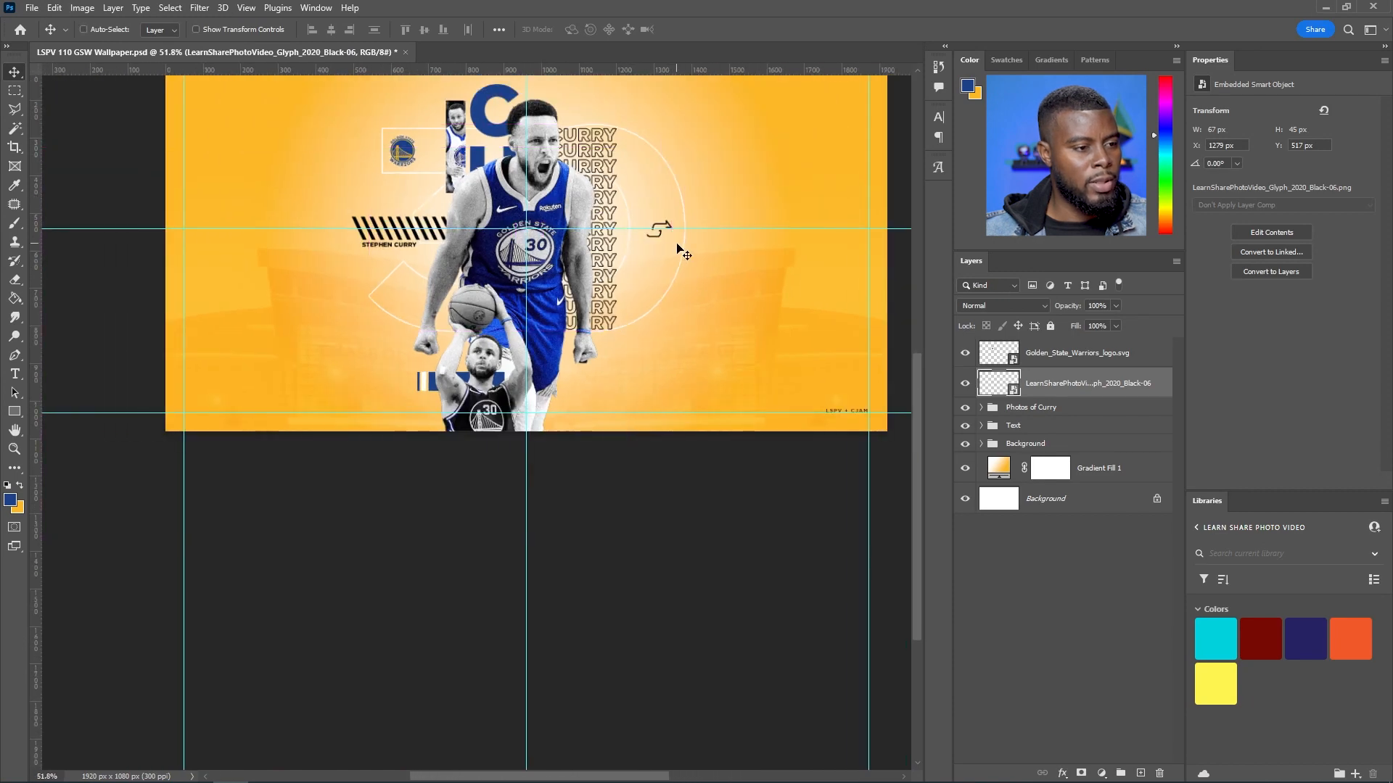
pyautogui.scroll(-2, 649, 213)
pyautogui.scroll(5, 635, 211)
pyautogui.scroll(3, 653, 284)
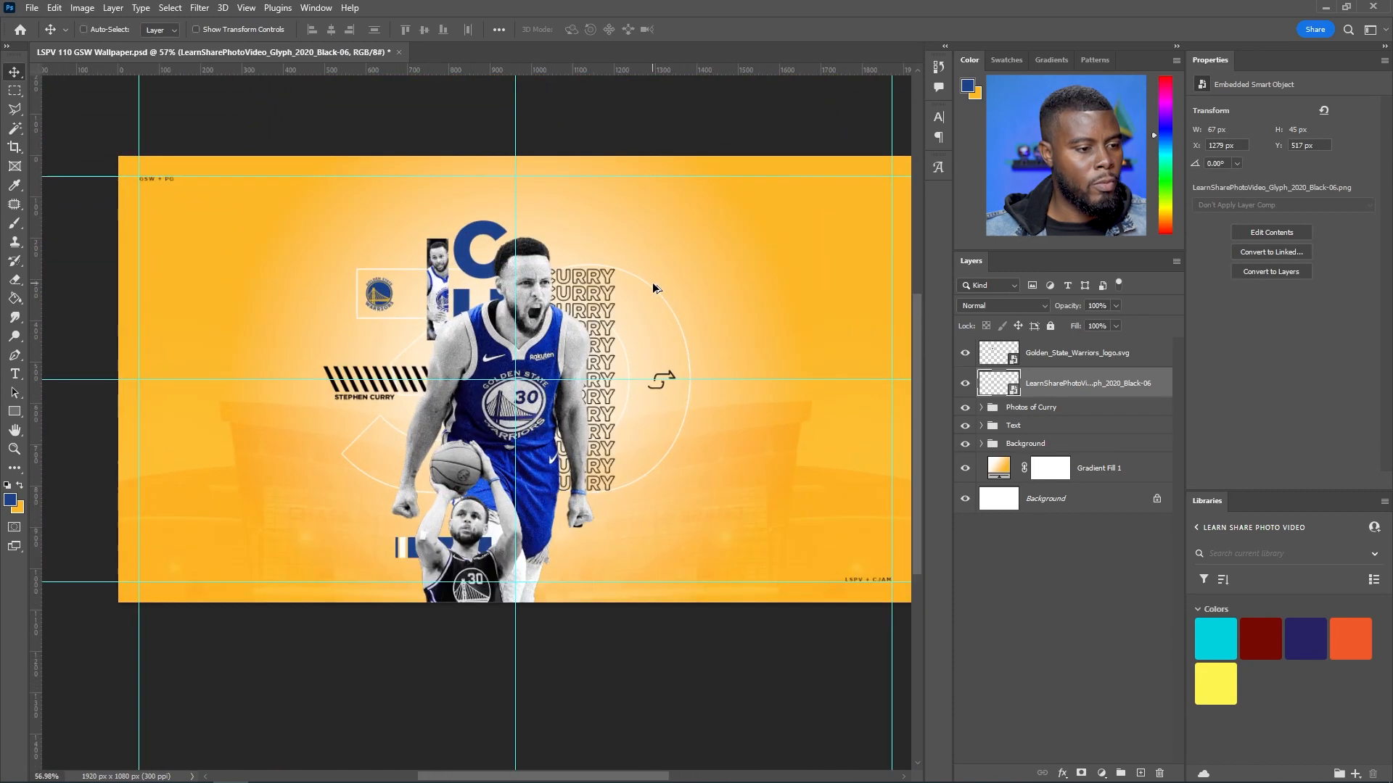
pyautogui.scroll(1, 660, 351)
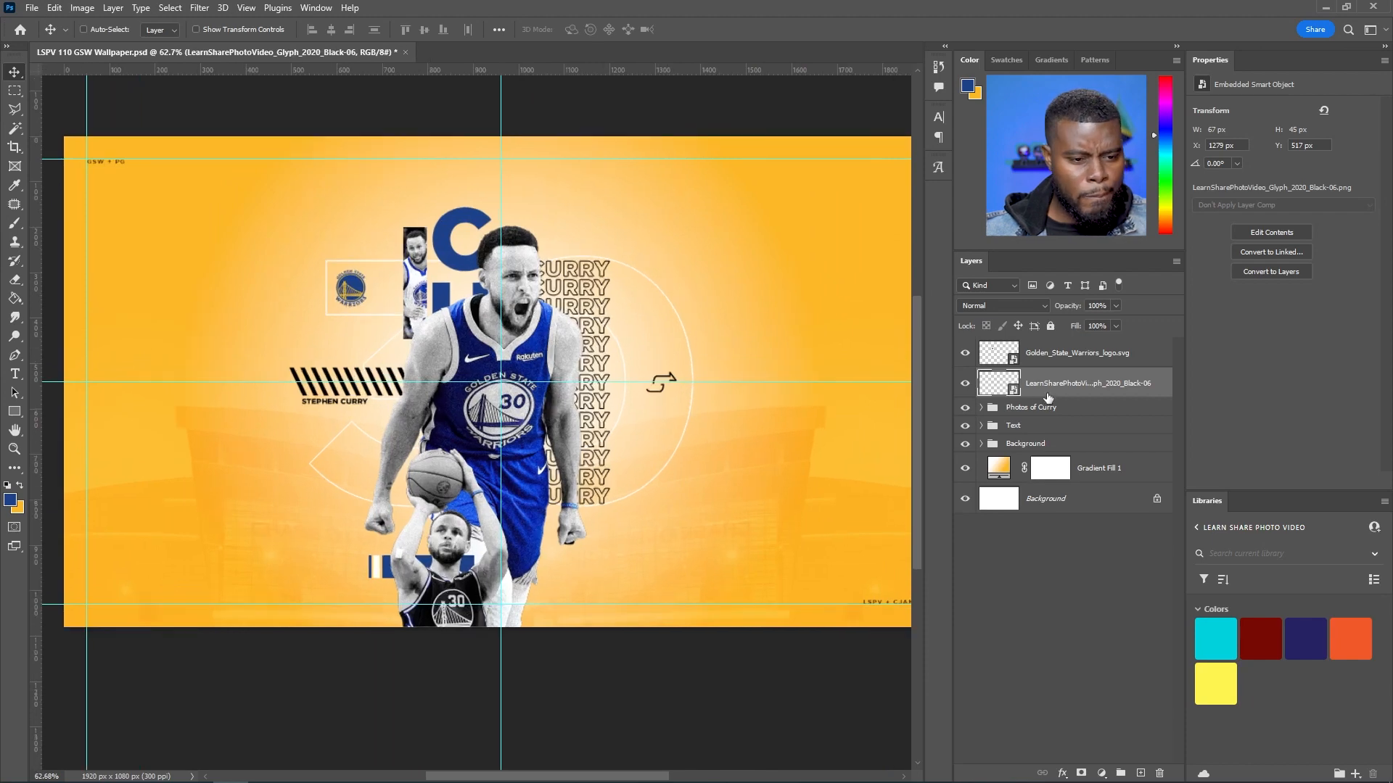
pyautogui.keyDown('ctrl'); pyautogui.click(610, 326); pyautogui.keyUp('ctrl')
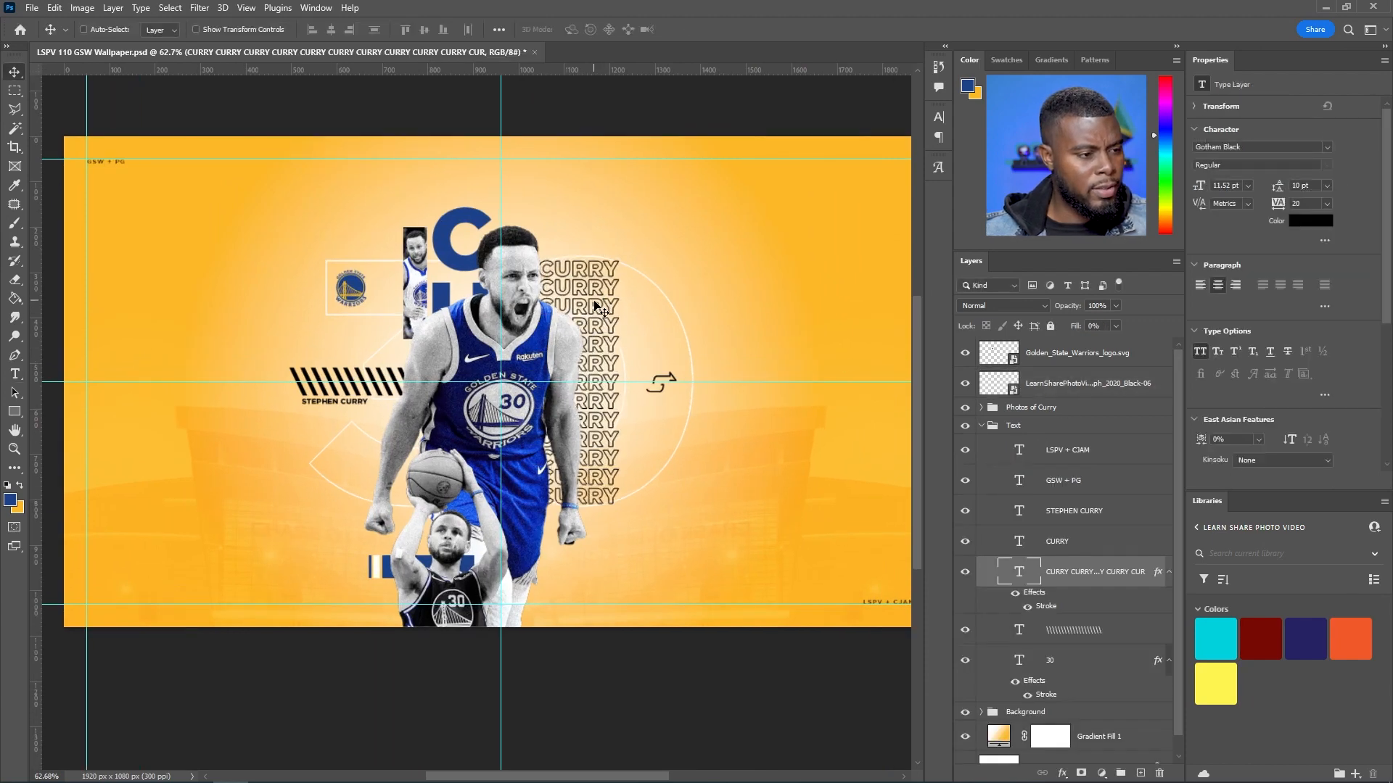
pyautogui.press('Left')
pyautogui.press('Left')
pyautogui.press('Left')
pyautogui.press('Left')
pyautogui.press('Left')
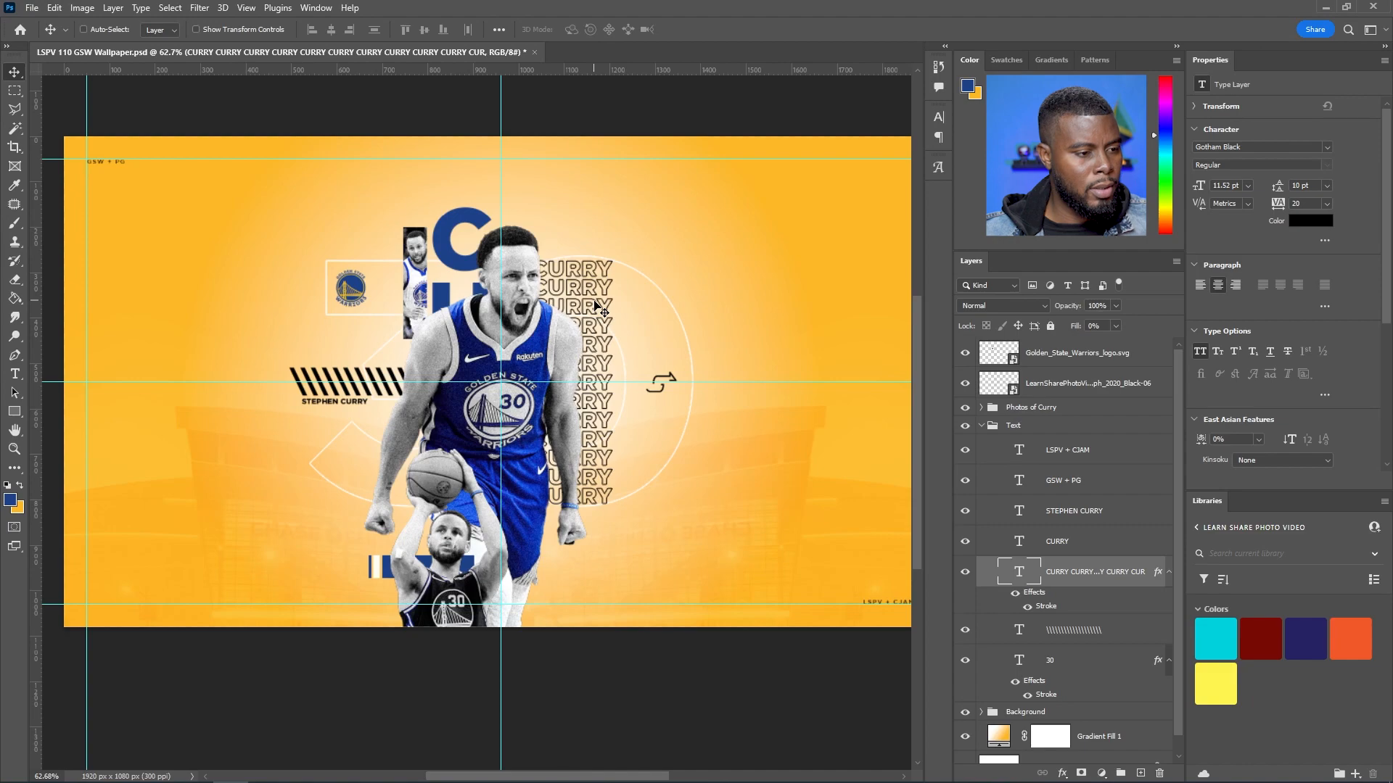
# Collapse the Text group and move the arrow glyph closer to the outlined CURRY column, to X 1225 px
pyautogui.scroll(2, 596, 429)
pyautogui.scroll(-3, 605, 433)
pyautogui.scroll(4, 605, 433)
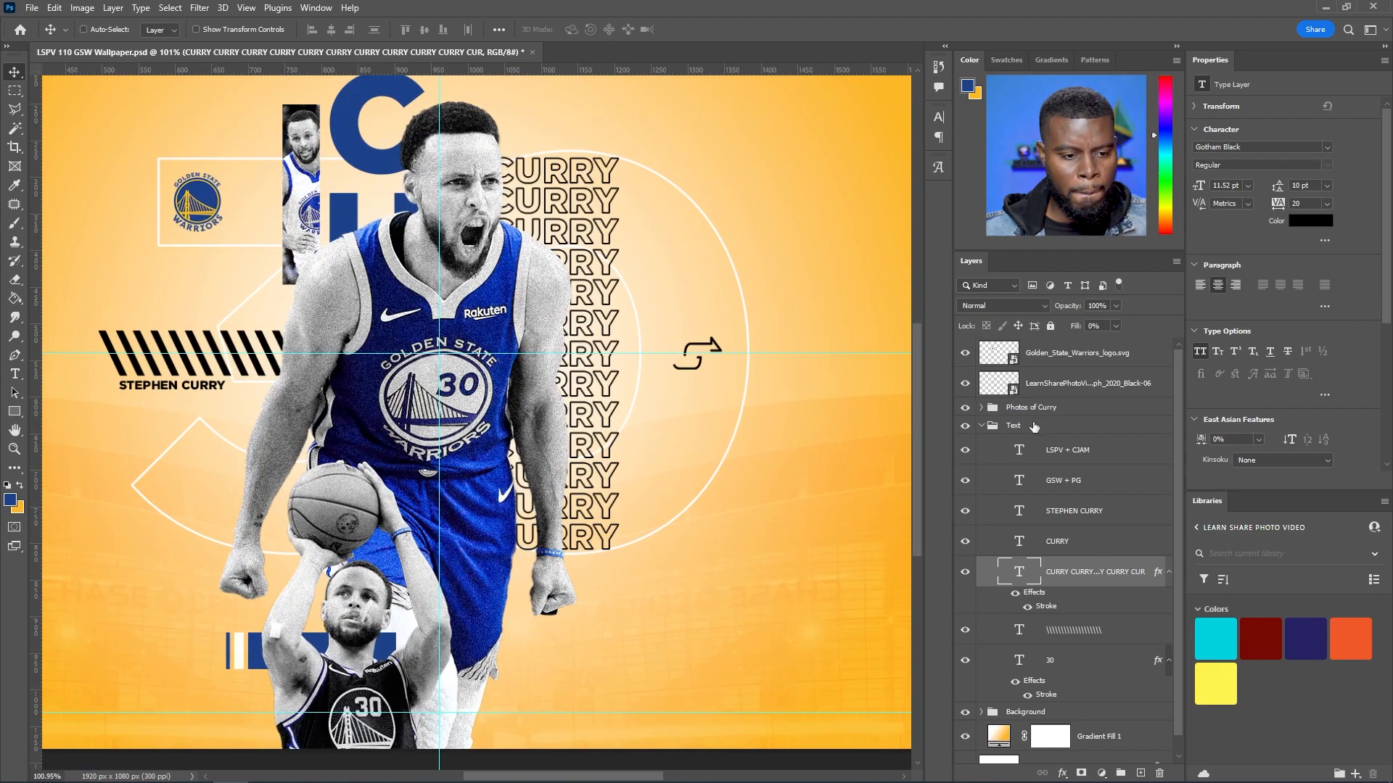
pyautogui.click(981, 427)
pyautogui.click(1088, 383)
pyautogui.moveTo(721, 371); pyautogui.dragTo(686, 368)
pyautogui.scroll(-6, 578, 313)
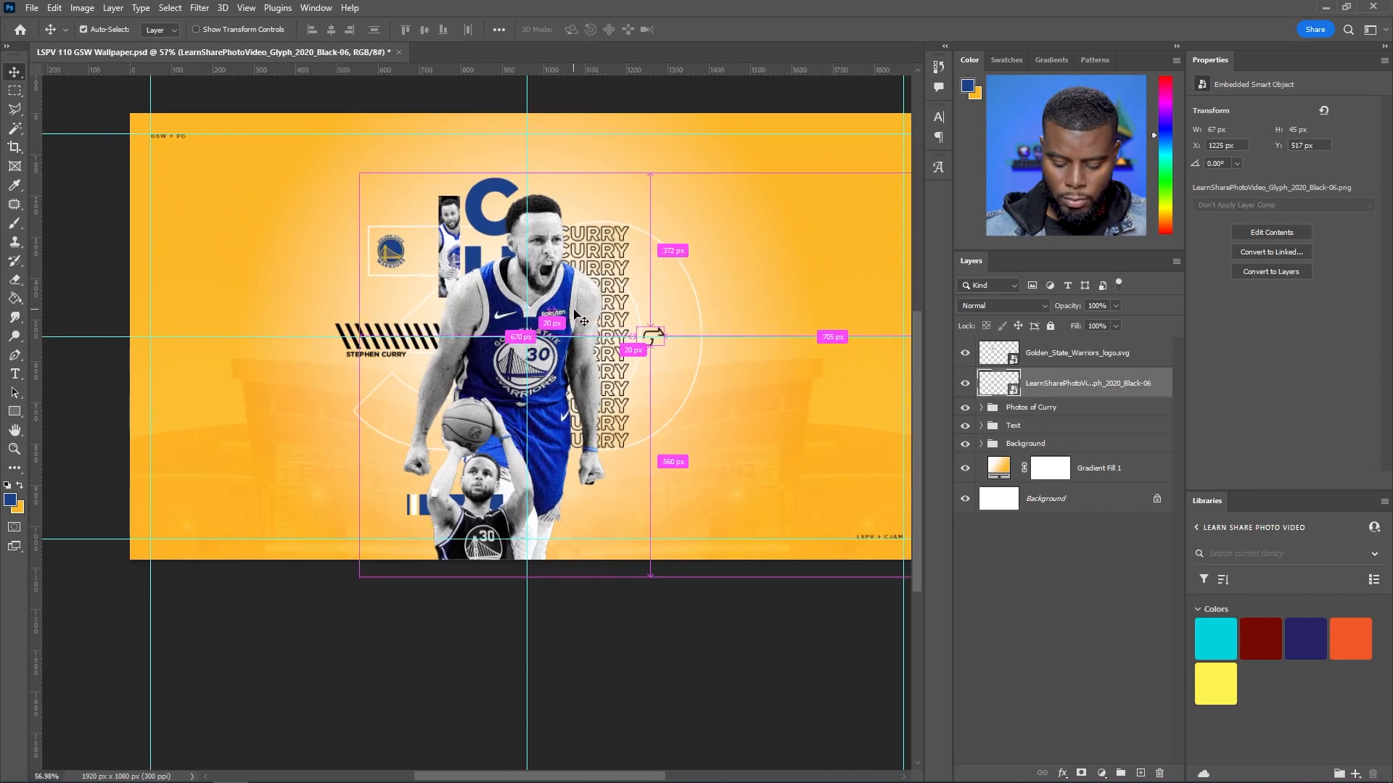
pyautogui.moveTo(574, 310); pyautogui.dragTo(505, 322)
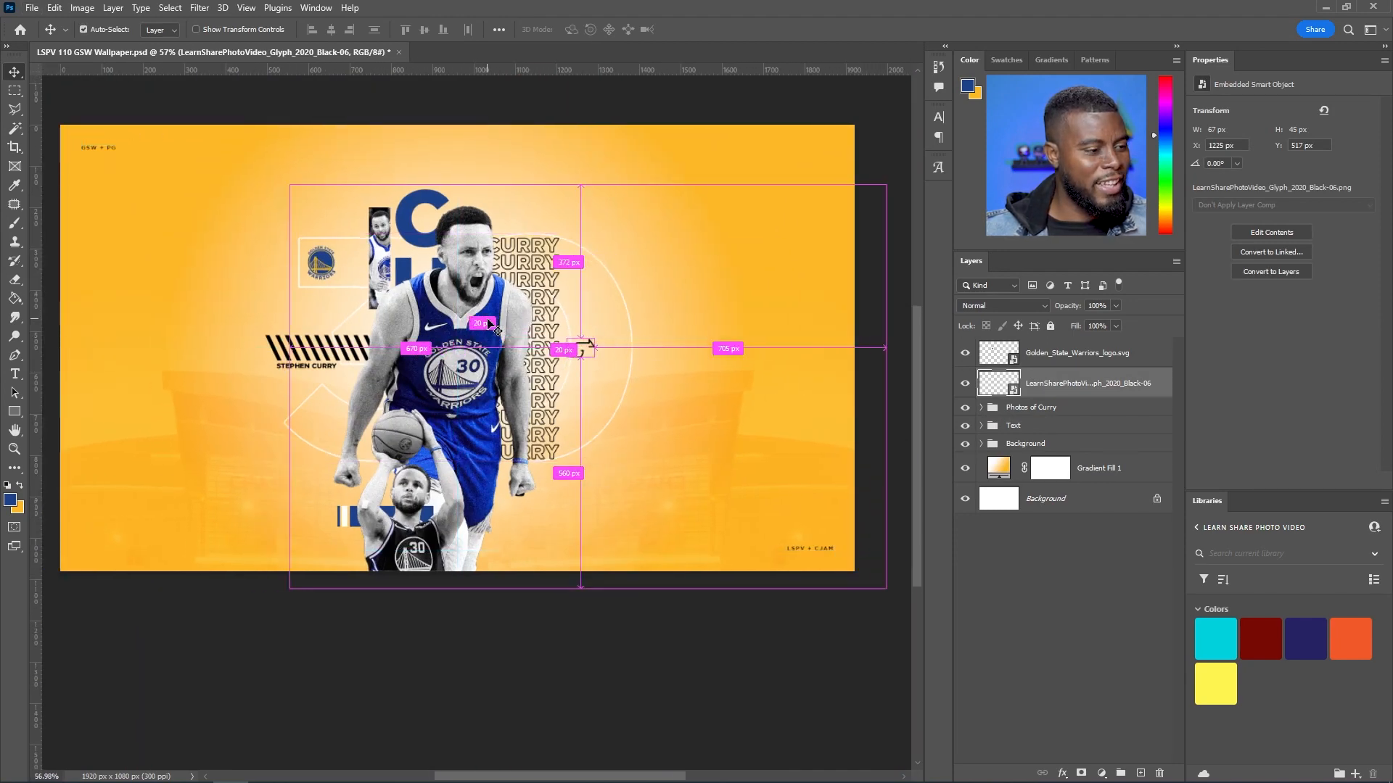
pyautogui.scroll(1, 478, 323)
pyautogui.scroll(-1, 478, 323)
pyautogui.scroll(2, 473, 324)
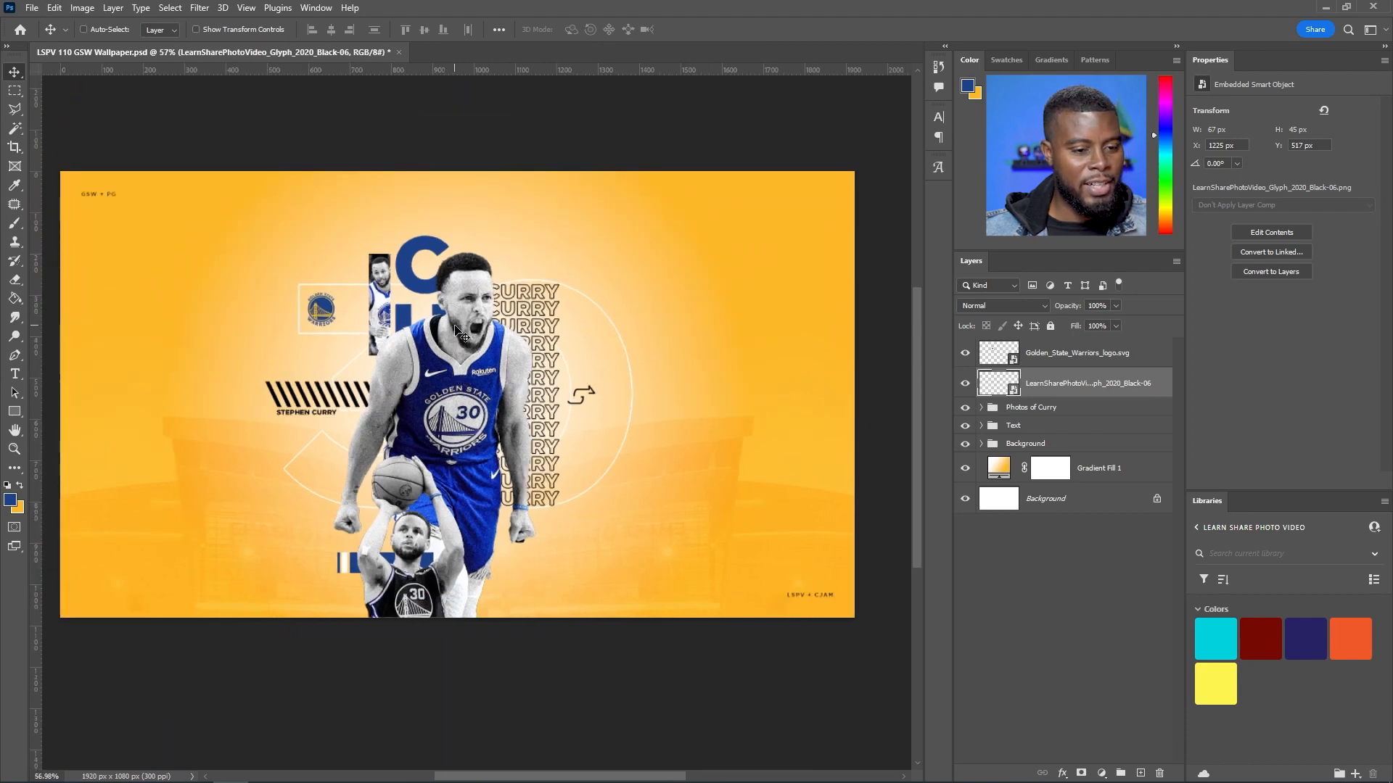
pyautogui.hscroll(-1, 471, 324)
# Try reversing the radial gradient of the Gradient Fill 1 layer, ending with the reversal off
pyautogui.doubleClick(999, 468)
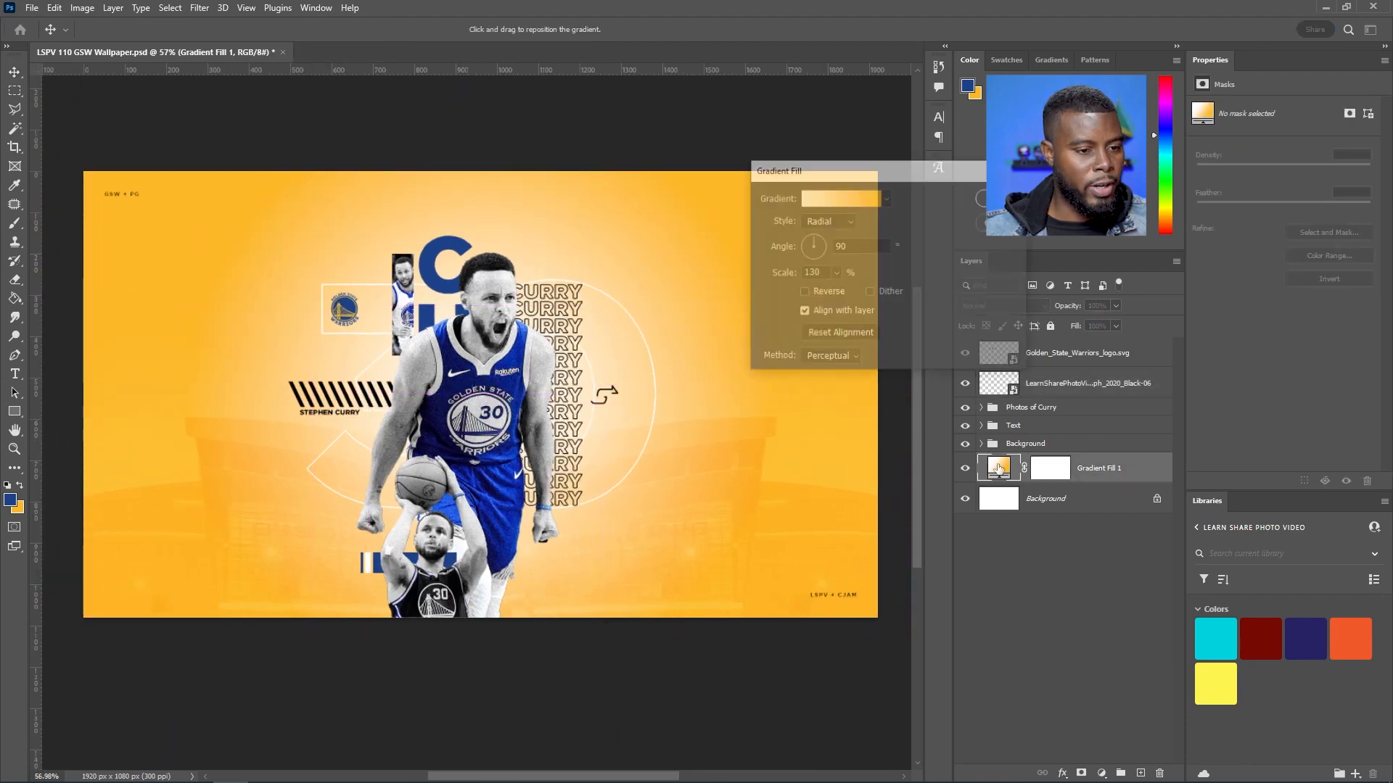
pyautogui.moveTo(838, 288); pyautogui.dragTo(842, 285)
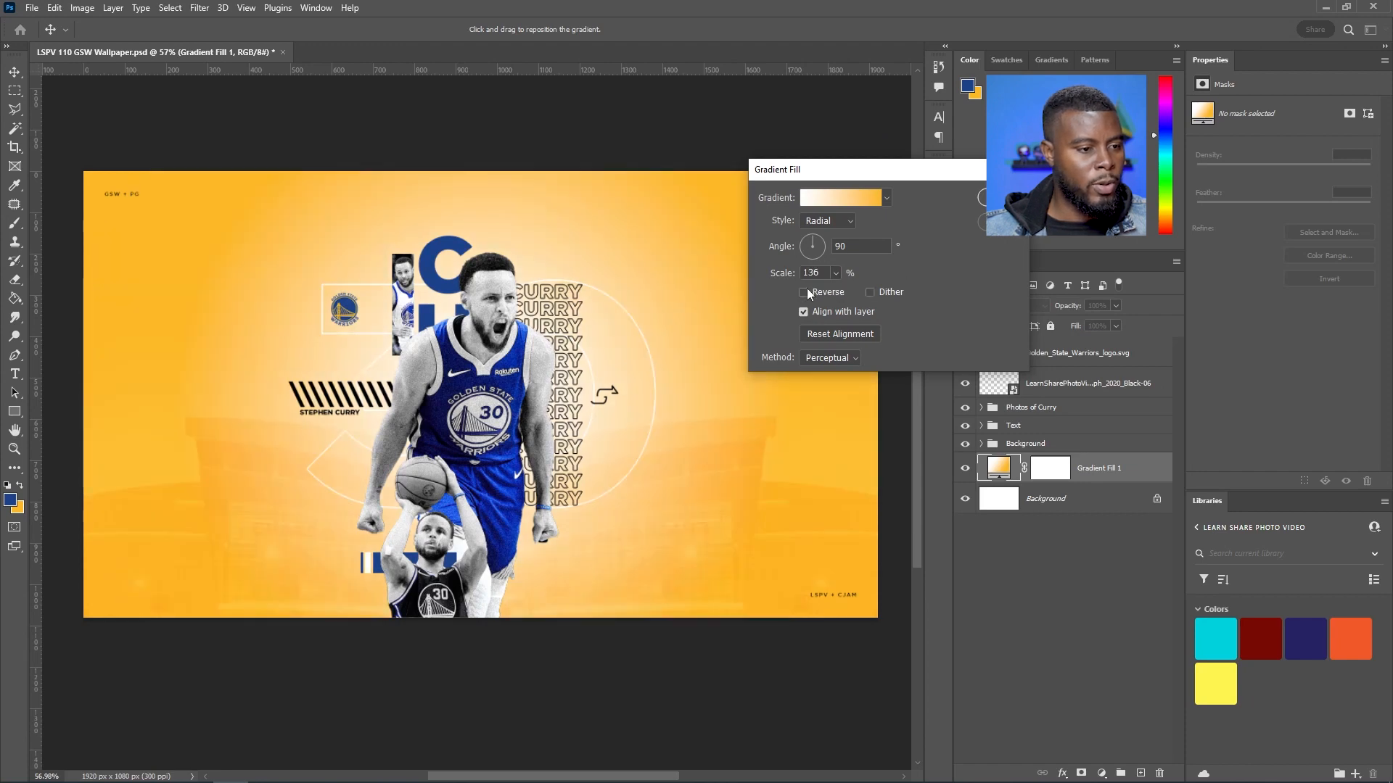
pyautogui.click(805, 291)
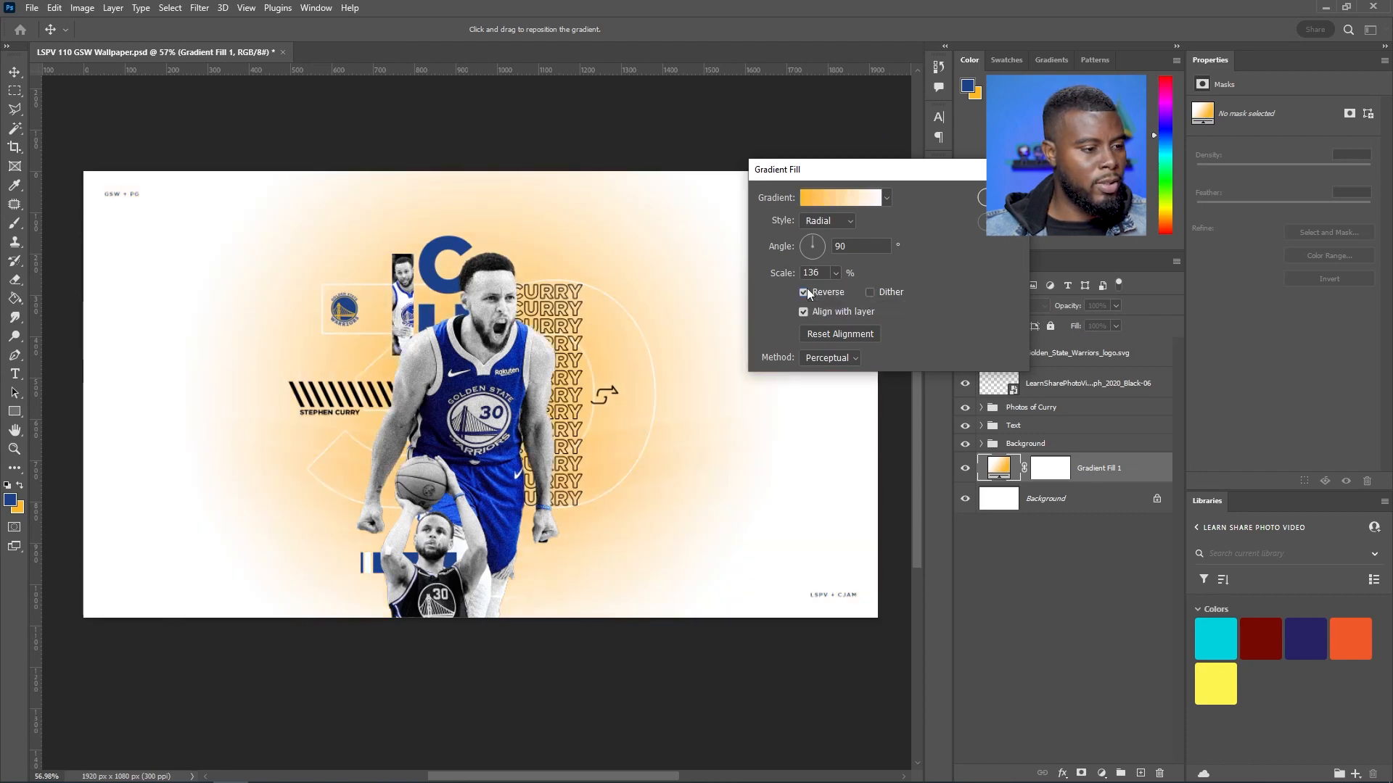
pyautogui.click(803, 291)
pyautogui.click(806, 290)
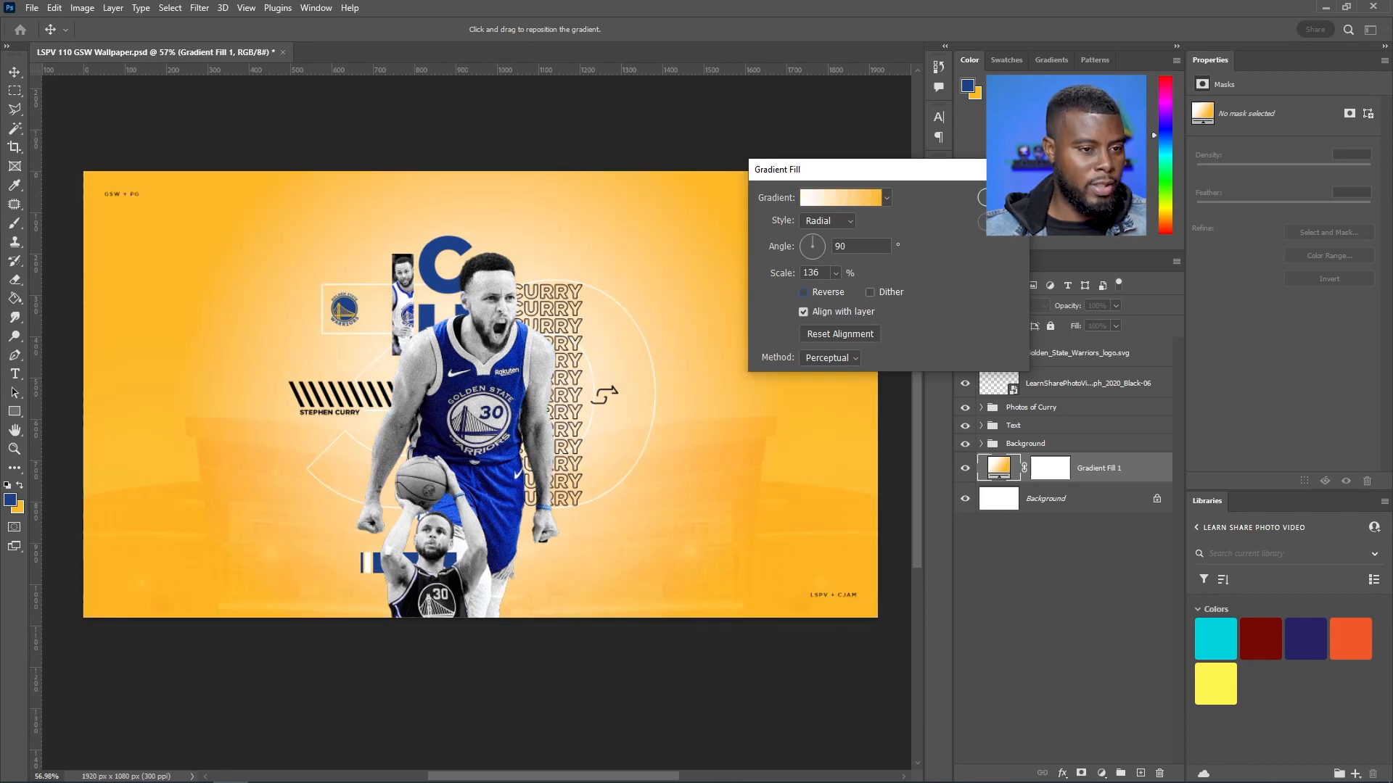
pyautogui.press('Return')
# Shift the background color's hue to 47° to get the brighter yellow fdcd27
pyautogui.press('i')
pyautogui.click(19, 509)
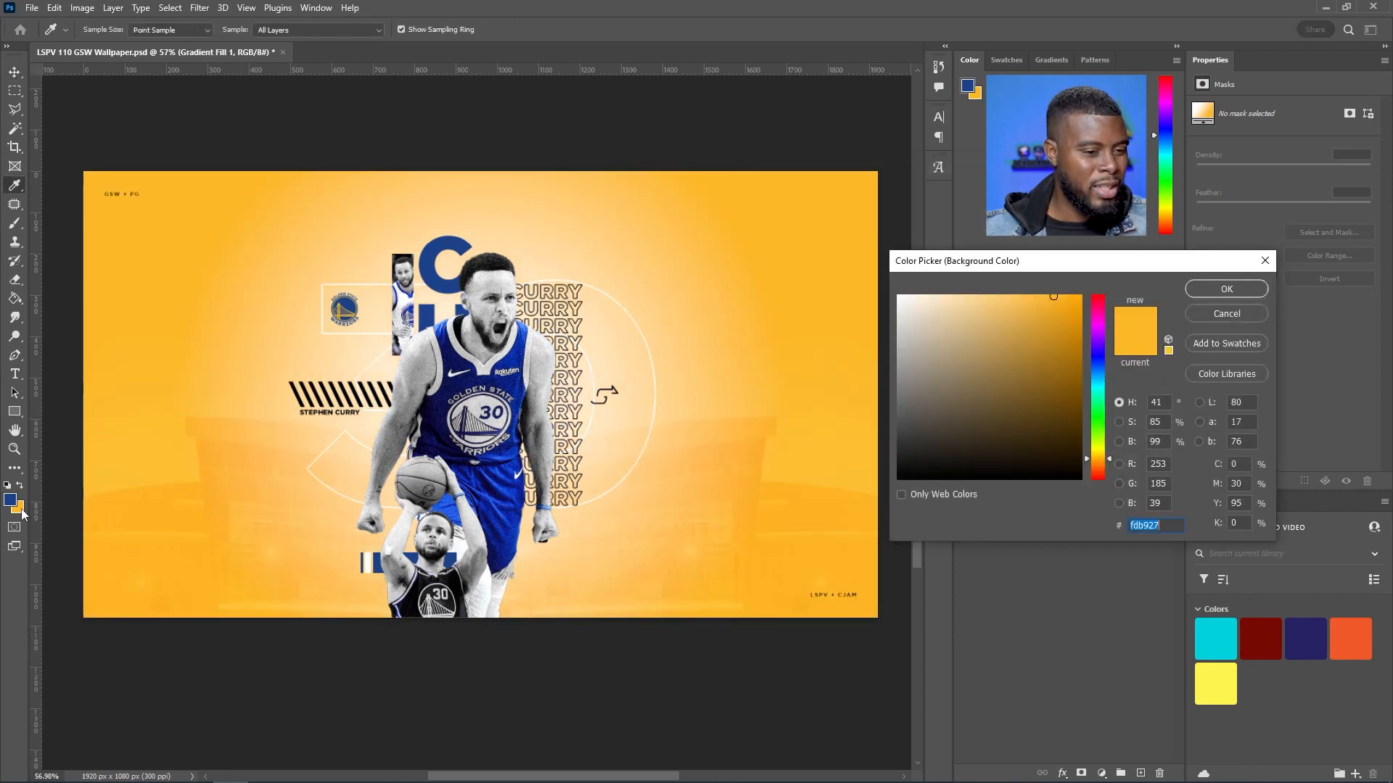
pyautogui.click(1109, 457)
pyautogui.moveTo(1108, 457); pyautogui.dragTo(1109, 456)
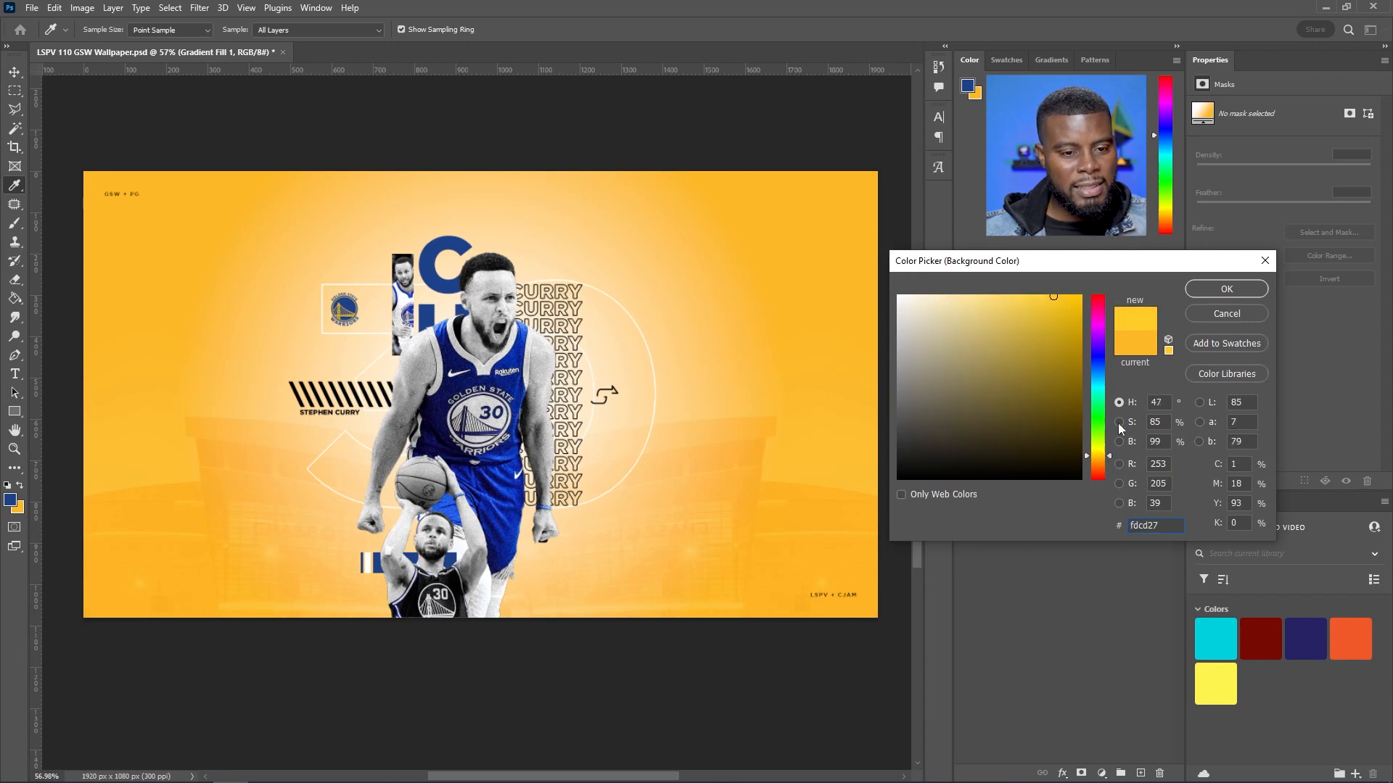
pyautogui.press('Return')
pyautogui.press('v')
pyautogui.hotkey('ctrl', '0')
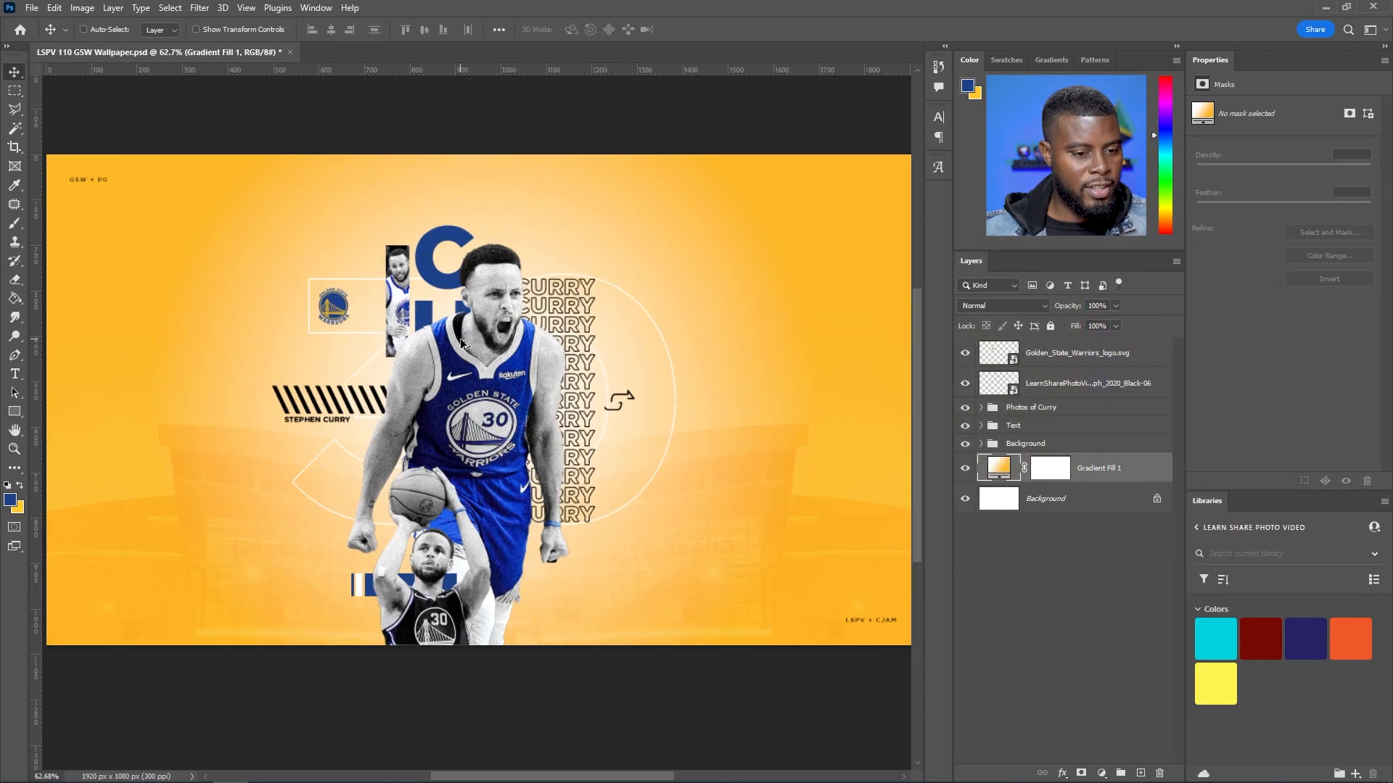
pyautogui.doubleClick(1005, 468)
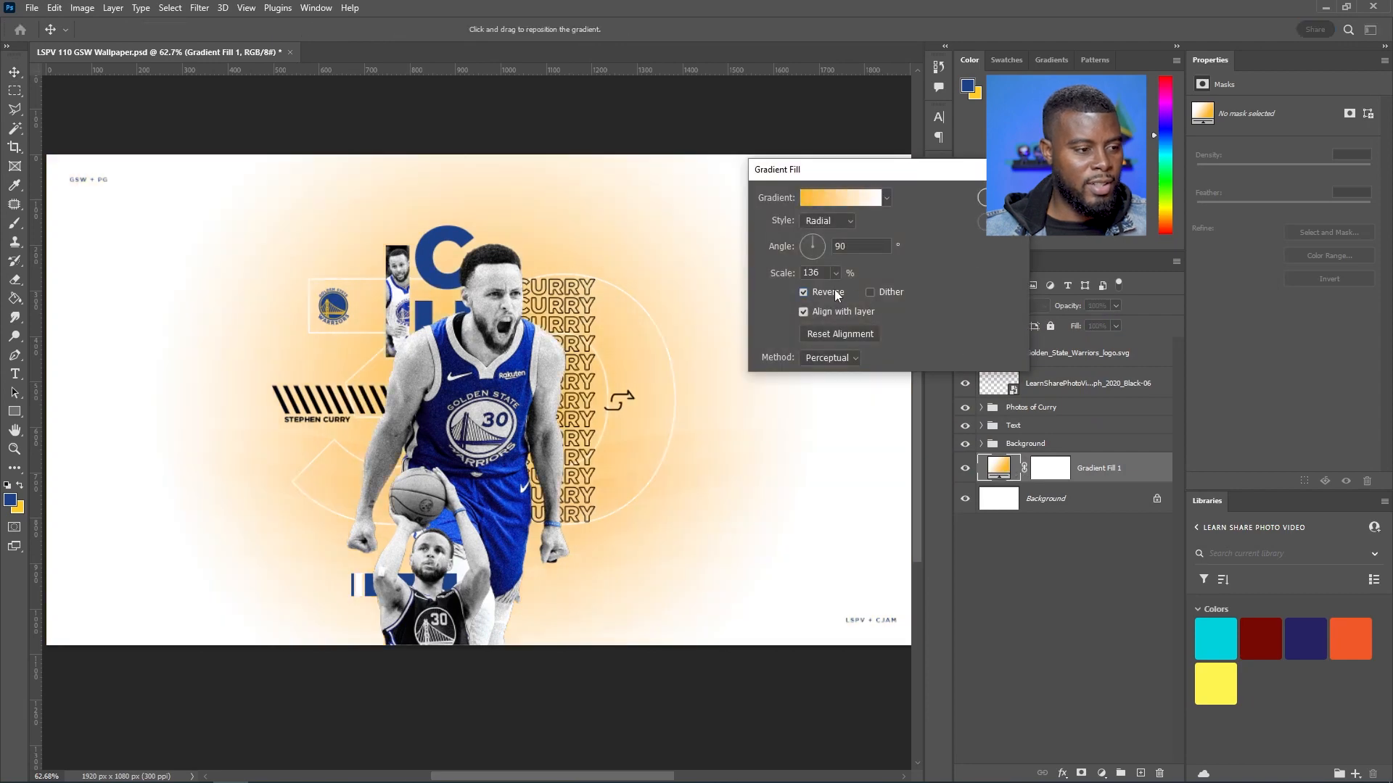
pyautogui.click(886, 198)
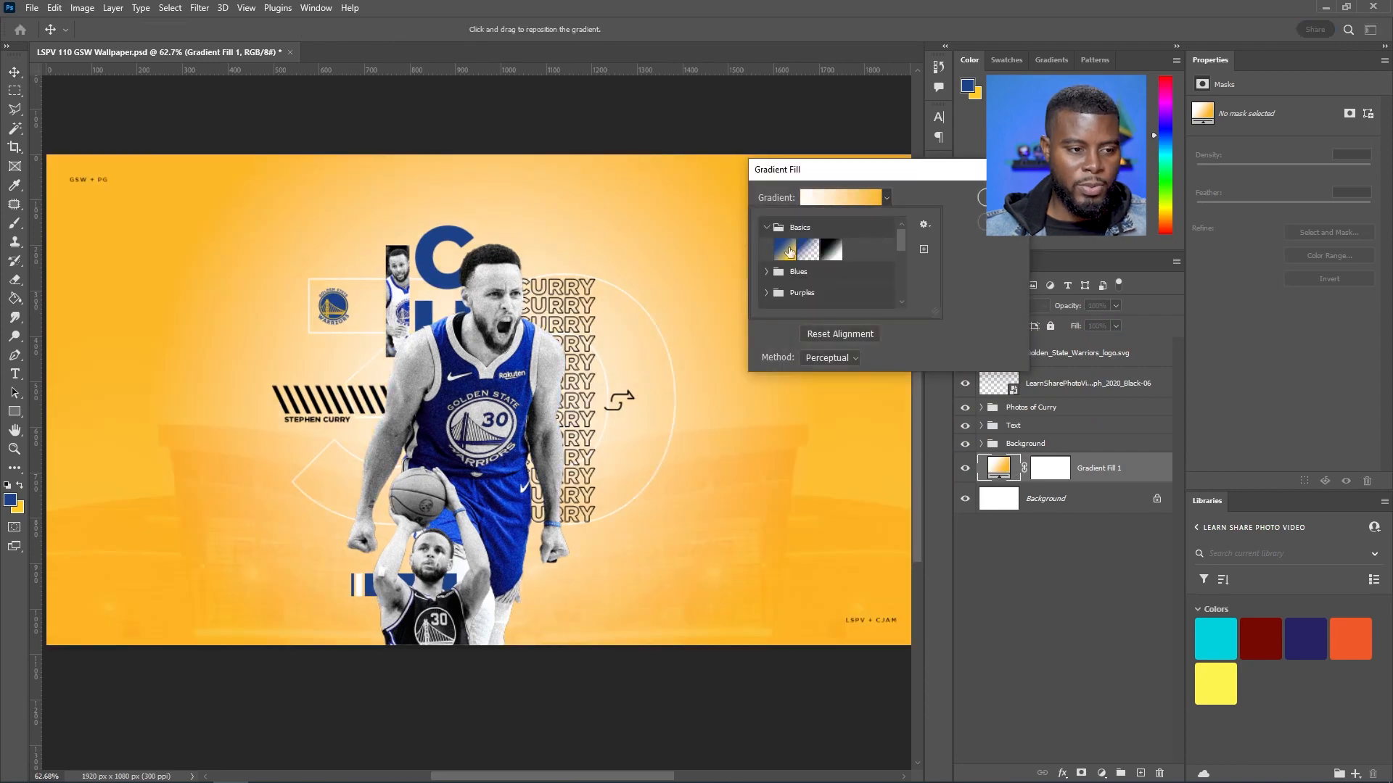
pyautogui.click(785, 250)
pyautogui.press('Escape')
pyautogui.press('Escape')
# Set the foreground color to white, ffffff
pyautogui.click(10, 501)
pyautogui.write('ffffff')
pyautogui.click(1225, 282)
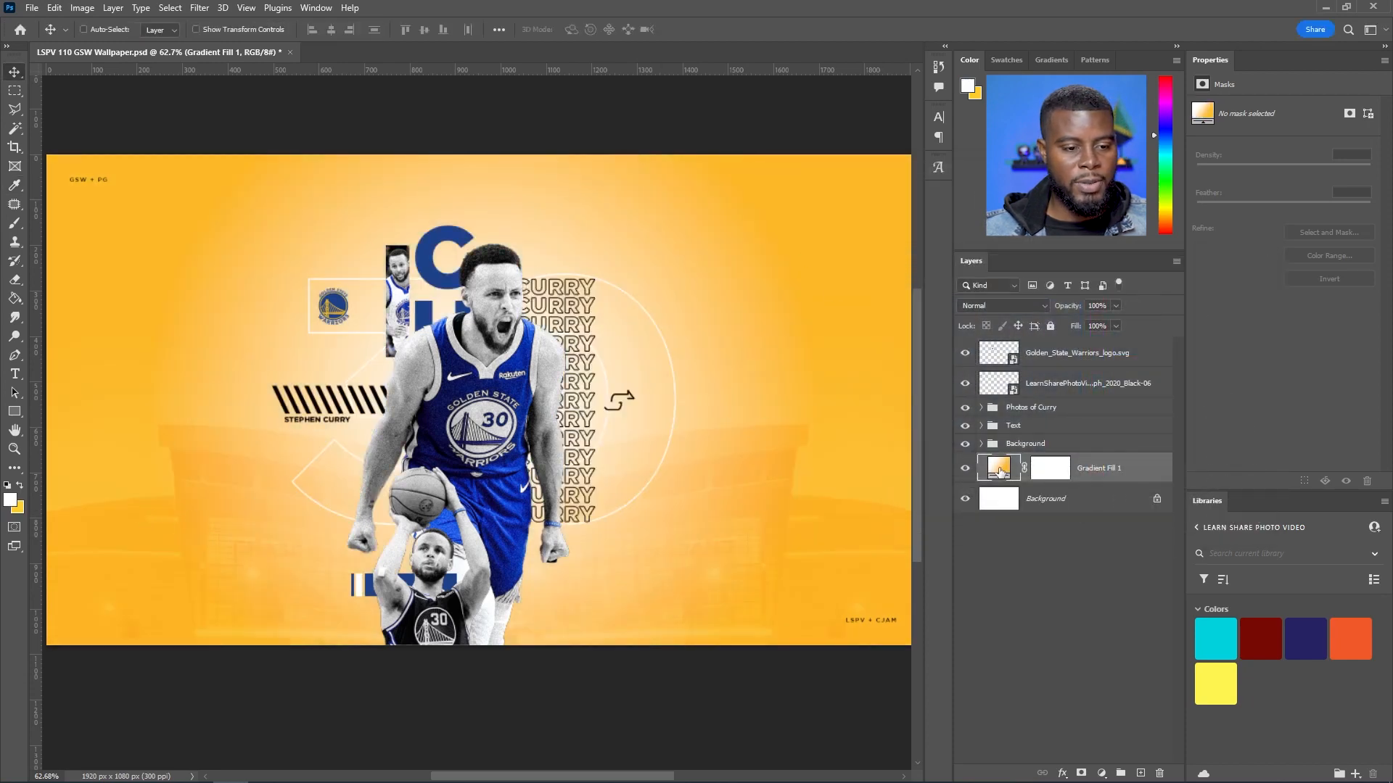
# Apply the foreground-to-background preset to the Gradient Fill 1 layer for a white-to-yellow radial gradient
pyautogui.doubleClick(1000, 470)
pyautogui.click(828, 295)
pyautogui.click(829, 294)
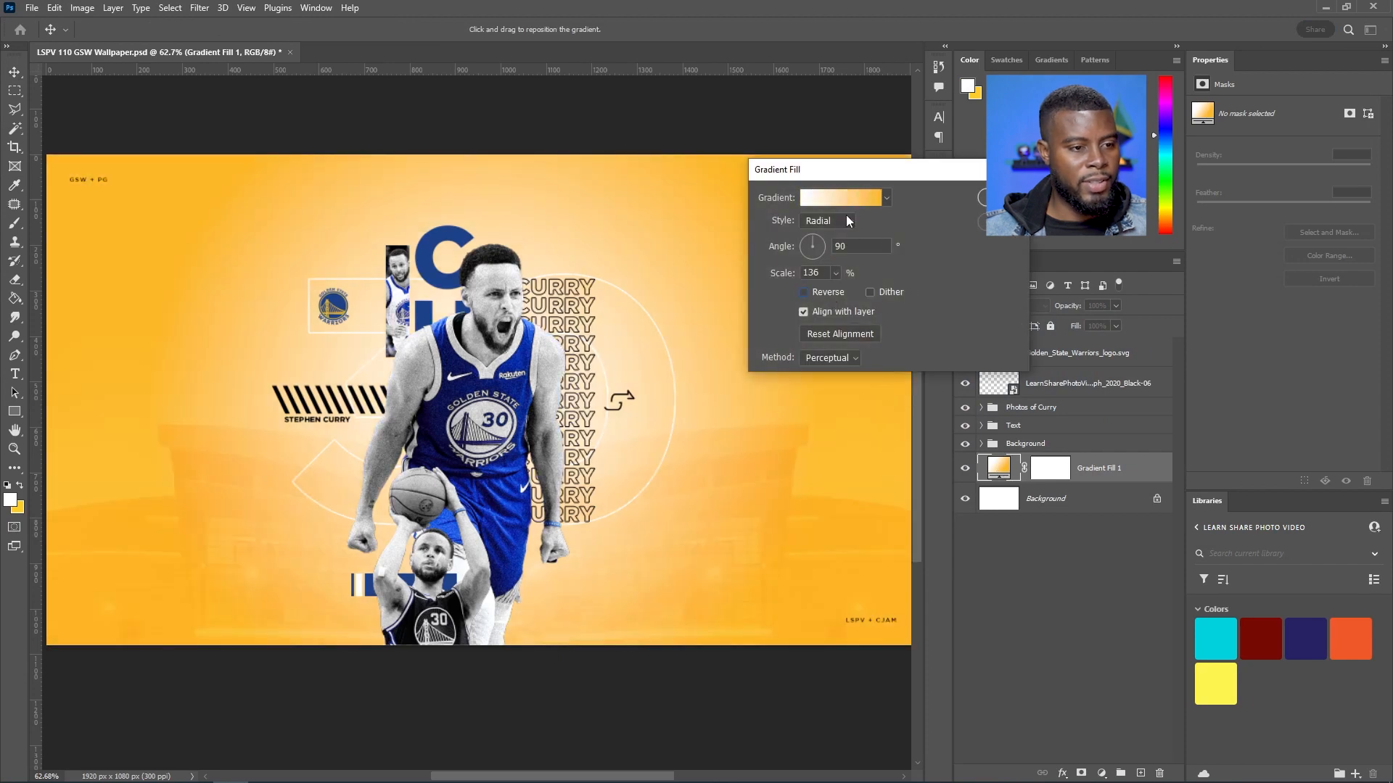
pyautogui.click(886, 198)
pyautogui.click(788, 256)
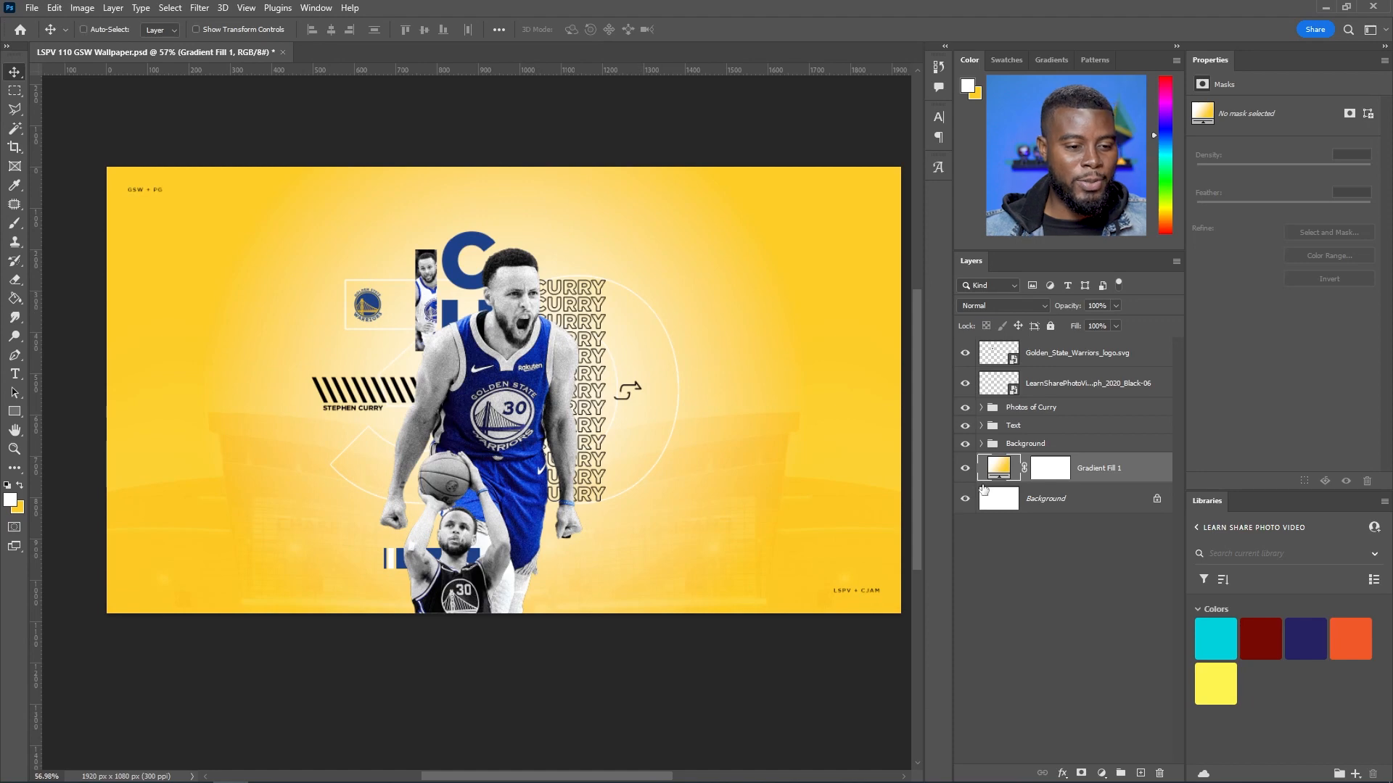
# Compare the orange and yellow versions of the background gradient by repeatedly undoing and redoing the change, ending on the yellow one
pyautogui.click(1000, 500)
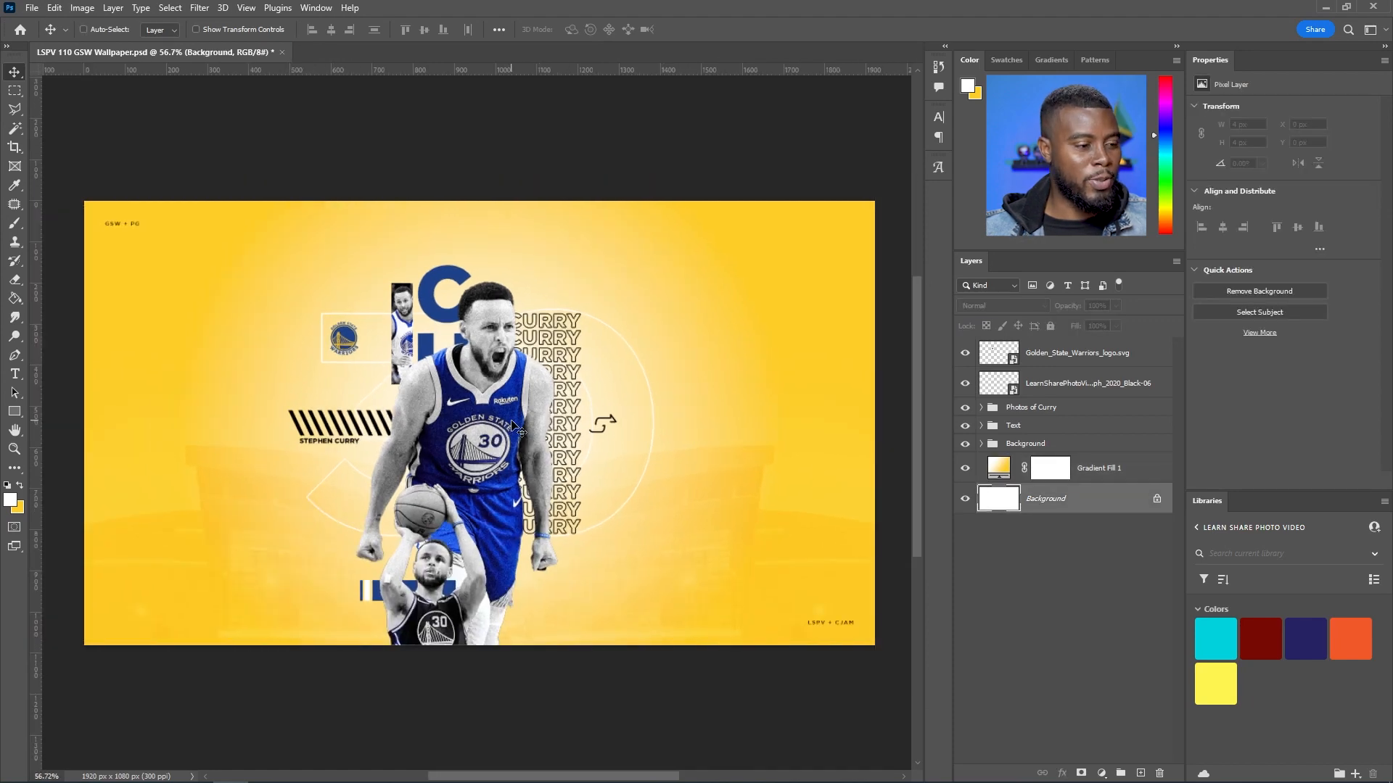
pyautogui.hotkey('ctrl', 'z')
pyautogui.hotkey('ctrl', 'shift', 'z')
pyautogui.hotkey('ctrl', 'z')
pyautogui.hotkey('ctrl', 'shift', 'z')
pyautogui.hotkey('ctrl', 'z')
pyautogui.scroll(-1, 530, 446)
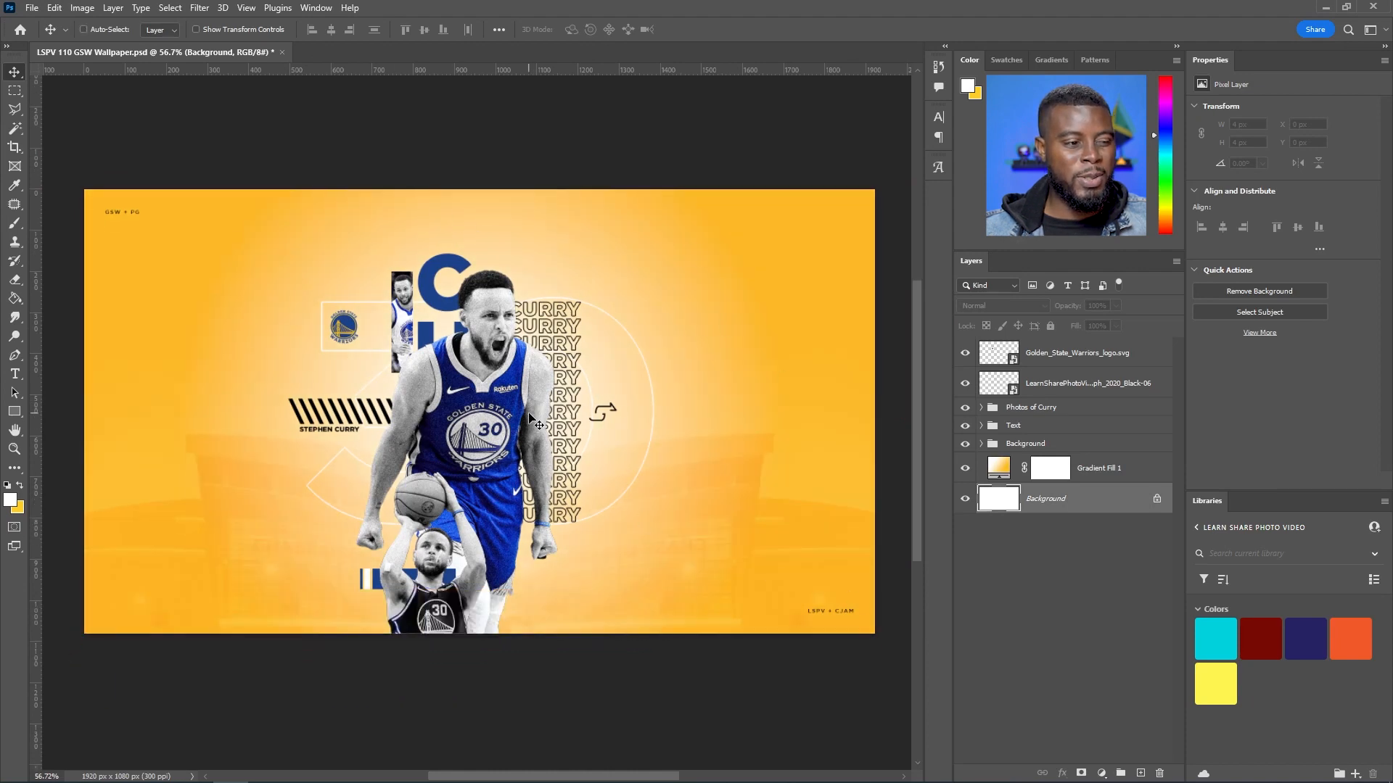
pyautogui.scroll(-2, 530, 419)
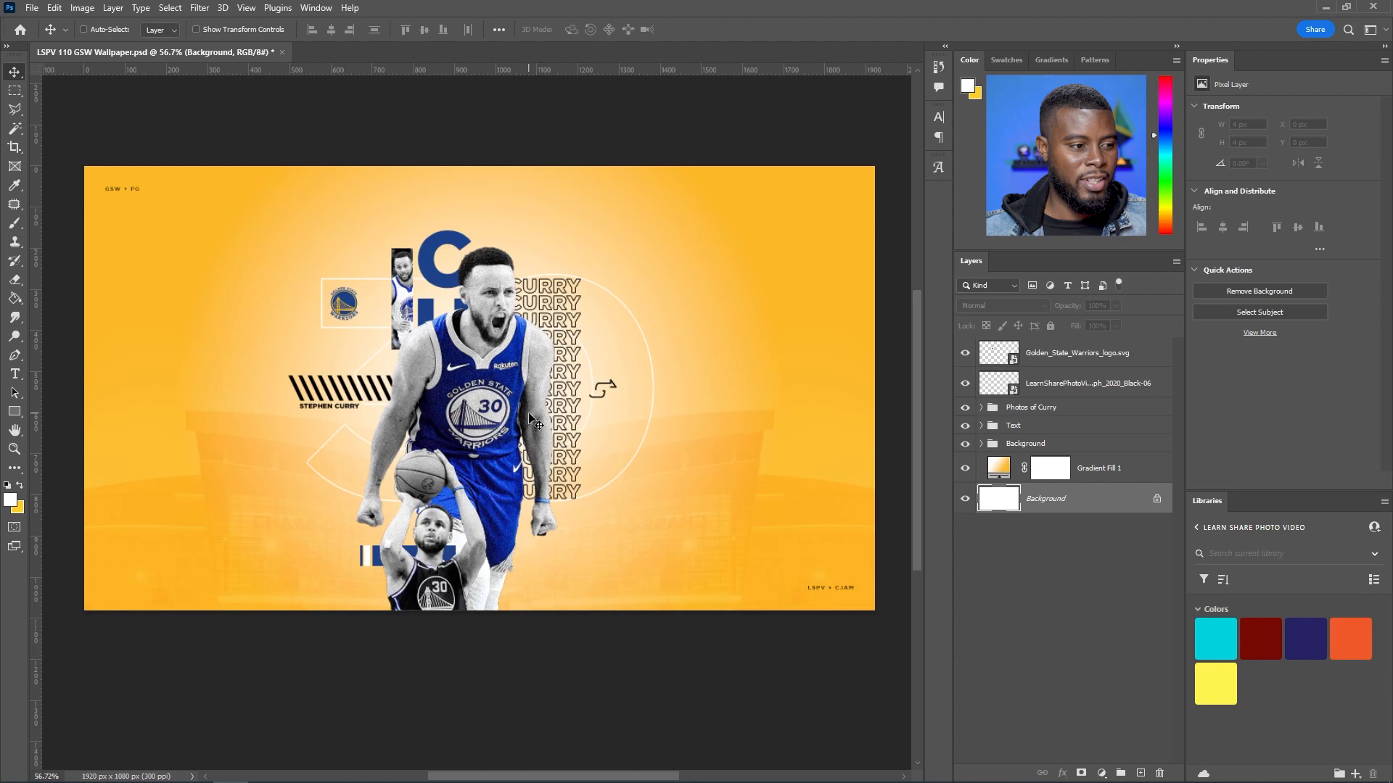
pyautogui.hotkey('ctrl', 'shift', 'z')
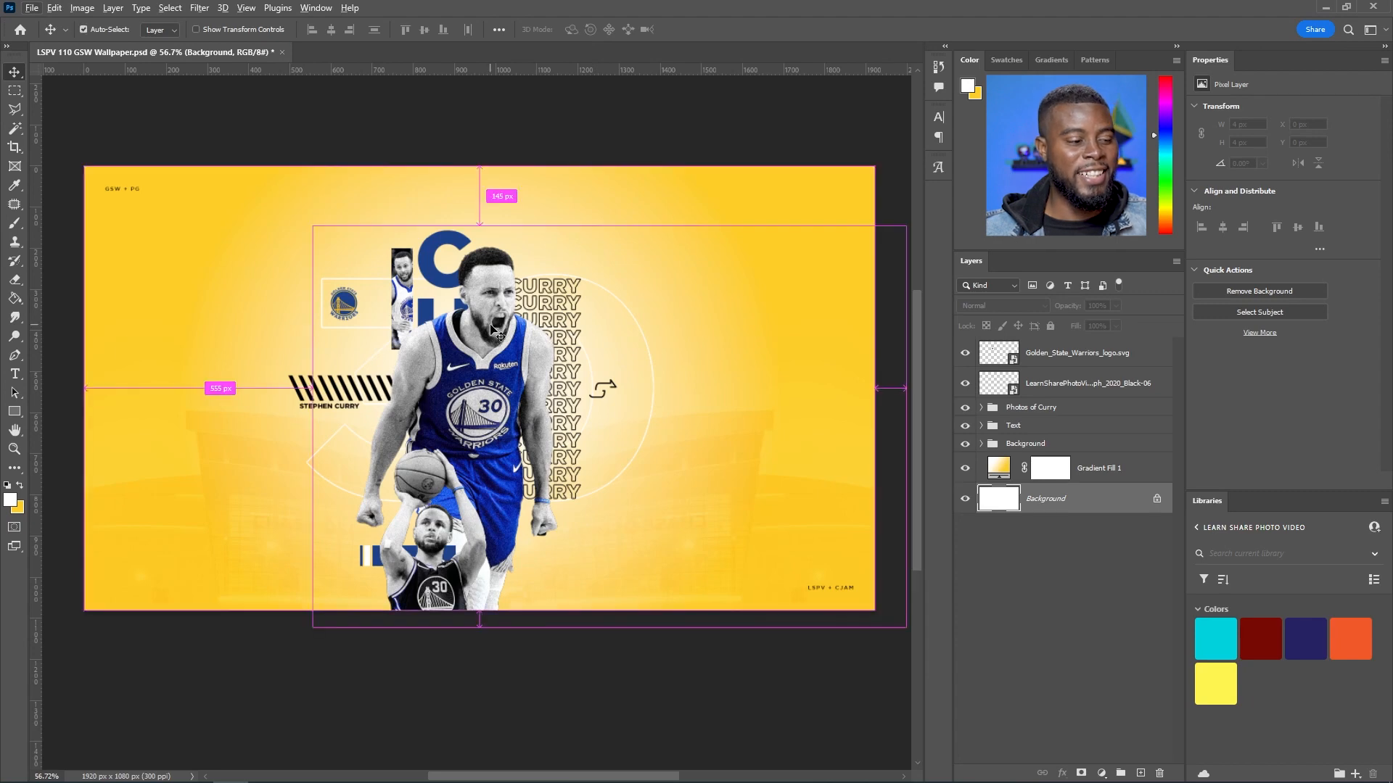
# Save the wallpaper document with the yellow gradient
pyautogui.hotkey('ctrl', 's')
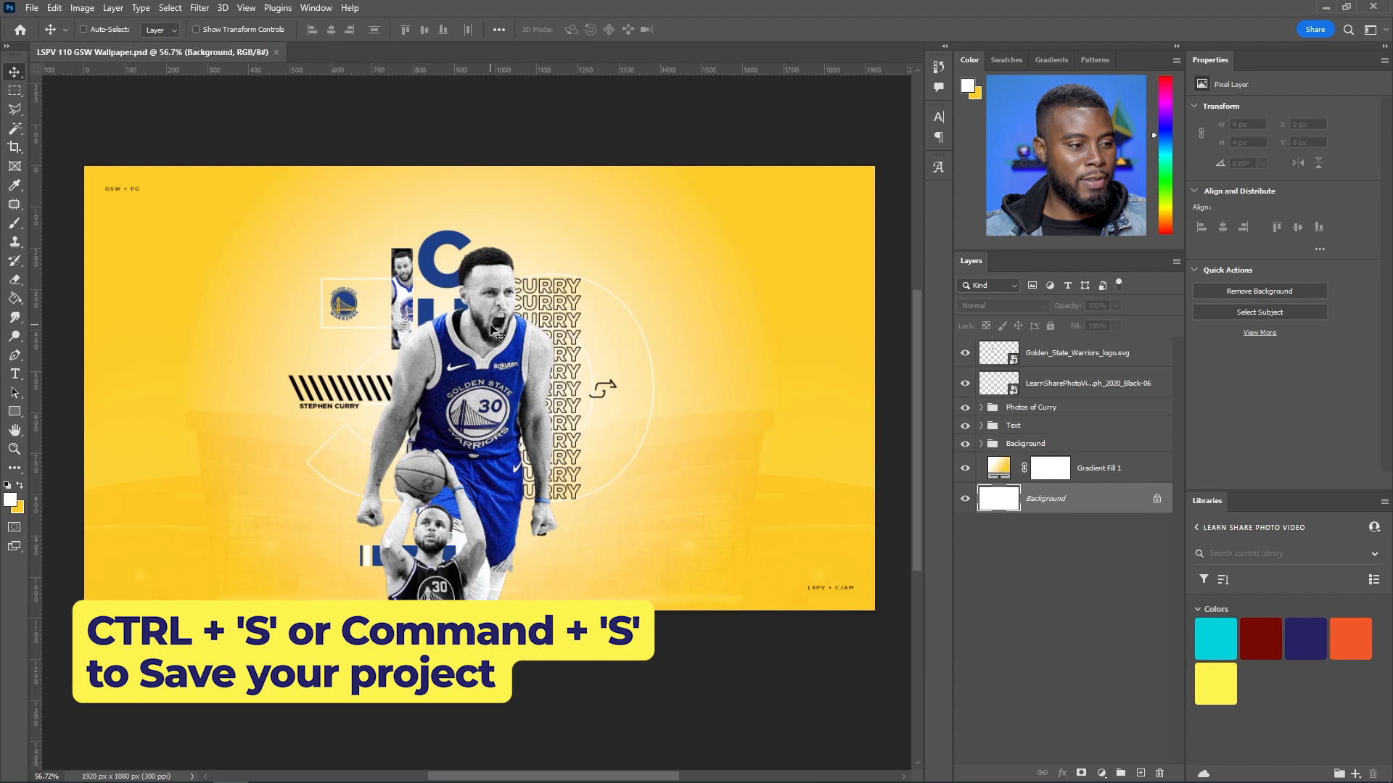
pyautogui.scroll(1, 471, 354)
pyautogui.scroll(-1, 468, 355)
pyautogui.scroll(1, 468, 355)
pyautogui.scroll(-1, 467, 356)
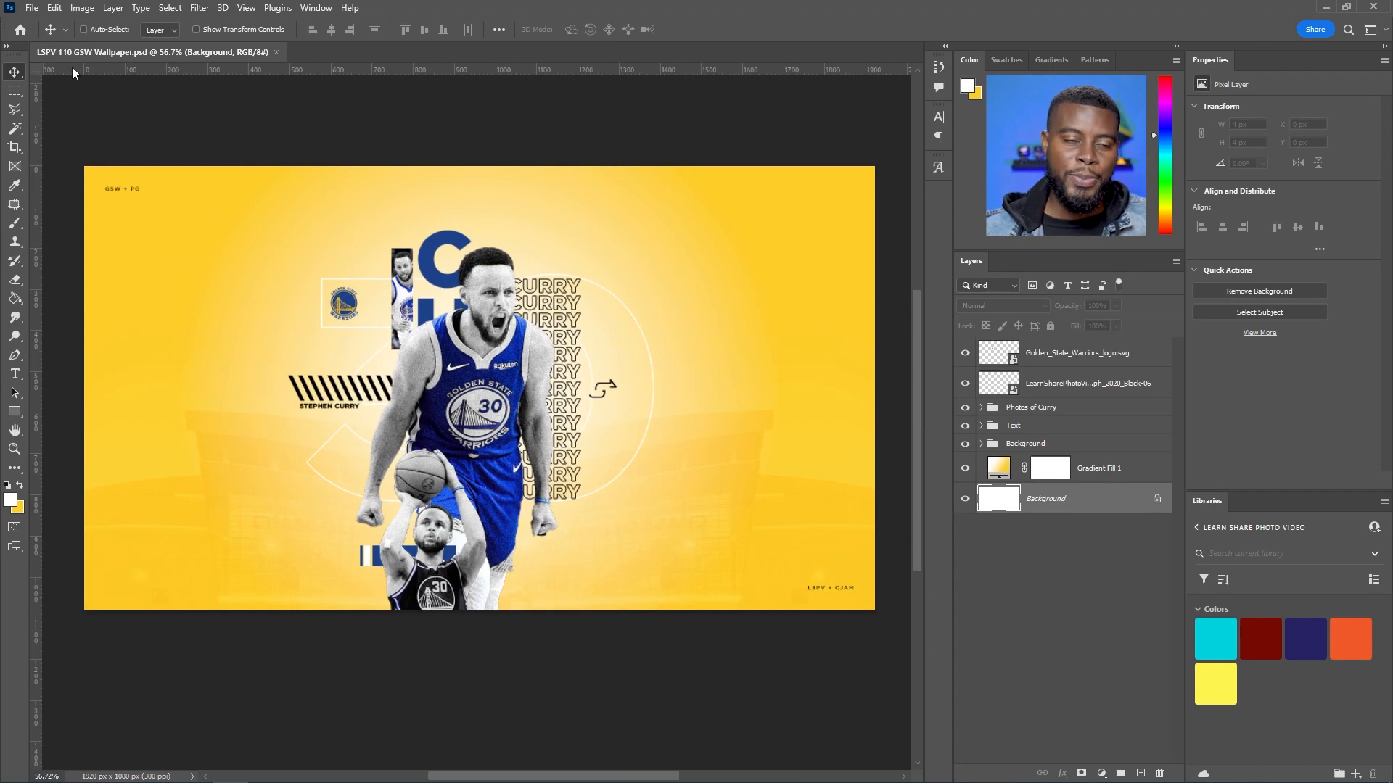
# Save a JPEG copy named "LSPV 110 GSW Wallpaper copy" at quality 7 with the Baseline ("Standard") format
pyautogui.click(32, 8)
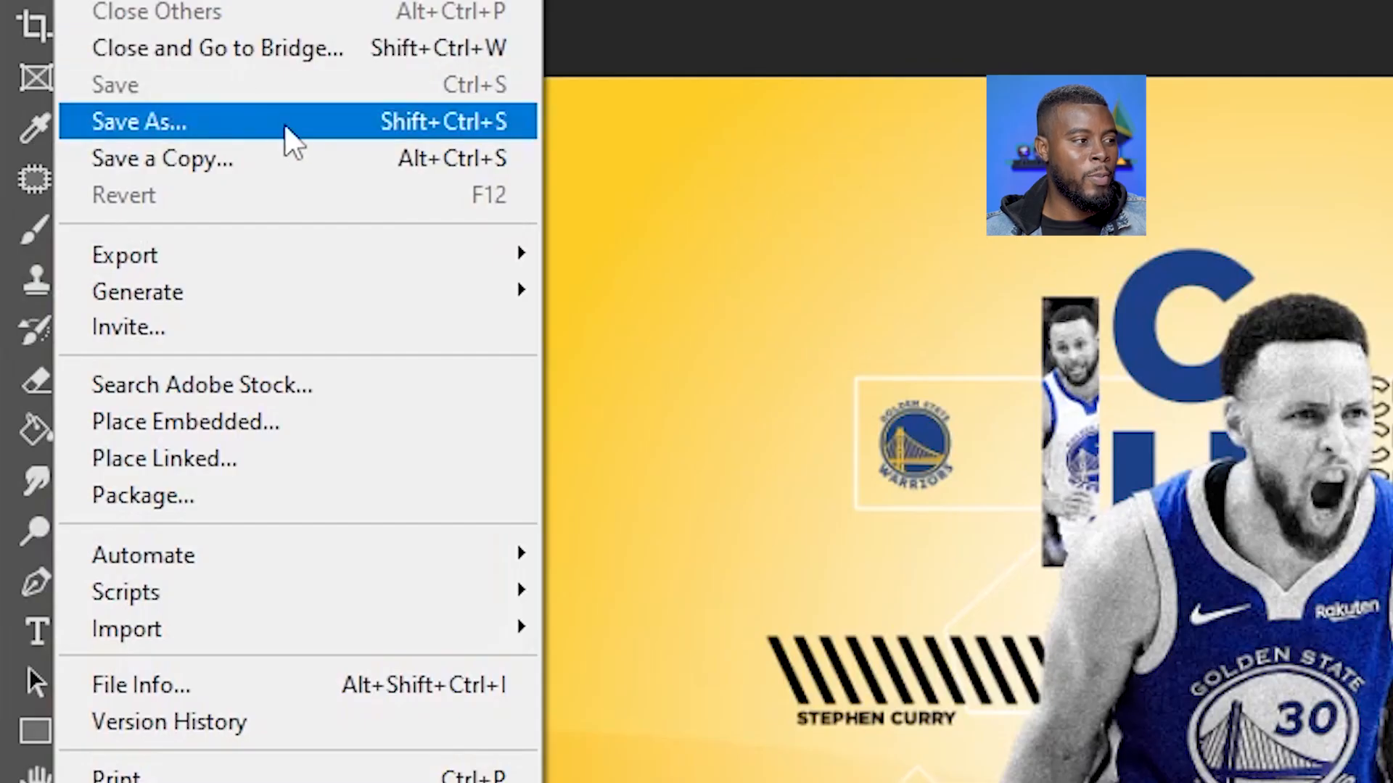
pyautogui.click(297, 158)
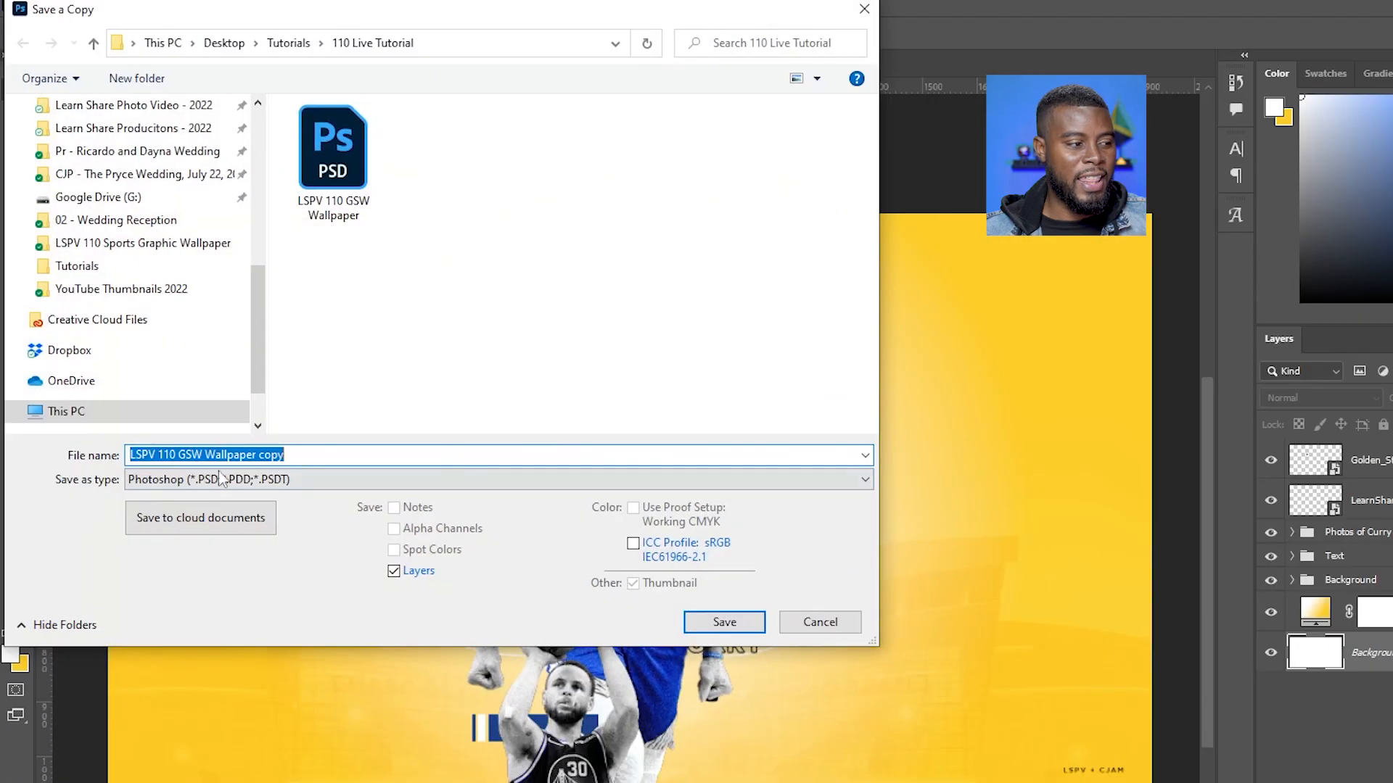
pyautogui.click(285, 482)
pyautogui.scroll(1, 290, 551)
pyautogui.click(325, 632)
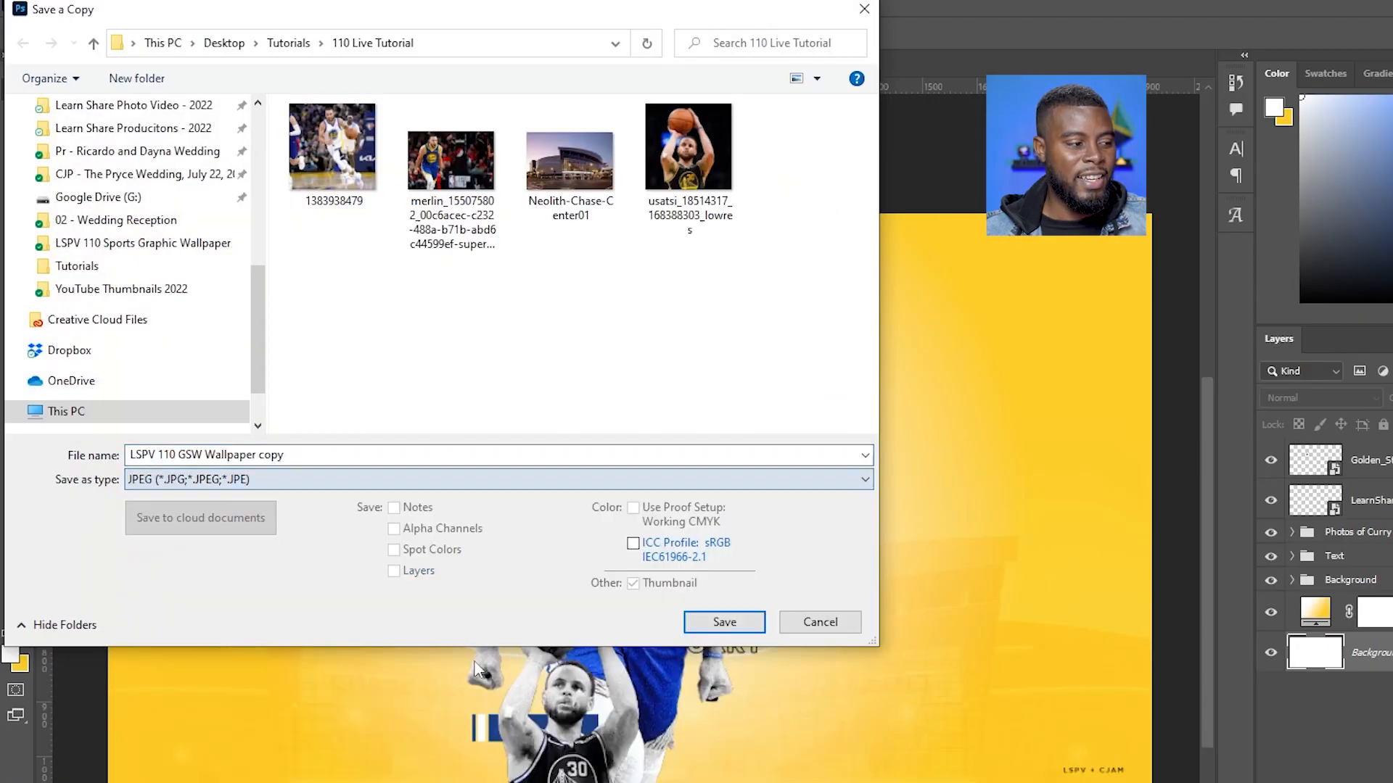
pyautogui.click(720, 630)
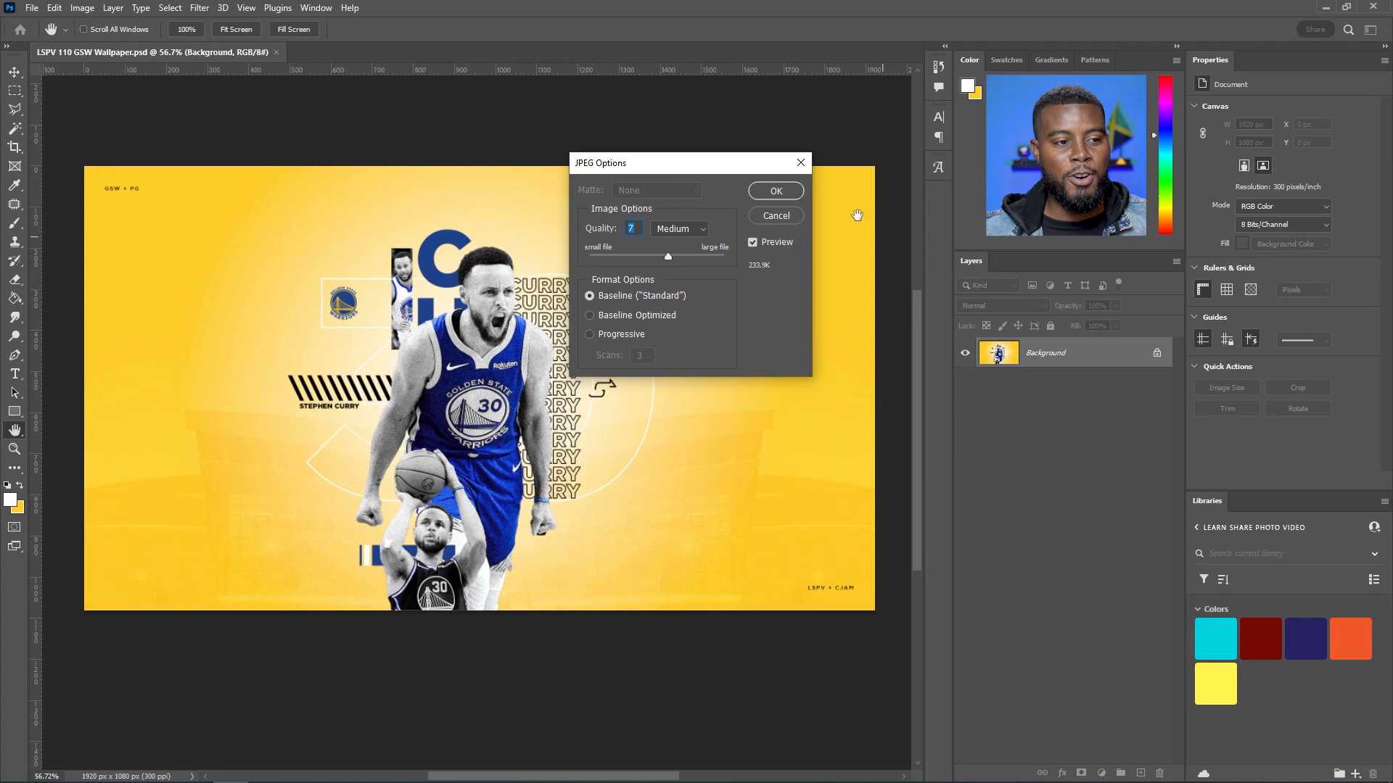
pyautogui.click(784, 193)
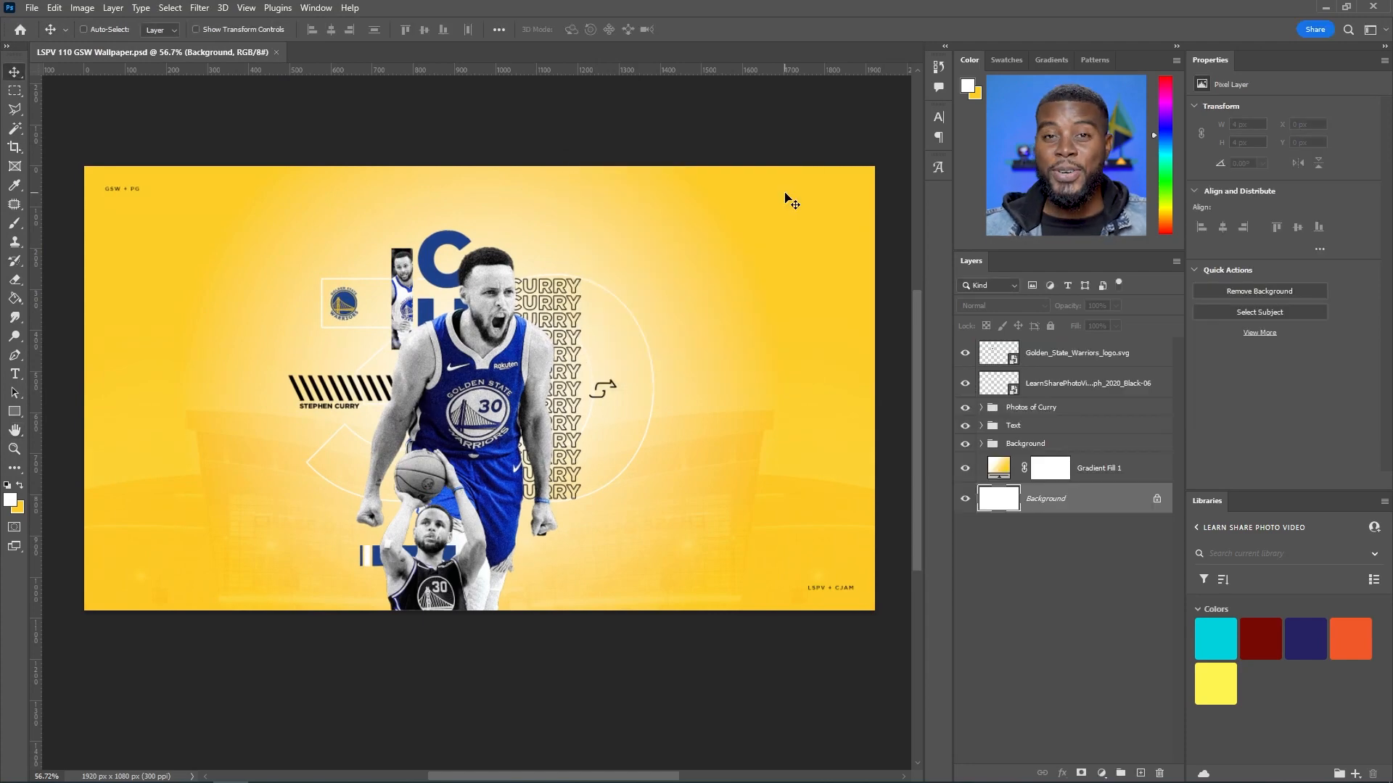